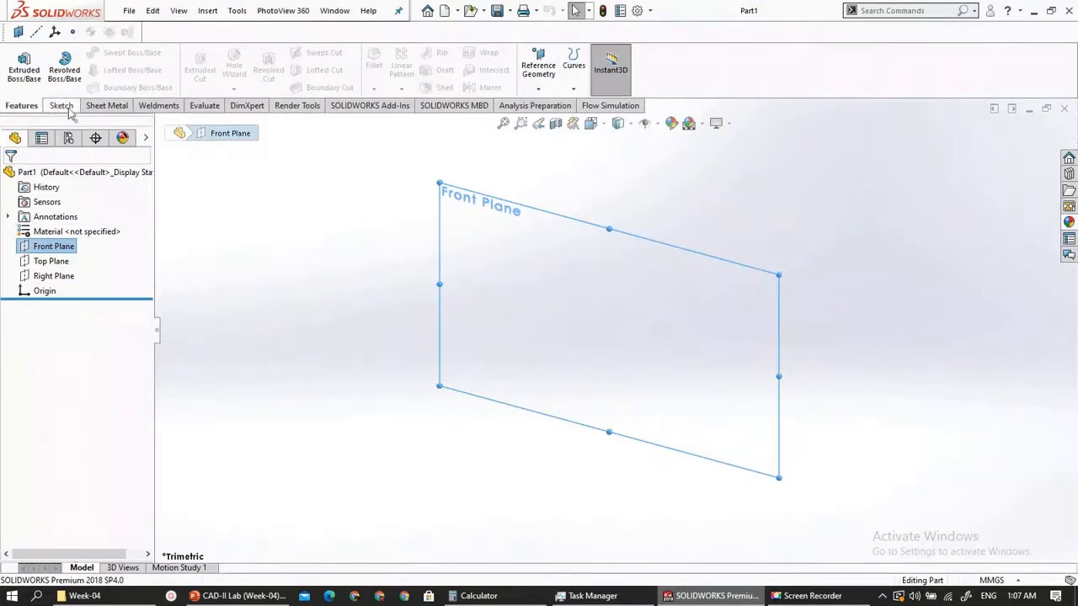
Sketch a center rectangle on the Front Plane, centred on the origin, and close the sketch
{"action": "left_click", "coordinate": [20, 67]}
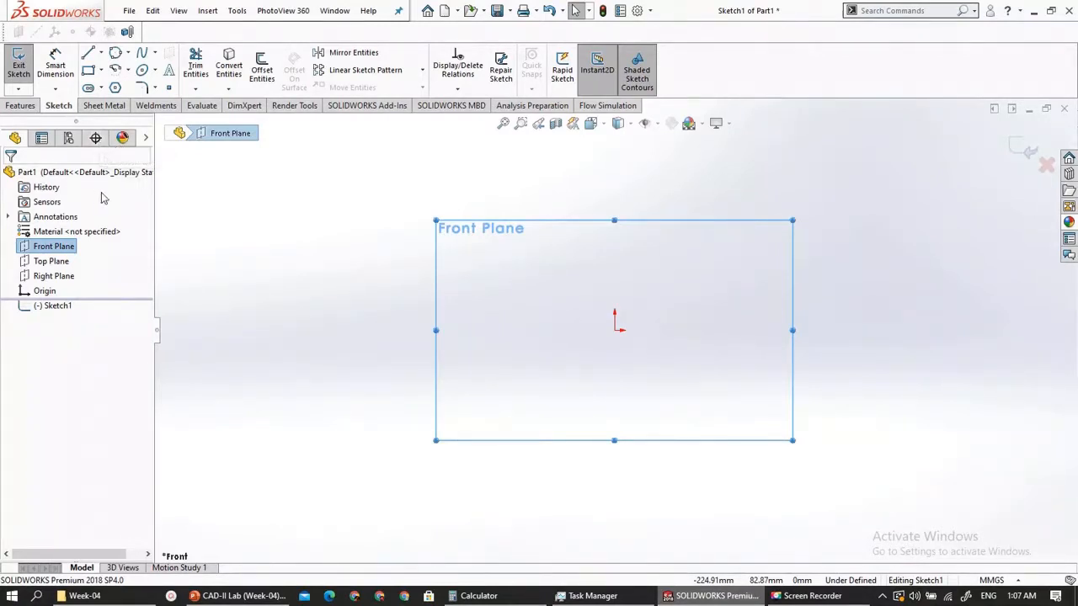
{"action": "left_click", "coordinate": [89, 70]}
{"action": "left_click", "coordinate": [101, 71]}
{"action": "left_click", "coordinate": [105, 105]}
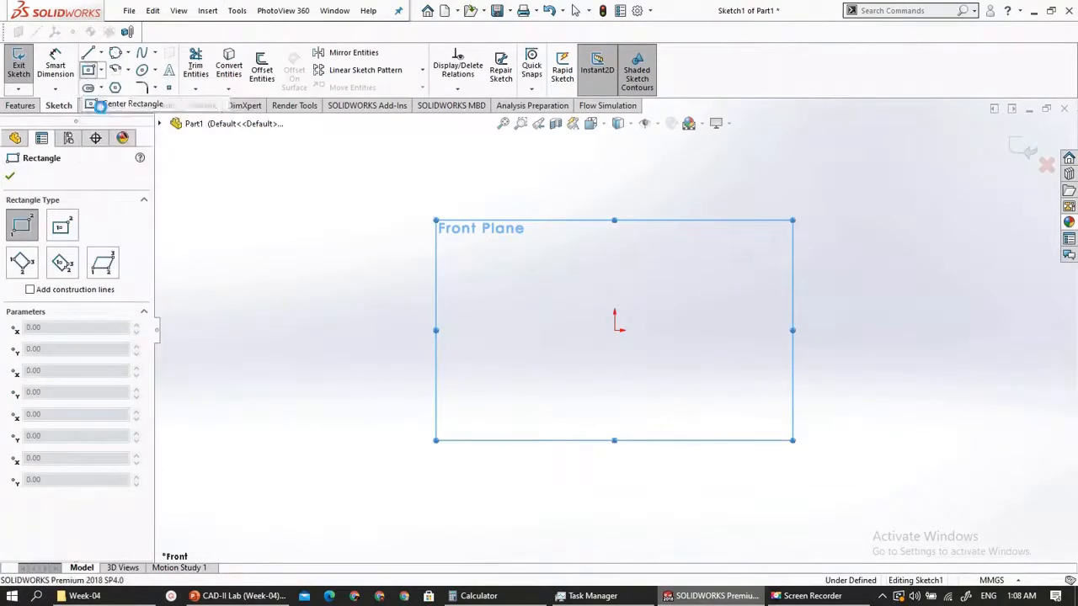
{"action": "left_click", "coordinate": [615, 330]}
{"action": "left_click", "coordinate": [672, 375]}
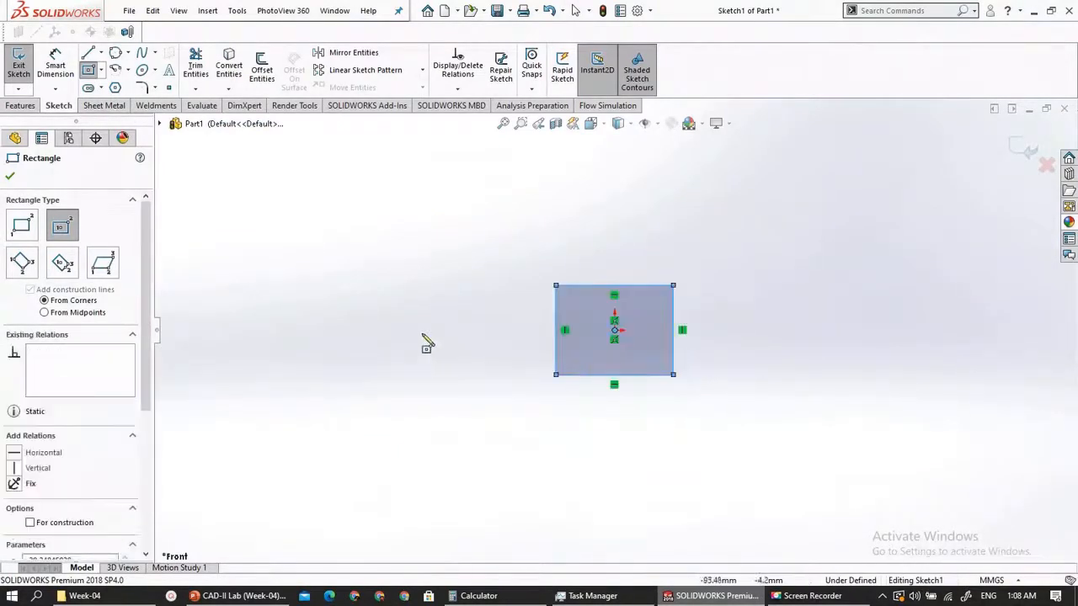
{"action": "key", "text": "Escape"}
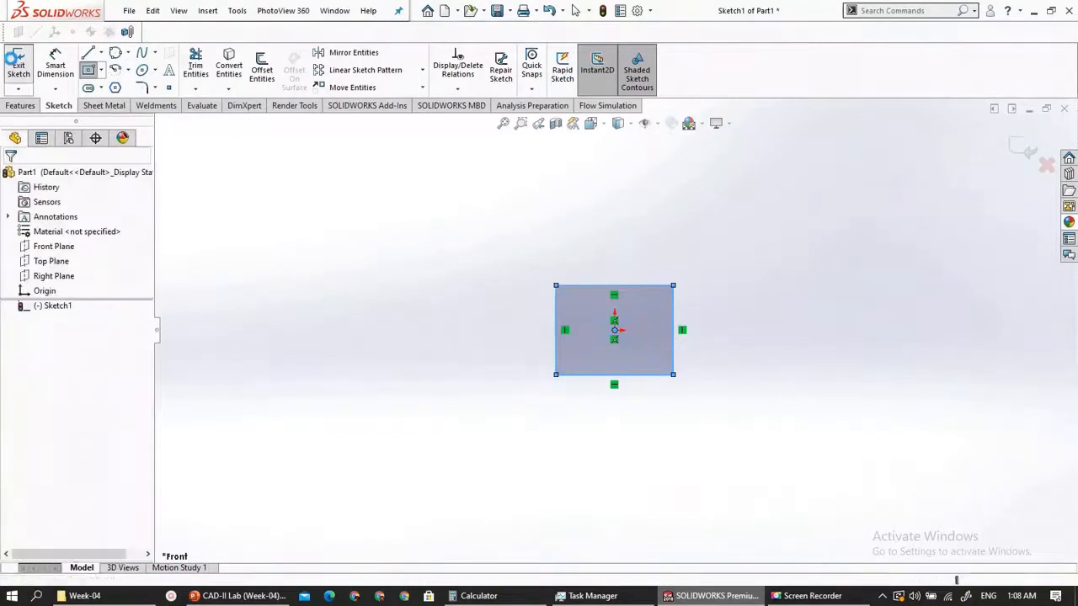
{"action": "left_click", "coordinate": [1023, 152]}
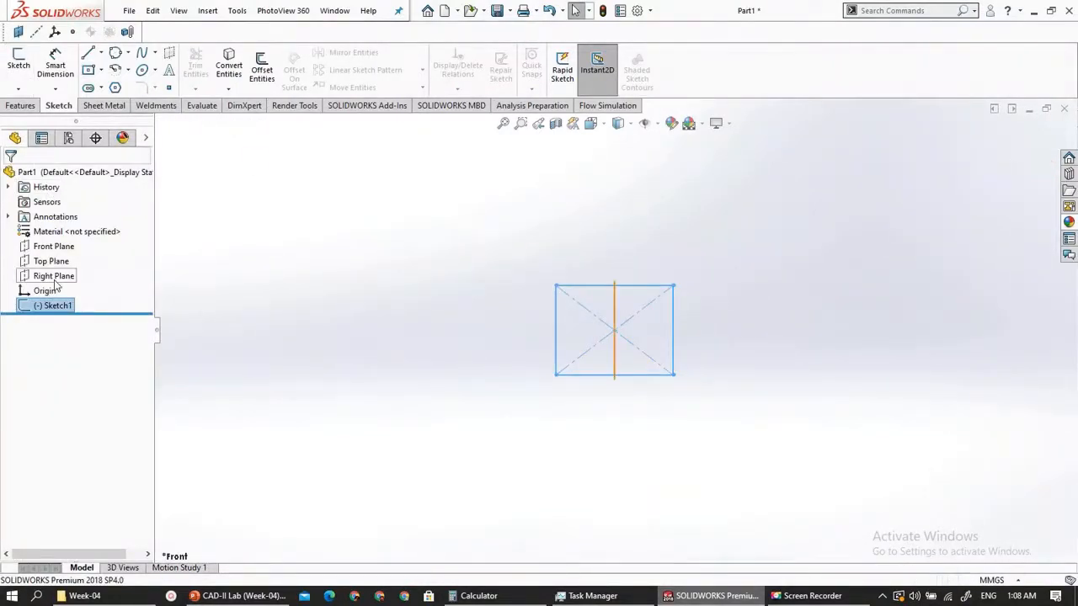
Examine how the rectangle sketch is oriented relative to the Right Plane, viewing that plane face-on and from several angles
{"action": "mouse_move", "coordinate": [269, 362]}
{"action": "middle_mouse_down"}
{"action": "mouse_move", "coordinate": [289, 281]}
{"action": "mouse_move", "coordinate": [577, 436]}
{"action": "middle_mouse_up"}
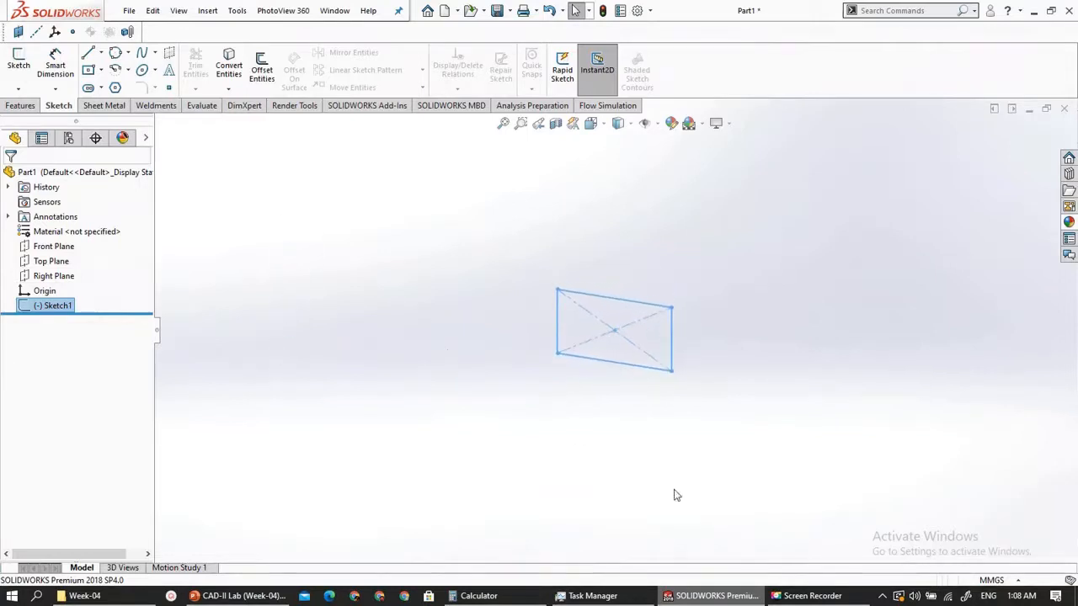
{"action": "middle_click_drag", "start_coordinate": [715, 387], "coordinate": [696, 328]}
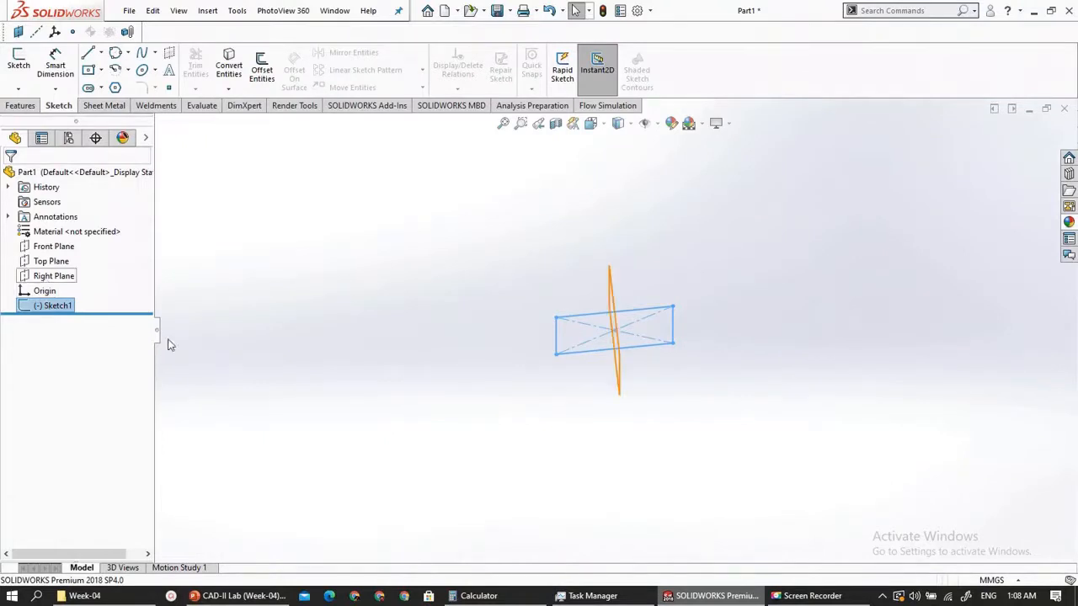
{"action": "mouse_move", "coordinate": [542, 458]}
{"action": "middle_mouse_down"}
{"action": "mouse_move", "coordinate": [573, 447]}
{"action": "mouse_move", "coordinate": [539, 459]}
{"action": "middle_mouse_up"}
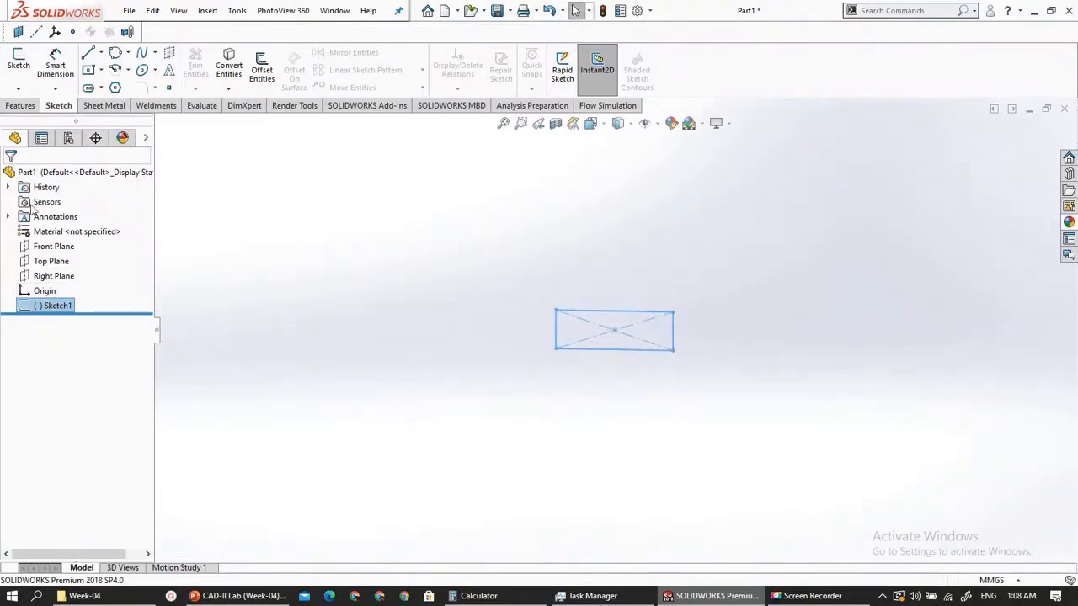
{"action": "left_click", "coordinate": [61, 276]}
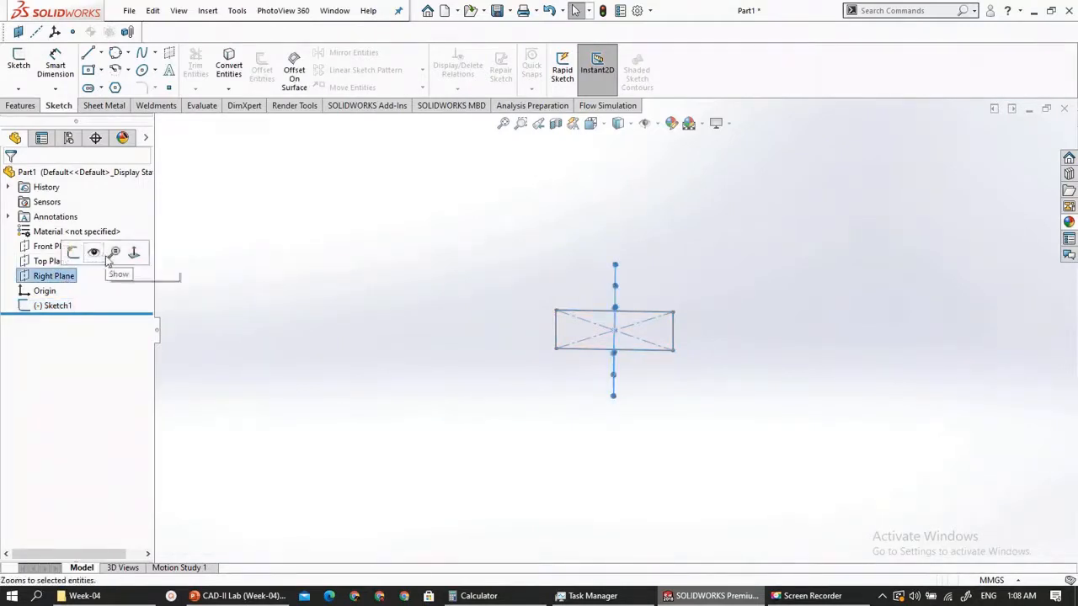
{"action": "left_click", "coordinate": [134, 253]}
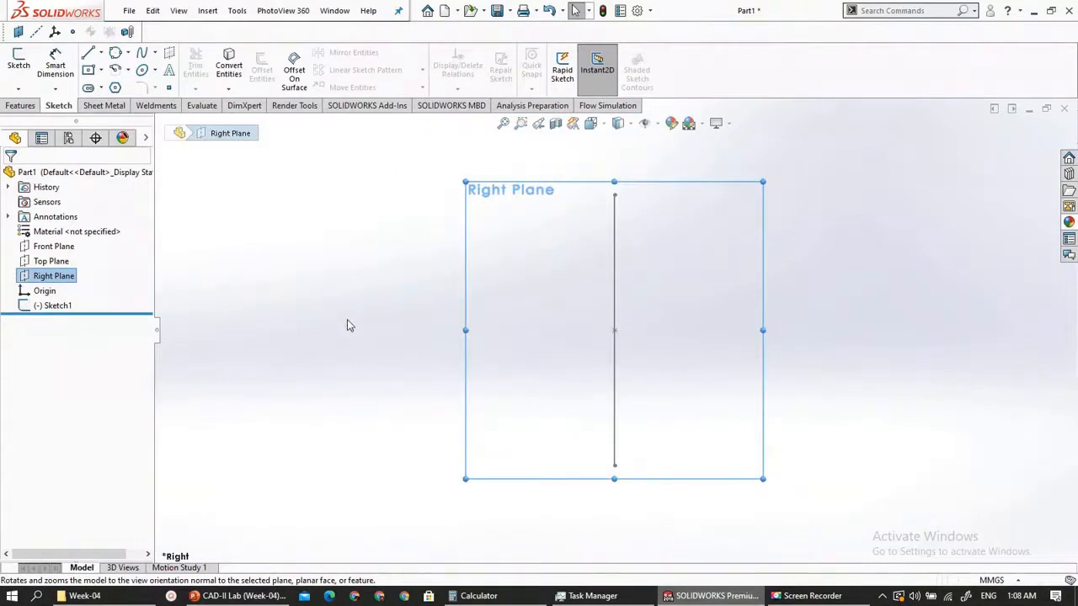
{"action": "mouse_move", "coordinate": [350, 325]}
{"action": "middle_mouse_down"}
{"action": "mouse_move", "coordinate": [599, 334]}
{"action": "mouse_move", "coordinate": [551, 339]}
{"action": "mouse_move", "coordinate": [513, 476]}
{"action": "mouse_move", "coordinate": [679, 272]}
{"action": "middle_mouse_up"}
{"action": "middle_click_drag", "start_coordinate": [720, 208], "coordinate": [517, 286]}
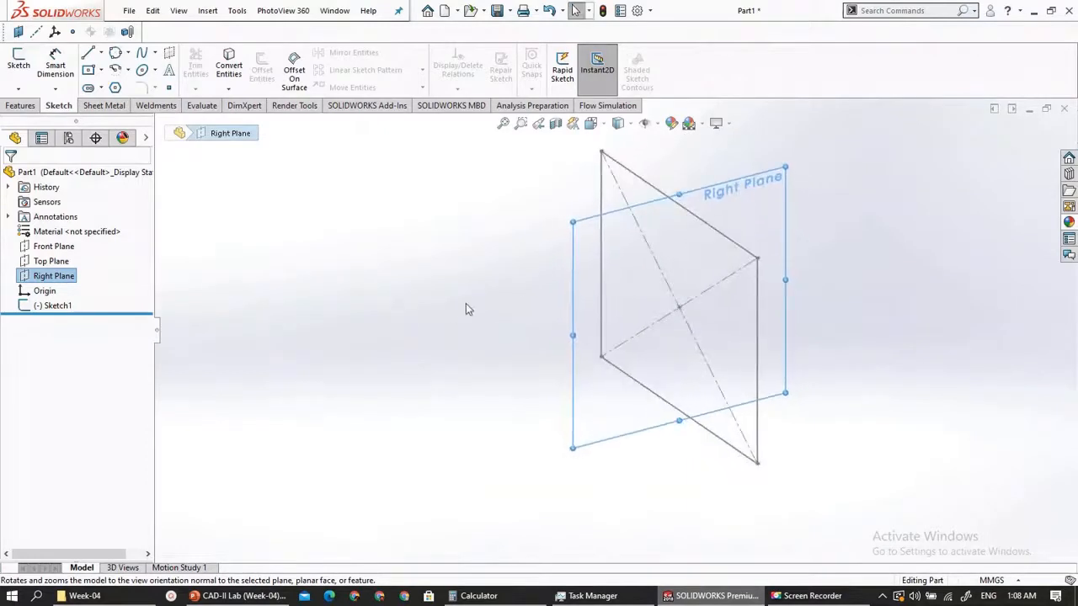
{"action": "mouse_move", "coordinate": [556, 325]}
{"action": "middle_mouse_down"}
{"action": "mouse_move", "coordinate": [617, 220]}
{"action": "mouse_move", "coordinate": [643, 135]}
{"action": "middle_mouse_up"}
{"action": "middle_click_drag", "start_coordinate": [710, 303], "coordinate": [665, 253]}
{"action": "left_click", "coordinate": [55, 306]}
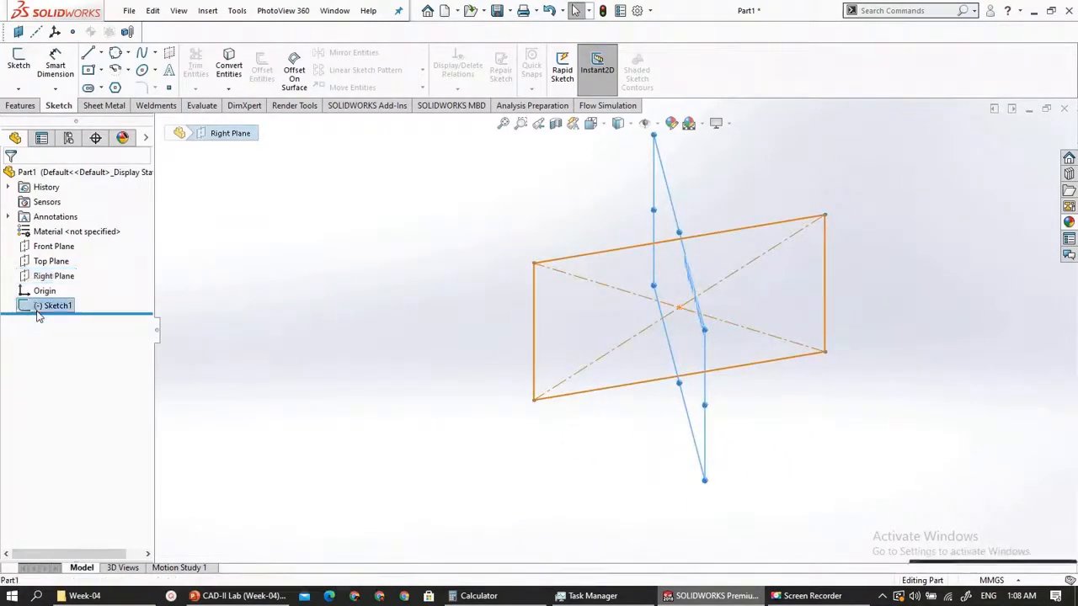
{"action": "left_click", "coordinate": [88, 292]}
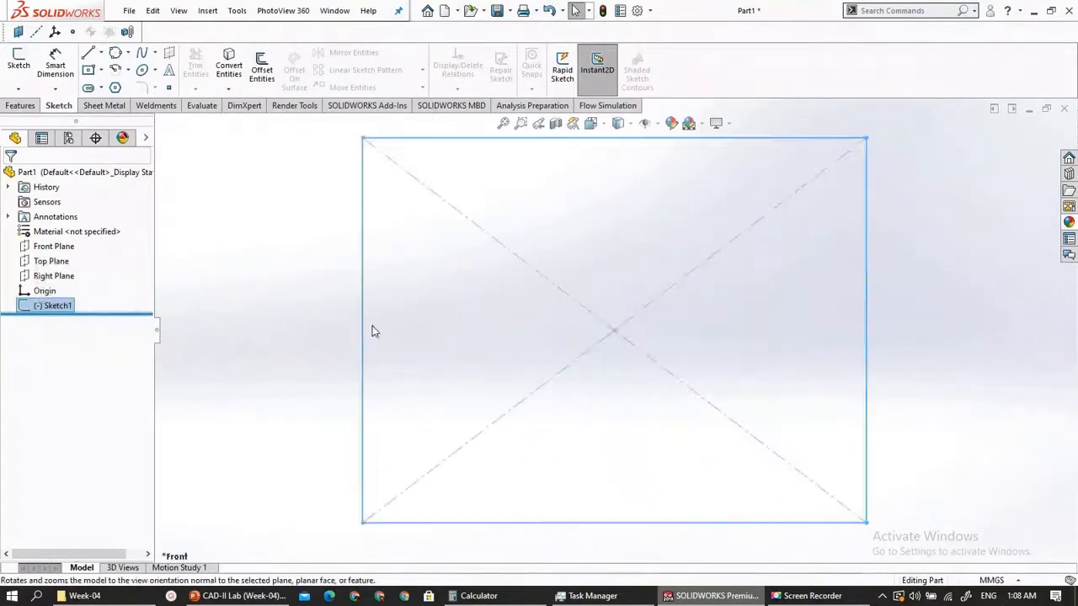
{"action": "left_click", "coordinate": [88, 52]}
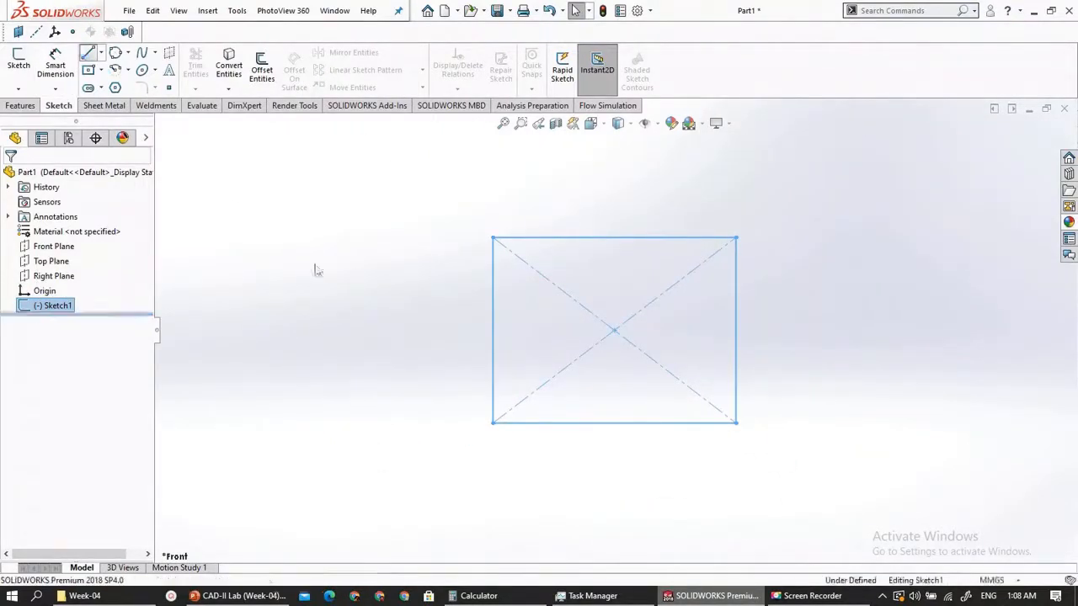
{"action": "left_click", "coordinate": [614, 330]}
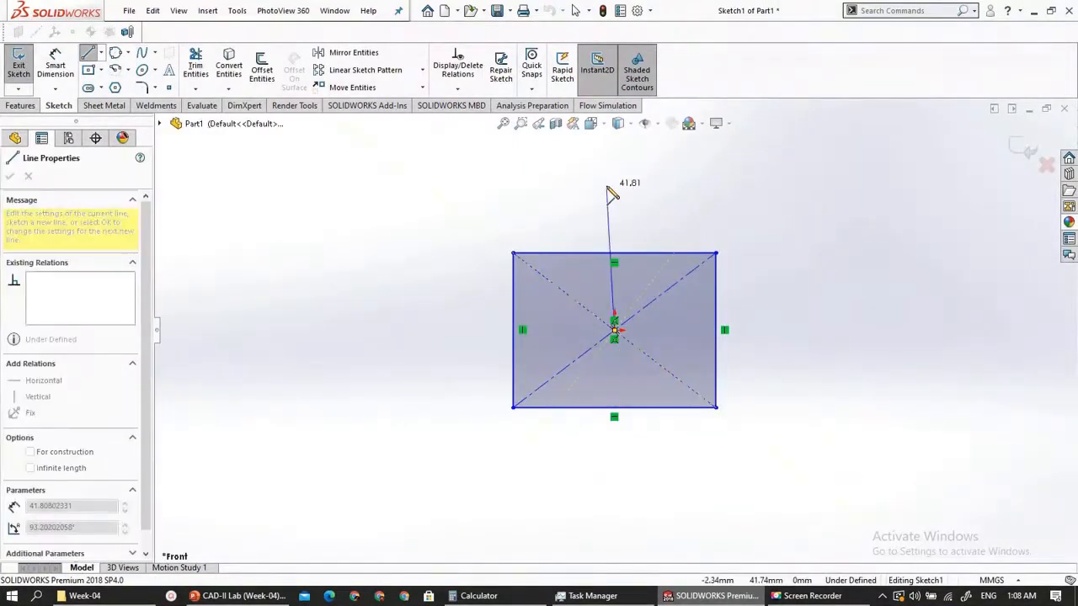
{"action": "key", "text": "Escape"}
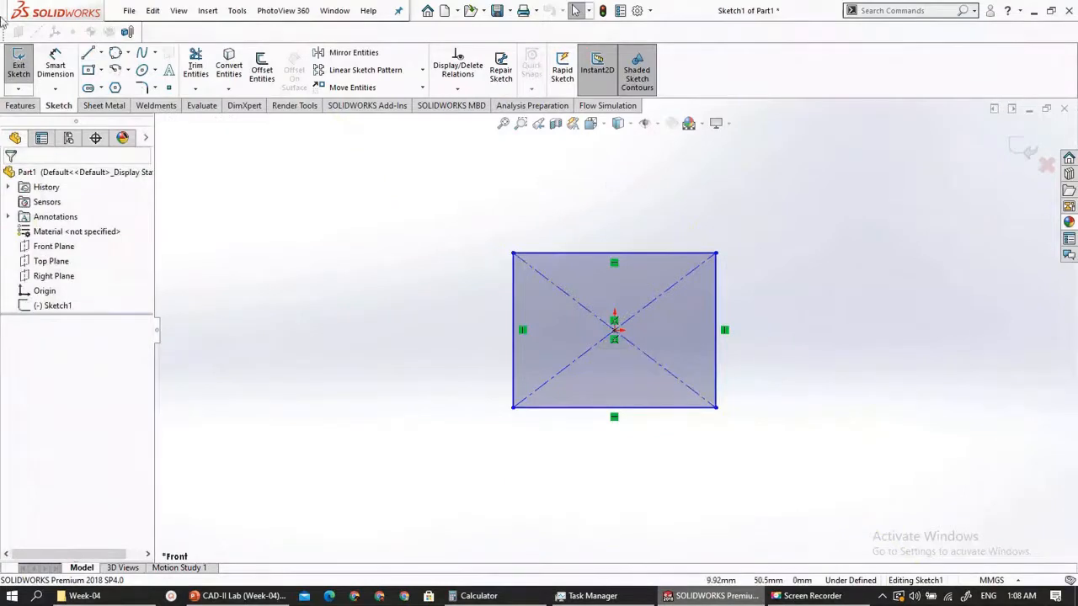
{"action": "left_click", "coordinate": [24, 72]}
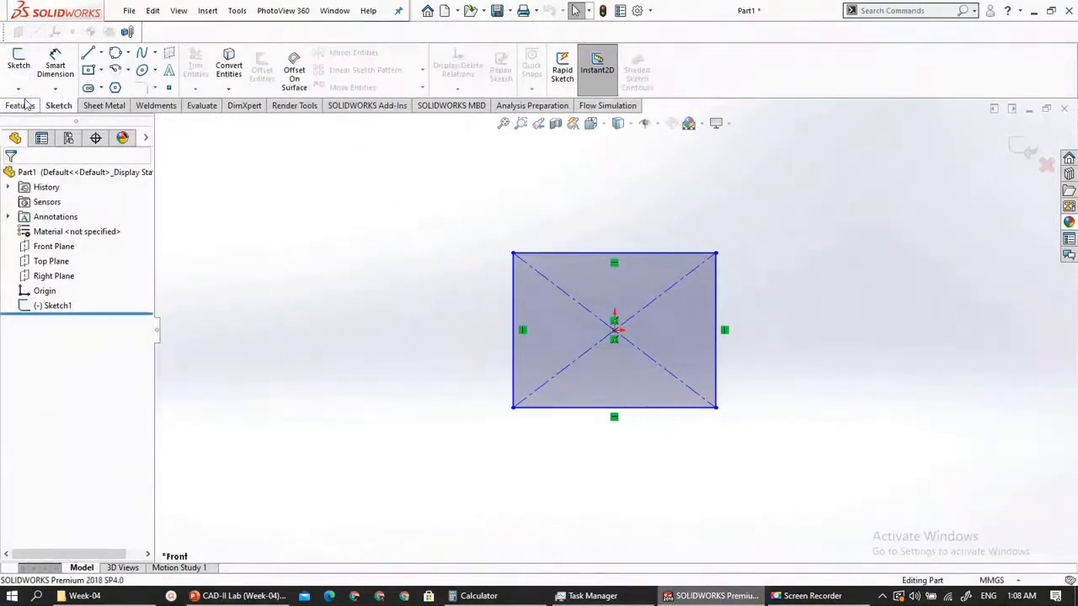
Compare the Right and Top Planes with the rectangle, start a new sketch on the Top Plane and view it face-on
{"action": "left_click", "coordinate": [48, 278]}
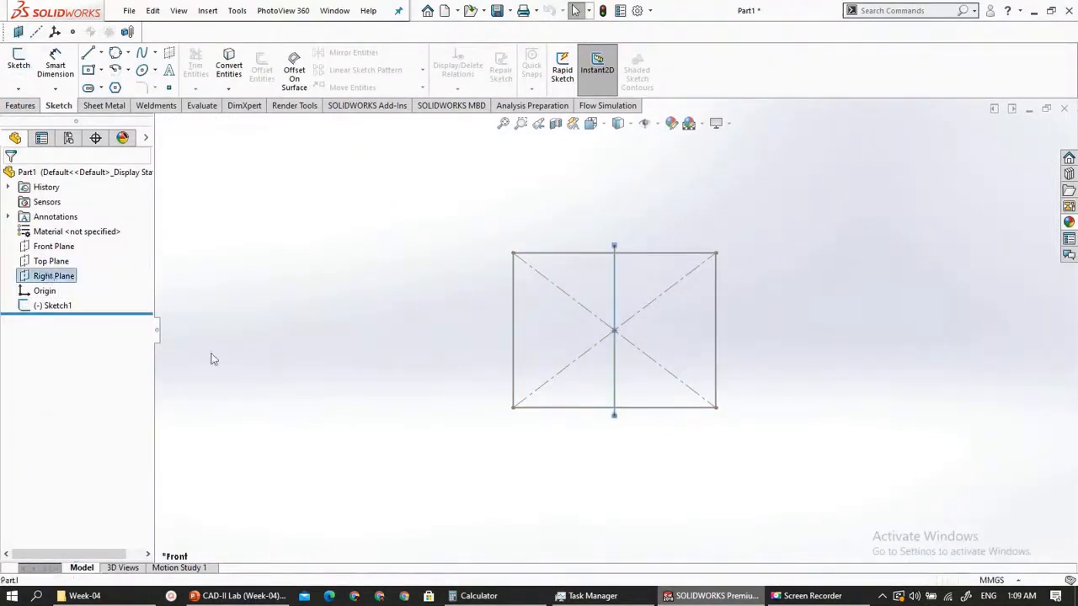
{"action": "middle_click_drag", "start_coordinate": [262, 396], "coordinate": [284, 279]}
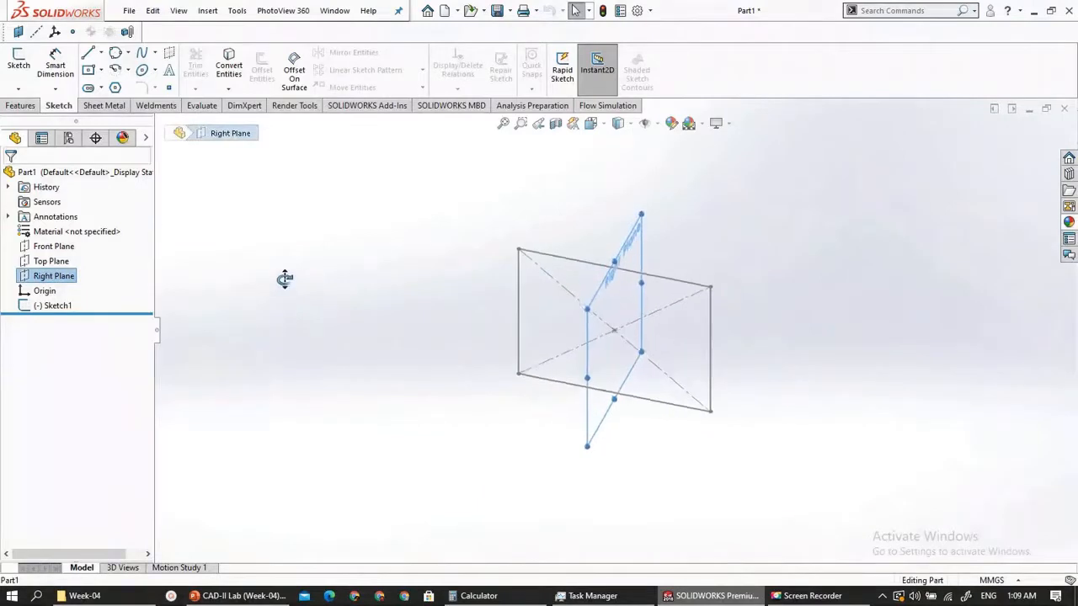
{"action": "left_click", "coordinate": [50, 261]}
{"action": "mouse_move", "coordinate": [402, 426]}
{"action": "middle_mouse_down"}
{"action": "mouse_move", "coordinate": [404, 315]}
{"action": "mouse_move", "coordinate": [342, 368]}
{"action": "mouse_move", "coordinate": [365, 382]}
{"action": "mouse_move", "coordinate": [368, 298]}
{"action": "middle_mouse_up"}
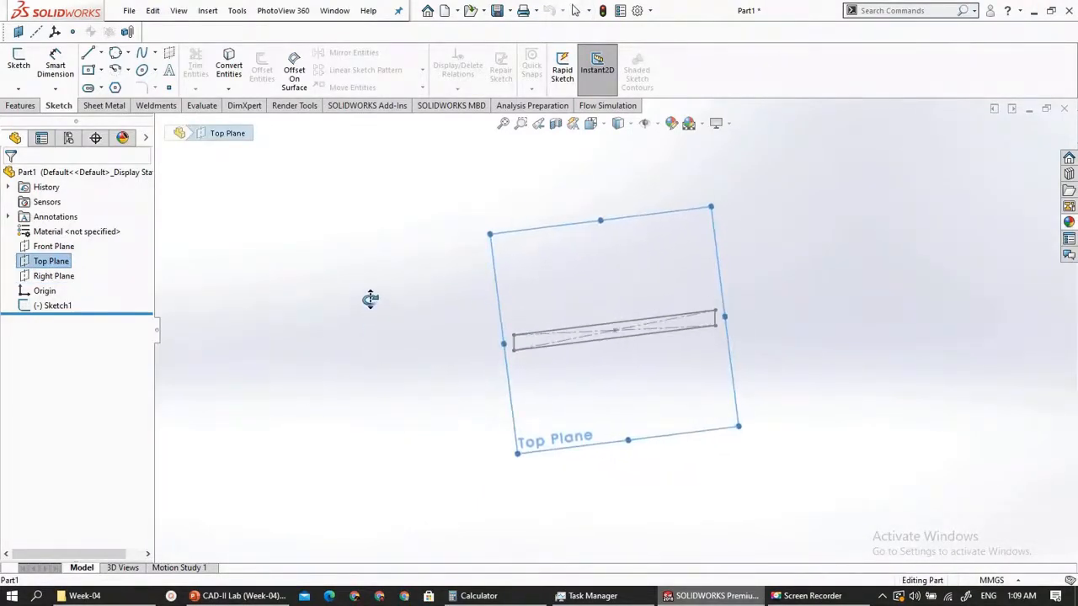
{"action": "right_click", "coordinate": [41, 268]}
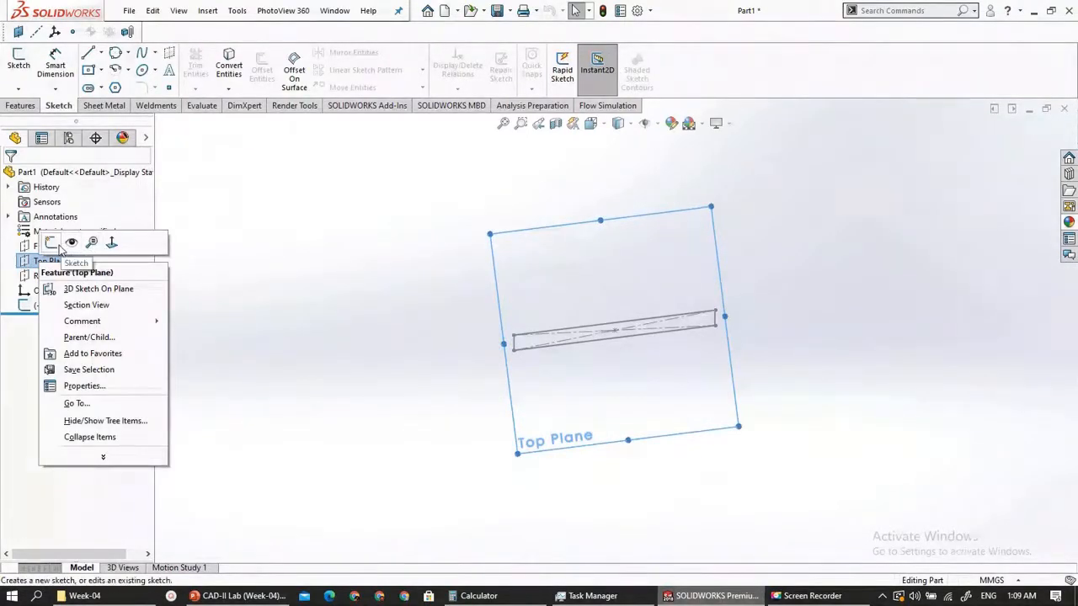
{"action": "left_click", "coordinate": [51, 243]}
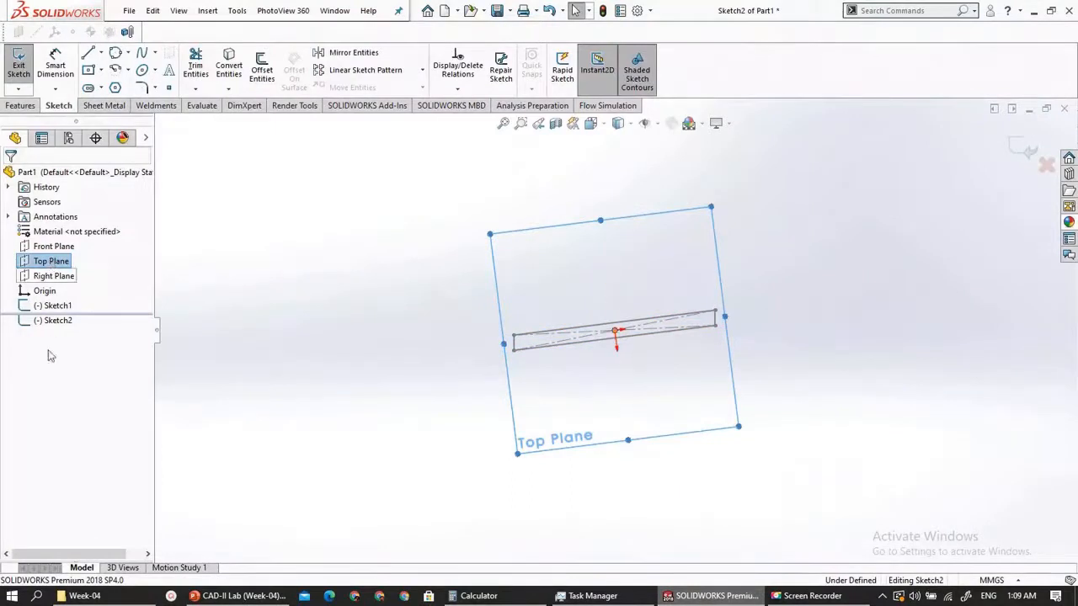
{"action": "left_click", "coordinate": [43, 324]}
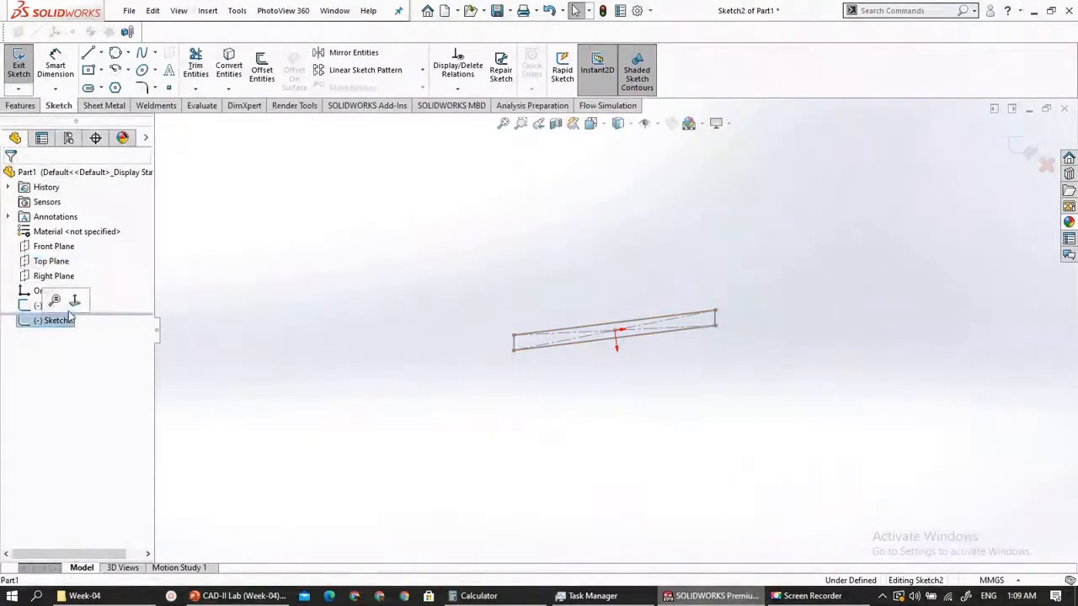
{"action": "left_click", "coordinate": [74, 301]}
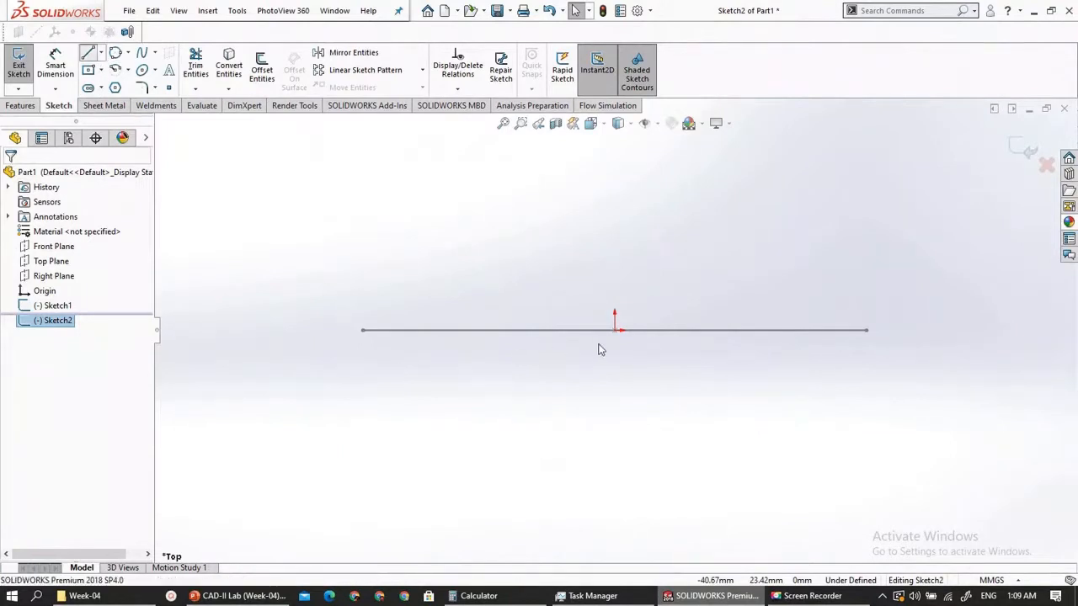
Draw a vertical line about 53 mm long upward from the origin as the sweep path and close the sketch
{"action": "key", "text": "l"}
{"action": "left_click", "coordinate": [616, 331]}
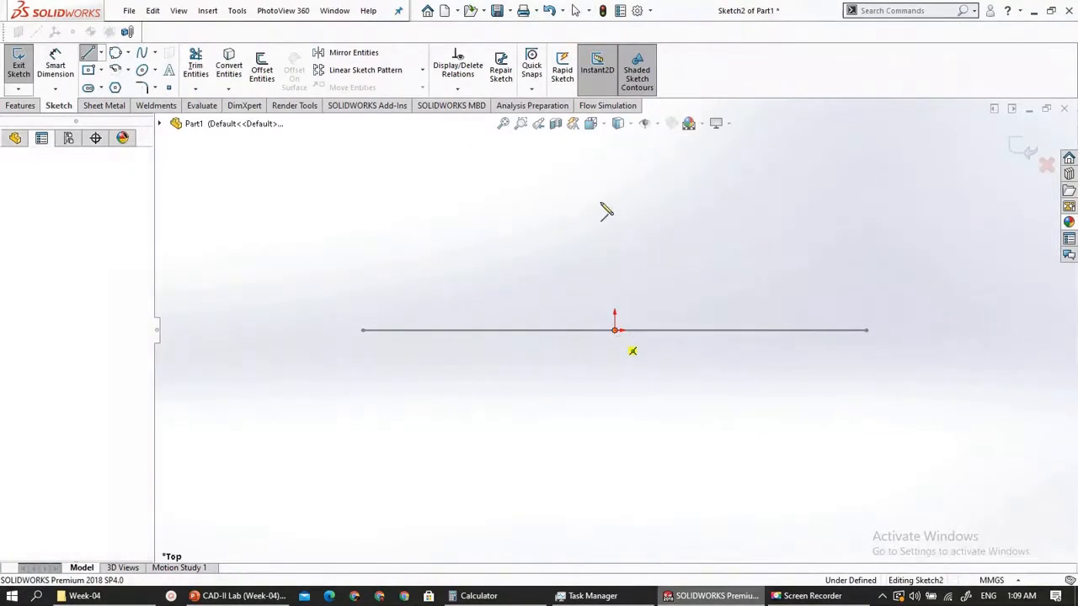
{"action": "scroll", "coordinate": [608, 219], "scroll_direction": "down", "scroll_amount": 4}
{"action": "scroll", "coordinate": [624, 362], "scroll_direction": "up", "scroll_amount": 5}
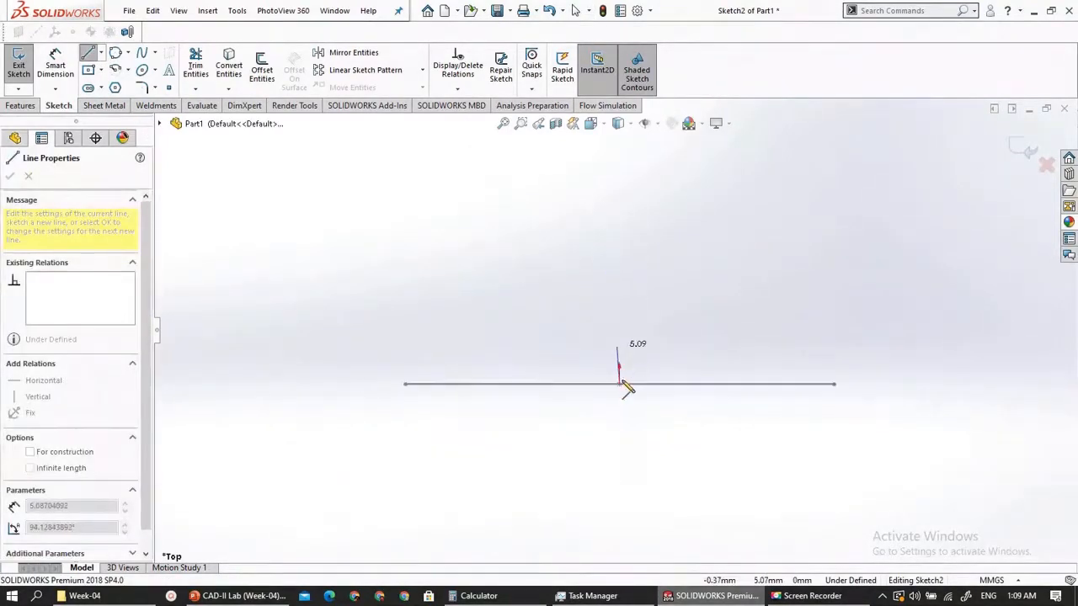
{"action": "left_click", "coordinate": [617, 169]}
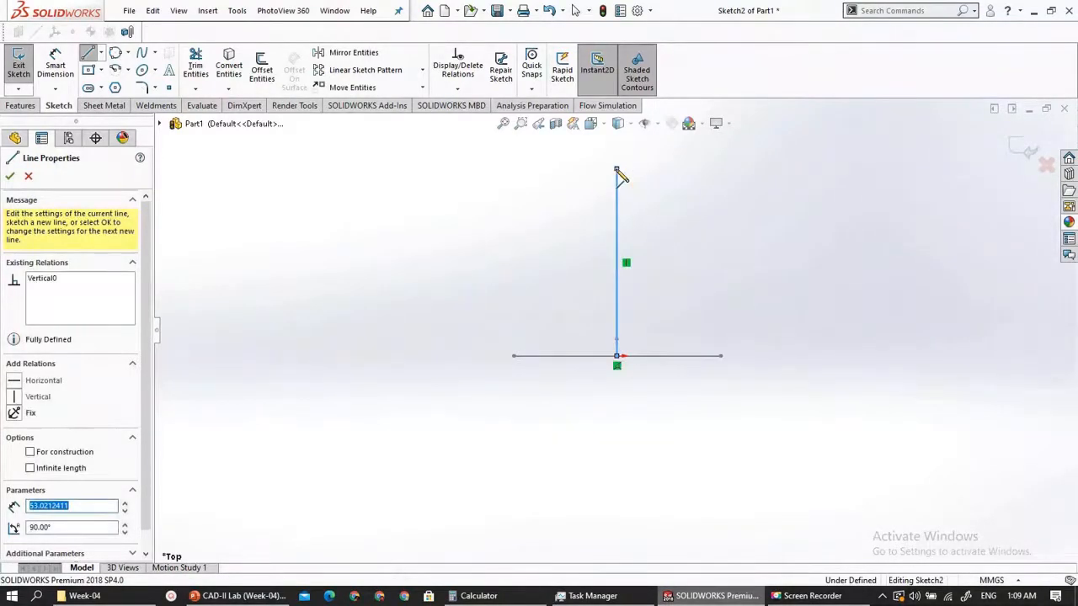
{"action": "key", "text": "Escape"}
{"action": "key", "text": "Escape"}
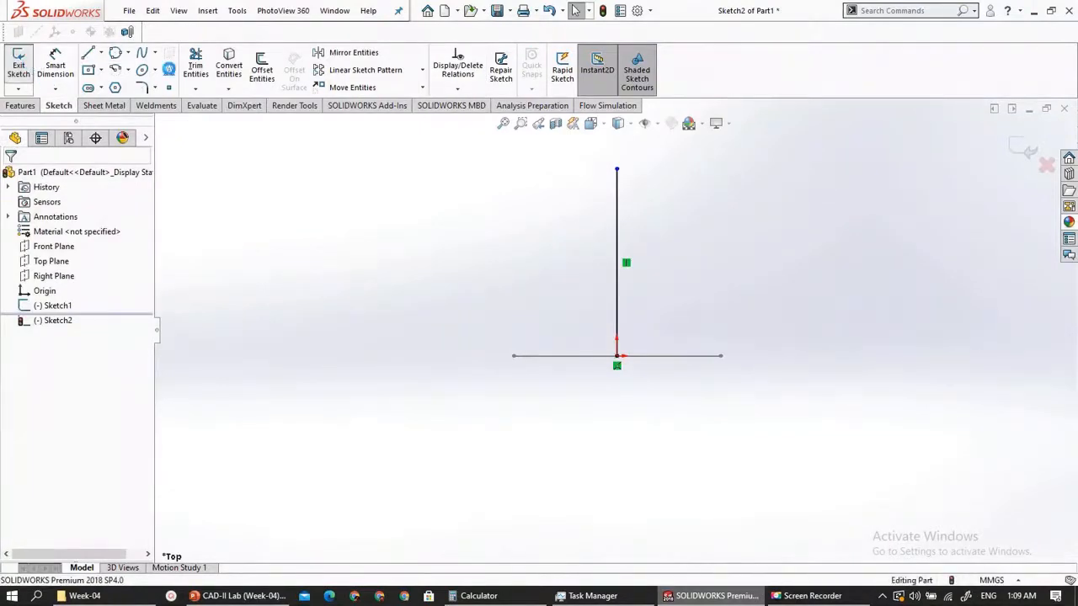
{"action": "left_click", "coordinate": [18, 63]}
Create a Swept Boss/Base with the rectangle sketch as the profile and the straight line sketch as the path
{"action": "left_click", "coordinate": [21, 106]}
{"action": "mouse_move", "coordinate": [580, 346]}
{"action": "middle_mouse_down"}
{"action": "mouse_move", "coordinate": [626, 349]}
{"action": "mouse_move", "coordinate": [589, 393]}
{"action": "mouse_move", "coordinate": [560, 295]}
{"action": "mouse_move", "coordinate": [373, 353]}
{"action": "mouse_move", "coordinate": [471, 279]}
{"action": "mouse_move", "coordinate": [452, 169]}
{"action": "mouse_move", "coordinate": [481, 206]}
{"action": "middle_mouse_up"}
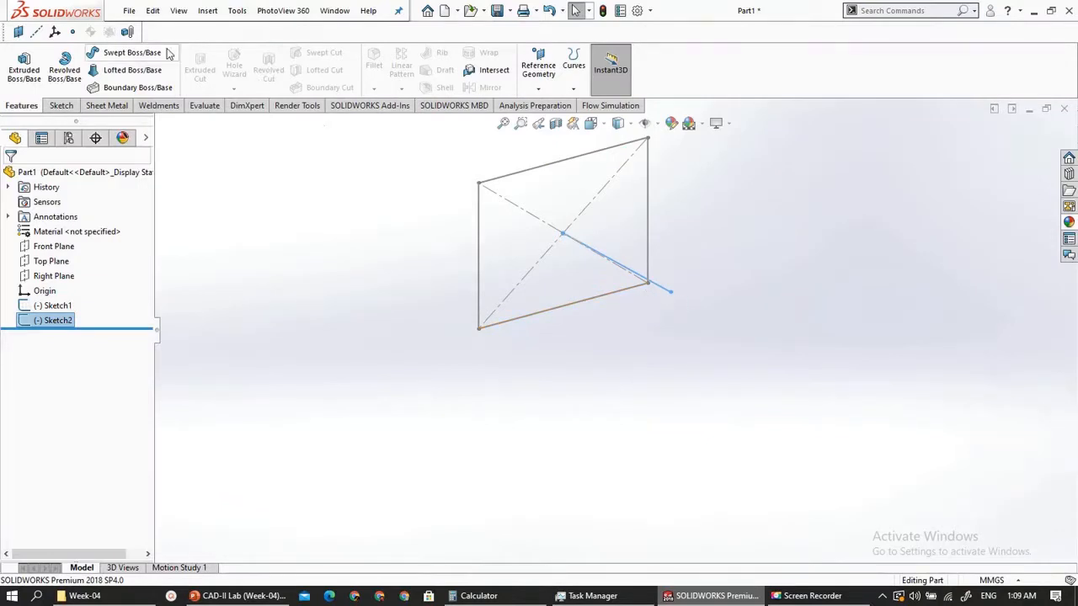
{"action": "left_click", "coordinate": [137, 60]}
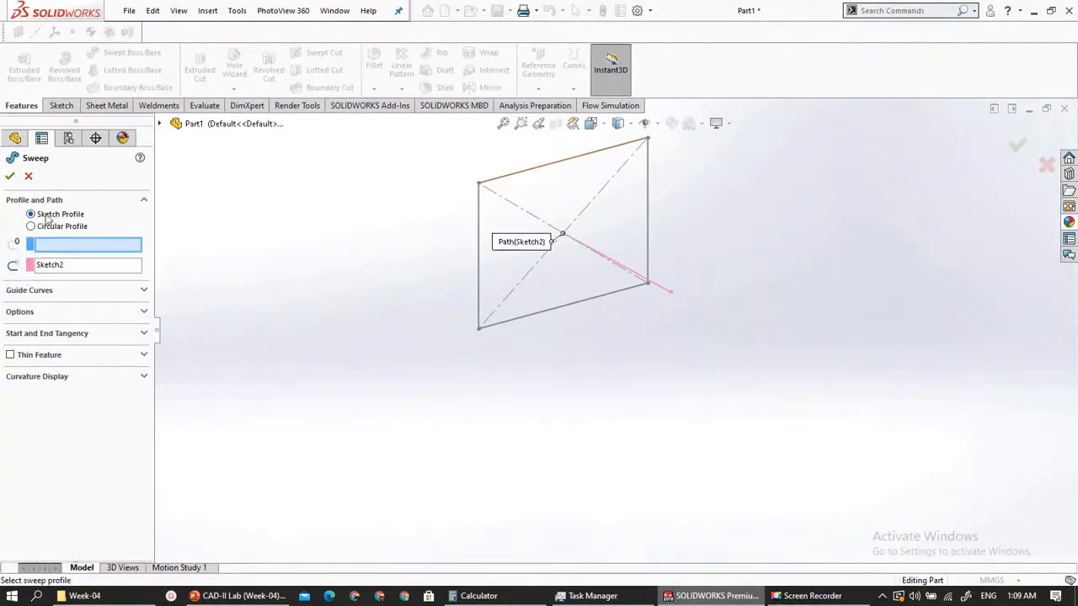
{"action": "left_click", "coordinate": [556, 171]}
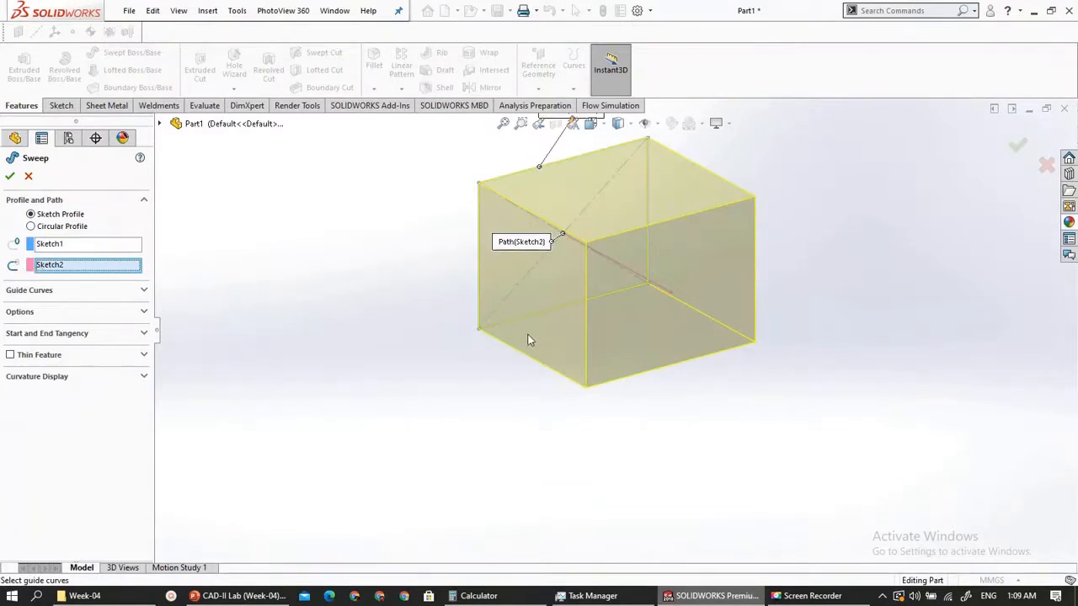
{"action": "right_click", "coordinate": [56, 266]}
{"action": "left_click", "coordinate": [62, 290]}
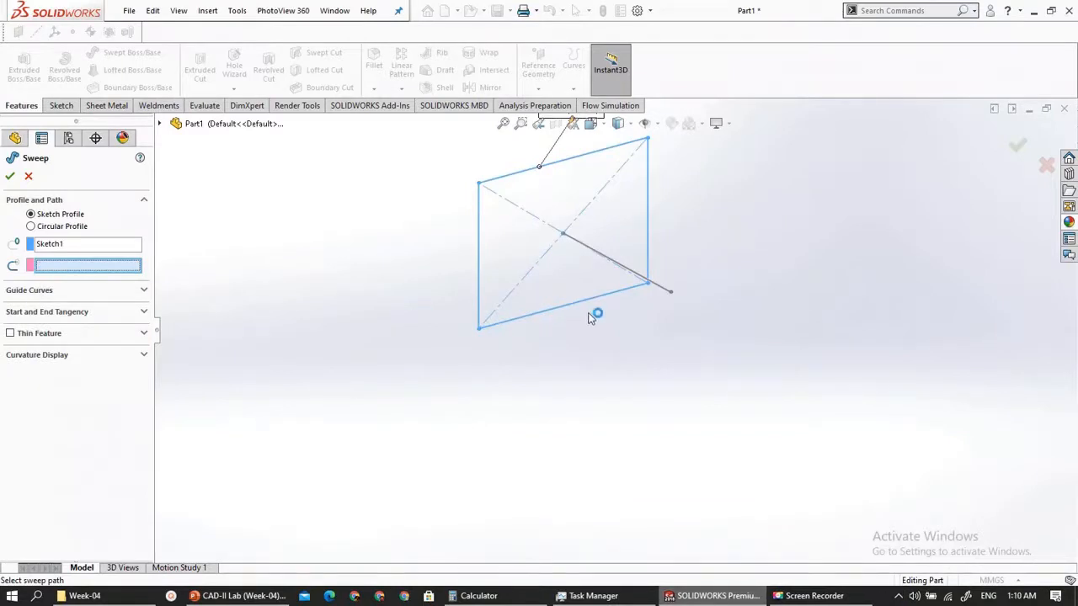
{"action": "left_click", "coordinate": [661, 292]}
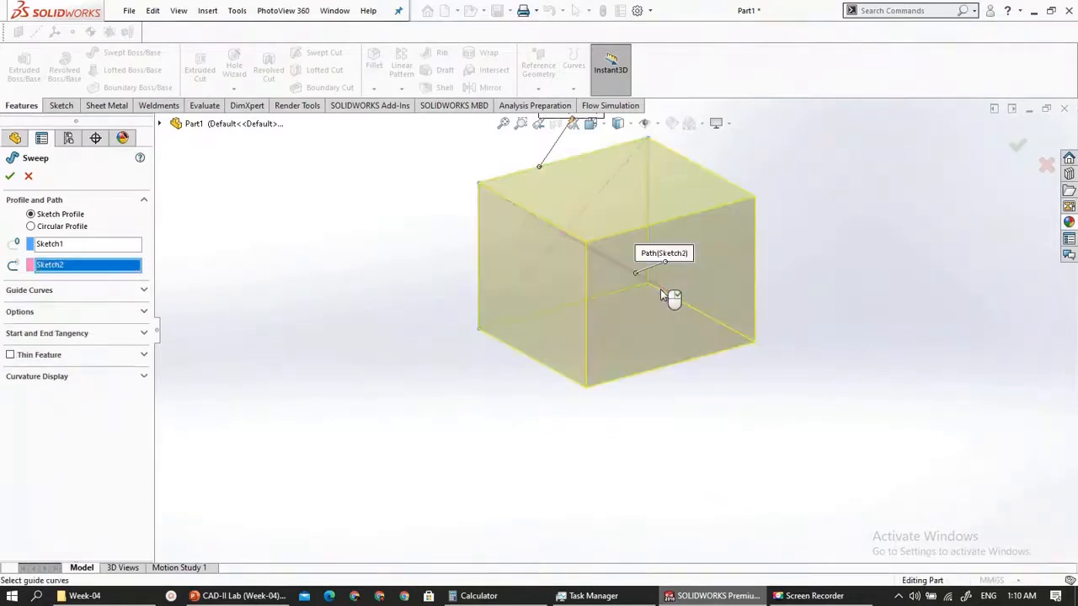
{"action": "left_click", "coordinate": [10, 176]}
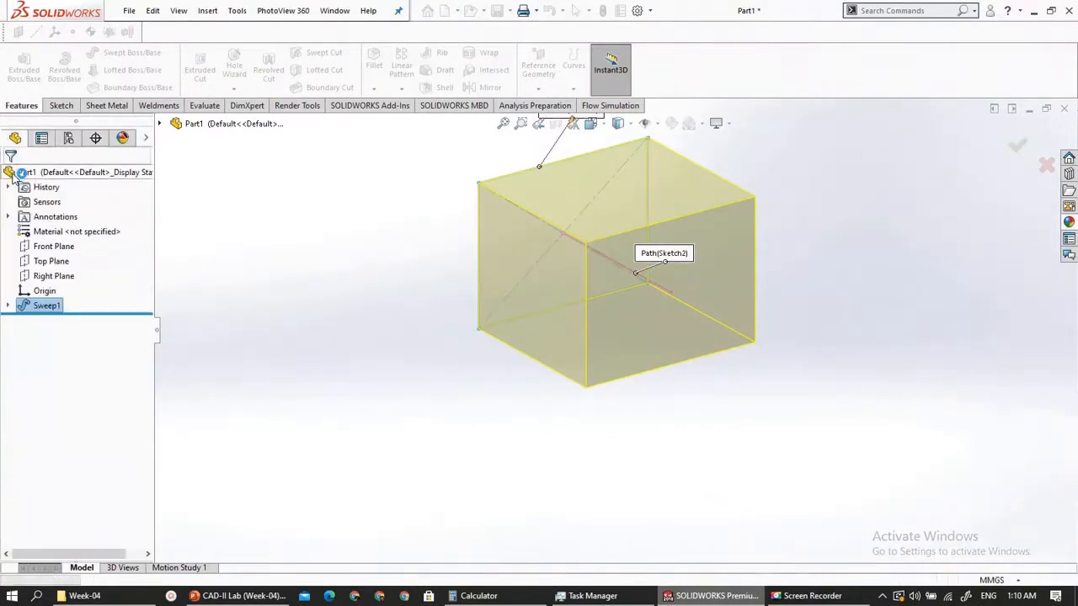
{"action": "left_click", "coordinate": [548, 388]}
{"action": "scroll", "coordinate": [584, 417], "scroll_direction": "up", "scroll_amount": 3}
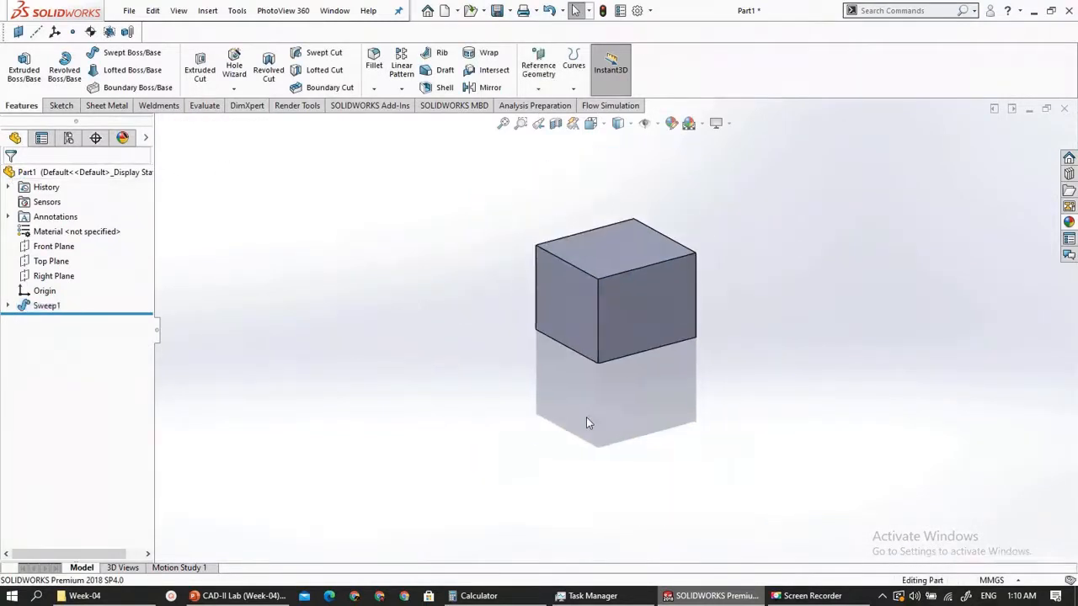
{"action": "middle_click_drag", "start_coordinate": [585, 412], "coordinate": [619, 323]}
{"action": "scroll", "coordinate": [619, 328], "scroll_direction": "up", "scroll_amount": 2}
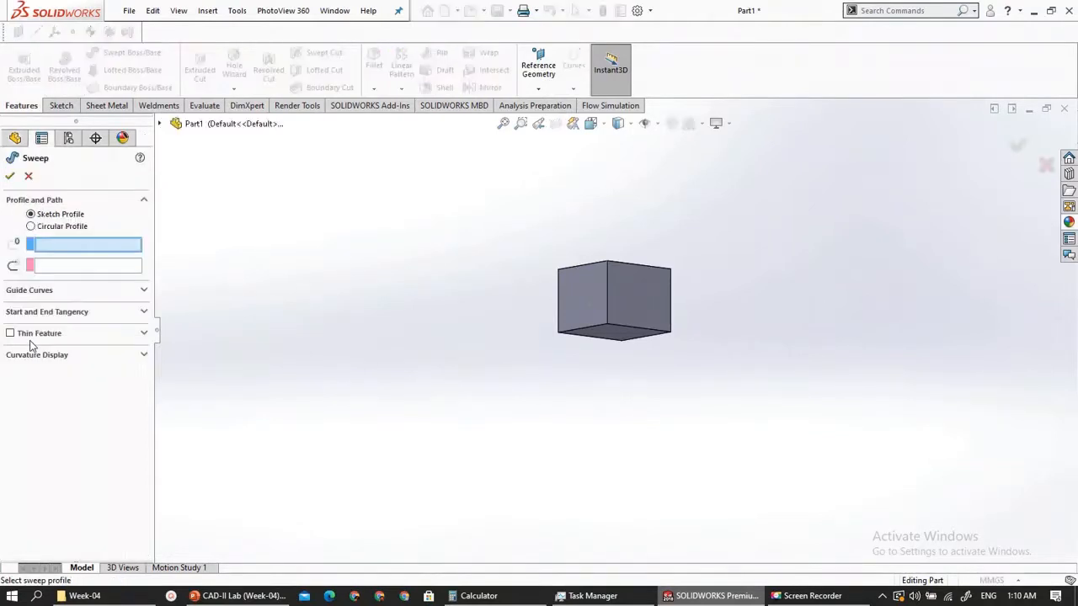
{"action": "left_click", "coordinate": [51, 232]}
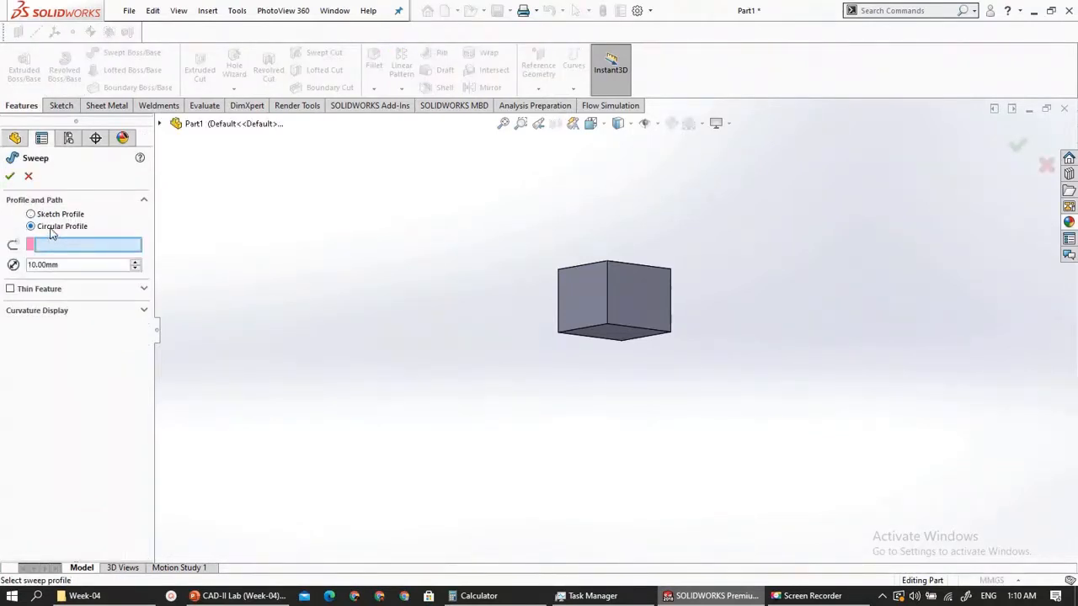
{"action": "left_click", "coordinate": [26, 174]}
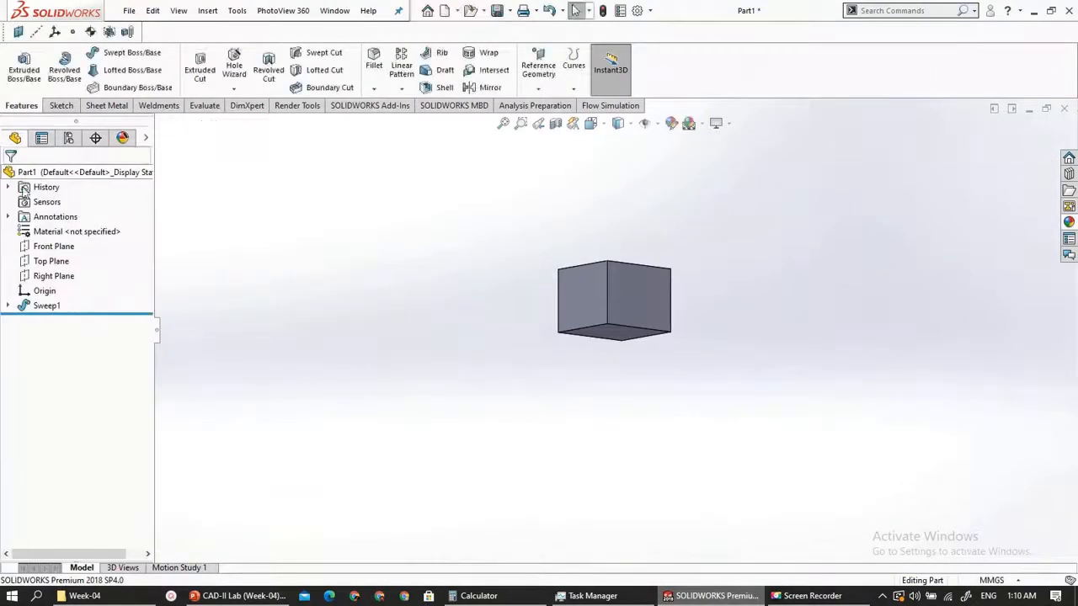
Sketch an open eight-point spline on the Right Plane, starting at the origin and looping around the block, and close the sketch
{"action": "left_click", "coordinate": [38, 278]}
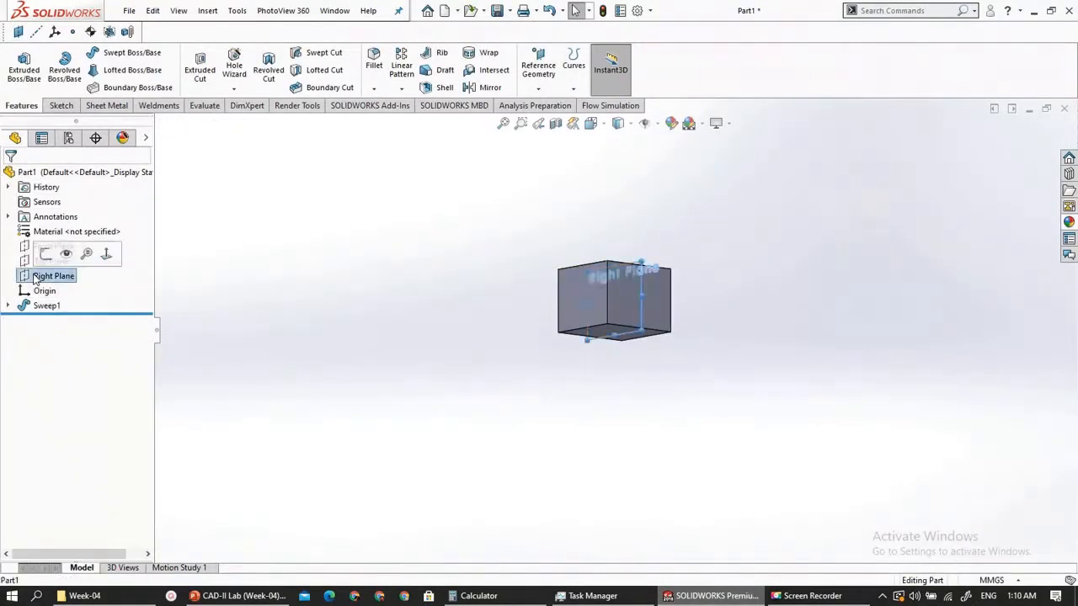
{"action": "left_click", "coordinate": [105, 252]}
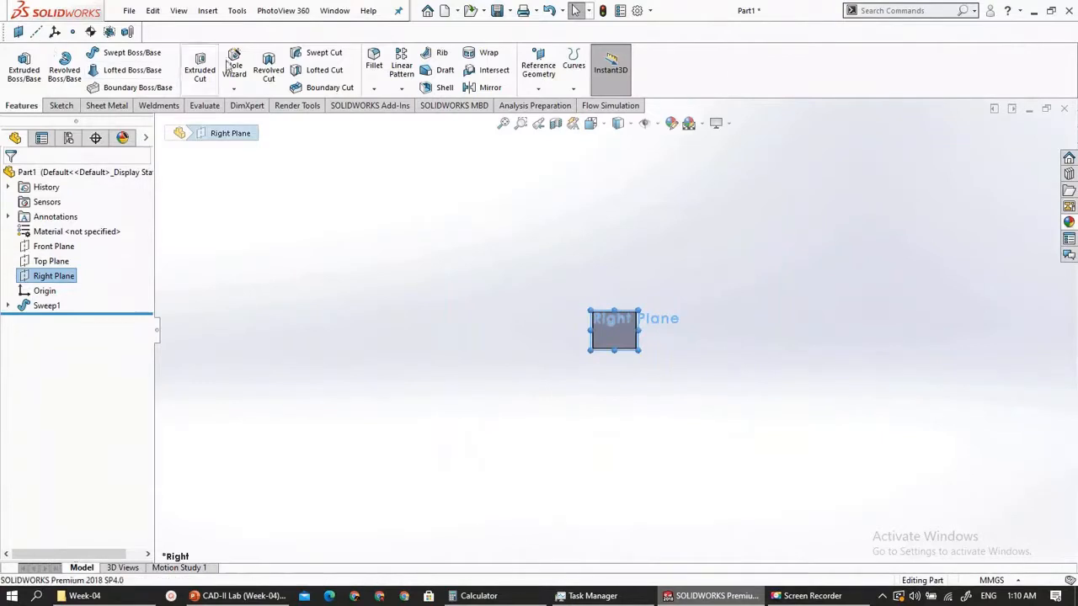
{"action": "left_click", "coordinate": [61, 105]}
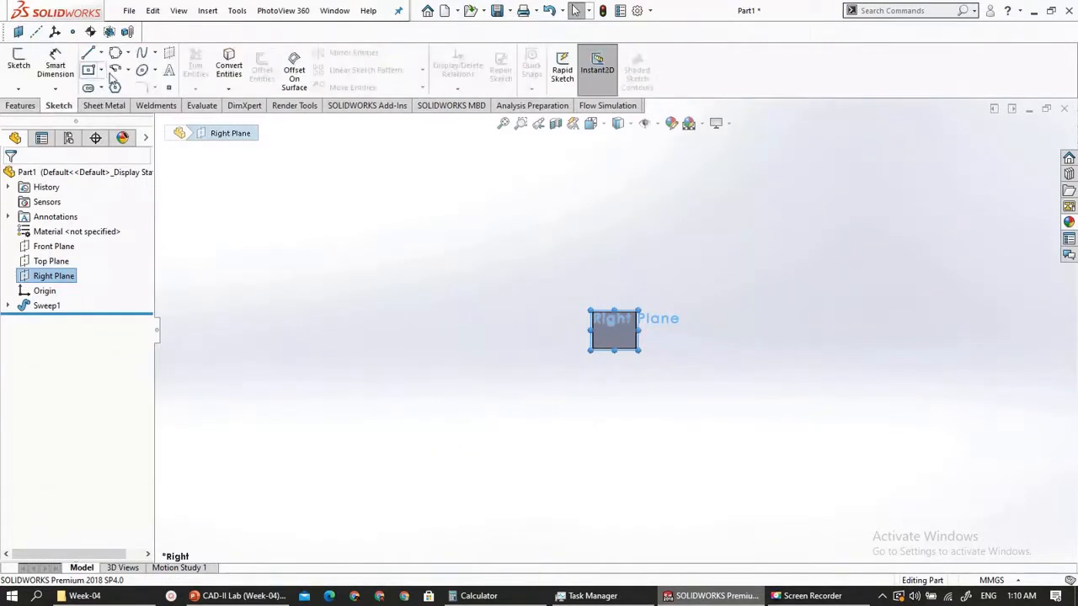
{"action": "left_click", "coordinate": [141, 52]}
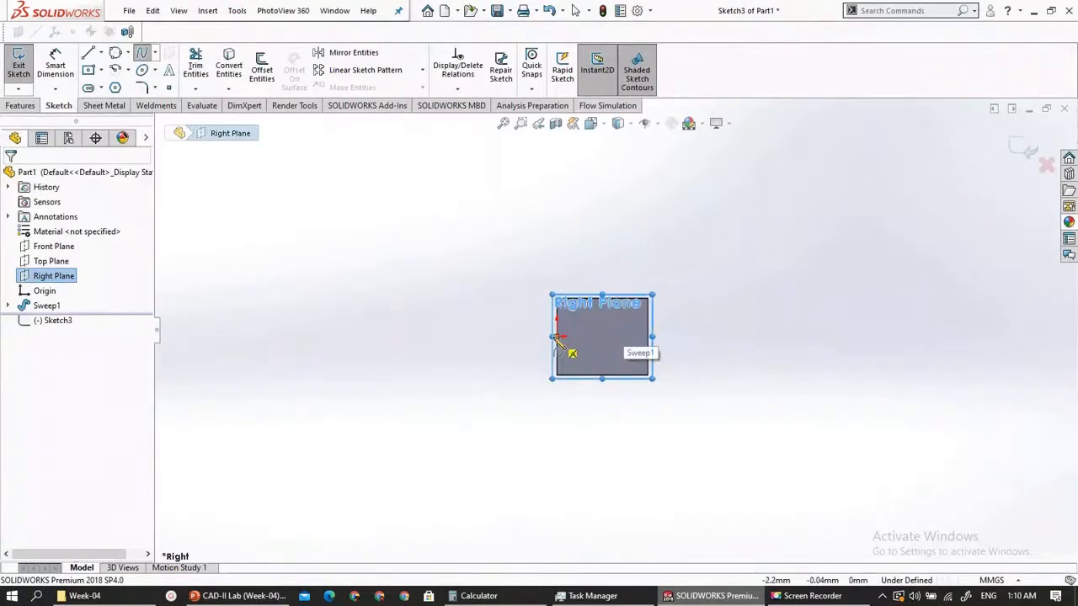
{"action": "left_click", "coordinate": [622, 267]}
{"action": "left_click", "coordinate": [540, 187]}
{"action": "left_click", "coordinate": [664, 152]}
{"action": "left_click", "coordinate": [695, 234]}
{"action": "left_click", "coordinate": [700, 425]}
{"action": "left_click", "coordinate": [578, 495]}
{"action": "left_click", "coordinate": [526, 360]}
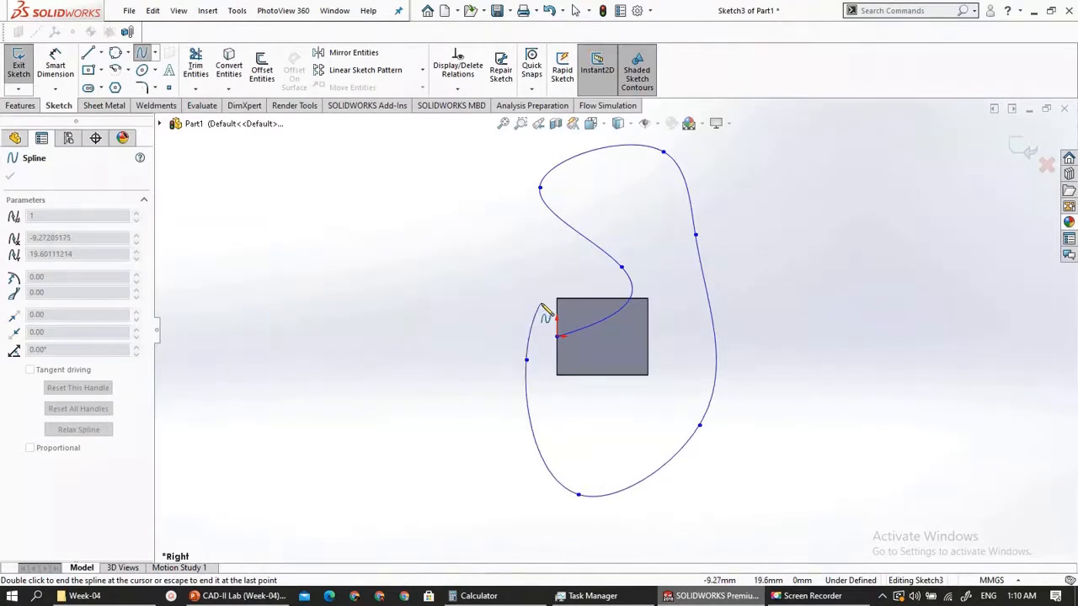
{"action": "key", "text": "Escape"}
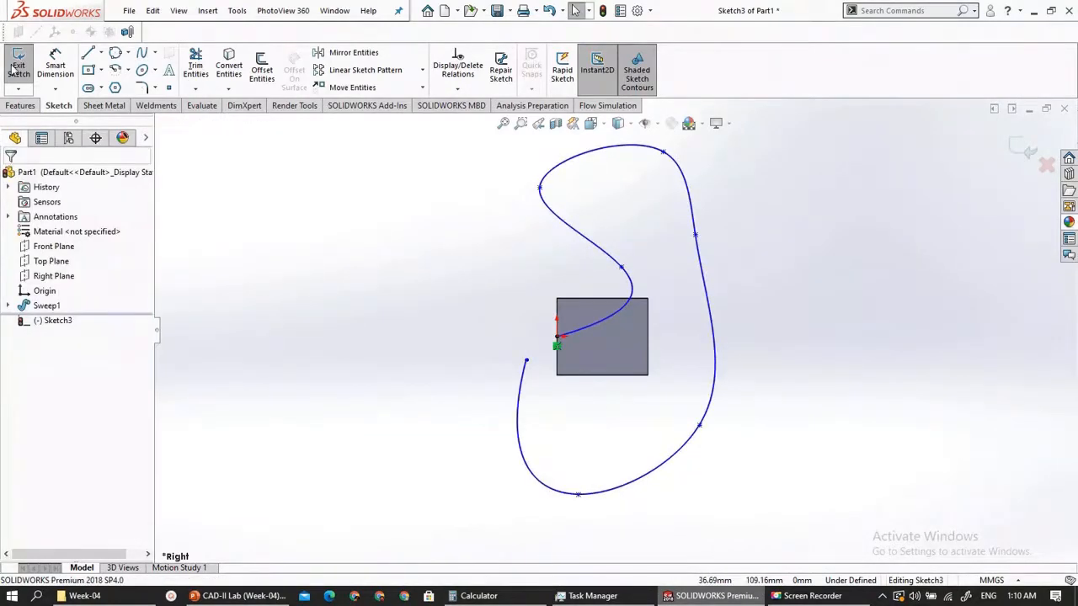
{"action": "left_click", "coordinate": [17, 68]}
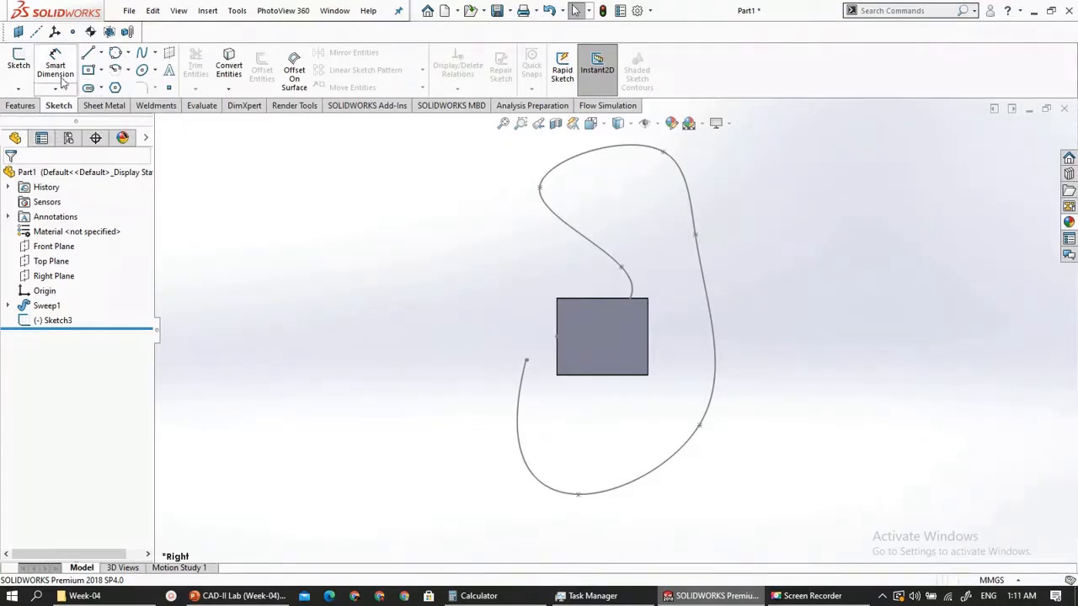
Set up a Swept Boss/Base with a circular profile of 20 mm diameter along the spline sketch
{"action": "left_click", "coordinate": [21, 105]}
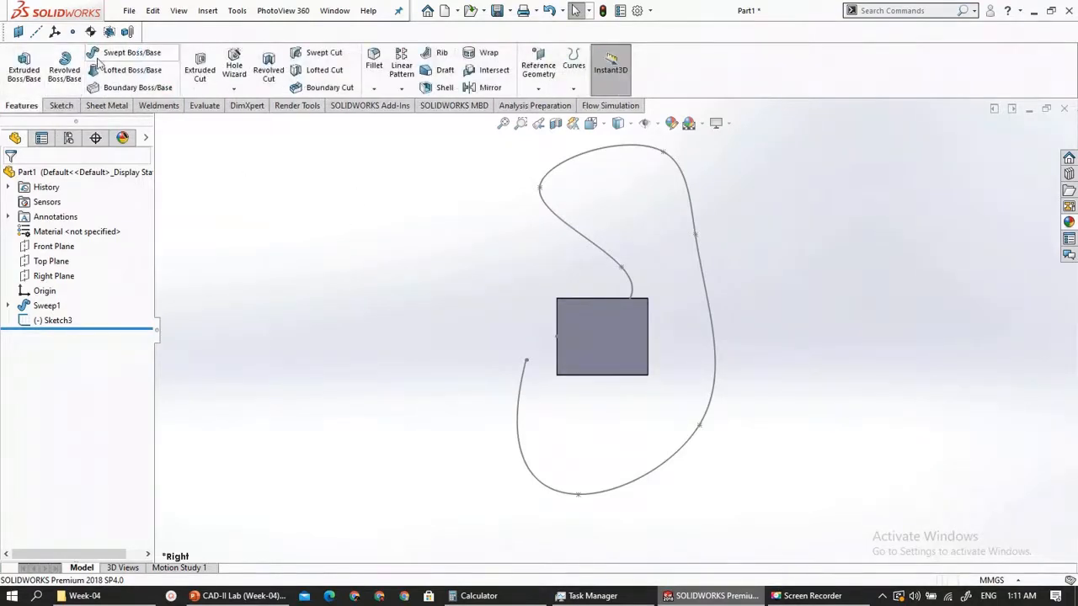
{"action": "left_click", "coordinate": [127, 52]}
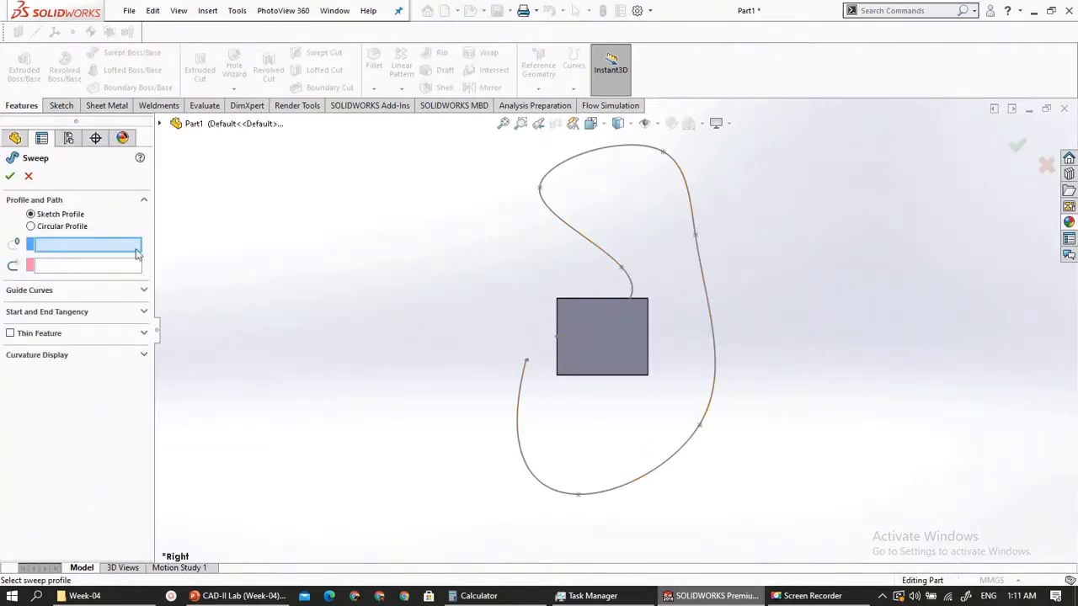
{"action": "left_click", "coordinate": [64, 226]}
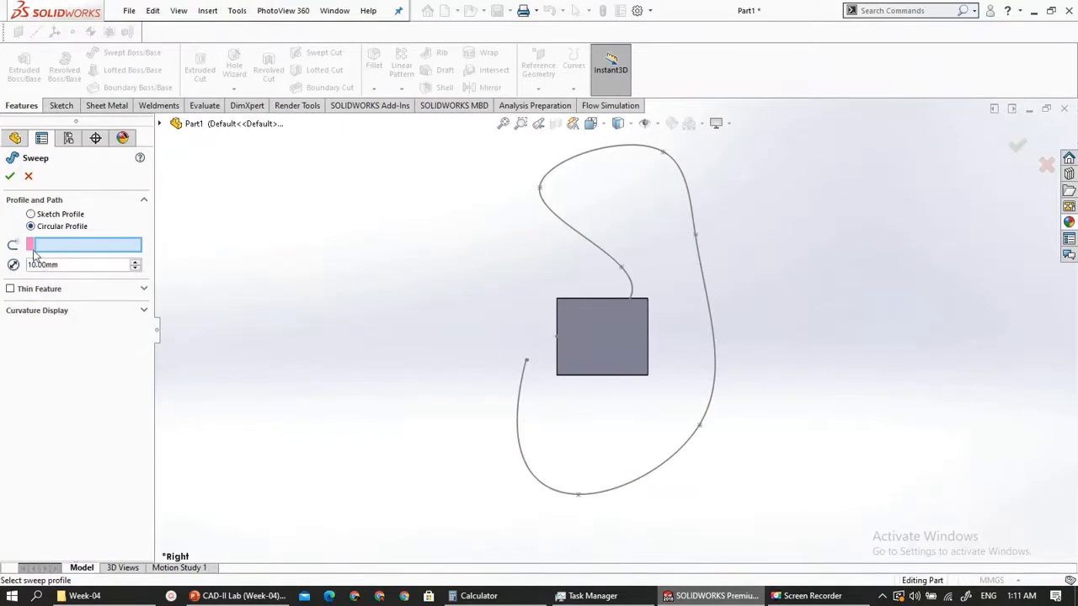
{"action": "left_click", "coordinate": [520, 397]}
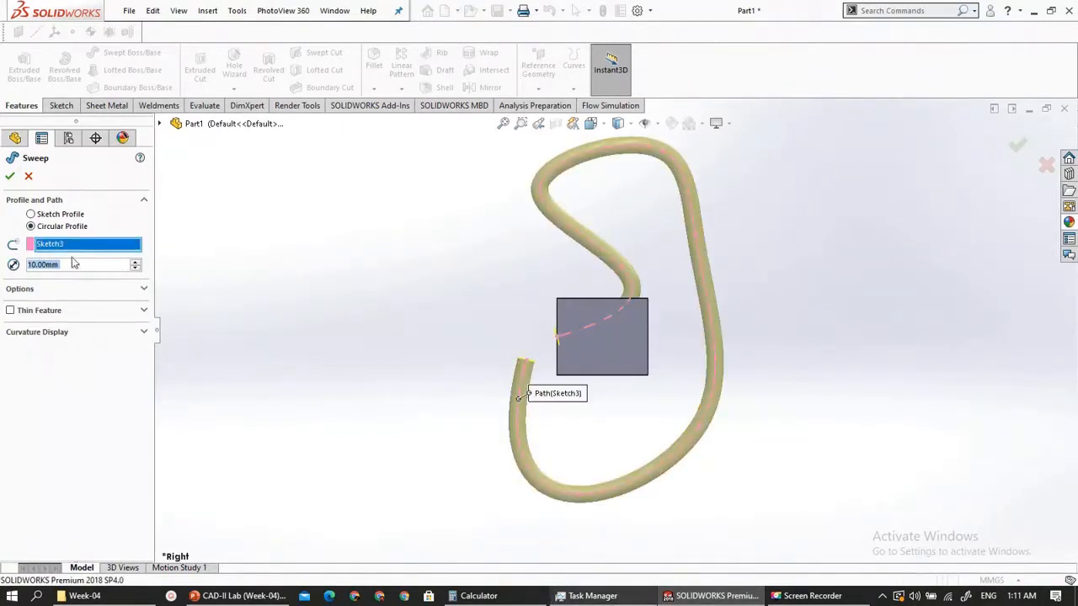
{"action": "left_click", "coordinate": [136, 262]}
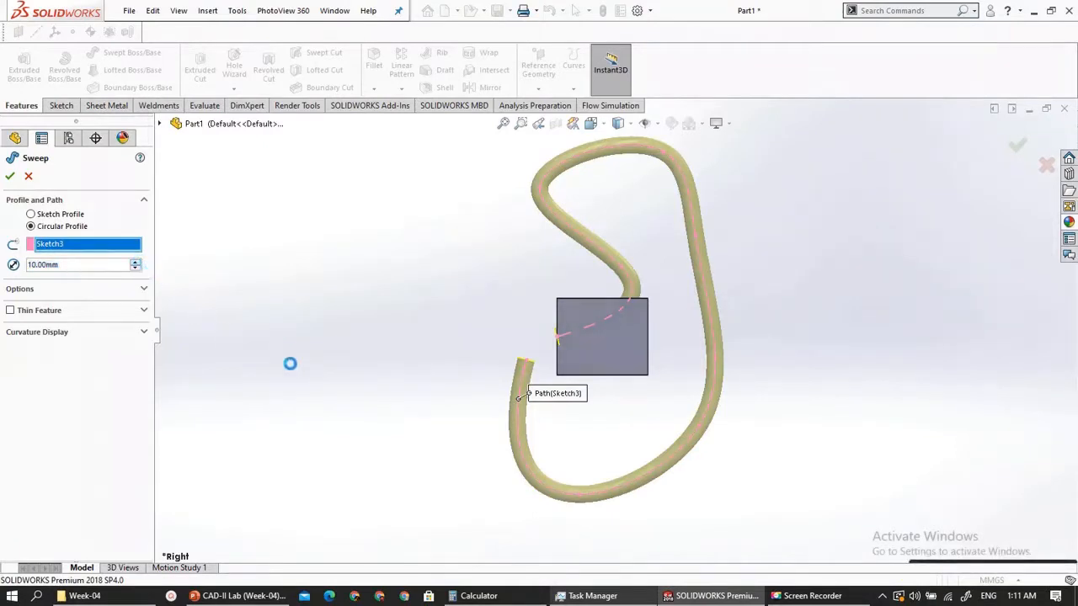
{"action": "middle_click_drag", "start_coordinate": [515, 278], "coordinate": [467, 250]}
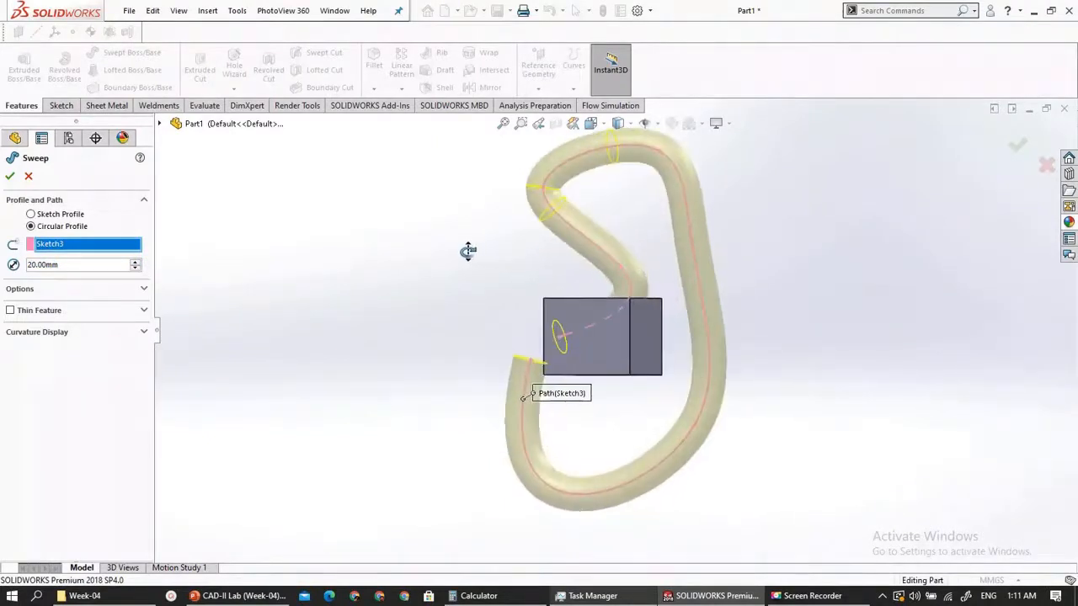
{"action": "scroll", "coordinate": [580, 438], "scroll_direction": "down", "scroll_amount": 3}
{"action": "middle_click_drag", "start_coordinate": [577, 409], "coordinate": [567, 450]}
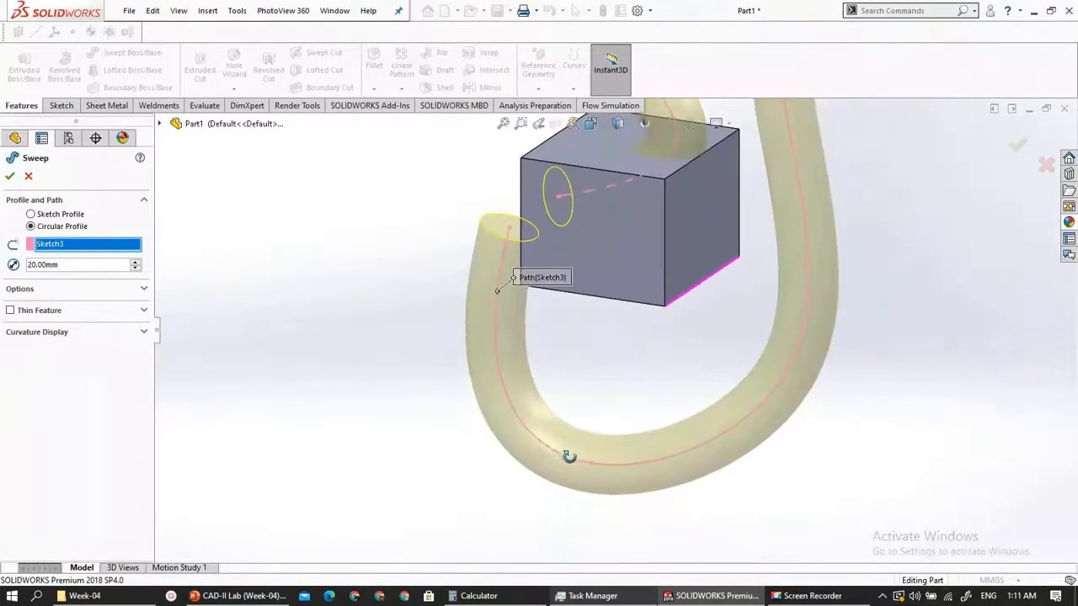
Try Thin Feature on the sweep with a 5 mm Mid-Plane wall and the Two-Direction type, and turn it off
{"action": "left_click", "coordinate": [10, 310]}
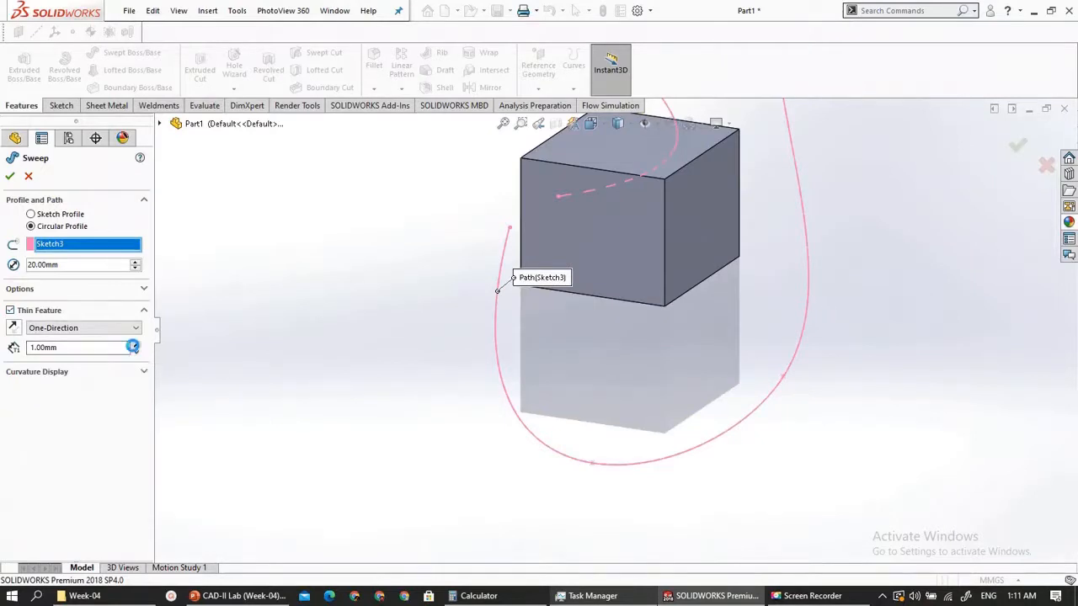
{"action": "double_click", "coordinate": [41, 347]}
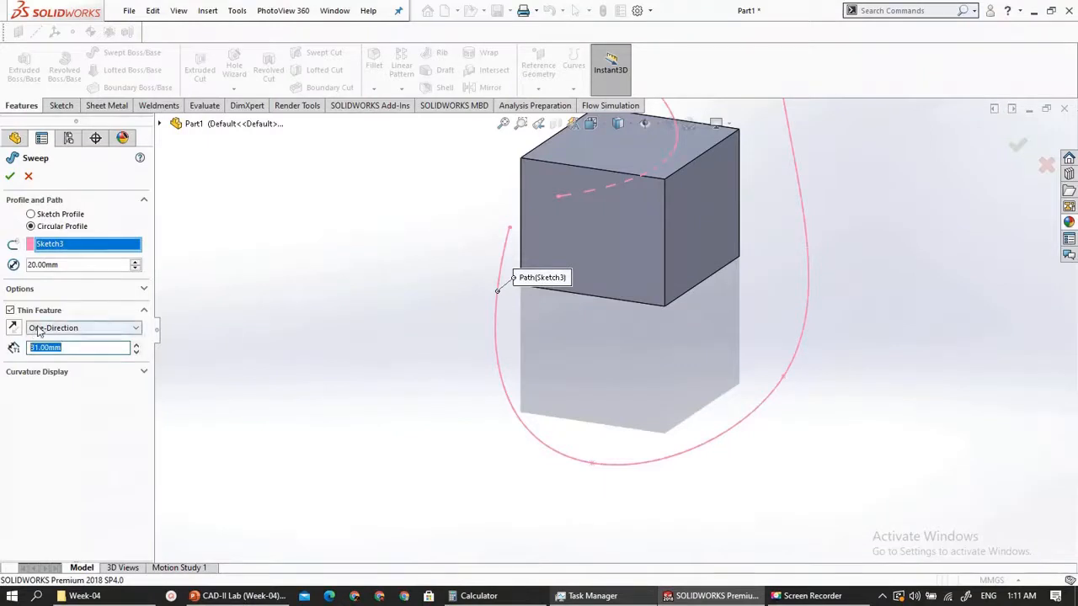
{"action": "left_click", "coordinate": [38, 332]}
{"action": "left_click", "coordinate": [41, 342]}
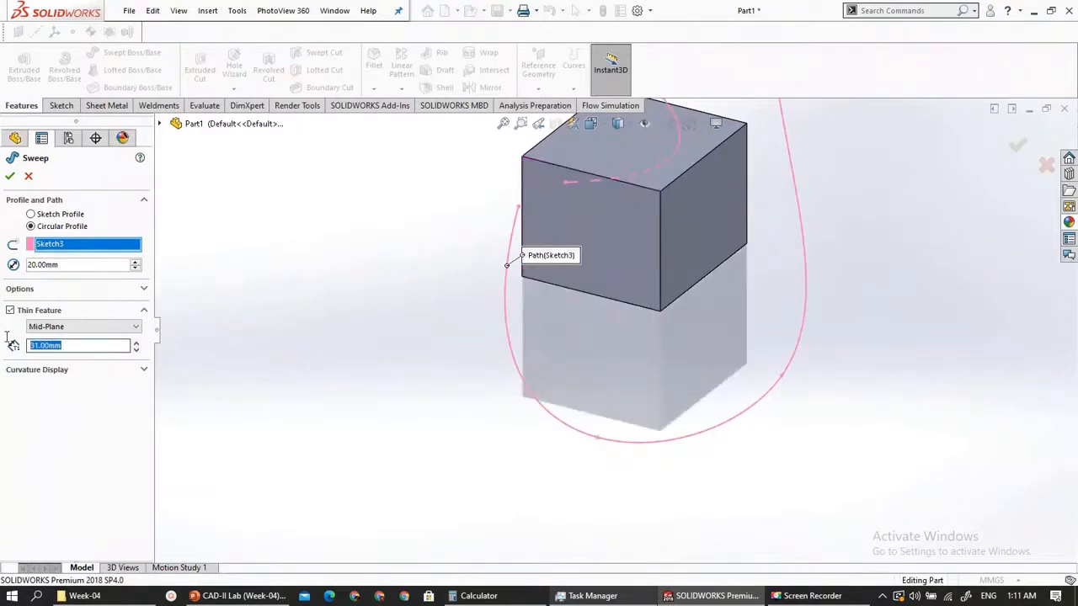
{"action": "type", "text": "1"}
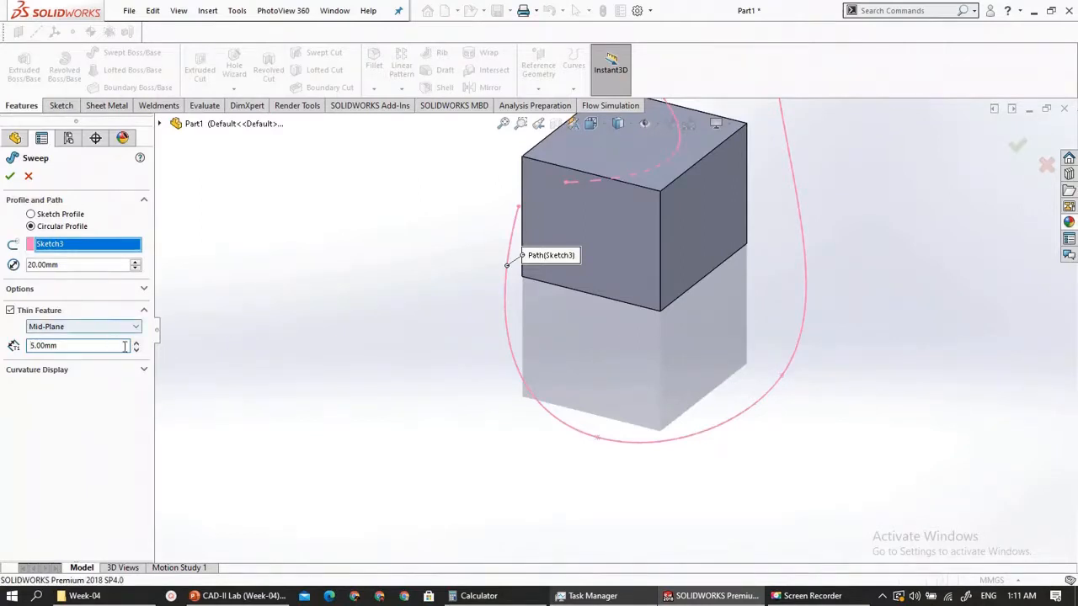
{"action": "left_click", "coordinate": [142, 289]}
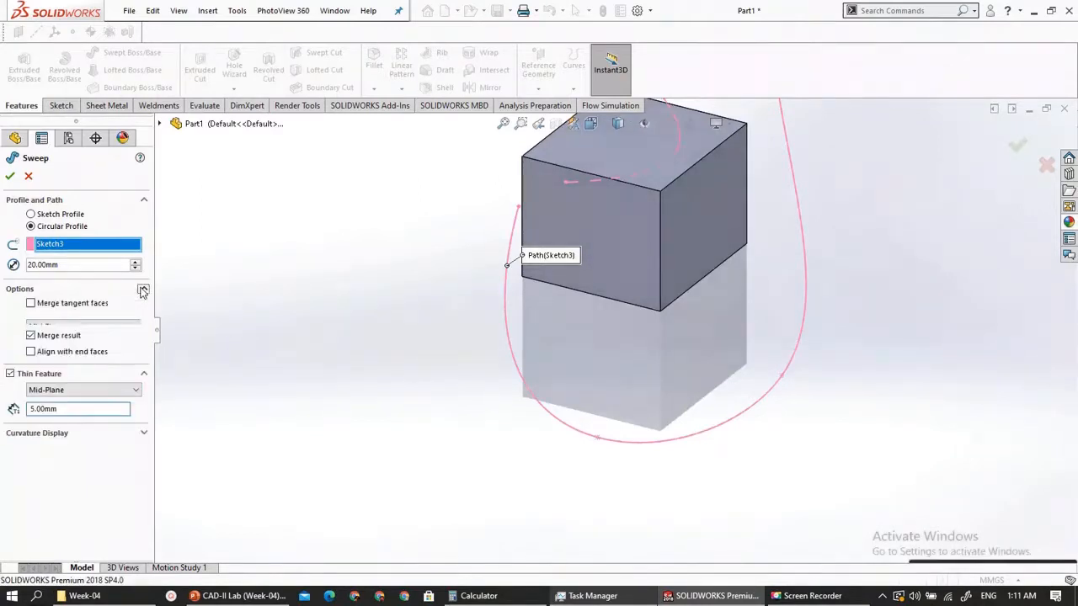
{"action": "left_click", "coordinate": [75, 390]}
{"action": "left_click", "coordinate": [90, 419]}
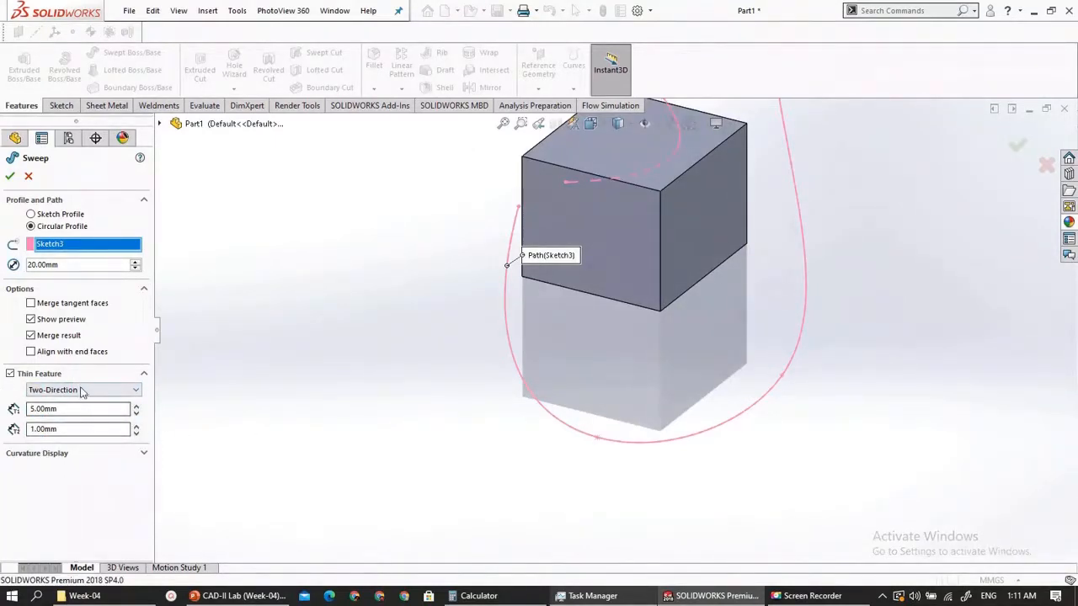
{"action": "left_click", "coordinate": [26, 373]}
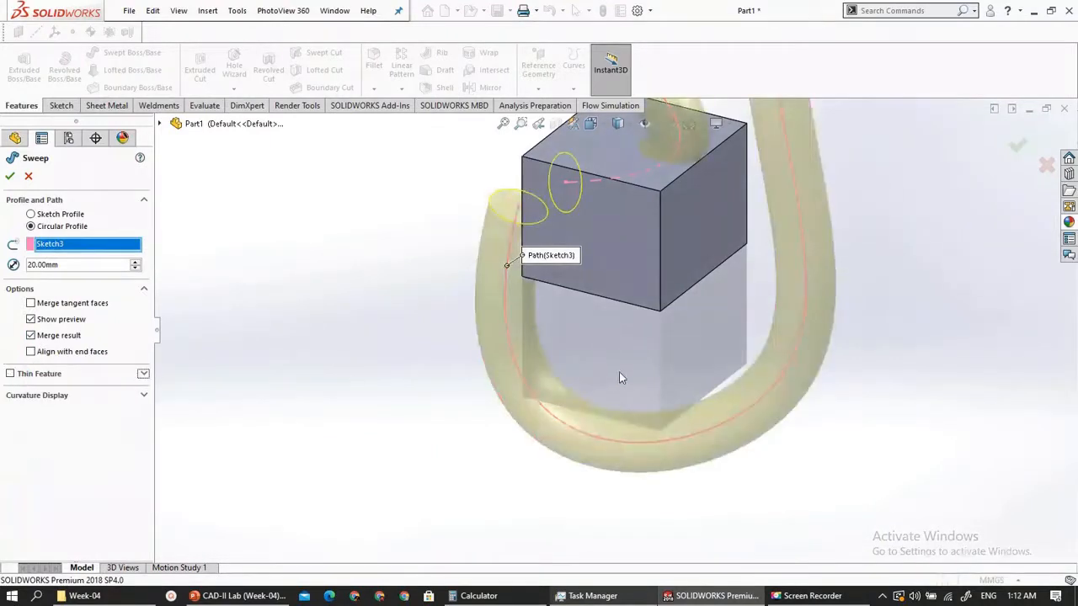
Accept the circular sweep along the spline and inspect the tube's free end
{"action": "middle_click_drag", "start_coordinate": [610, 401], "coordinate": [604, 427]}
{"action": "left_click", "coordinate": [9, 176]}
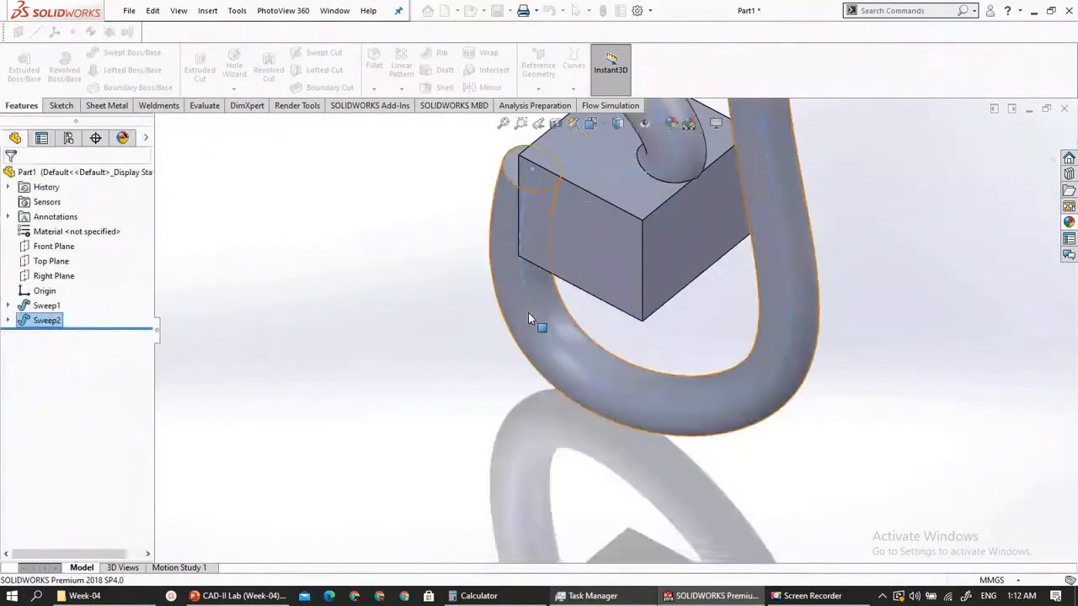
{"action": "middle_click_drag", "start_coordinate": [599, 308], "coordinate": [611, 306]}
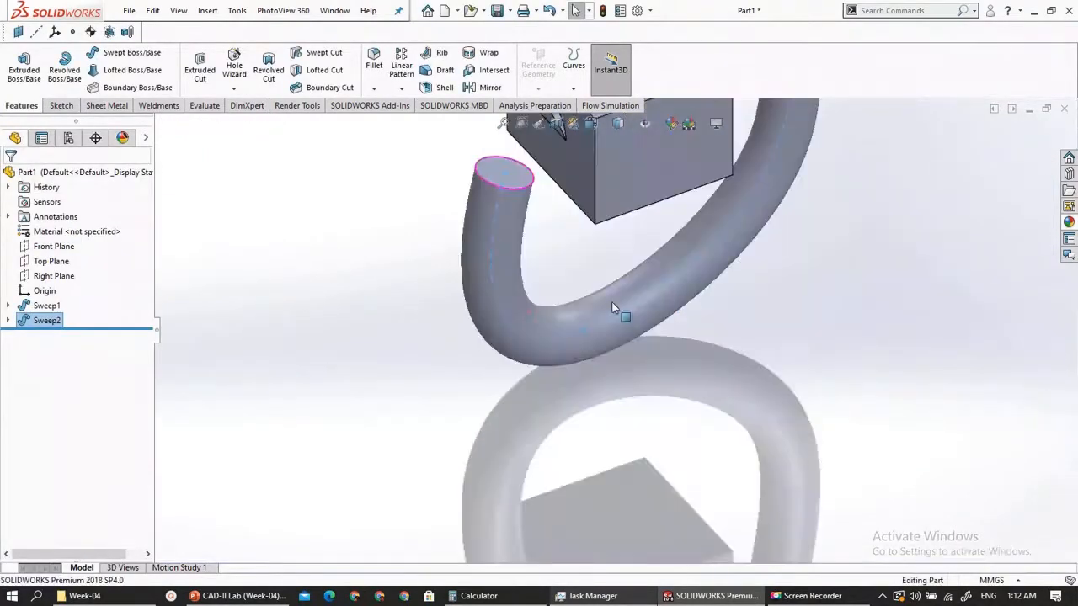
{"action": "middle_click_drag", "start_coordinate": [453, 266], "coordinate": [398, 271]}
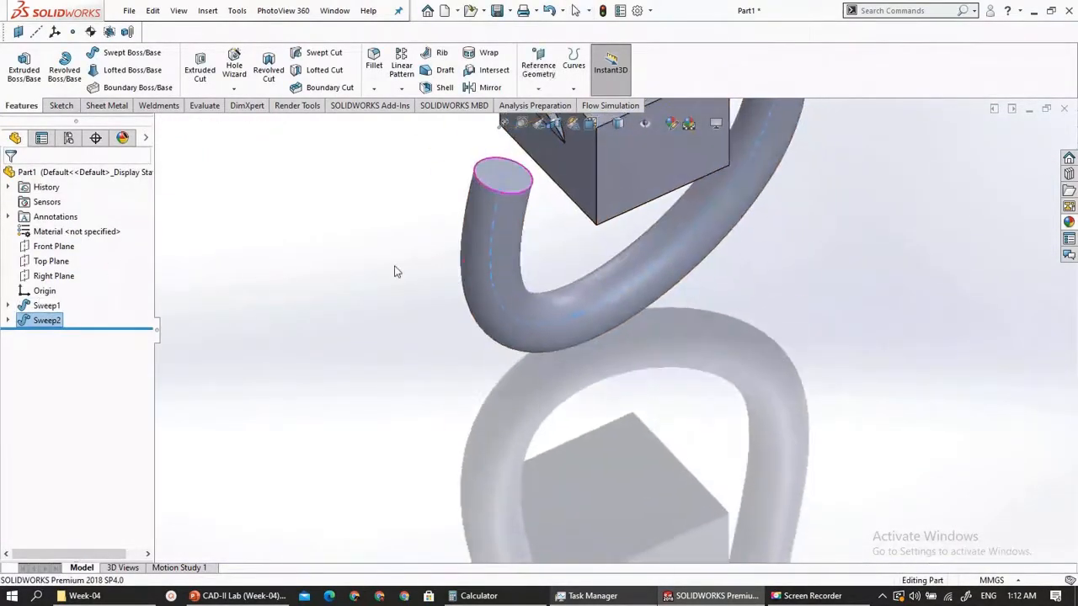
Open the spline path sketch of the circular sweep for editing
{"action": "left_click", "coordinate": [8, 321]}
{"action": "left_click", "coordinate": [7, 321]}
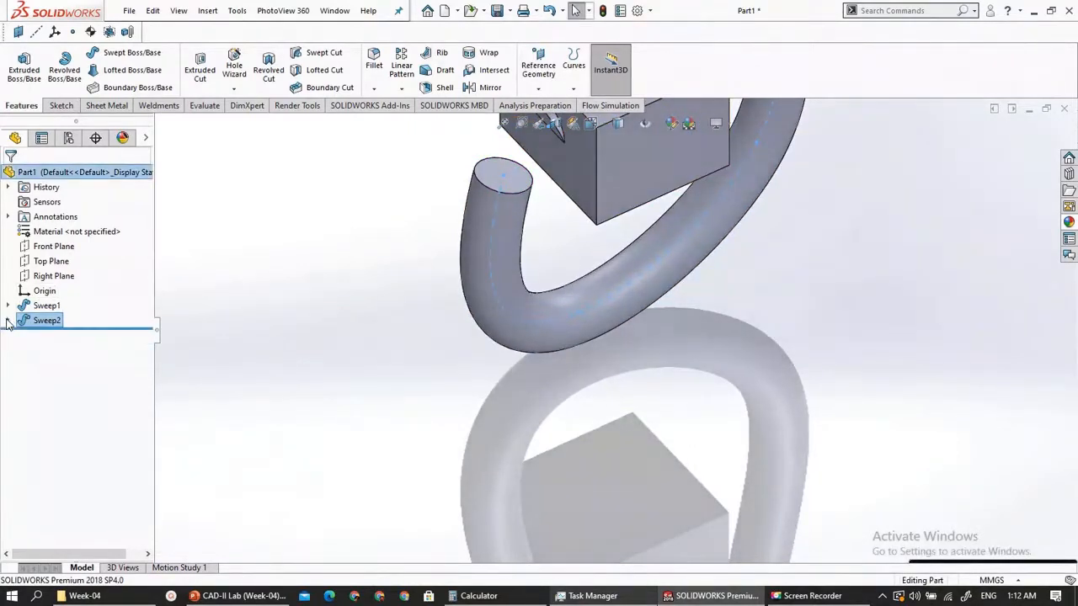
{"action": "left_click", "coordinate": [8, 321]}
{"action": "left_click", "coordinate": [47, 338]}
{"action": "right_click", "coordinate": [48, 339]}
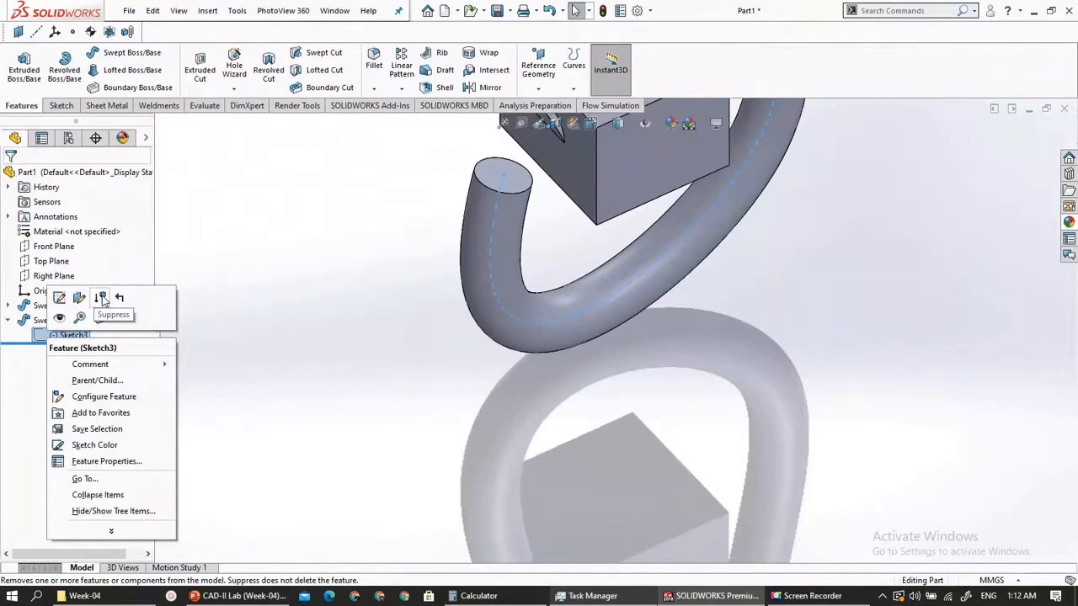
{"action": "left_click", "coordinate": [60, 299]}
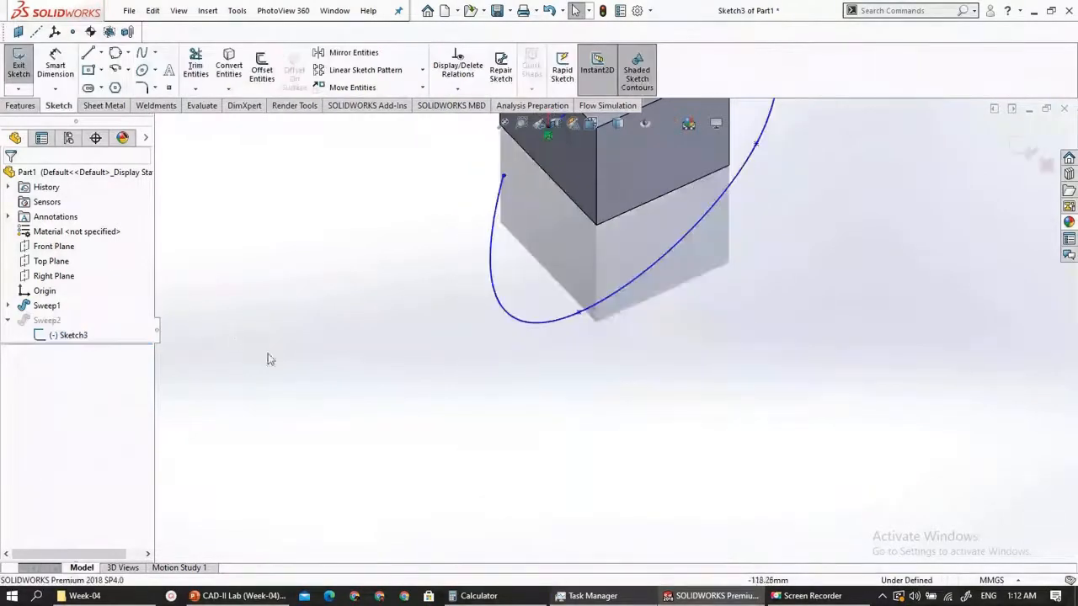
{"action": "scroll", "coordinate": [398, 395], "scroll_direction": "up", "scroll_amount": 6}
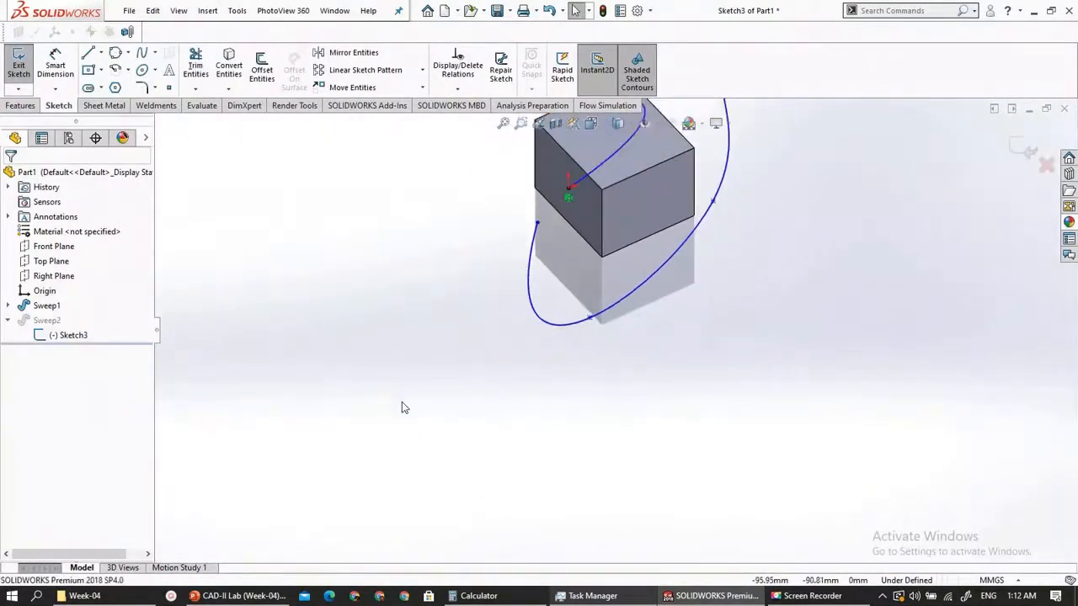
{"action": "scroll", "coordinate": [677, 156], "scroll_direction": "down", "scroll_amount": 3}
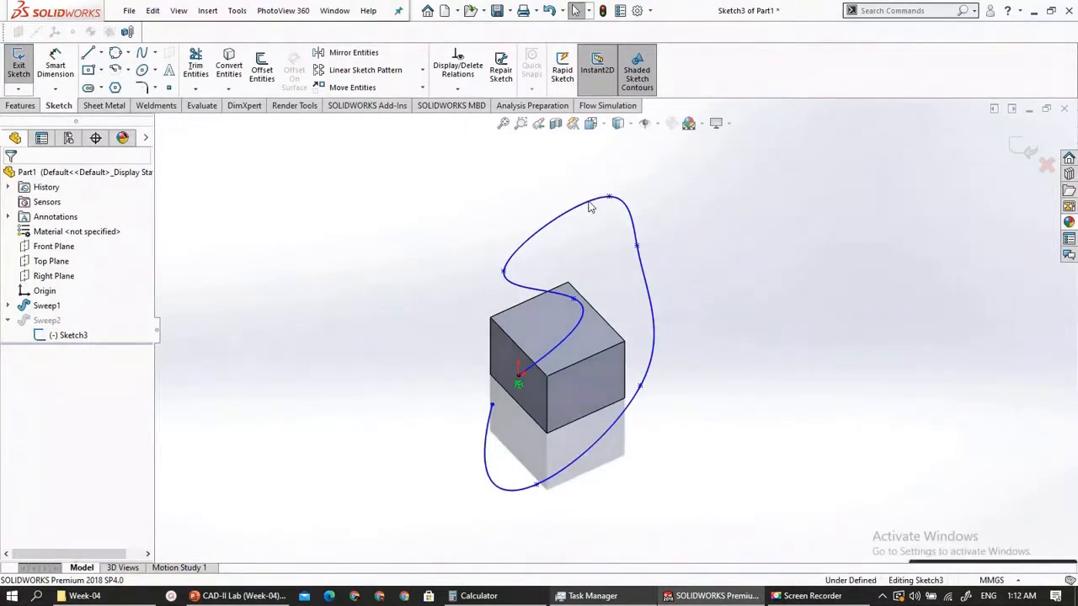
Fully define the spline path sketch with calculated relations and dimensions for all entities, and exit the sketch
{"action": "left_click", "coordinate": [546, 231]}
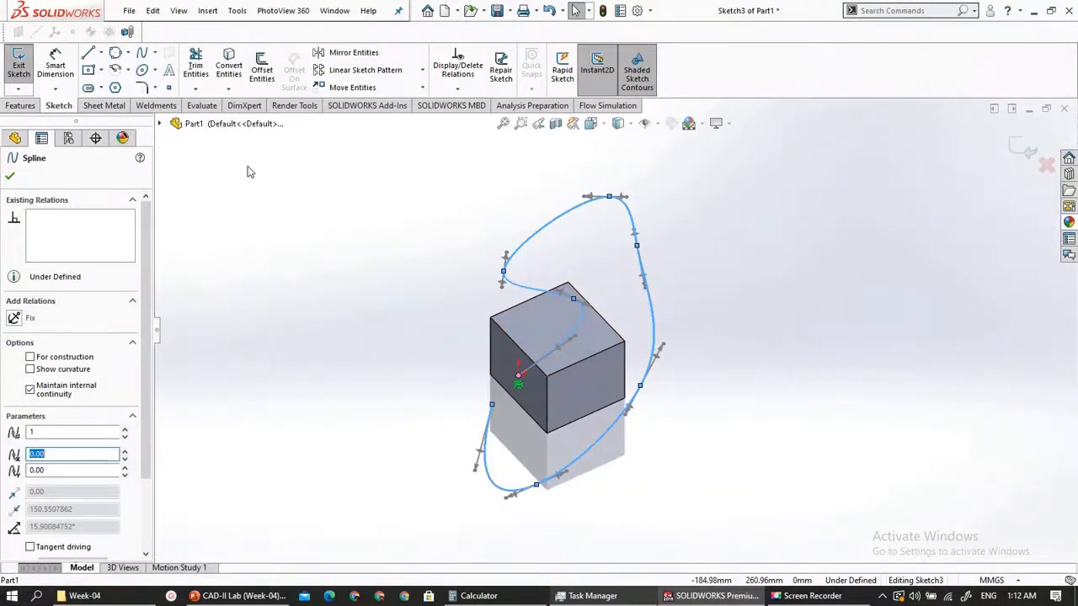
{"action": "left_click", "coordinate": [460, 91]}
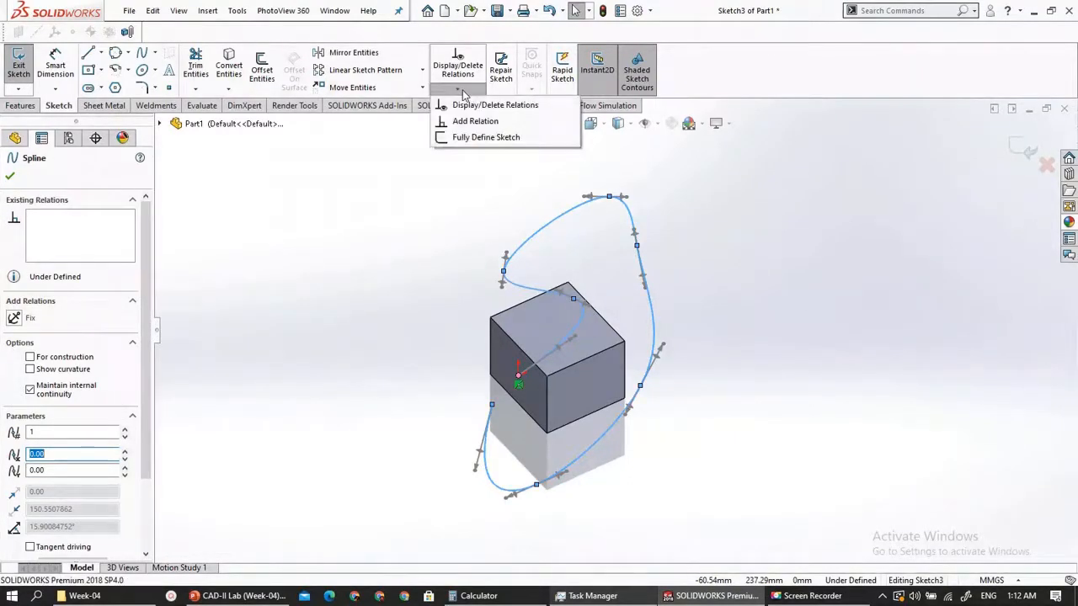
{"action": "left_click", "coordinate": [461, 92]}
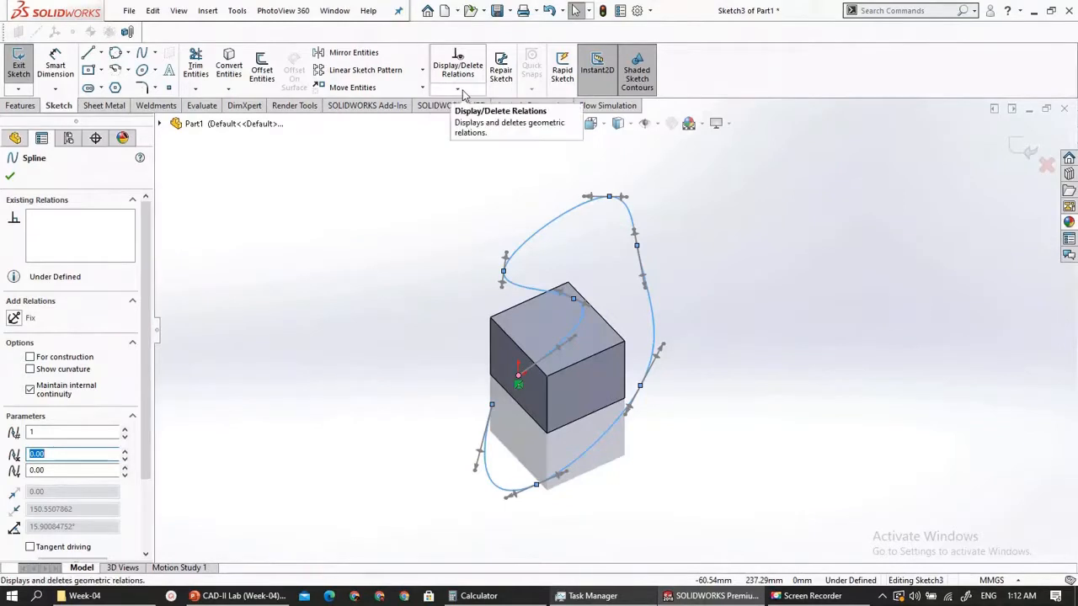
{"action": "left_click", "coordinate": [461, 92]}
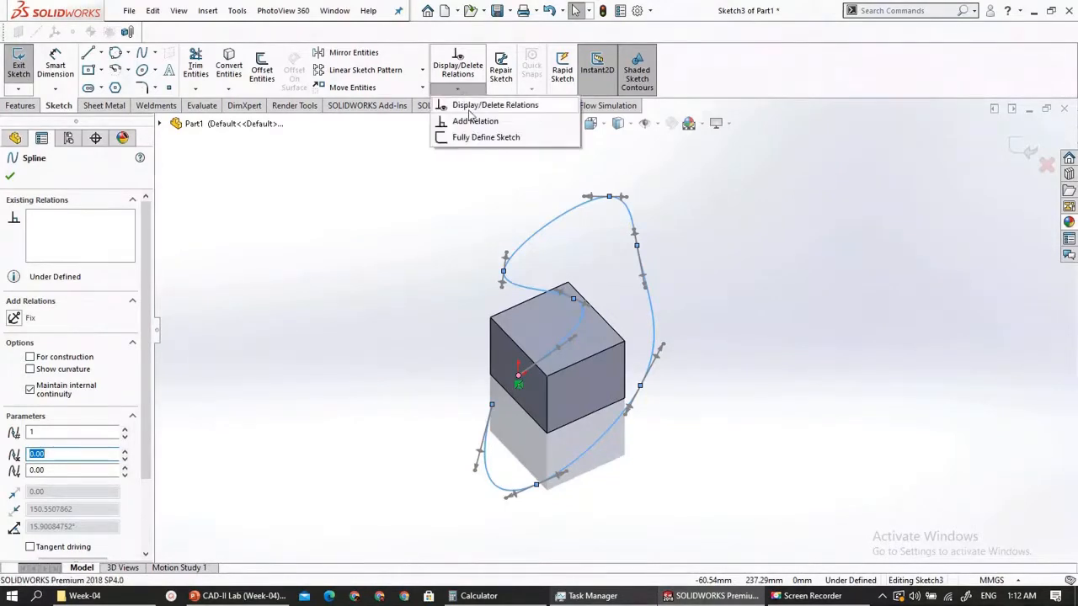
{"action": "left_click", "coordinate": [476, 139]}
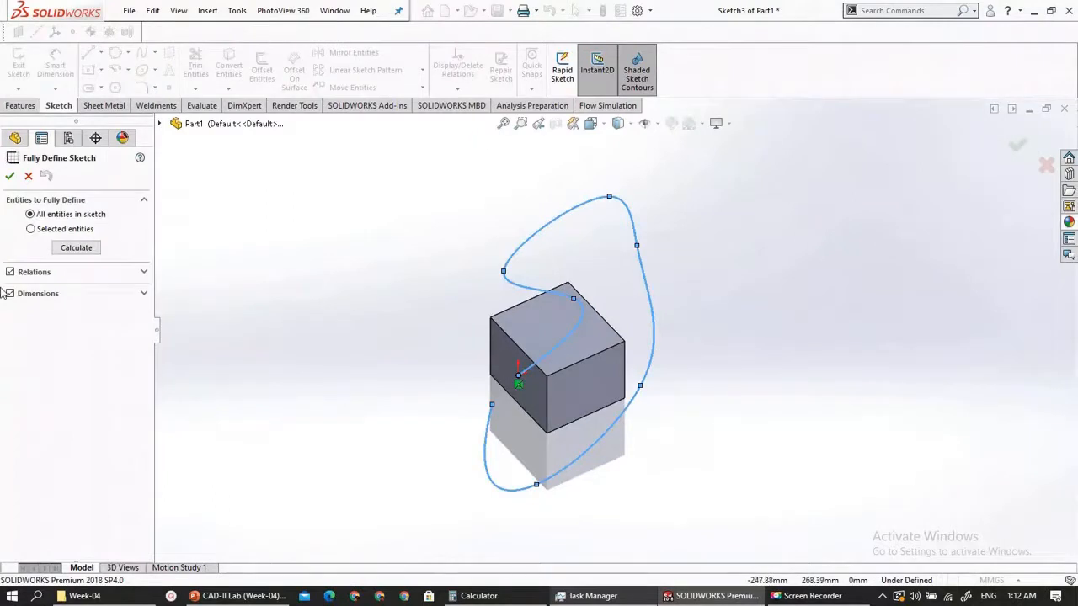
{"action": "left_click", "coordinate": [67, 248]}
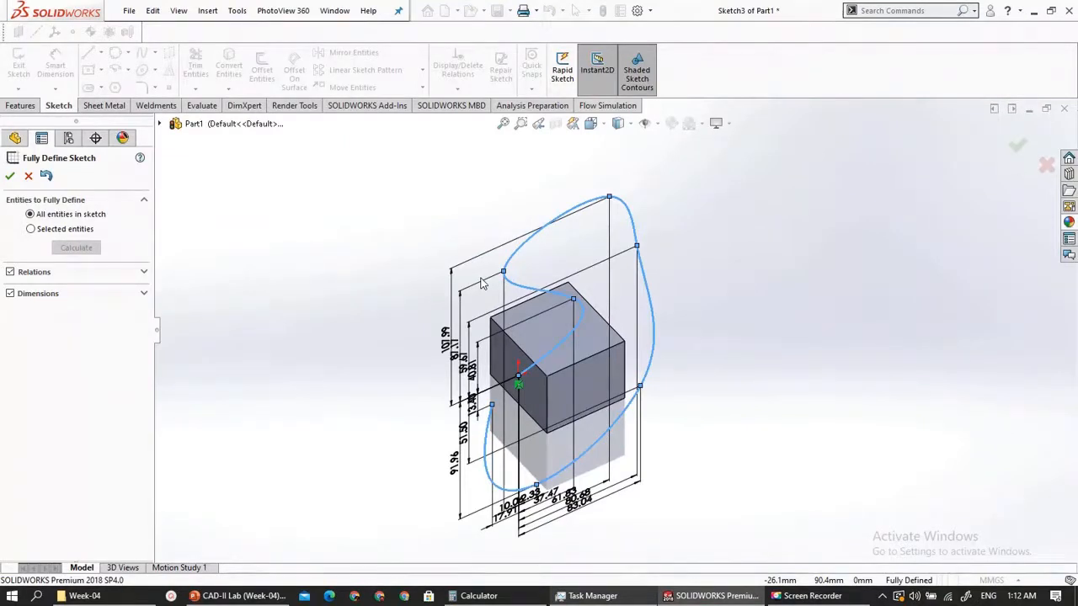
{"action": "mouse_move", "coordinate": [338, 401]}
{"action": "middle_mouse_down"}
{"action": "mouse_move", "coordinate": [405, 381]}
{"action": "mouse_move", "coordinate": [383, 341]}
{"action": "middle_mouse_up"}
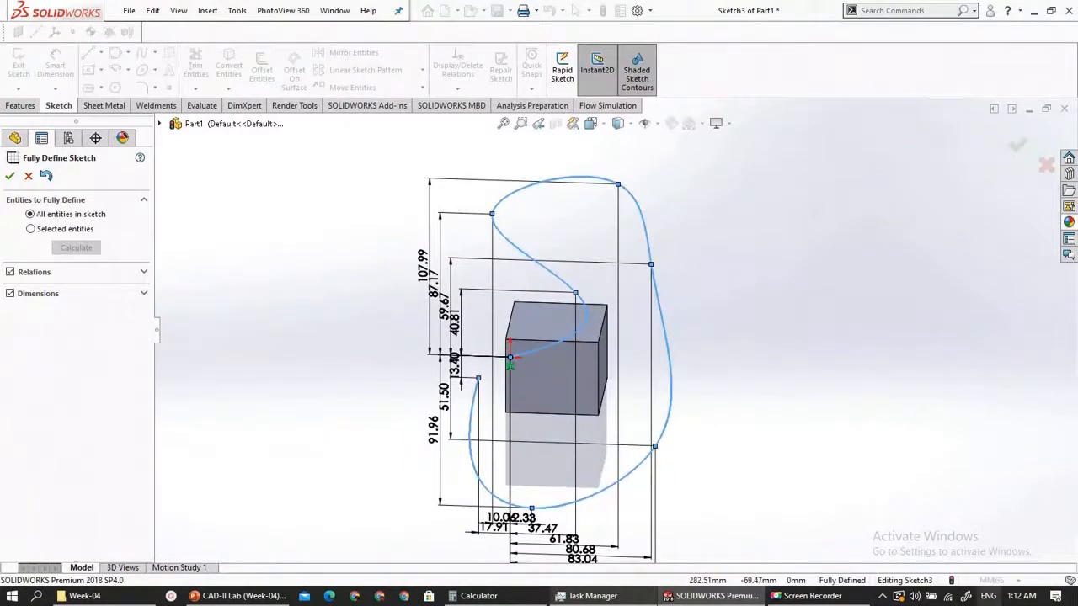
{"action": "left_click", "coordinate": [1018, 145]}
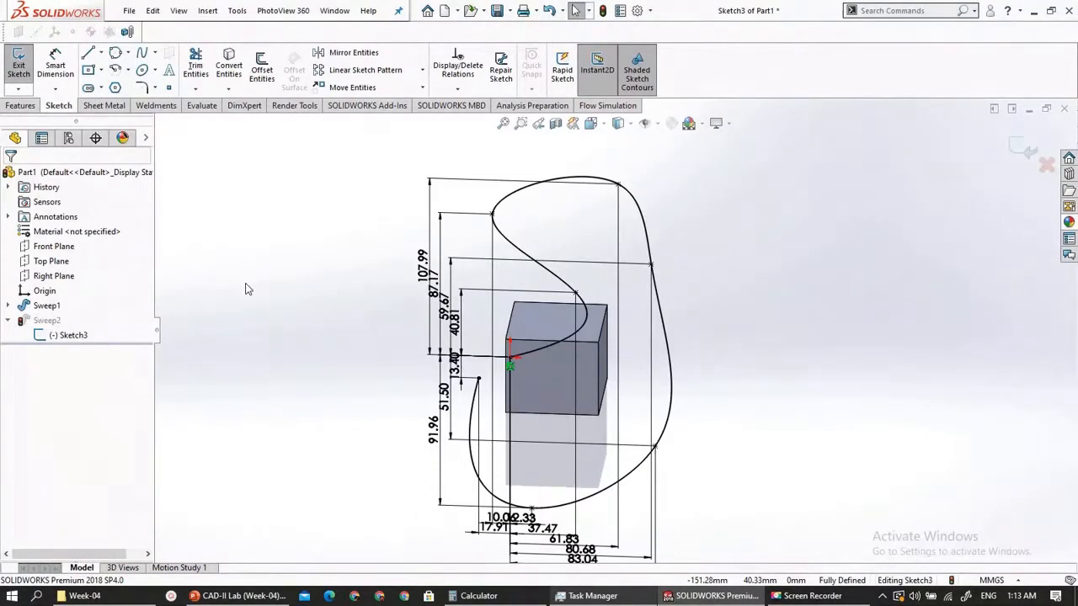
{"action": "left_click", "coordinate": [1027, 148]}
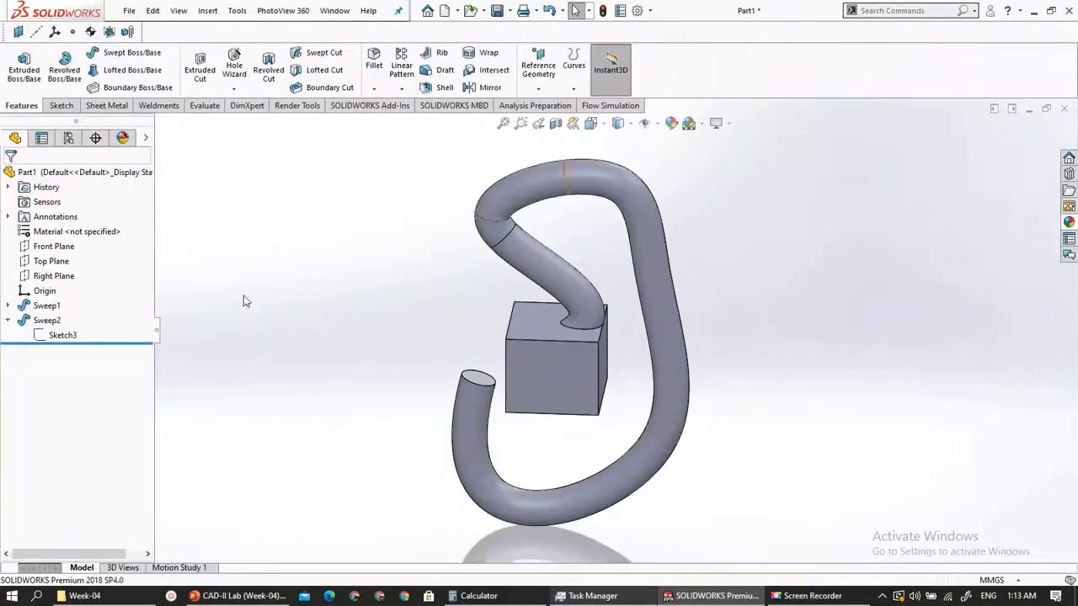
Open the rectangular profile sketch of the first sweep for editing and view it face-on
{"action": "left_click", "coordinate": [8, 307]}
{"action": "right_click", "coordinate": [50, 332]}
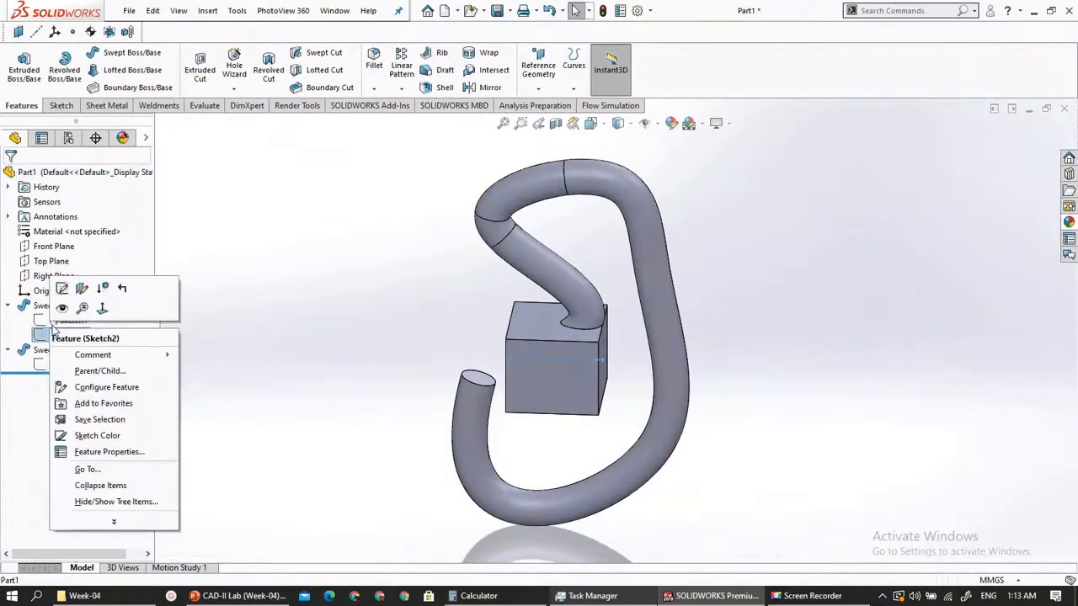
{"action": "left_click", "coordinate": [50, 320]}
{"action": "right_click", "coordinate": [47, 322]}
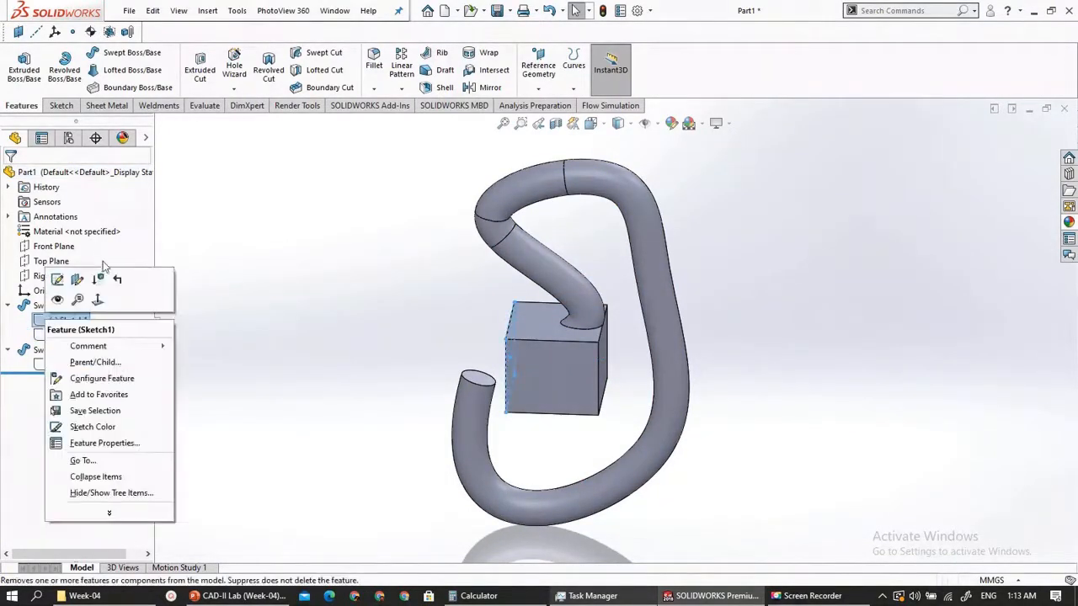
{"action": "left_click", "coordinate": [57, 279]}
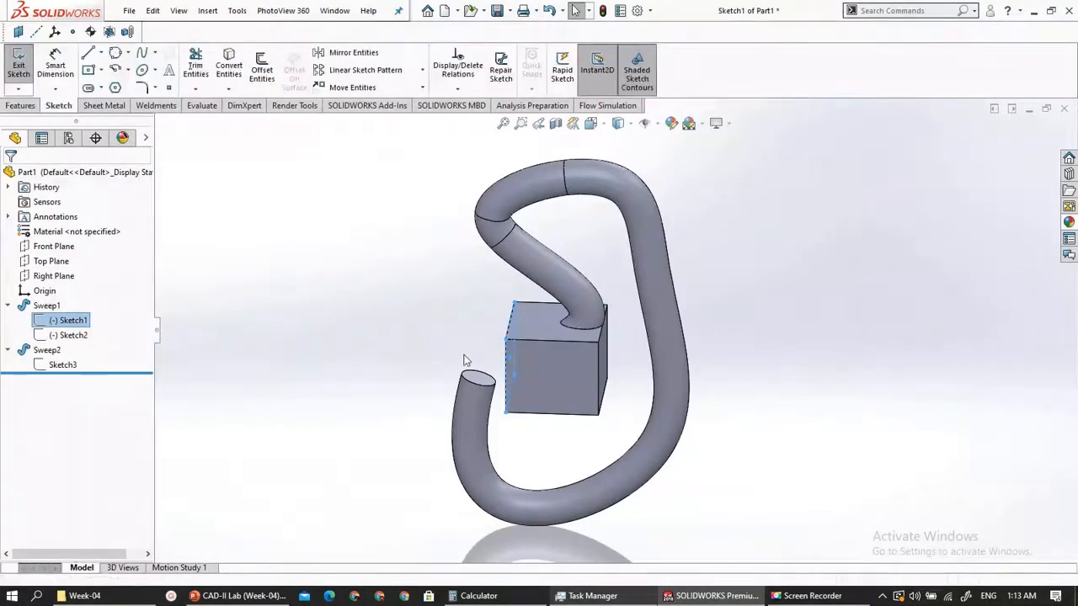
{"action": "left_click", "coordinate": [83, 322]}
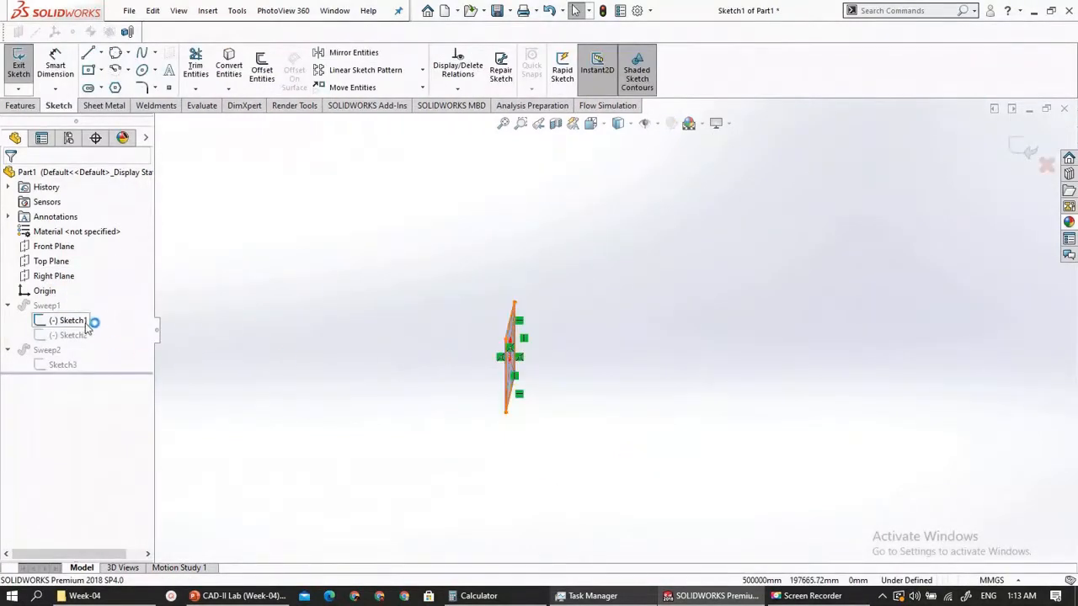
{"action": "left_click", "coordinate": [117, 302]}
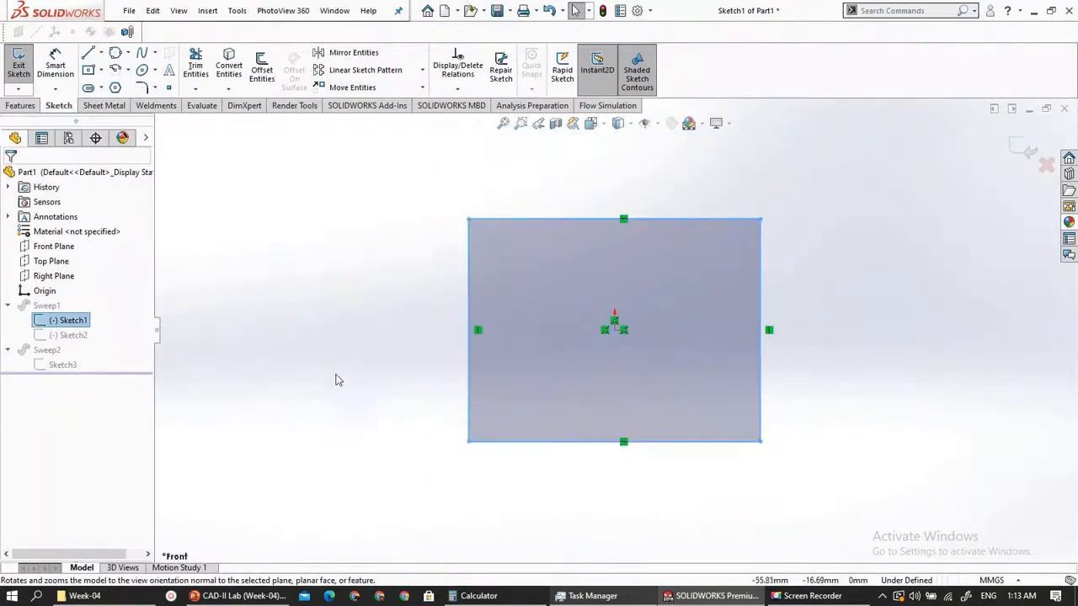
Fully define the rectangle sketch with calculated relations and dimensions for all entities, and exit to the swept model
{"action": "left_click", "coordinate": [458, 89]}
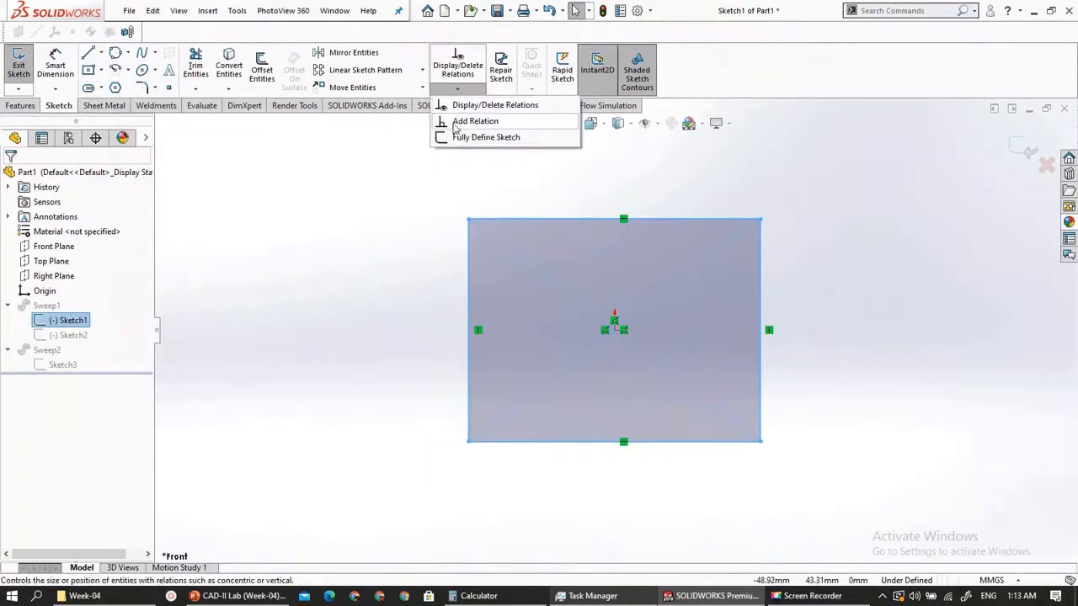
{"action": "left_click", "coordinate": [455, 138]}
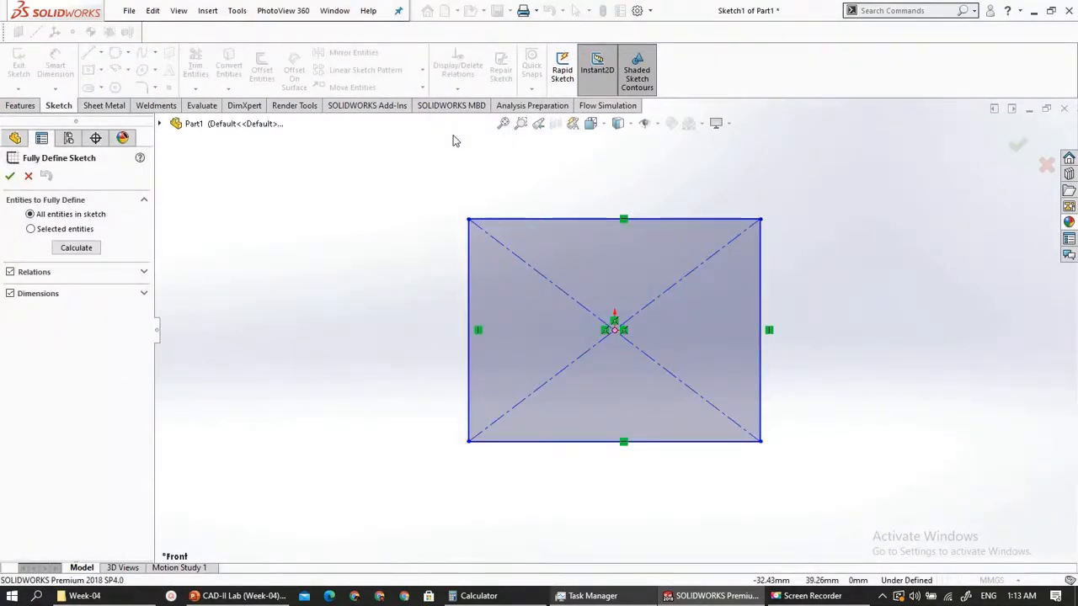
{"action": "left_click", "coordinate": [76, 248]}
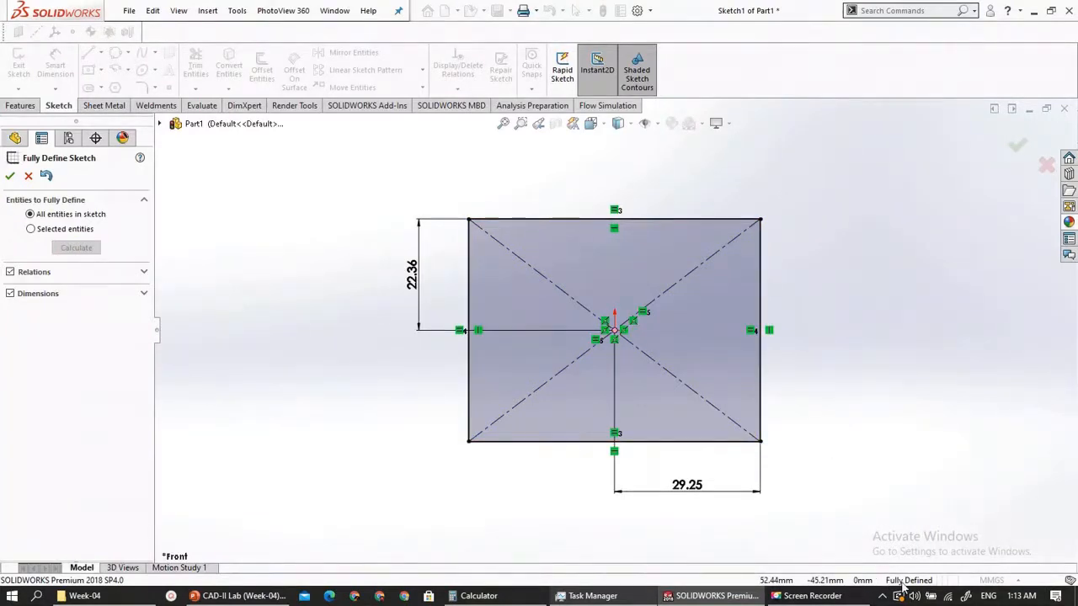
{"action": "left_click", "coordinate": [1016, 148]}
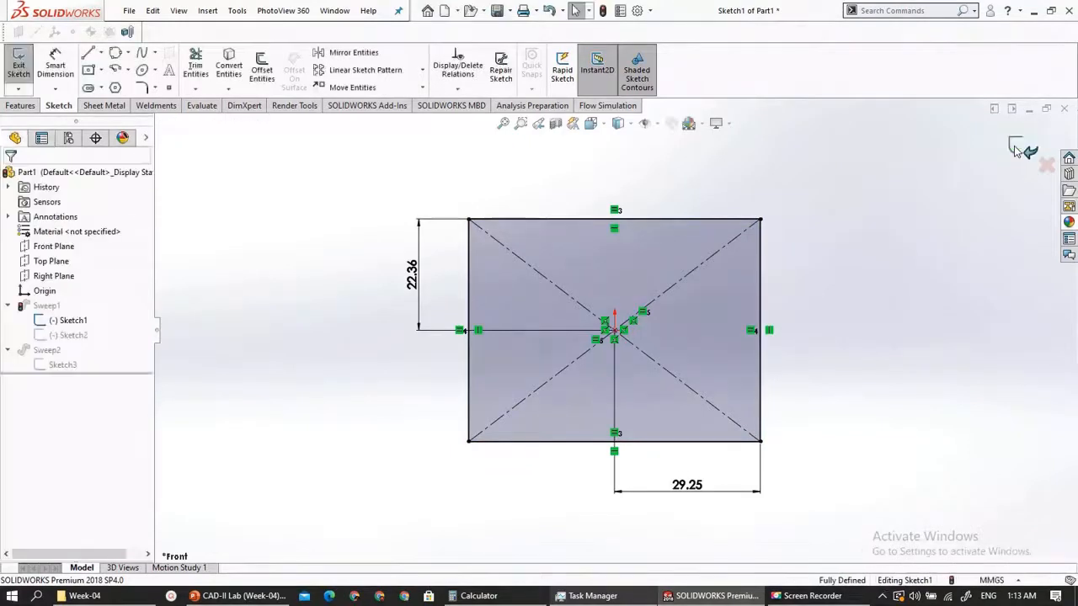
{"action": "left_click", "coordinate": [1017, 147]}
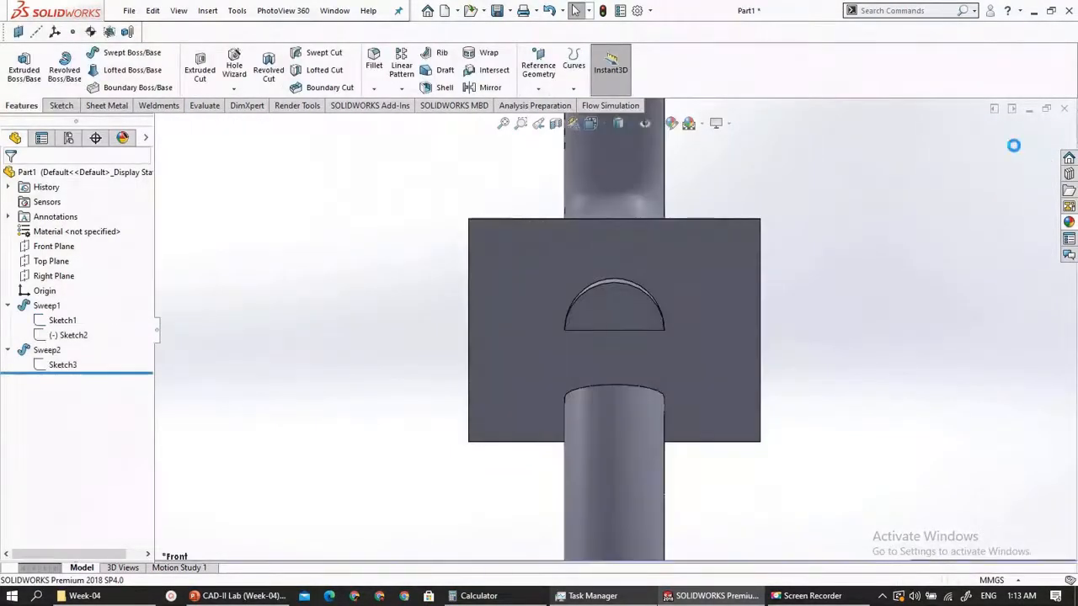
{"action": "key", "text": "f"}
{"action": "mouse_move", "coordinate": [739, 362]}
{"action": "middle_mouse_down"}
{"action": "mouse_move", "coordinate": [676, 344]}
{"action": "mouse_move", "coordinate": [641, 354]}
{"action": "mouse_move", "coordinate": [657, 368]}
{"action": "middle_mouse_up"}
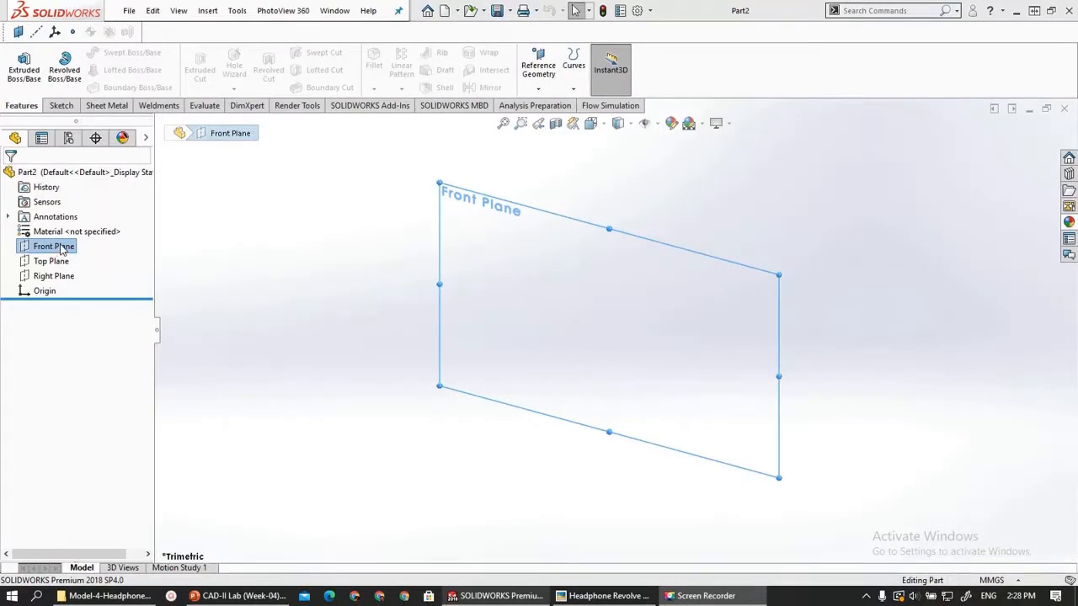
Start a sketch on the Front Plane and draw a horizontal line about 122 mm long from the origin
{"action": "left_click", "coordinate": [59, 106]}
{"action": "left_click", "coordinate": [18, 66]}
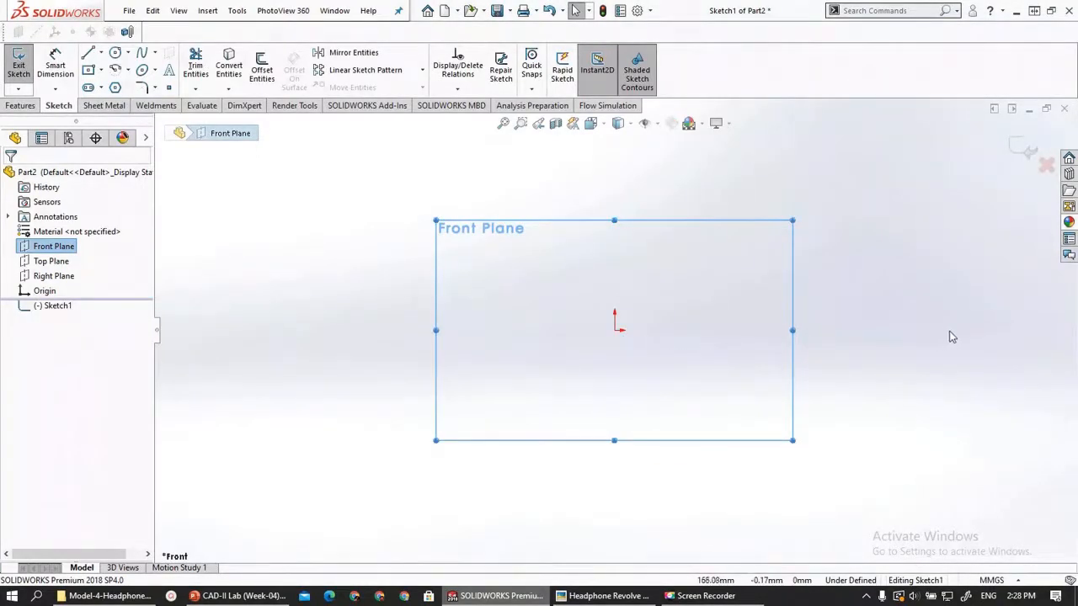
{"action": "scroll", "coordinate": [952, 337], "scroll_direction": "down", "scroll_amount": 1}
{"action": "scroll", "coordinate": [955, 336], "scroll_direction": "down", "scroll_amount": 1}
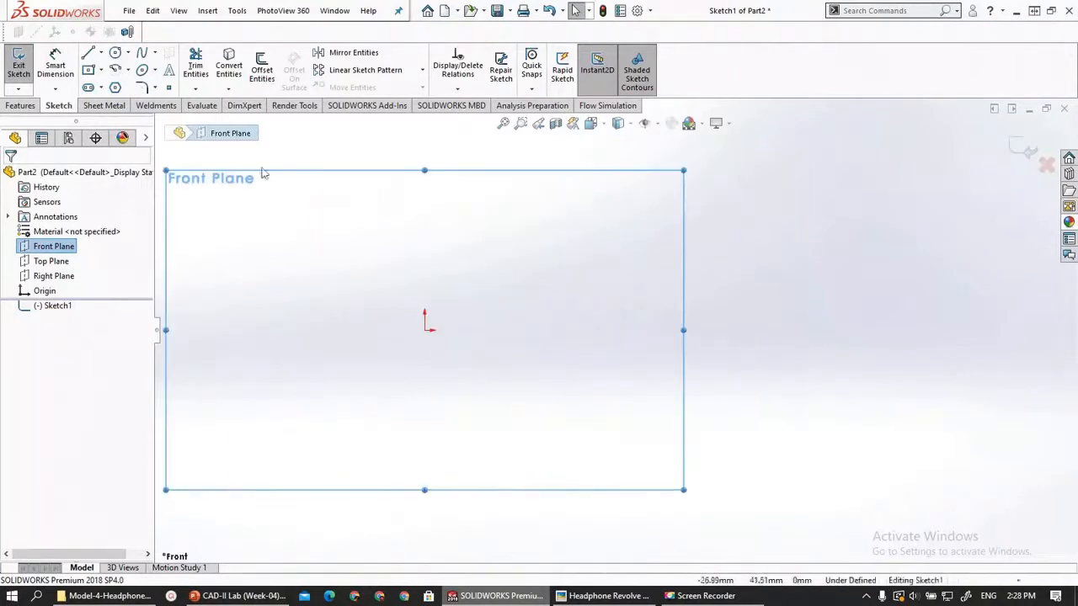
{"action": "left_click", "coordinate": [426, 331]}
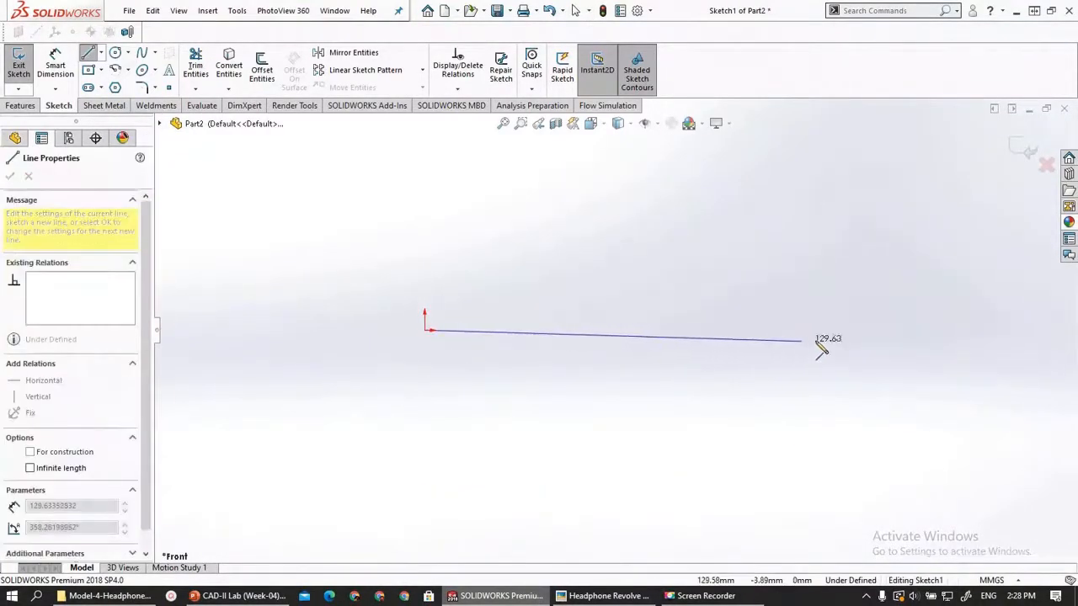
{"action": "left_click", "coordinate": [781, 331]}
Dimension the horizontal line's length to 35 mm
{"action": "left_click", "coordinate": [52, 64]}
{"action": "left_click", "coordinate": [491, 335]}
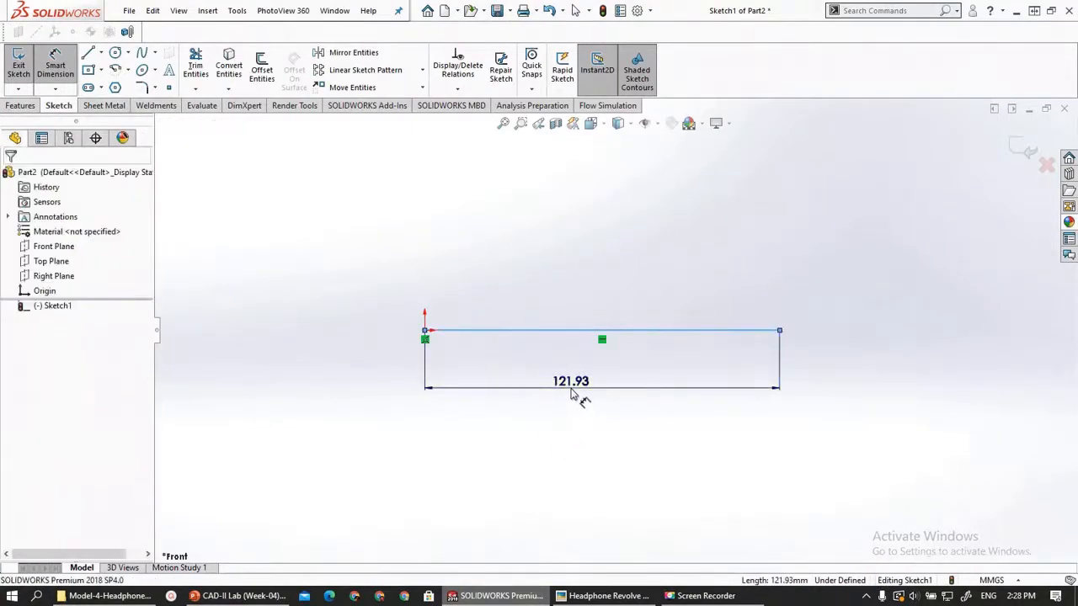
{"action": "left_click", "coordinate": [576, 393]}
{"action": "type", "text": "35"}
{"action": "key", "text": "Return"}
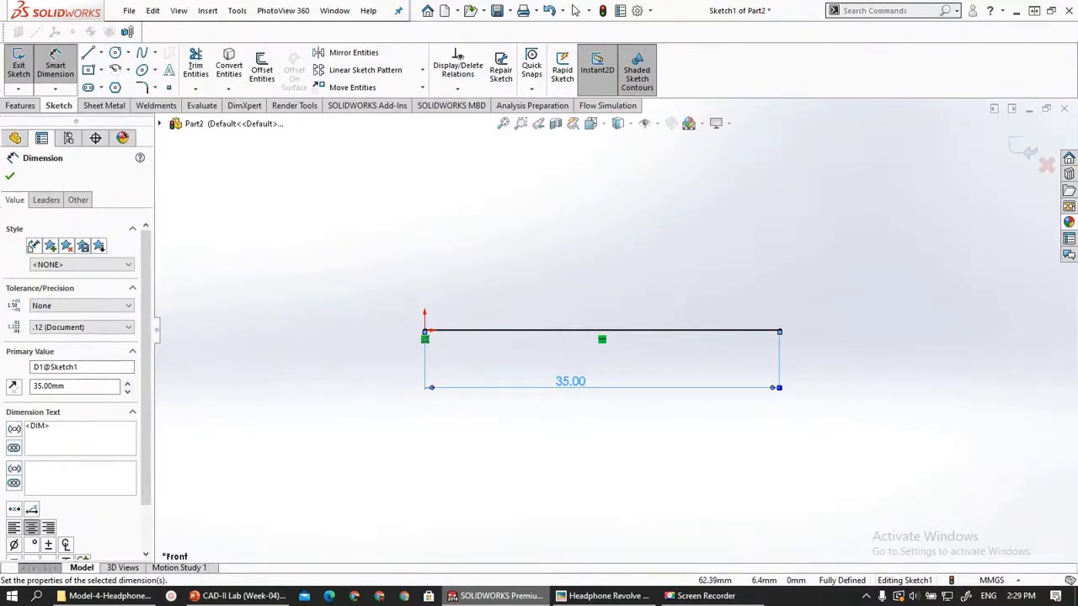
Draw a vertical line about 4.7 mm long upward from the origin
{"action": "scroll", "coordinate": [303, 320], "scroll_direction": "down", "scroll_amount": 1}
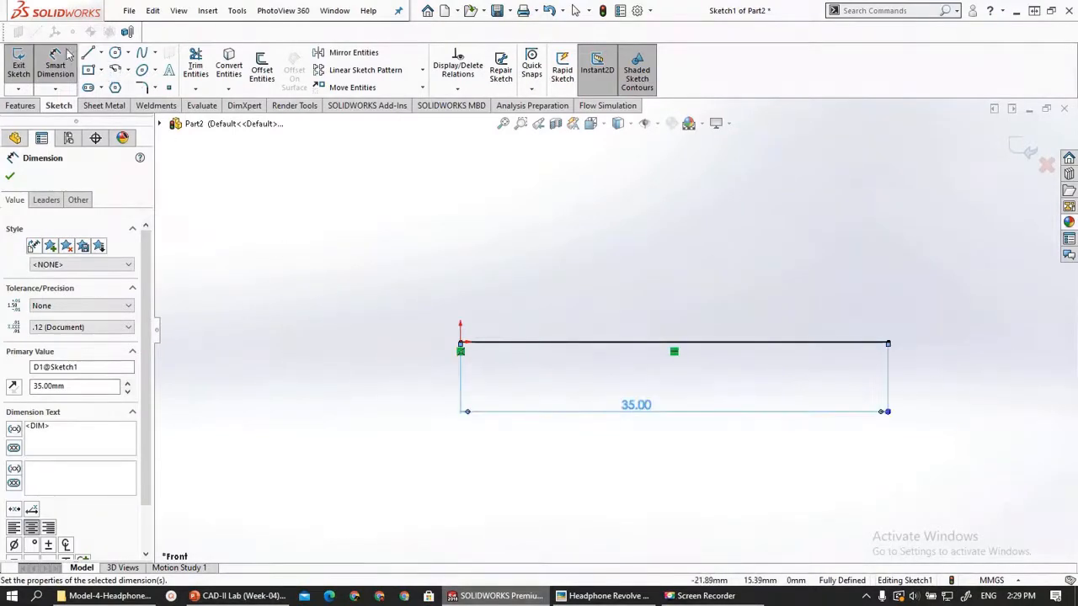
{"action": "left_click", "coordinate": [460, 343]}
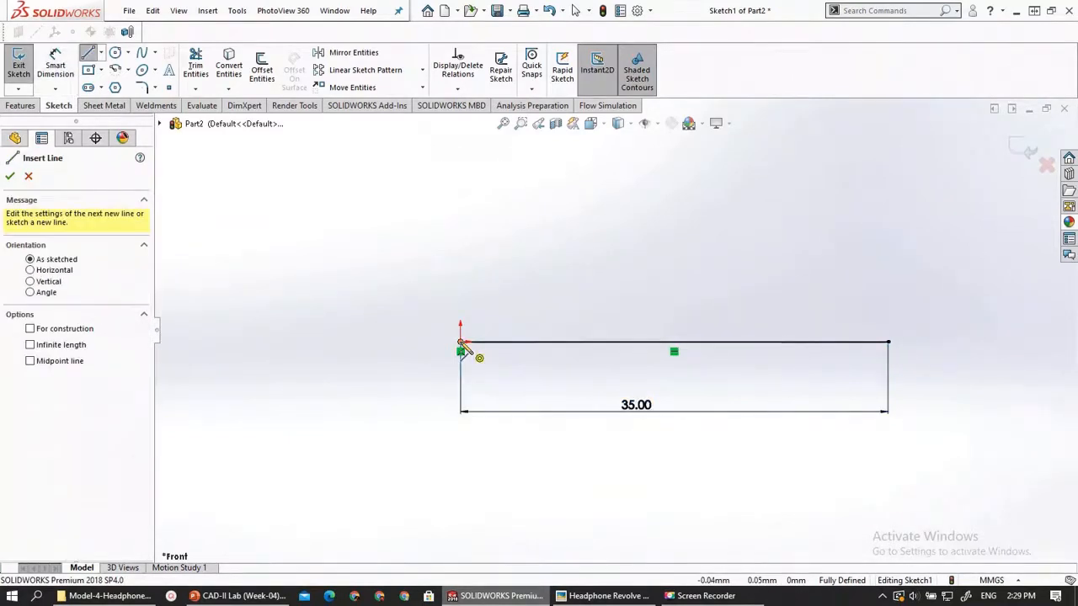
{"action": "left_click", "coordinate": [461, 284]}
{"action": "key", "text": "Escape"}
Dimension the vertical line's length to 4 mm
{"action": "left_click", "coordinate": [54, 78]}
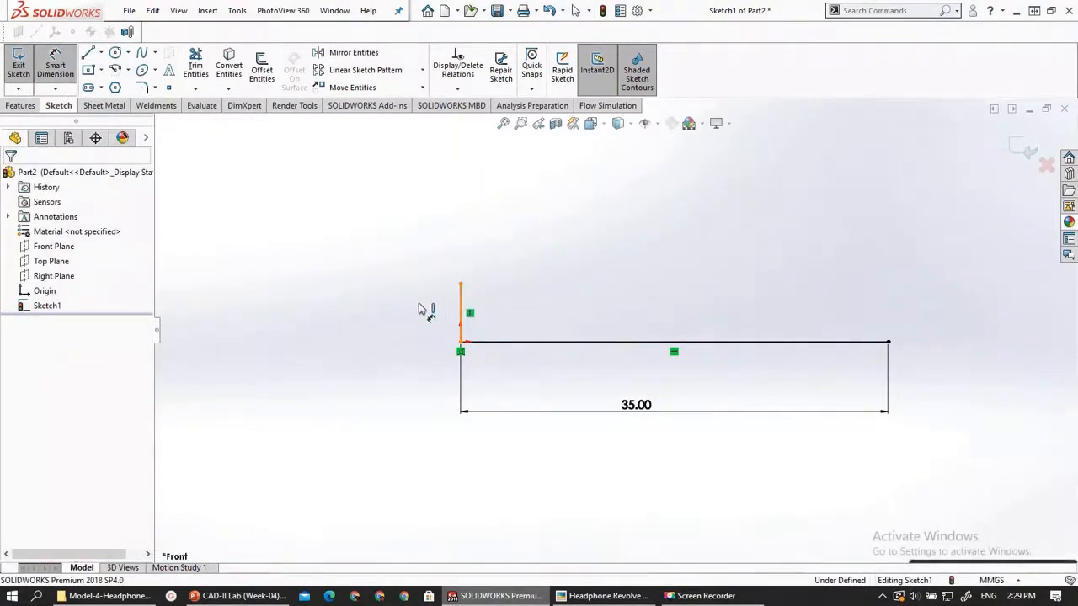
{"action": "left_click", "coordinate": [460, 313]}
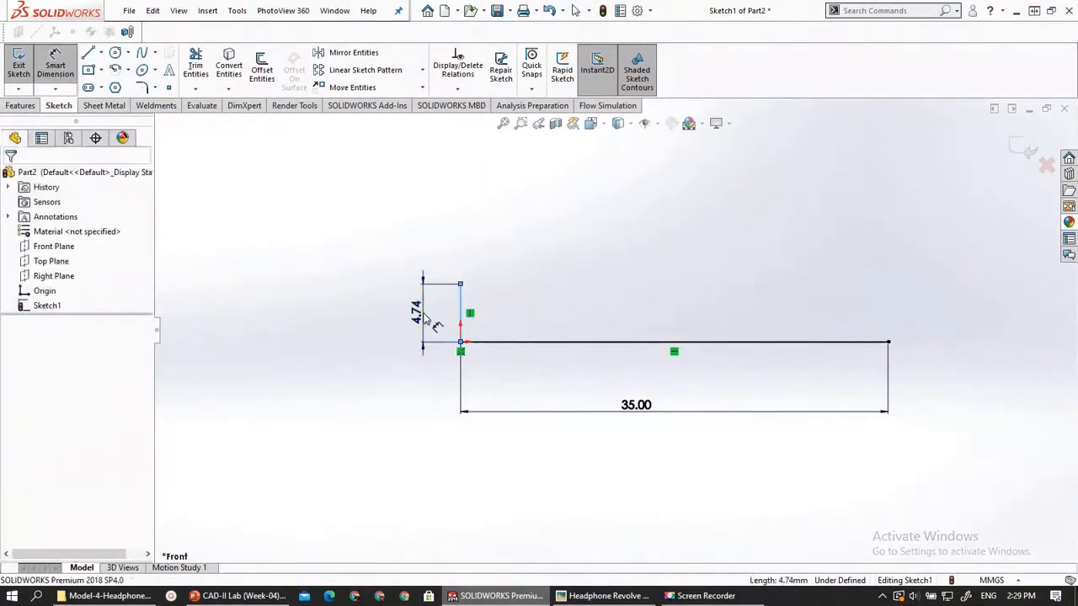
{"action": "left_click", "coordinate": [425, 318]}
{"action": "type", "text": "4"}
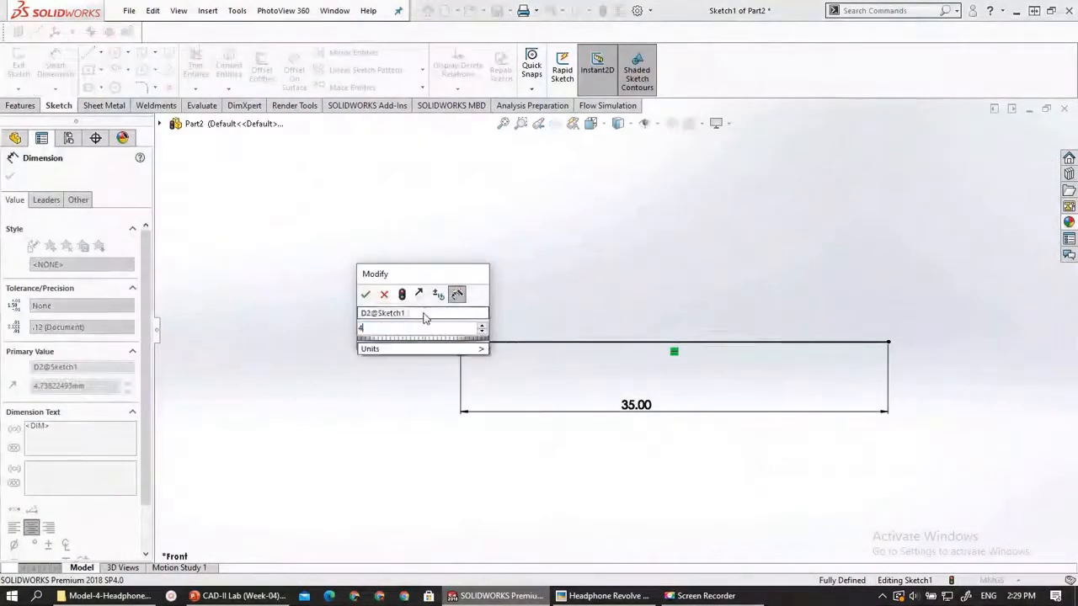
{"action": "key", "text": "Return"}
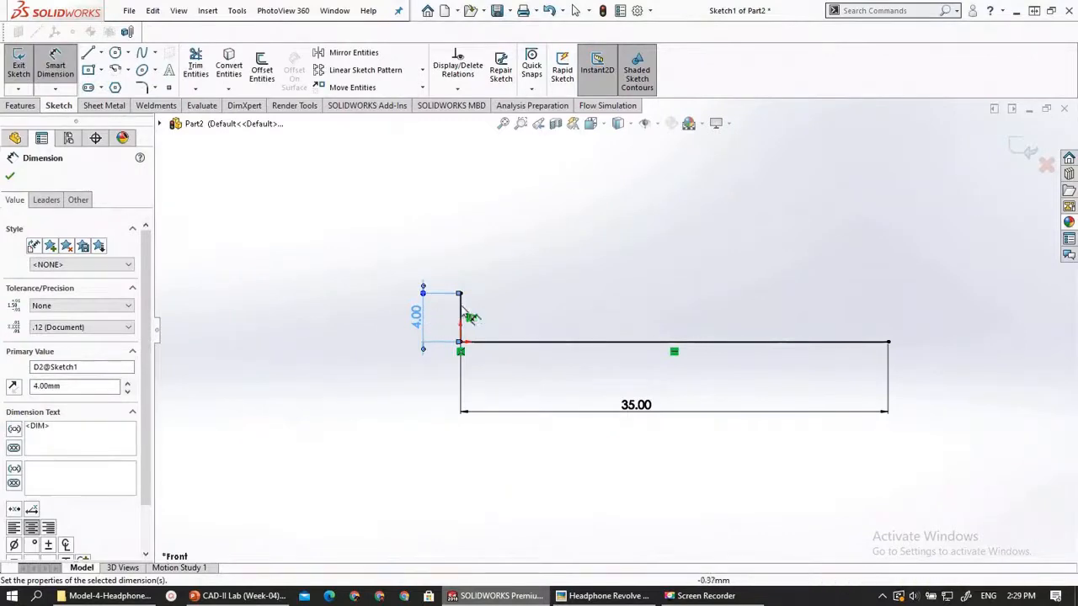
Draw a horizontal line about 20 mm long from the upper end of the vertical line, parallel to the base line
{"action": "left_click", "coordinate": [127, 52]}
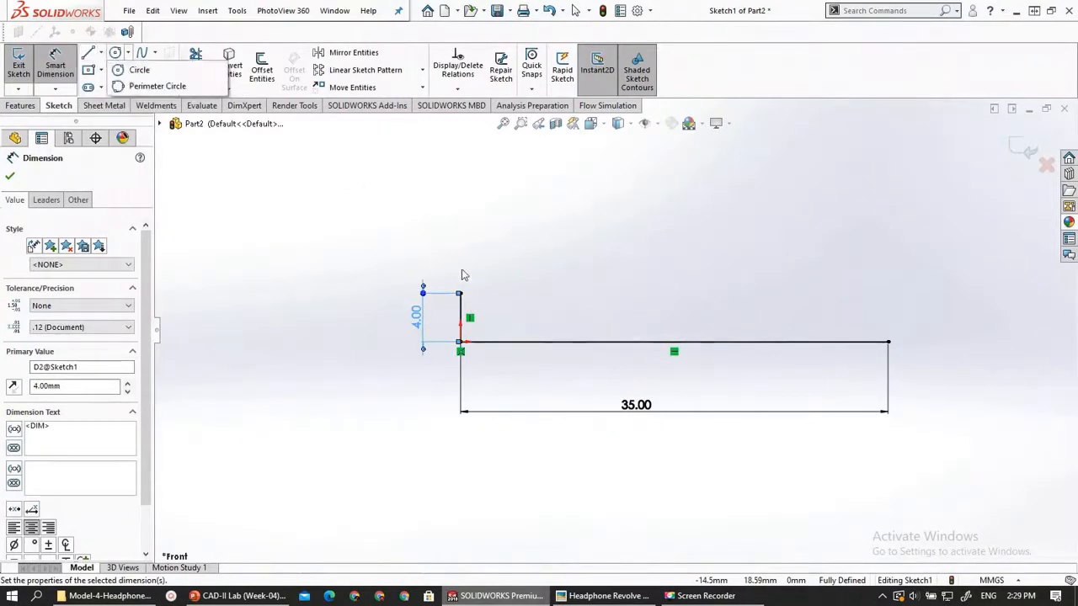
{"action": "left_click", "coordinate": [56, 89]}
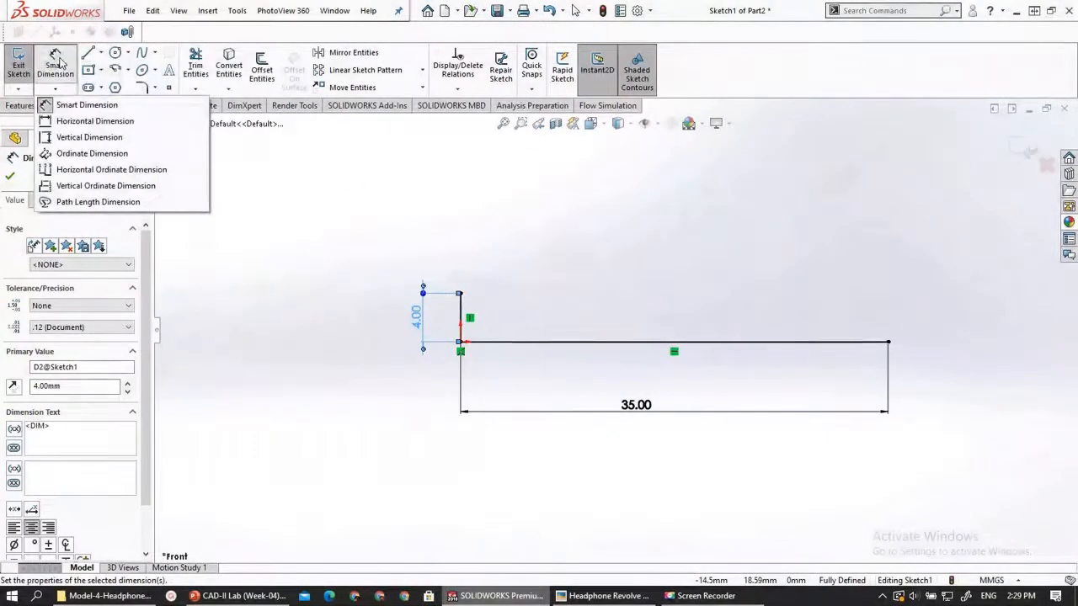
{"action": "left_click", "coordinate": [90, 53]}
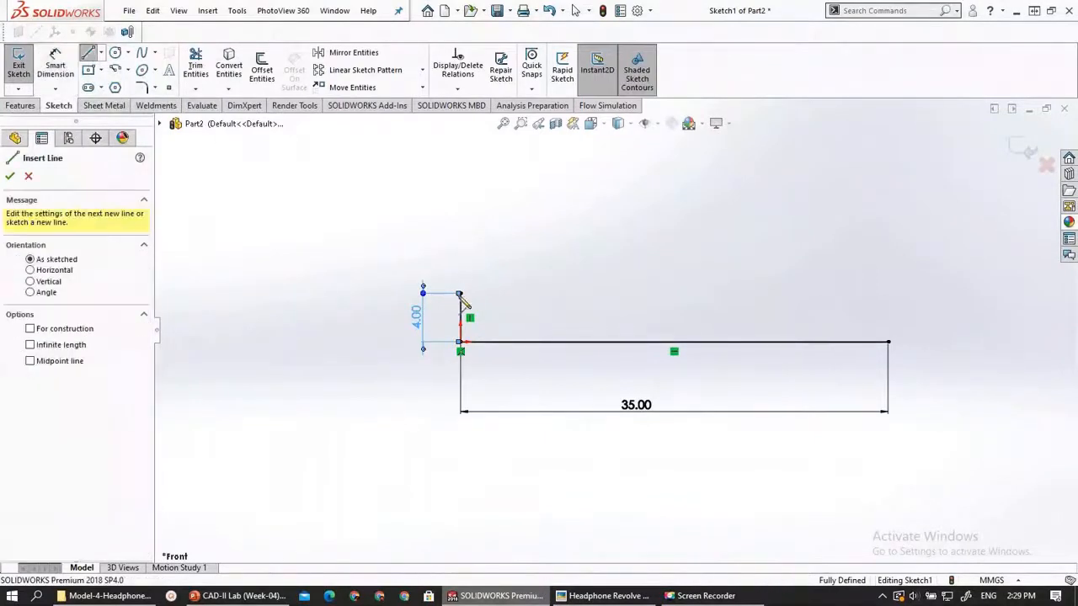
{"action": "left_click", "coordinate": [708, 293]}
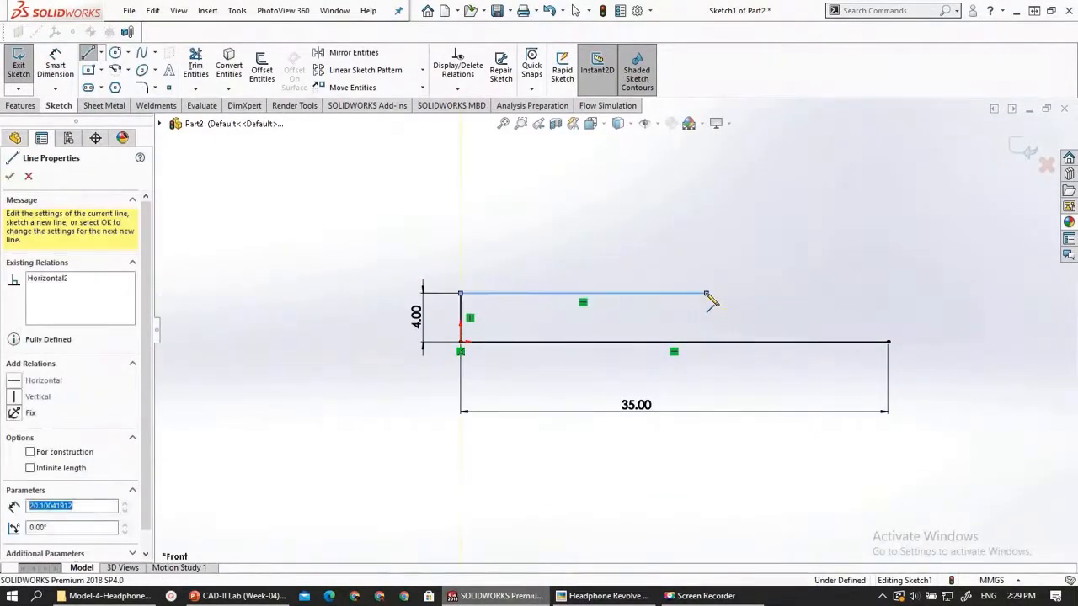
Dimension the upper horizontal line's length to 20 mm
{"action": "key", "text": "Escape"}
{"action": "key", "text": "Escape"}
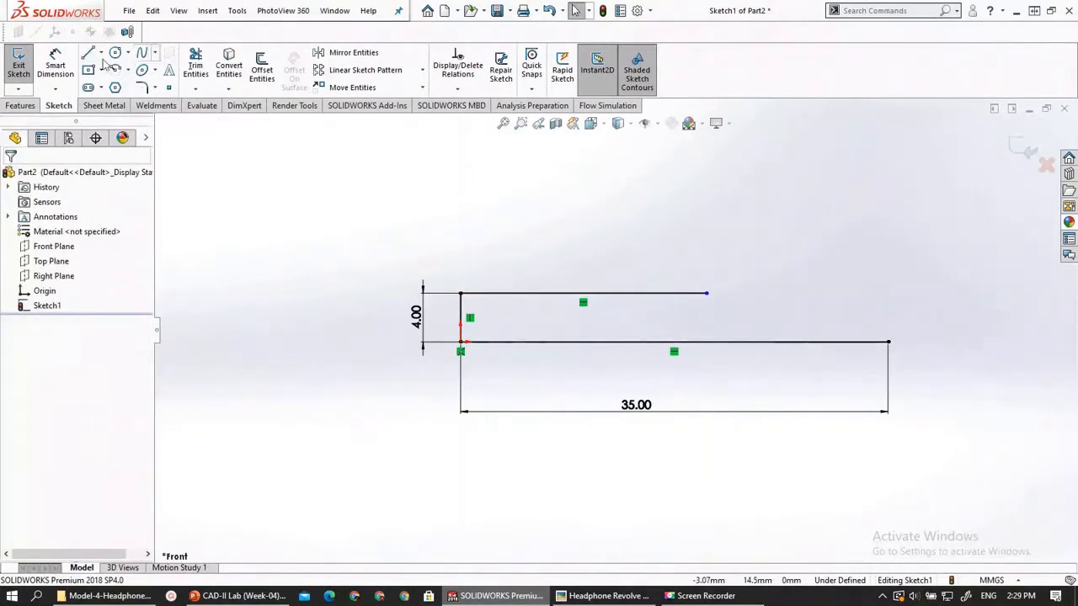
{"action": "left_click", "coordinate": [70, 67]}
{"action": "left_click", "coordinate": [548, 295]}
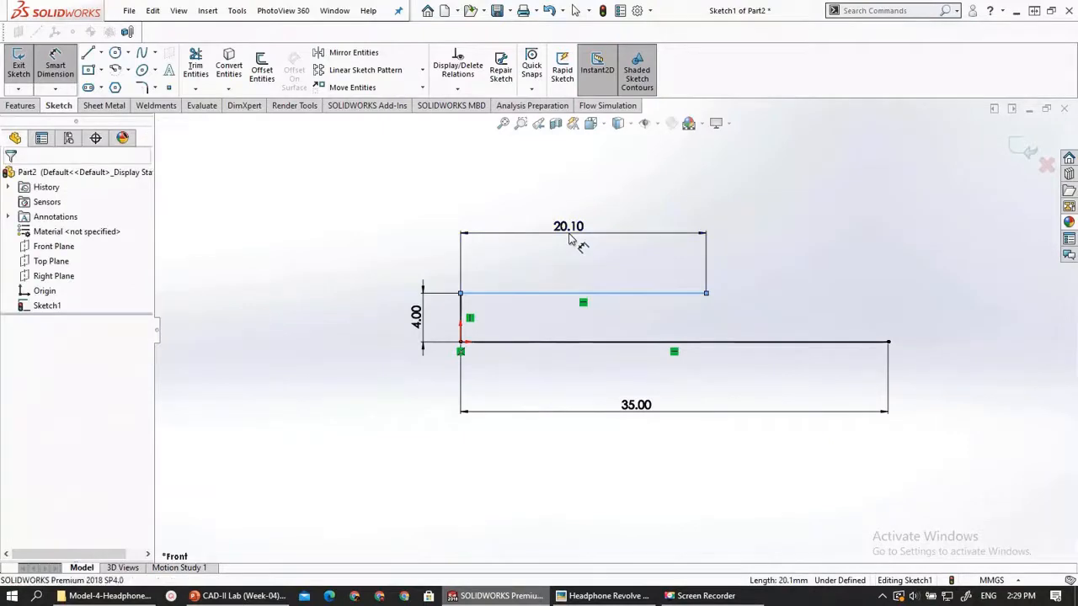
{"action": "left_click", "coordinate": [569, 236]}
{"action": "type", "text": "20"}
{"action": "key", "text": "Return"}
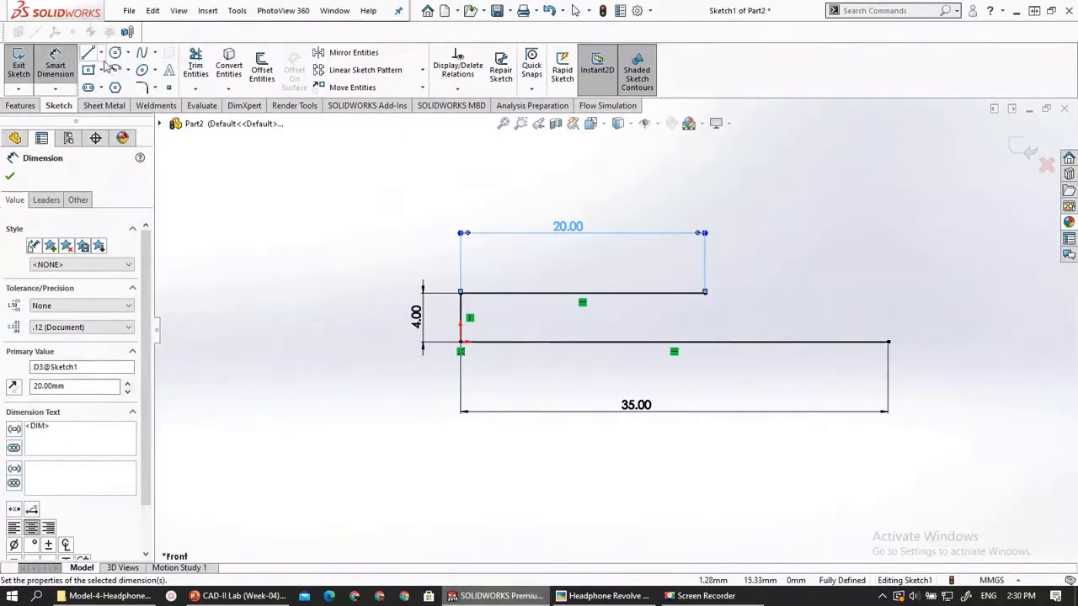
Draw a vertical line about 1.3 mm down from the end of the 20 mm line, continued by a horizontal line about 1.76 mm long
{"action": "key", "text": "l"}
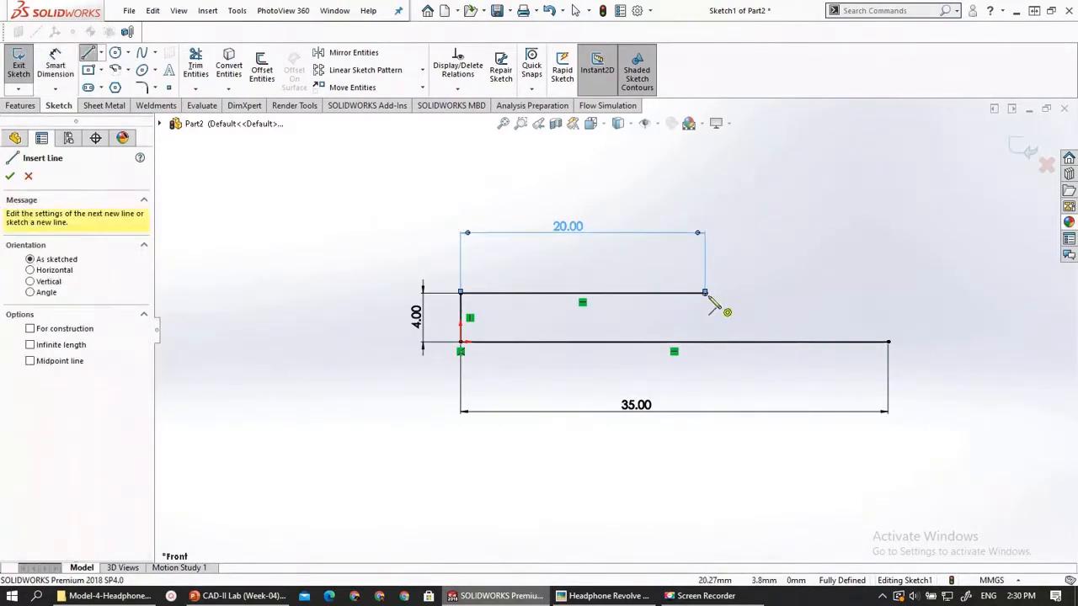
{"action": "left_click", "coordinate": [704, 293]}
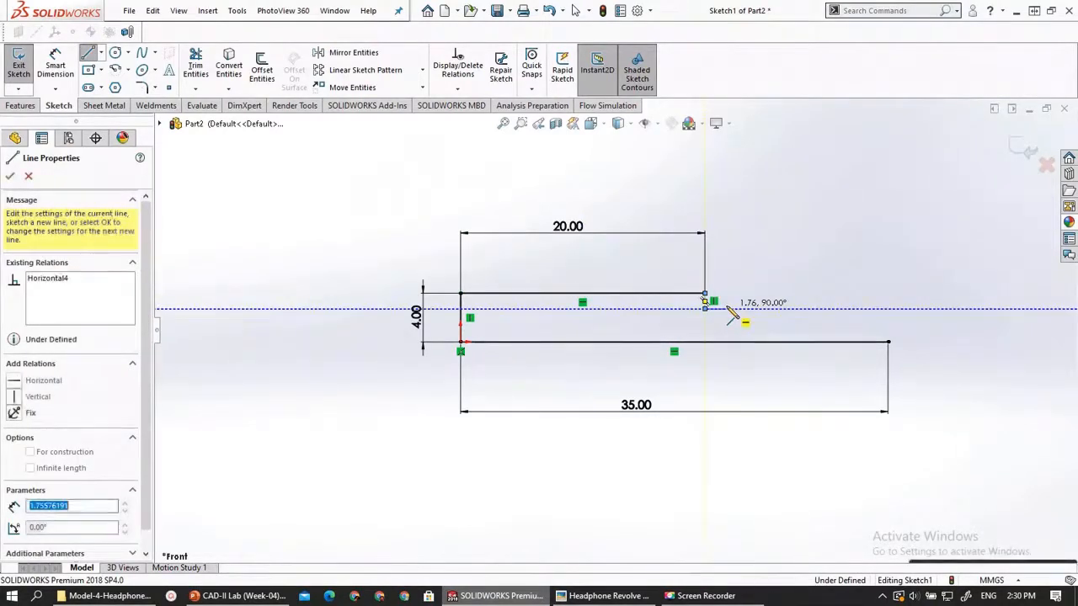
{"action": "left_click", "coordinate": [729, 310]}
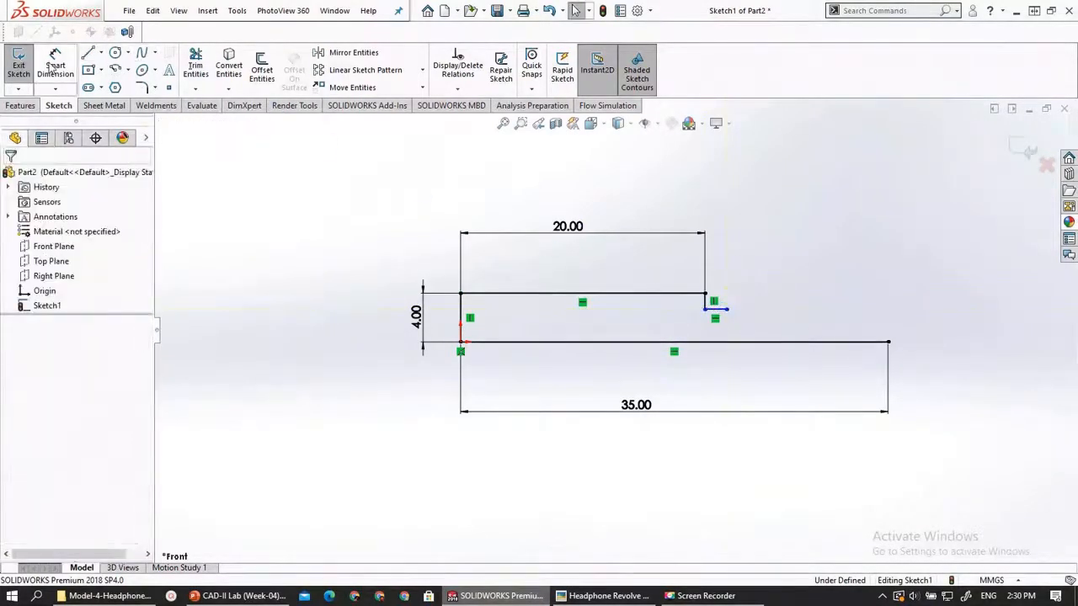
Dimension the short vertical line below the end of the 20 mm line to 1 mm
{"action": "scroll", "coordinate": [715, 322], "scroll_direction": "down", "scroll_amount": 3}
{"action": "scroll", "coordinate": [678, 268], "scroll_direction": "down", "scroll_amount": 4}
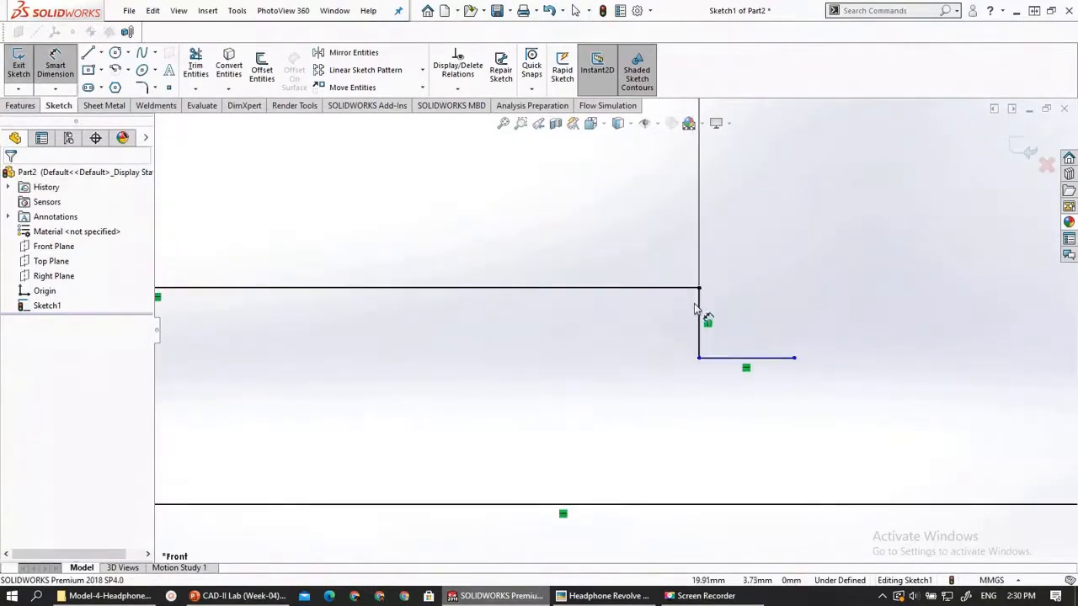
{"action": "left_click", "coordinate": [698, 310]}
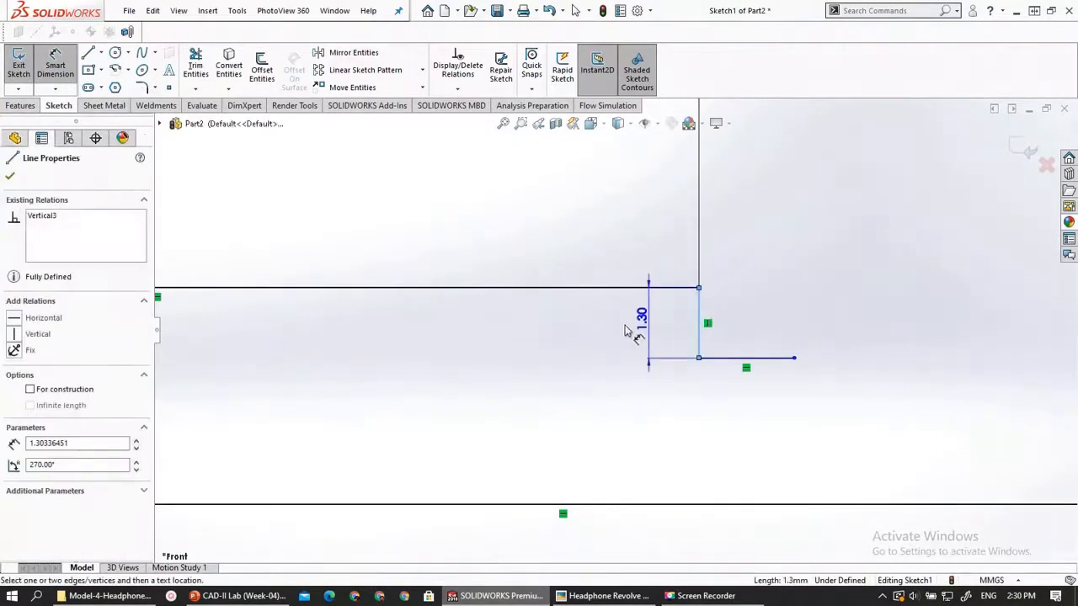
{"action": "left_click", "coordinate": [607, 326]}
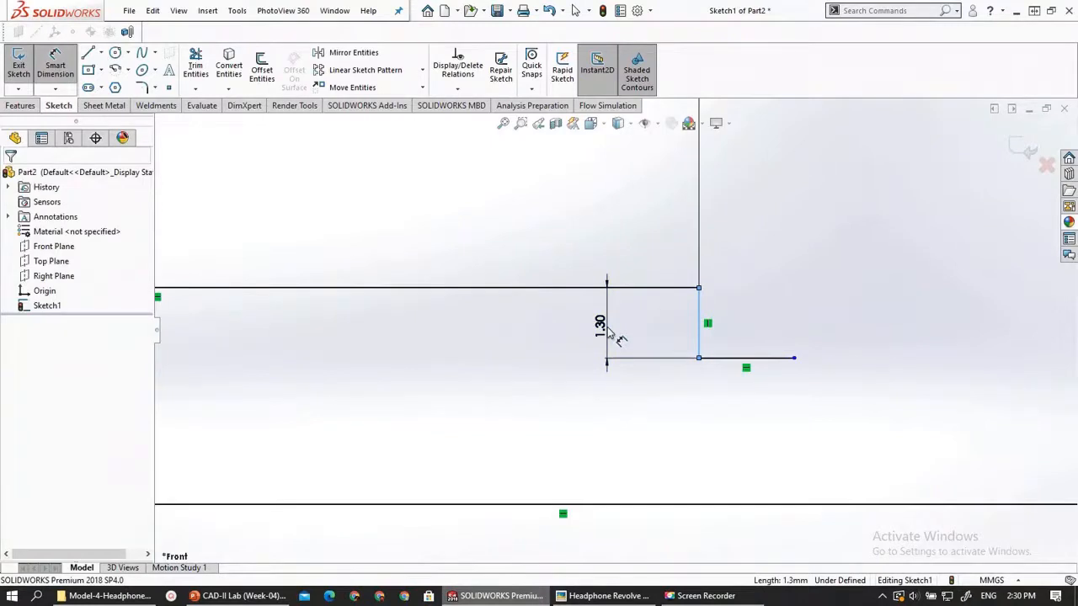
{"action": "type", "text": "1"}
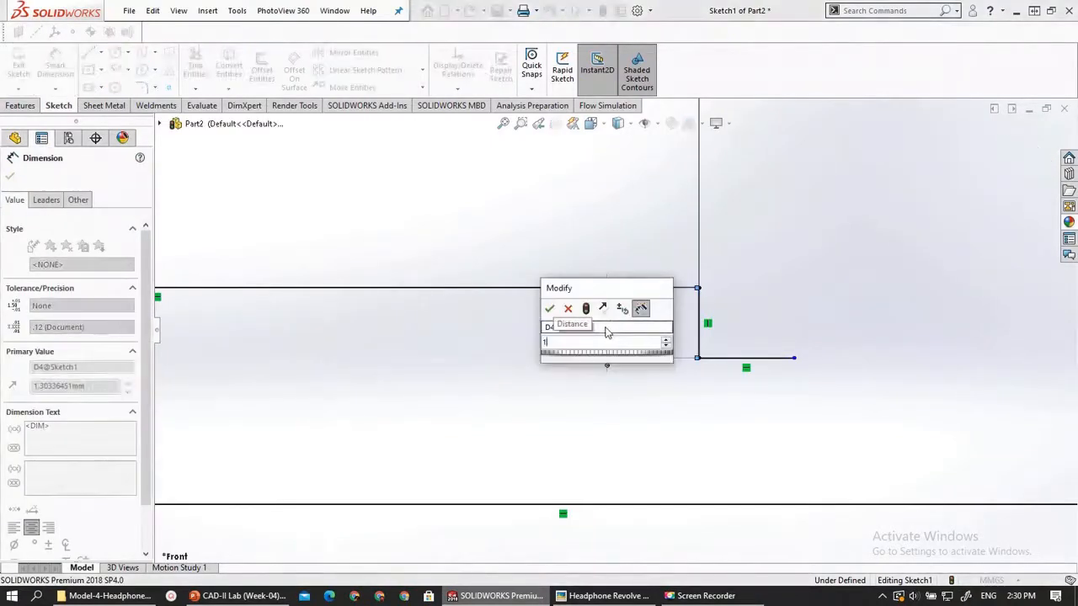
{"action": "key", "text": "Return"}
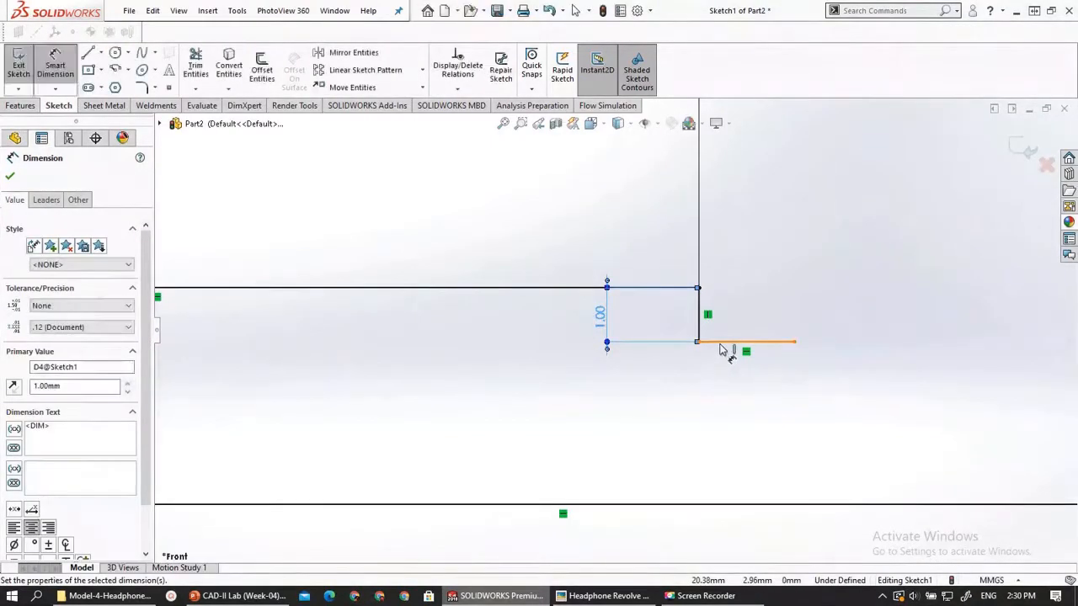
Dimension the short horizontal step line's length to 1 mm
{"action": "left_click", "coordinate": [718, 342]}
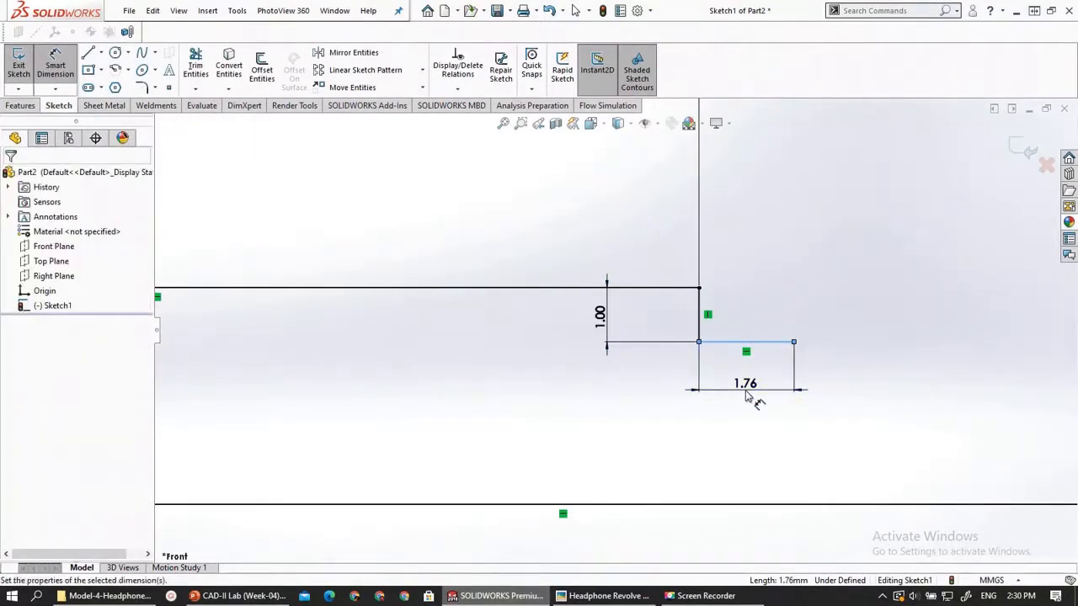
{"action": "left_click", "coordinate": [746, 396]}
{"action": "type", "text": "1"}
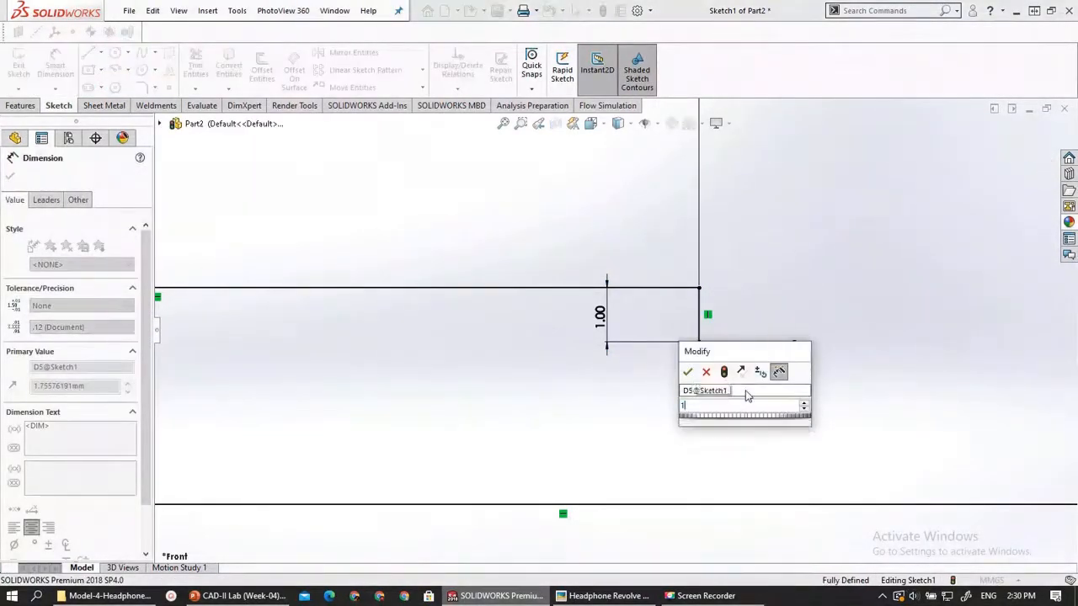
{"action": "key", "text": "Return"}
{"action": "scroll", "coordinate": [582, 337], "scroll_direction": "down", "scroll_amount": 1}
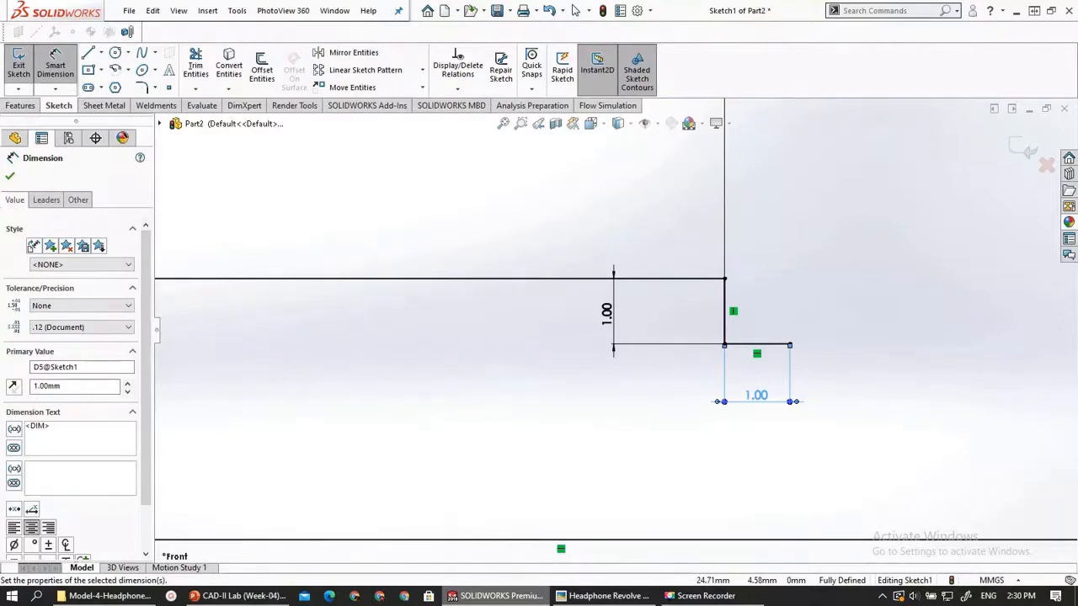
Examine the stepped profile dimensions of the headphone jack on the PowerPoint slide, and return to SOLIDWORKS
{"action": "left_click", "coordinate": [240, 595]}
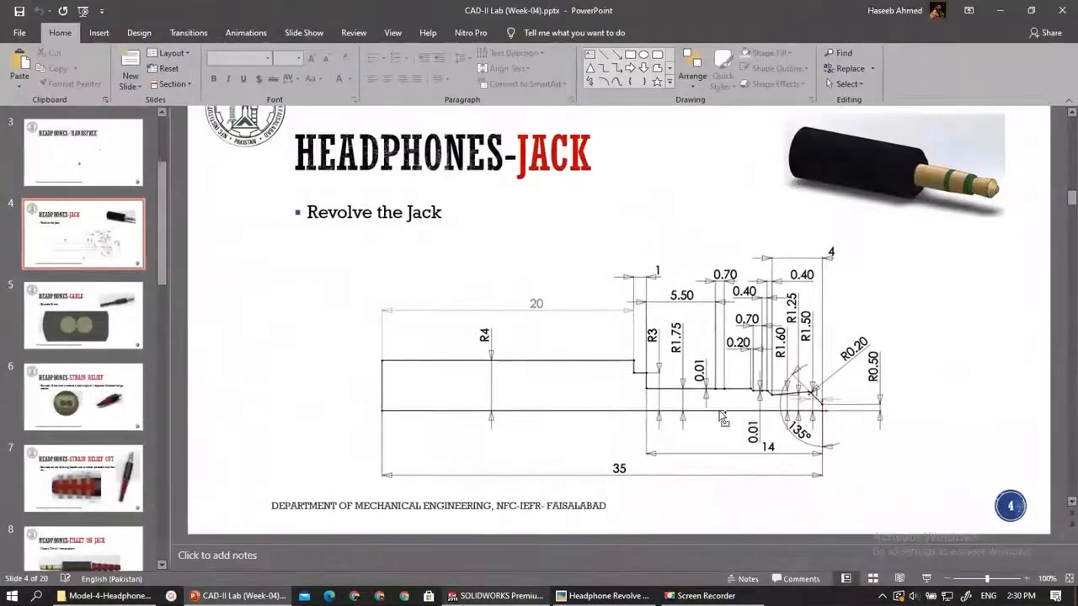
{"action": "scroll", "coordinate": [723, 418], "scroll_direction": "up", "scroll_amount": 10, "text": "ctrl"}
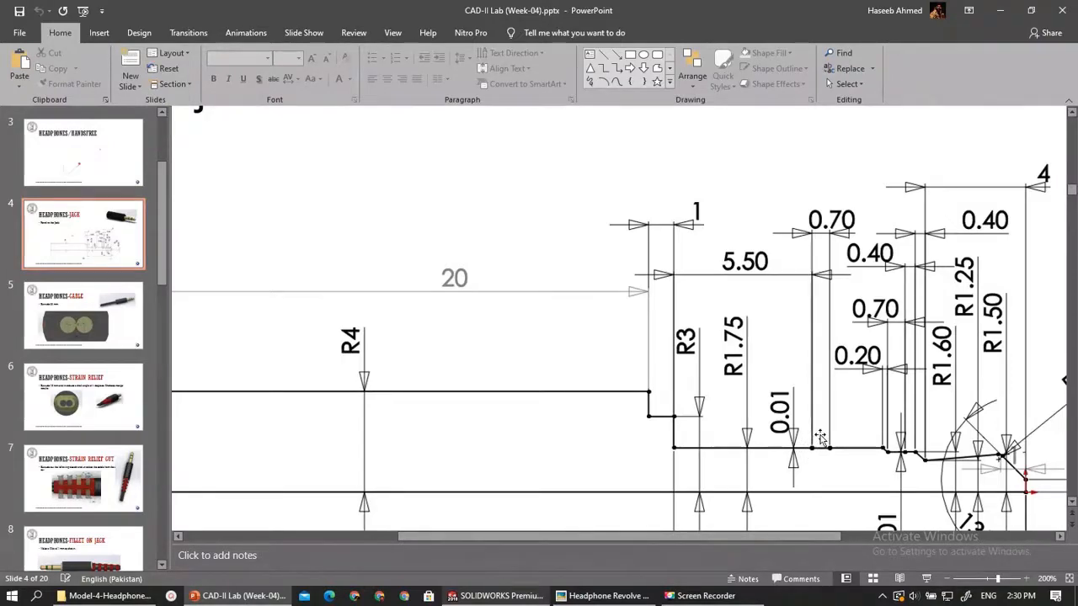
{"action": "scroll", "coordinate": [733, 376], "scroll_direction": "down", "scroll_amount": 5, "text": "ctrl"}
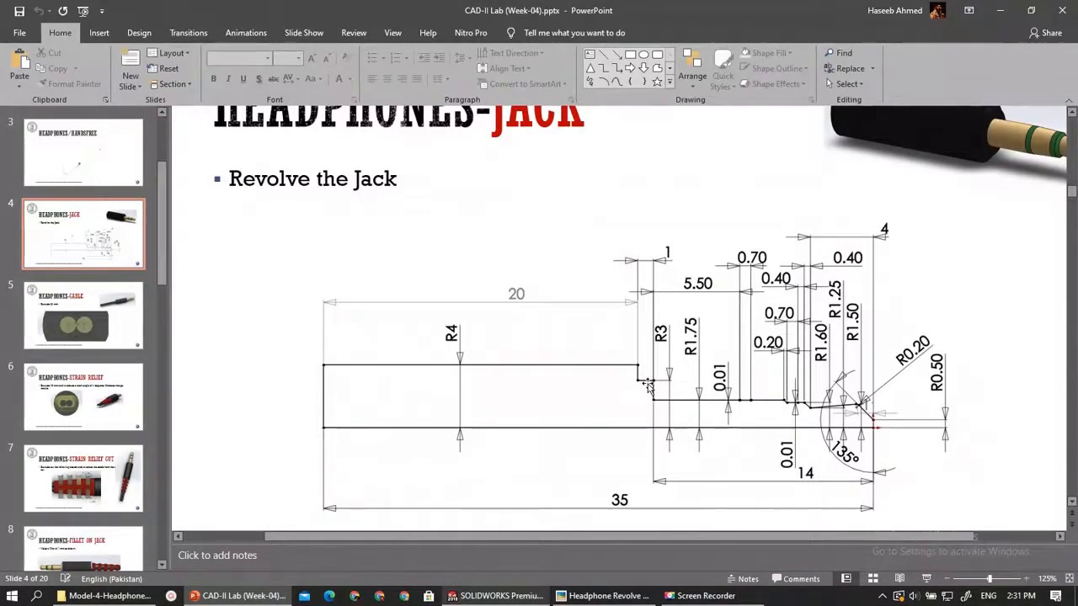
{"action": "left_click_drag", "start_coordinate": [477, 10], "coordinate": [1077, 76]}
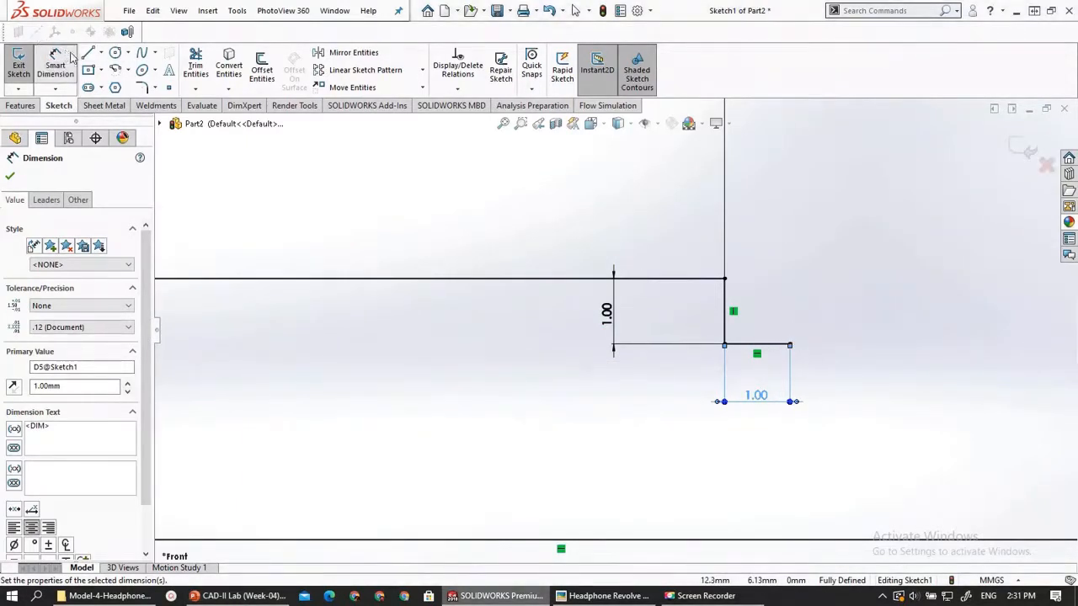
Draw a vertical line about 1.56 mm long downward from the free end of the short horizontal step line
{"action": "left_click", "coordinate": [790, 344]}
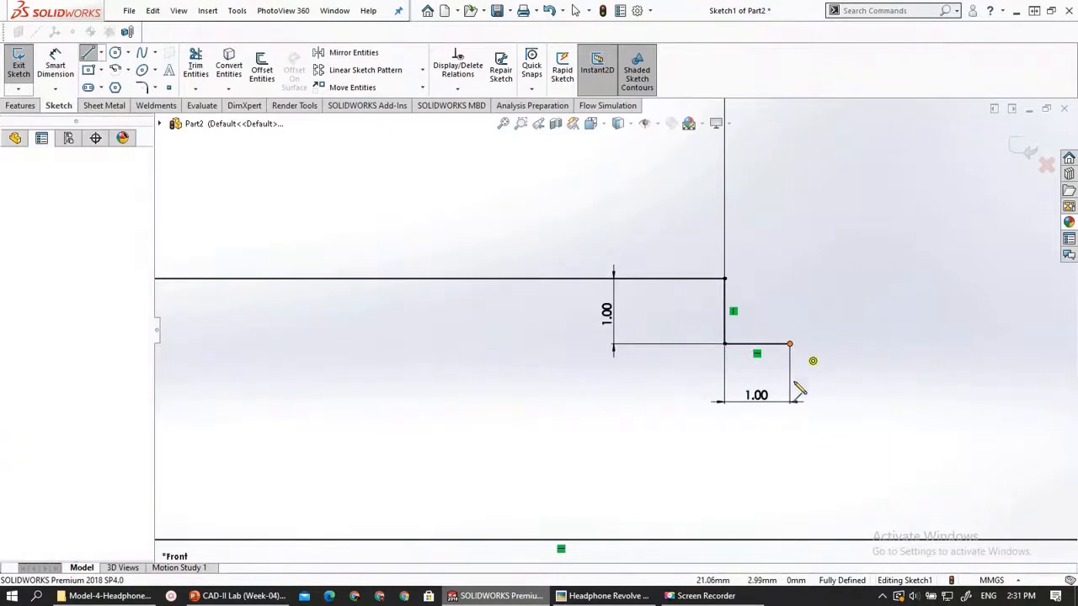
{"action": "left_click", "coordinate": [790, 446]}
{"action": "key", "text": "Escape"}
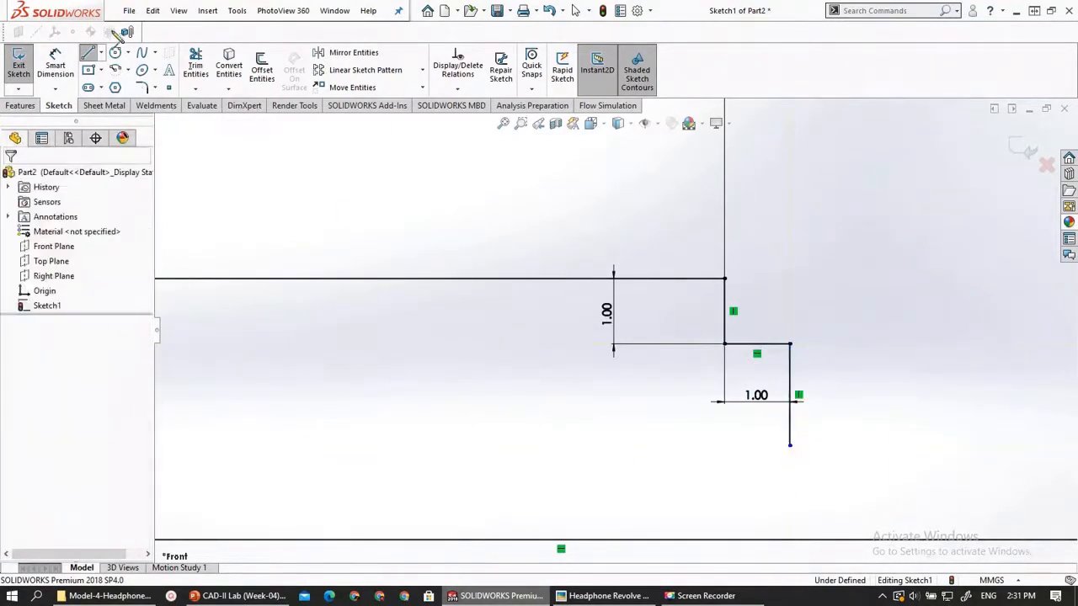
Dimension the lower vertical step line's length to 1.25 mm
{"action": "left_click", "coordinate": [789, 428]}
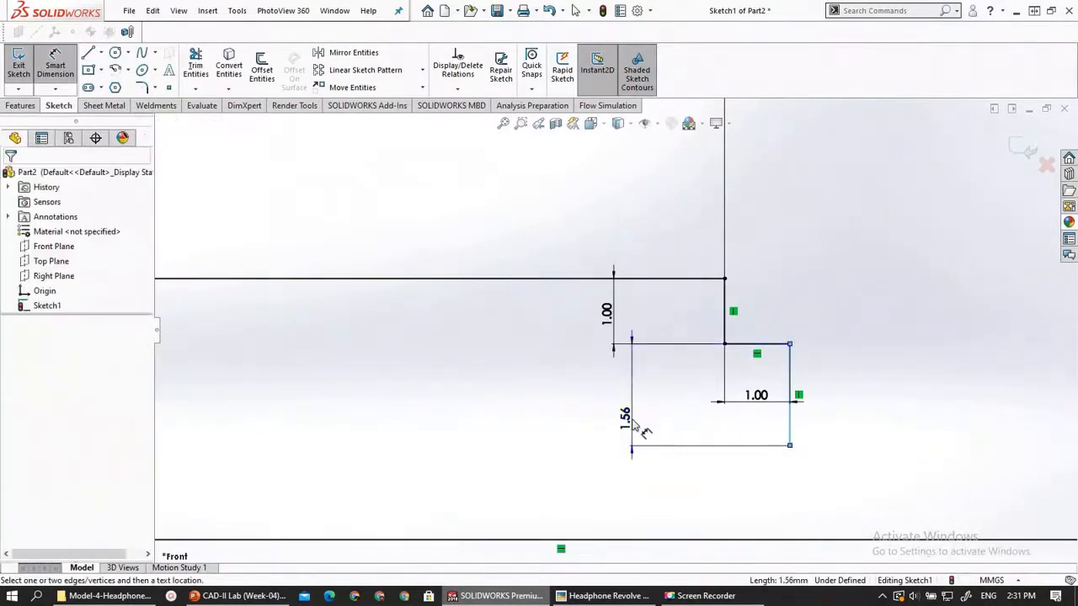
{"action": "left_click", "coordinate": [640, 429]}
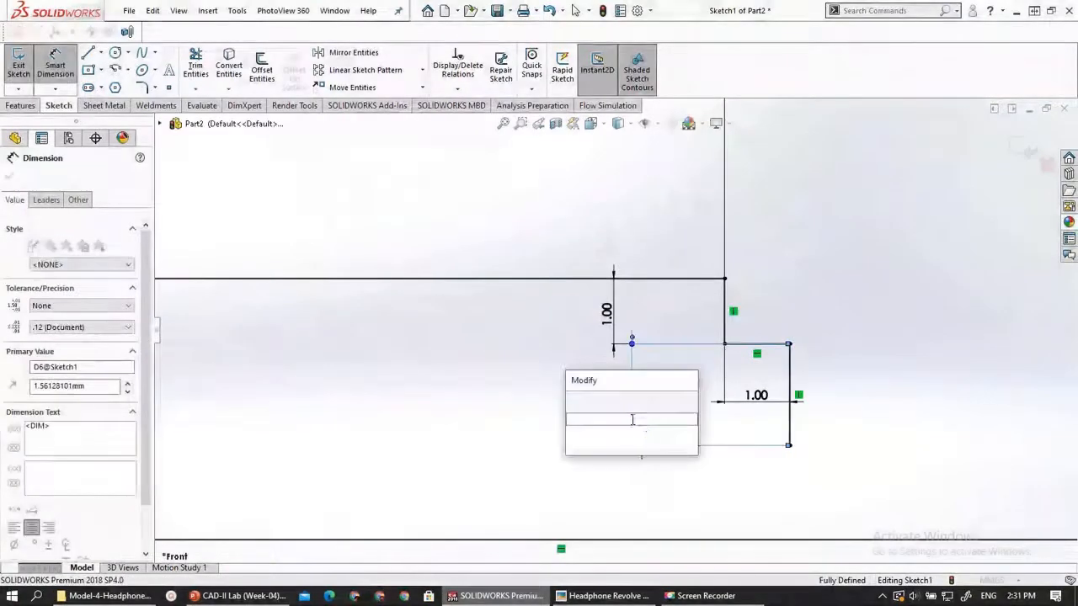
{"action": "type", "text": "1.25"}
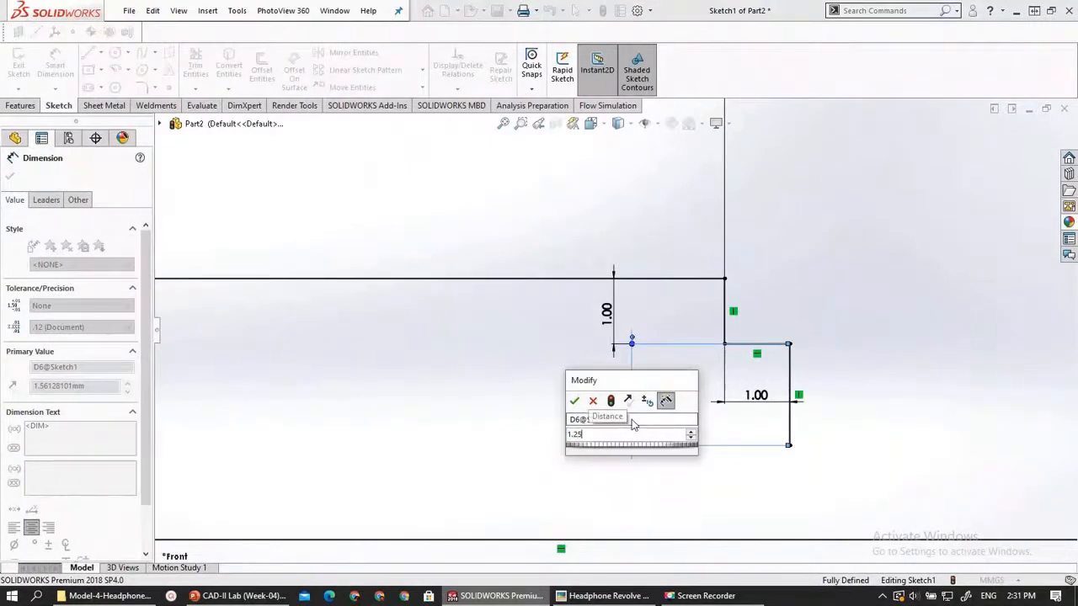
{"action": "key", "text": "Return"}
{"action": "scroll", "coordinate": [533, 389], "scroll_direction": "down", "scroll_amount": 2}
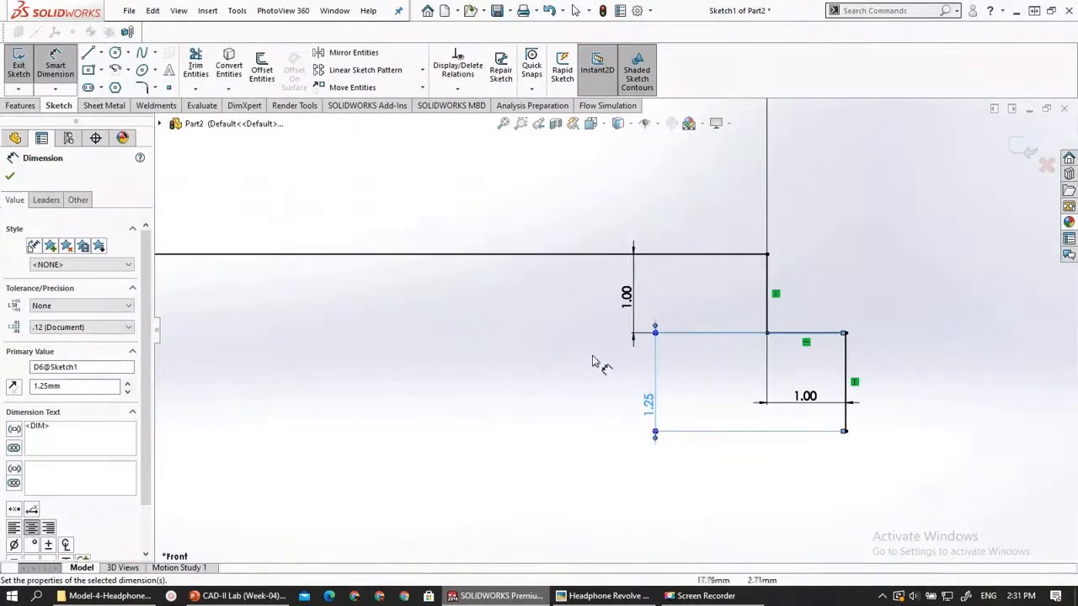
Draw a horizontal line about 2.94 mm long from the lower end of the 1.25 mm vertical line
{"action": "left_click", "coordinate": [522, 326]}
{"action": "scroll", "coordinate": [523, 325], "scroll_direction": "down", "scroll_amount": 2}
{"action": "scroll", "coordinate": [522, 325], "scroll_direction": "up", "scroll_amount": 3}
{"action": "scroll", "coordinate": [953, 424], "scroll_direction": "down", "scroll_amount": 3}
{"action": "left_click", "coordinate": [88, 52]}
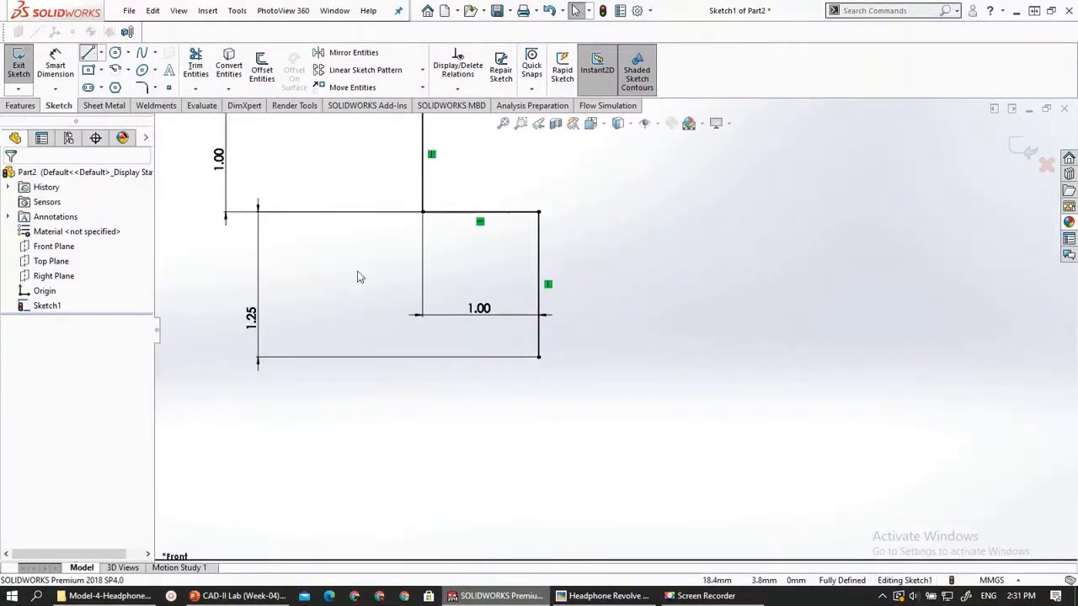
{"action": "left_click", "coordinate": [539, 357]}
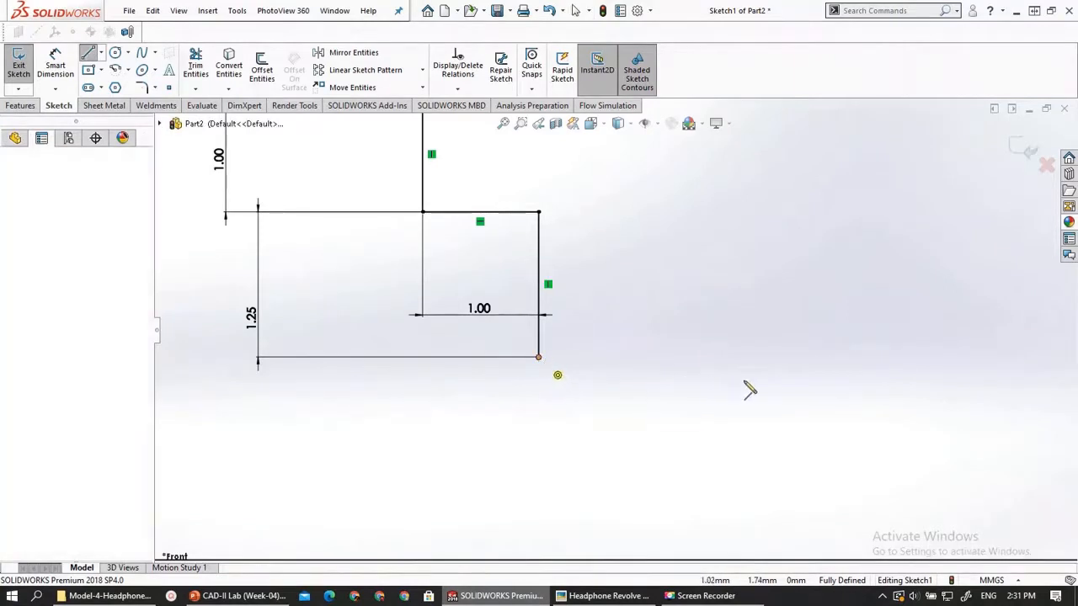
{"action": "left_click", "coordinate": [882, 357]}
{"action": "key", "text": "Escape"}
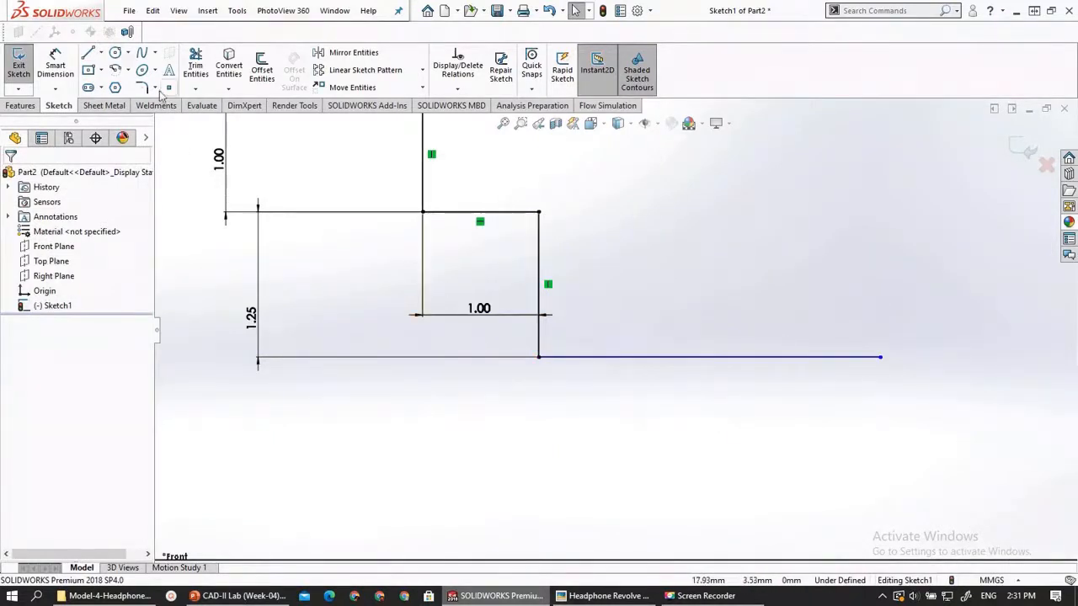
Delete the horizontal line that starts at the lower end of the 1.25 mm vertical line
{"action": "left_click", "coordinate": [56, 67]}
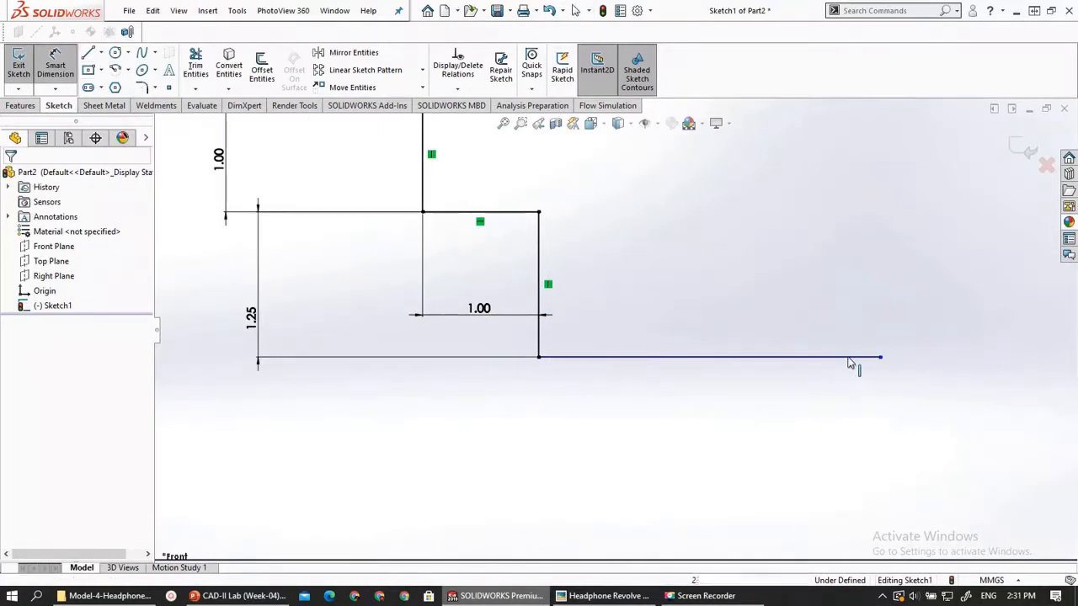
{"action": "key", "text": "Escape"}
{"action": "left_click", "coordinate": [874, 358]}
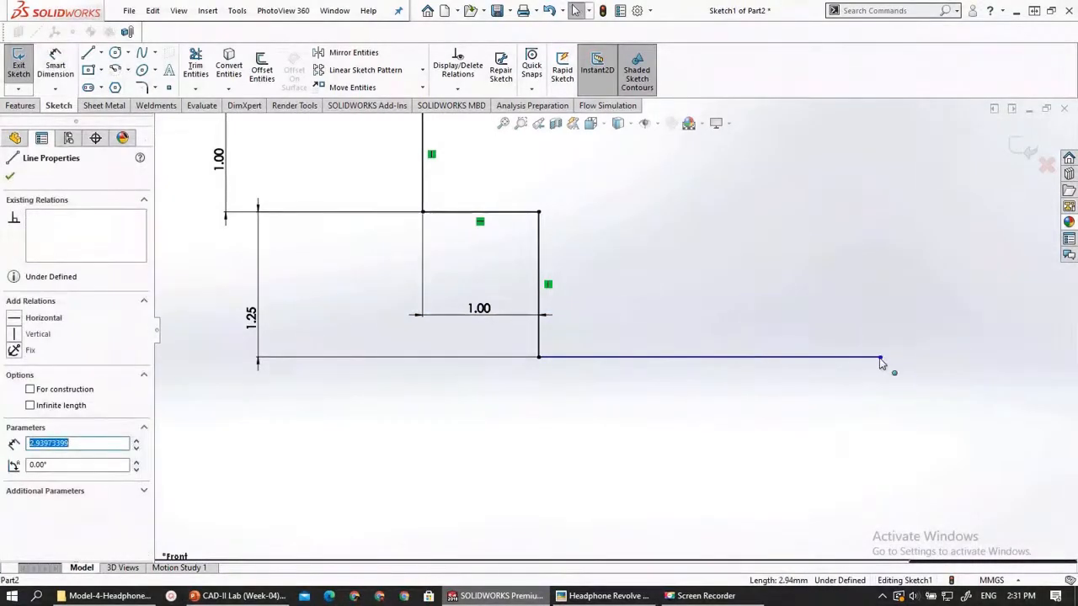
{"action": "key", "text": "Delete"}
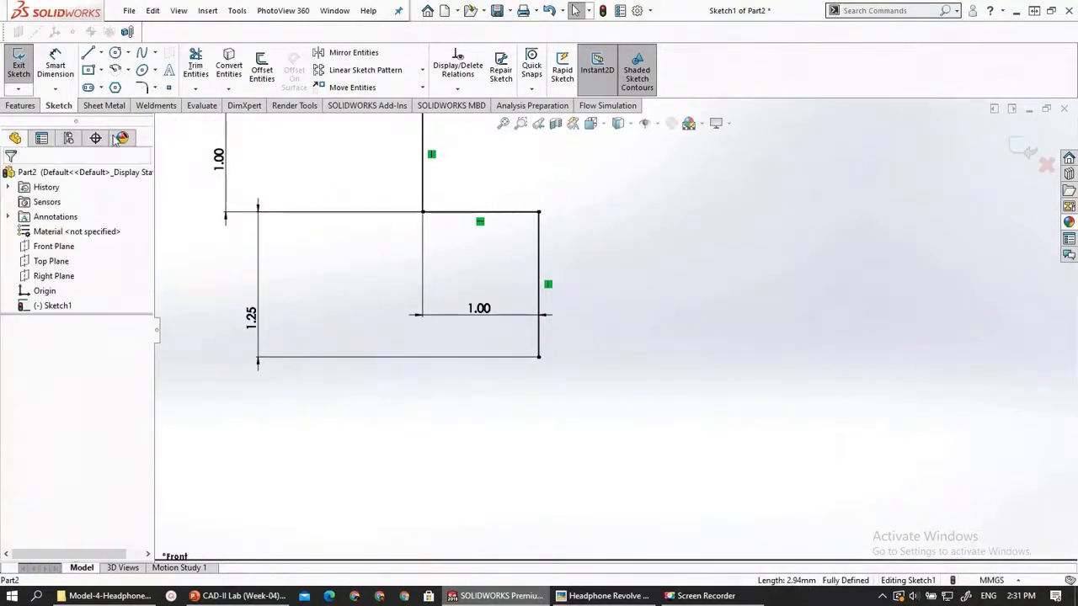
Draw a slightly downward-sloping line about 1.93 mm long from the lower end of the 1.25 mm vertical line
{"action": "left_click", "coordinate": [540, 359]}
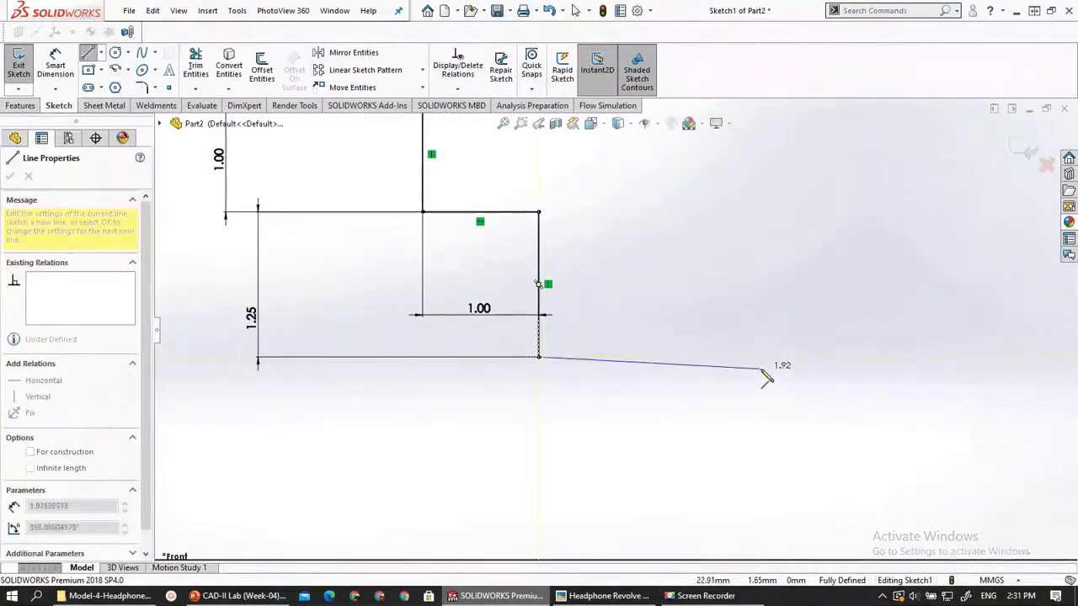
{"action": "left_click", "coordinate": [762, 367]}
{"action": "key", "text": "Escape"}
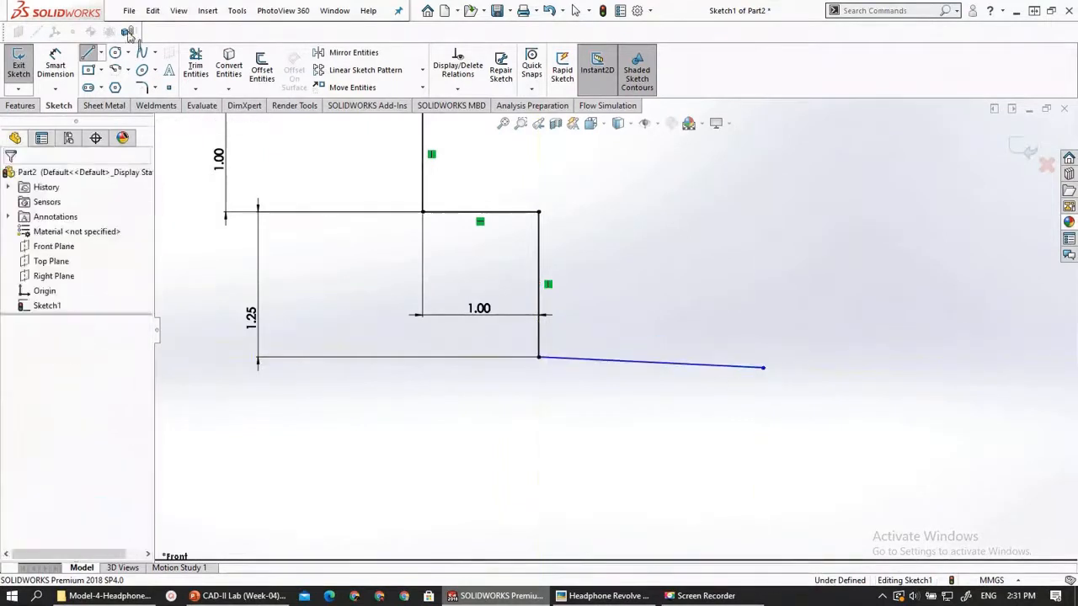
Dimension the vertical drop between the sloping line's two endpoints as 0.01 mm
{"action": "left_click", "coordinate": [56, 66]}
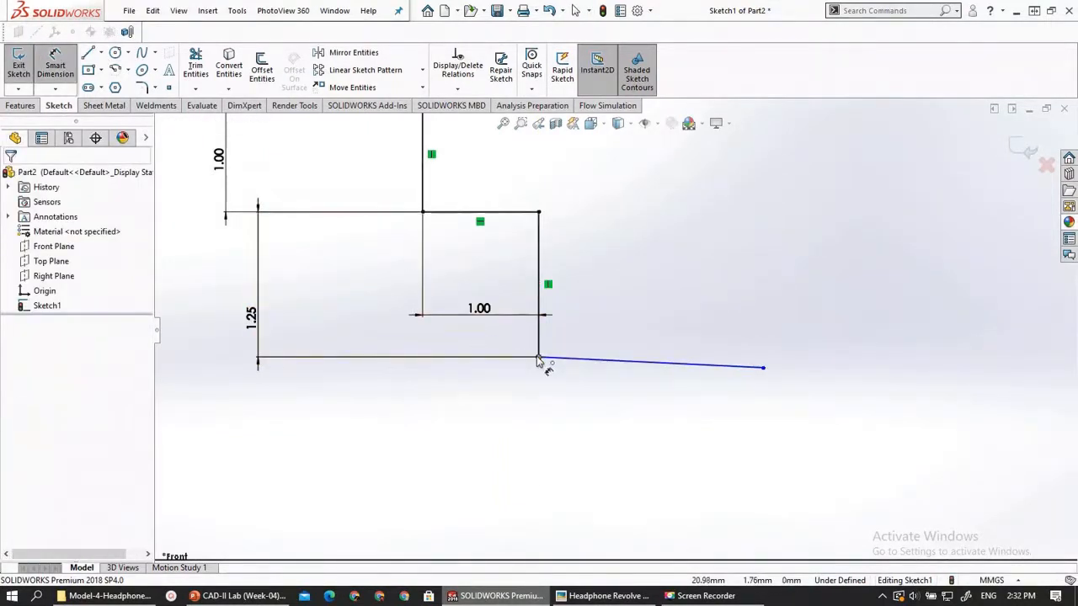
{"action": "left_click", "coordinate": [763, 368]}
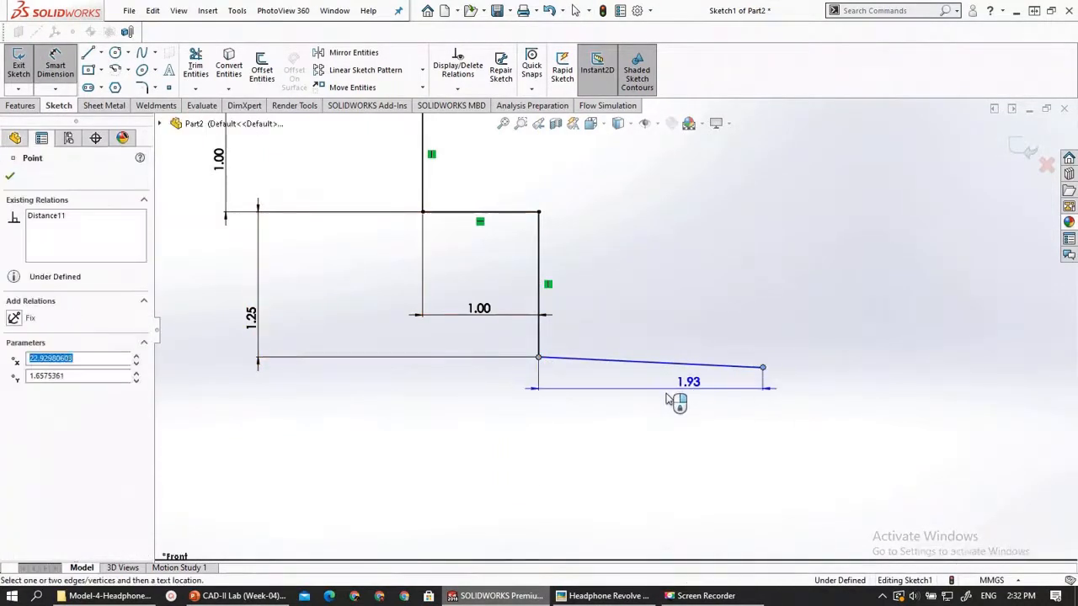
{"action": "left_click", "coordinate": [784, 363]}
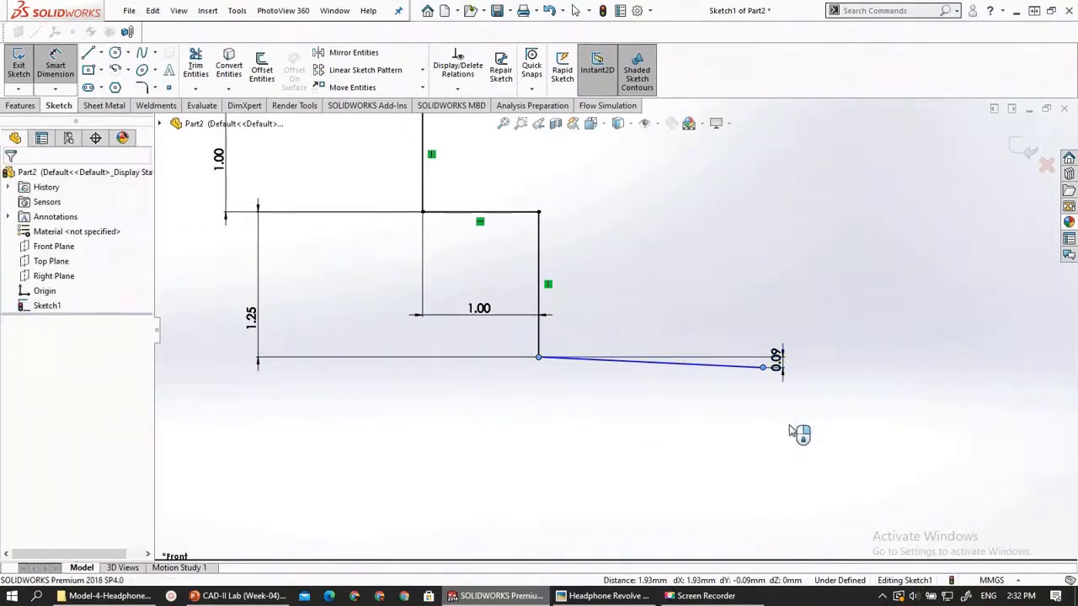
{"action": "type", "text": "0.25"}
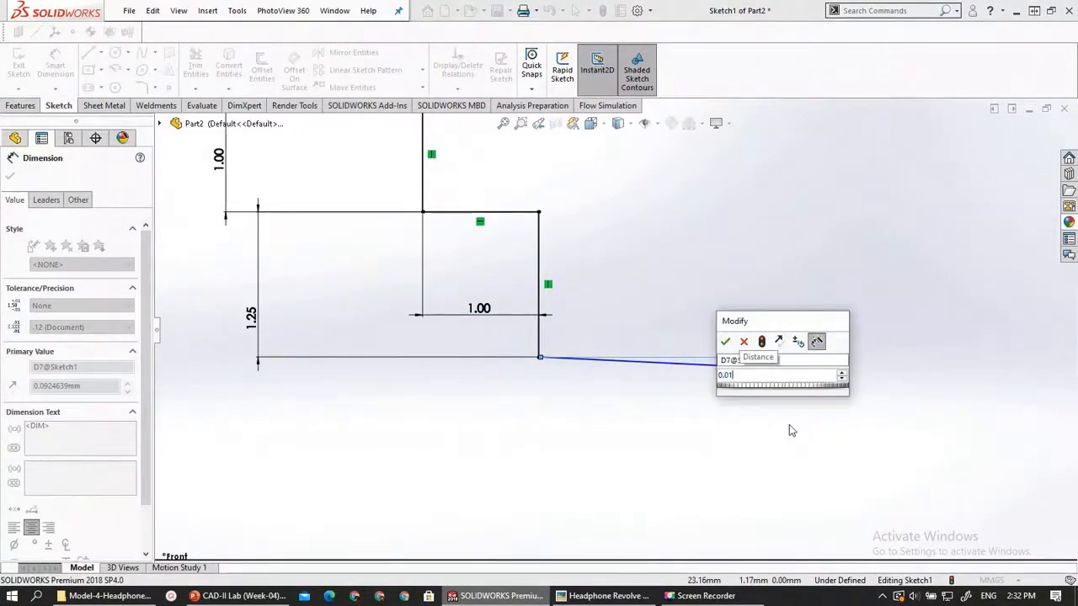
{"action": "key", "text": "Return"}
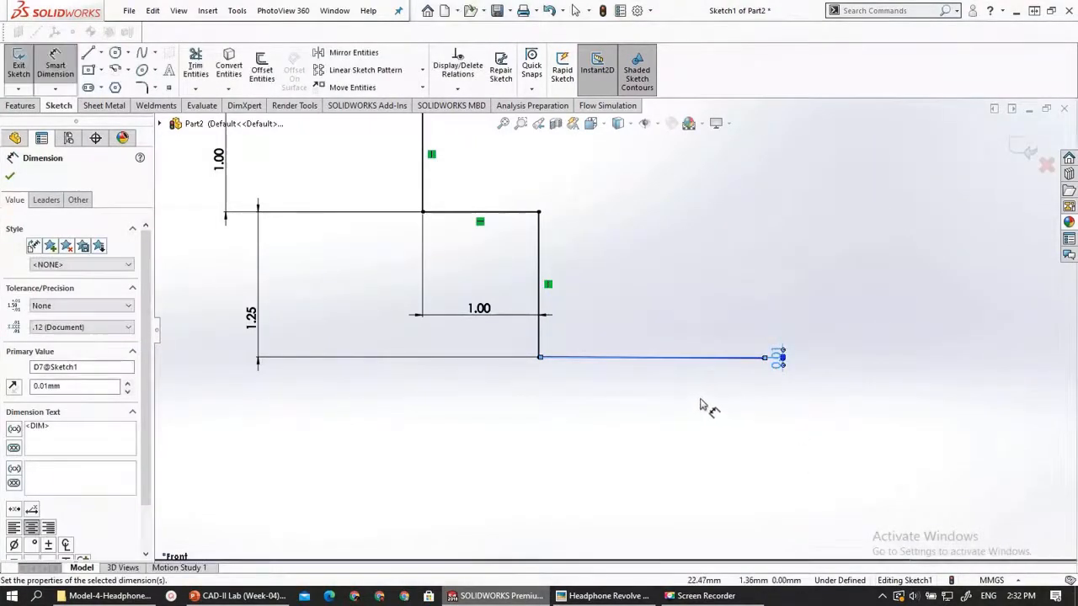
{"action": "left_click", "coordinate": [699, 403]}
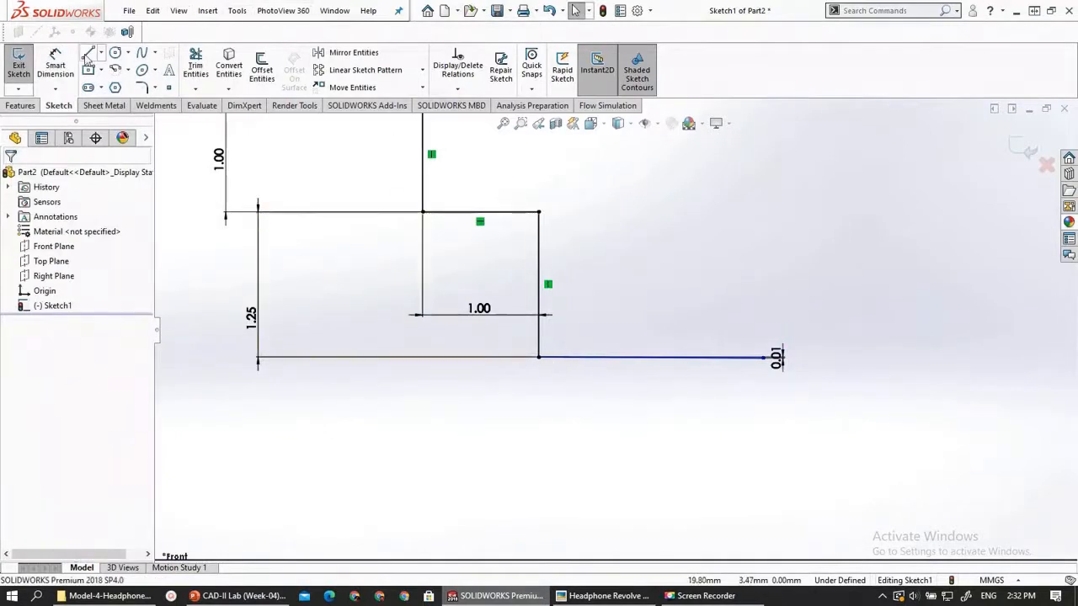
Dimension the horizontal distance between the nearly flat line's endpoints as 5.5 mm
{"action": "left_click", "coordinate": [770, 359]}
{"action": "left_click", "coordinate": [724, 358]}
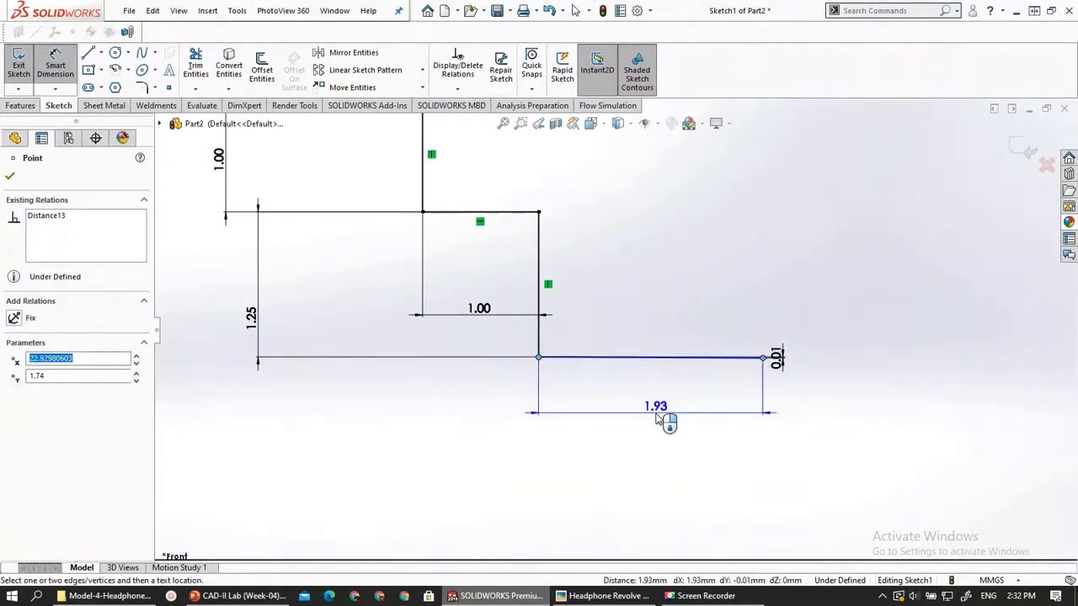
{"action": "left_click", "coordinate": [664, 419]}
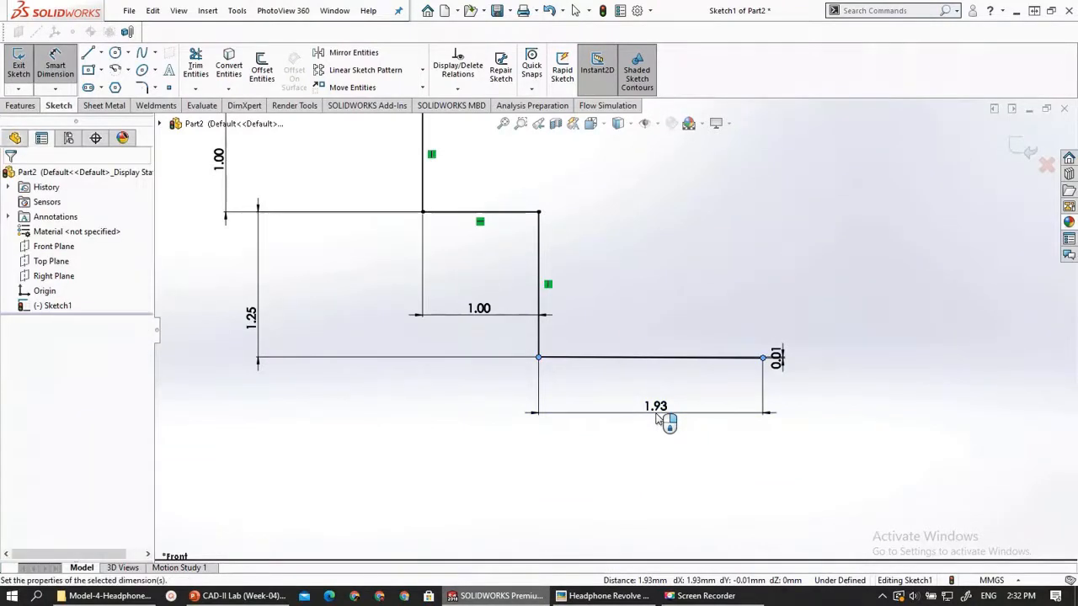
{"action": "type", "text": "5.5"}
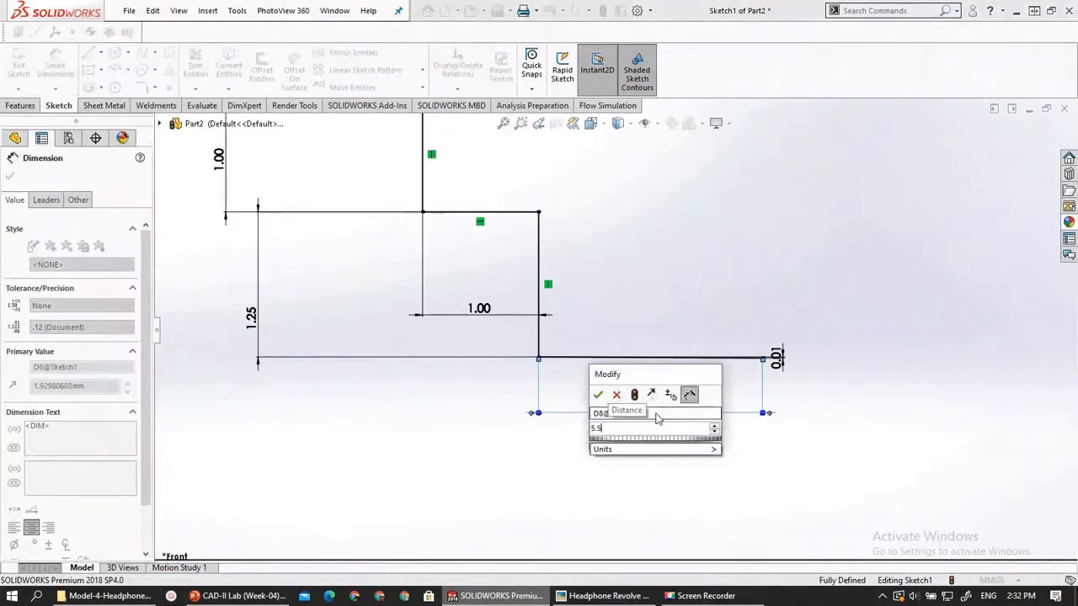
{"action": "key", "text": "Return"}
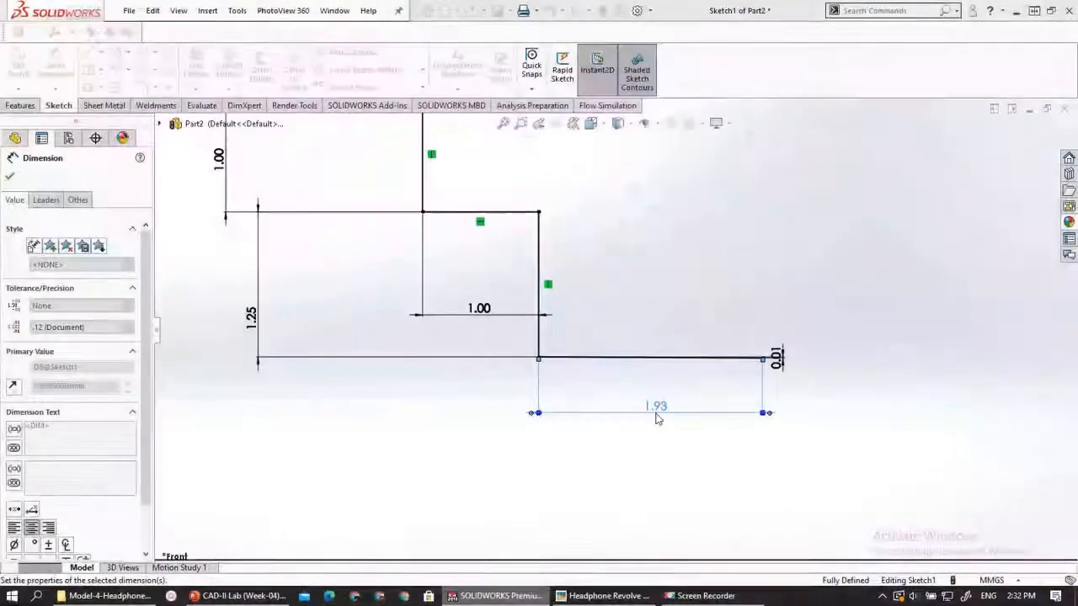
{"action": "scroll", "coordinate": [645, 419], "scroll_direction": "up", "scroll_amount": 6}
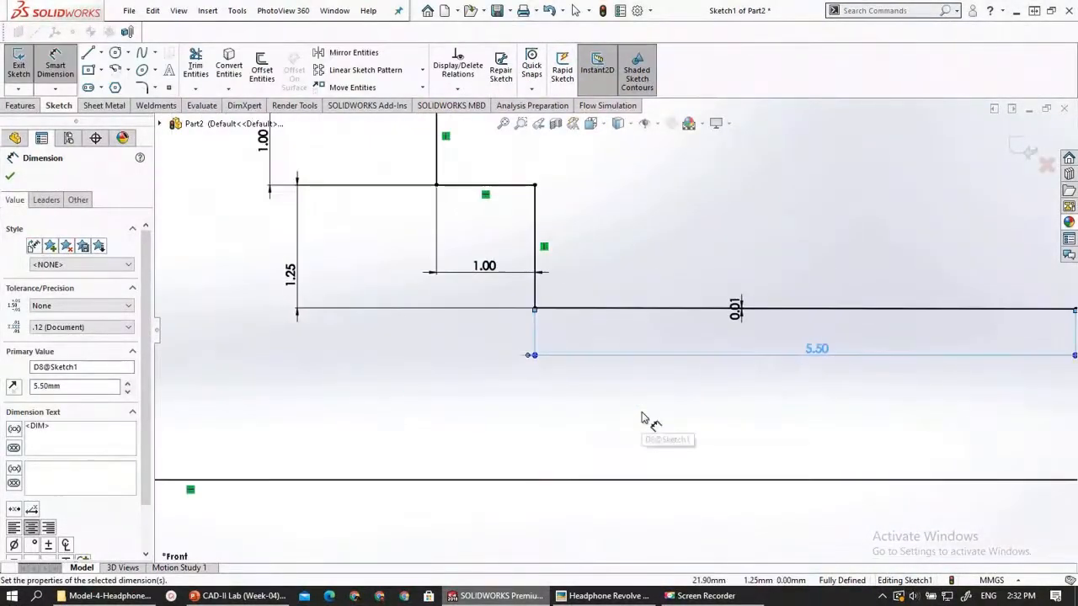
{"action": "scroll", "coordinate": [880, 373], "scroll_direction": "down", "scroll_amount": 3}
{"action": "key", "text": "Escape"}
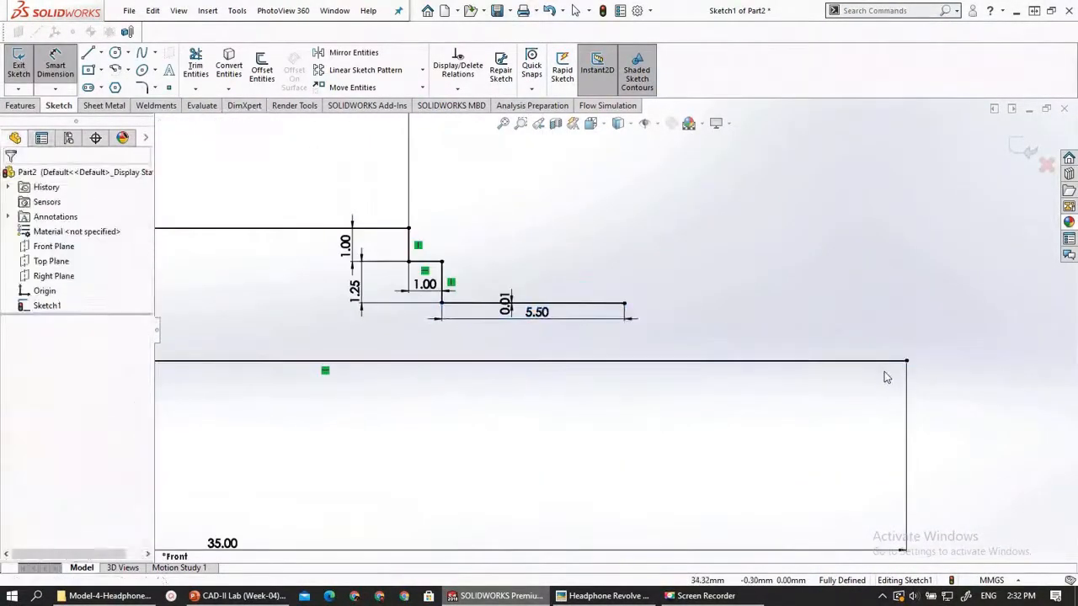
Switch to the PowerPoint slide and examine the jack drawing's dimensions beyond the 5.50 segment, up to the tip
{"action": "left_click_drag", "start_coordinate": [1077, 370], "coordinate": [217, 2]}
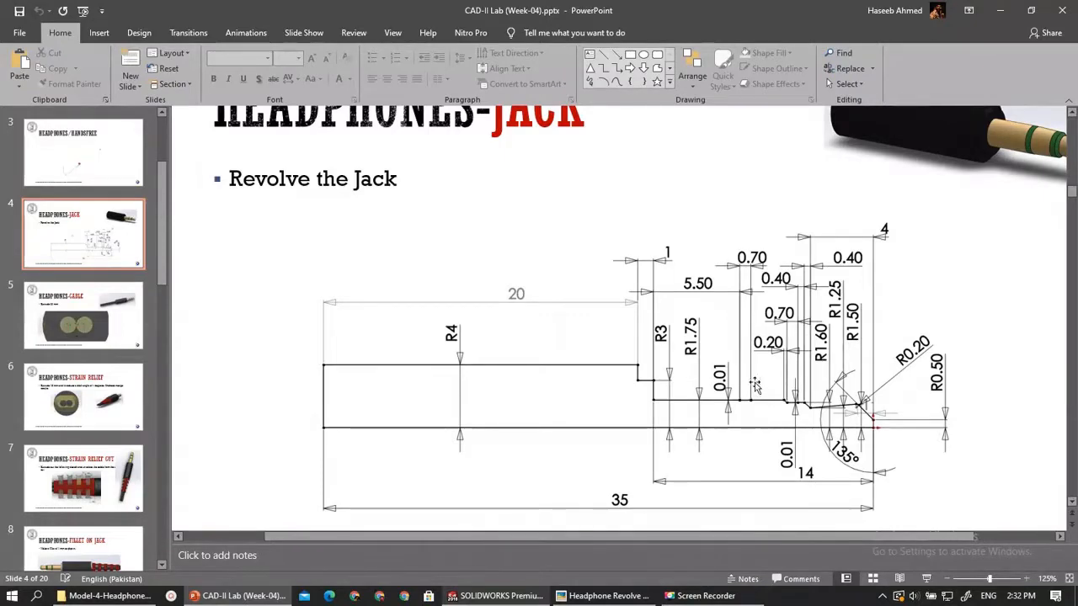
{"action": "scroll", "coordinate": [753, 426], "scroll_direction": "up", "scroll_amount": 10, "text": "ctrl"}
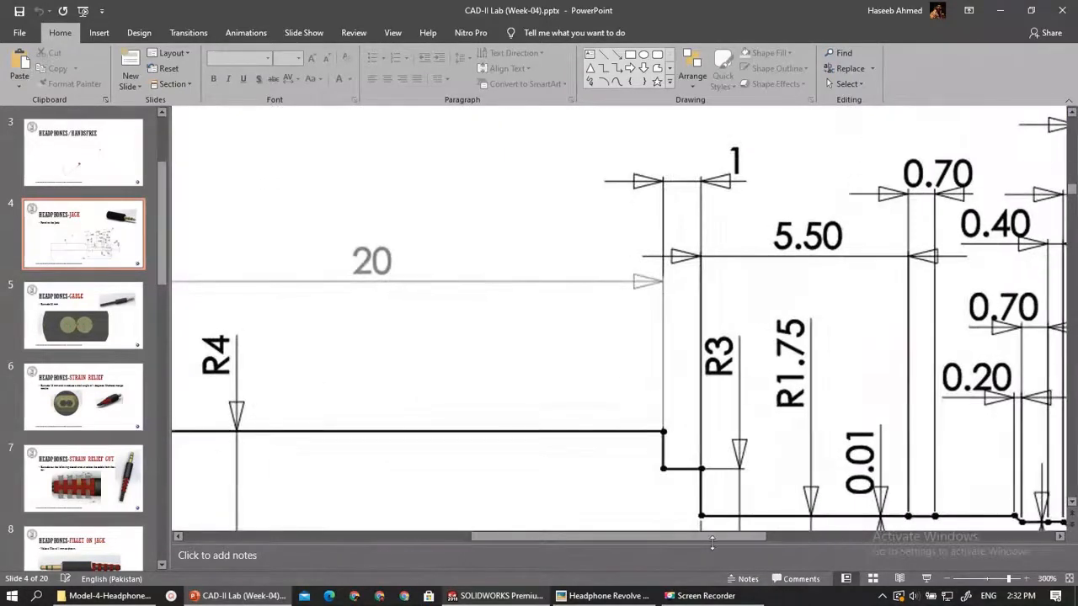
{"action": "left_click_drag", "start_coordinate": [763, 538], "coordinate": [895, 544]}
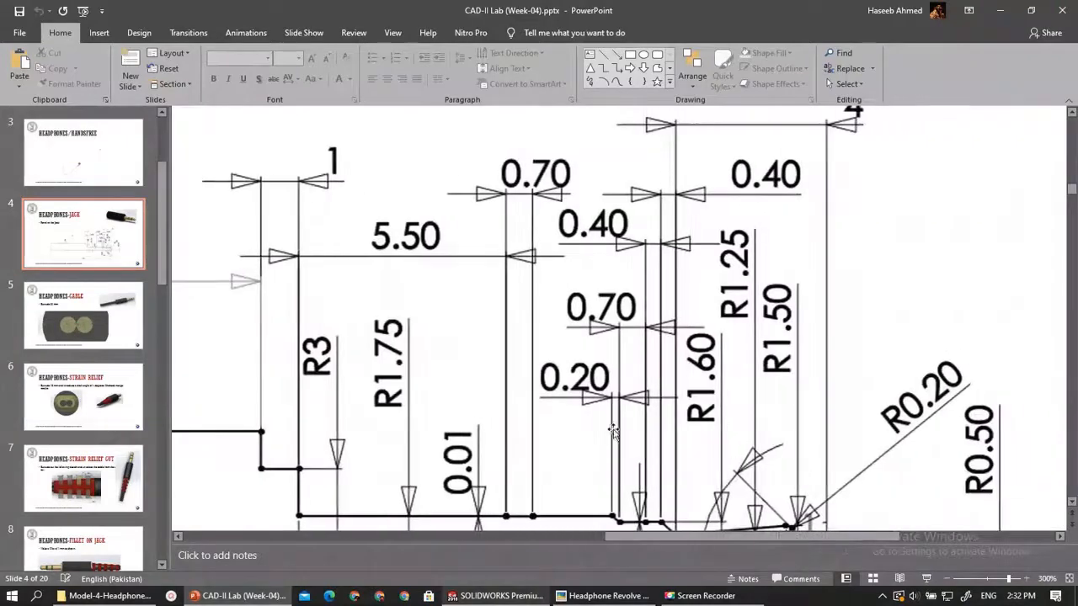
{"action": "scroll", "coordinate": [549, 425], "scroll_direction": "down", "scroll_amount": 2}
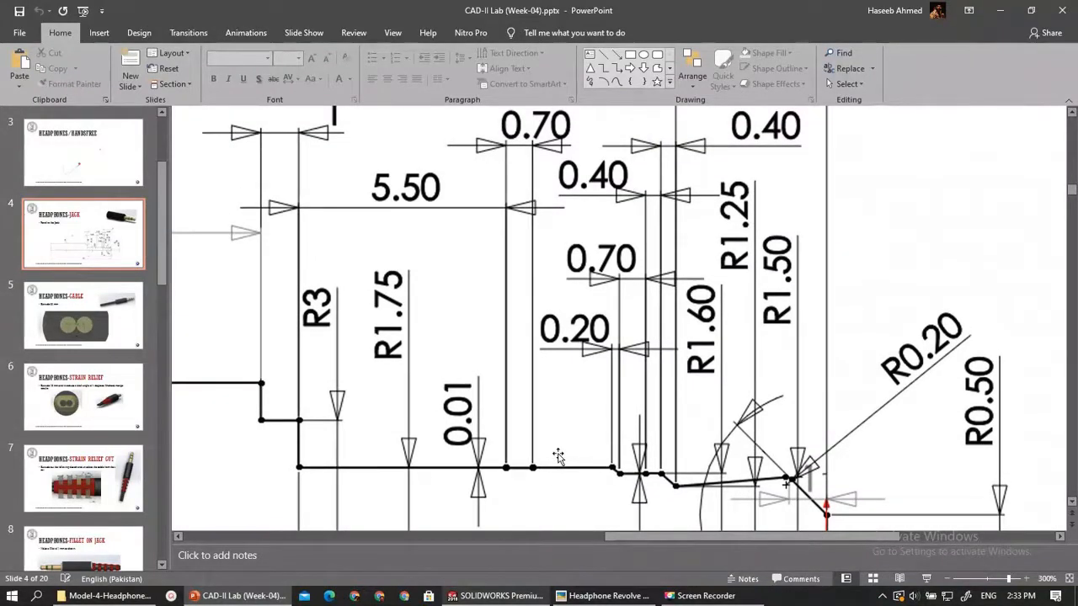
{"action": "scroll", "coordinate": [558, 455], "scroll_direction": "down", "scroll_amount": 1}
{"action": "scroll", "coordinate": [558, 455], "scroll_direction": "up", "scroll_amount": 2}
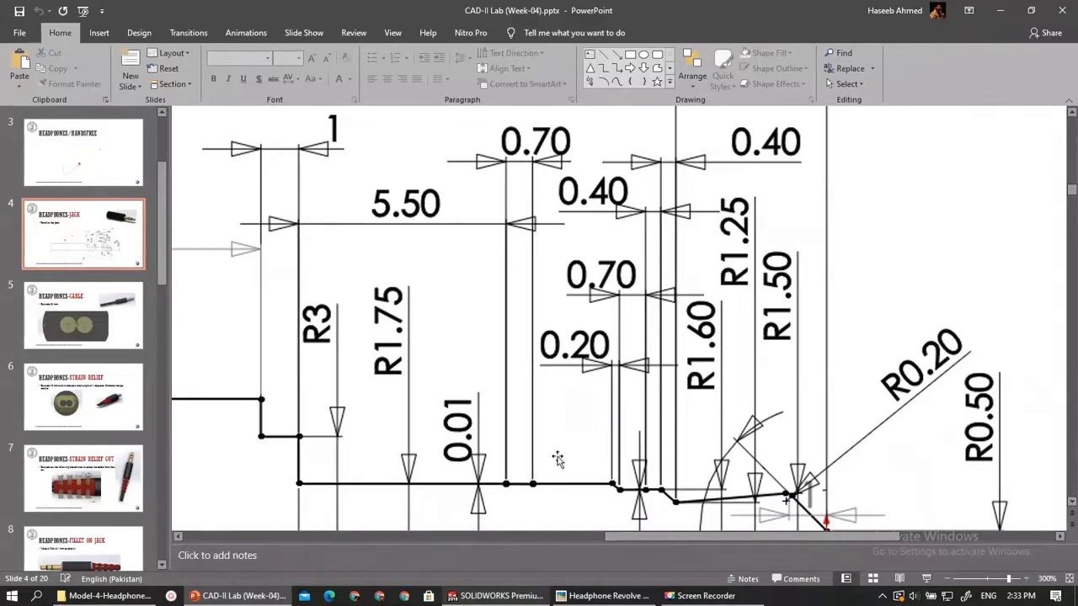
{"action": "scroll", "coordinate": [560, 480], "scroll_direction": "down", "scroll_amount": 1}
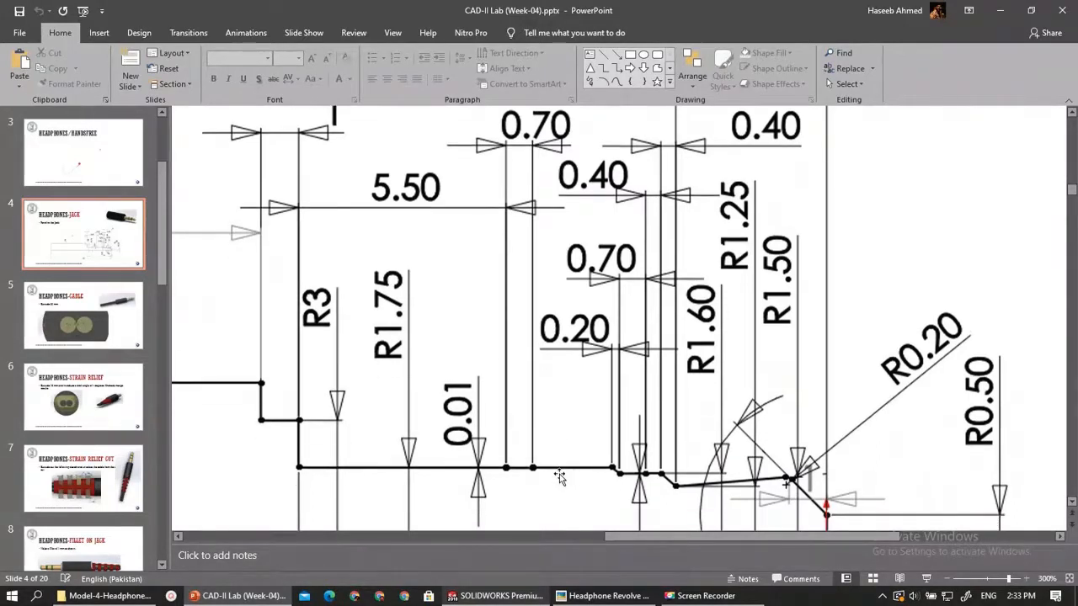
{"action": "scroll", "coordinate": [560, 474], "scroll_direction": "up", "scroll_amount": 1}
{"action": "scroll", "coordinate": [559, 468], "scroll_direction": "down", "scroll_amount": 5}
{"action": "scroll", "coordinate": [558, 464], "scroll_direction": "up", "scroll_amount": 3}
{"action": "scroll", "coordinate": [551, 458], "scroll_direction": "down", "scroll_amount": 1}
{"action": "scroll", "coordinate": [549, 455], "scroll_direction": "down", "scroll_amount": 1}
{"action": "scroll", "coordinate": [552, 459], "scroll_direction": "down", "scroll_amount": 5, "text": "ctrl"}
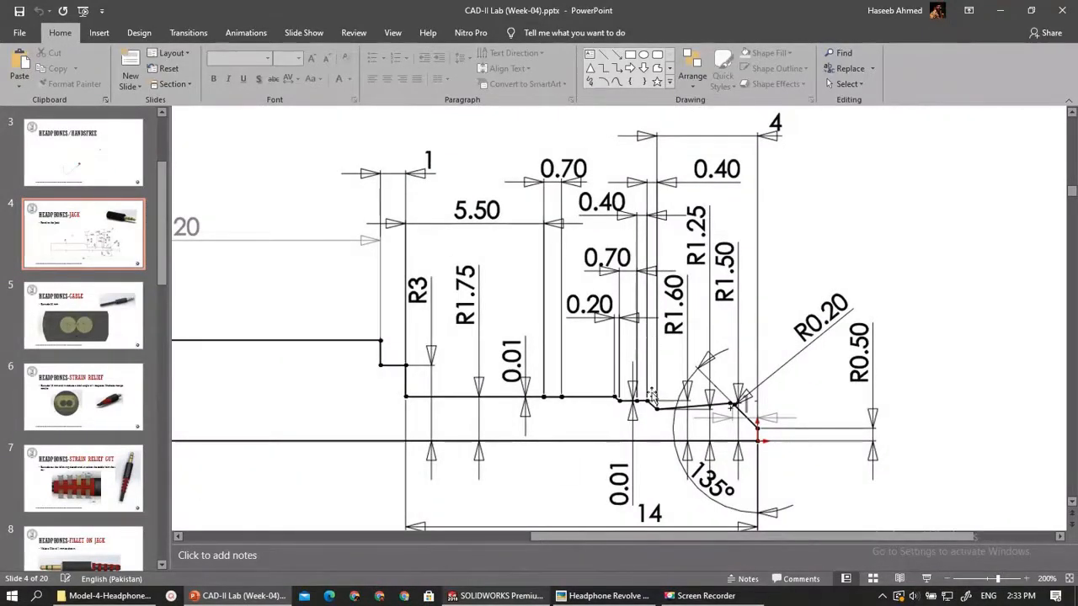
{"action": "scroll", "coordinate": [651, 396], "scroll_direction": "up", "scroll_amount": 3, "text": "ctrl"}
{"action": "scroll", "coordinate": [651, 393], "scroll_direction": "down", "scroll_amount": 3, "text": "ctrl"}
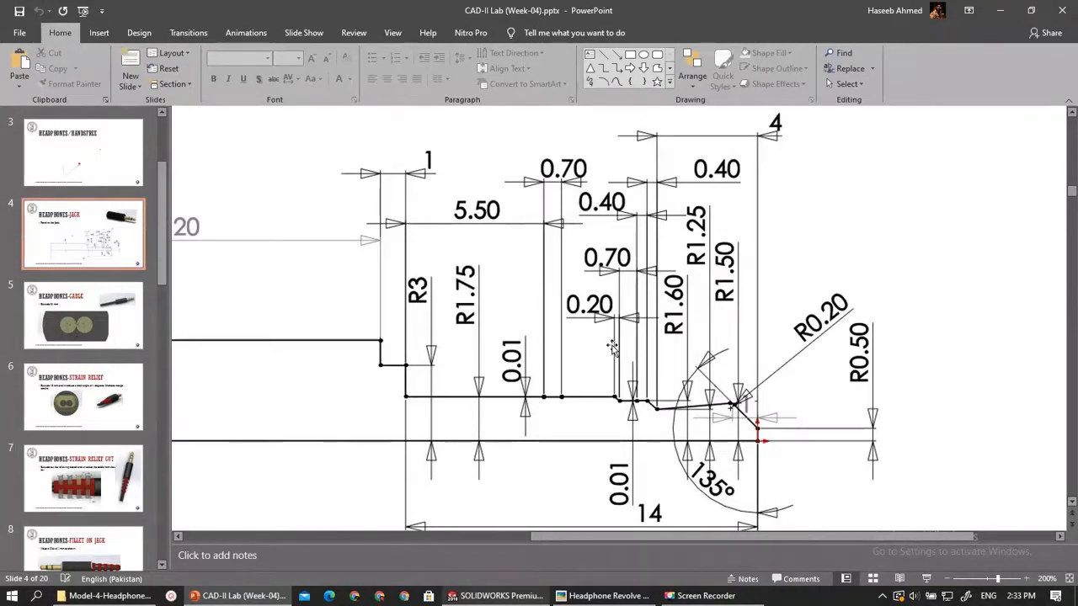
{"action": "scroll", "coordinate": [616, 352], "scroll_direction": "down", "scroll_amount": 5, "text": "ctrl"}
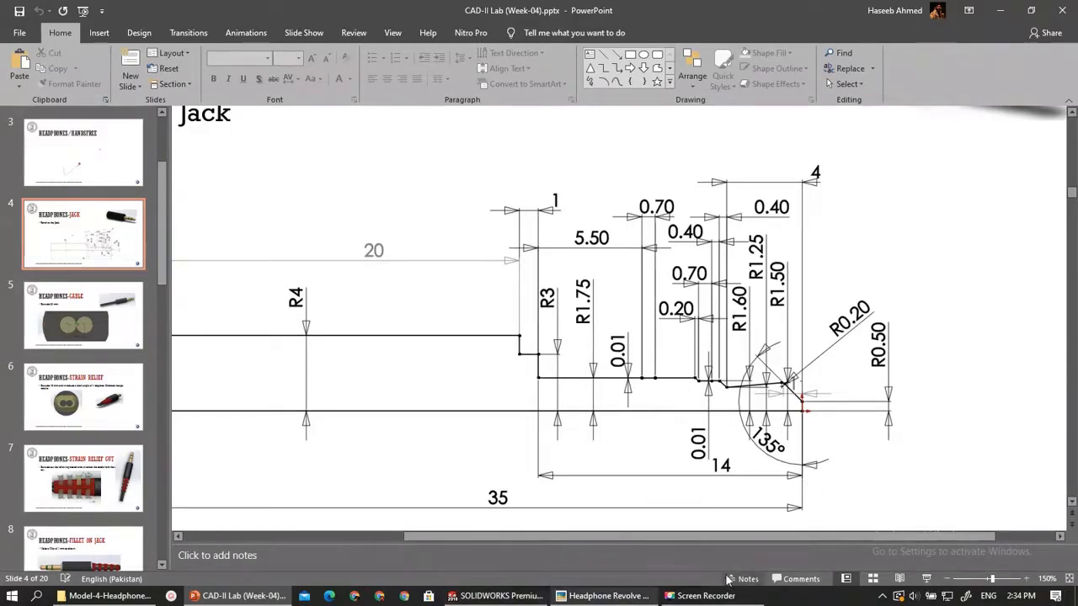
Switch back to SOLIDWORKS and draw a horizontal line about 1.43 mm long from the free end of the 5.50 mm line
{"action": "left_click", "coordinate": [497, 595]}
{"action": "scroll", "coordinate": [654, 288], "scroll_direction": "down", "scroll_amount": 2}
{"action": "key", "text": "l"}
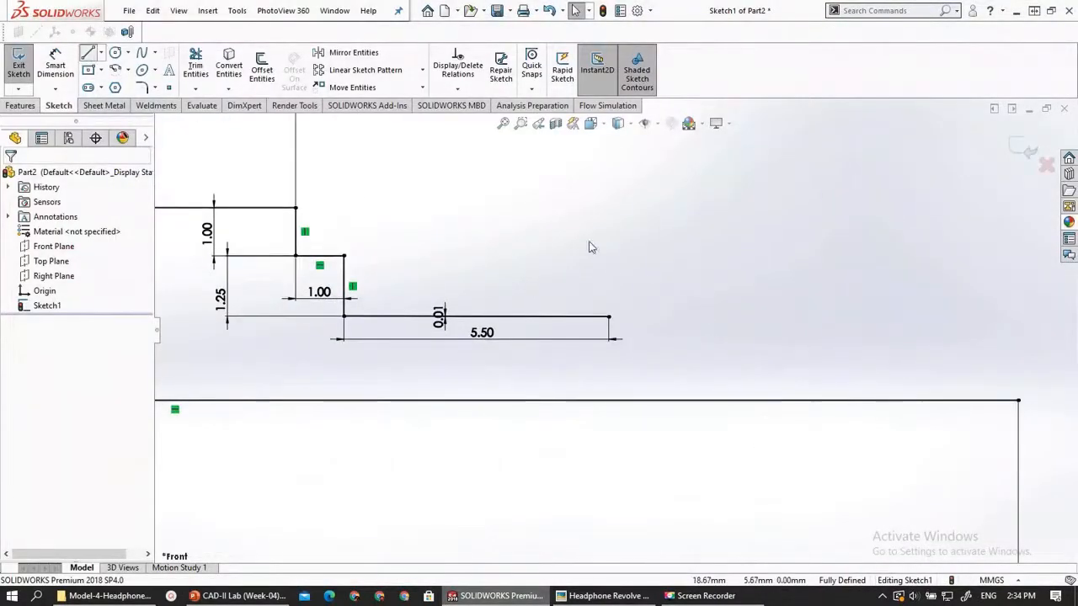
{"action": "left_click", "coordinate": [609, 317]}
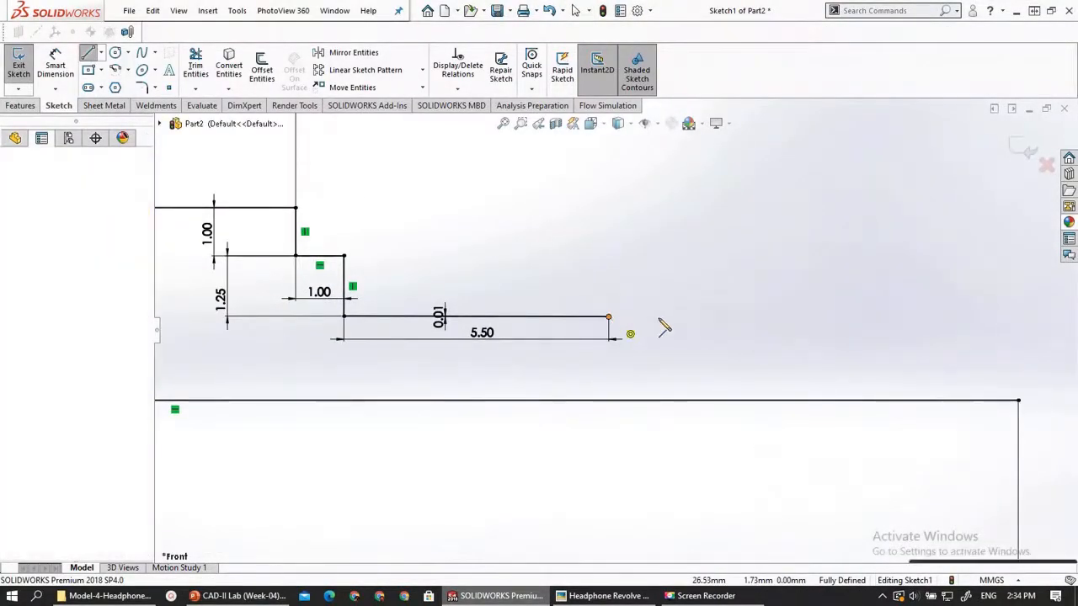
{"action": "left_click", "coordinate": [678, 317]}
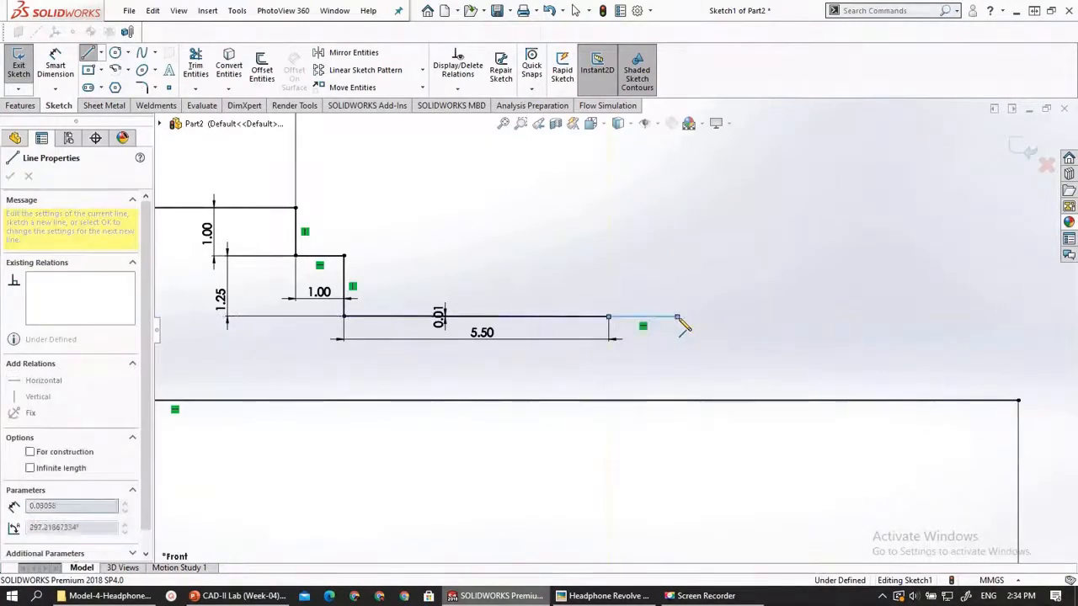
{"action": "key", "text": "Escape"}
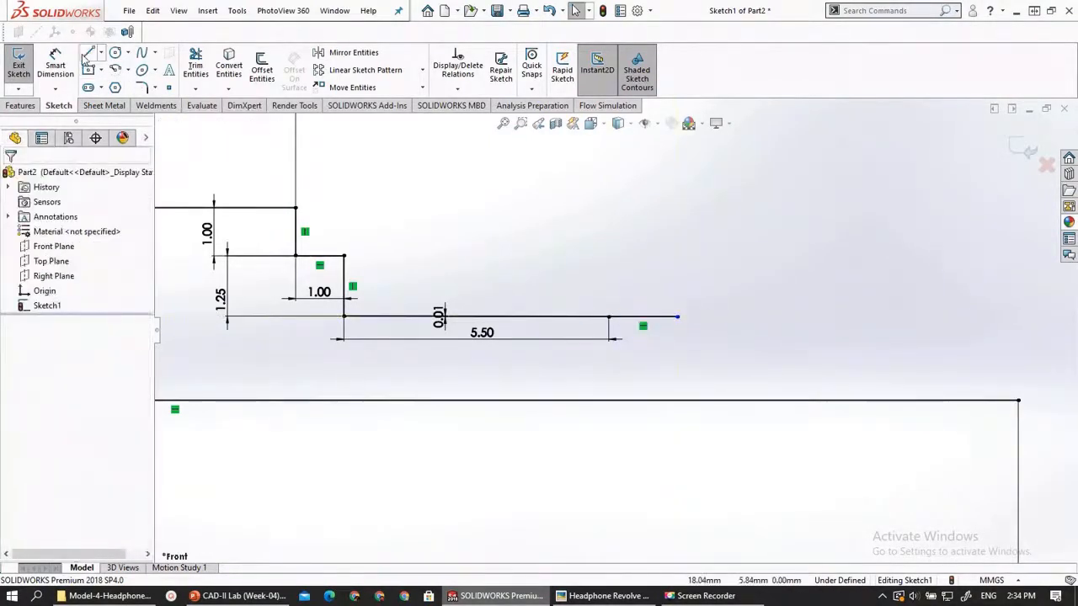
Dimension the new horizontal line's length to 0.70 mm
{"action": "left_click", "coordinate": [647, 318]}
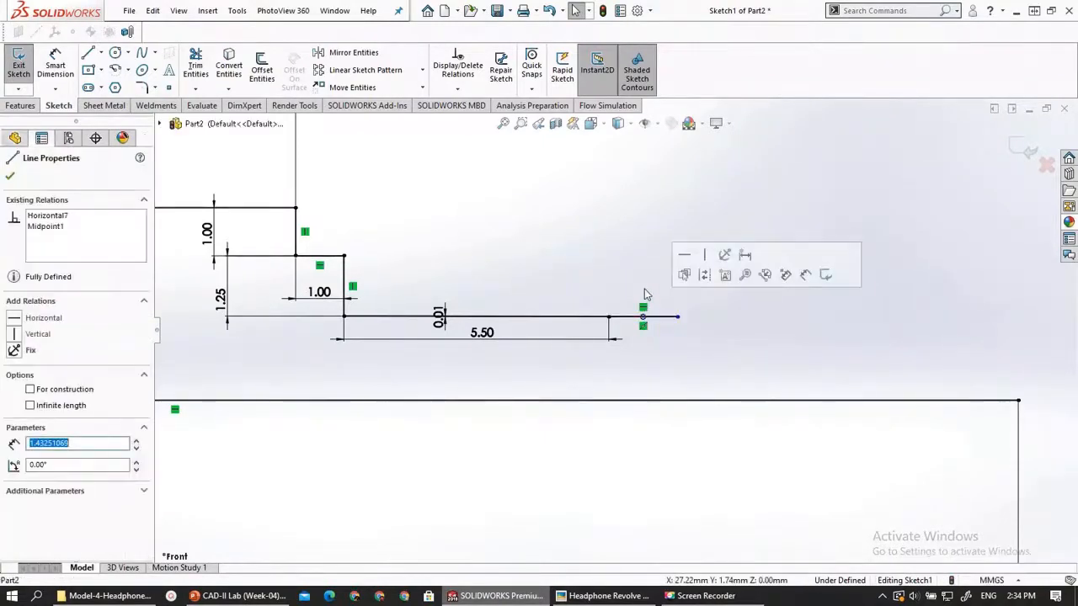
{"action": "left_click", "coordinate": [54, 63]}
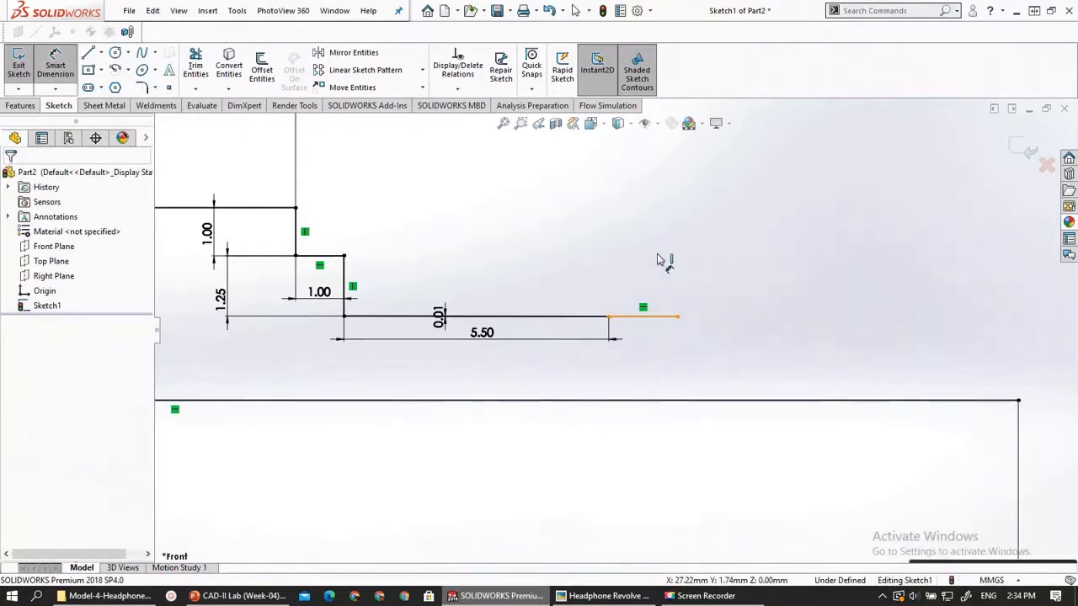
{"action": "left_click", "coordinate": [657, 316]}
{"action": "left_click", "coordinate": [655, 255]}
{"action": "left_click", "coordinate": [655, 260]}
{"action": "type", "text": "0"}
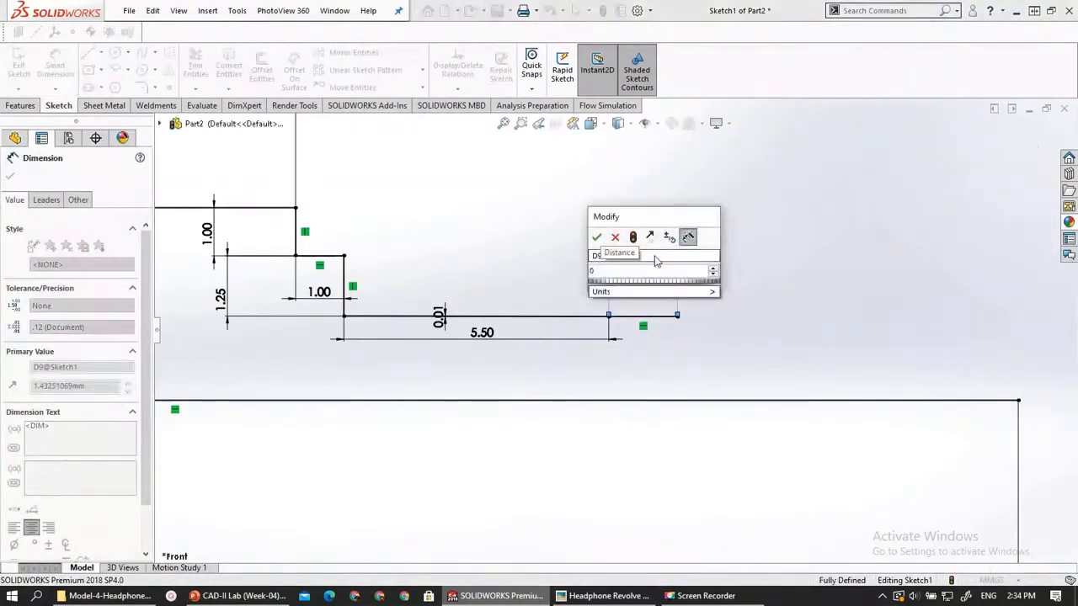
{"action": "type", "text": ".75"}
{"action": "key", "text": "Return"}
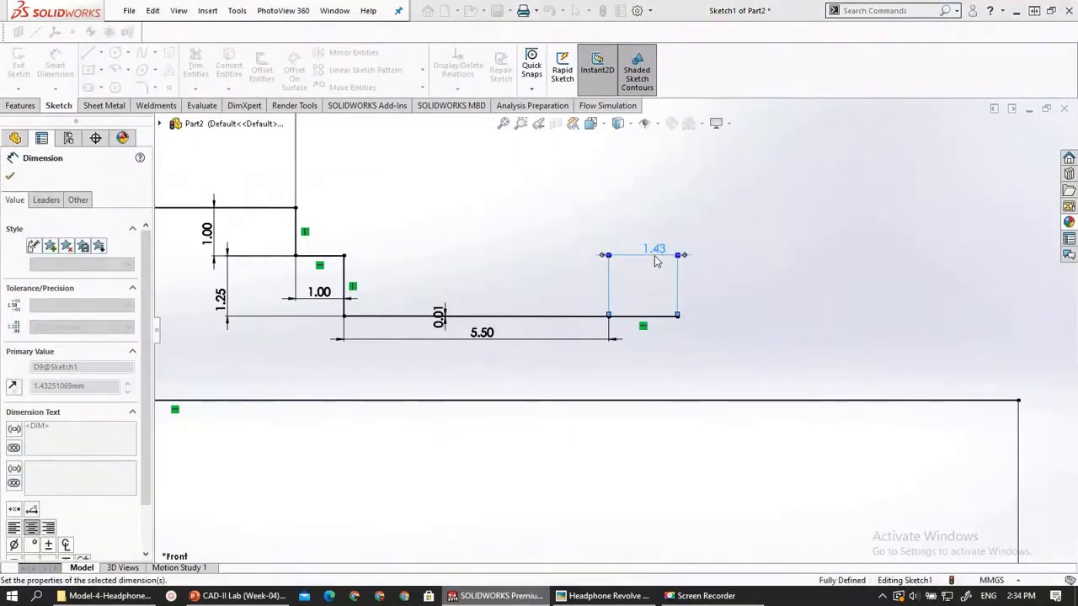
{"action": "key", "text": "Escape"}
Measure the horizontal distance from the upper corner above the origin to the free end of the 0.70 mm line
{"action": "scroll", "coordinate": [654, 296], "scroll_direction": "down", "scroll_amount": 1}
{"action": "scroll", "coordinate": [649, 303], "scroll_direction": "up", "scroll_amount": 8}
{"action": "scroll", "coordinate": [399, 220], "scroll_direction": "up", "scroll_amount": 2}
{"action": "scroll", "coordinate": [340, 188], "scroll_direction": "down", "scroll_amount": 2}
{"action": "left_click", "coordinate": [58, 59]}
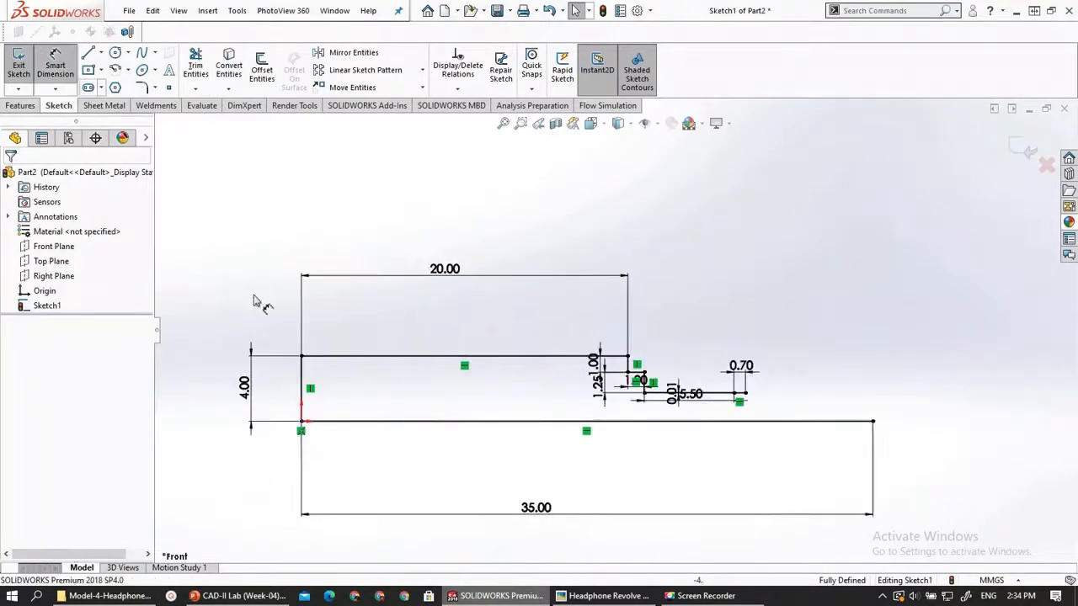
{"action": "left_click", "coordinate": [745, 393]}
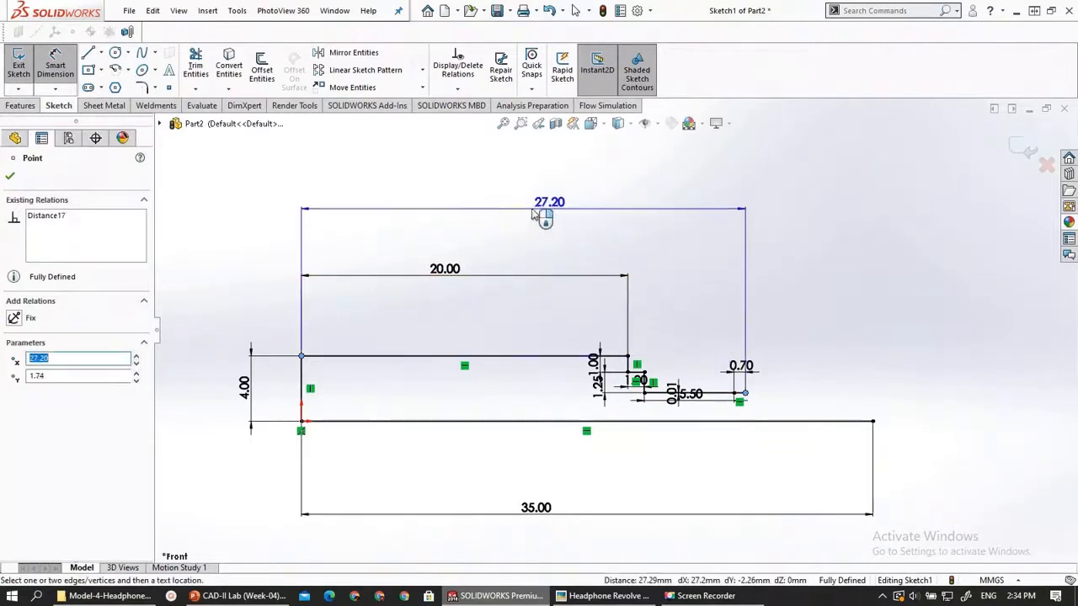
{"action": "key", "text": "Escape"}
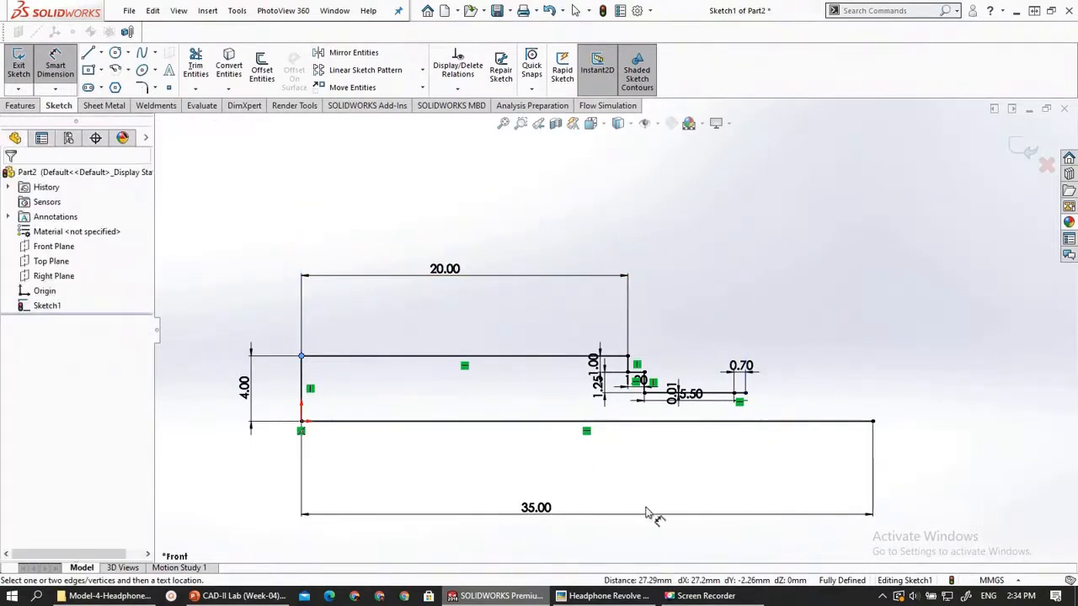
Open Calculator and compute the remaining profile length as 35 - 27.2
{"action": "key", "text": "super"}
{"action": "type", "text": "calc"}
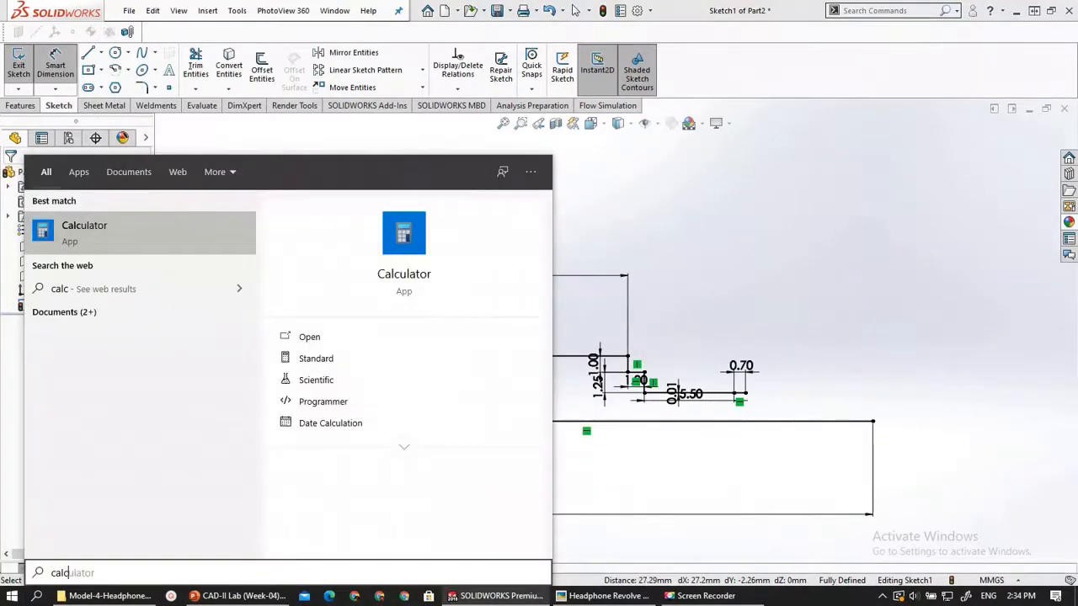
{"action": "key", "text": "Return"}
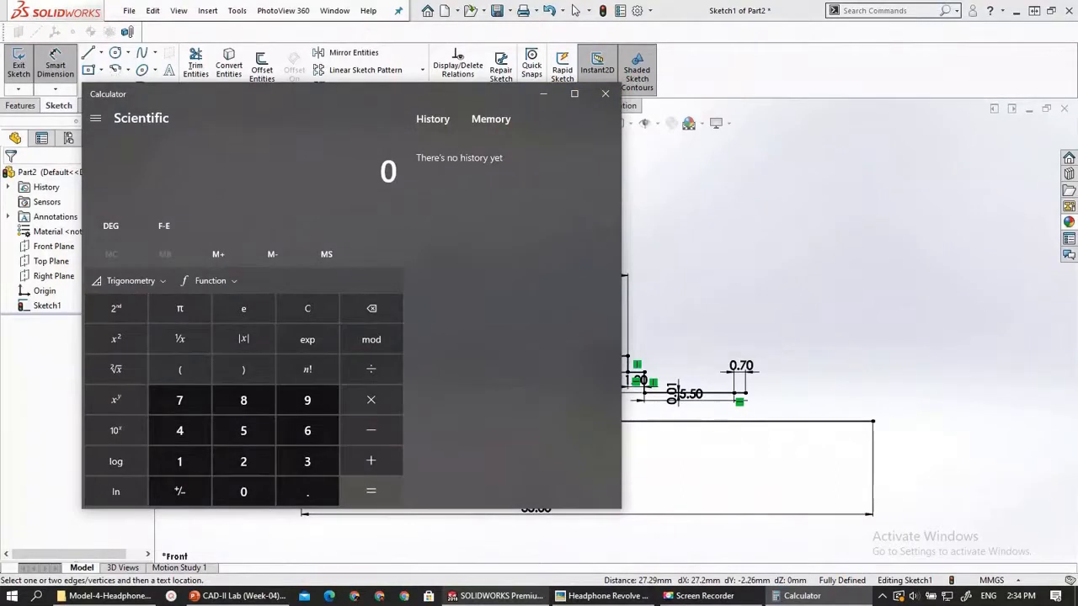
{"action": "type", "text": "35 - 27.2"}
{"action": "key", "text": "Return"}
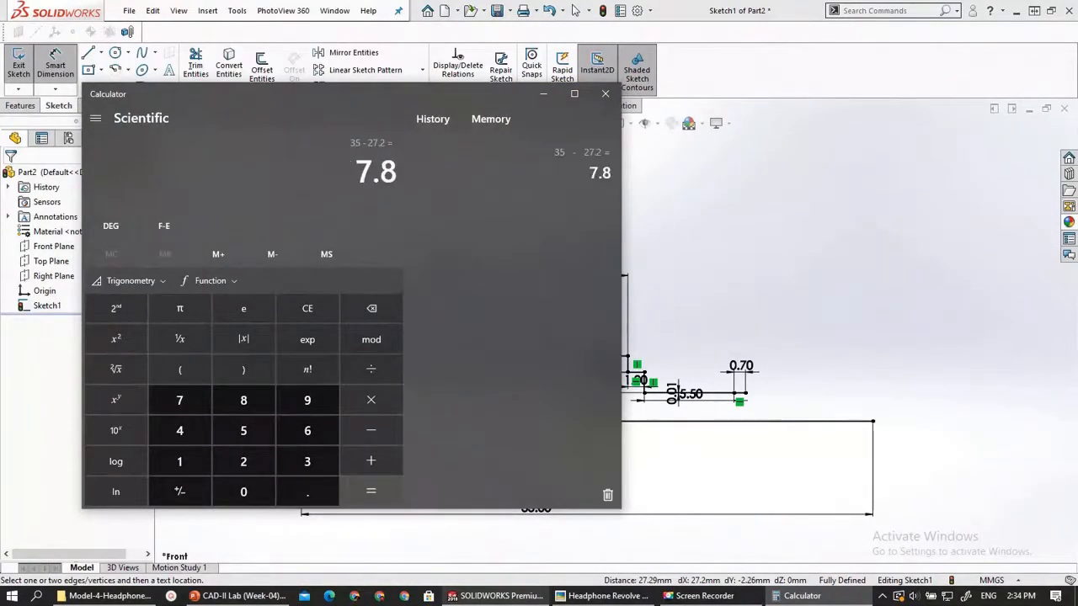
Subtract 5.7 from the current Calculator result, then put Calculator away
{"action": "type", "text": "-"}
{"action": "type", "text": "5."}
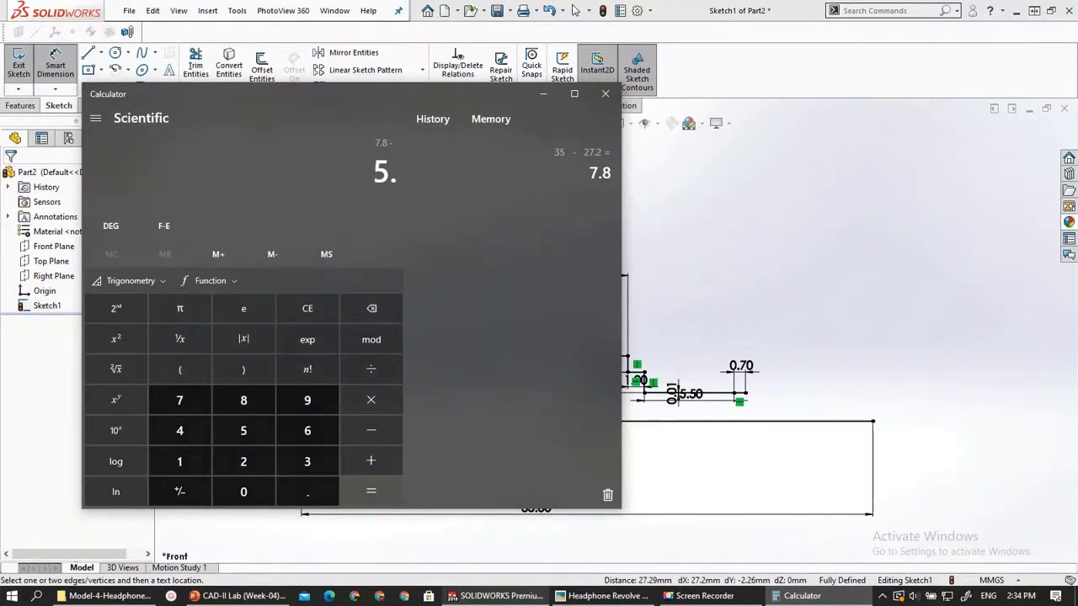
{"action": "type", "text": "7"}
{"action": "key", "text": "Return"}
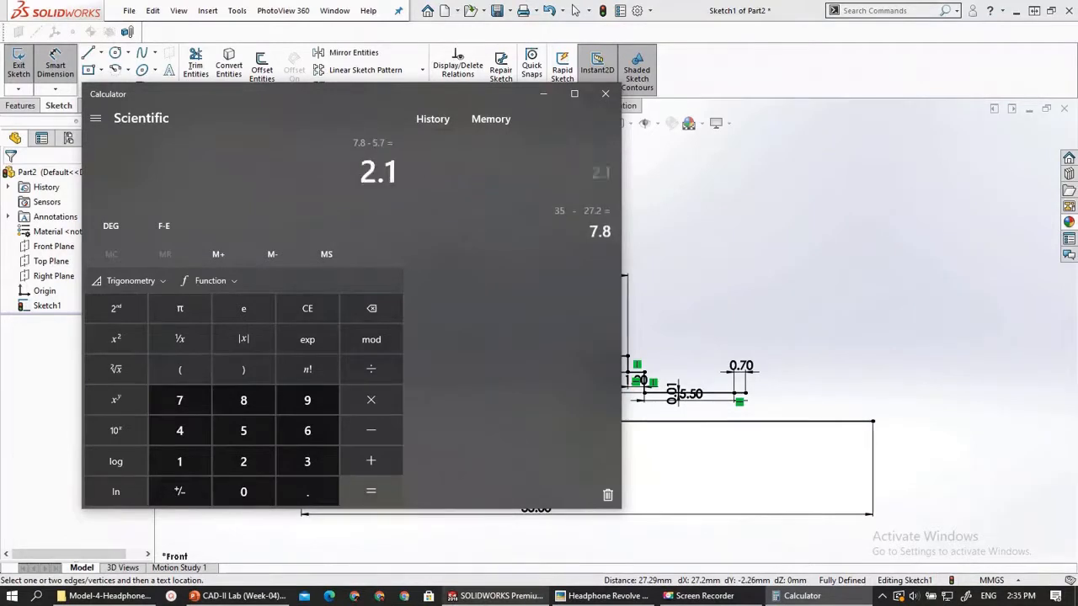
{"action": "left_click", "coordinate": [543, 94]}
Draw a horizontal line about 2.17 mm long from the free end of the 0.70 mm line
{"action": "scroll", "coordinate": [870, 414], "scroll_direction": "down", "scroll_amount": 4}
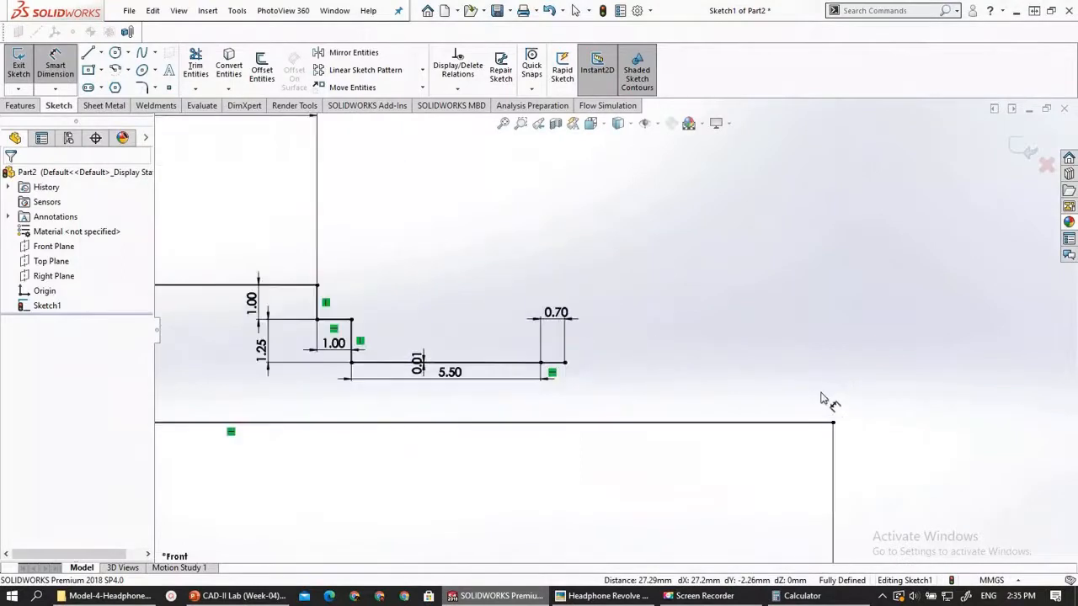
{"action": "left_click", "coordinate": [87, 53]}
{"action": "left_click", "coordinate": [570, 366]}
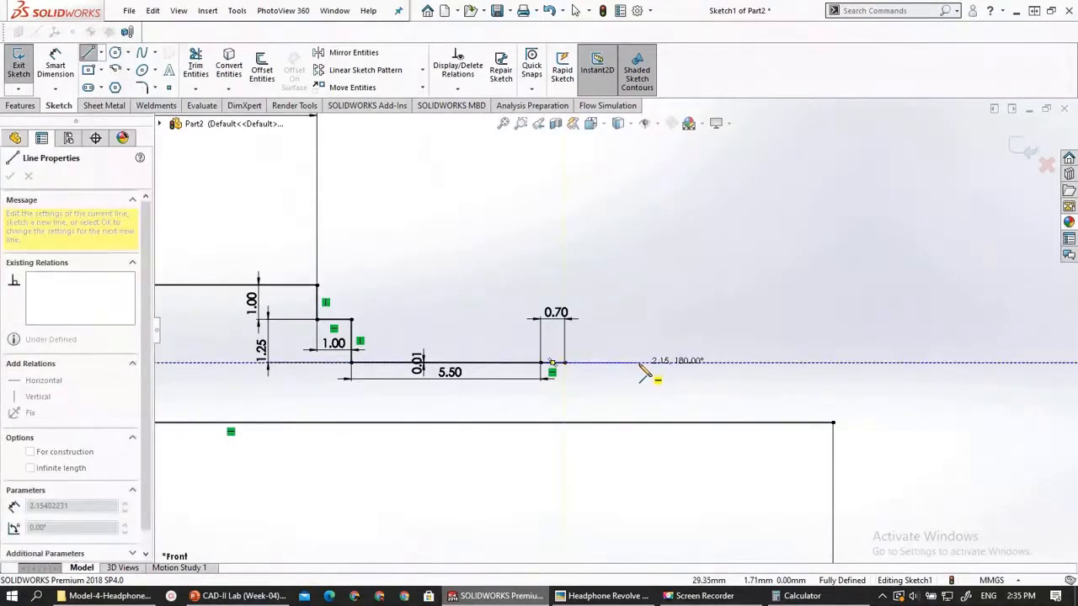
{"action": "left_click", "coordinate": [640, 363]}
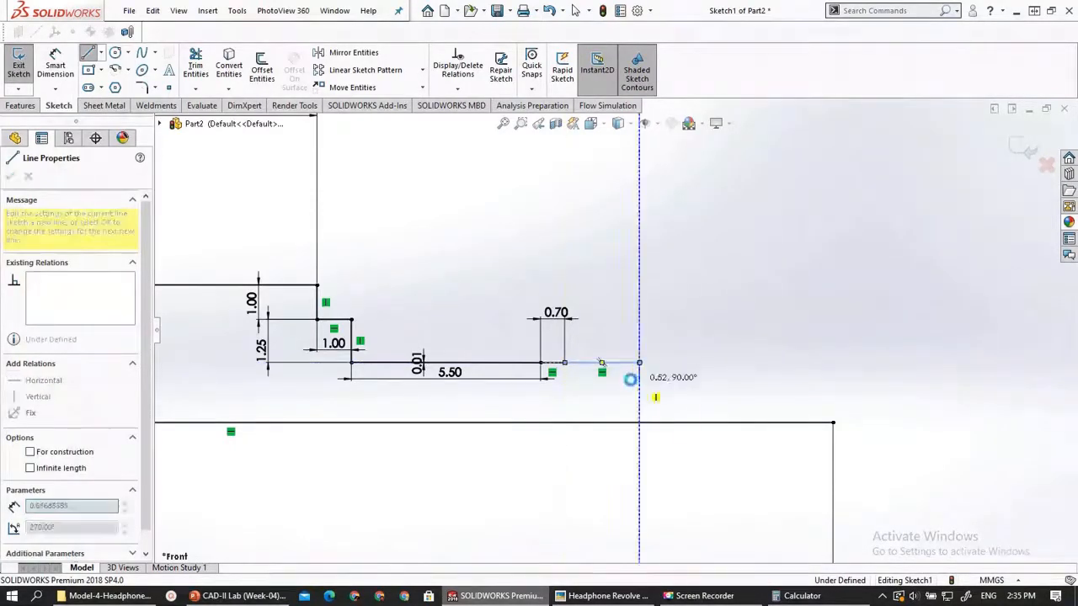
{"action": "key", "text": "Escape"}
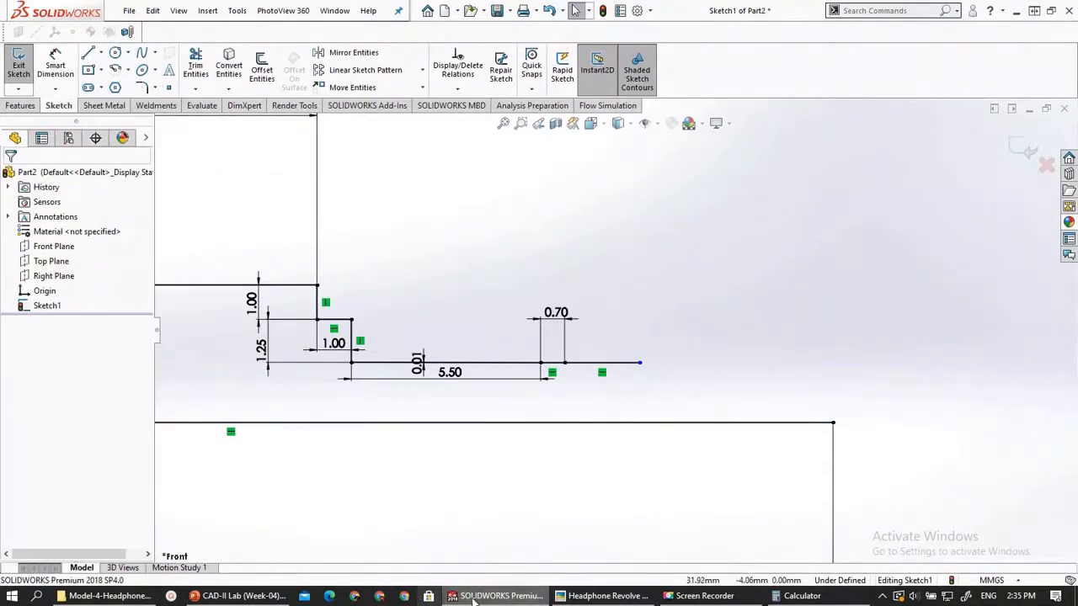
Switch to the PowerPoint jack drawing and add its tip-side lengths in Calculator as 4 + 0.4 + 0.7 + 0.2 + 0.4
{"action": "left_click", "coordinate": [240, 595]}
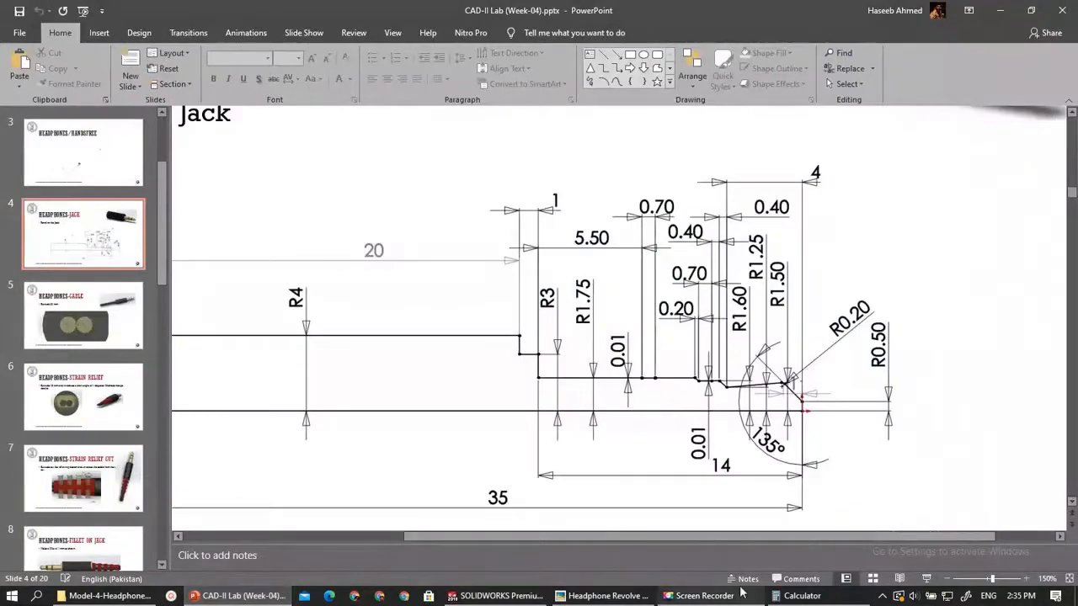
{"action": "left_click", "coordinate": [802, 596]}
{"action": "left_click_drag", "start_coordinate": [391, 93], "coordinate": [340, 93]}
{"action": "type", "text": "4"}
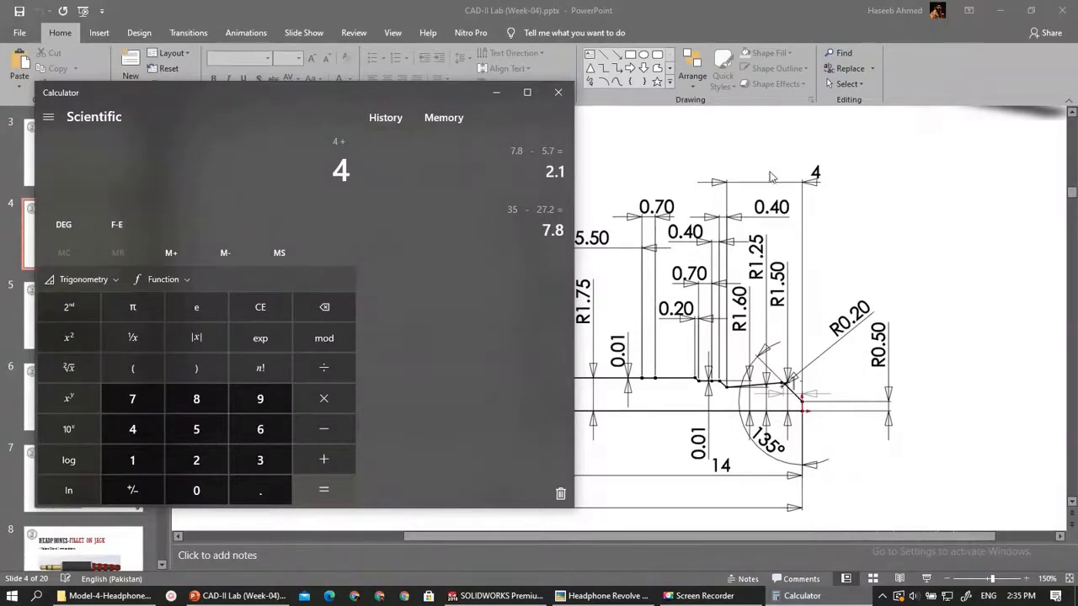
{"action": "key", "text": "Delete"}
{"action": "type", "text": ".4"}
{"action": "key", "text": "plus"}
{"action": "key", "text": "plus"}
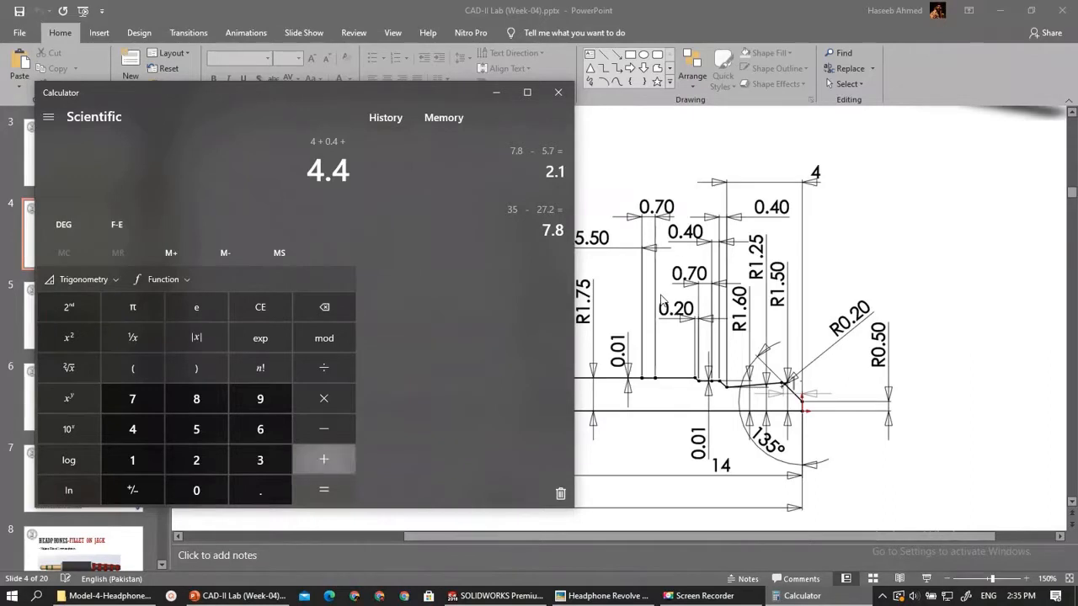
{"action": "type", "text": "0.7"}
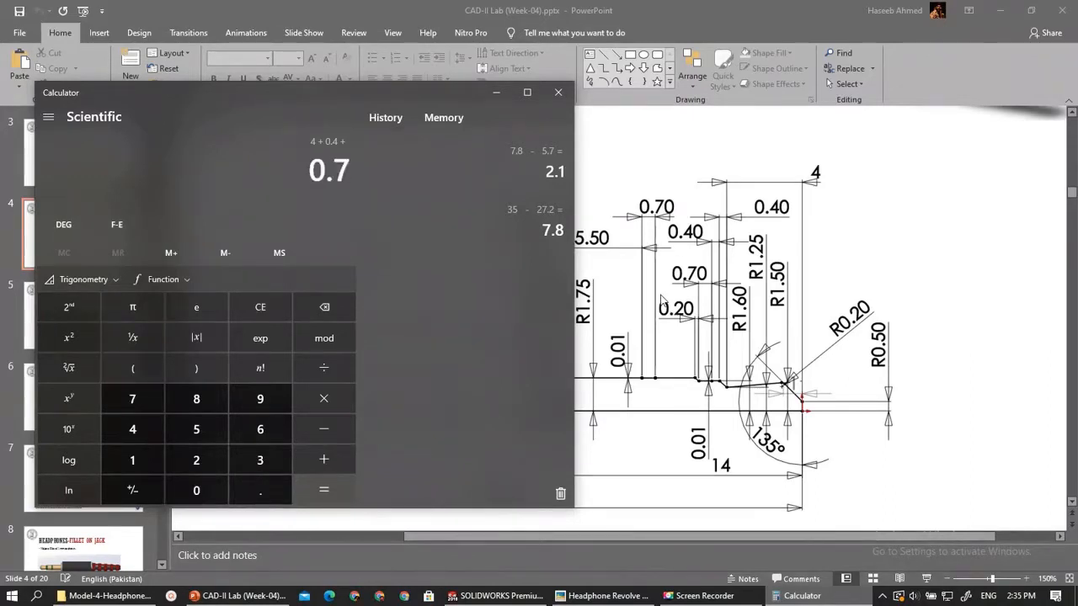
{"action": "key", "text": "plus"}
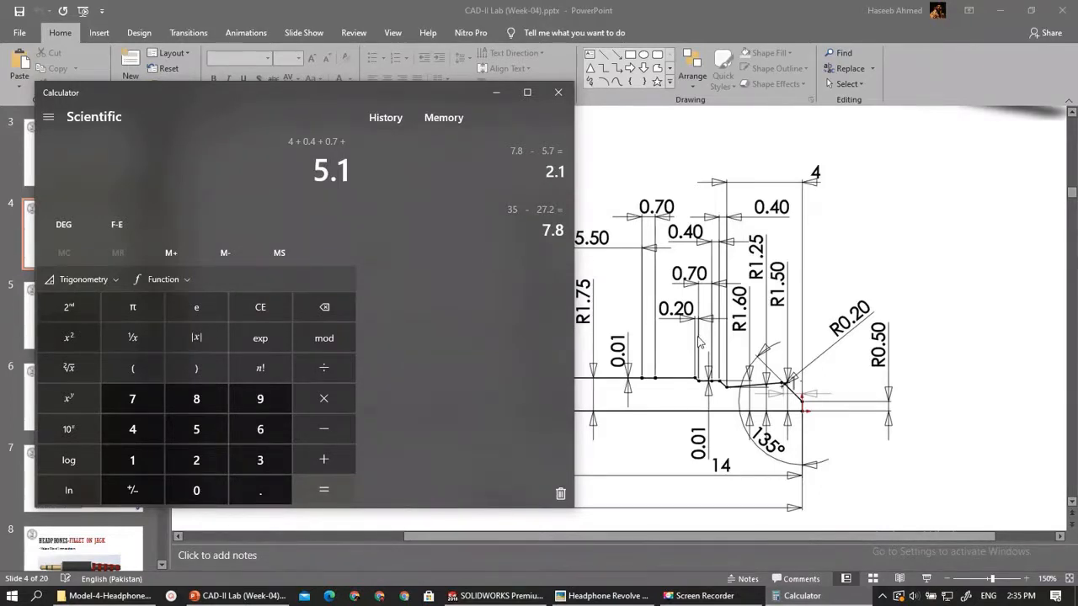
{"action": "type", "text": "0.2"}
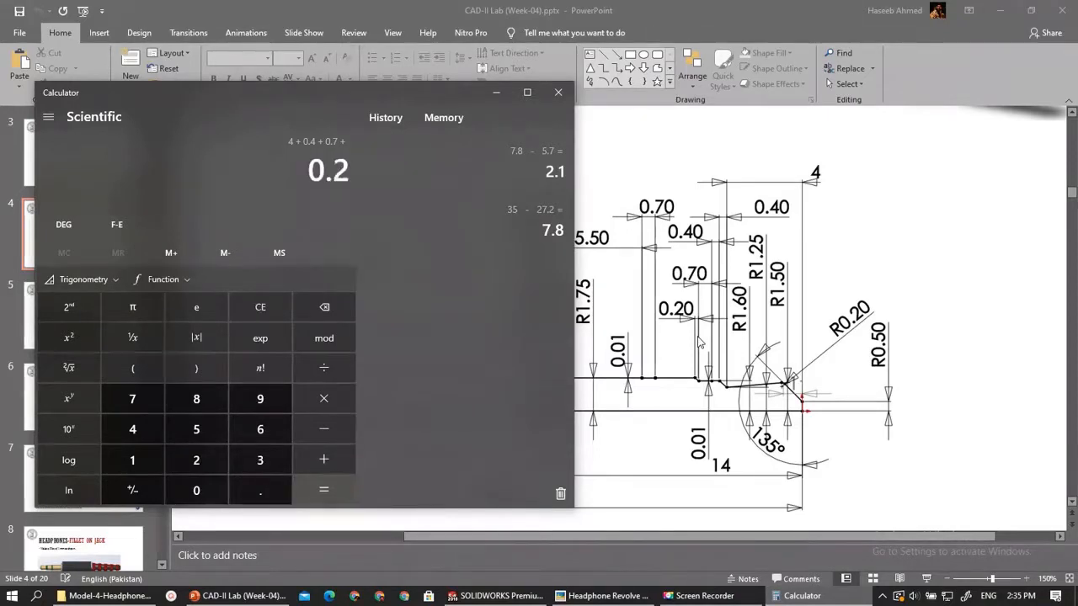
{"action": "key", "text": "plus"}
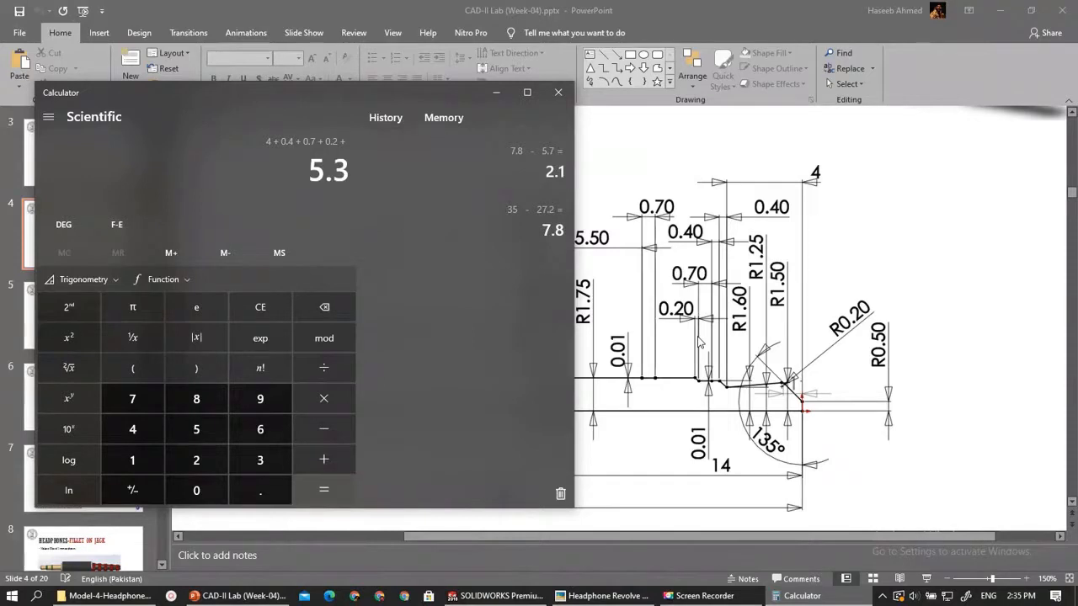
{"action": "type", "text": "0.4"}
{"action": "key", "text": "Return"}
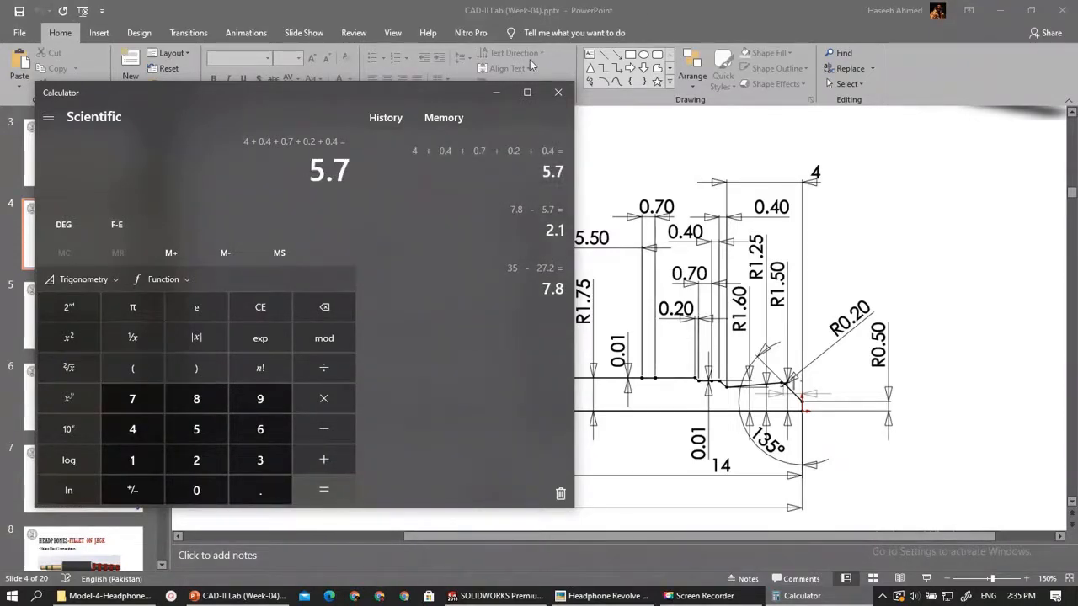
{"action": "left_click", "coordinate": [506, 95]}
Close the Headphone Revolve image viewer window
{"action": "key", "text": "alt+Tab"}
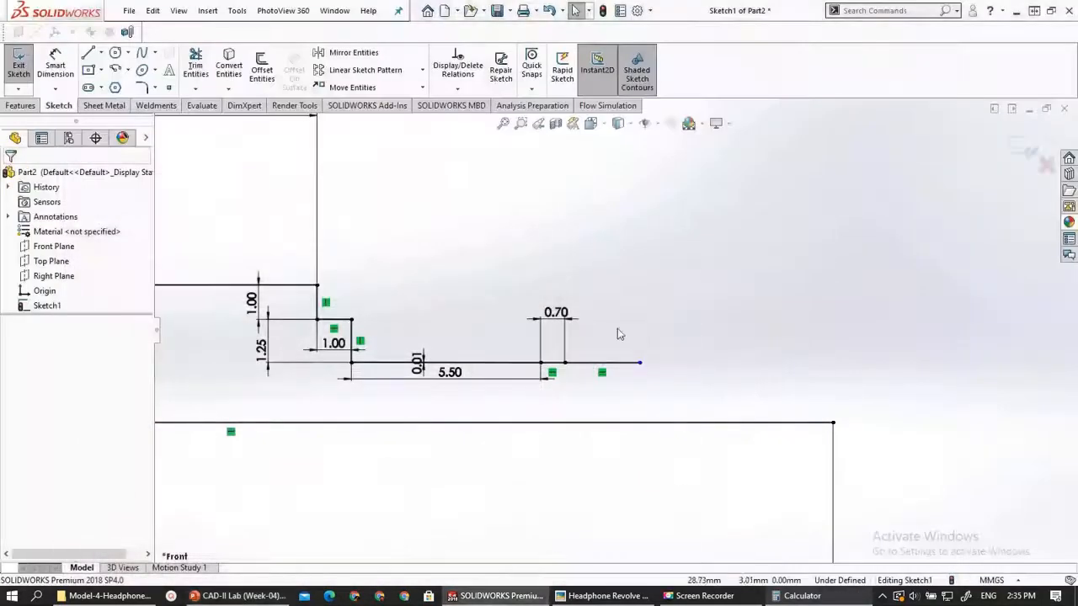
{"action": "left_click", "coordinate": [54, 67]}
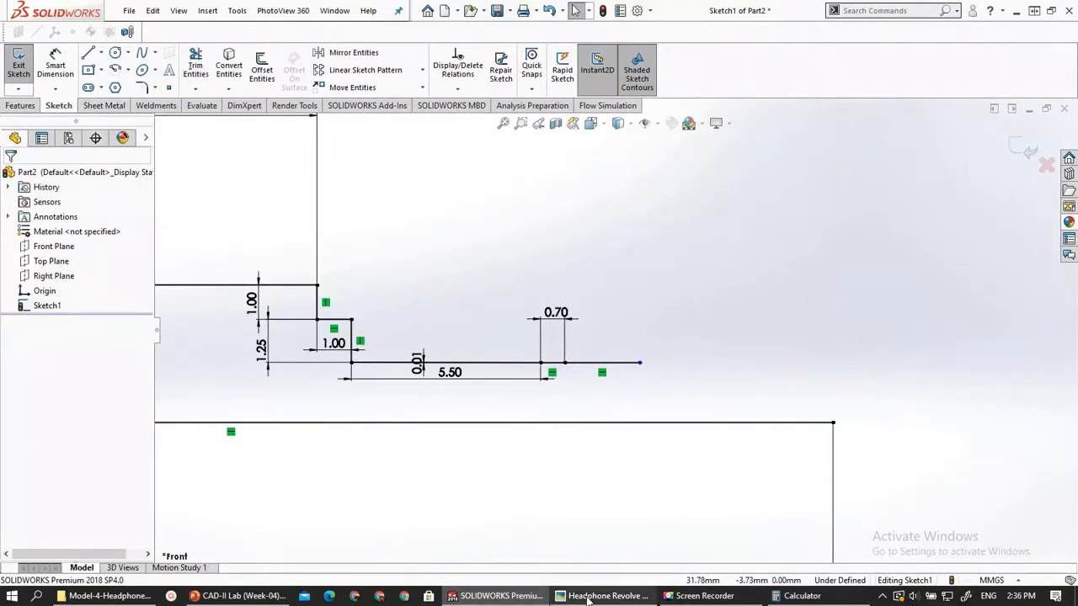
{"action": "left_click", "coordinate": [240, 596]}
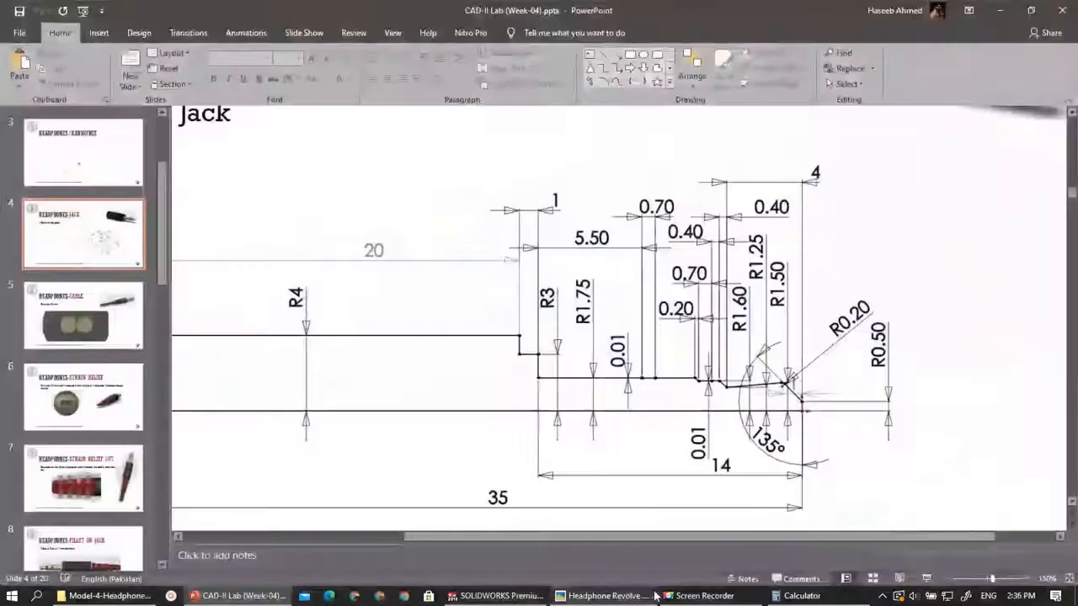
{"action": "left_click", "coordinate": [647, 596]}
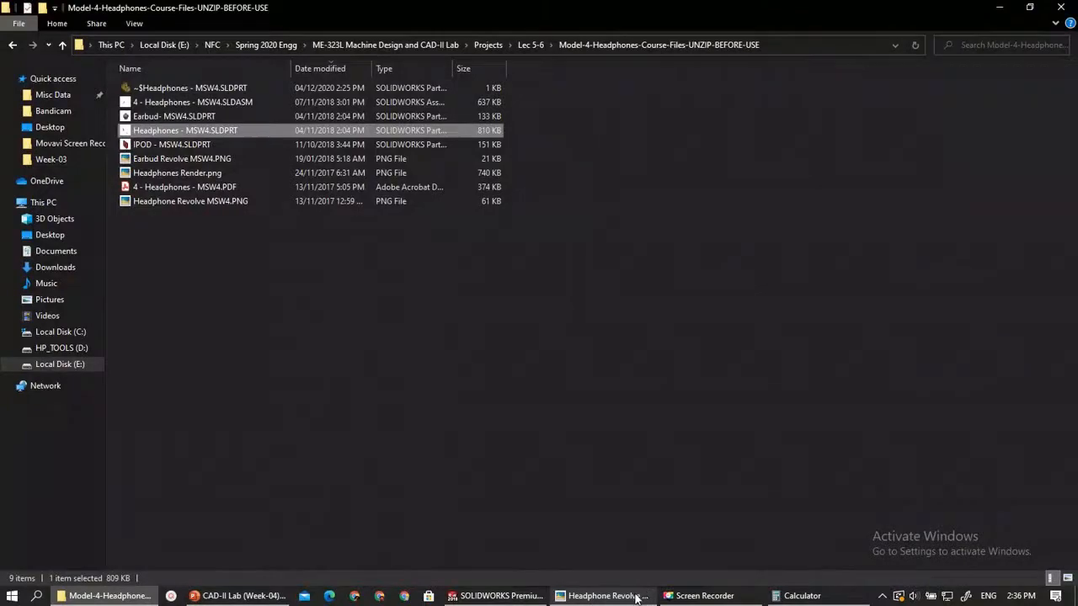
{"action": "left_click", "coordinate": [636, 597]}
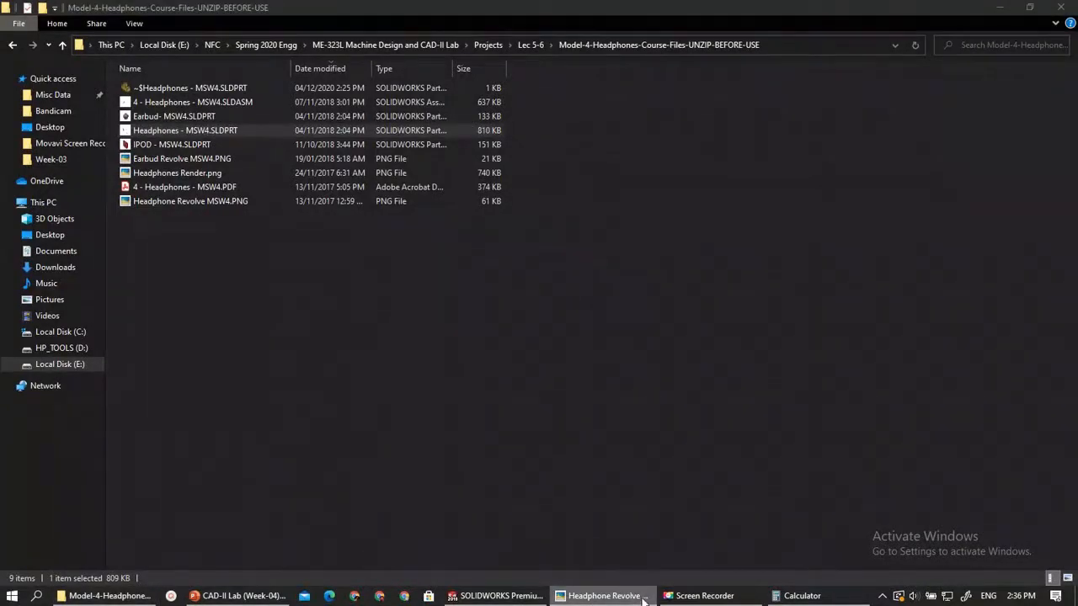
{"action": "right_click", "coordinate": [638, 596]}
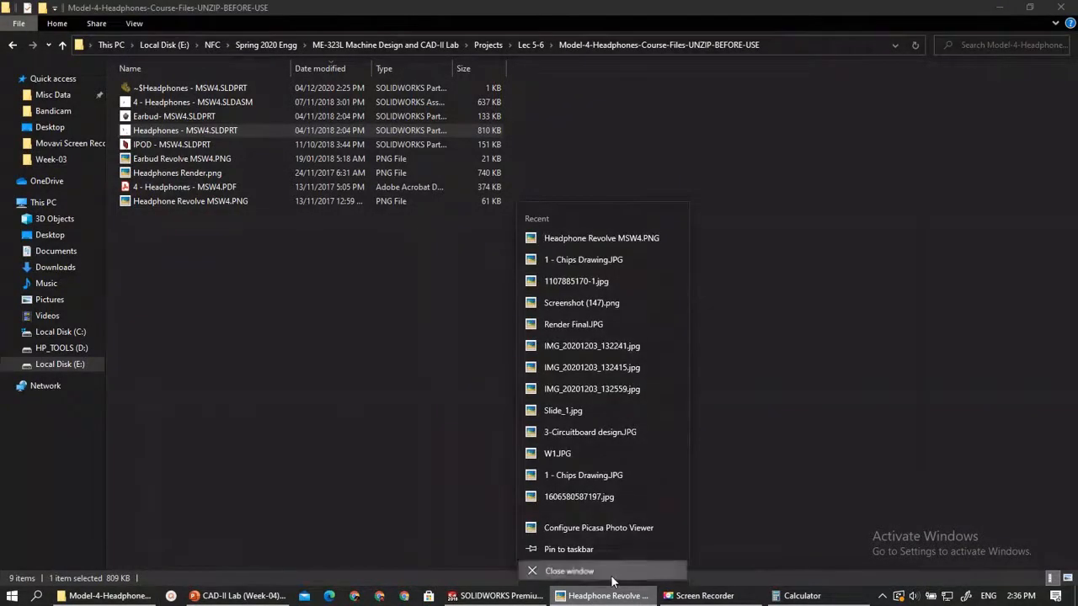
{"action": "left_click", "coordinate": [581, 572]}
Switch to PowerPoint and examine the jack drawing's profile and dimensions from the 5.50 segment to the tip
{"action": "left_click", "coordinate": [240, 596]}
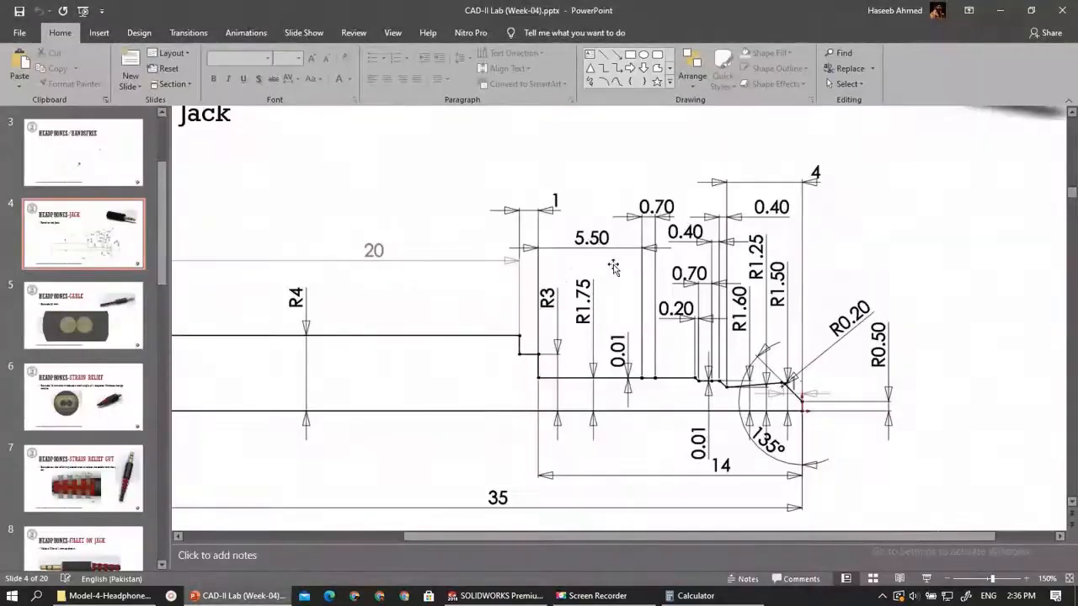
{"action": "scroll", "coordinate": [685, 267], "scroll_direction": "up", "scroll_amount": 5, "text": "ctrl"}
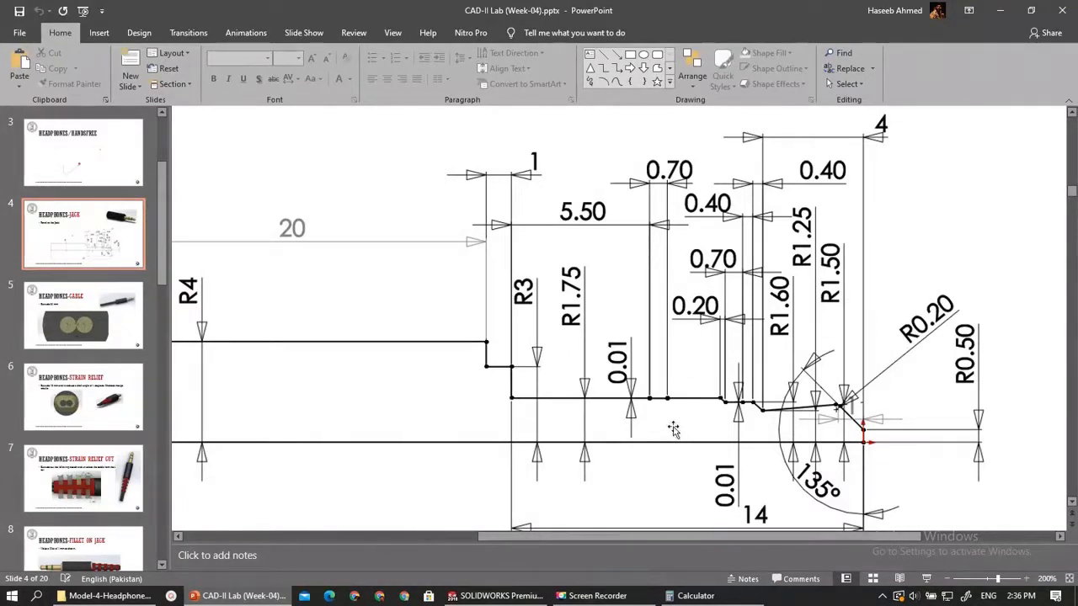
{"action": "scroll", "coordinate": [674, 429], "scroll_direction": "down", "scroll_amount": 1}
{"action": "scroll", "coordinate": [876, 465], "scroll_direction": "up", "scroll_amount": 5, "text": "ctrl"}
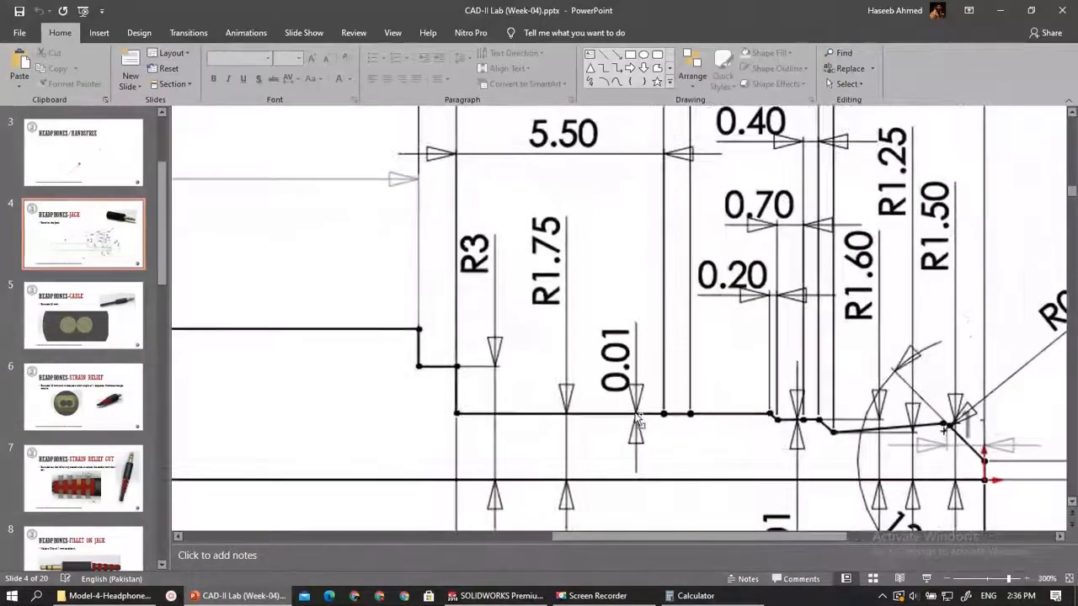
{"action": "scroll", "coordinate": [875, 465], "scroll_direction": "down", "scroll_amount": 5, "text": "ctrl"}
{"action": "scroll", "coordinate": [955, 438], "scroll_direction": "up", "scroll_amount": 5, "text": "ctrl"}
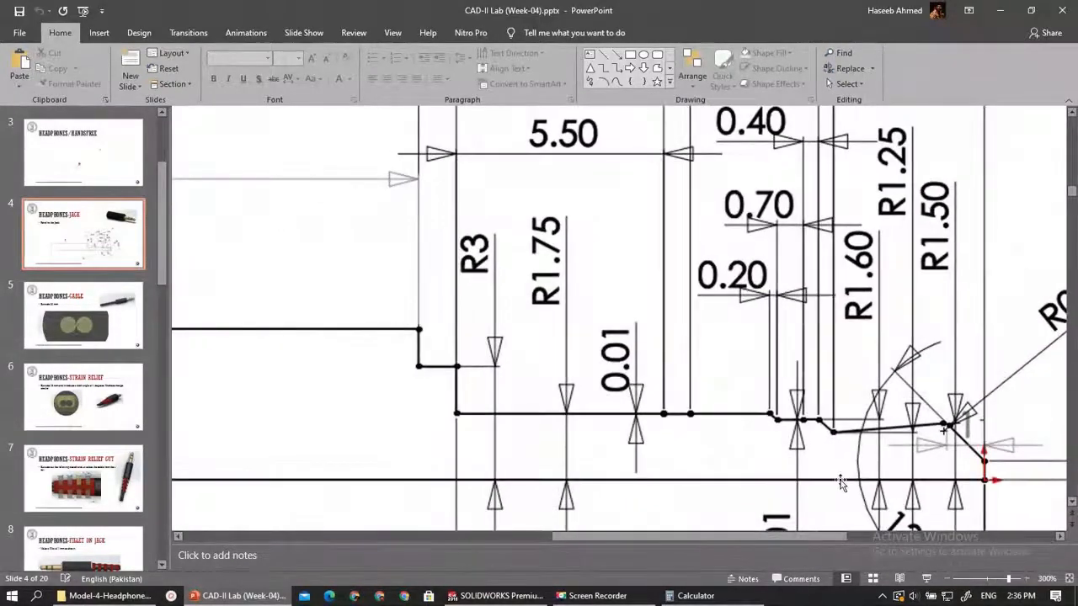
{"action": "scroll", "coordinate": [773, 450], "scroll_direction": "up", "scroll_amount": 5, "text": "ctrl"}
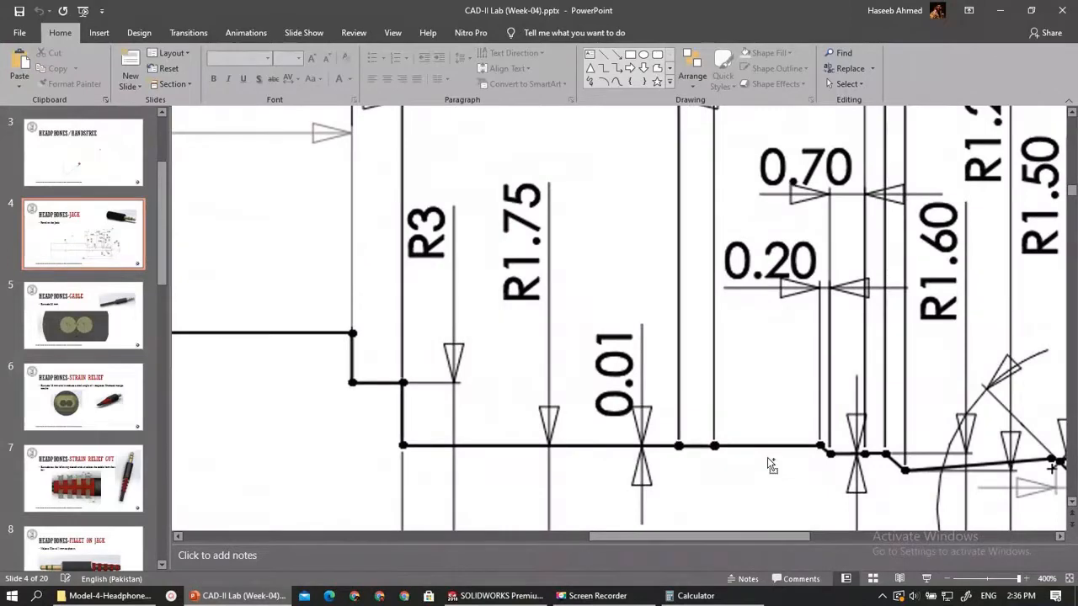
{"action": "scroll", "coordinate": [767, 457], "scroll_direction": "down", "scroll_amount": 10, "text": "ctrl"}
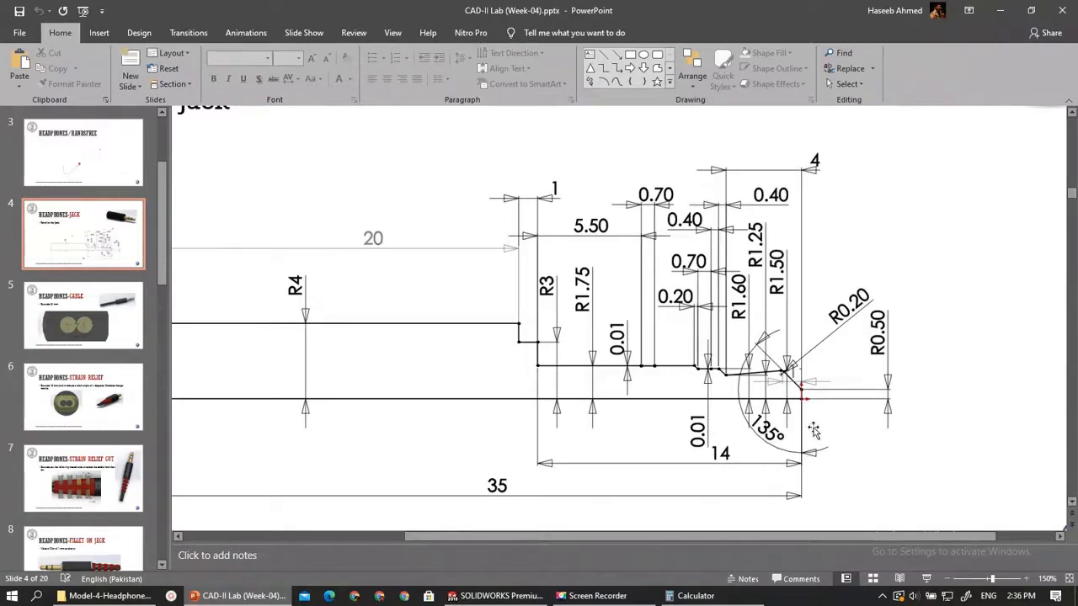
{"action": "scroll", "coordinate": [813, 426], "scroll_direction": "up", "scroll_amount": 3, "text": "ctrl"}
{"action": "scroll", "coordinate": [855, 438], "scroll_direction": "up", "scroll_amount": 3, "text": "ctrl"}
{"action": "scroll", "coordinate": [867, 438], "scroll_direction": "down", "scroll_amount": 3, "text": "ctrl"}
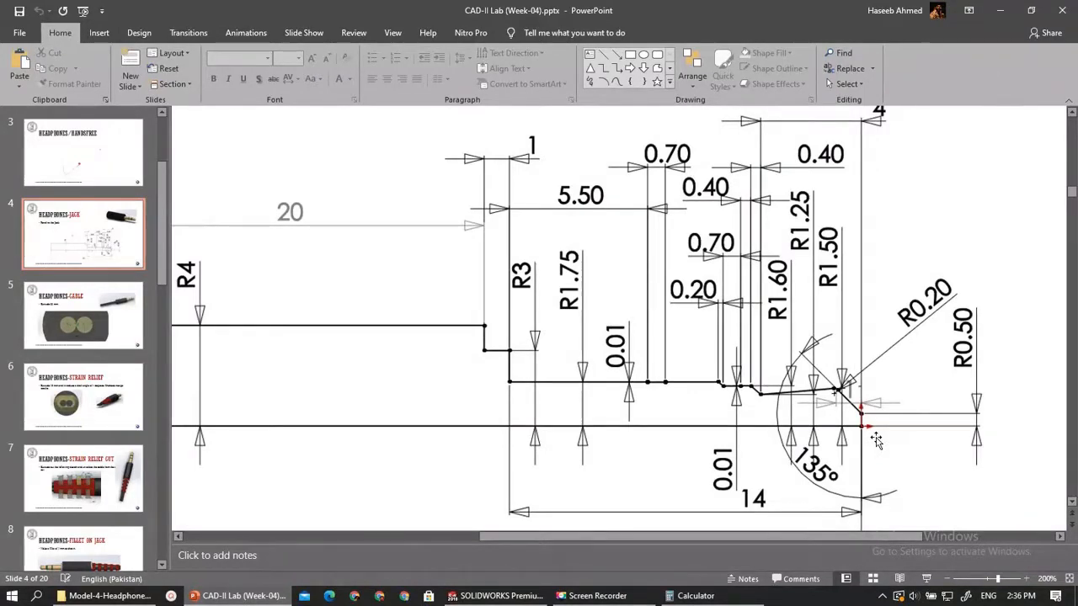
{"action": "scroll", "coordinate": [760, 411], "scroll_direction": "up", "scroll_amount": 5, "text": "ctrl"}
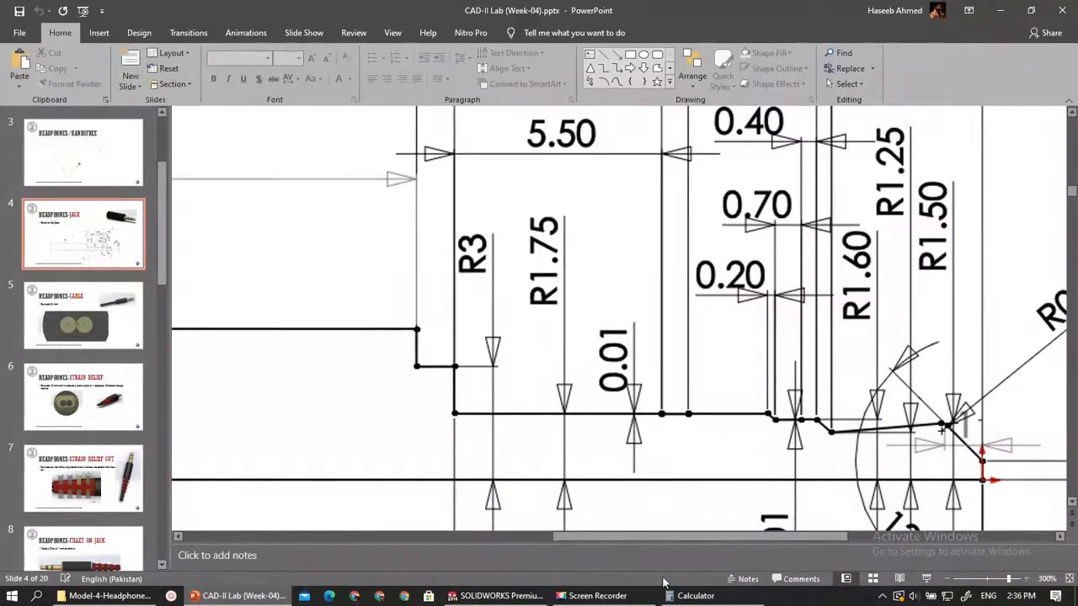
Switch back to SOLIDWORKS and dimension the new horizontal line's length to 2.1 mm
{"action": "left_click", "coordinate": [506, 595]}
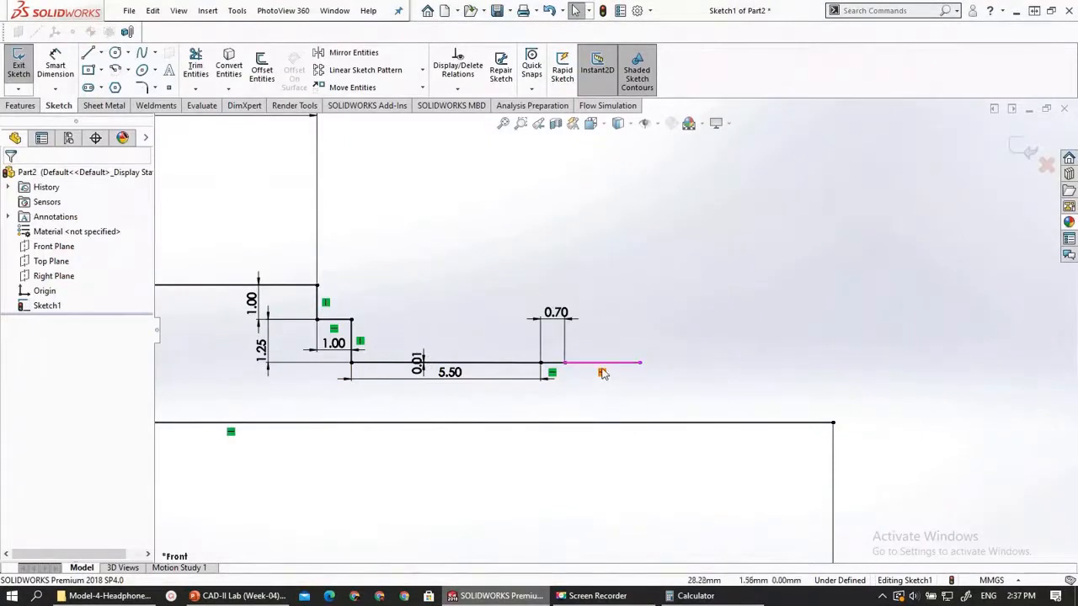
{"action": "left_click", "coordinate": [54, 67]}
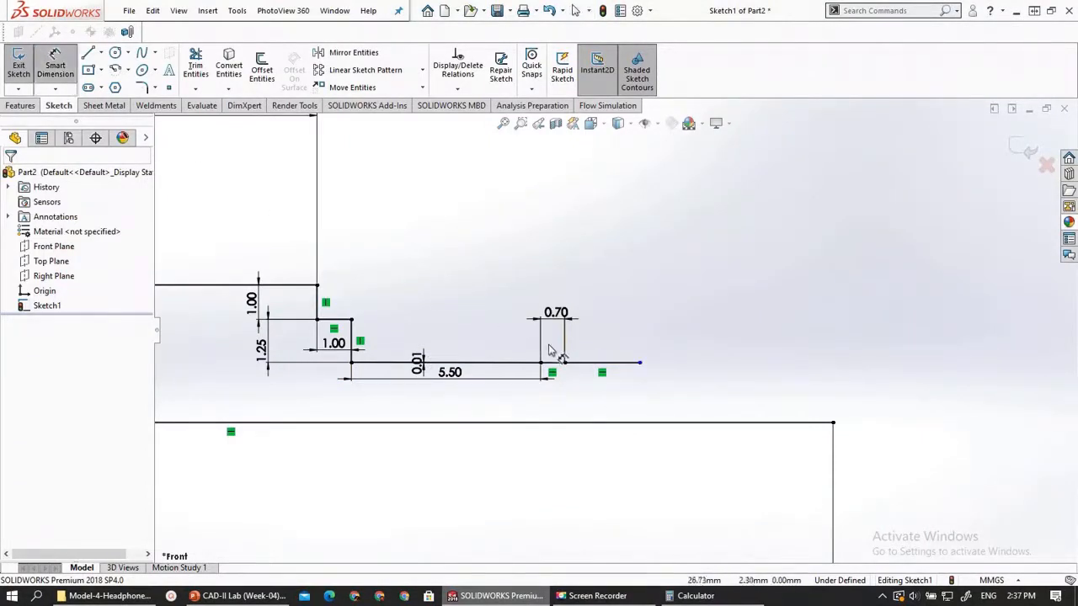
{"action": "left_click", "coordinate": [596, 363]}
{"action": "left_click", "coordinate": [594, 399]}
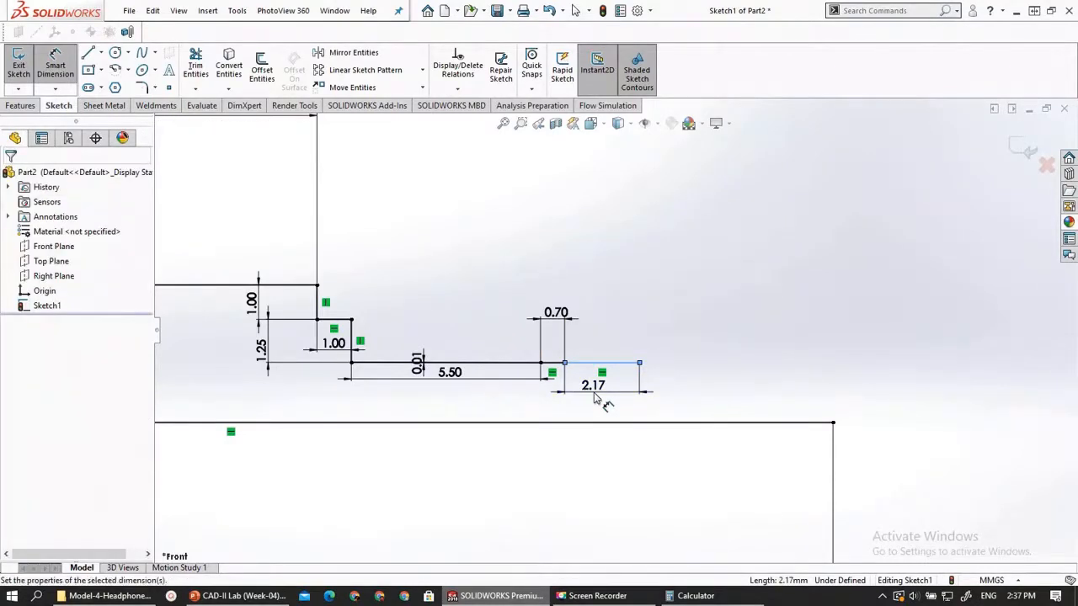
{"action": "type", "text": "2.1"}
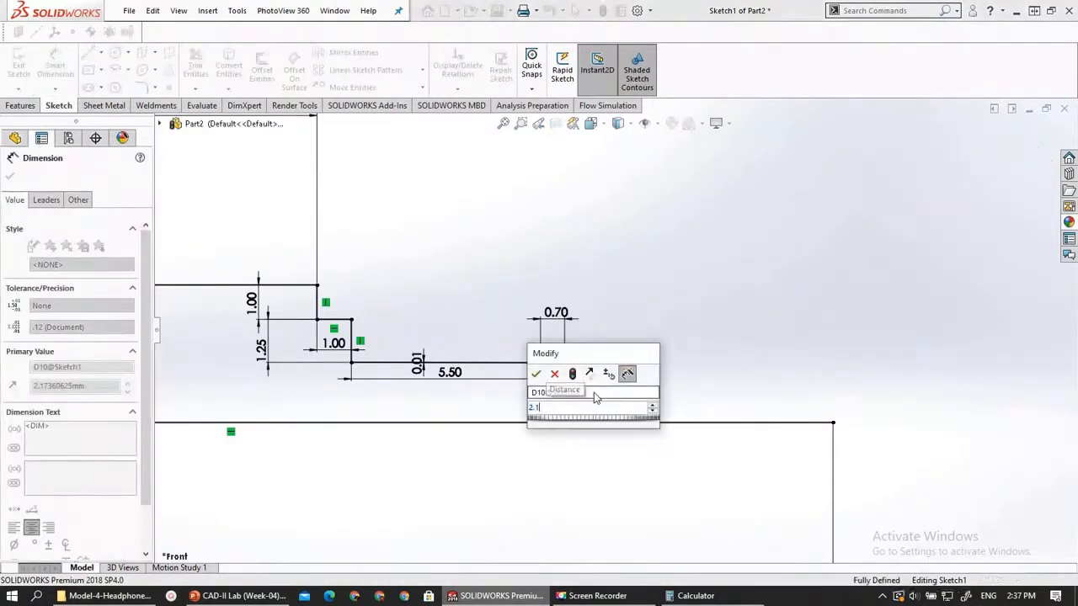
{"action": "key", "text": "Return"}
{"action": "key", "text": "Escape"}
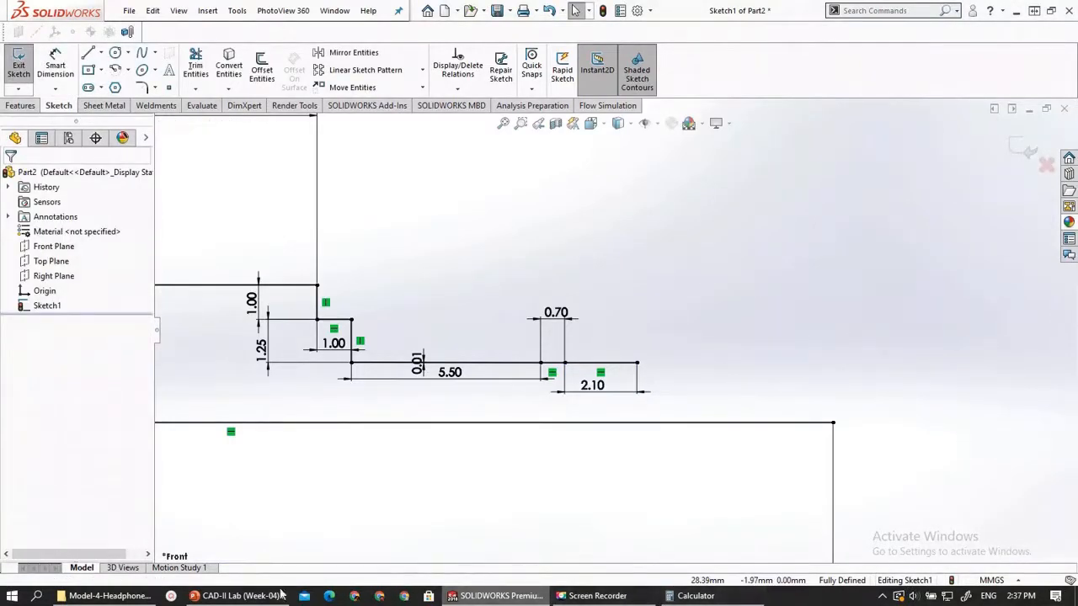
Switch to PowerPoint and examine the jack drawing's tip-side lengths, radii, 135° angle and R0.50 end height
{"action": "left_click", "coordinate": [240, 595]}
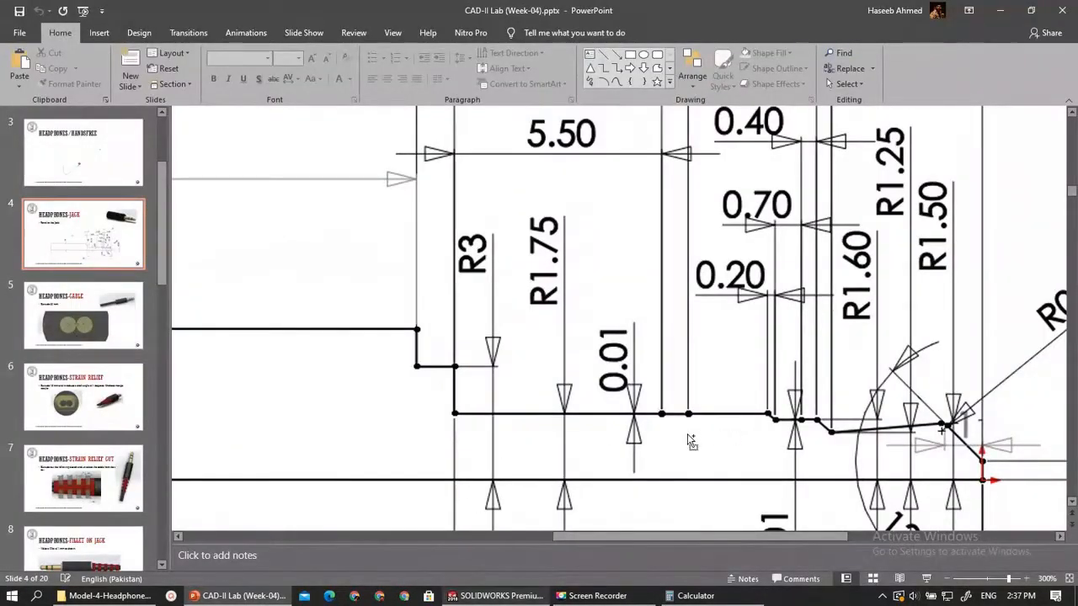
{"action": "scroll", "coordinate": [693, 443], "scroll_direction": "down", "scroll_amount": 1, "text": "ctrl"}
{"action": "scroll", "coordinate": [747, 399], "scroll_direction": "up", "scroll_amount": 1, "text": "ctrl"}
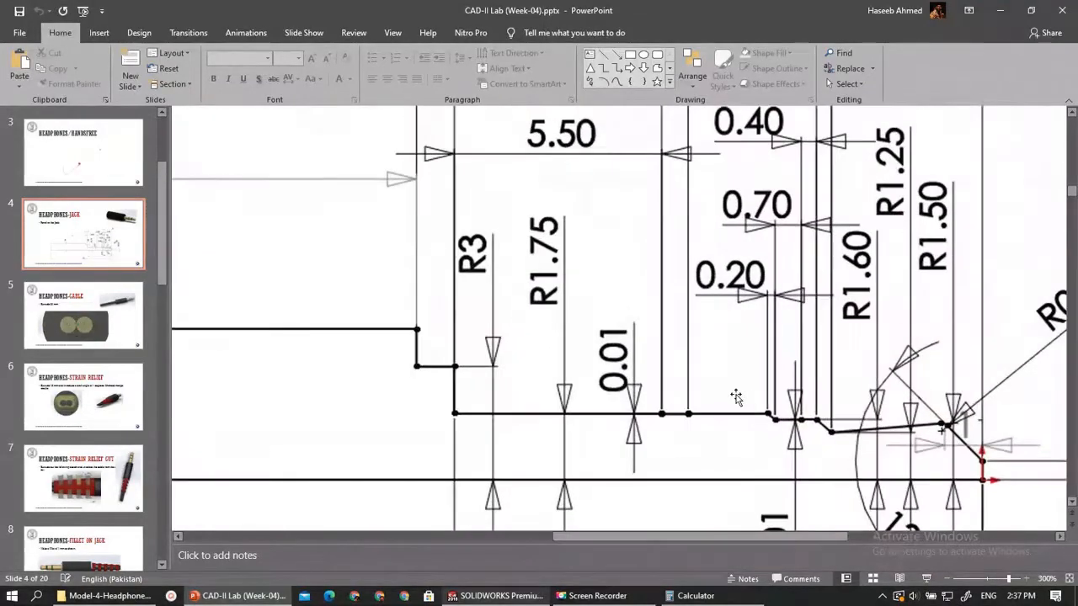
{"action": "scroll", "coordinate": [749, 399], "scroll_direction": "down", "scroll_amount": 1, "text": "ctrl"}
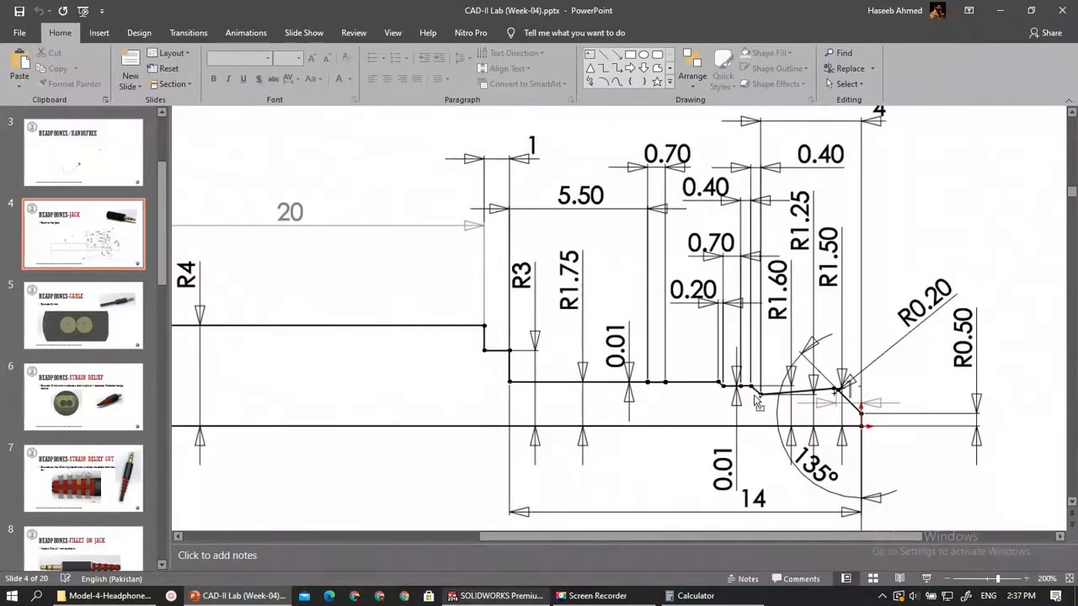
{"action": "scroll", "coordinate": [757, 404], "scroll_direction": "up", "scroll_amount": 1, "text": "ctrl"}
{"action": "scroll", "coordinate": [762, 412], "scroll_direction": "down", "scroll_amount": 1, "text": "ctrl"}
{"action": "scroll", "coordinate": [762, 414], "scroll_direction": "up", "scroll_amount": 1, "text": "ctrl"}
{"action": "scroll", "coordinate": [766, 421], "scroll_direction": "down", "scroll_amount": 1, "text": "ctrl"}
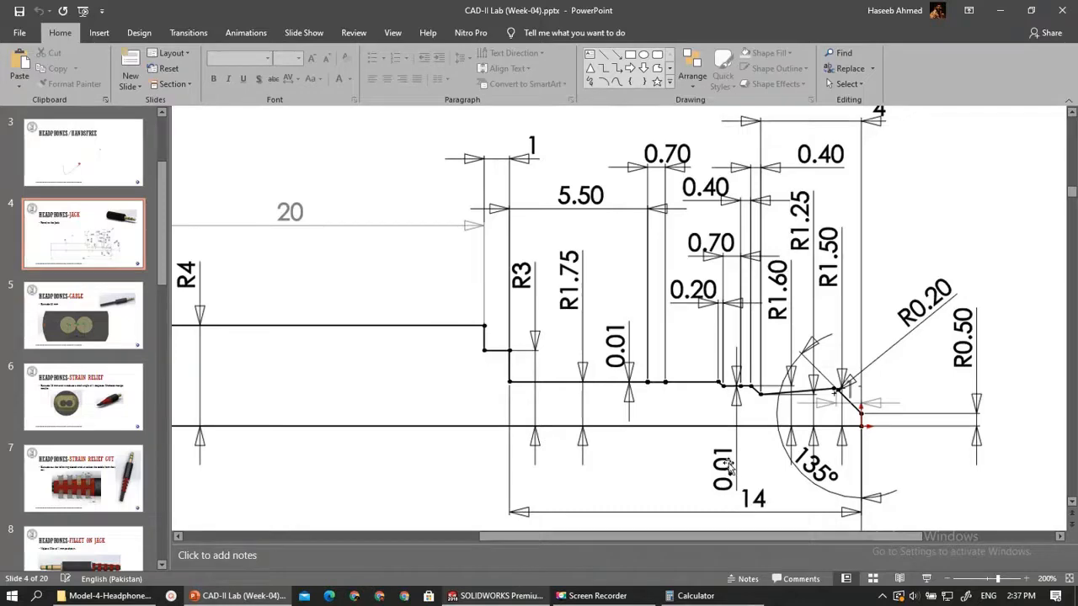
{"action": "scroll", "coordinate": [729, 405], "scroll_direction": "up", "scroll_amount": 5, "text": "ctrl"}
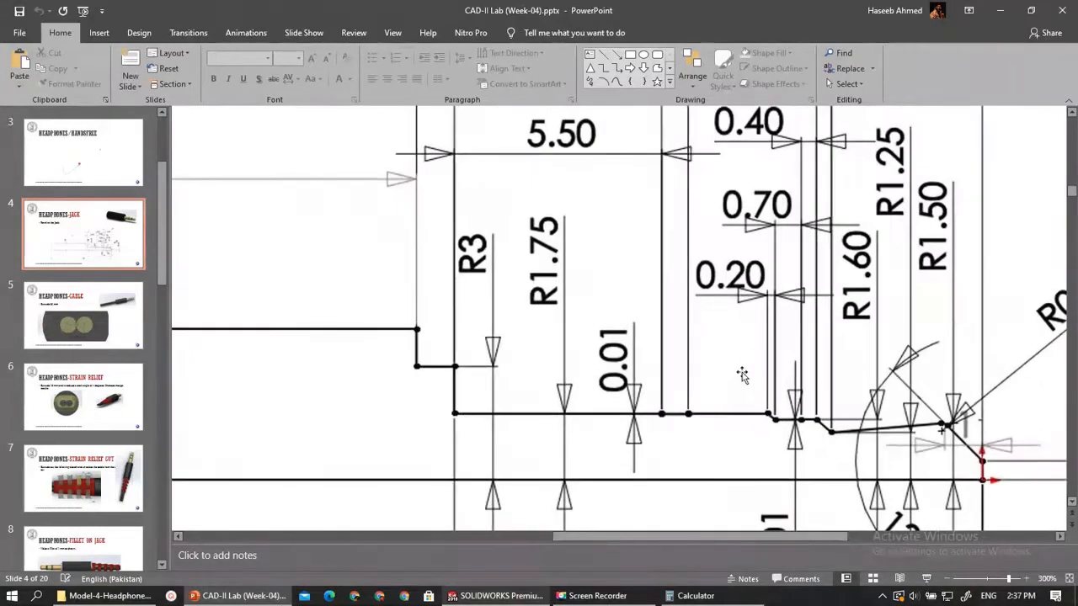
{"action": "scroll", "coordinate": [773, 421], "scroll_direction": "down", "scroll_amount": 5, "text": "ctrl"}
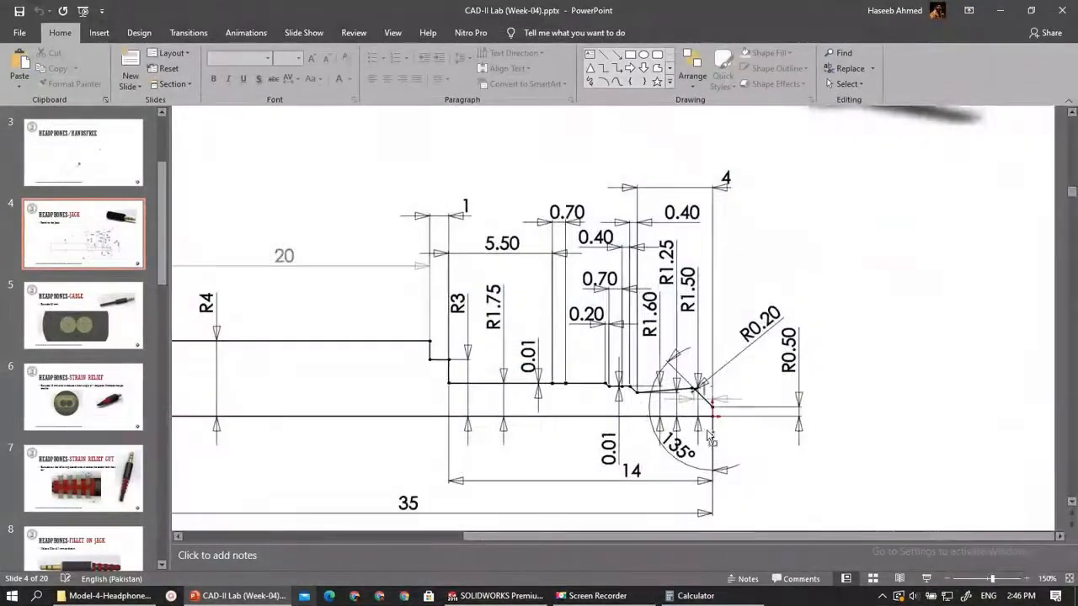
{"action": "scroll", "coordinate": [710, 438], "scroll_direction": "up", "scroll_amount": 3, "text": "ctrl"}
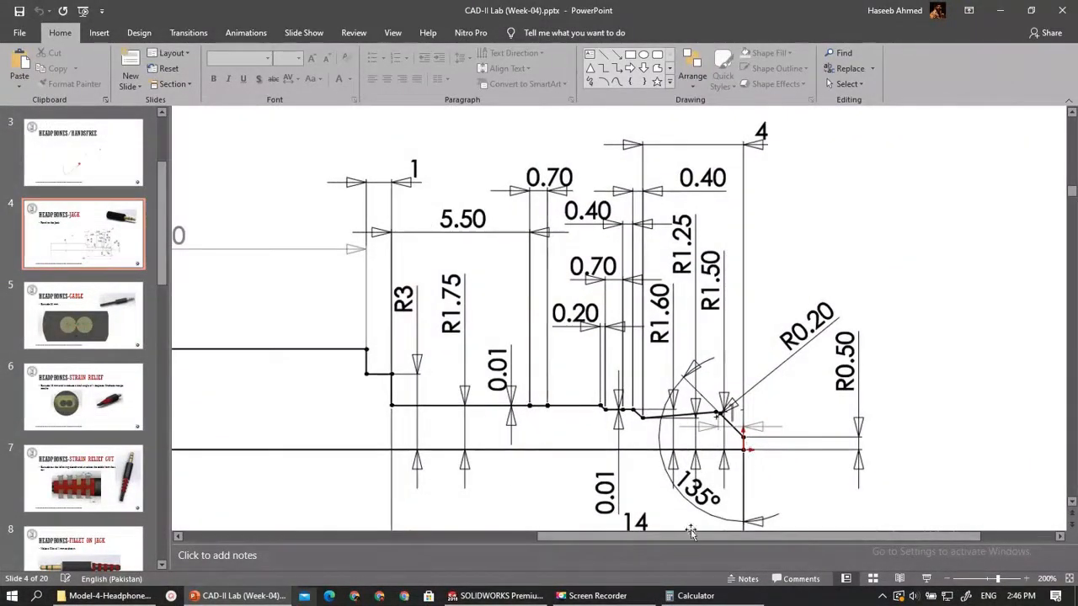
Switch back to SOLIDWORKS and sketch a vertical line about 1.74 mm long upward from the baseline's tip-side endpoint
{"action": "left_click", "coordinate": [272, 596]}
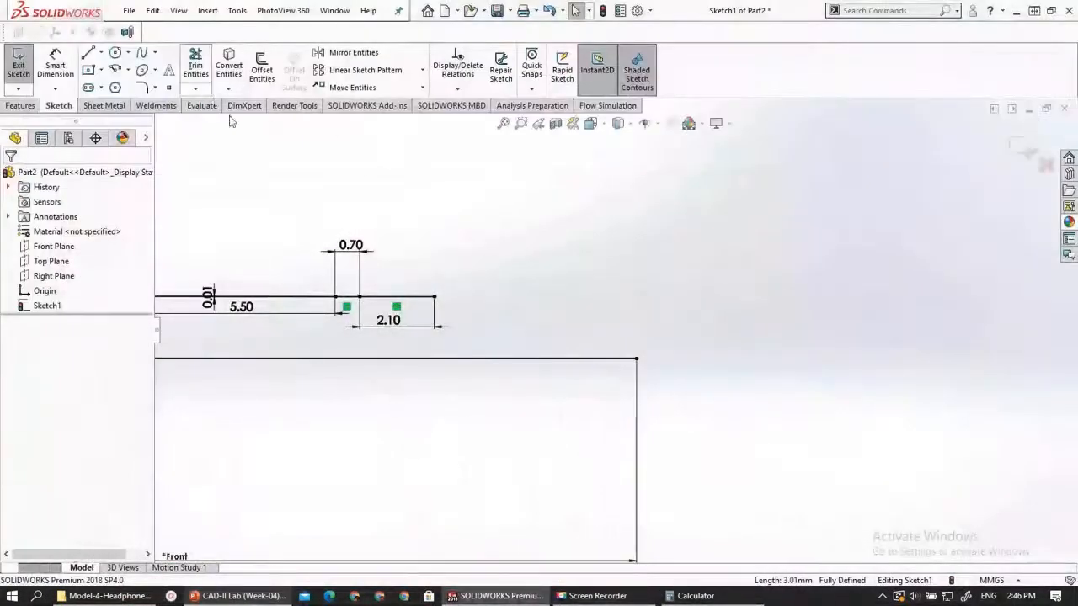
{"action": "left_click", "coordinate": [636, 359]}
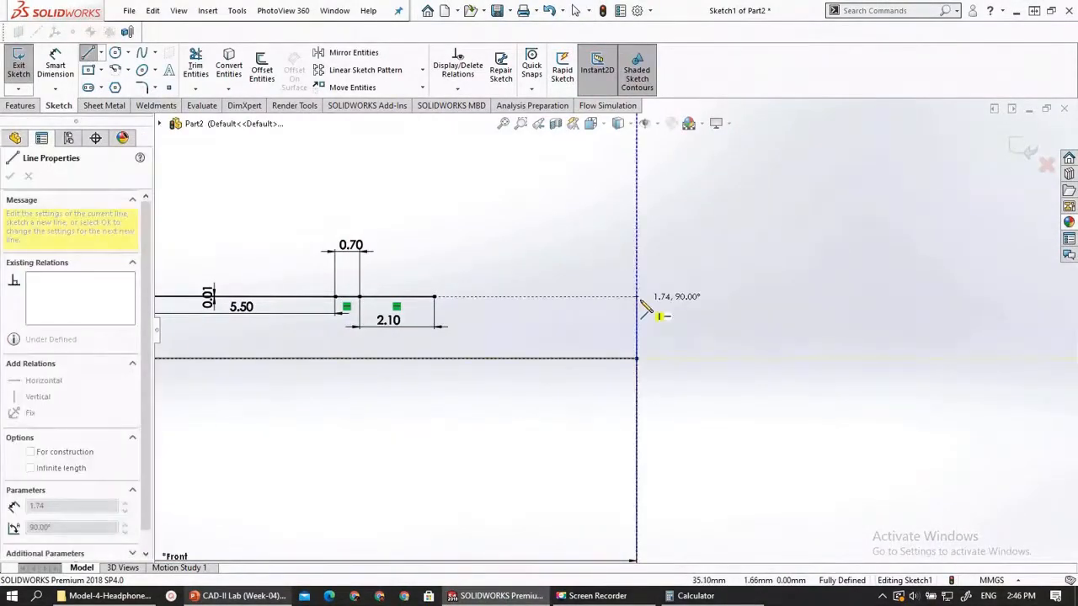
{"action": "left_click", "coordinate": [636, 296]}
{"action": "key", "text": "Escape"}
Dimension the vertical line at the jack's tip to 0.5 mm
{"action": "left_click", "coordinate": [54, 67]}
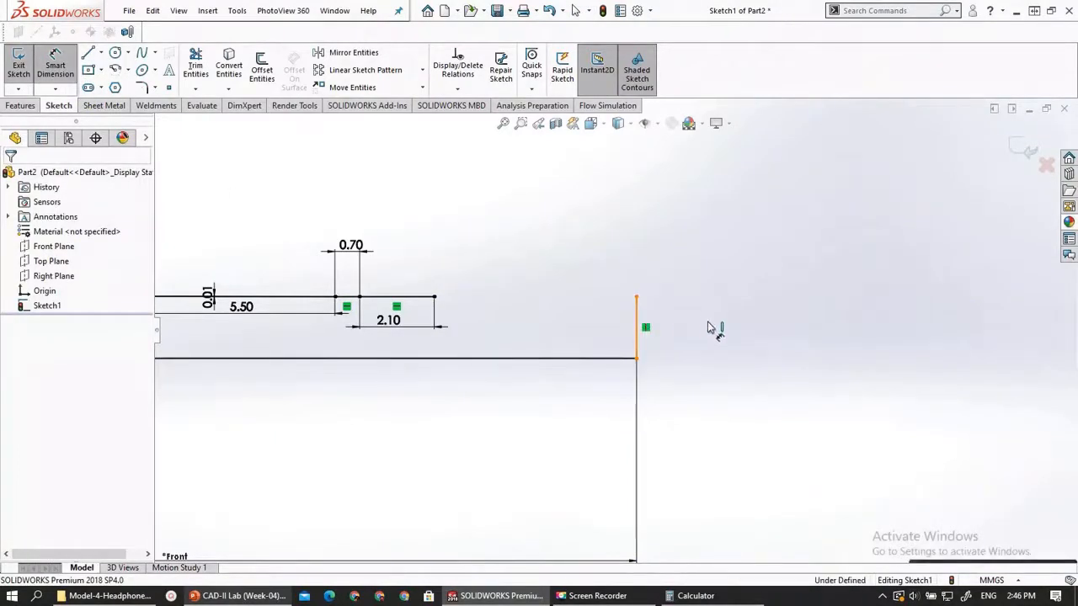
{"action": "left_click", "coordinate": [637, 328]}
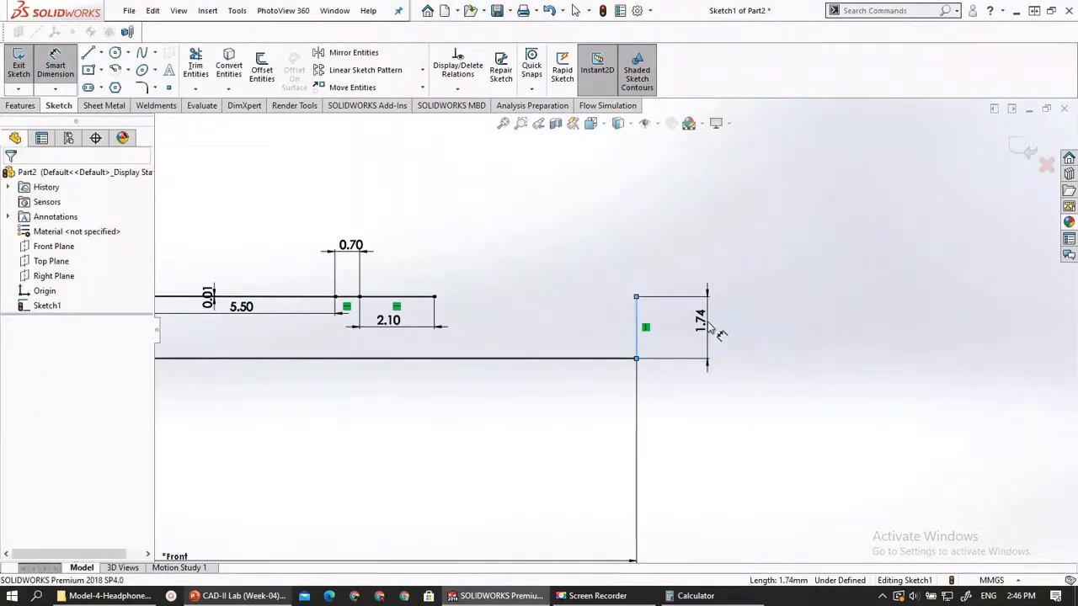
{"action": "left_click", "coordinate": [709, 327]}
{"action": "type", "text": "0"}
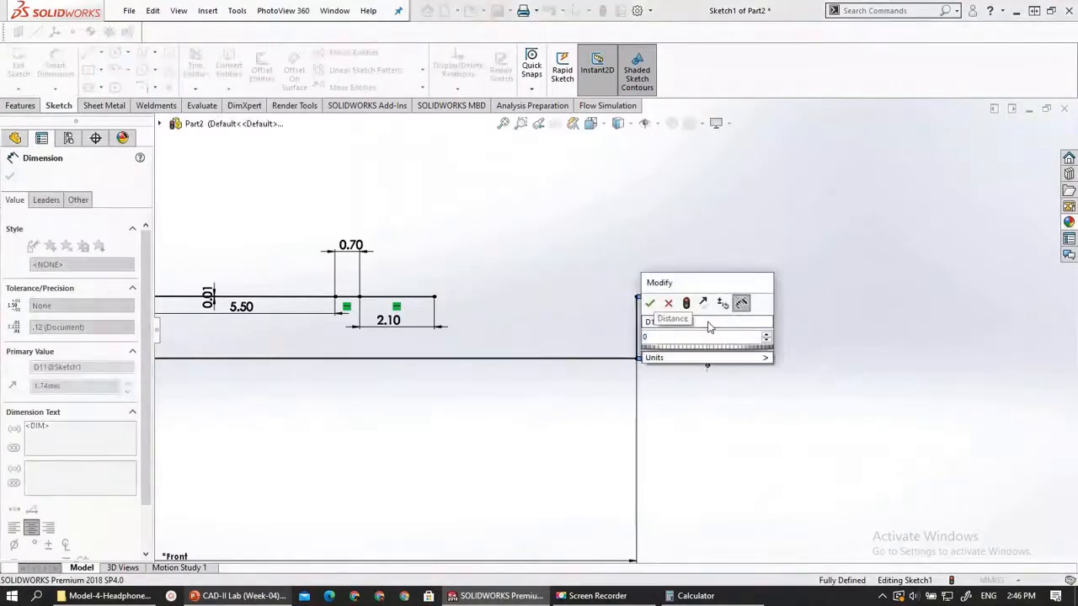
{"action": "type", "text": ".5"}
{"action": "key", "text": "Return"}
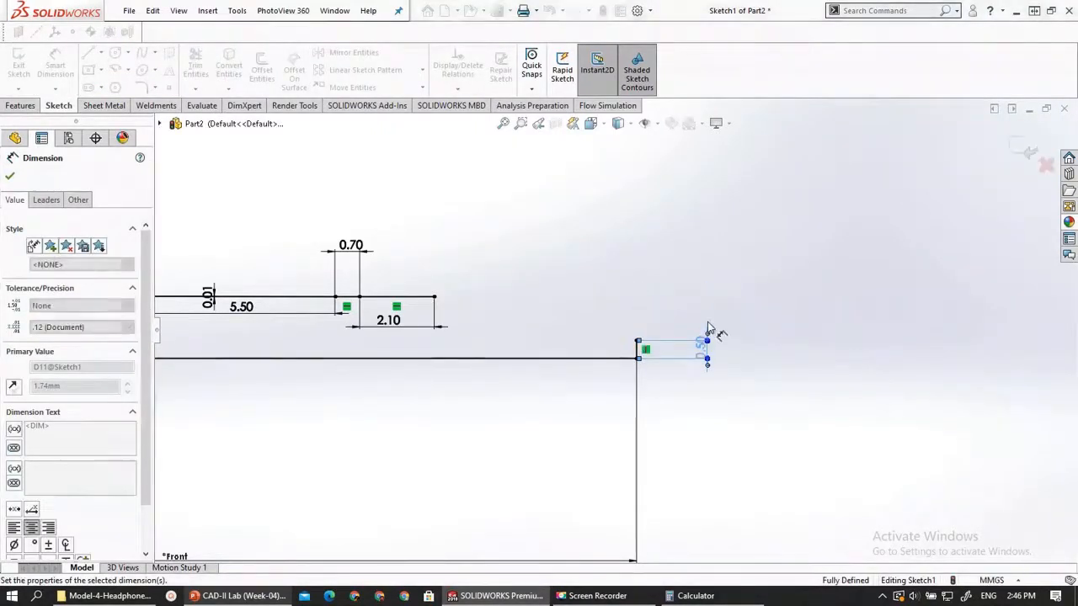
{"action": "key", "text": "Escape"}
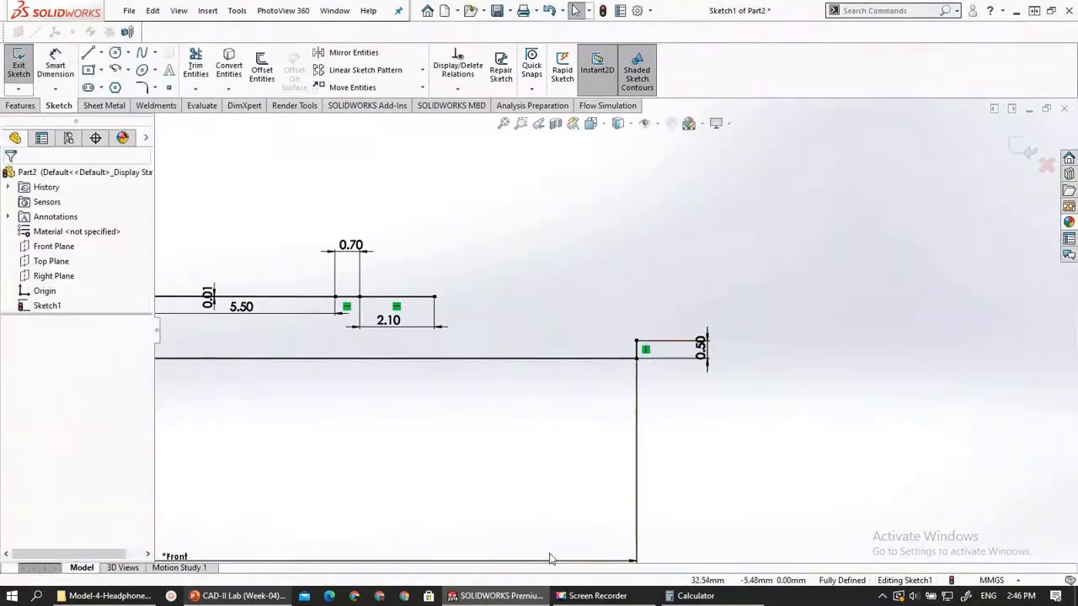
Check the PowerPoint drawing, return to SOLIDWORKS and sketch a slanted line about 1.54 mm long from the tip vertical's upper endpoint toward the stepped profile
{"action": "left_click", "coordinate": [238, 597]}
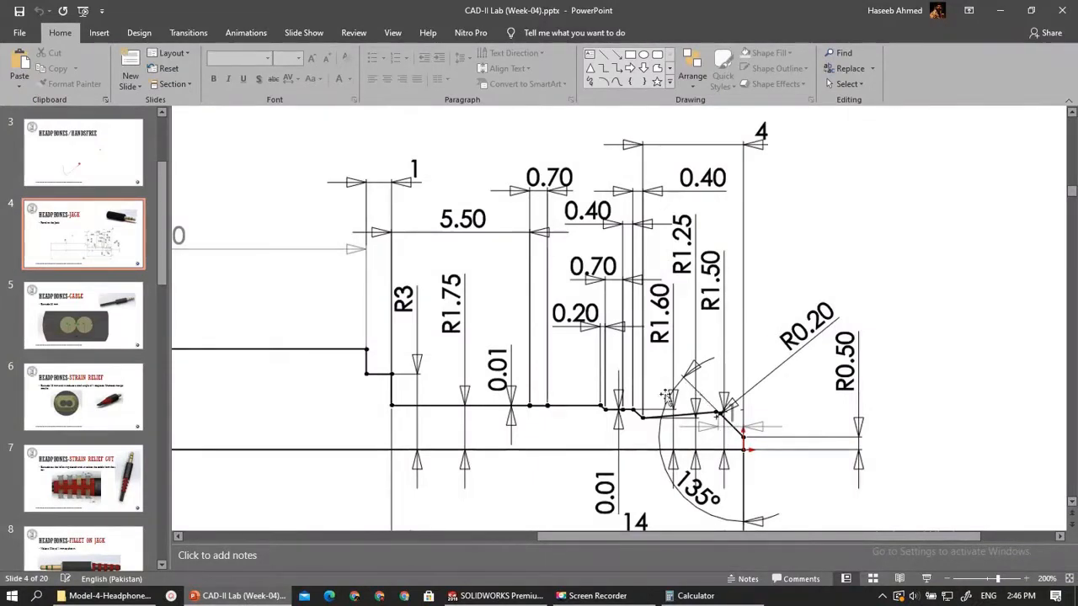
{"action": "left_click", "coordinate": [236, 597]}
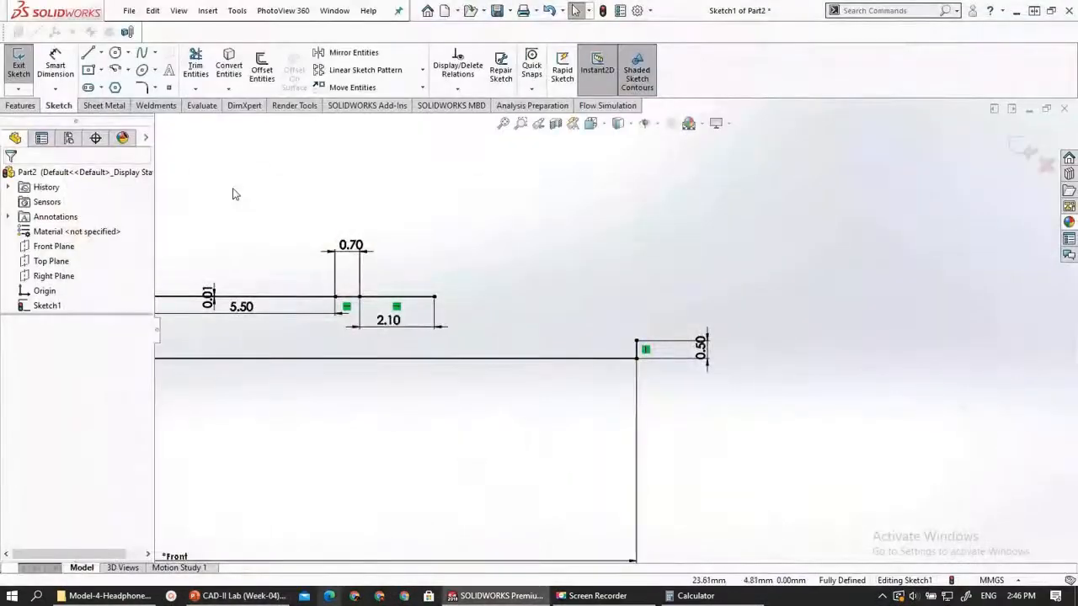
{"action": "left_click", "coordinate": [94, 53]}
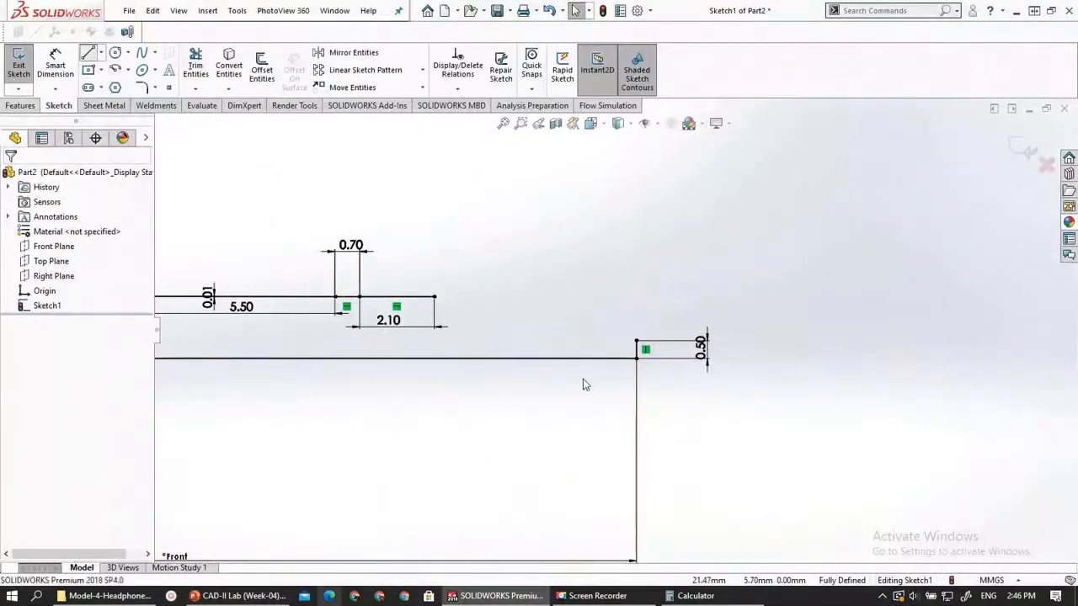
{"action": "left_click", "coordinate": [636, 340]}
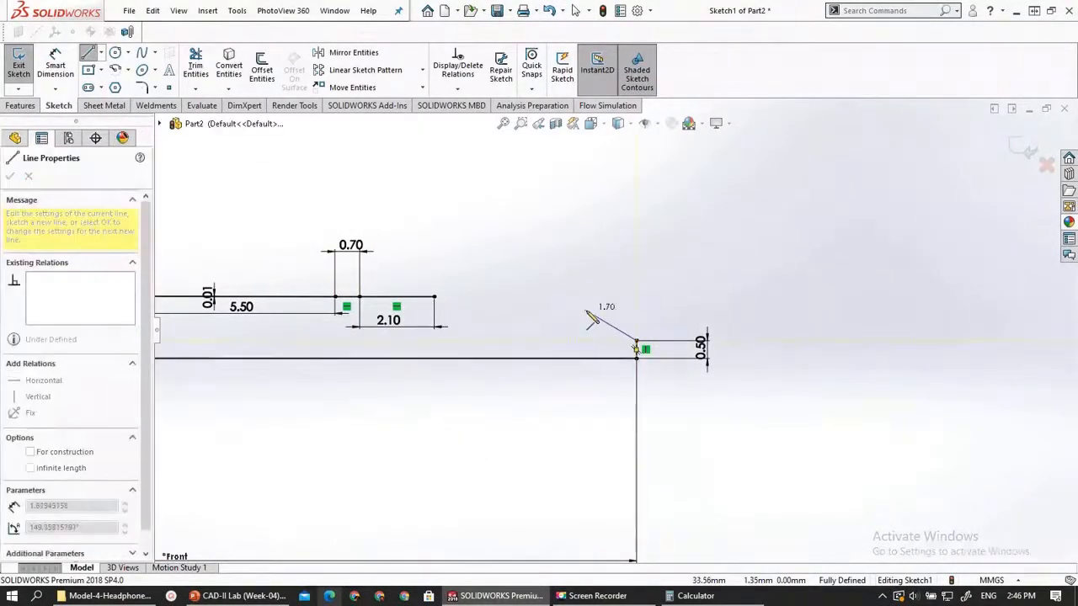
{"action": "left_click", "coordinate": [590, 311]}
{"action": "key", "text": "Escape"}
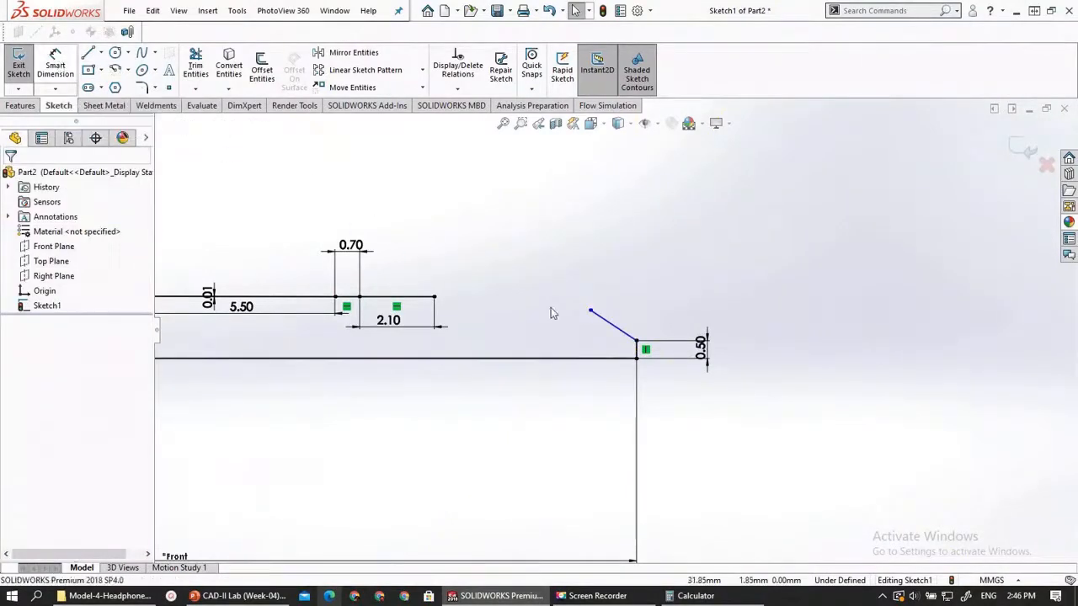
Dimension the angle between the slanted tip line and the short vertical line to 135°
{"action": "left_click", "coordinate": [635, 344]}
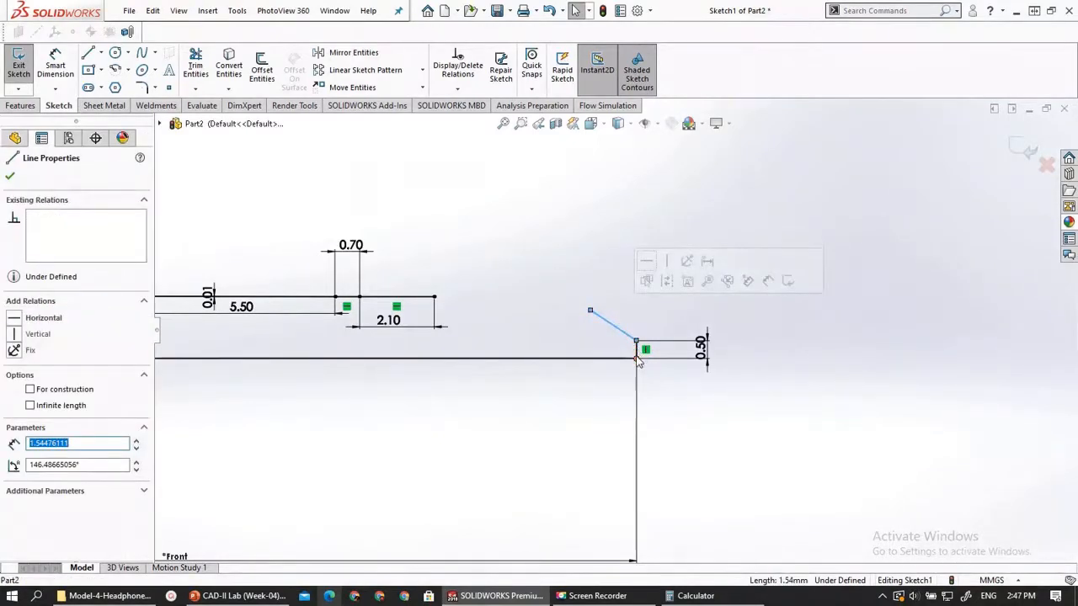
{"action": "scroll", "coordinate": [638, 358], "scroll_direction": "down", "scroll_amount": 3}
{"action": "left_click", "coordinate": [631, 359]}
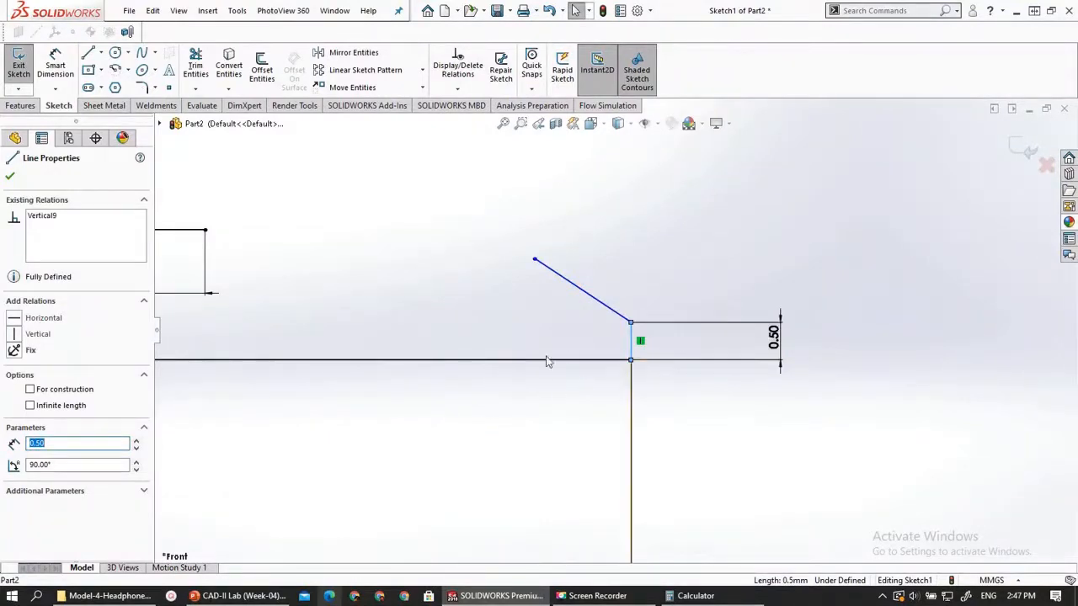
{"action": "left_click", "coordinate": [55, 68]}
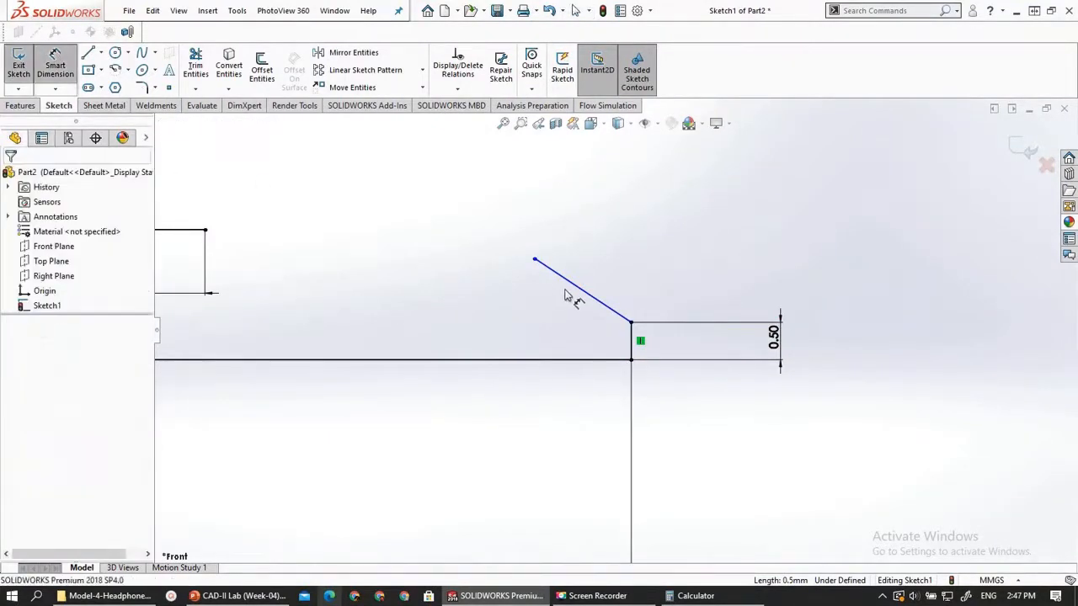
{"action": "left_click", "coordinate": [583, 290]}
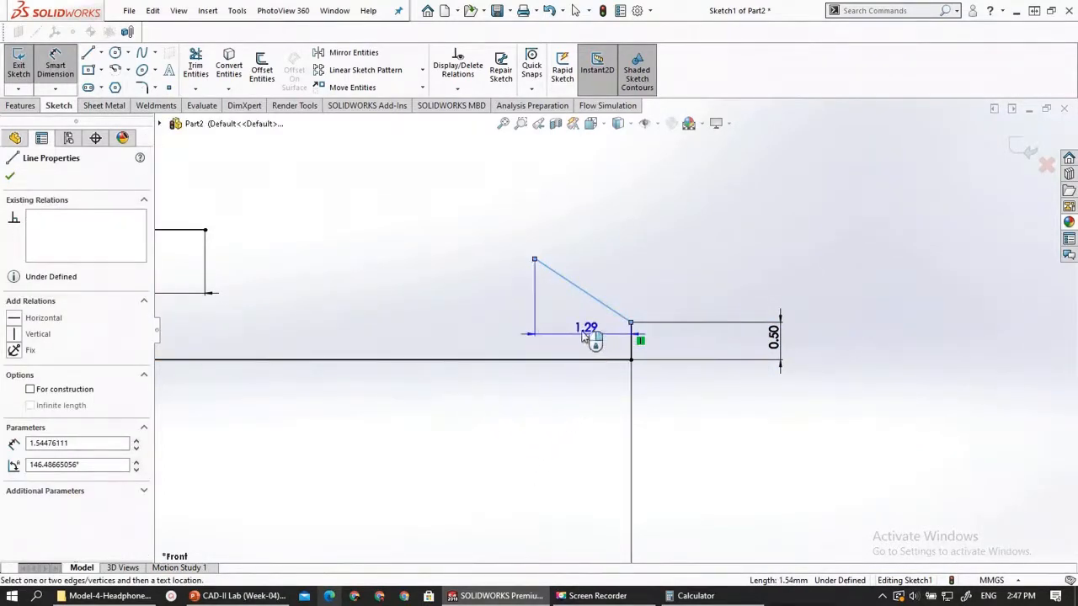
{"action": "key", "text": "Escape"}
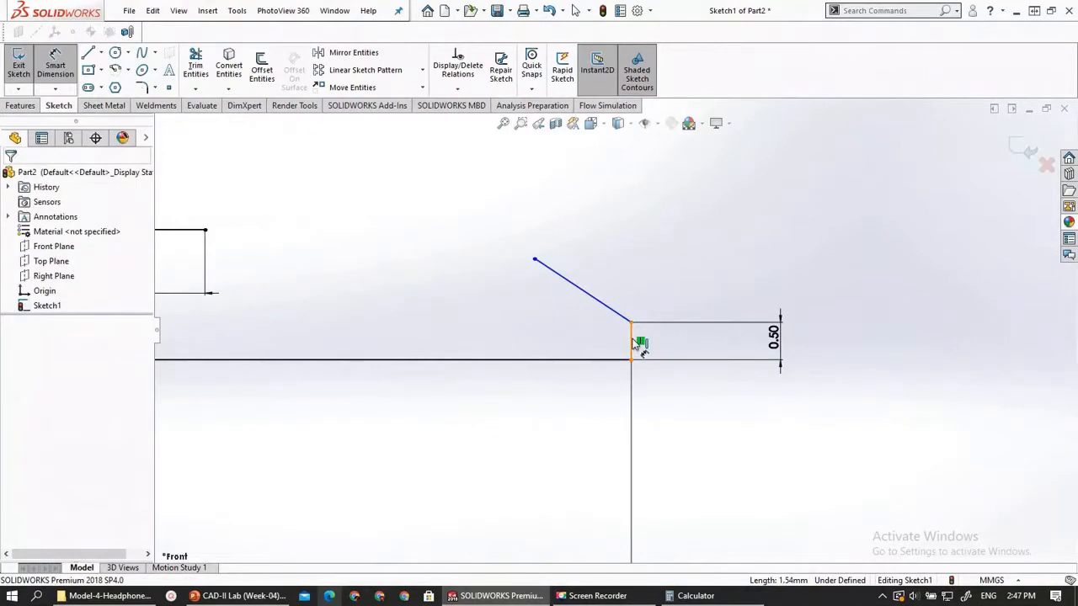
{"action": "left_click", "coordinate": [581, 291]}
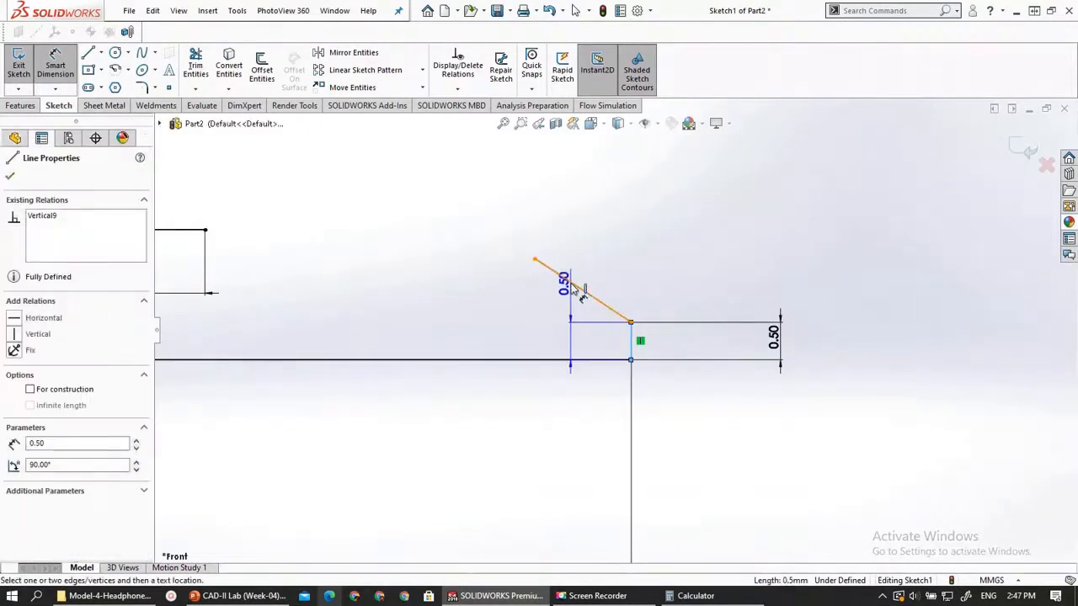
{"action": "left_click", "coordinate": [631, 395]}
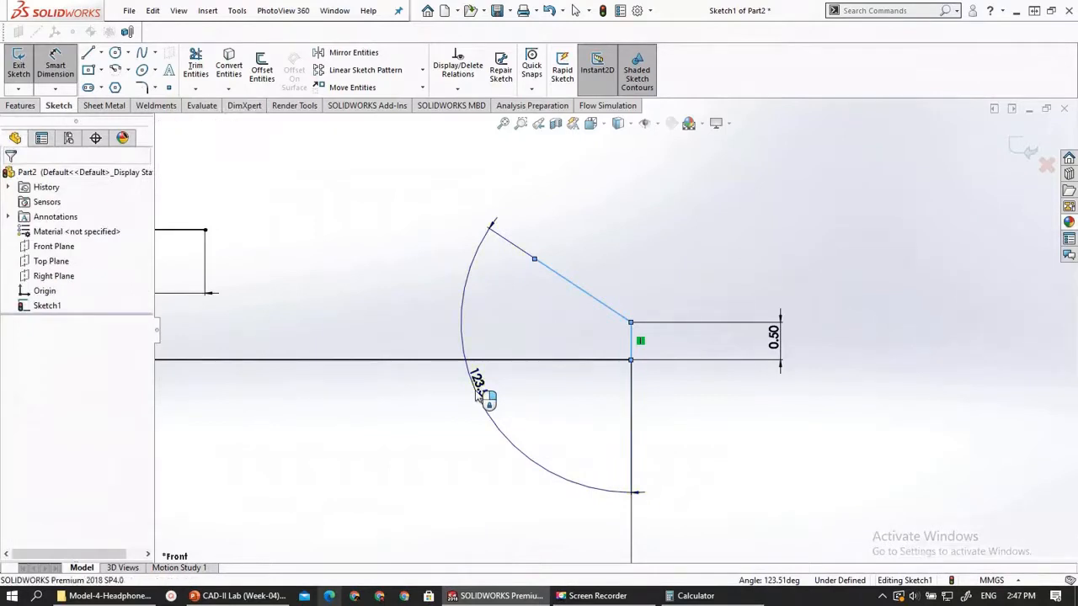
{"action": "left_click", "coordinate": [477, 396]}
{"action": "type", "text": "135"}
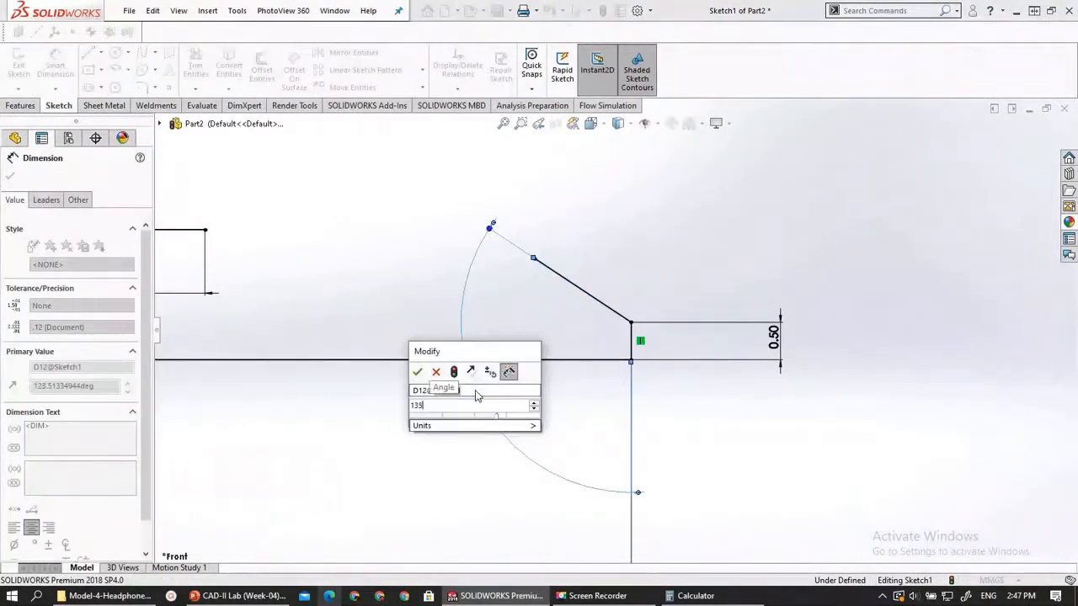
{"action": "key", "text": "Return"}
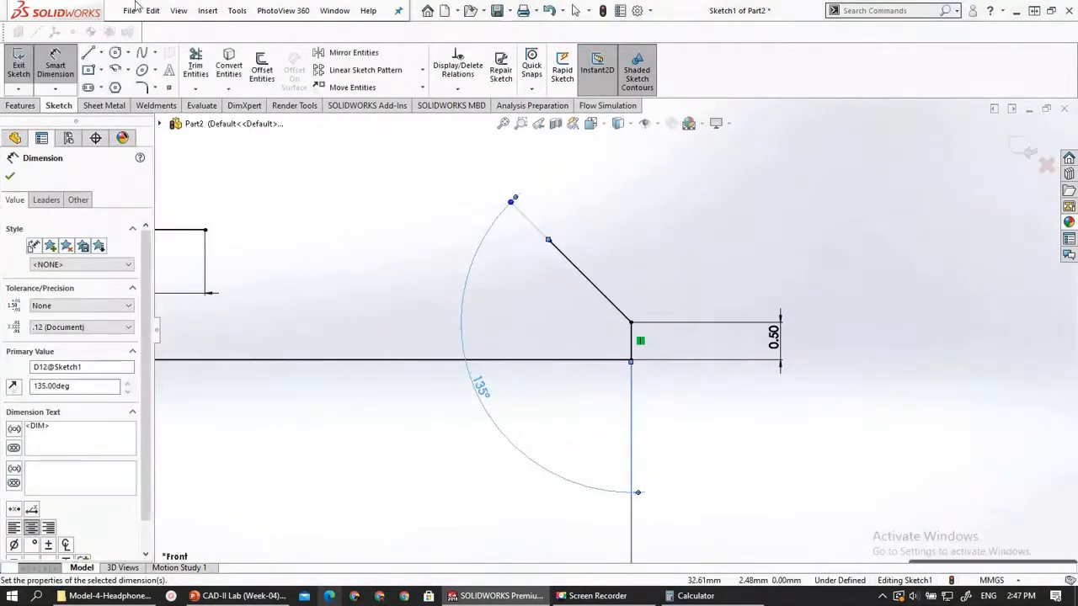
{"action": "key", "text": "Escape"}
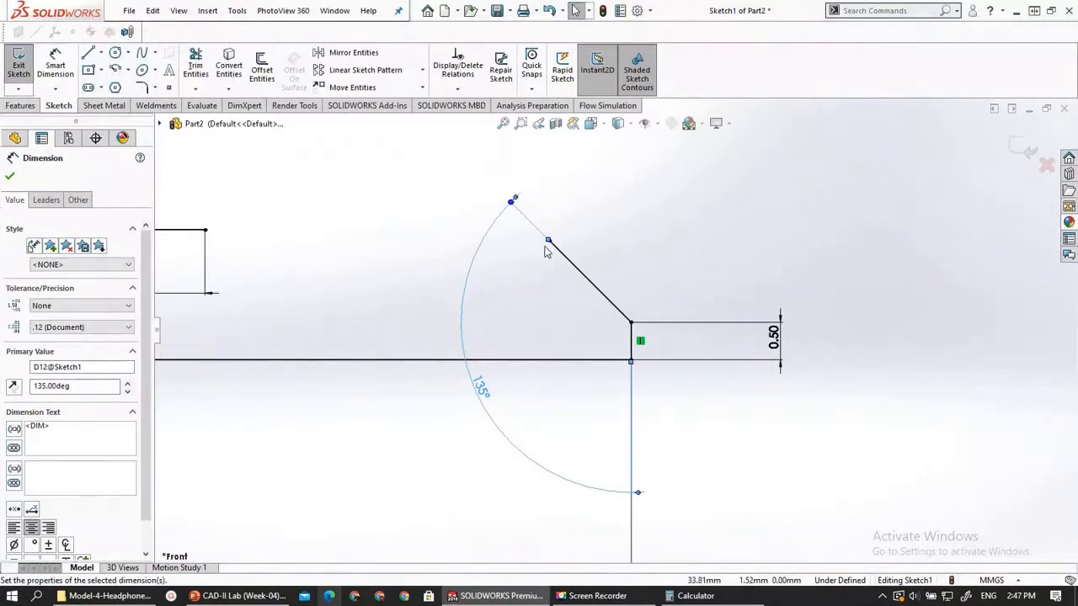
Dimension the horizontal distance between the slanted tip line's two endpoints to 1 mm
{"action": "left_click", "coordinate": [630, 322]}
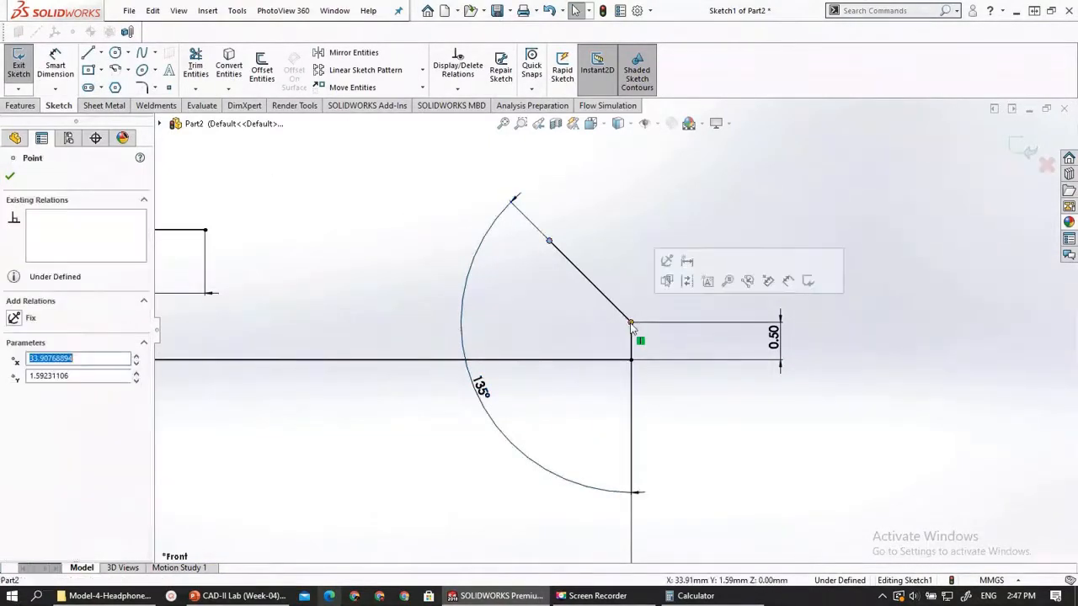
{"action": "left_click", "coordinate": [54, 67]}
{"action": "left_click", "coordinate": [549, 244]}
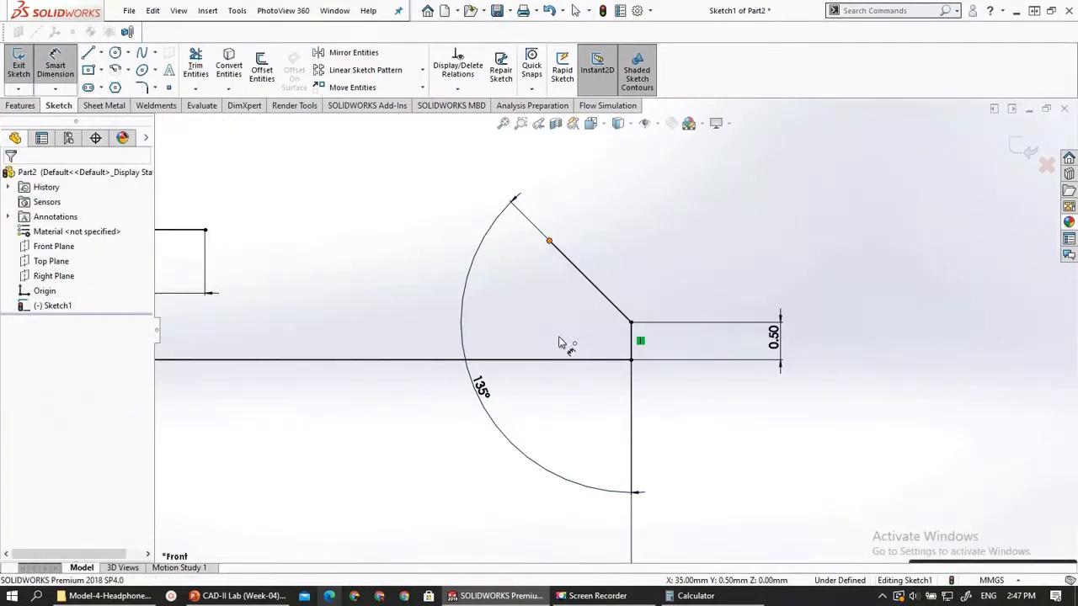
{"action": "left_click", "coordinate": [631, 323]}
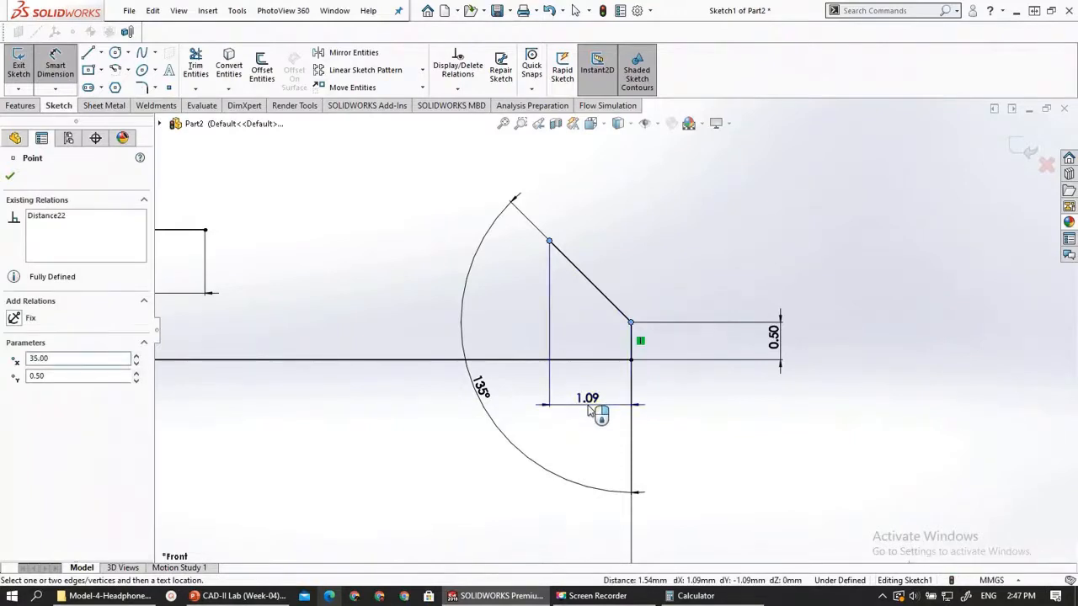
{"action": "left_click", "coordinate": [587, 411]}
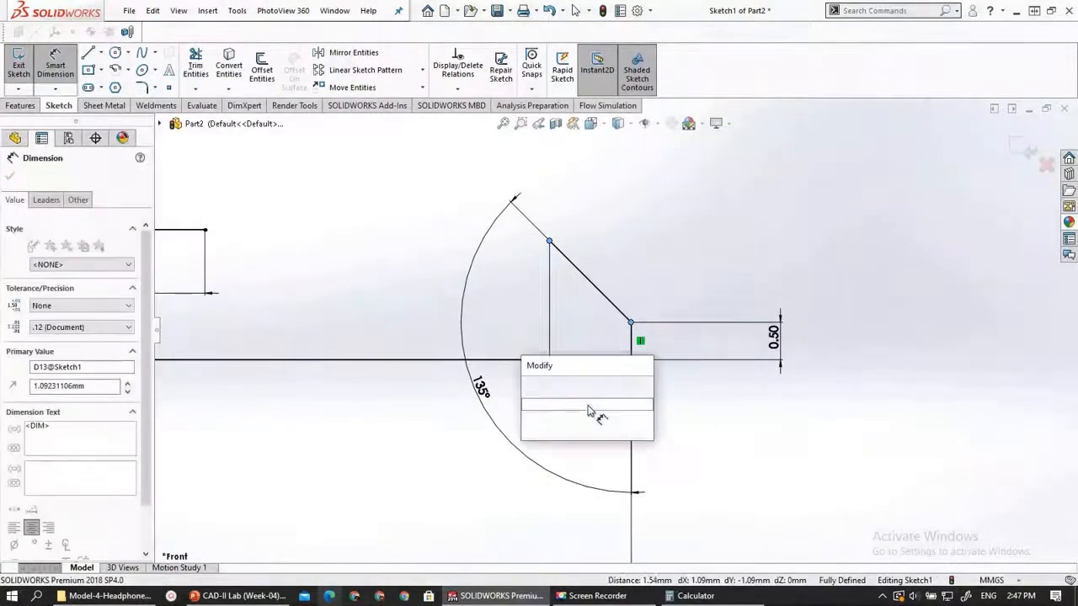
{"action": "type", "text": "1"}
{"action": "key", "text": "Return"}
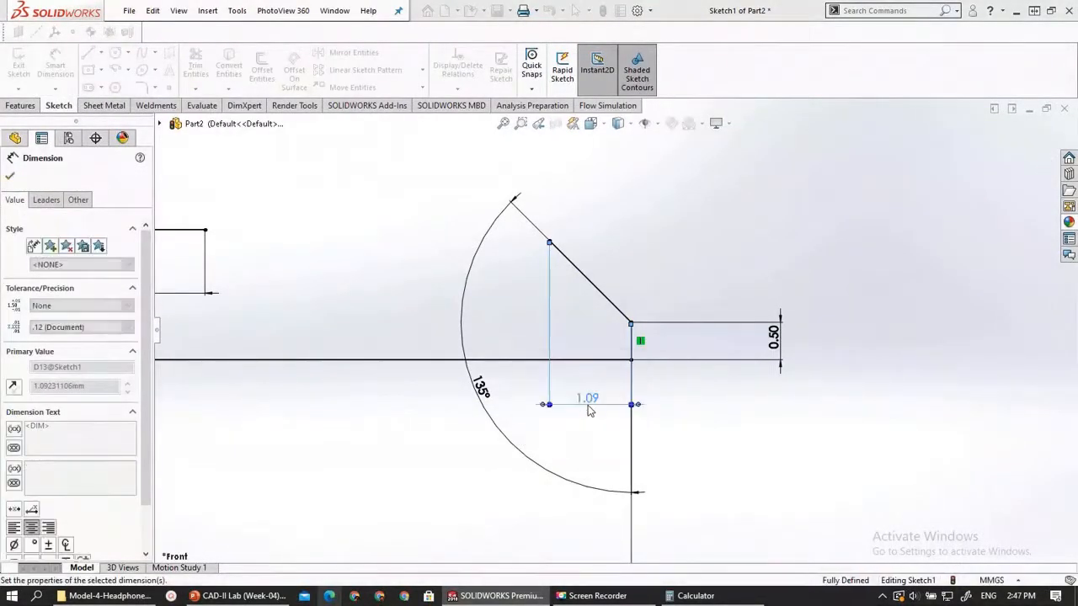
Check the PowerPoint drawing, return to SOLIDWORKS and measure the height of the slanted tip line's upper endpoint above the horizontal axis line
{"action": "left_click", "coordinate": [239, 595]}
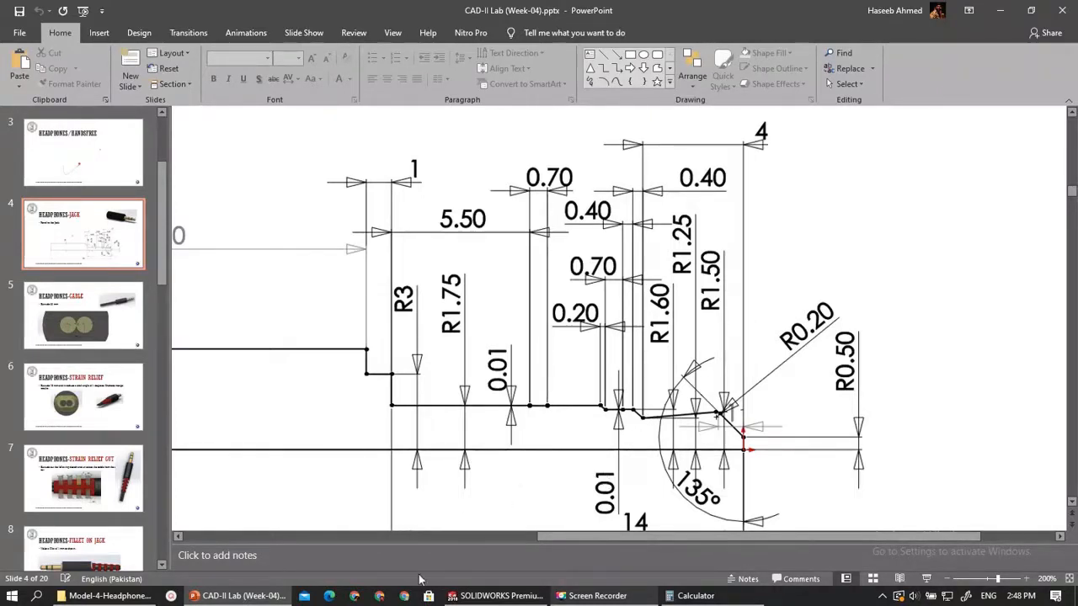
{"action": "left_click", "coordinate": [496, 596]}
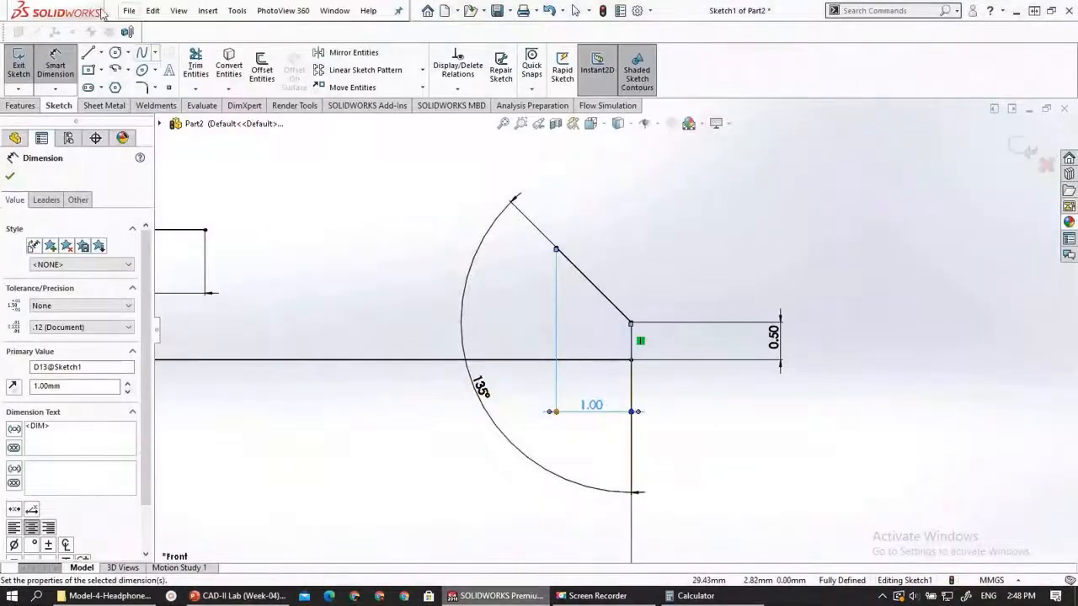
{"action": "key", "text": "Escape"}
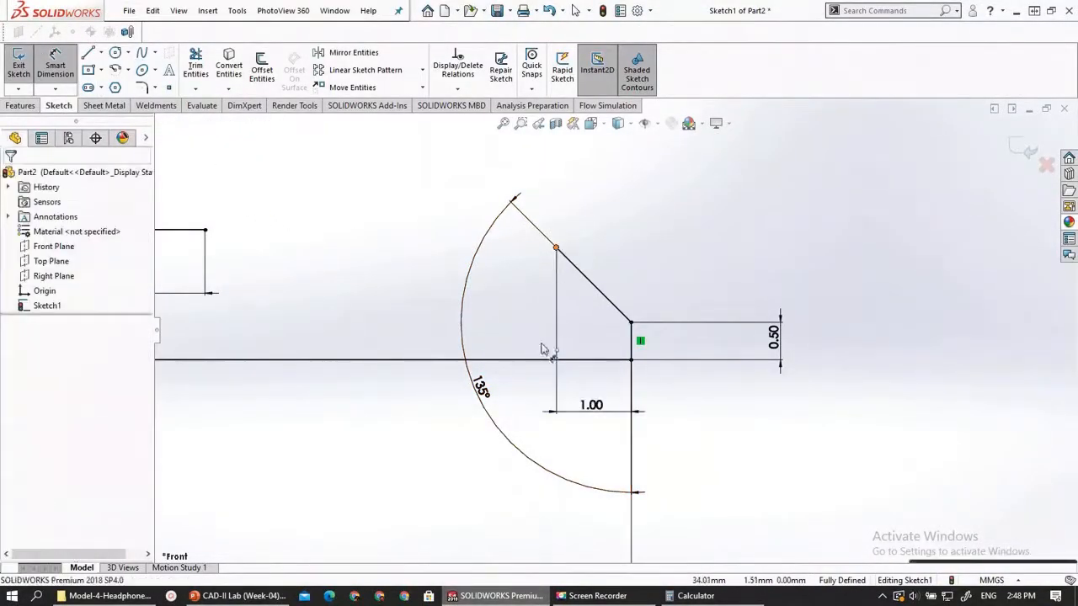
{"action": "left_click", "coordinate": [531, 367]}
{"action": "left_click", "coordinate": [475, 317]}
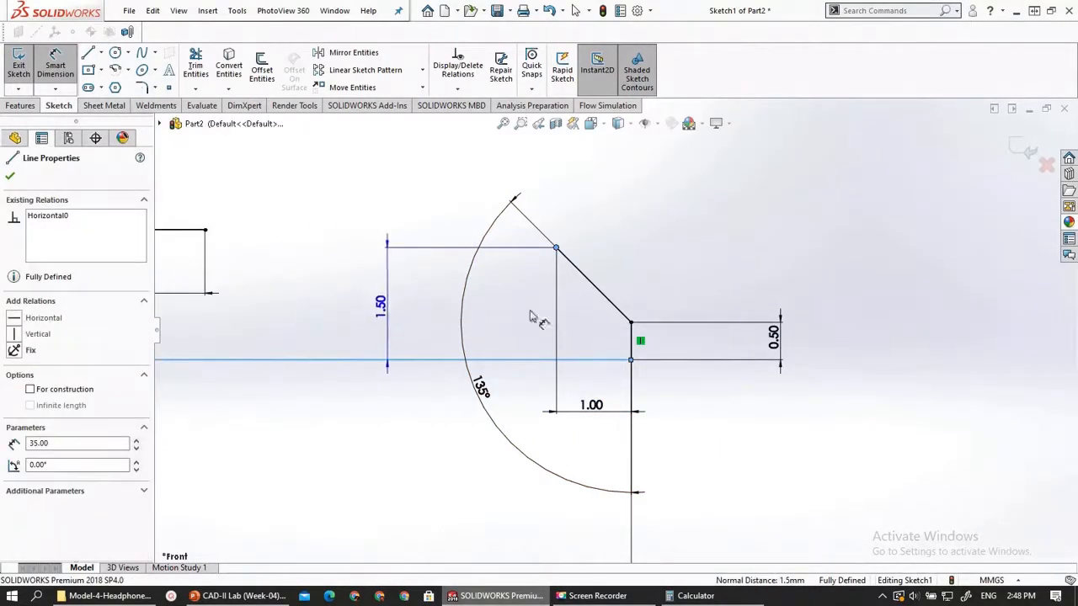
{"action": "left_click", "coordinate": [849, 319]}
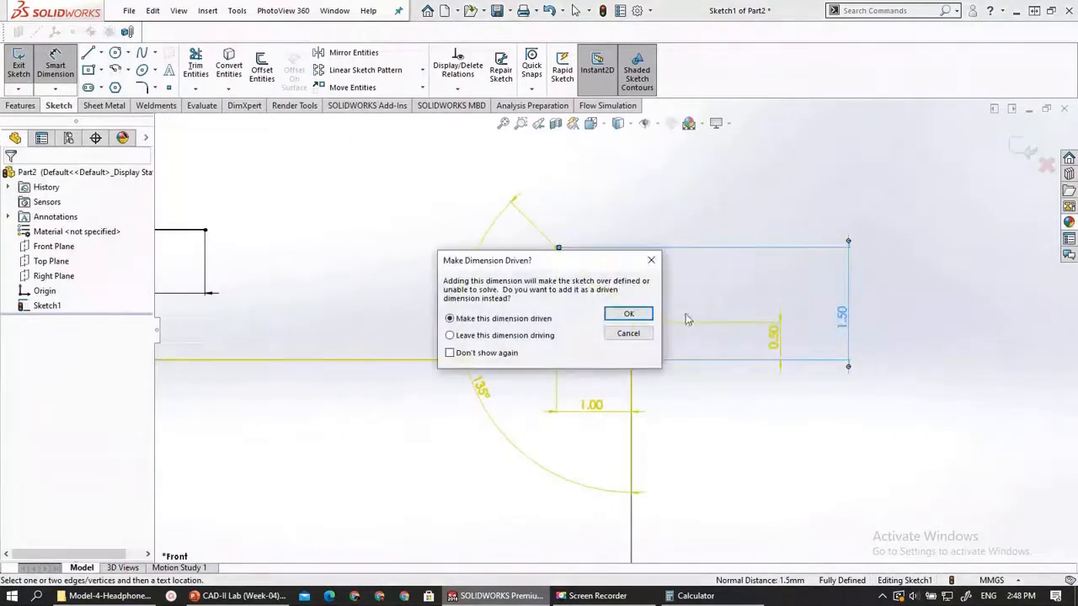
{"action": "left_click", "coordinate": [628, 333]}
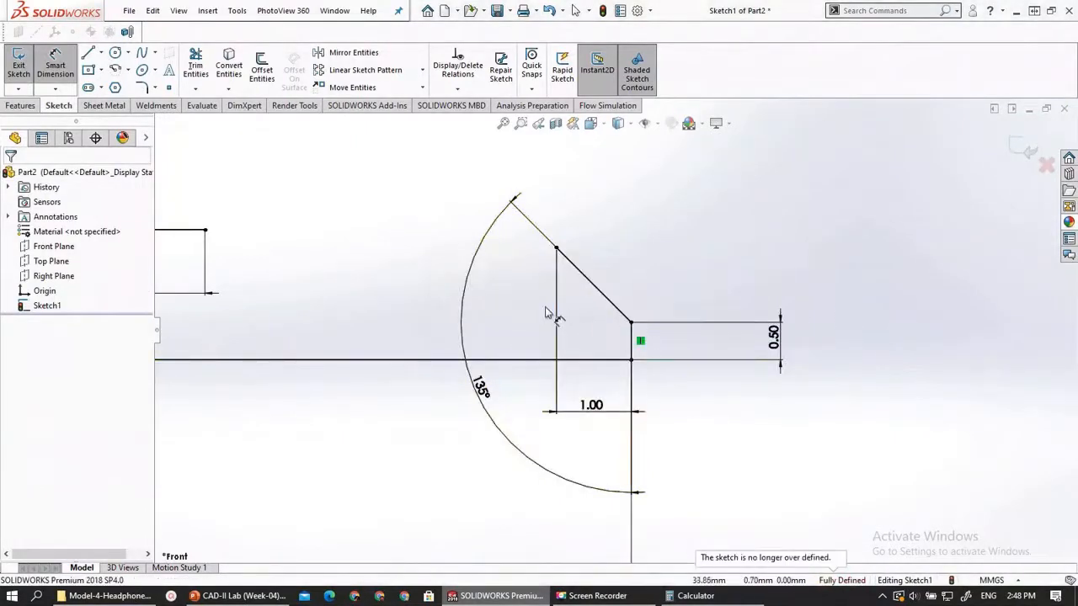
Check the PowerPoint drawing, return to SOLIDWORKS and sketch a slightly sloped line about 3.25 mm long from the tip chamfer's upper endpoint toward the stepped profile
{"action": "scroll", "coordinate": [387, 207], "scroll_direction": "down", "scroll_amount": 1}
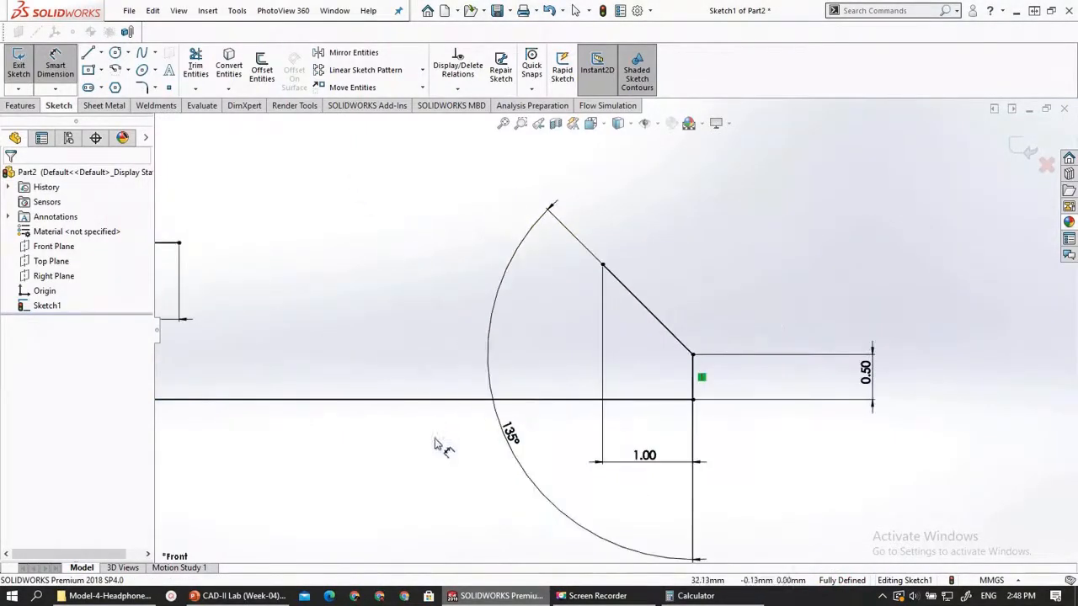
{"action": "left_click", "coordinate": [235, 596]}
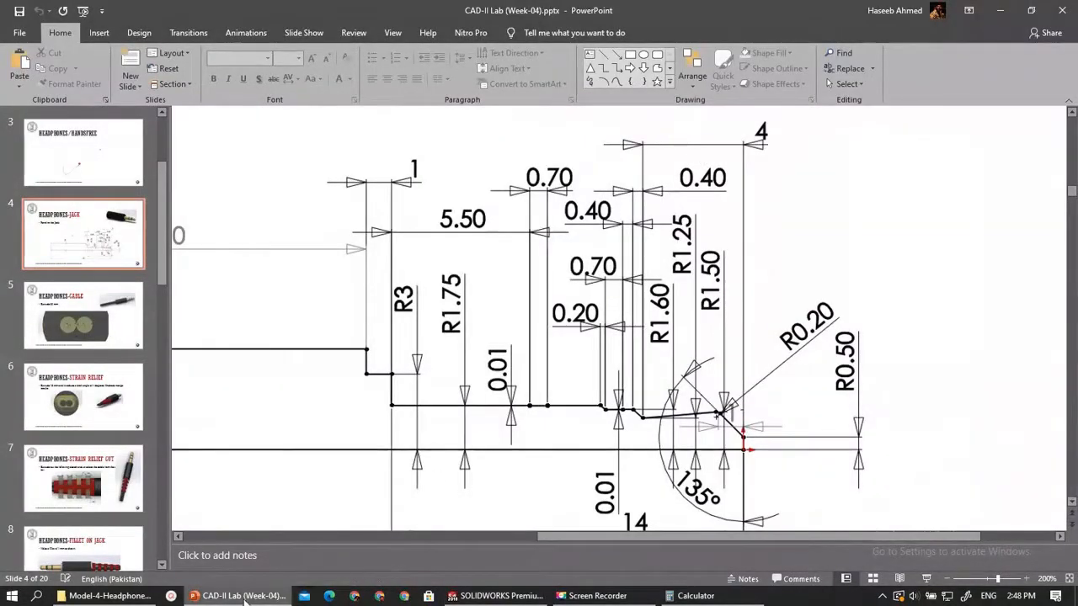
{"action": "left_click", "coordinate": [495, 596]}
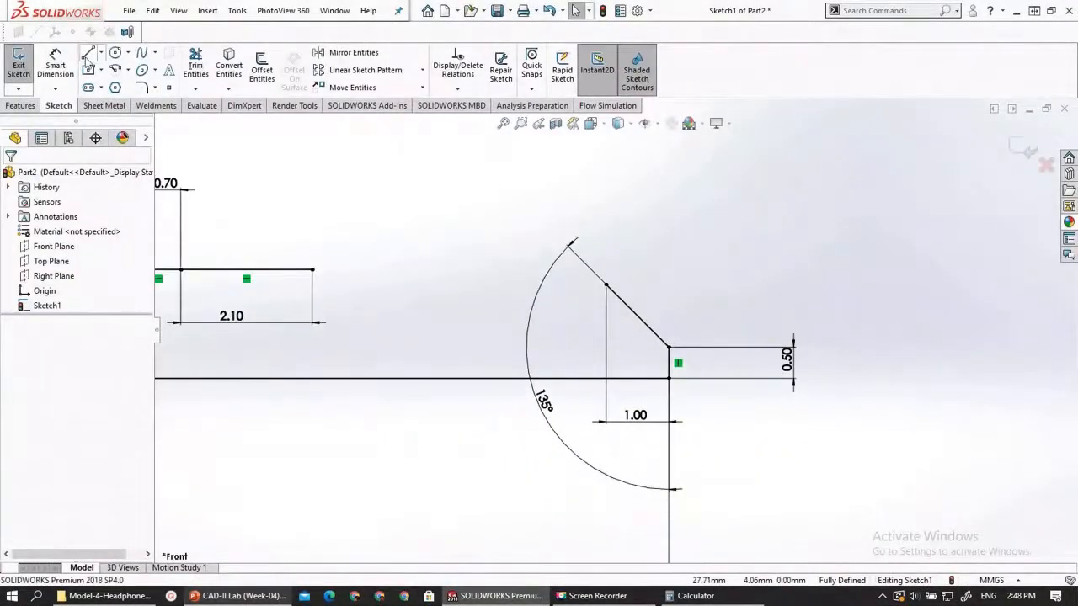
{"action": "left_click", "coordinate": [606, 284]}
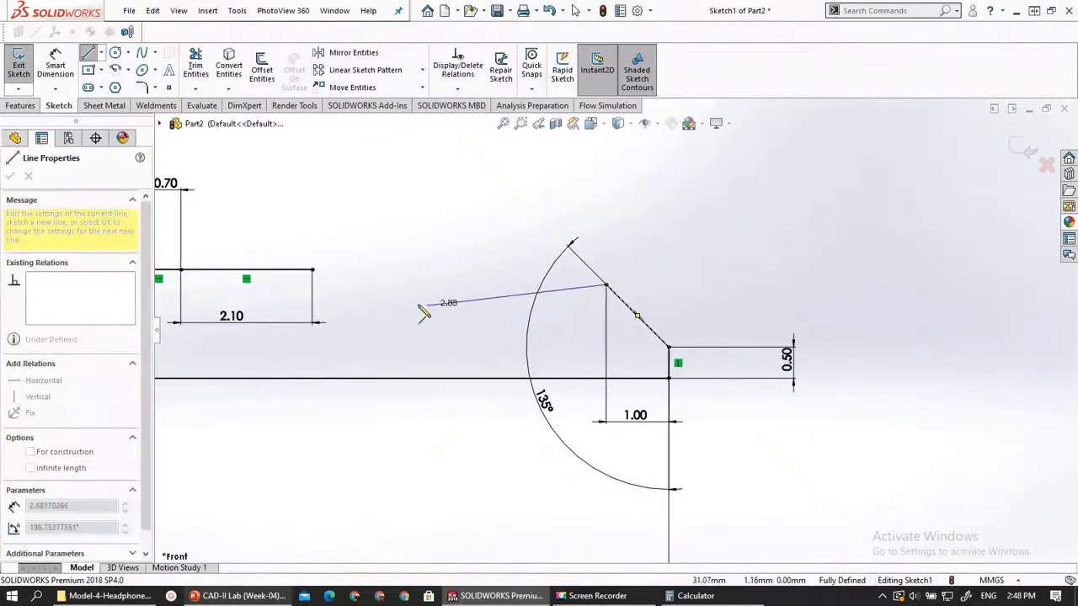
{"action": "double_click", "coordinate": [404, 301]}
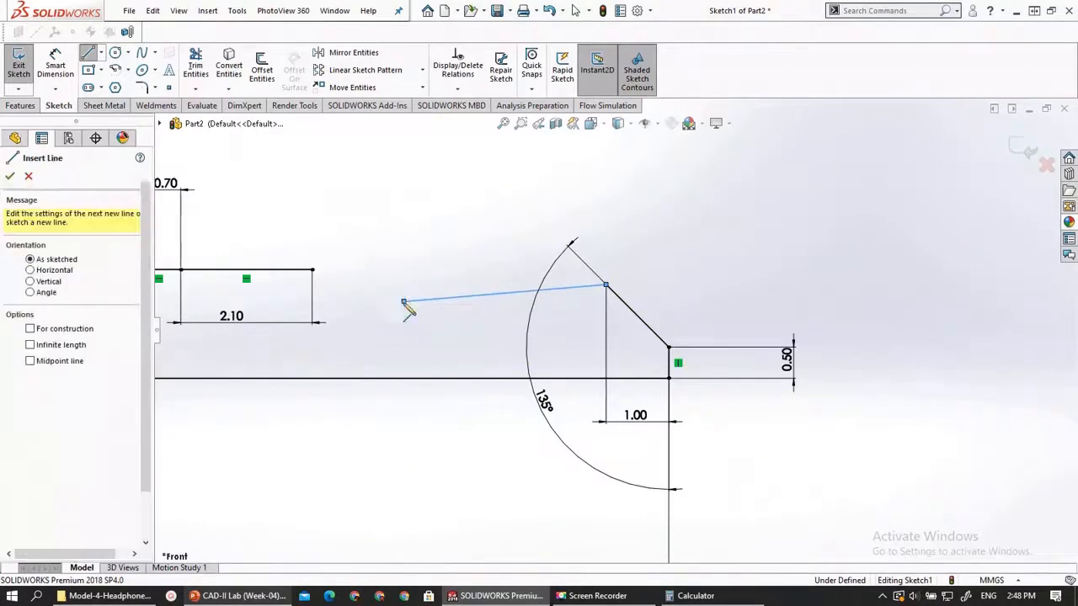
{"action": "key", "text": "Escape"}
Dimension the horizontal distance between the slightly sloped line's endpoints to 4 mm
{"action": "left_click", "coordinate": [55, 67]}
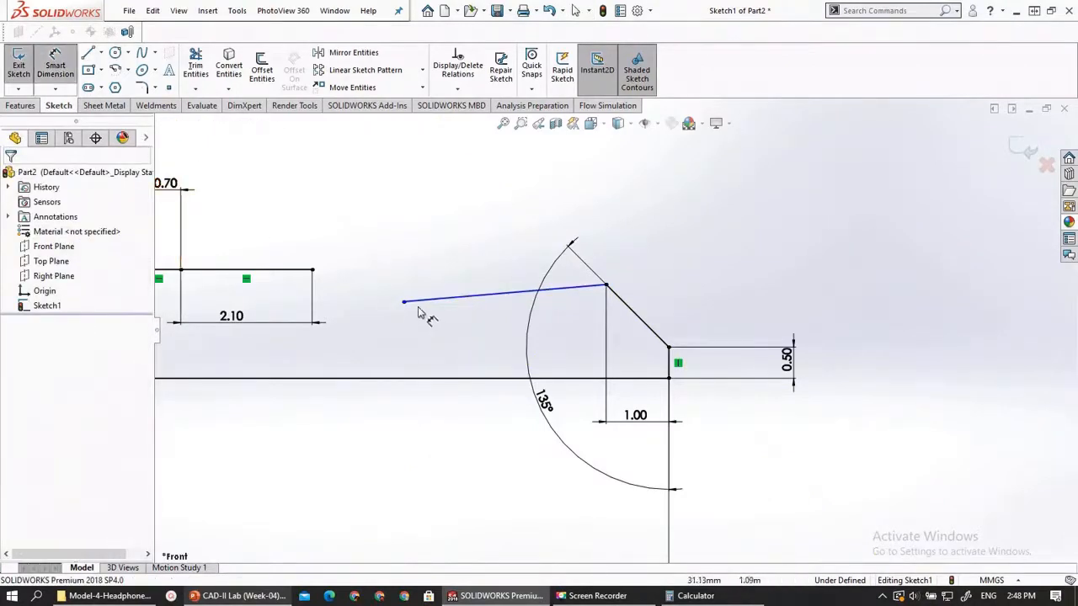
{"action": "left_click", "coordinate": [405, 303]}
{"action": "left_click", "coordinate": [606, 287]}
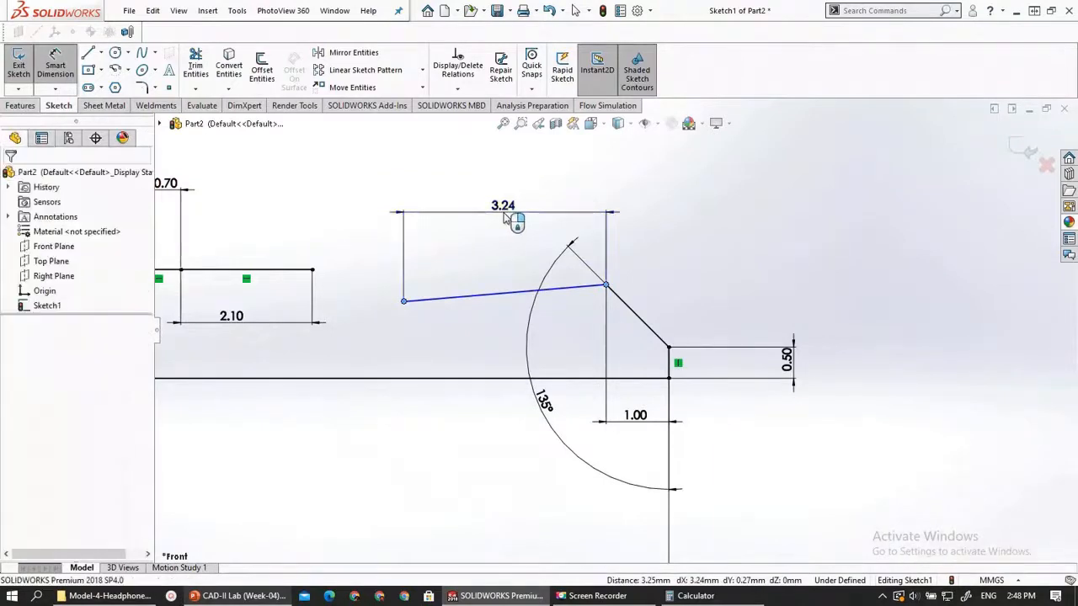
{"action": "left_click", "coordinate": [505, 218]}
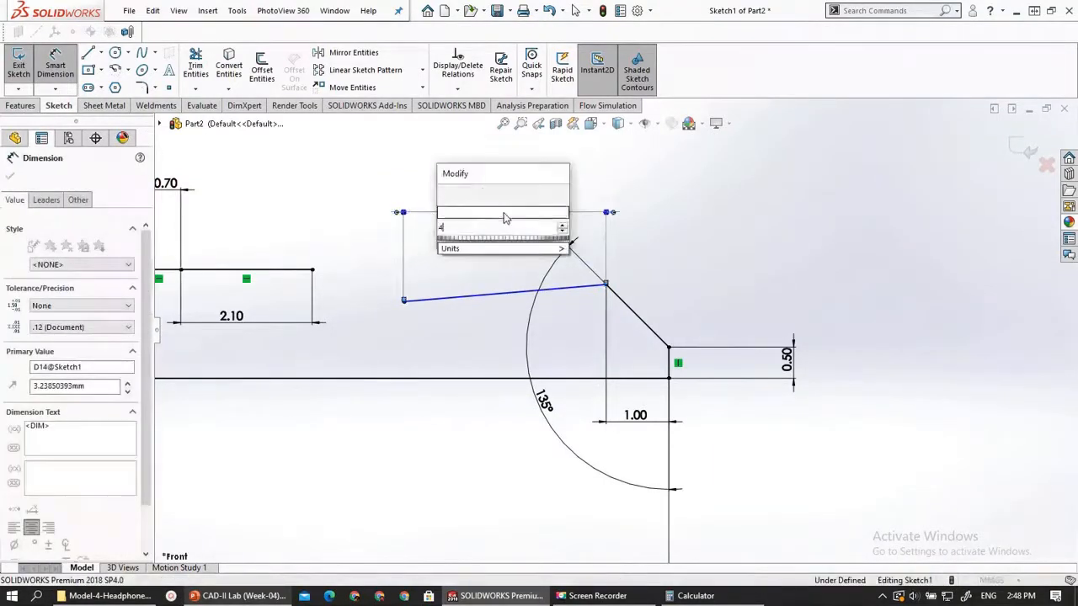
{"action": "type", "text": "4"}
{"action": "key", "text": "Return"}
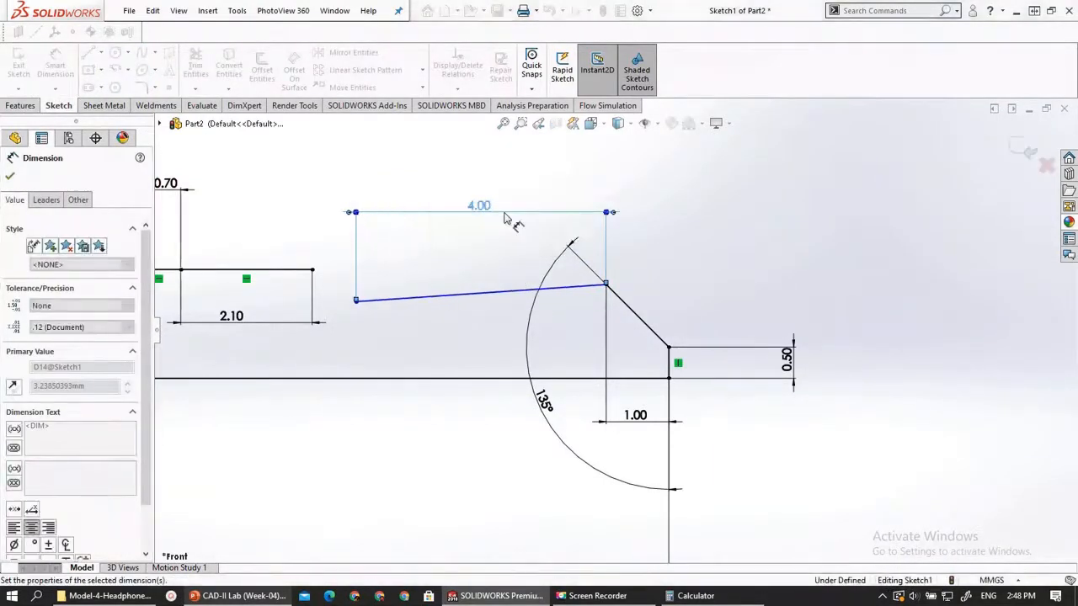
{"action": "key", "text": "Escape"}
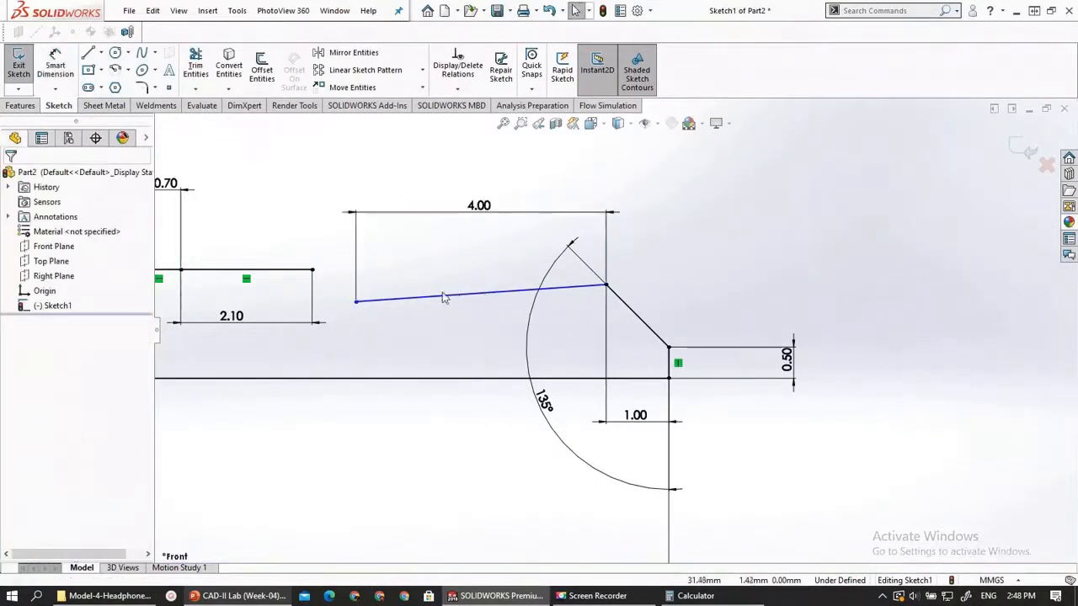
Dimension the vertical distance between the slightly sloped line's endpoints to 0.25 mm
{"action": "scroll", "coordinate": [344, 291], "scroll_direction": "down", "scroll_amount": 2}
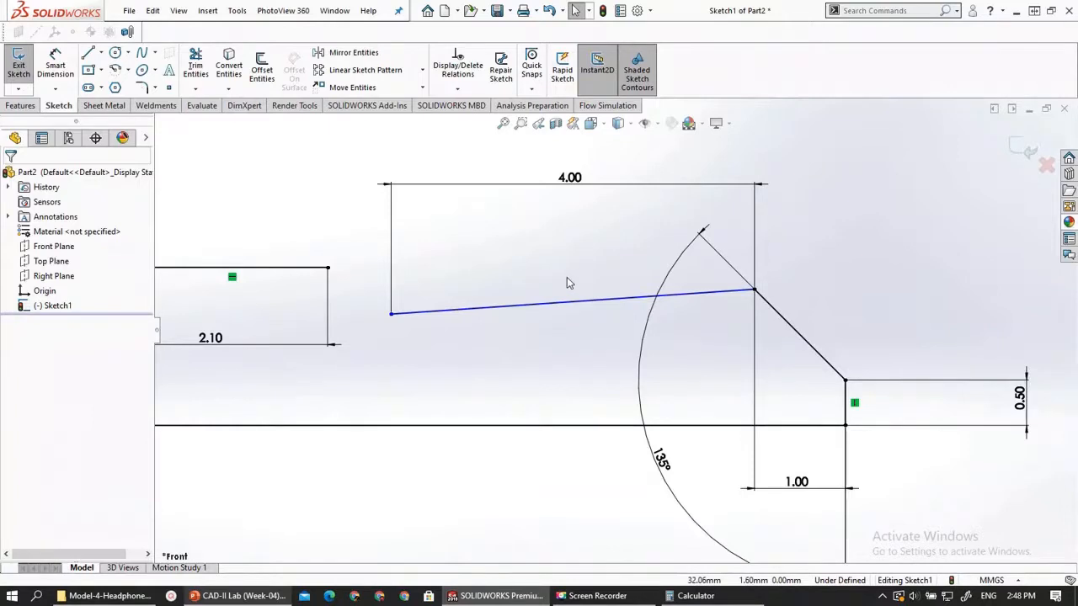
{"action": "left_click", "coordinate": [56, 69]}
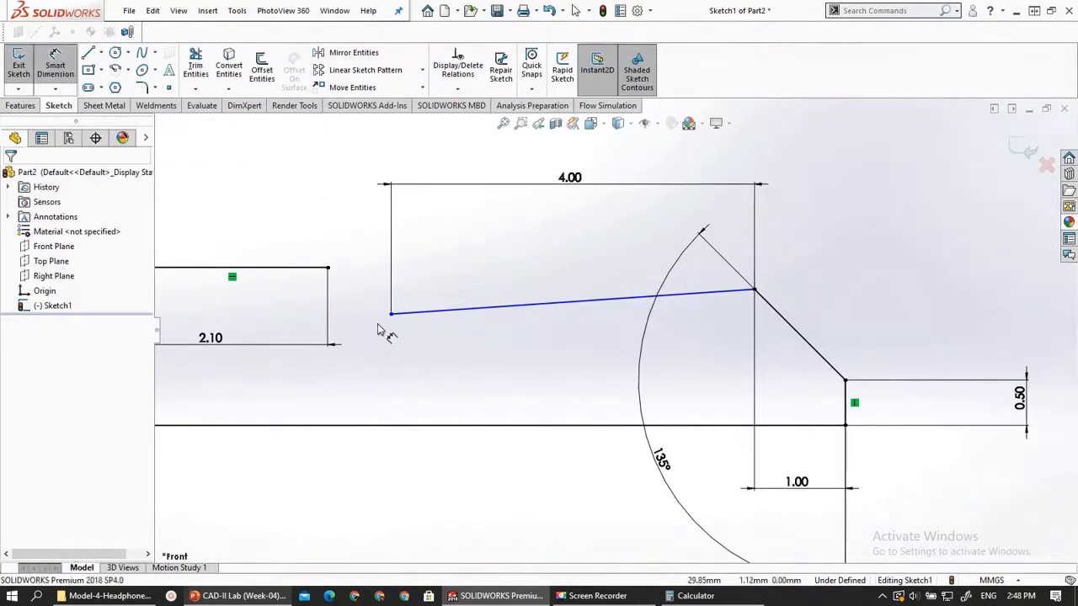
{"action": "left_click", "coordinate": [755, 289]}
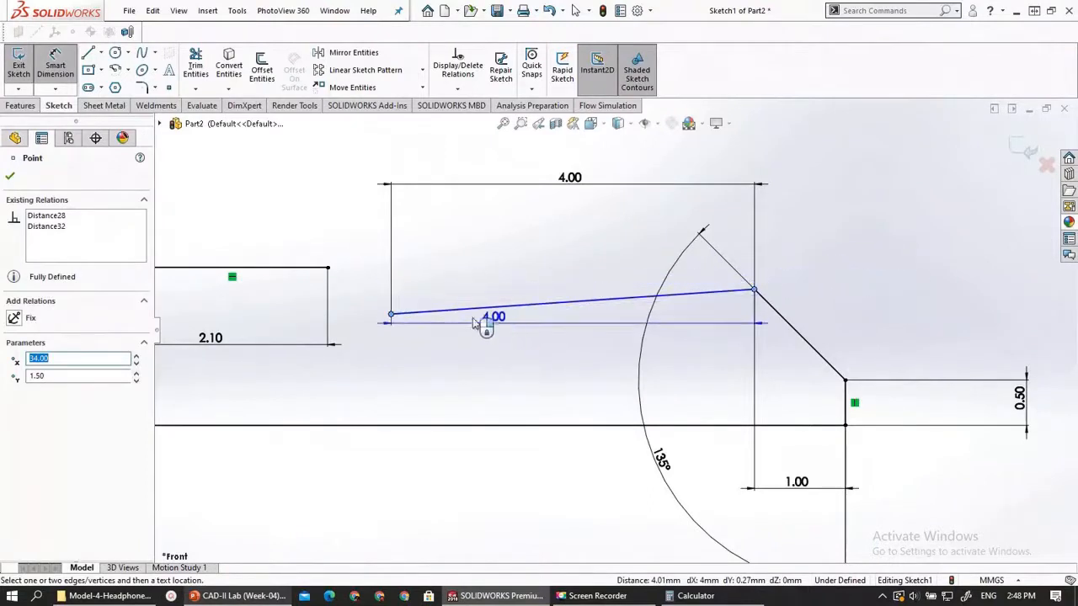
{"action": "left_click", "coordinate": [348, 307]}
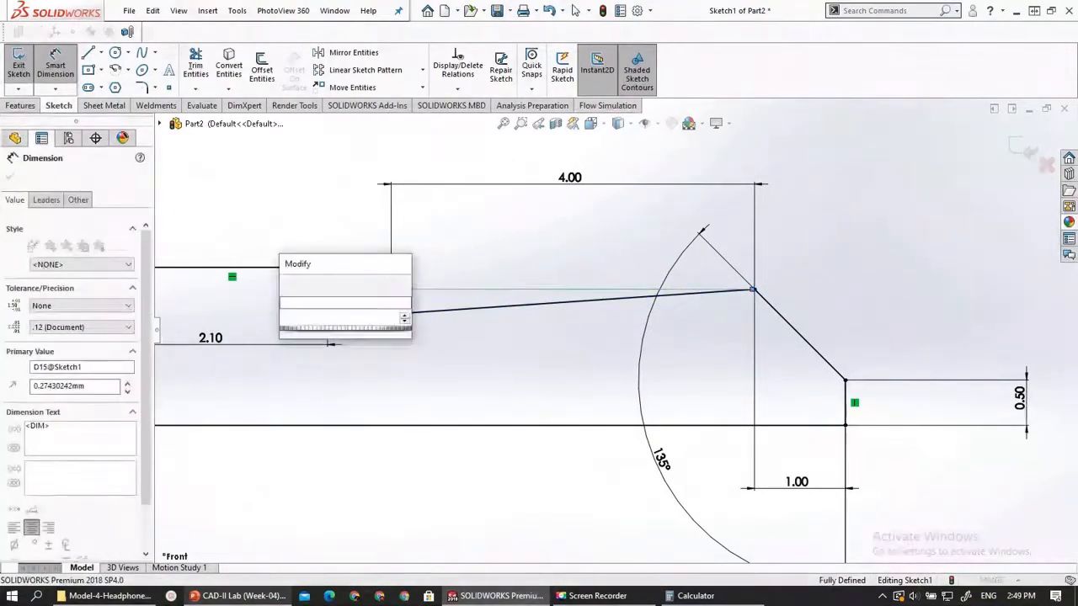
{"action": "type", "text": "0.25"}
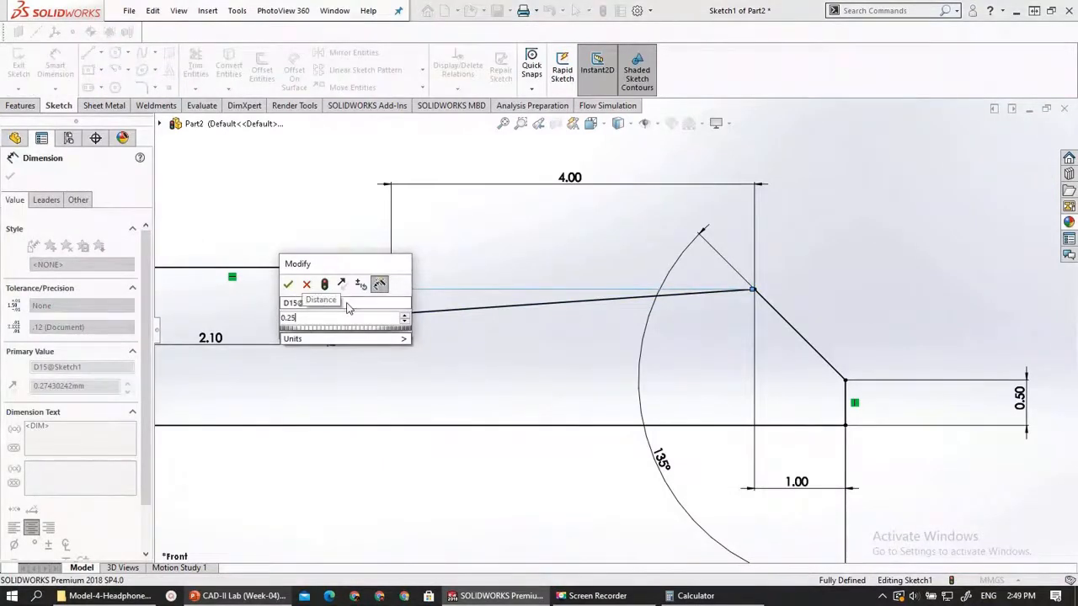
{"action": "key", "text": "Return"}
{"action": "left_click", "coordinate": [385, 329]}
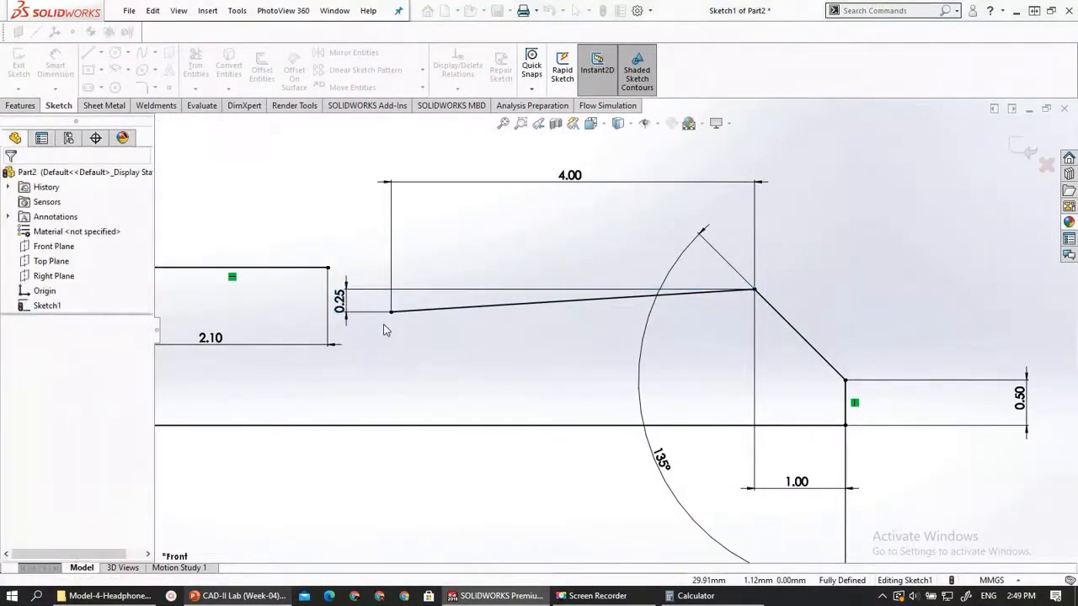
Check the PowerPoint drawing, return to SOLIDWORKS and sketch a slanted line about 0.62 mm long rising from the sloped line's lower endpoint toward the stepped profile
{"action": "left_click", "coordinate": [238, 596]}
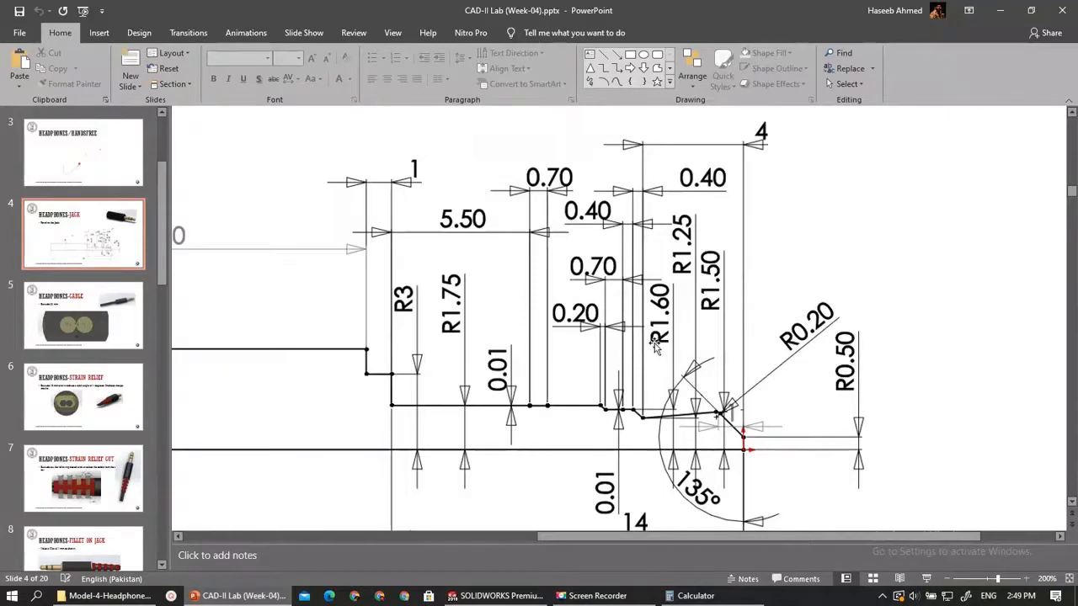
{"action": "left_click", "coordinate": [496, 595]}
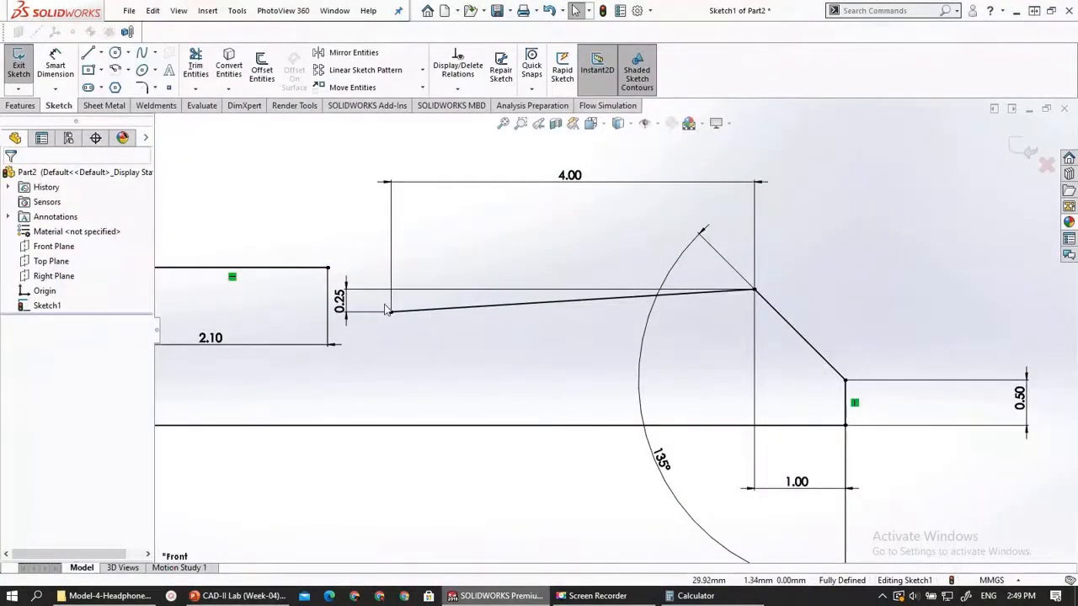
{"action": "scroll", "coordinate": [331, 297], "scroll_direction": "down", "scroll_amount": 1}
{"action": "scroll", "coordinate": [294, 278], "scroll_direction": "up", "scroll_amount": 1}
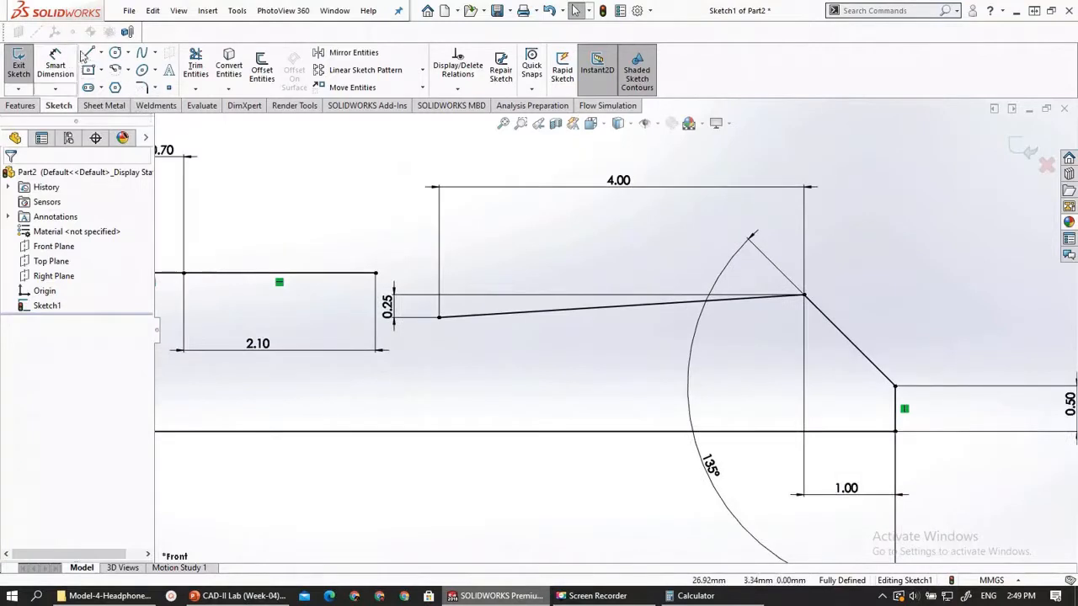
{"action": "scroll", "coordinate": [471, 329], "scroll_direction": "down", "scroll_amount": 3}
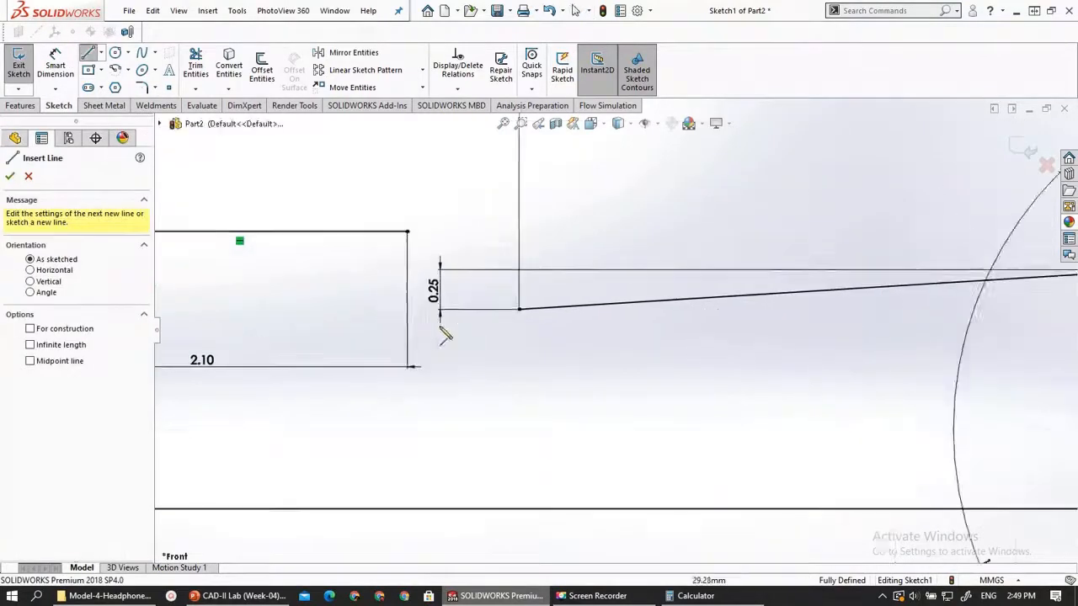
{"action": "left_click", "coordinate": [558, 309]}
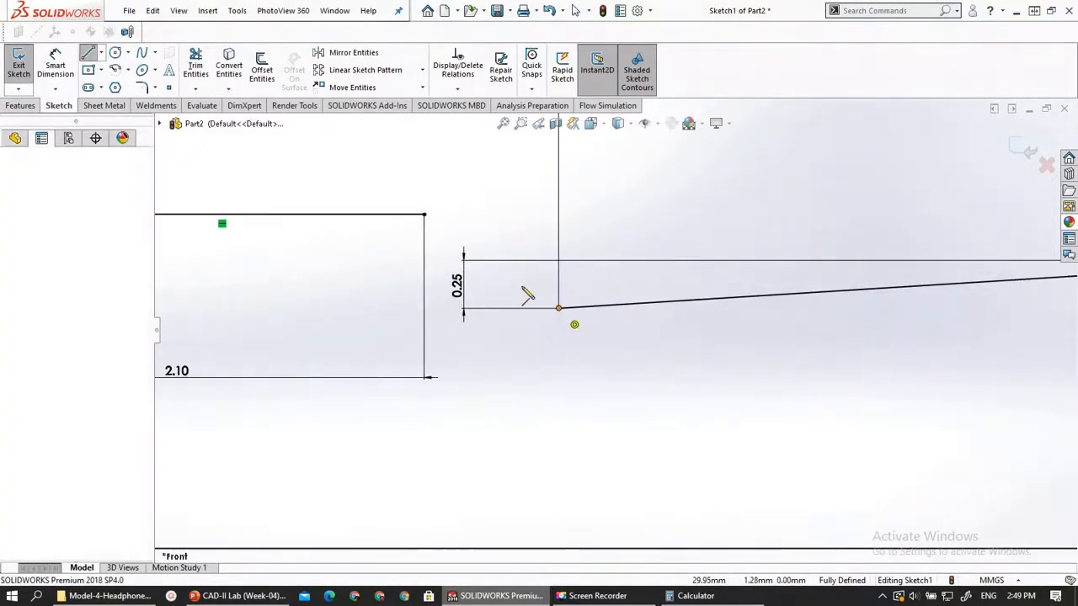
{"action": "left_click", "coordinate": [464, 238]}
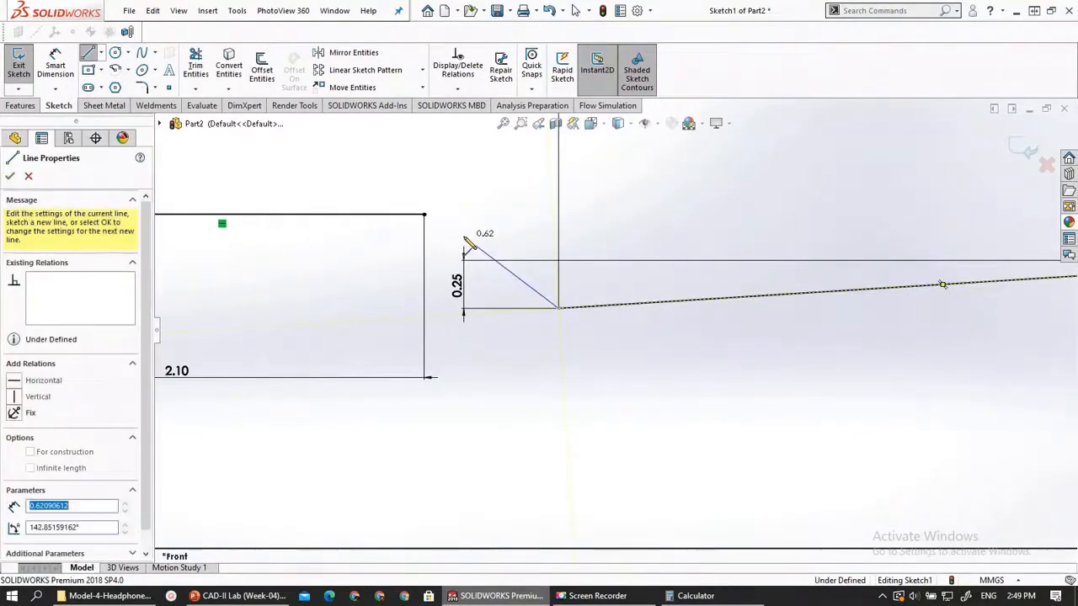
{"action": "key", "text": "Escape"}
{"action": "key", "text": "Escape"}
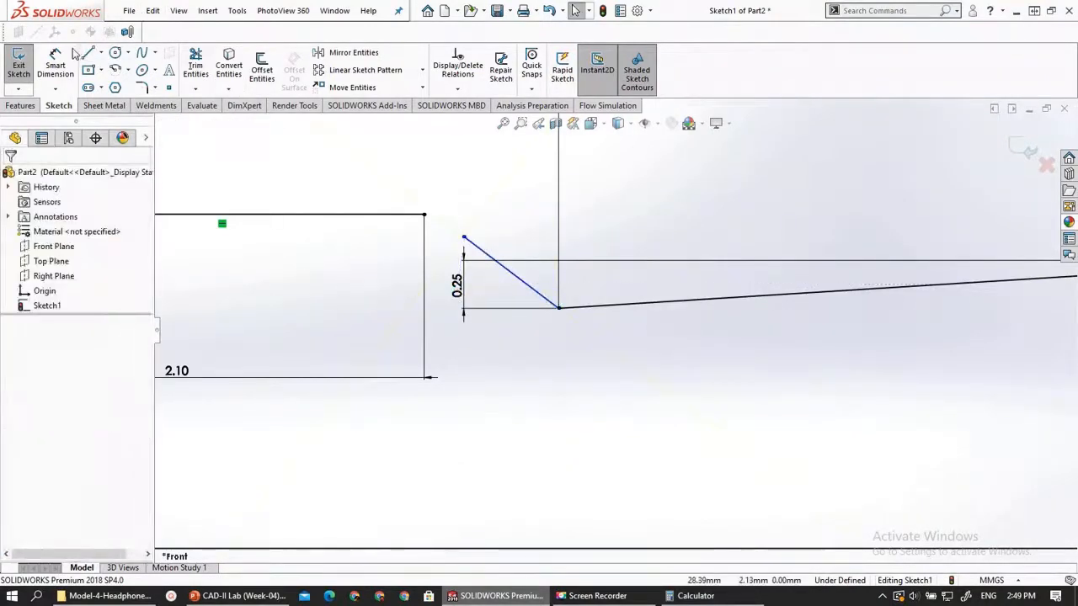
Dimension the horizontal distance between the short slanted line's endpoints to 0.4 mm
{"action": "left_click", "coordinate": [465, 238]}
{"action": "left_click", "coordinate": [553, 311]}
{"action": "left_click", "coordinate": [558, 308]}
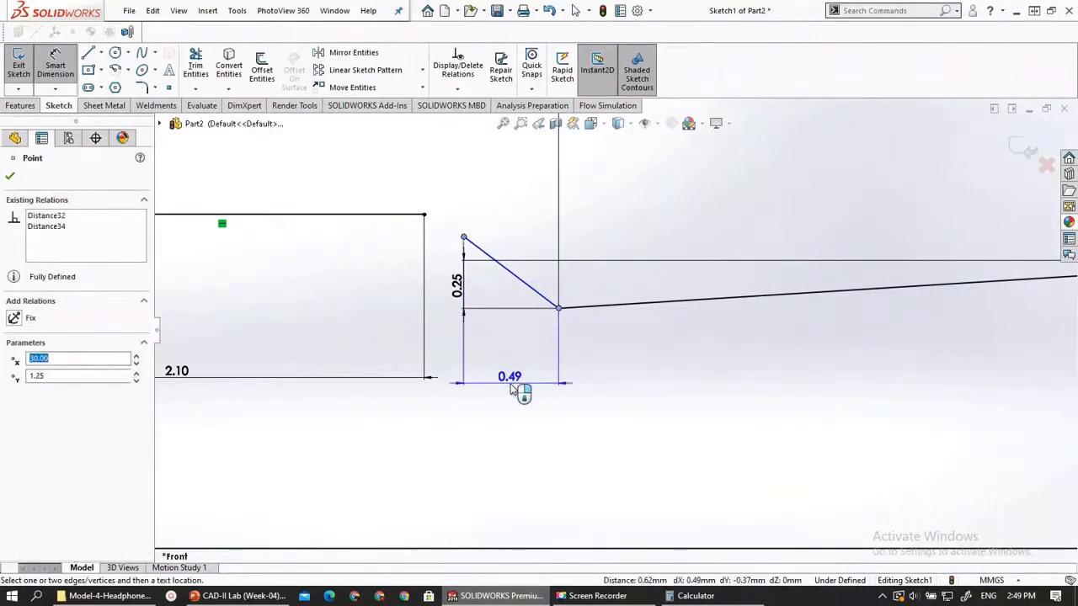
{"action": "left_click", "coordinate": [519, 389]}
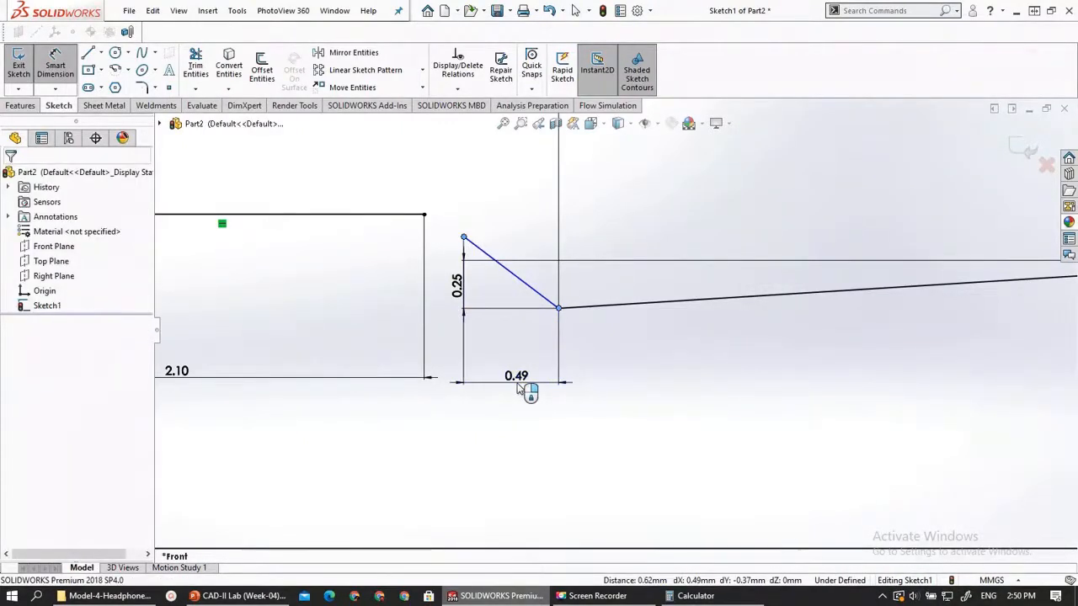
{"action": "type", "text": "0"}
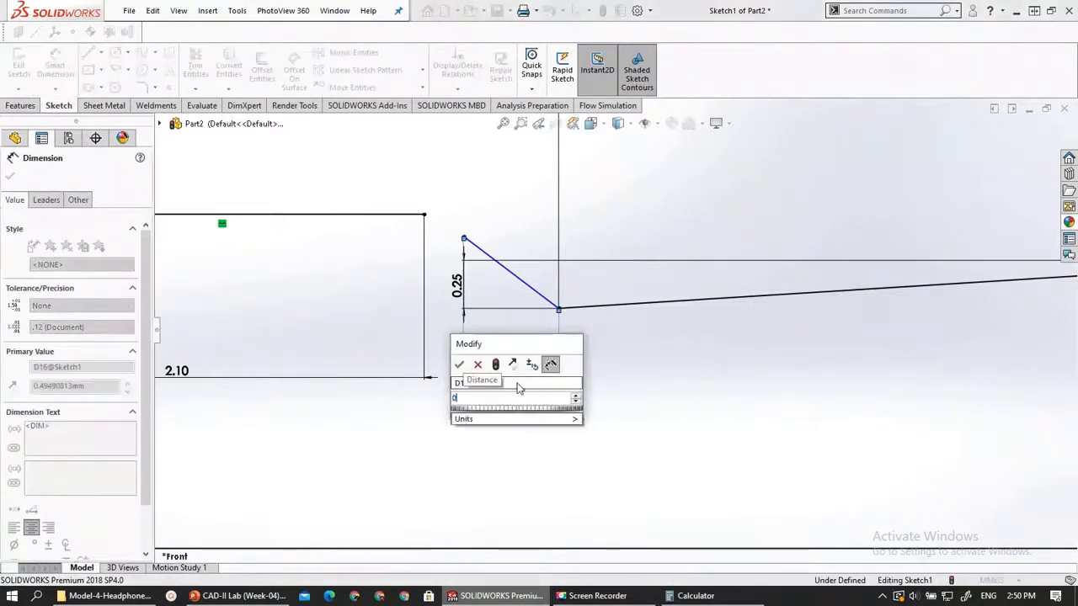
{"action": "type", "text": ".5"}
{"action": "key", "text": "Return"}
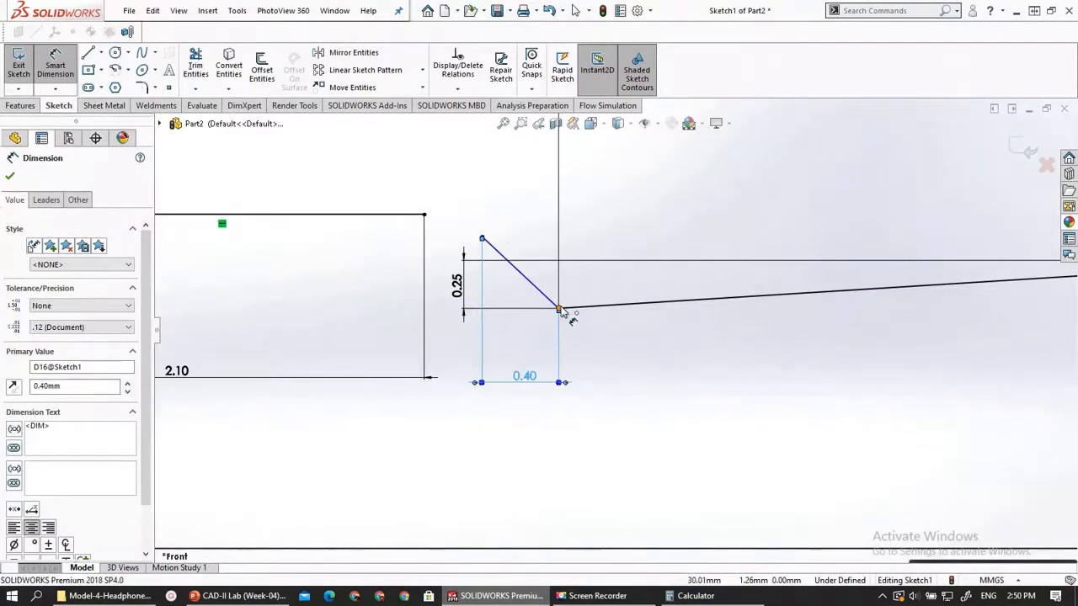
Dimension the vertical distance between the short slanted line's endpoints to 0.35 mm
{"action": "left_click", "coordinate": [482, 239]}
{"action": "left_click", "coordinate": [559, 308]}
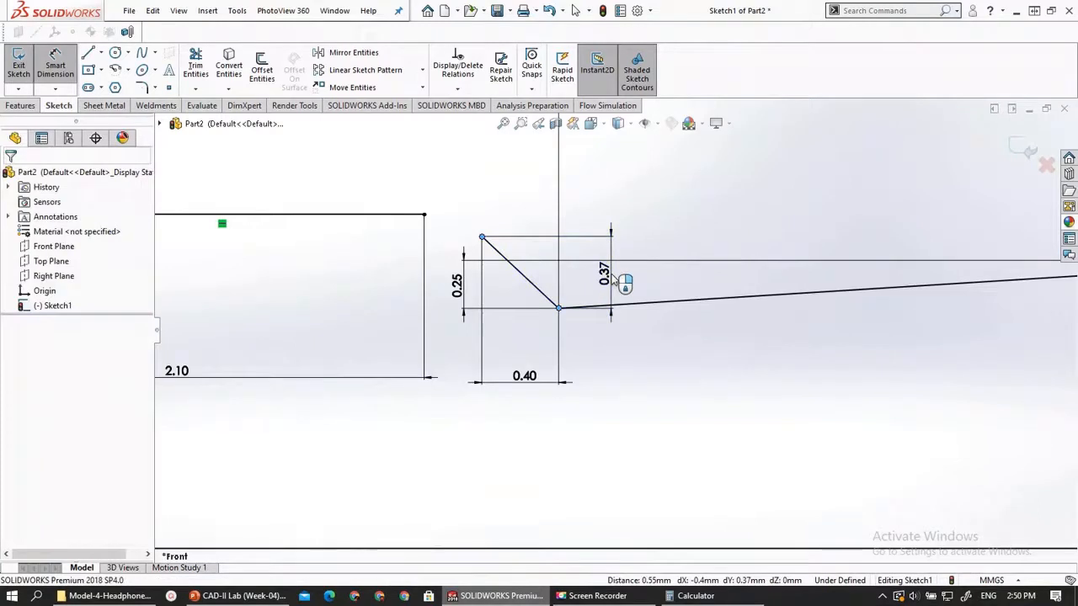
{"action": "left_click", "coordinate": [624, 283]}
{"action": "type", "text": "0.35"}
{"action": "key", "text": "Return"}
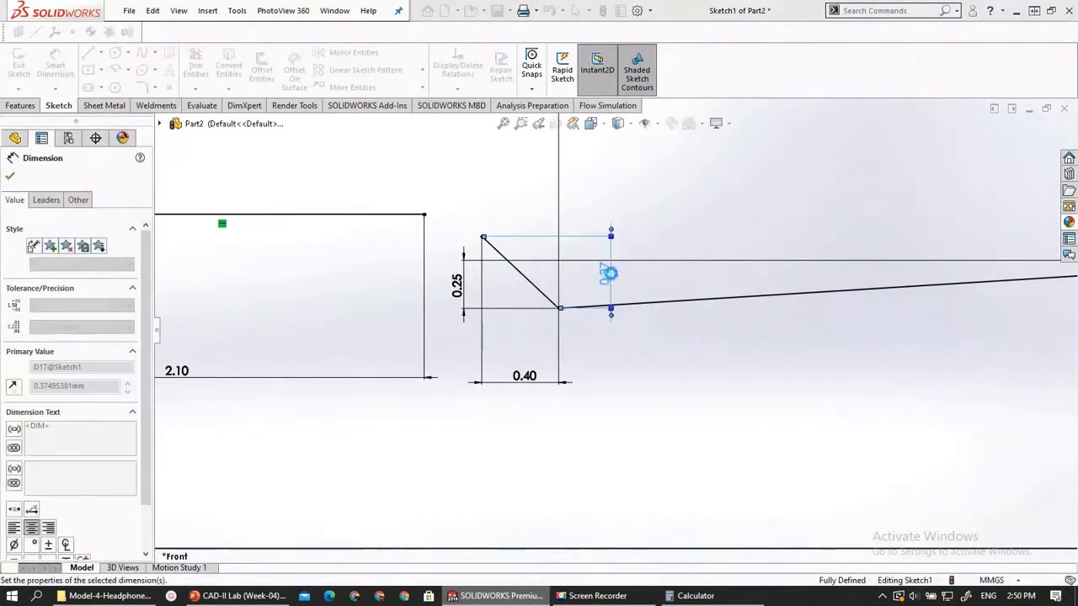
Change the horizontal distance between the long, slightly sloped line's endpoints to 3 mm
{"action": "left_click", "coordinate": [434, 281]}
{"action": "scroll", "coordinate": [438, 281], "scroll_direction": "up", "scroll_amount": 1}
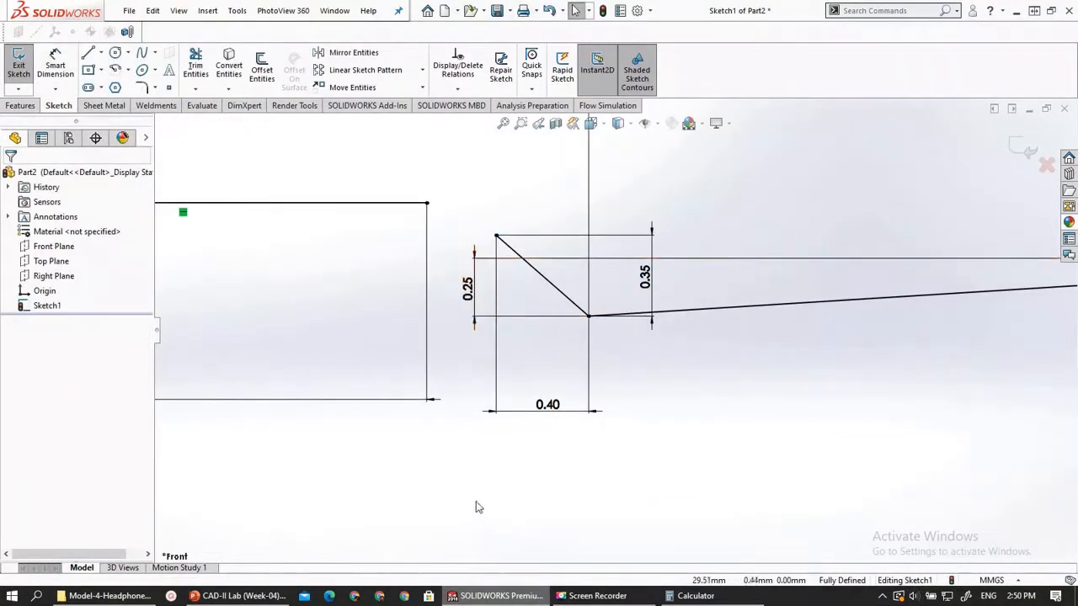
{"action": "scroll", "coordinate": [496, 453], "scroll_direction": "down", "scroll_amount": 6}
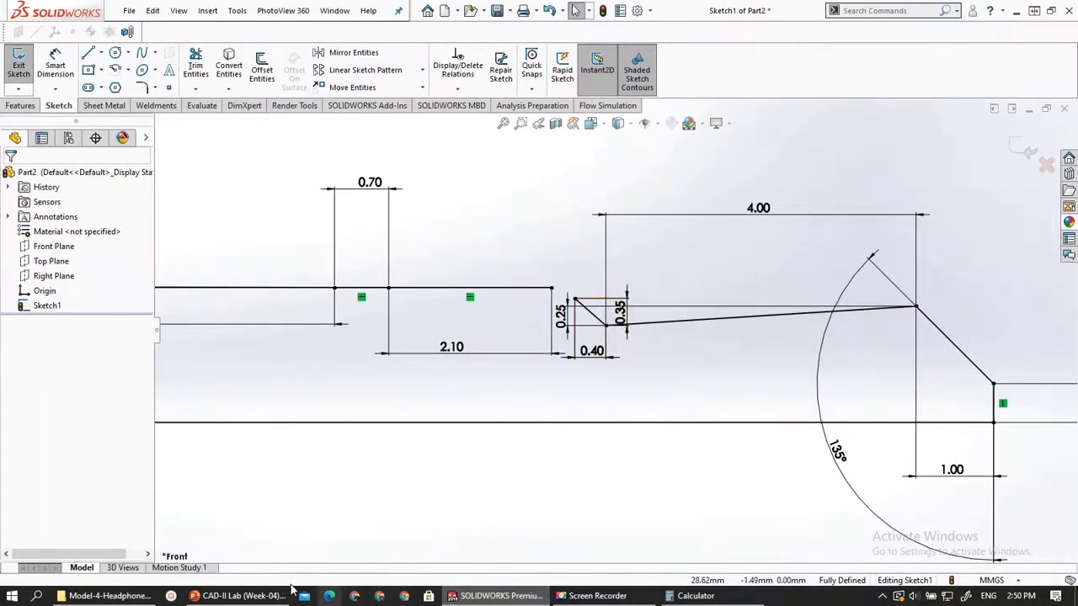
{"action": "left_click", "coordinate": [757, 209]}
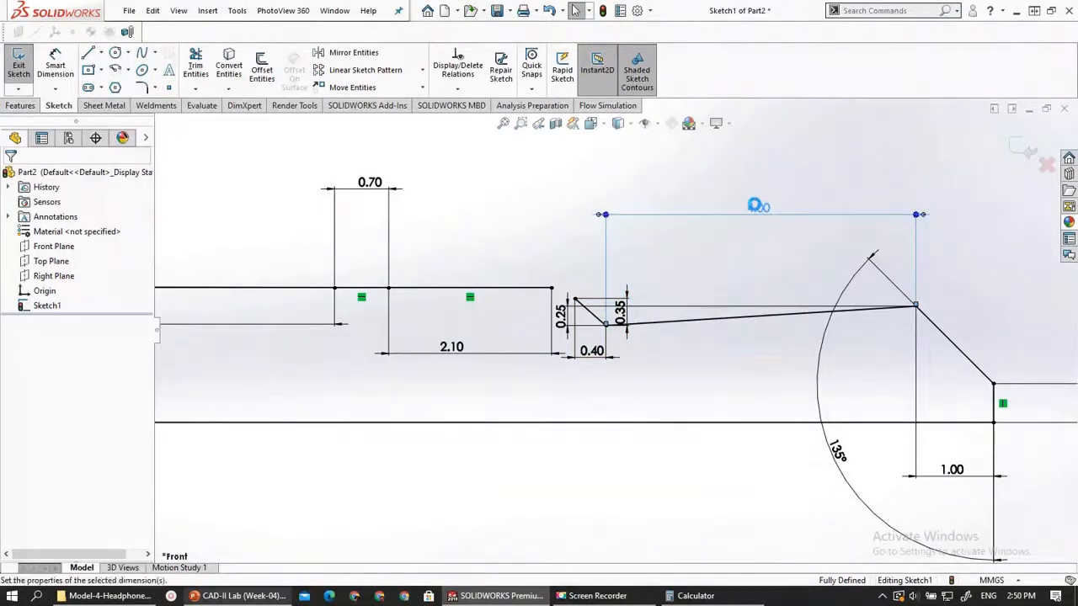
{"action": "type", "text": "3"}
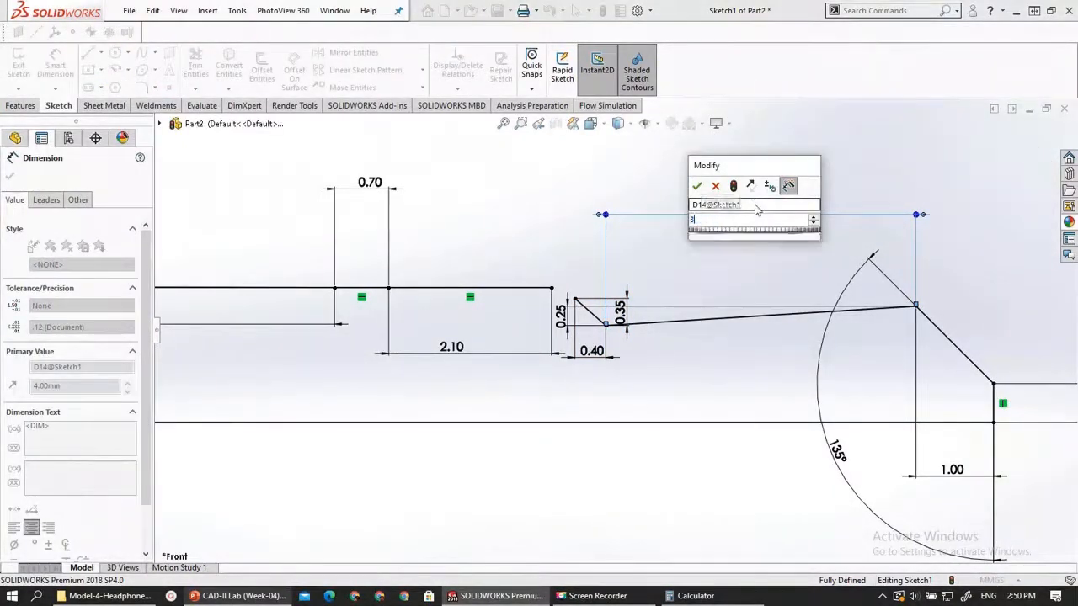
{"action": "key", "text": "Return"}
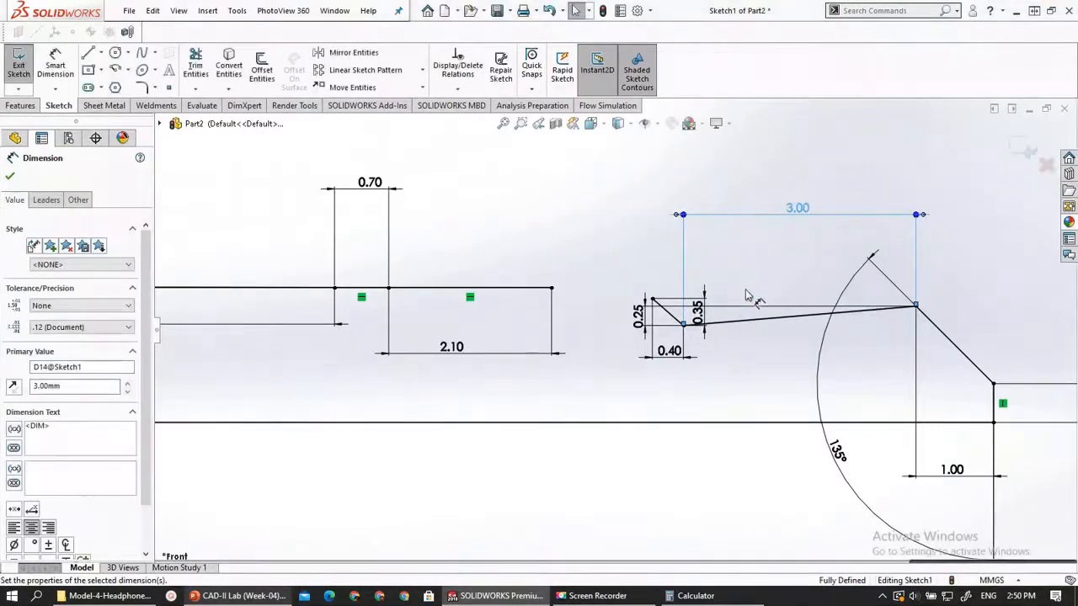
{"action": "left_click", "coordinate": [701, 430]}
Check the PowerPoint drawing, return to SOLIDWORKS and sketch a horizontal line about 0.44 mm long from the groove's upper endpoint, continued by a slanted line about 0.69 mm long
{"action": "left_click", "coordinate": [277, 591]}
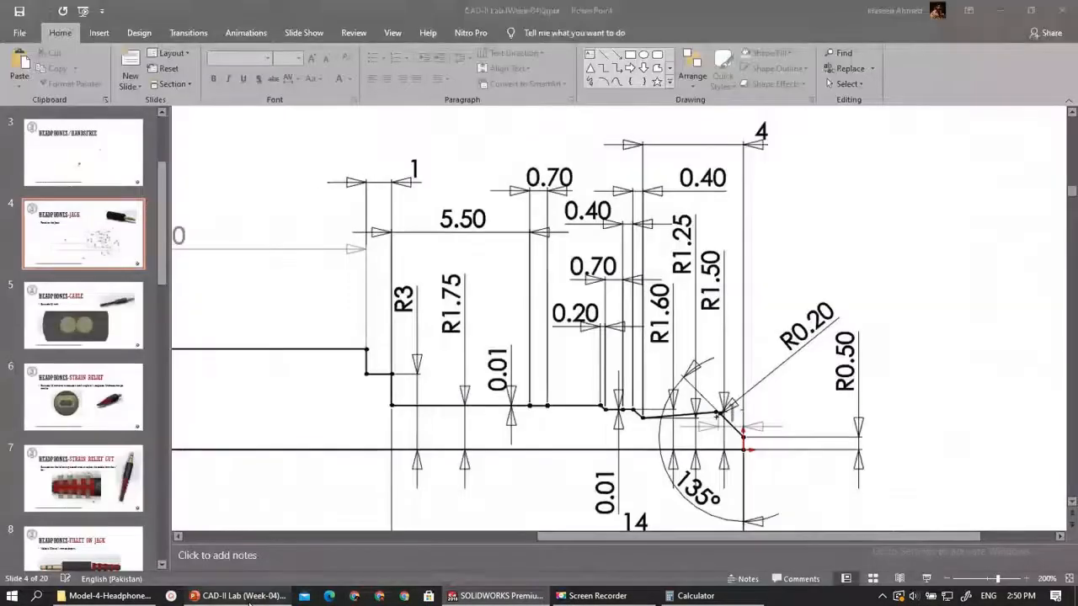
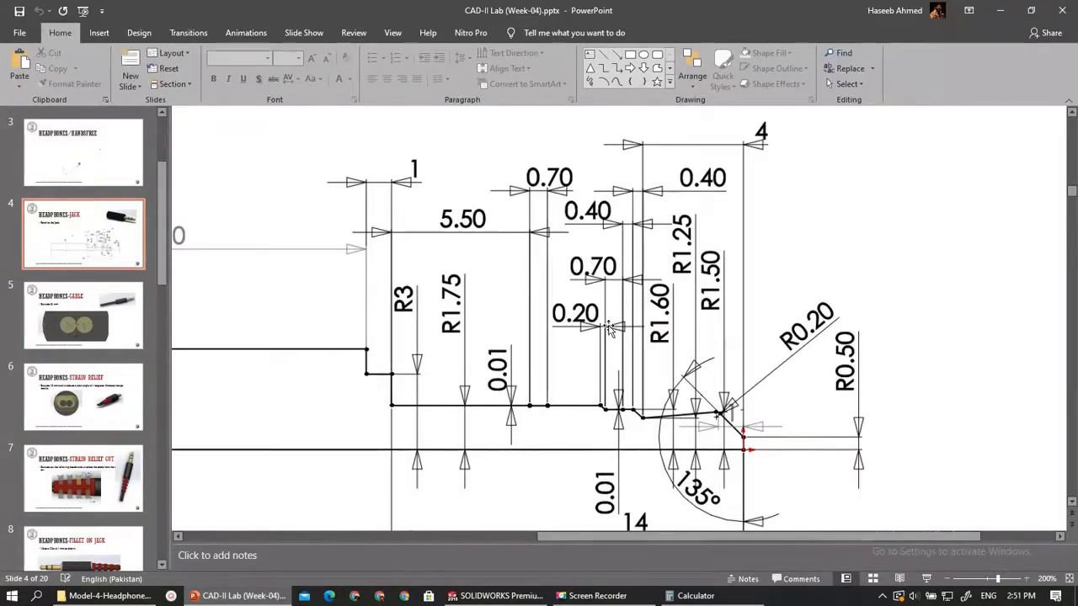
{"action": "left_click", "coordinate": [242, 596]}
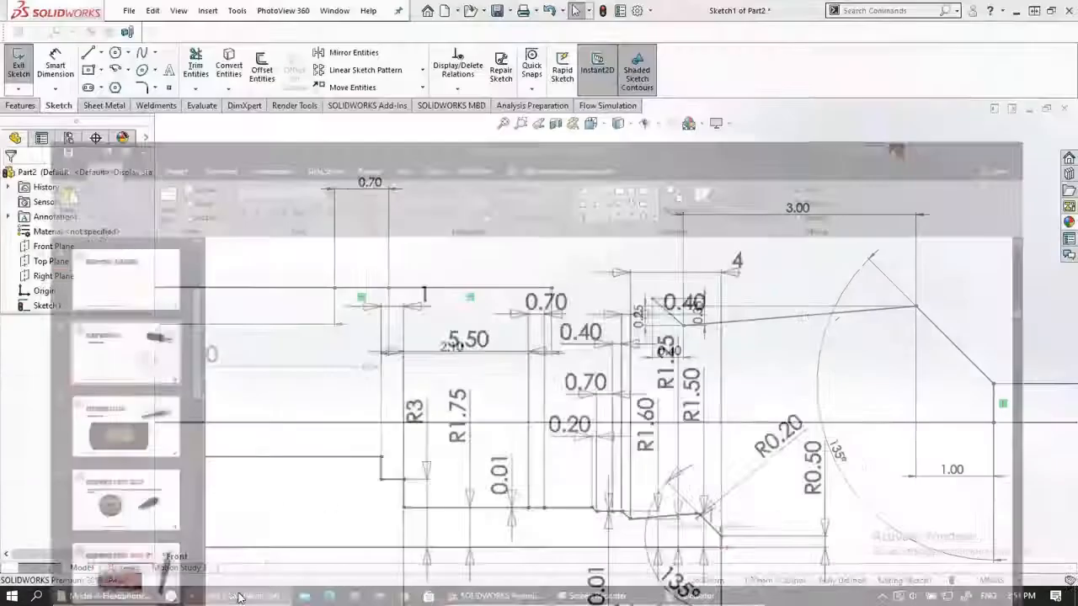
{"action": "scroll", "coordinate": [642, 323], "scroll_direction": "down", "scroll_amount": 5}
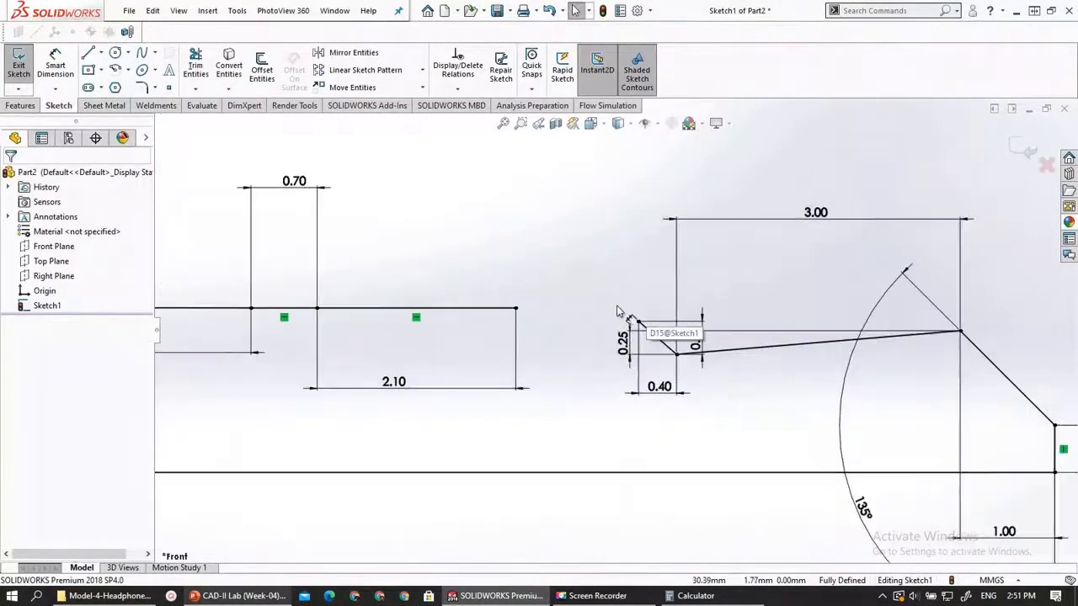
{"action": "left_click", "coordinate": [87, 55]}
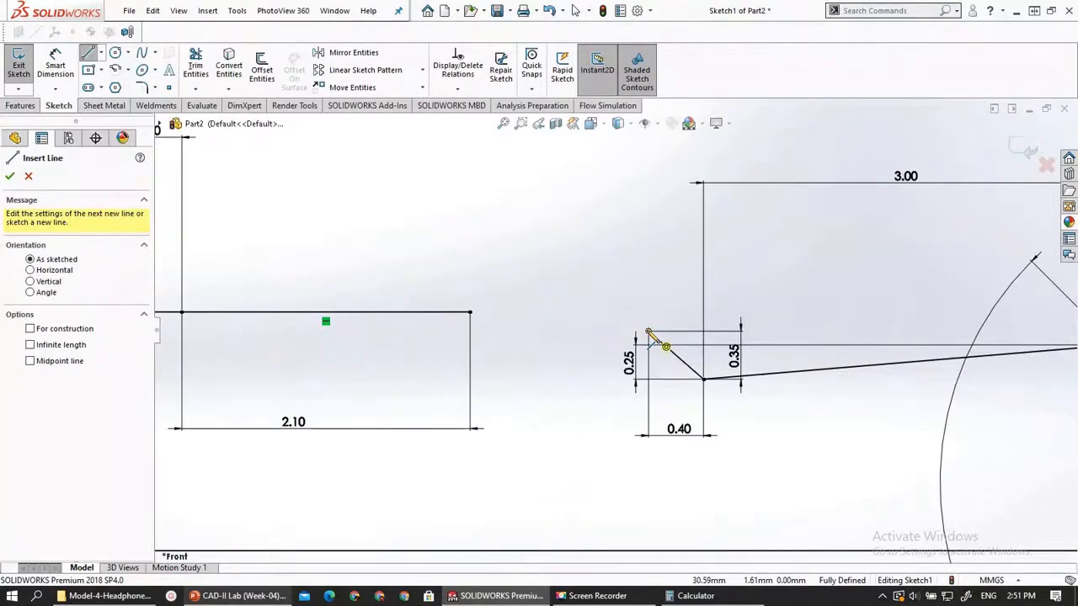
{"action": "left_click", "coordinate": [649, 332]}
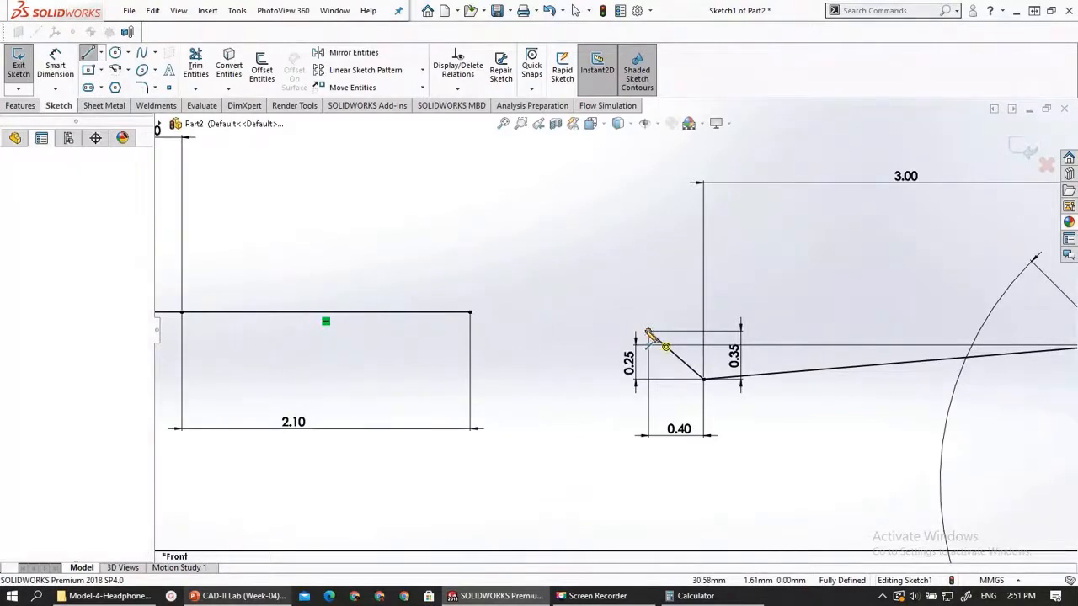
{"action": "left_click", "coordinate": [589, 332]}
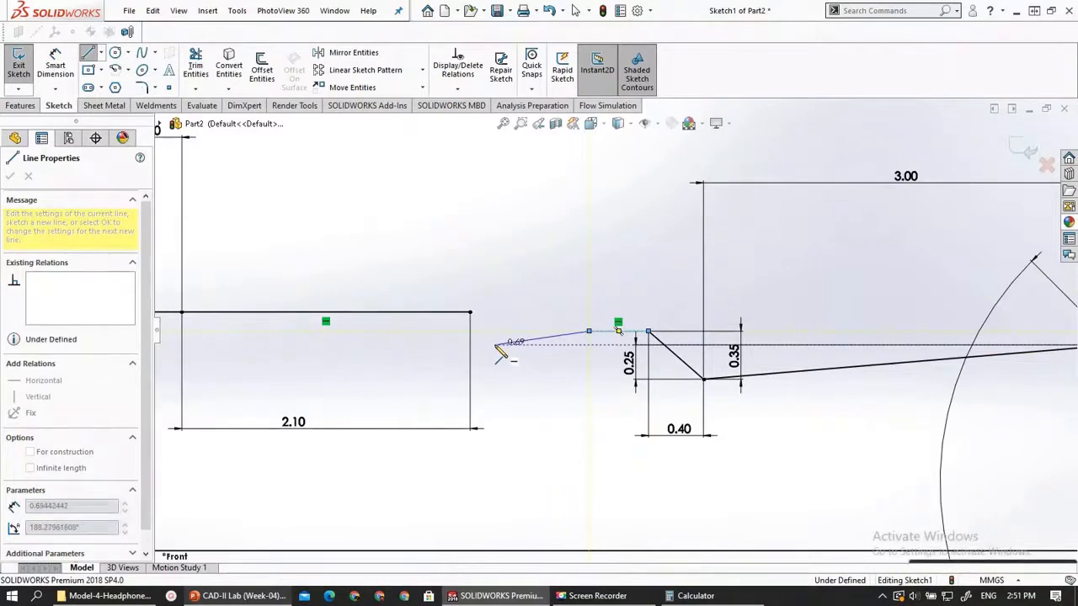
{"action": "left_click", "coordinate": [495, 345]}
{"action": "key", "text": "Escape"}
{"action": "scroll", "coordinate": [548, 339], "scroll_direction": "down", "scroll_amount": 4}
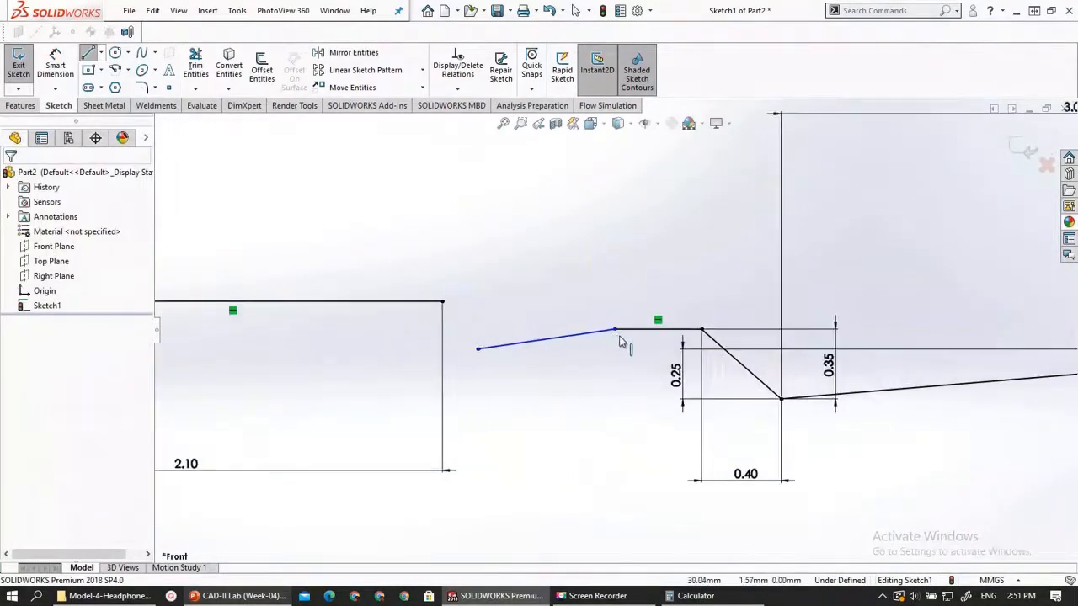
Dimension the length of the short horizontal line beside the tip groove to 0.4 mm
{"action": "left_click", "coordinate": [55, 67]}
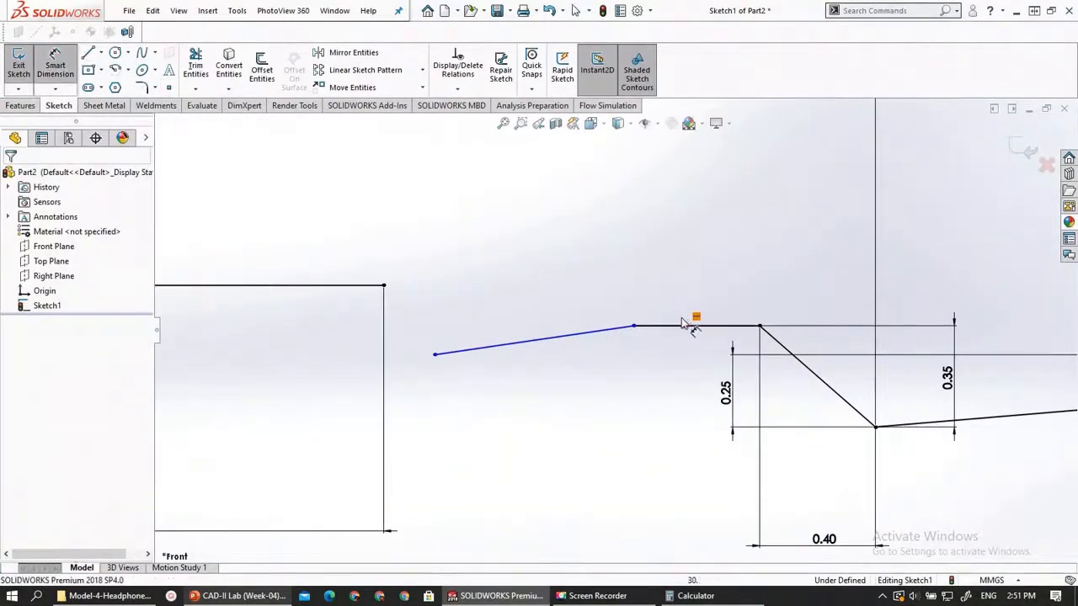
{"action": "left_click", "coordinate": [678, 326]}
{"action": "left_click", "coordinate": [689, 257]}
{"action": "left_click", "coordinate": [691, 263]}
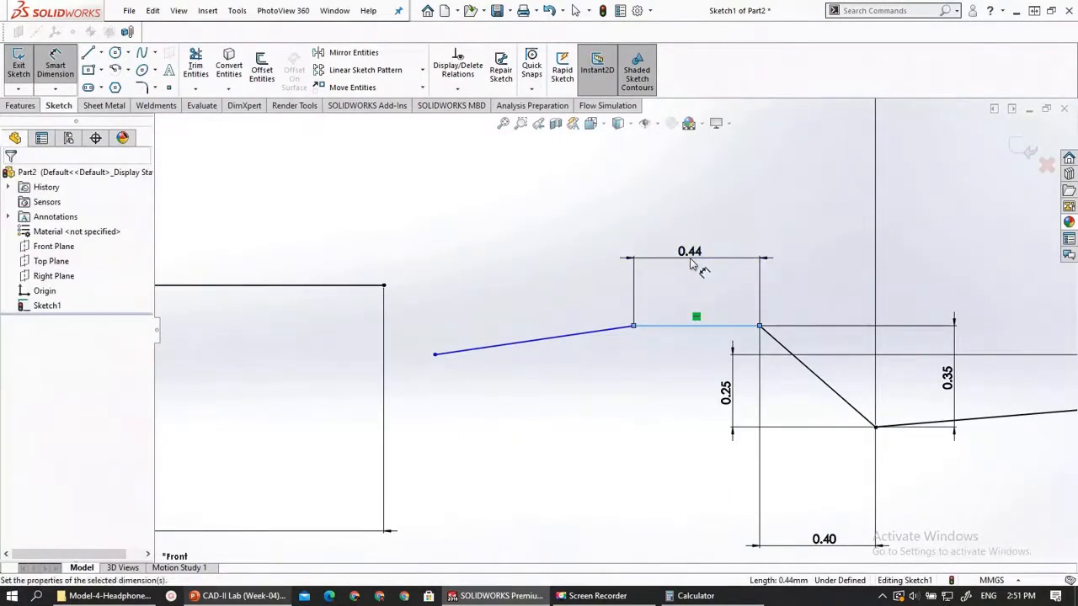
{"action": "type", "text": "0.4"}
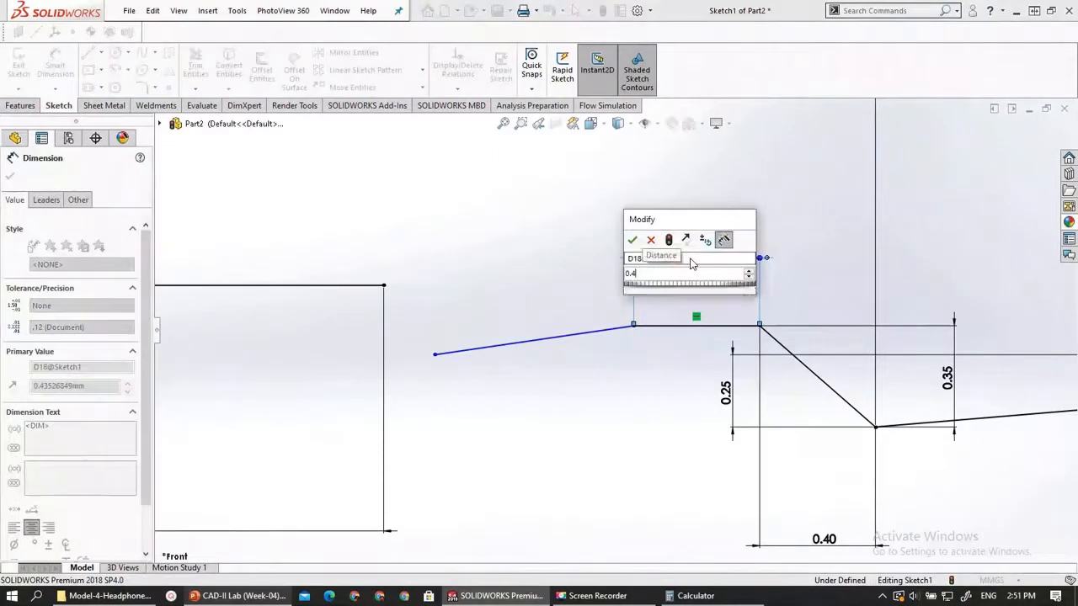
{"action": "key", "text": "Return"}
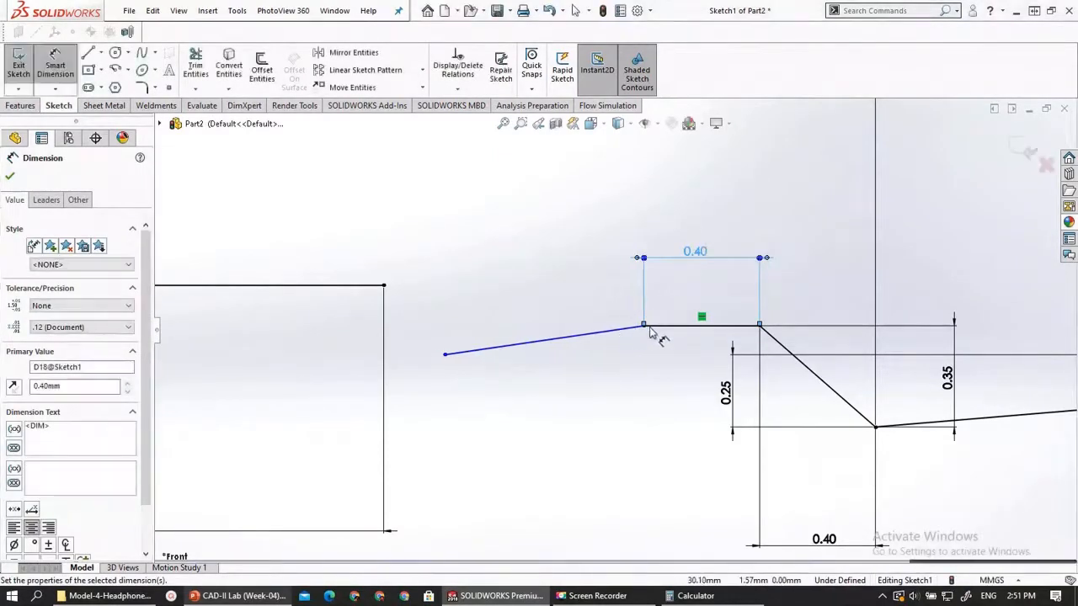
{"action": "left_click", "coordinate": [597, 369]}
Dimension the horizontal distance between the endpoints of the slanted line adjoining the short horizontal line to 0.7 mm
{"action": "left_click", "coordinate": [644, 327]}
{"action": "left_click", "coordinate": [445, 356]}
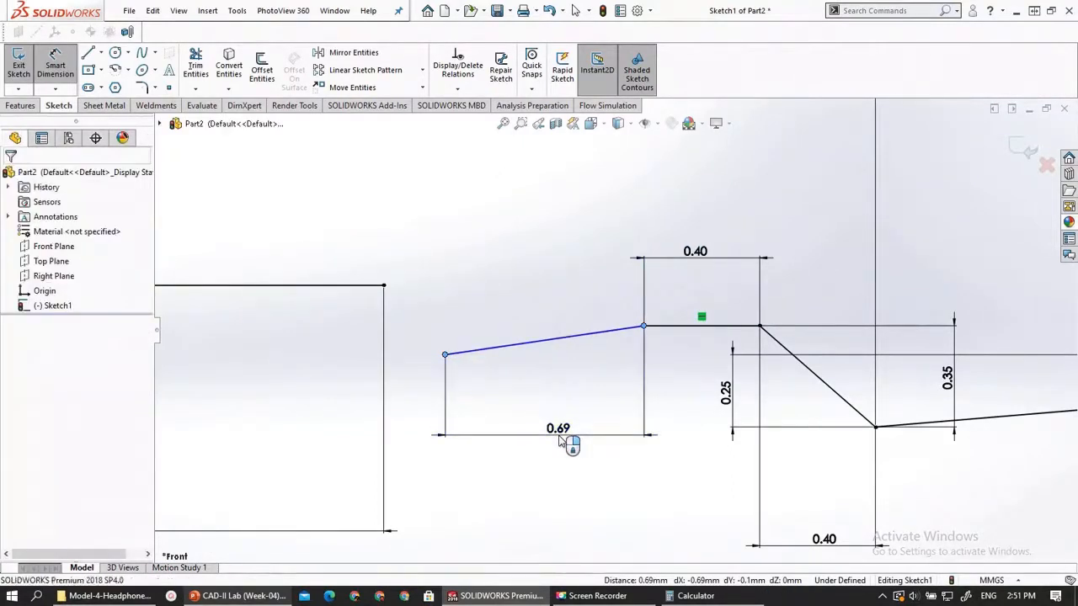
{"action": "left_click", "coordinate": [561, 444]}
{"action": "type", "text": "0.8"}
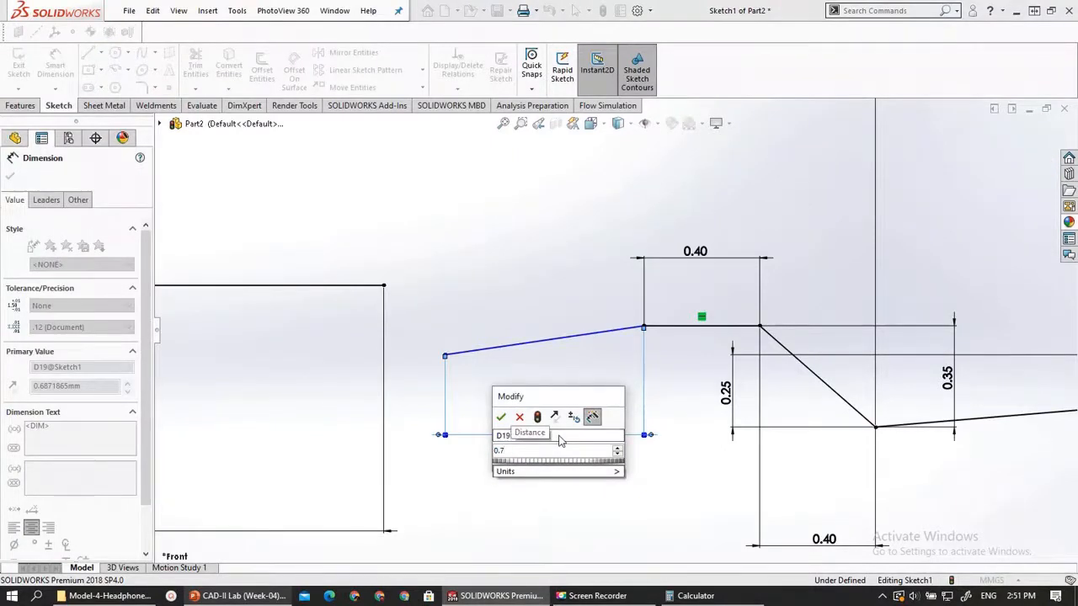
{"action": "key", "text": "Return"}
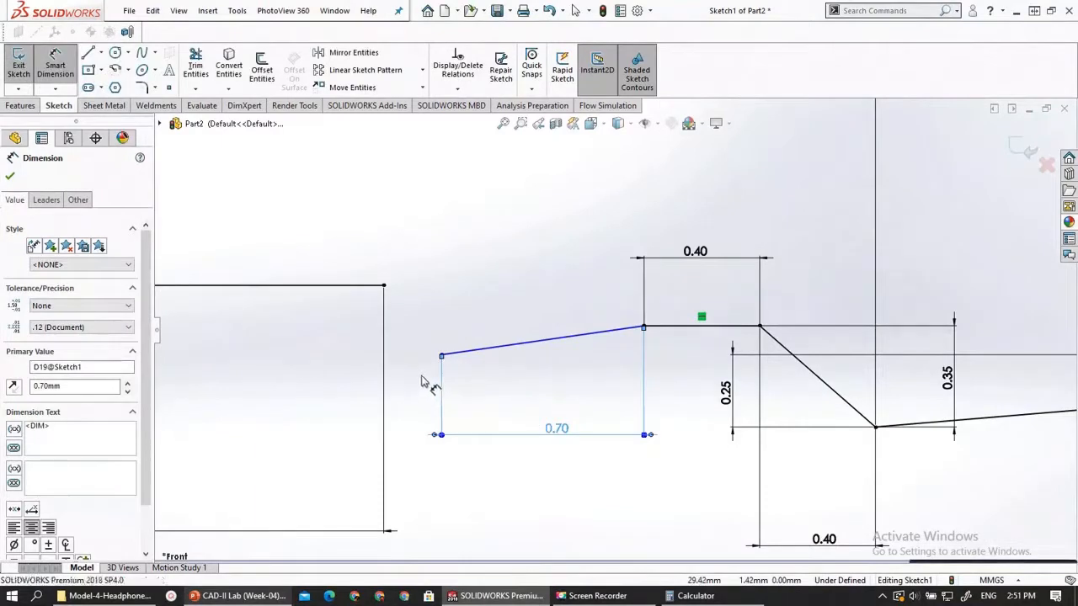
{"action": "key", "text": "Escape"}
Dimension the vertical distance between that slanted line's endpoints to 0.01 mm
{"action": "left_click", "coordinate": [441, 354]}
{"action": "left_click", "coordinate": [644, 327]}
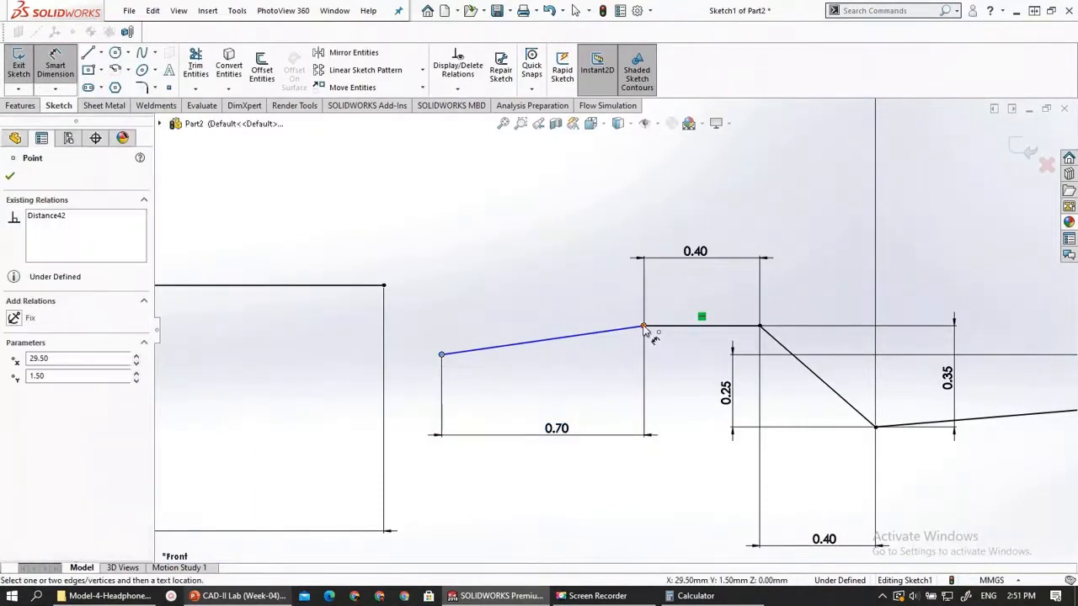
{"action": "left_click", "coordinate": [418, 346]}
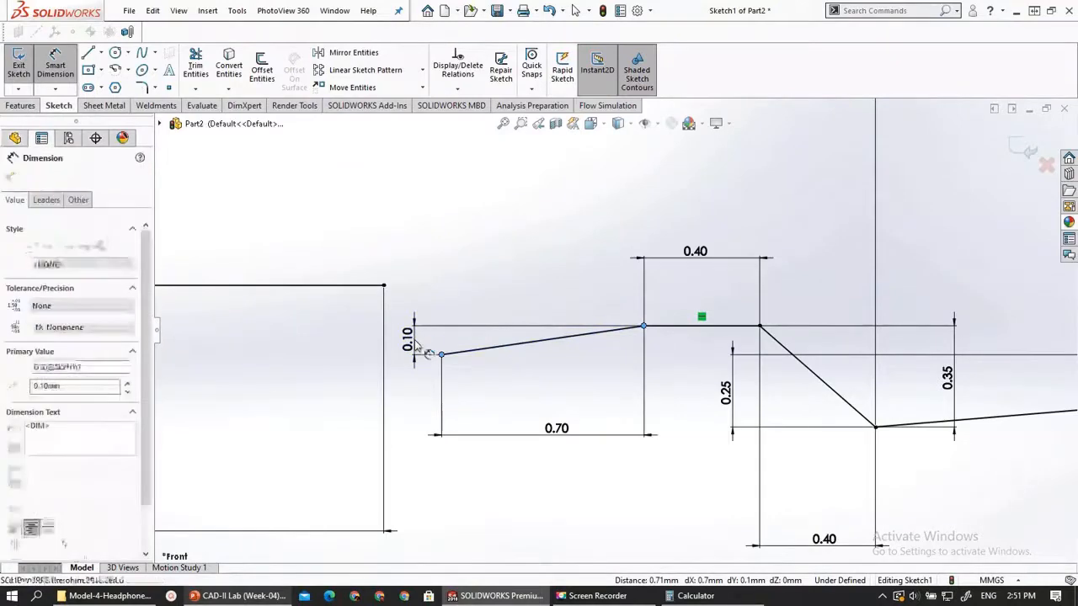
{"action": "type", "text": "0."}
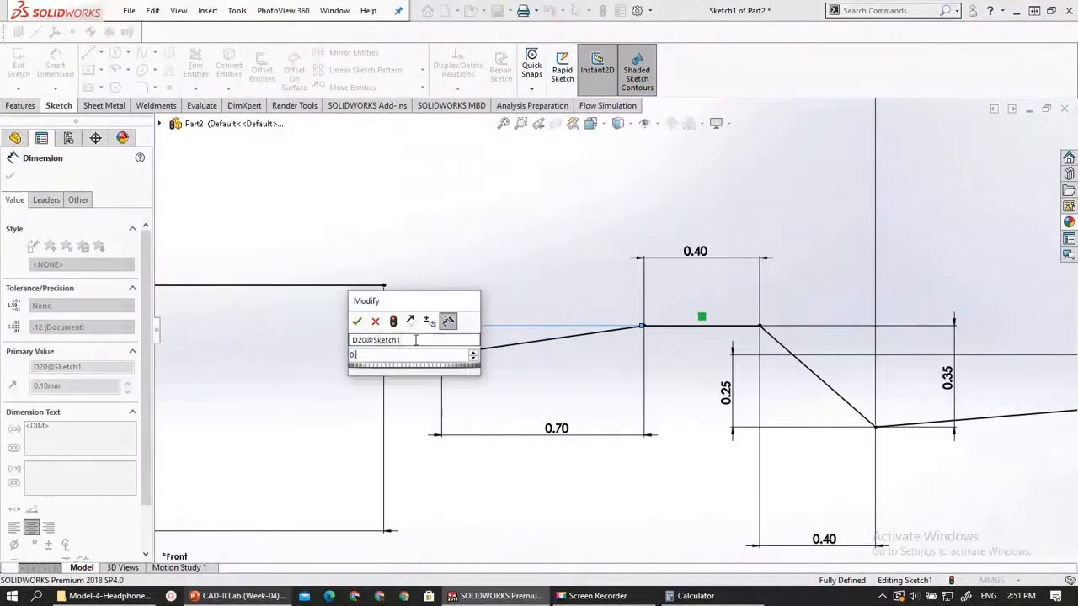
{"action": "type", "text": "1"}
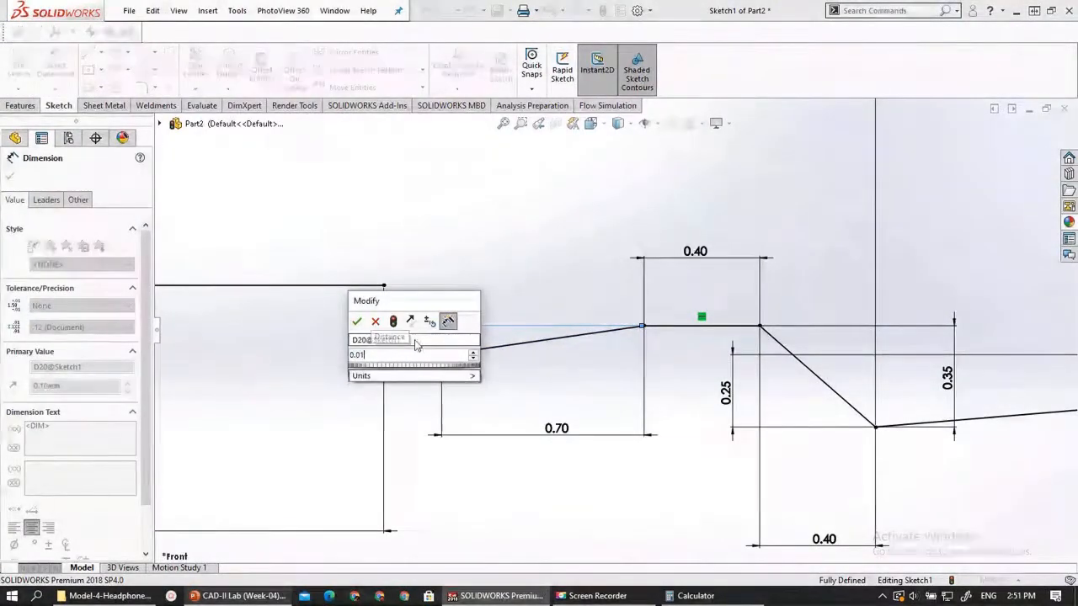
{"action": "key", "text": "Return"}
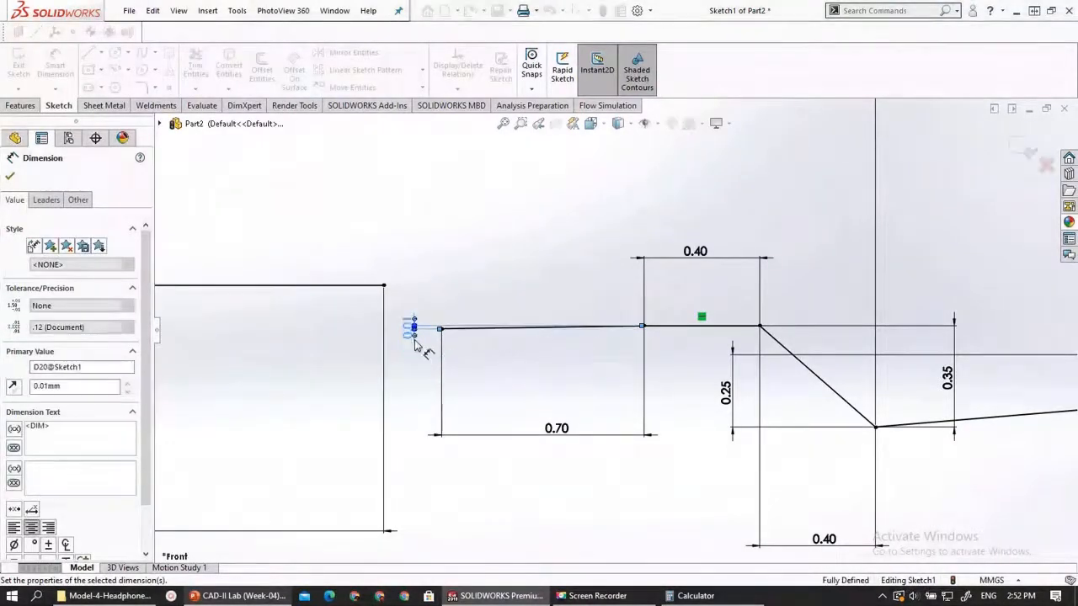
{"action": "key", "text": "Escape"}
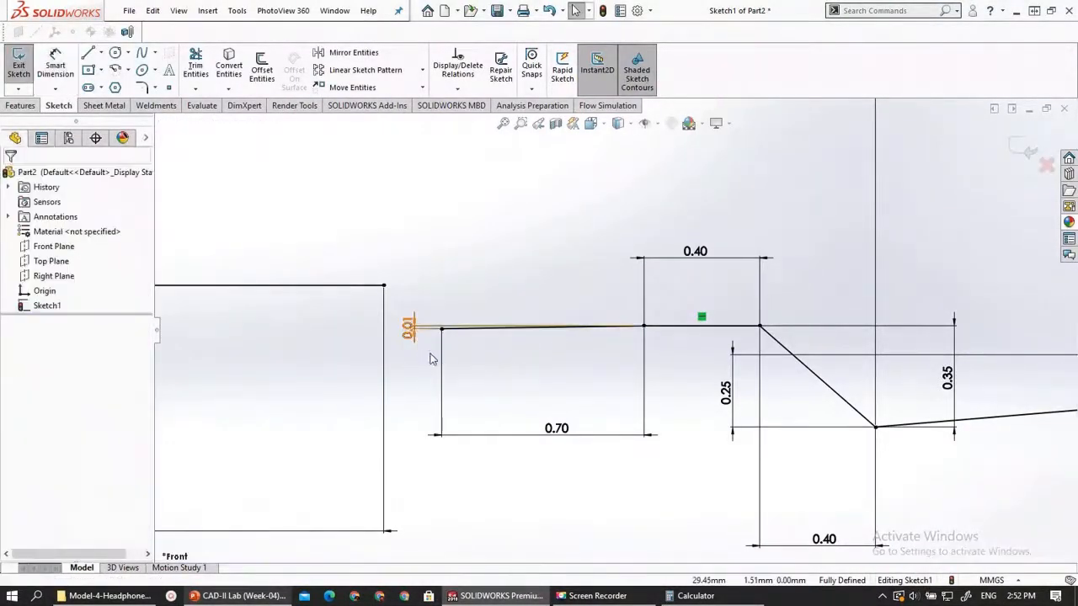
Close the profile with a line from the slanted line's free endpoint to the end of the 2.10 mm horizontal edge
{"action": "scroll", "coordinate": [412, 348], "scroll_direction": "down", "scroll_amount": 1}
{"action": "scroll", "coordinate": [412, 348], "scroll_direction": "down", "scroll_amount": 1}
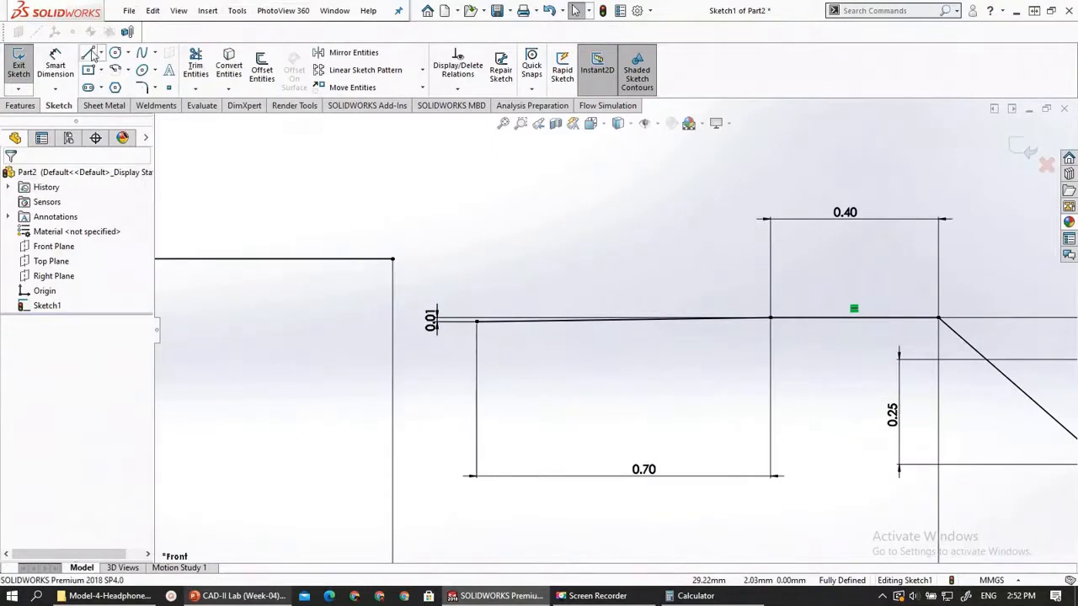
{"action": "left_click", "coordinate": [477, 322]}
{"action": "left_click", "coordinate": [393, 260]}
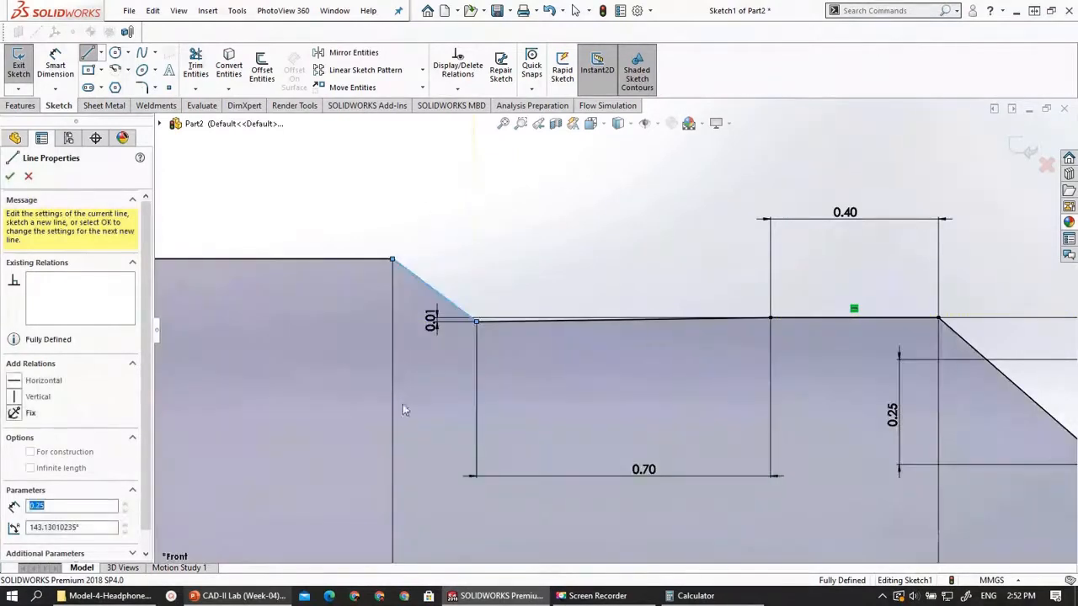
{"action": "scroll", "coordinate": [423, 391], "scroll_direction": "down", "scroll_amount": 2}
{"action": "key", "text": "Escape"}
{"action": "scroll", "coordinate": [427, 391], "scroll_direction": "up", "scroll_amount": 3}
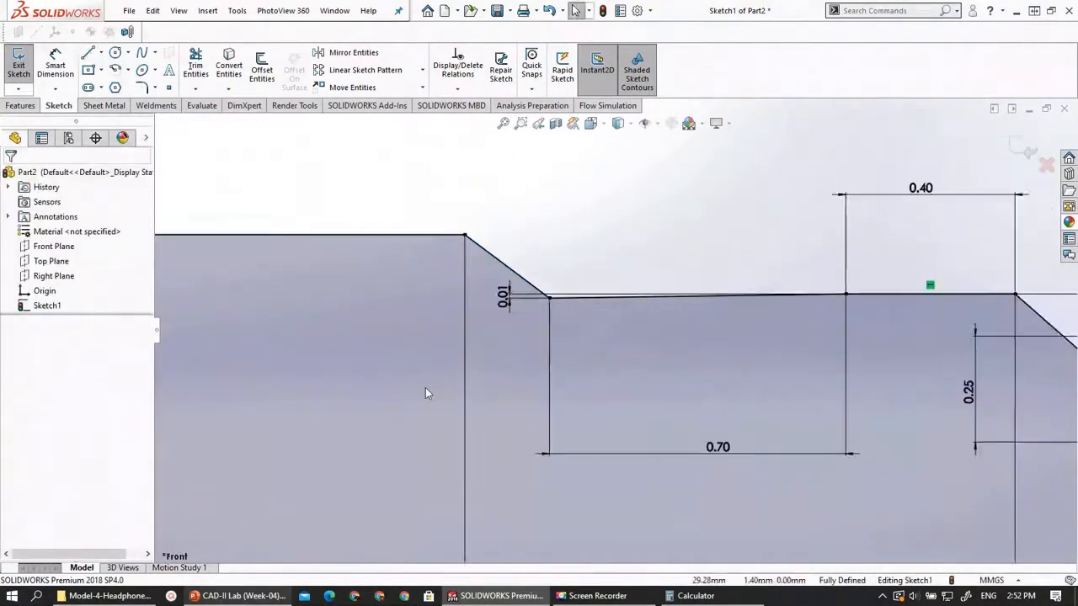
Compare the closed jack profile and its tip dimensions with the reference drawing in PowerPoint
{"action": "scroll", "coordinate": [426, 385], "scroll_direction": "up", "scroll_amount": 3}
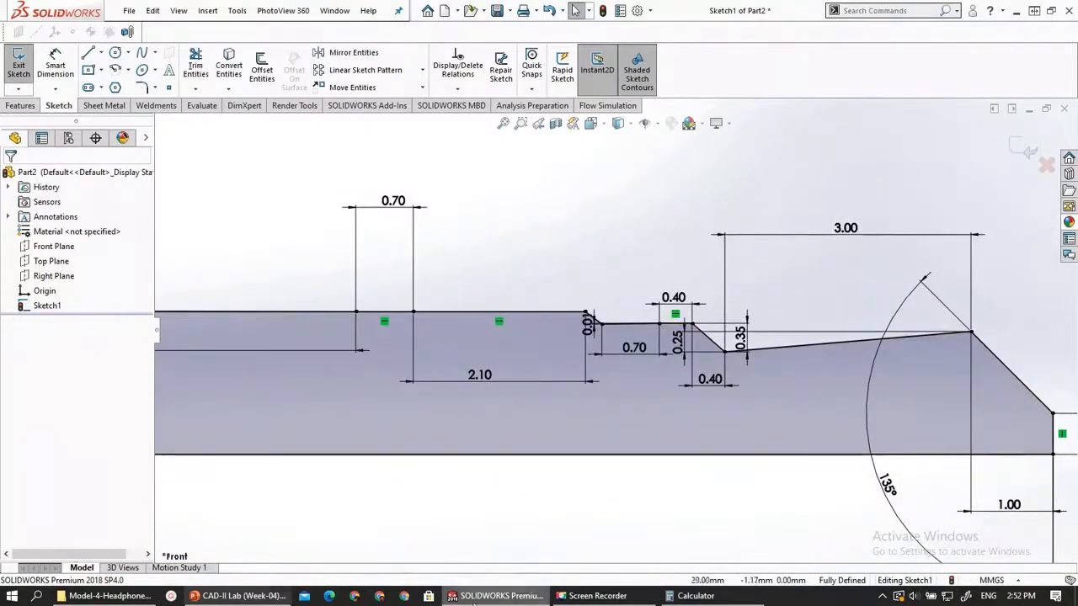
{"action": "left_click", "coordinate": [275, 594]}
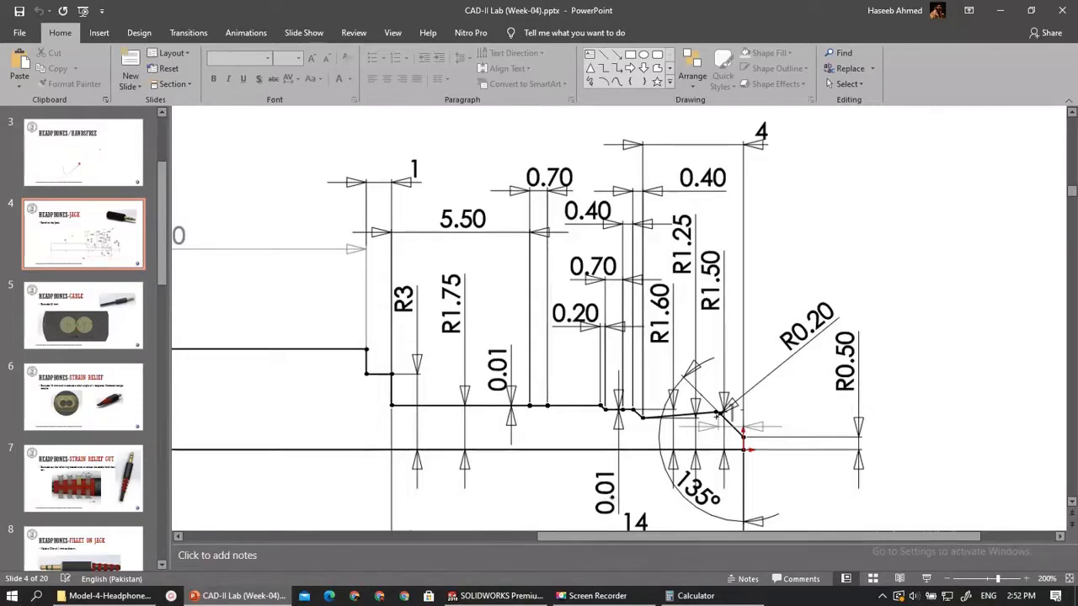
{"action": "left_click", "coordinate": [497, 595]}
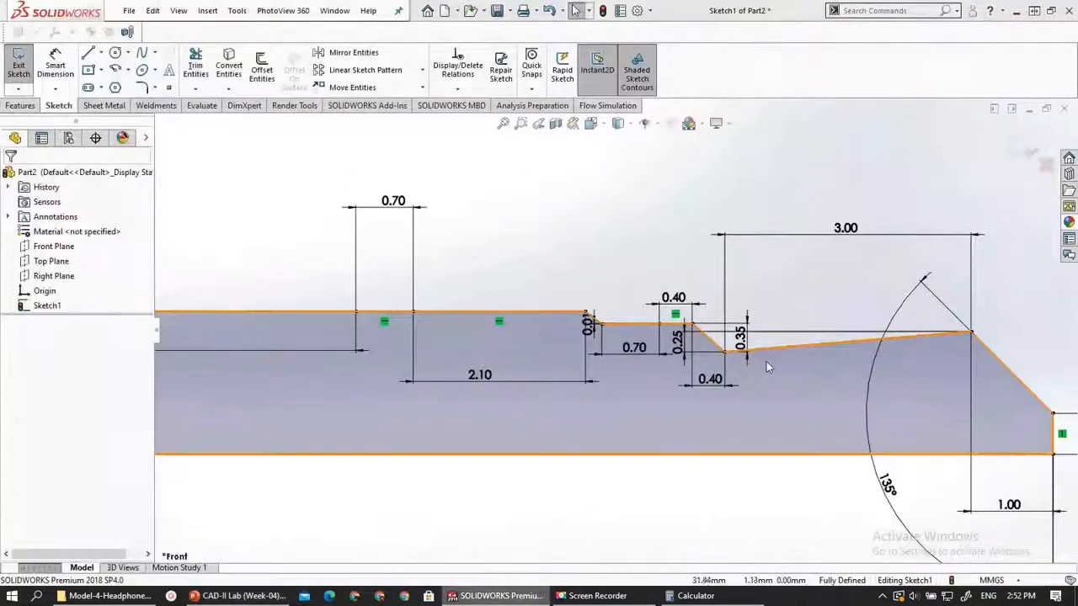
{"action": "scroll", "coordinate": [766, 367], "scroll_direction": "down", "scroll_amount": 2}
{"action": "scroll", "coordinate": [730, 366], "scroll_direction": "up", "scroll_amount": 3}
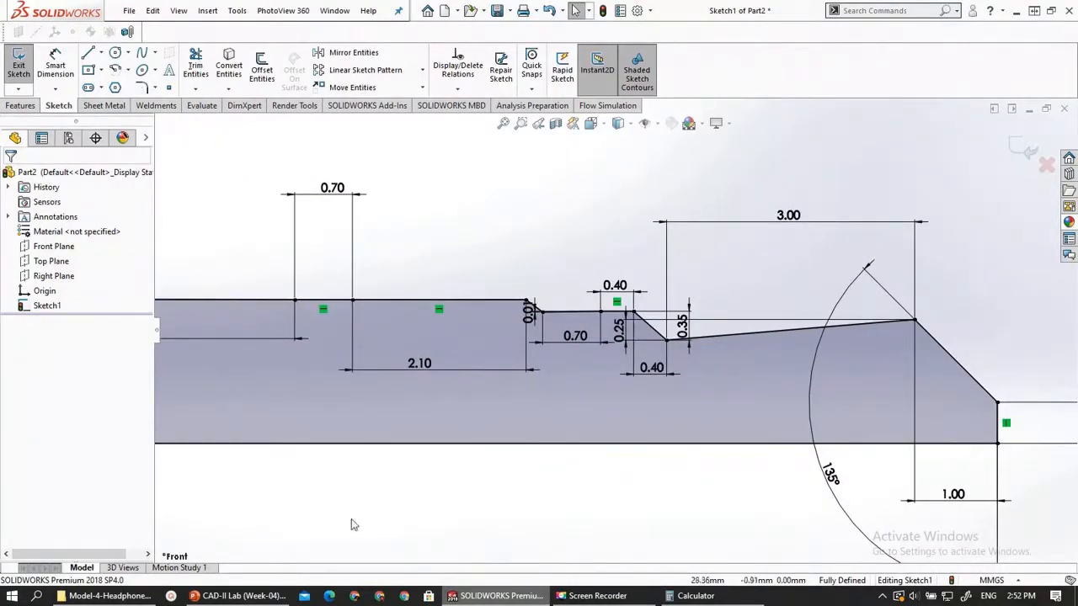
{"action": "left_click", "coordinate": [265, 597]}
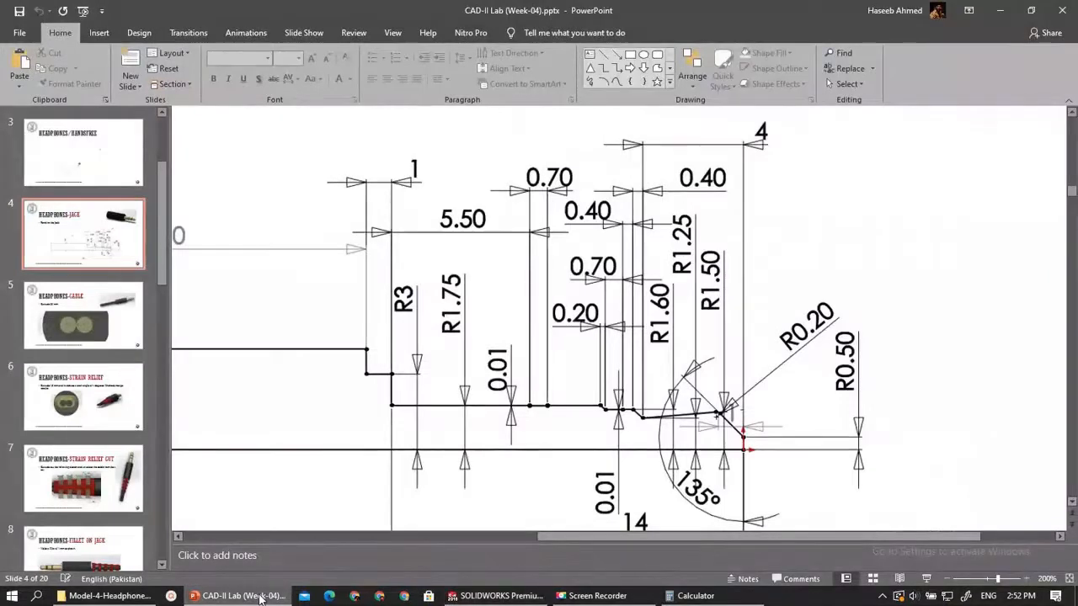
{"action": "left_click", "coordinate": [260, 599]}
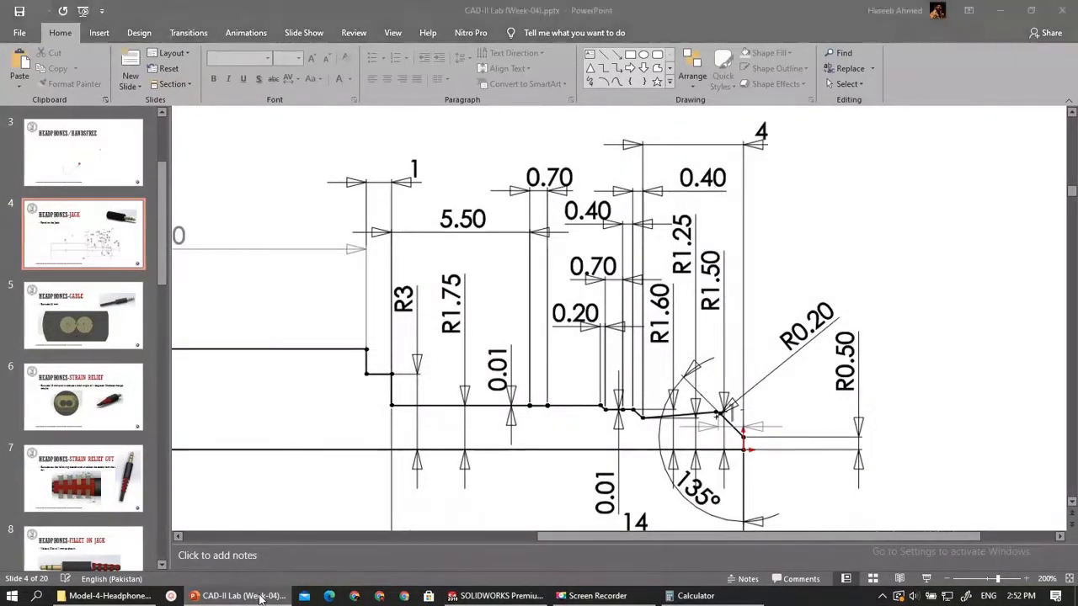
Check the tip dimensions in the PowerPoint reference and try to dimension the horizontal distance between the short slanted closing line's endpoints
{"action": "left_click", "coordinate": [260, 599]}
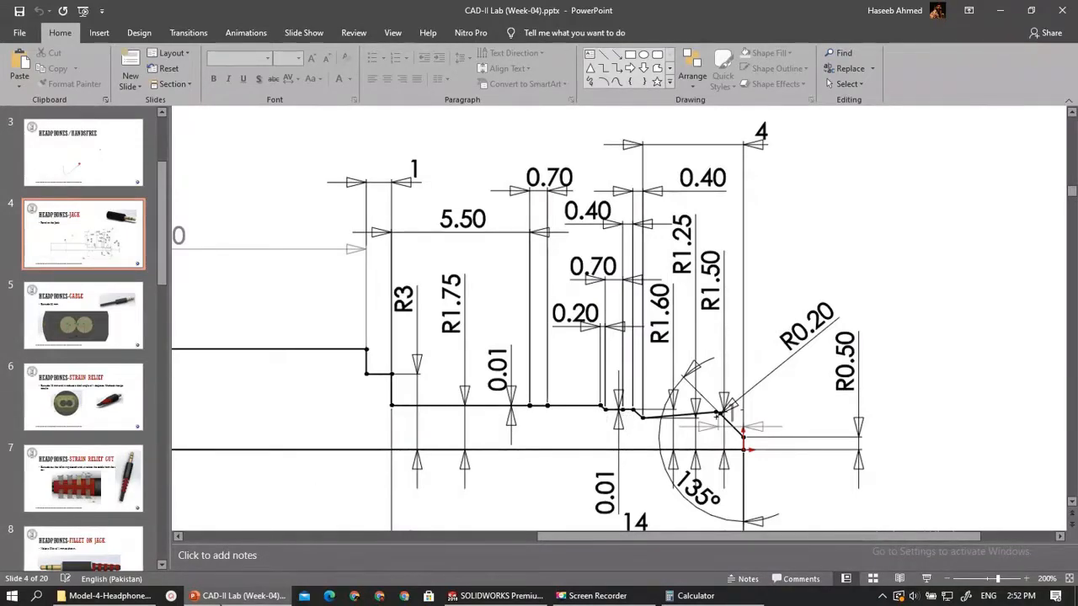
{"action": "key", "text": "alt+Tab"}
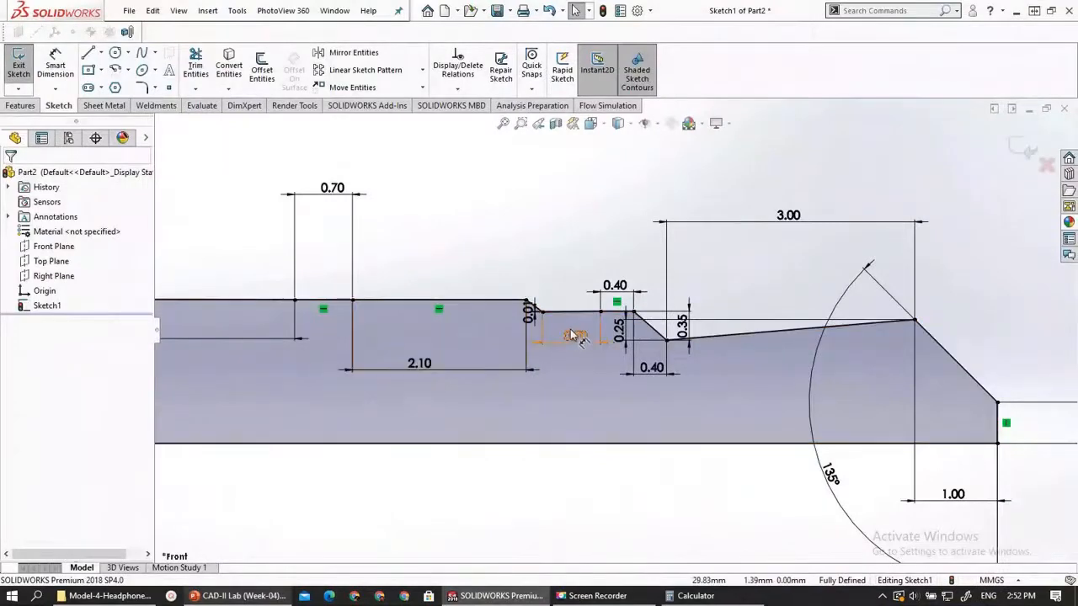
{"action": "scroll", "coordinate": [571, 334], "scroll_direction": "down", "scroll_amount": 2}
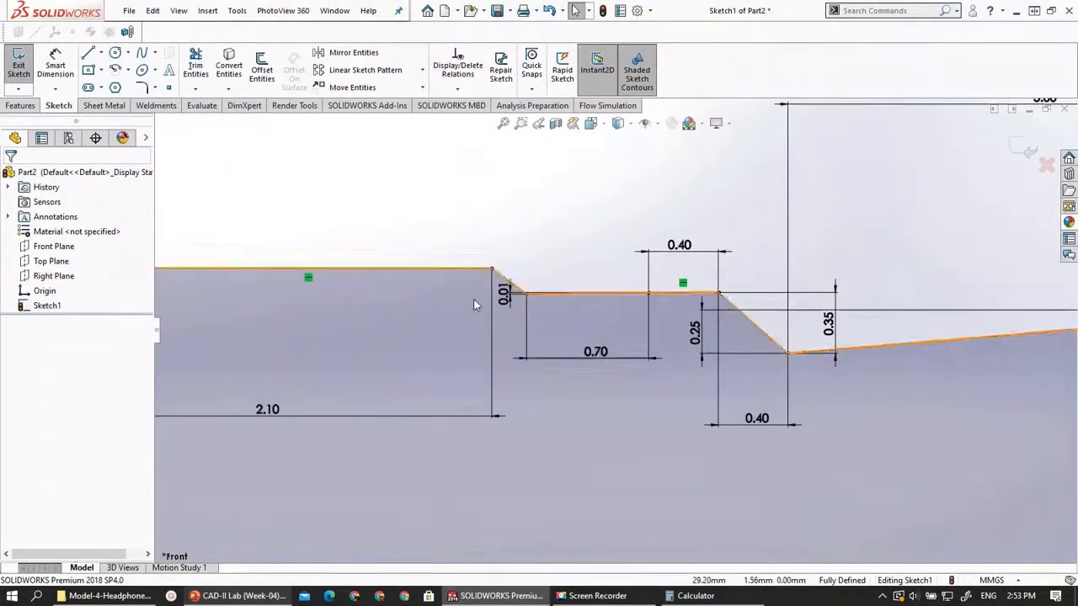
{"action": "scroll", "coordinate": [473, 303], "scroll_direction": "down", "scroll_amount": 2}
{"action": "left_click", "coordinate": [40, 62]}
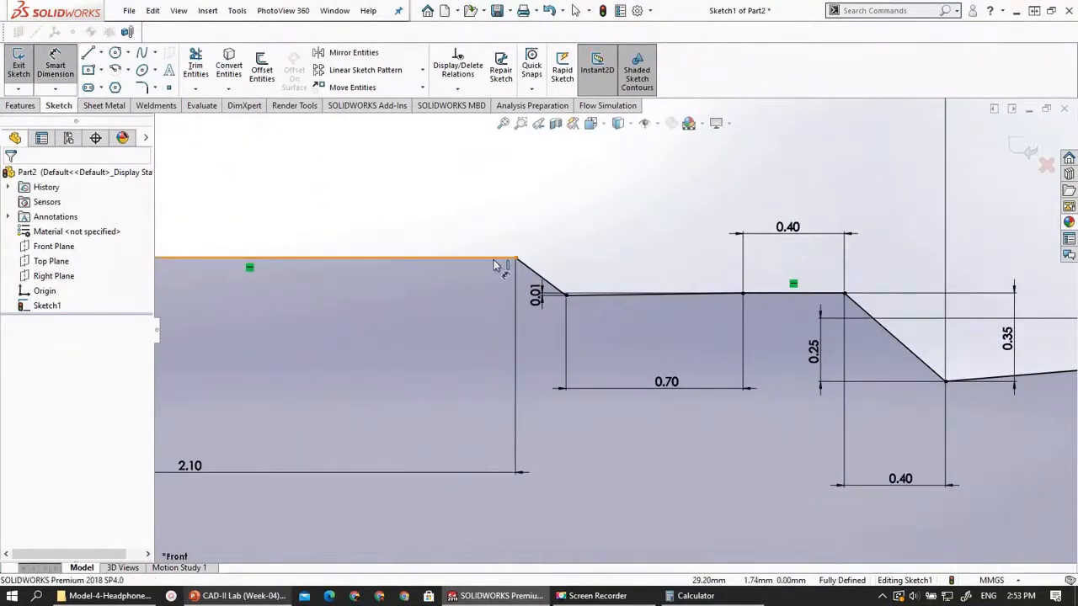
{"action": "left_click", "coordinate": [566, 295]}
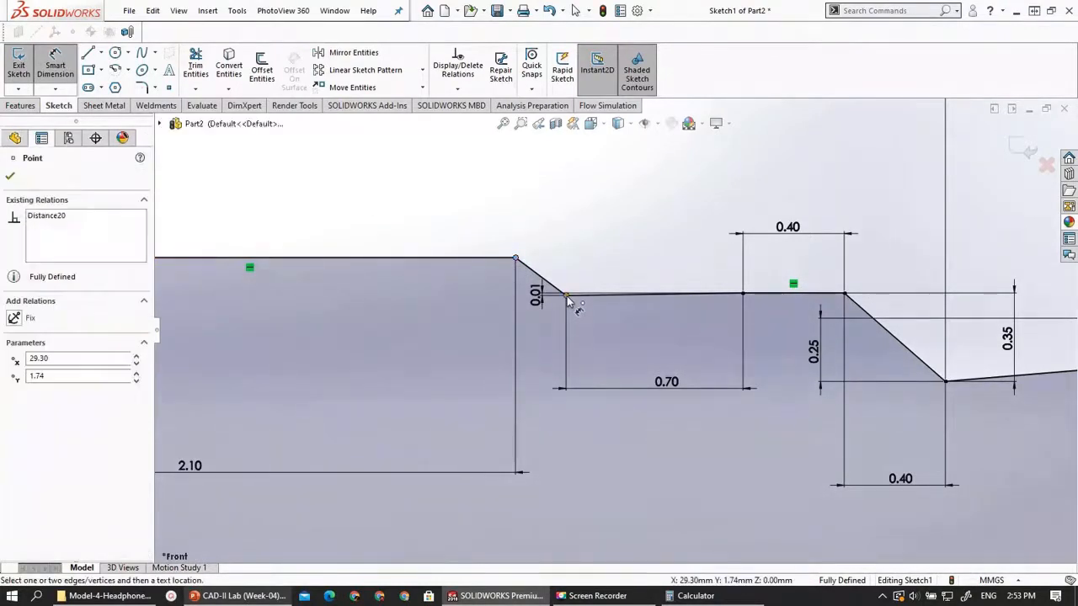
{"action": "left_click", "coordinate": [542, 506]}
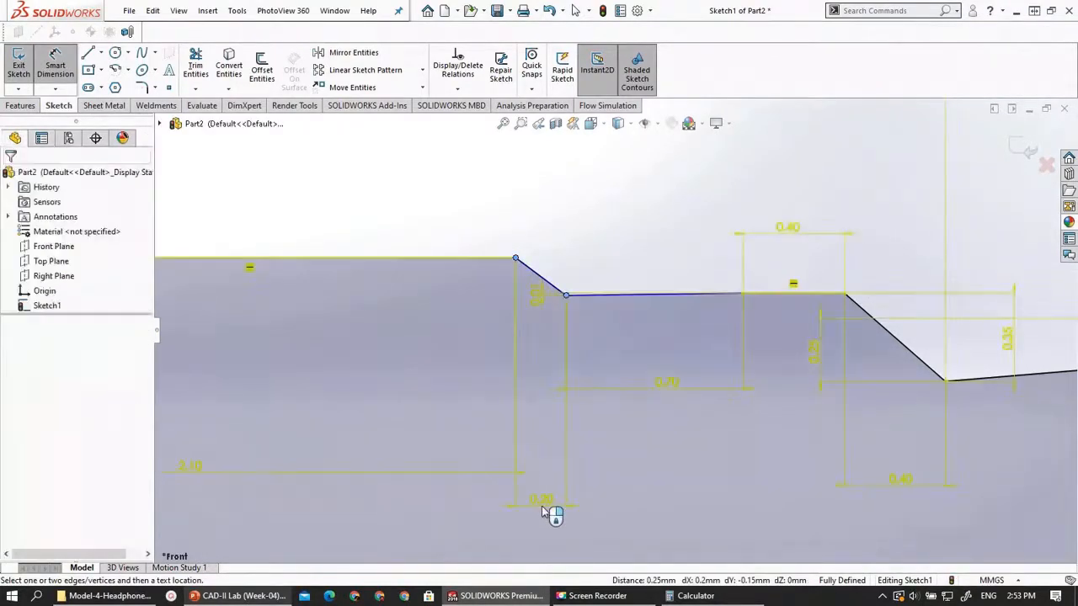
{"action": "left_click", "coordinate": [620, 335]}
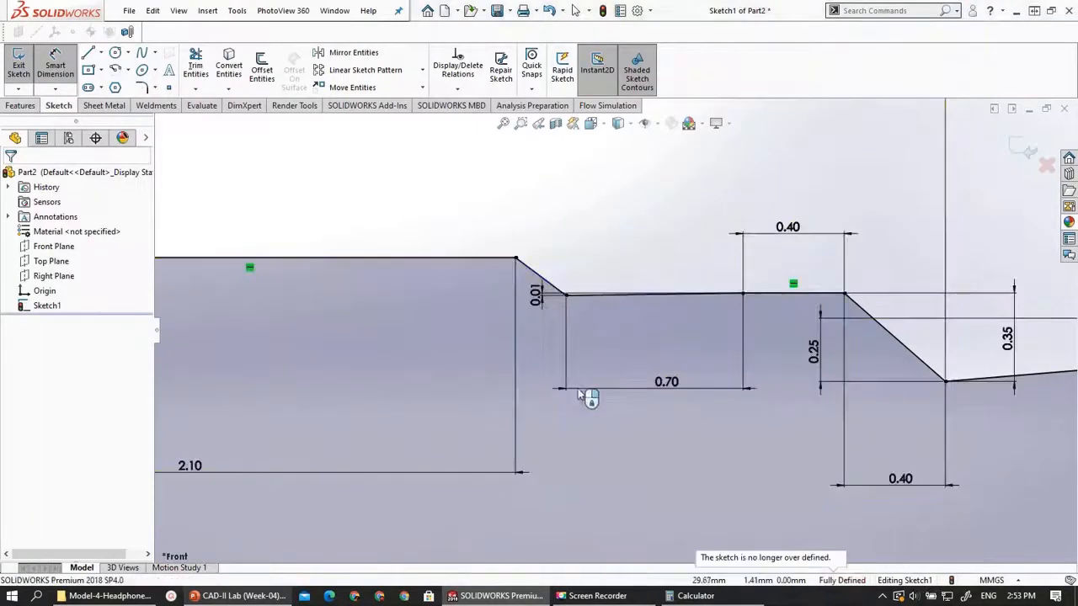
Exit the finished jack profile sketch and start a Revolved Boss/Base feature from it
{"action": "scroll", "coordinate": [489, 309], "scroll_direction": "down", "scroll_amount": 5}
{"action": "scroll", "coordinate": [484, 309], "scroll_direction": "up", "scroll_amount": 8}
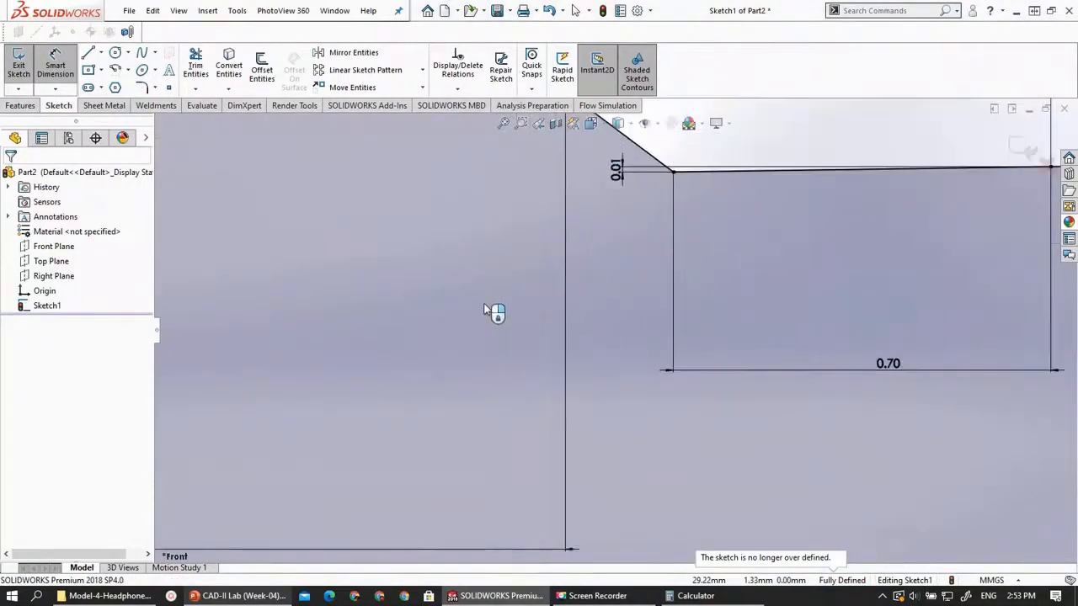
{"action": "scroll", "coordinate": [484, 309], "scroll_direction": "up", "scroll_amount": 8}
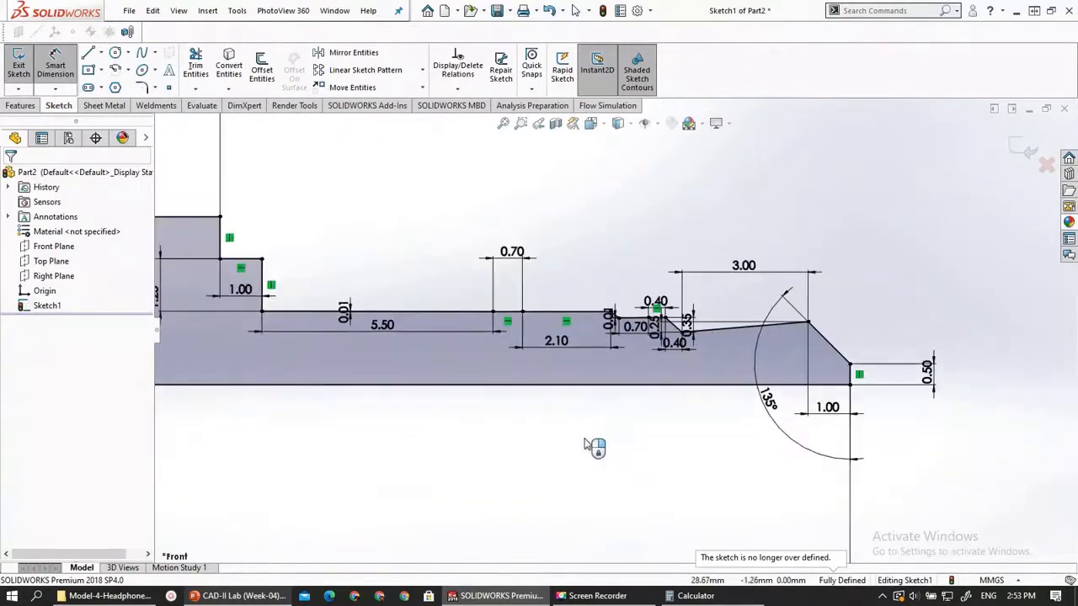
{"action": "scroll", "coordinate": [590, 446], "scroll_direction": "up", "scroll_amount": 6}
{"action": "scroll", "coordinate": [589, 446], "scroll_direction": "up", "scroll_amount": 4}
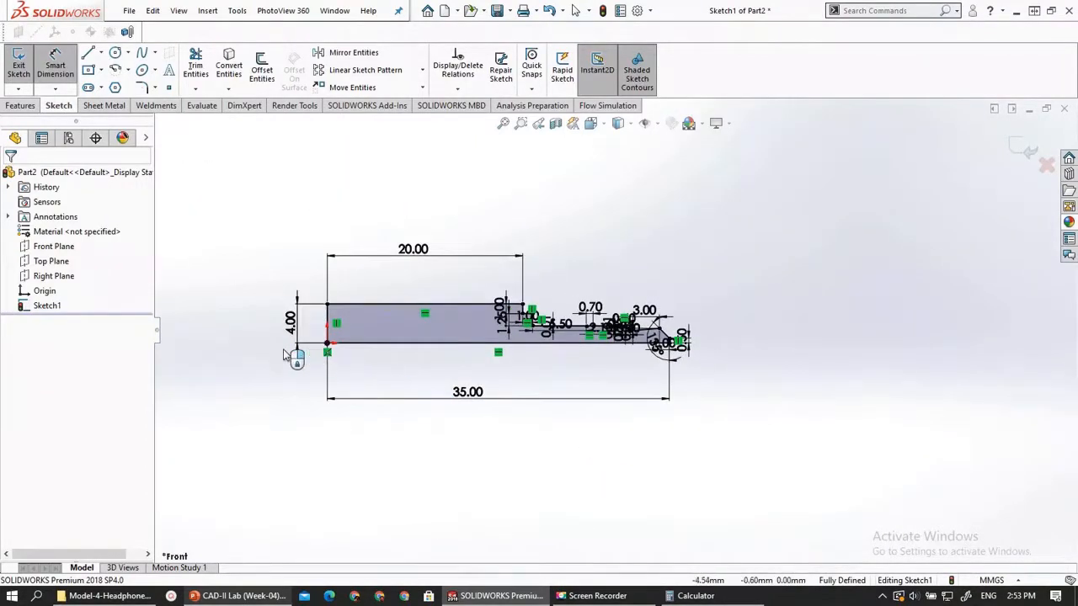
{"action": "left_click", "coordinate": [18, 67]}
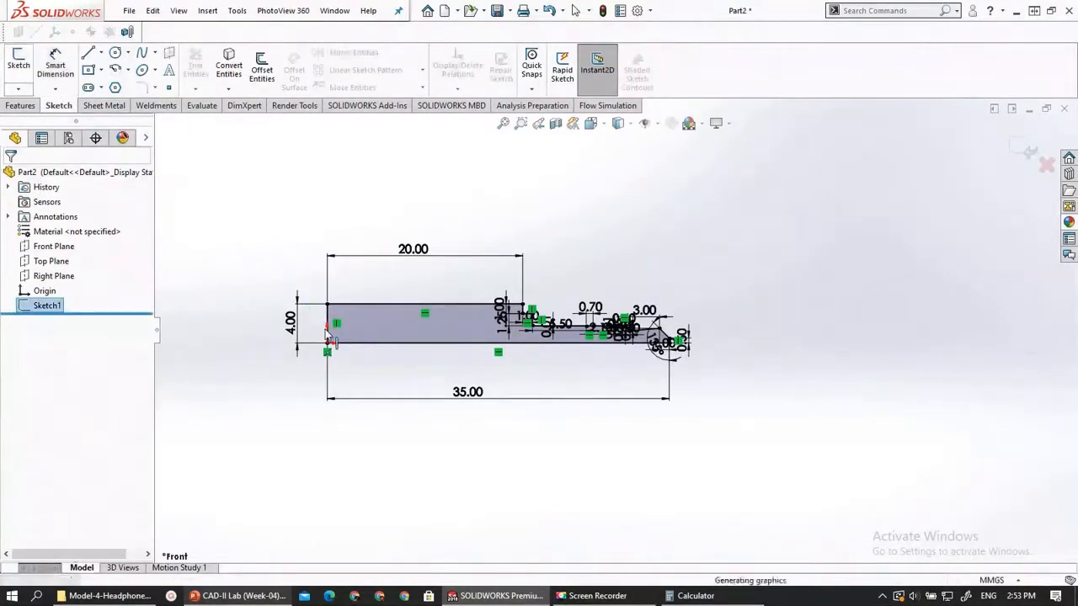
{"action": "left_click", "coordinate": [22, 106]}
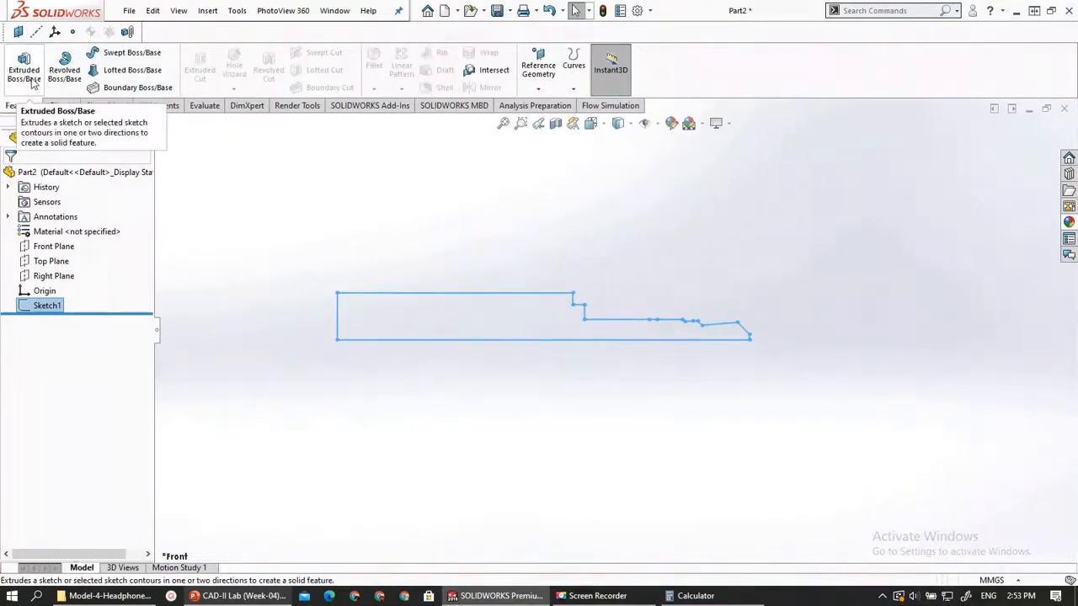
{"action": "left_click", "coordinate": [65, 72]}
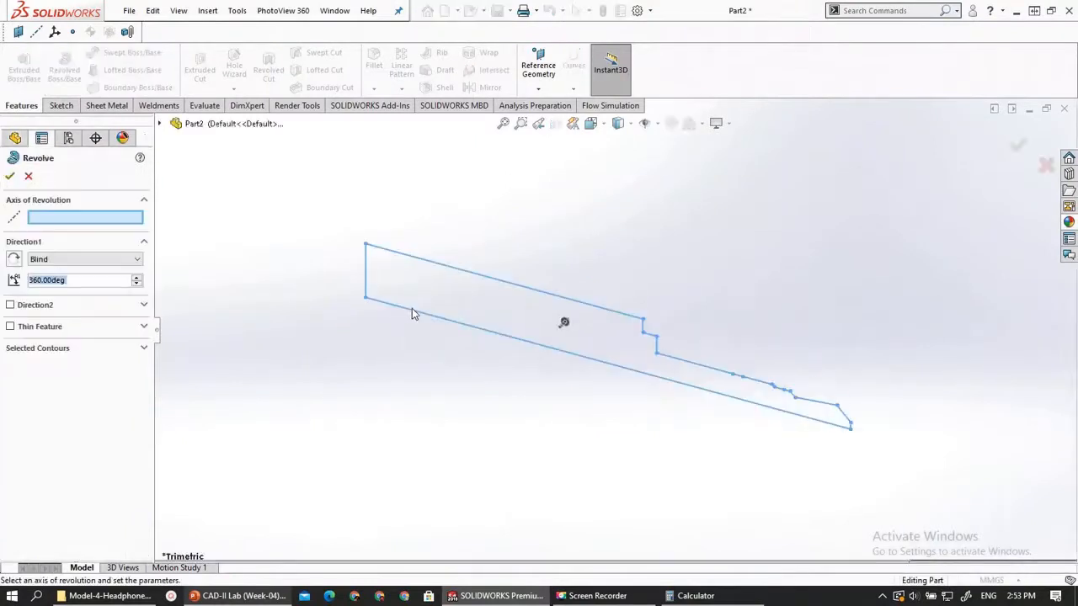
Revolve the plug profile 360° about its long lower line
{"action": "left_click", "coordinate": [407, 316]}
{"action": "mouse_move", "coordinate": [380, 402]}
{"action": "middle_mouse_down"}
{"action": "mouse_move", "coordinate": [421, 392]}
{"action": "mouse_move", "coordinate": [382, 396]}
{"action": "mouse_move", "coordinate": [307, 312]}
{"action": "middle_mouse_up"}
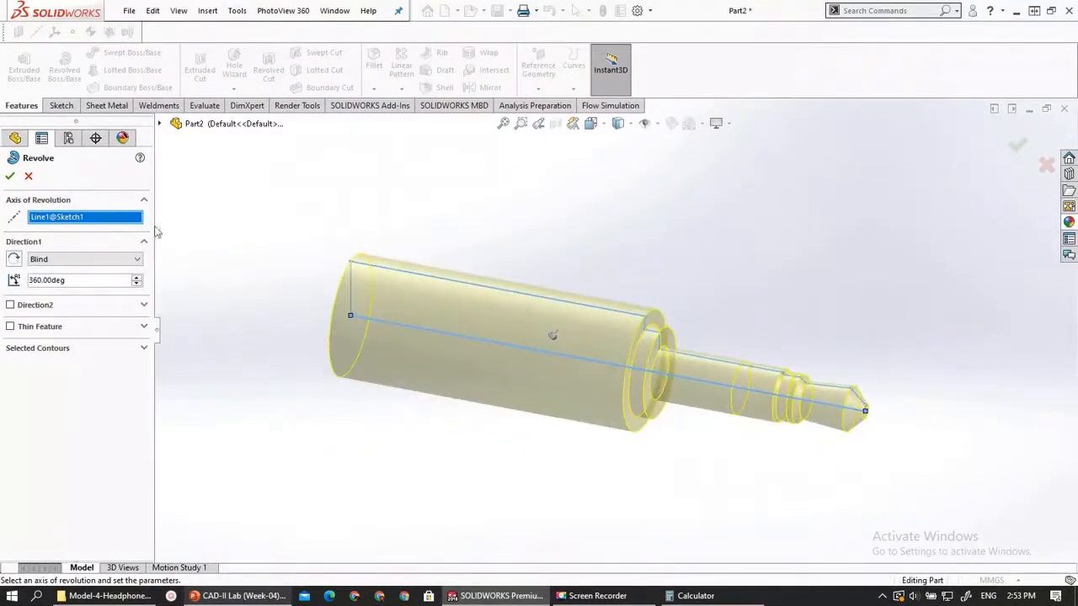
{"action": "left_click", "coordinate": [10, 176]}
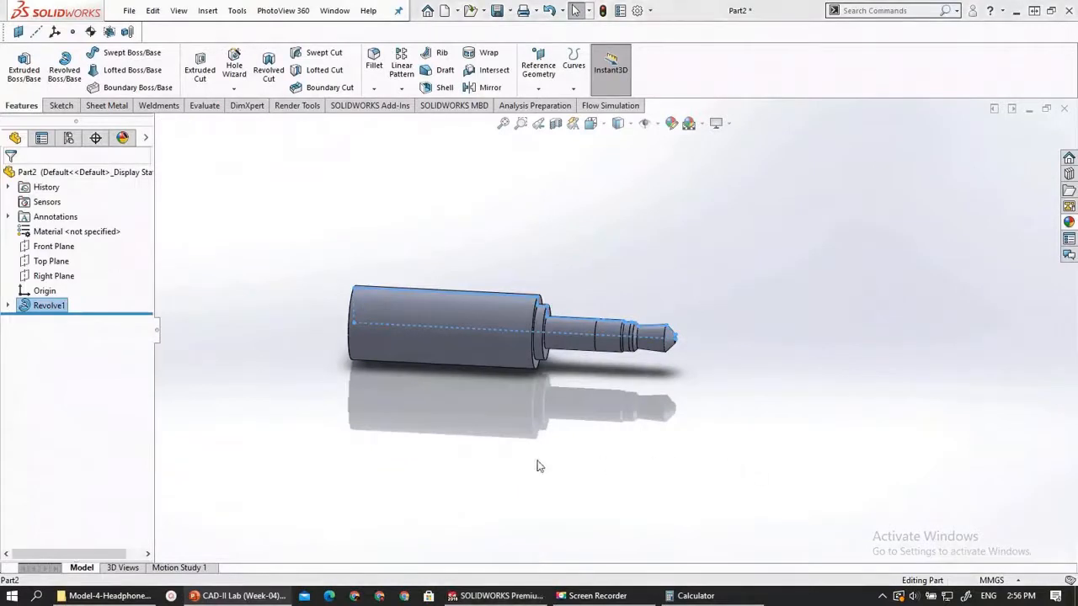
Reopen the revolve's sketch for editing and orient the view normal to it
{"action": "left_click", "coordinate": [7, 305]}
{"action": "left_click", "coordinate": [61, 320]}
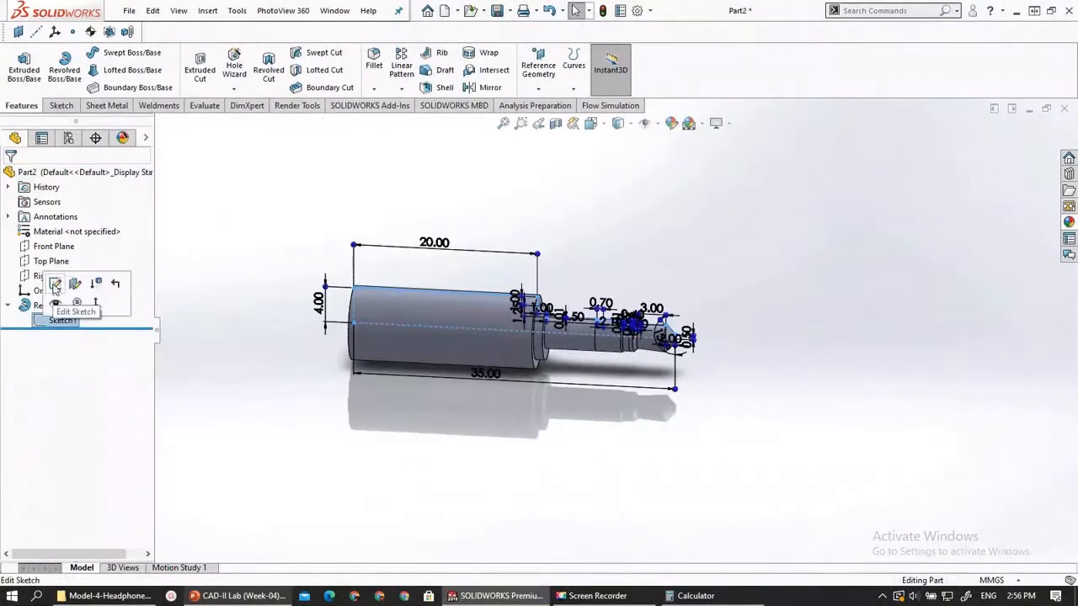
{"action": "left_click", "coordinate": [55, 285]}
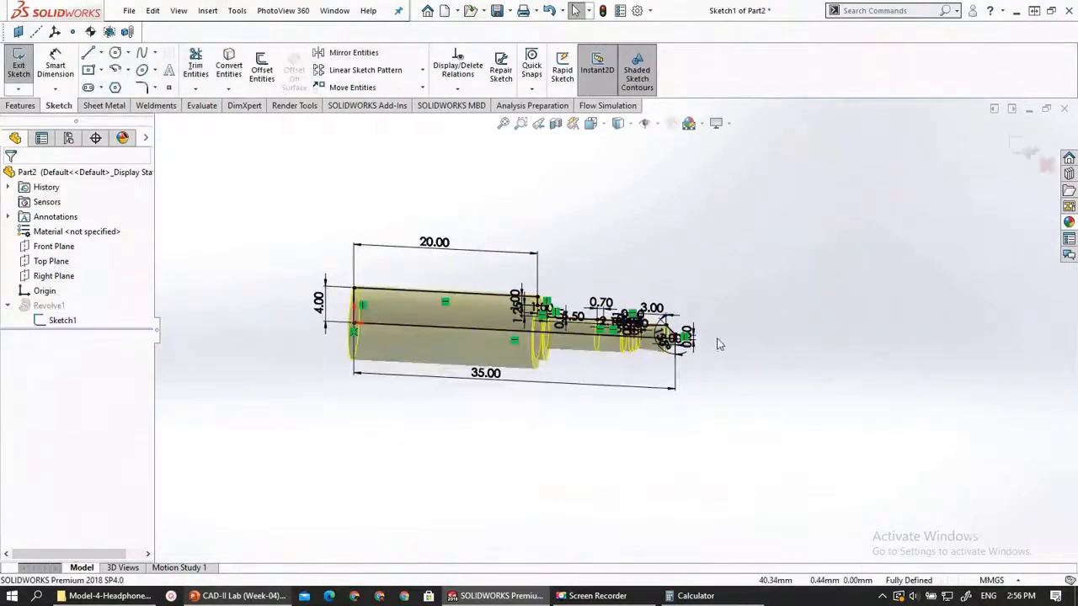
{"action": "scroll", "coordinate": [612, 348], "scroll_direction": "down", "scroll_amount": 3}
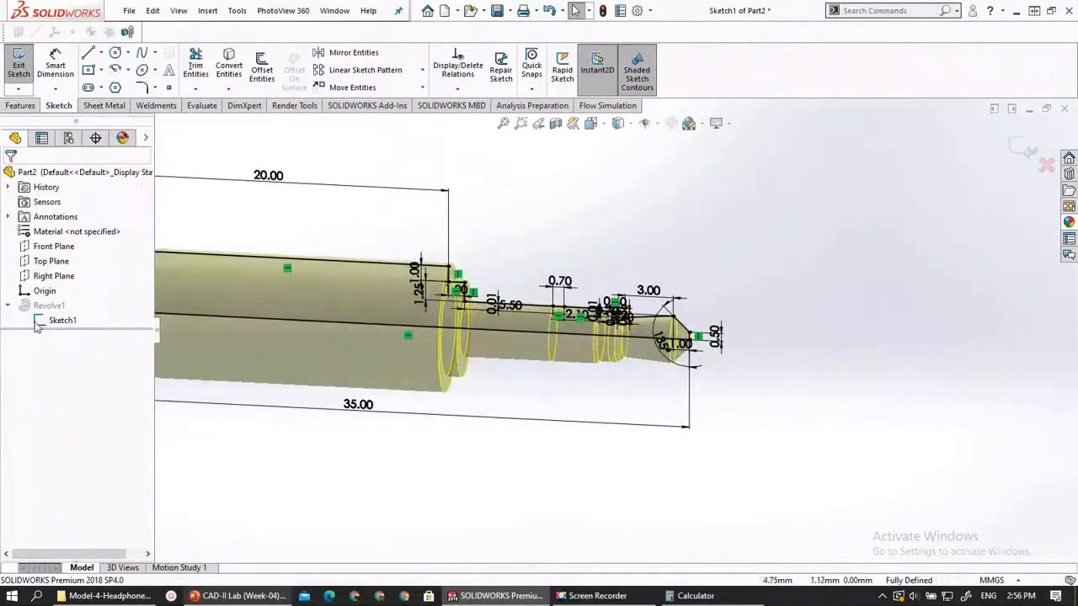
{"action": "left_click", "coordinate": [70, 324]}
{"action": "left_click", "coordinate": [77, 303]}
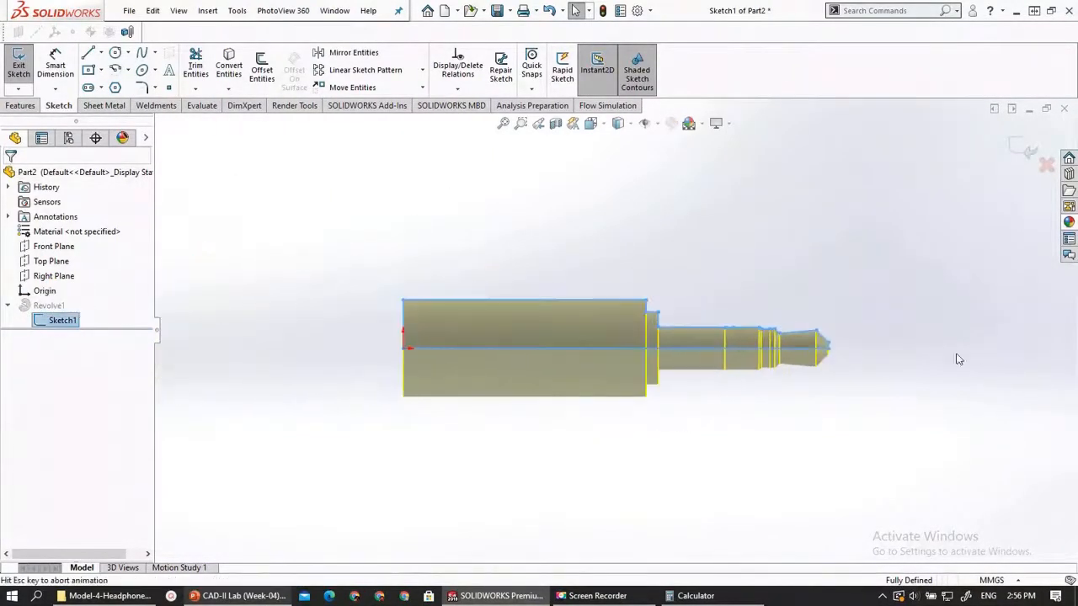
Add a 0.20 mm sketch fillet at the corner between the tapered line and the angled tip line, and exit the sketch
{"action": "scroll", "coordinate": [877, 358], "scroll_direction": "down", "scroll_amount": 5}
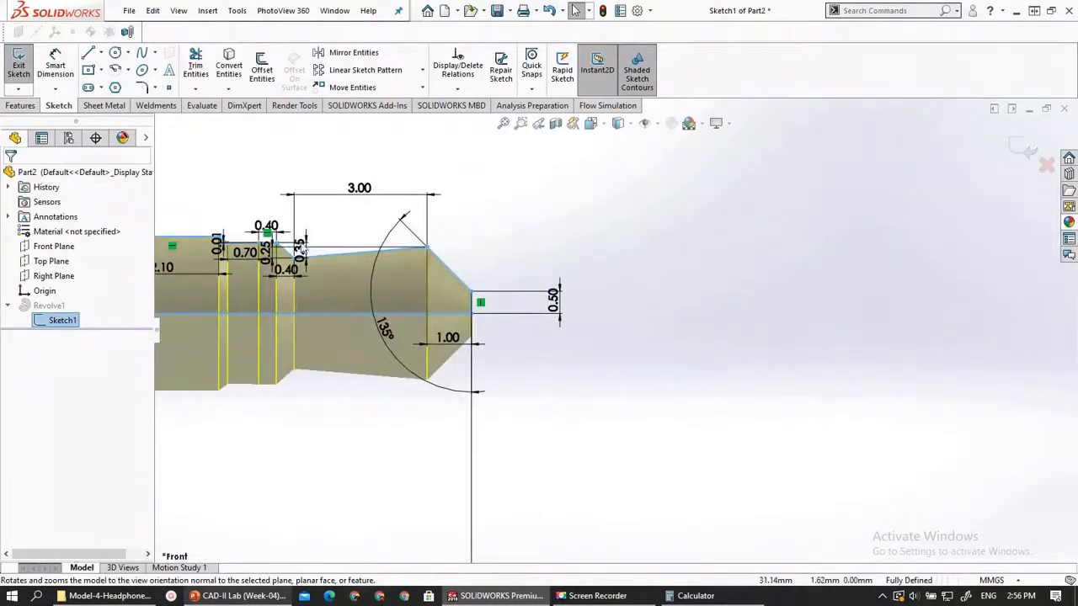
{"action": "scroll", "coordinate": [301, 250], "scroll_direction": "down", "scroll_amount": 4}
{"action": "scroll", "coordinate": [611, 296], "scroll_direction": "down", "scroll_amount": 2}
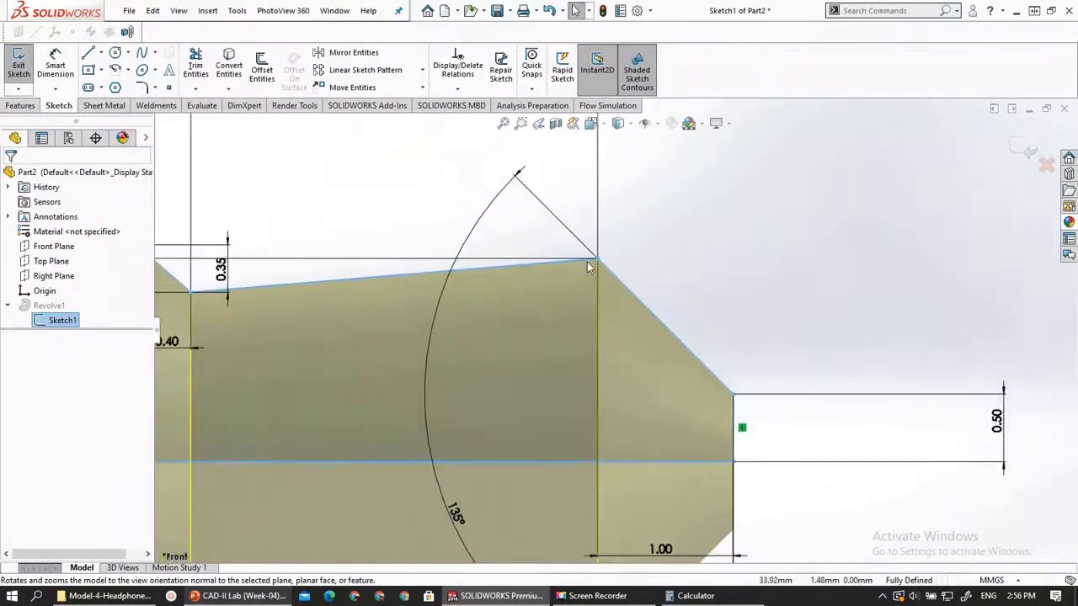
{"action": "left_click", "coordinate": [141, 89]}
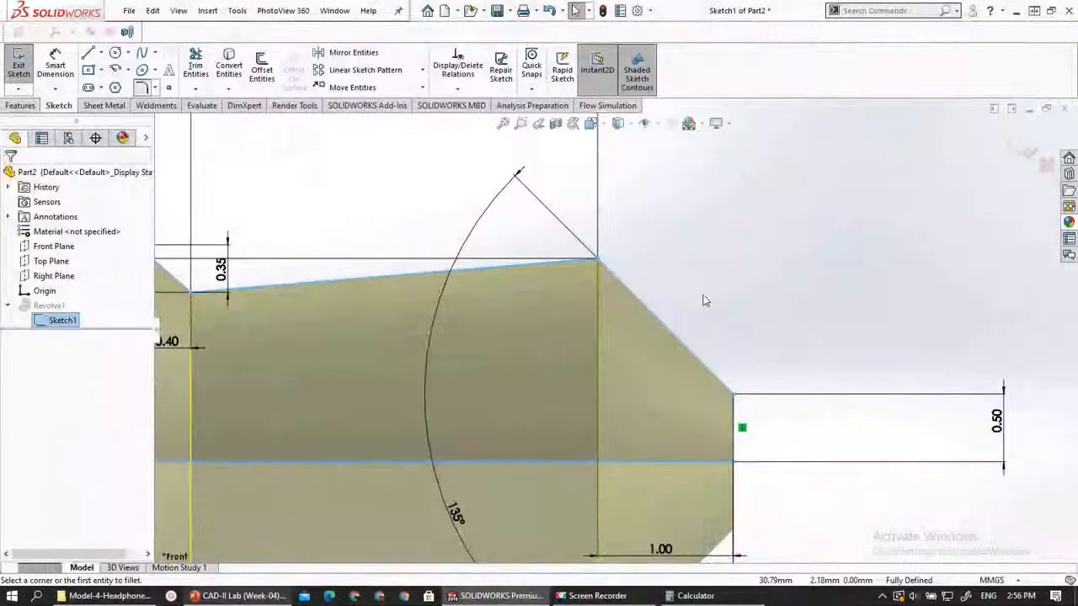
{"action": "left_click", "coordinate": [649, 307]}
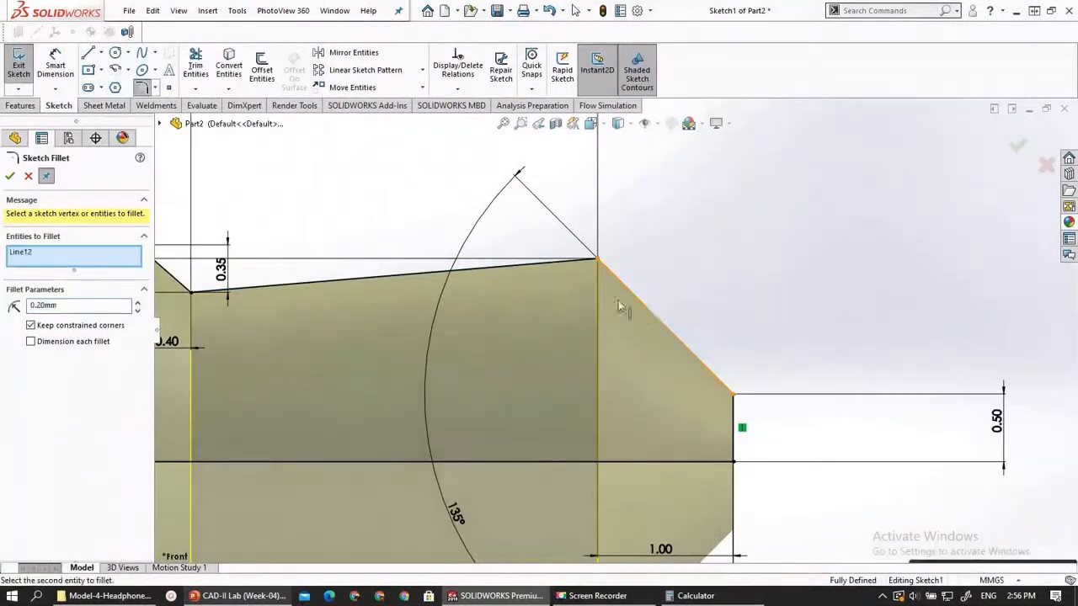
{"action": "left_click", "coordinate": [552, 269]}
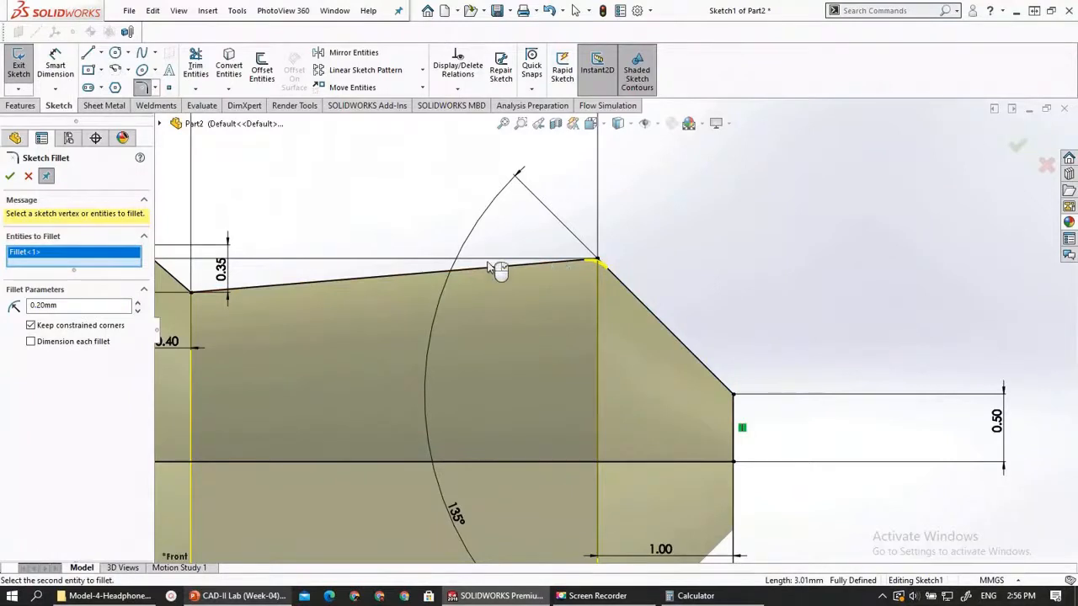
{"action": "left_click", "coordinate": [10, 176]}
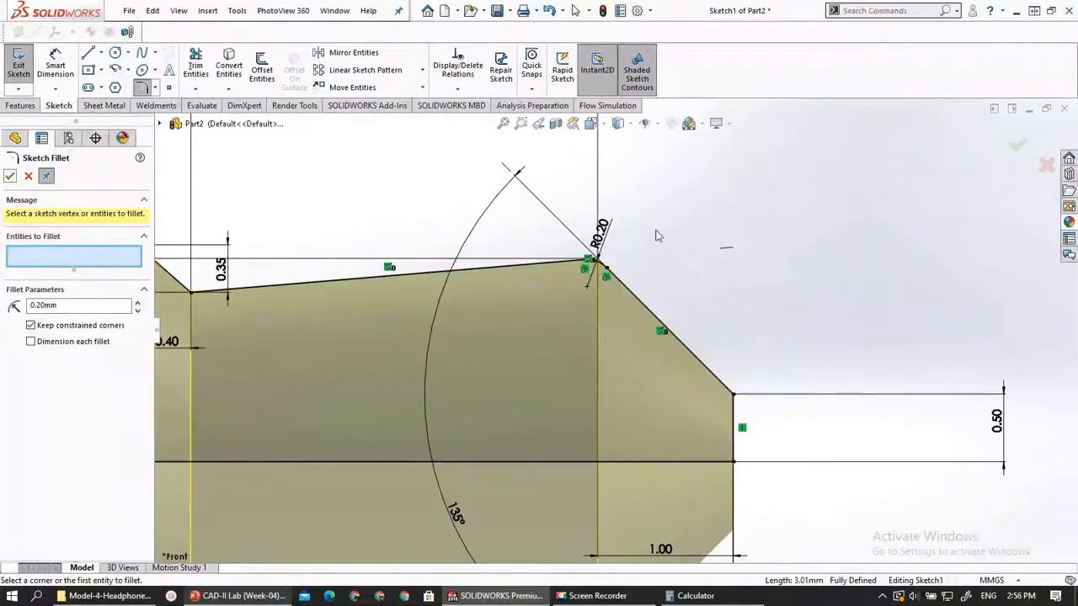
{"action": "left_click", "coordinate": [19, 68]}
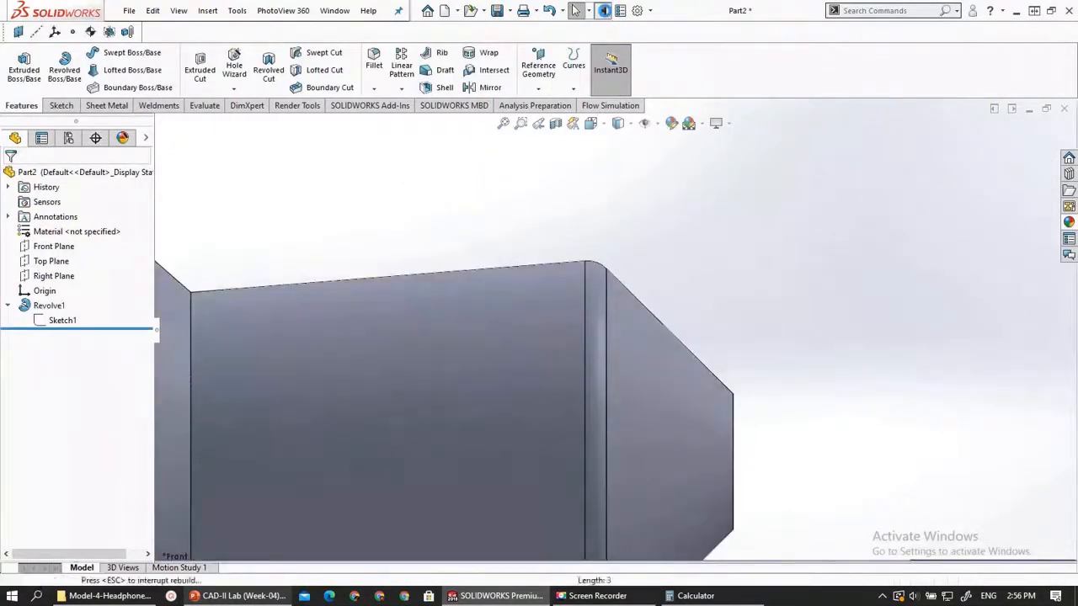
Browse the metal appearances in the appearance library from chrome to copper
{"action": "scroll", "coordinate": [659, 233], "scroll_direction": "up", "scroll_amount": 5}
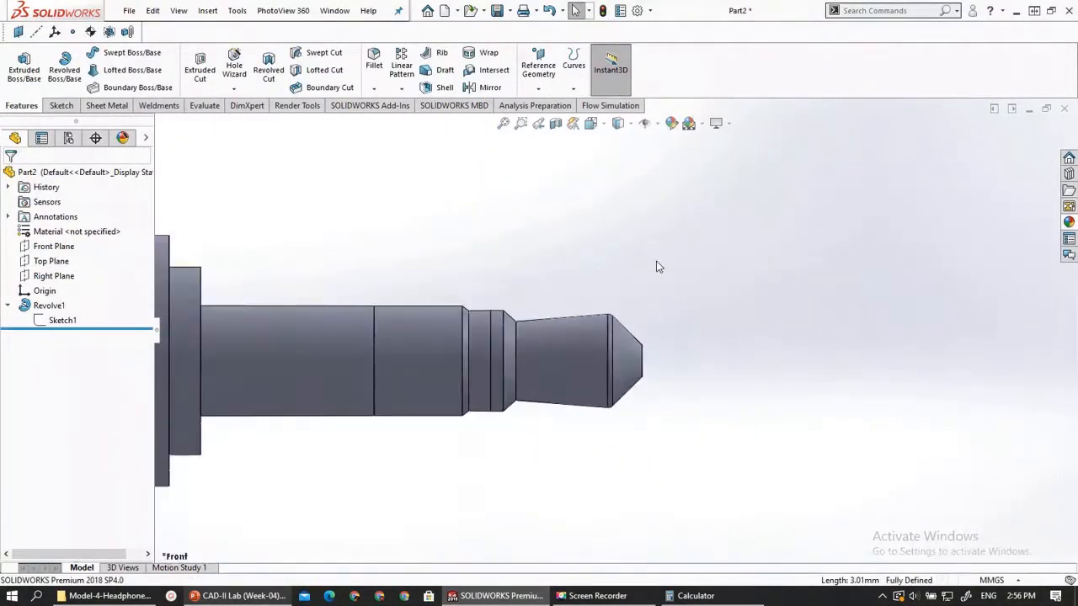
{"action": "middle_click_drag", "start_coordinate": [633, 286], "coordinate": [831, 300]}
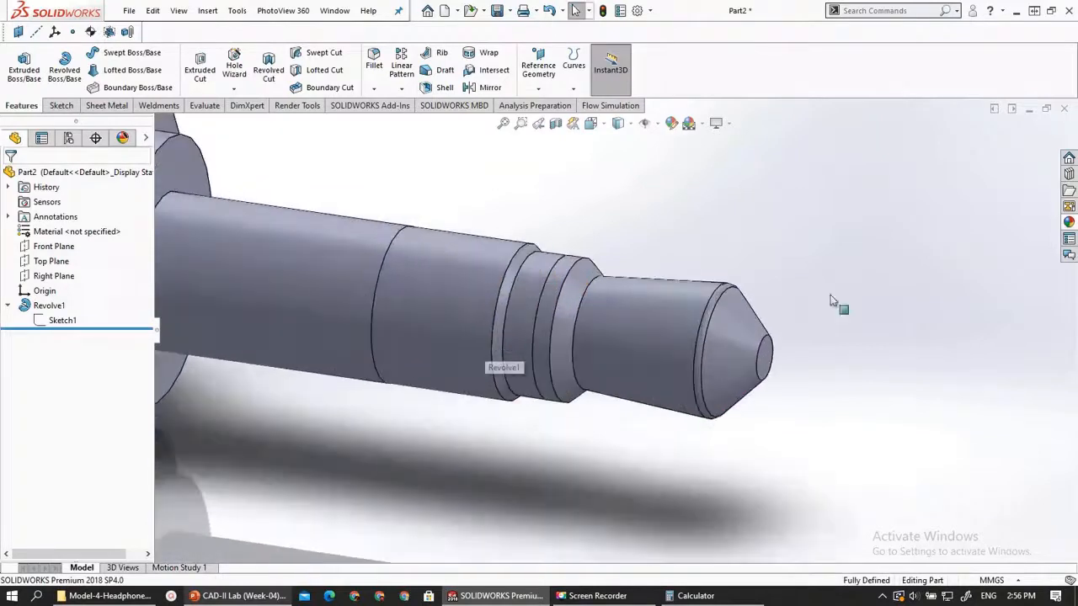
{"action": "left_click", "coordinate": [1066, 224]}
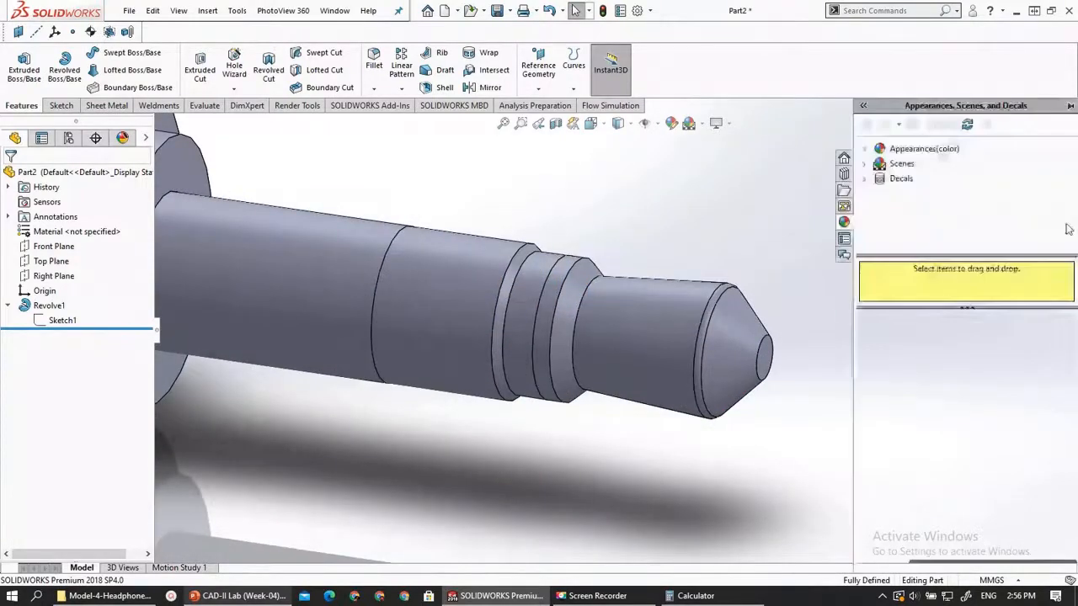
{"action": "left_click", "coordinate": [864, 150]}
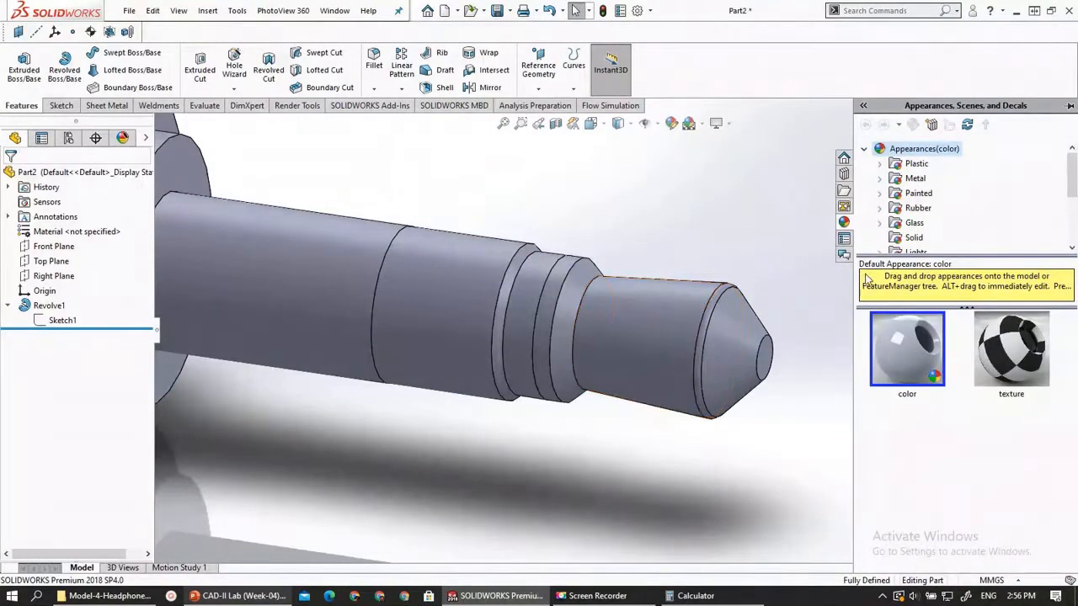
{"action": "left_click", "coordinate": [880, 179]}
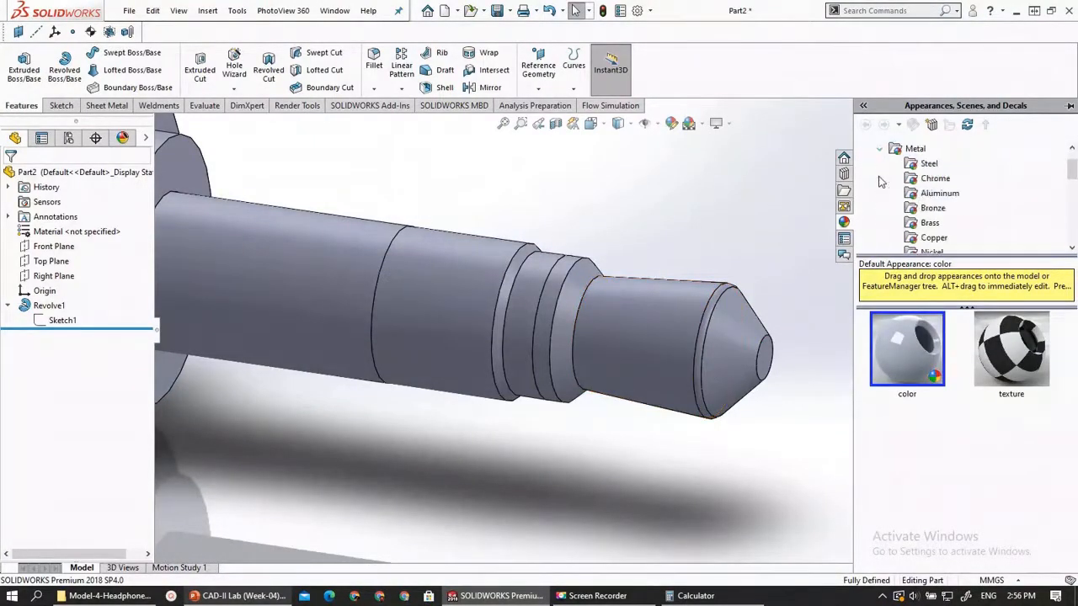
{"action": "left_click", "coordinate": [932, 178]}
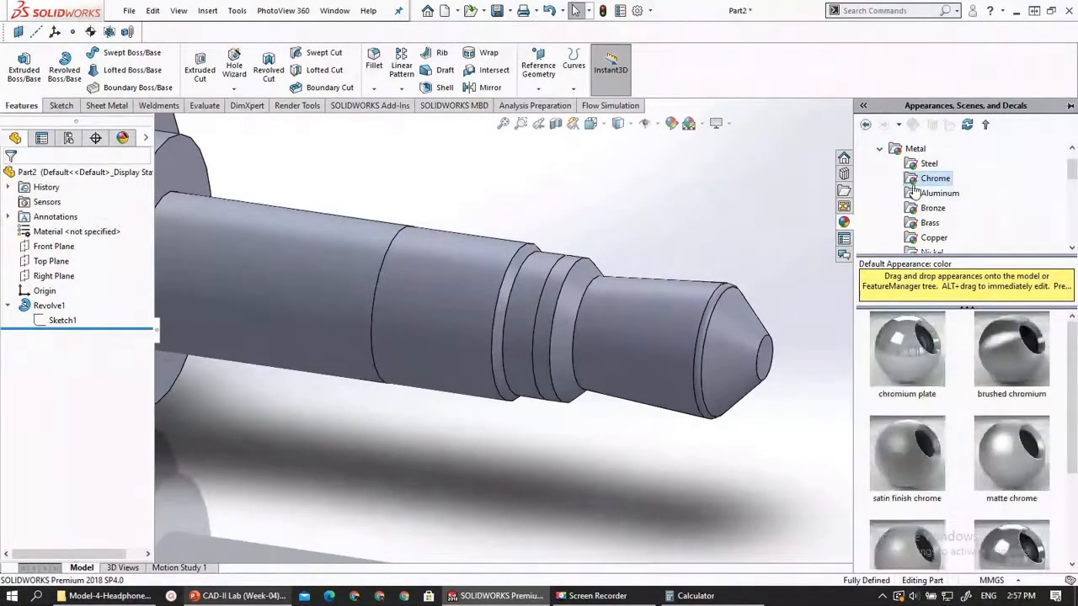
{"action": "scroll", "coordinate": [915, 189], "scroll_direction": "down", "scroll_amount": 1}
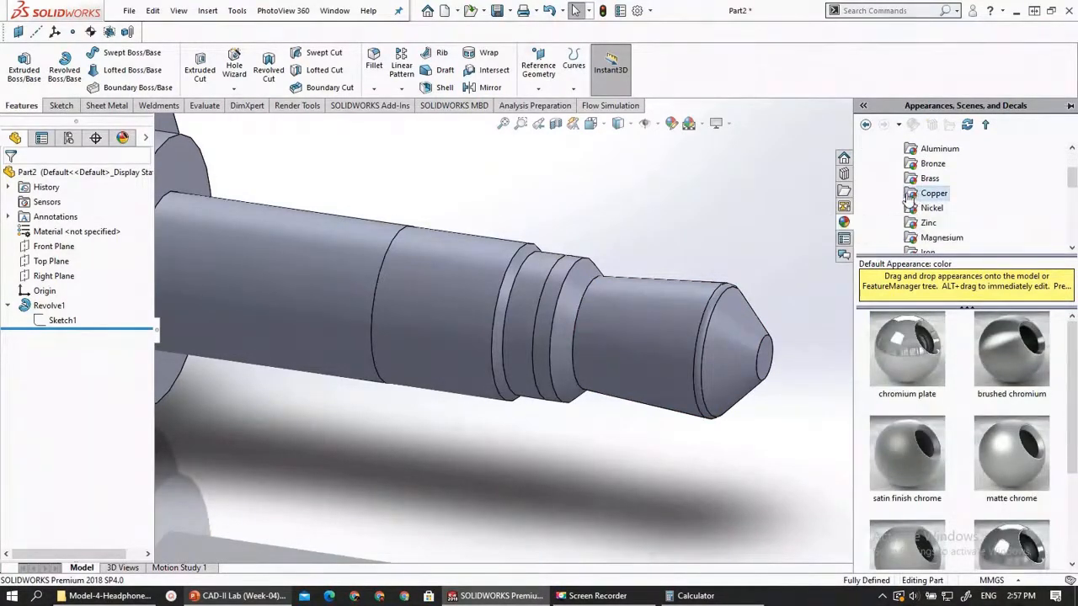
Apply the brushed copper appearance to the conical face of the plug's tip
{"action": "left_click_drag", "start_coordinate": [907, 350], "coordinate": [720, 358]}
{"action": "middle_click_drag", "start_coordinate": [743, 422], "coordinate": [748, 394]}
{"action": "left_click", "coordinate": [738, 363]}
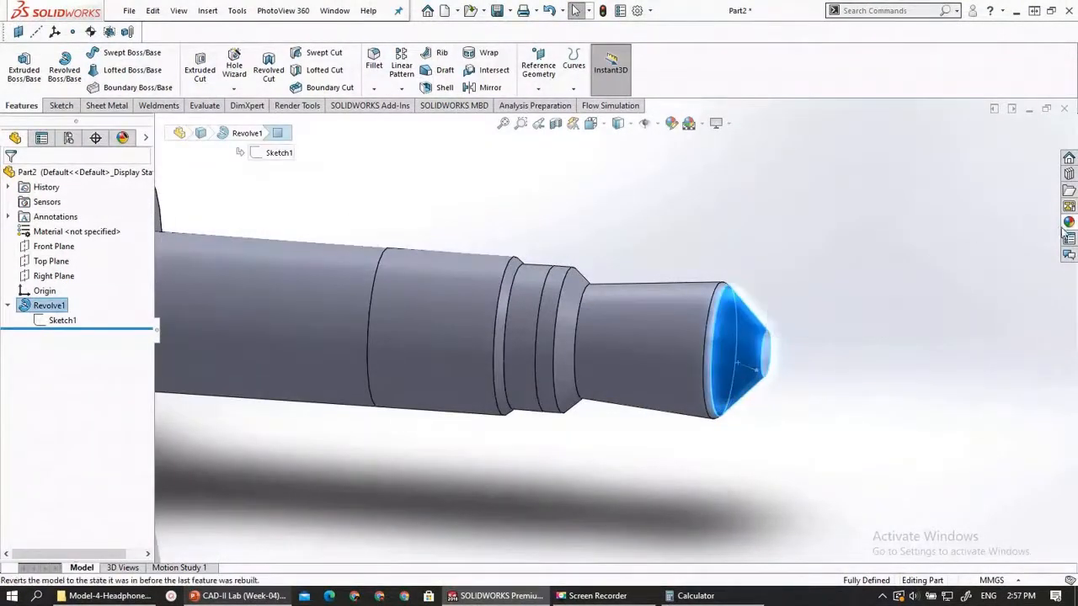
{"action": "left_click", "coordinate": [1068, 222]}
{"action": "left_click", "coordinate": [999, 360]}
{"action": "left_click_drag", "start_coordinate": [999, 360], "coordinate": [715, 319]}
Apply the brushed copper appearance to the small flat end face of the tip
{"action": "left_click_drag", "start_coordinate": [768, 351], "coordinate": [768, 350]}
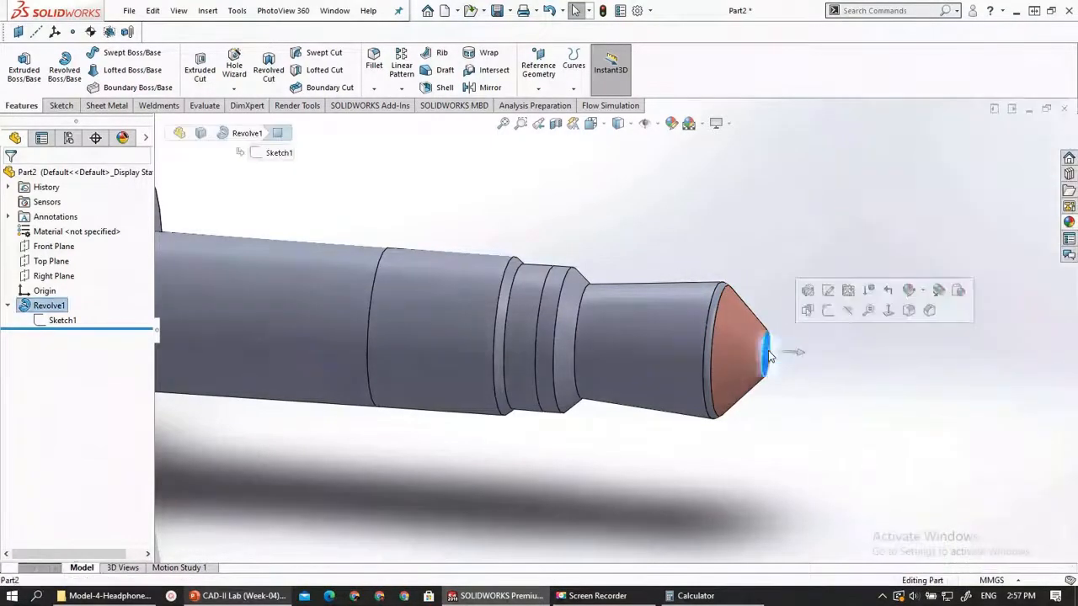
{"action": "left_click", "coordinate": [1070, 224]}
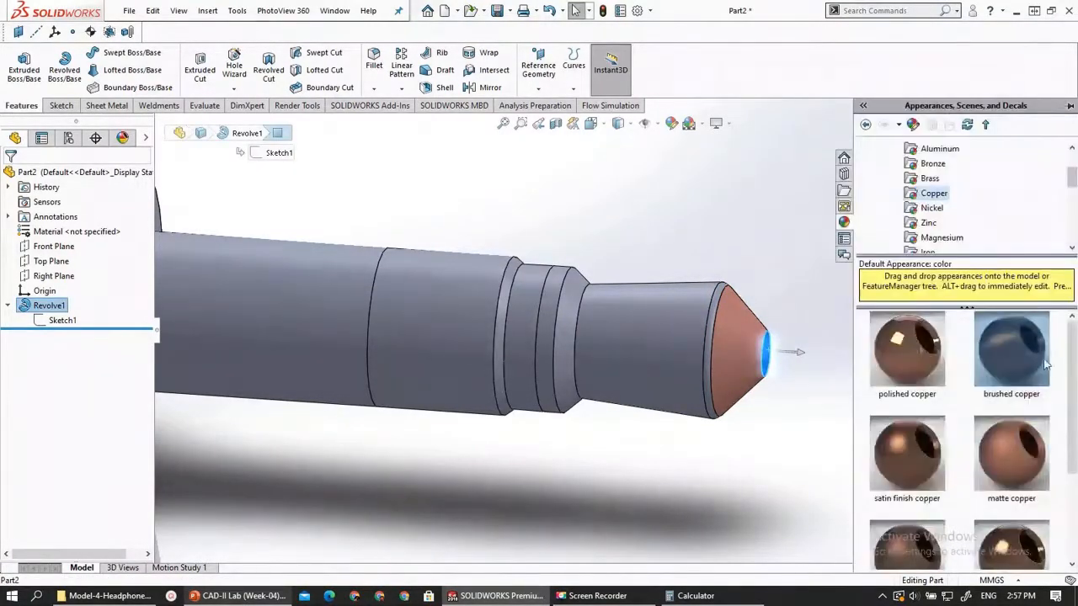
{"action": "left_click", "coordinate": [1015, 360]}
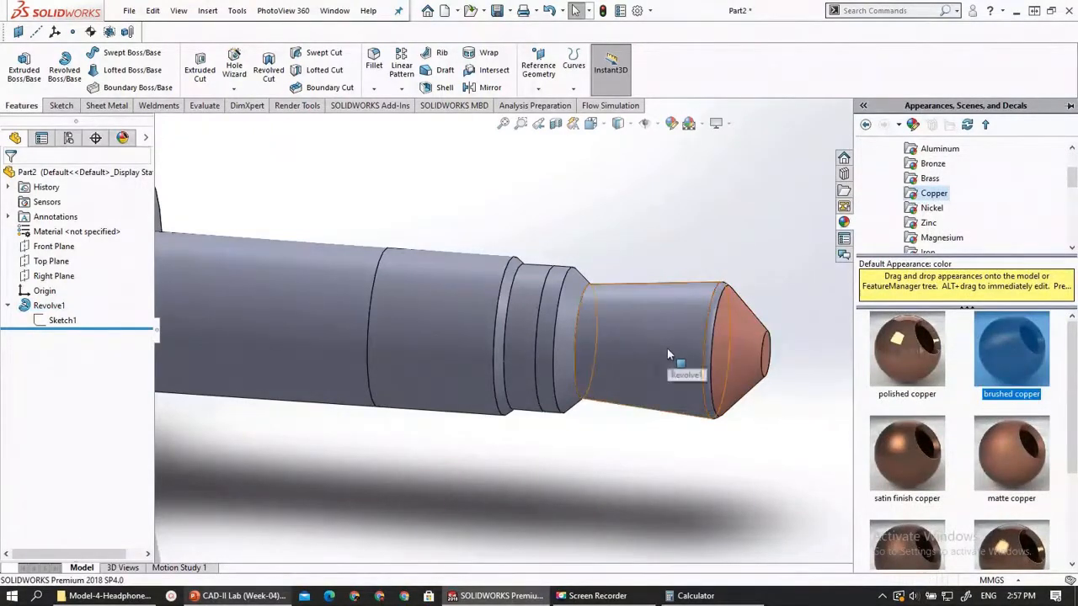
Change the appearance of the tip's conical face to polished copper
{"action": "left_click_drag", "start_coordinate": [910, 352], "coordinate": [734, 333]}
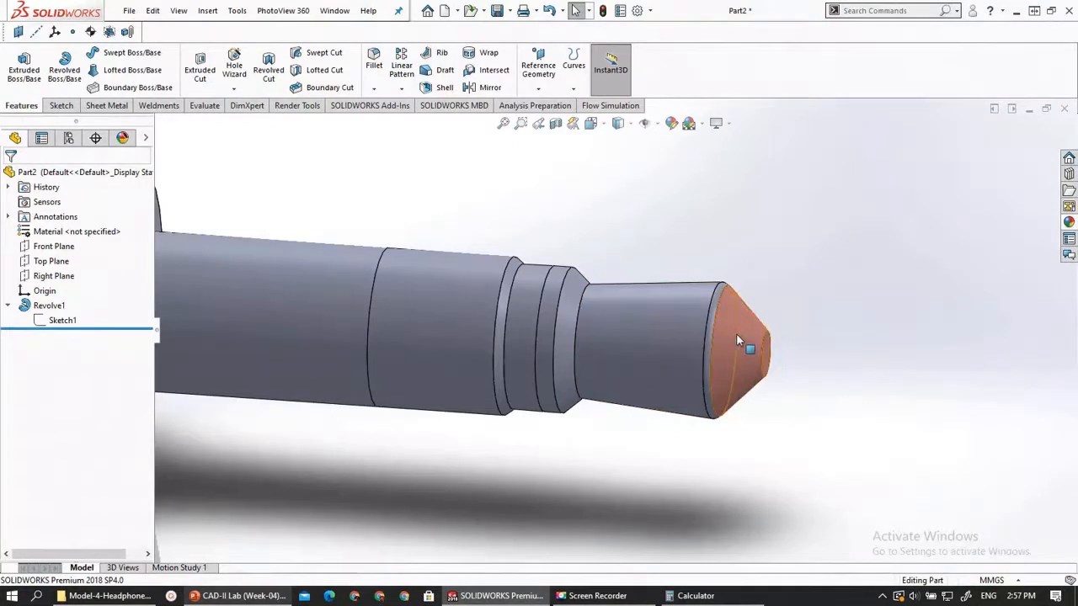
{"action": "left_click", "coordinate": [736, 333]}
{"action": "left_click", "coordinate": [1068, 223]}
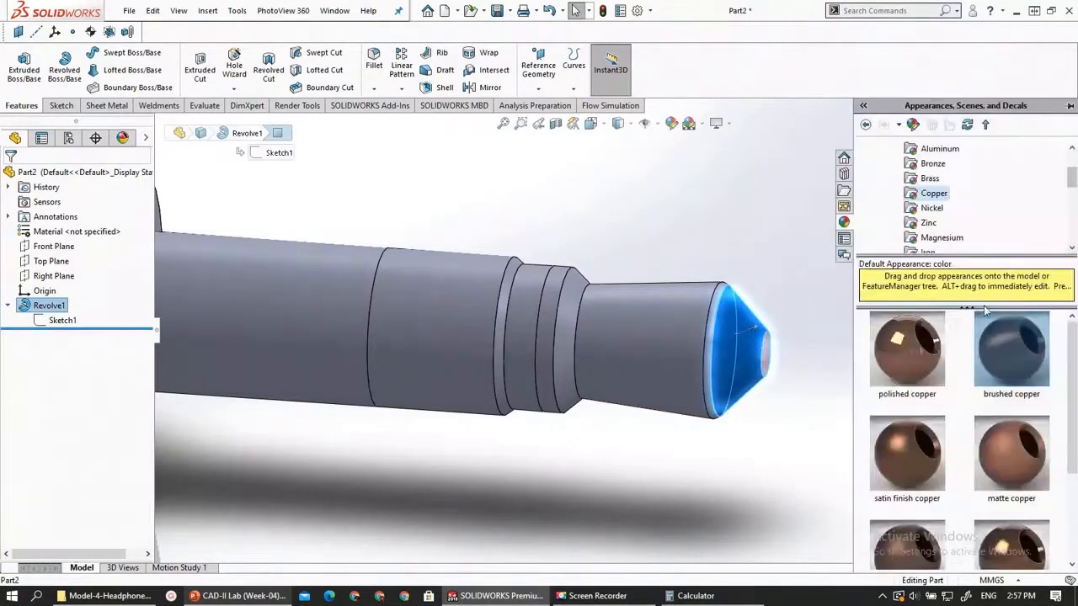
{"action": "left_click", "coordinate": [913, 362]}
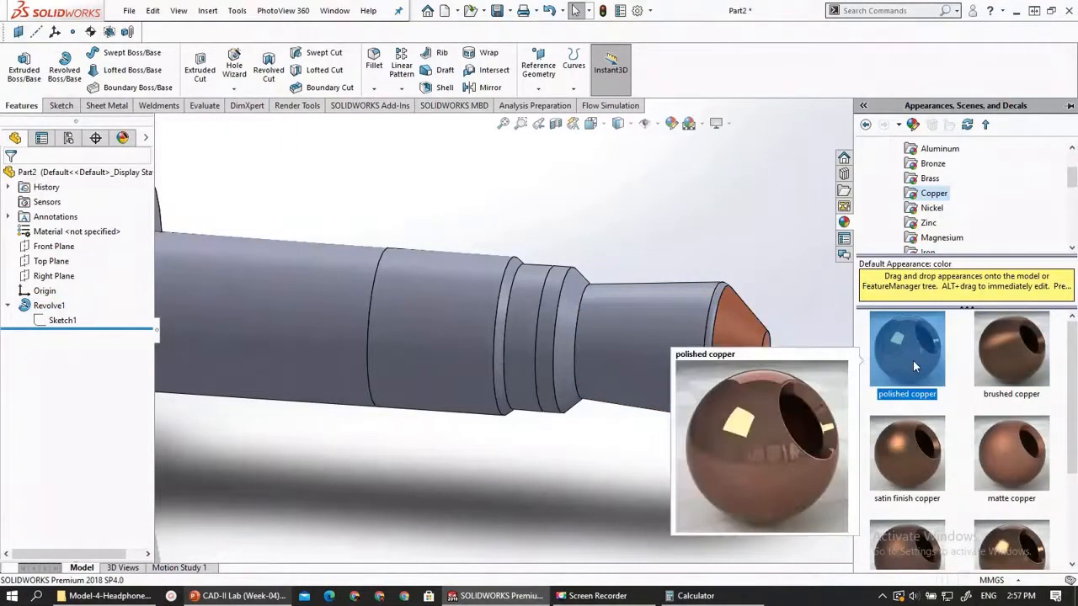
Reapply the brushed copper appearance to the tip's small flat end face
{"action": "left_click", "coordinate": [766, 352]}
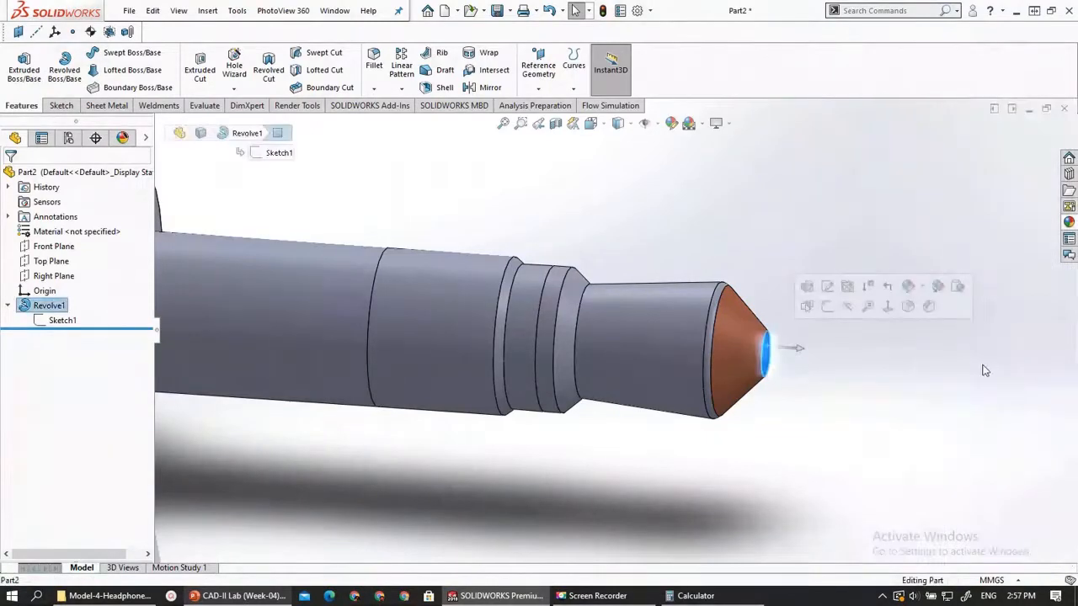
{"action": "left_click", "coordinate": [1069, 223]}
{"action": "left_click", "coordinate": [1012, 350]}
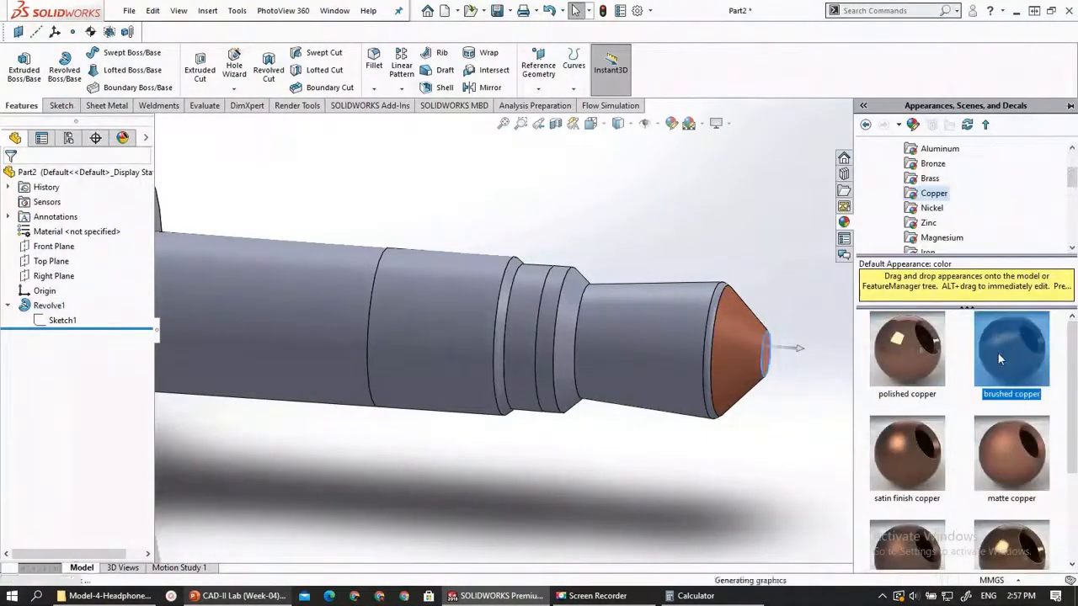
Apply polished copper to the tapered tip section, its rounded edge and the two narrow ring faces behind it
{"action": "left_click", "coordinate": [686, 340]}
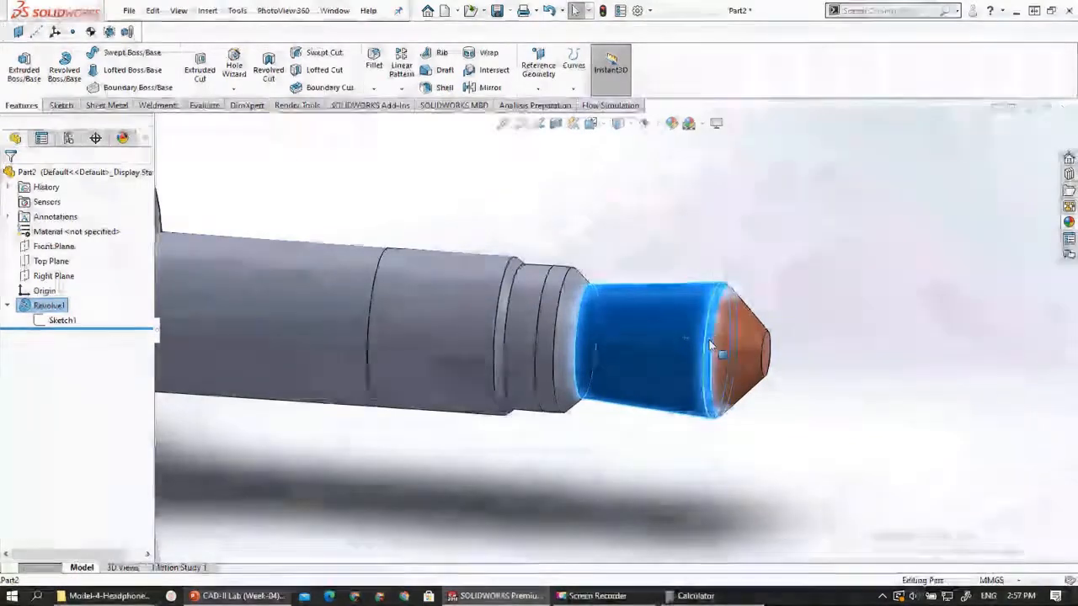
{"action": "left_click", "coordinate": [549, 335], "text": "ctrl"}
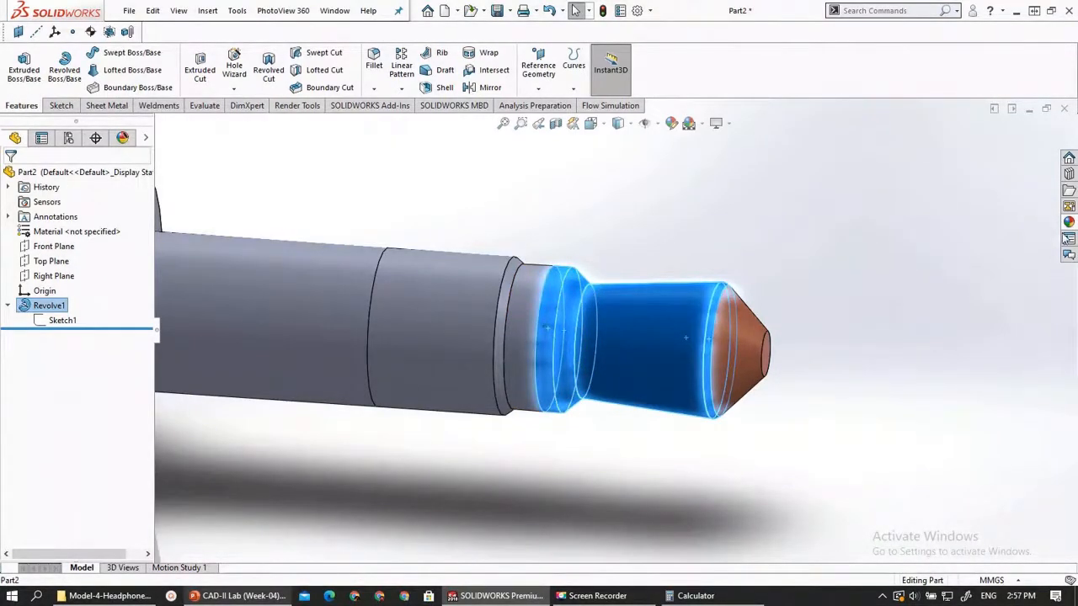
{"action": "left_click", "coordinate": [1070, 222]}
{"action": "left_click", "coordinate": [920, 354]}
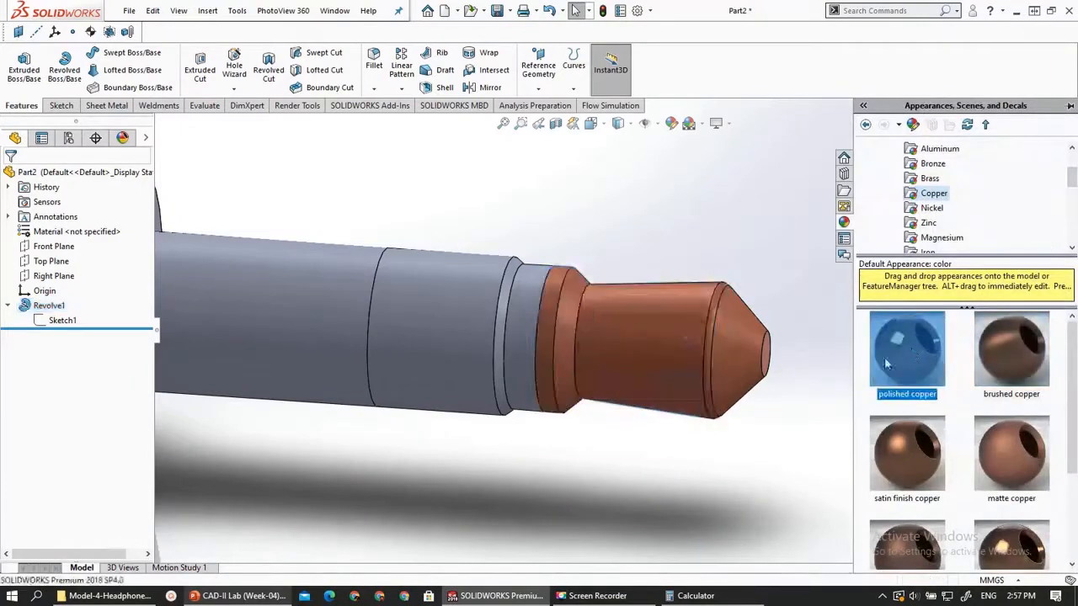
Apply red low gloss plastic to the narrow ring face directly behind the copper tip section
{"action": "middle_click_drag", "start_coordinate": [685, 438], "coordinate": [610, 356]}
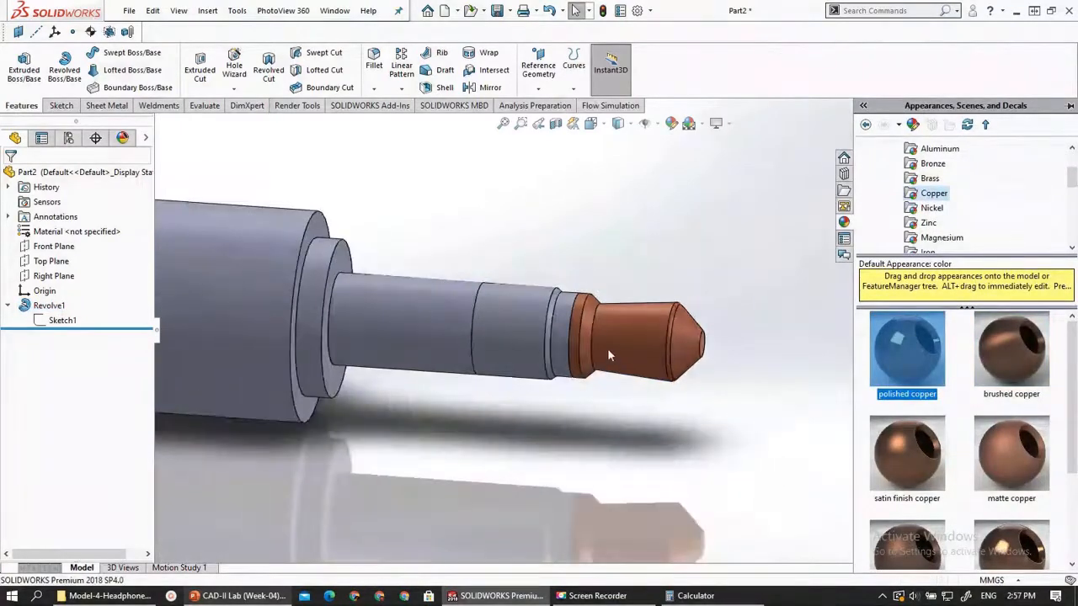
{"action": "left_click", "coordinate": [564, 335]}
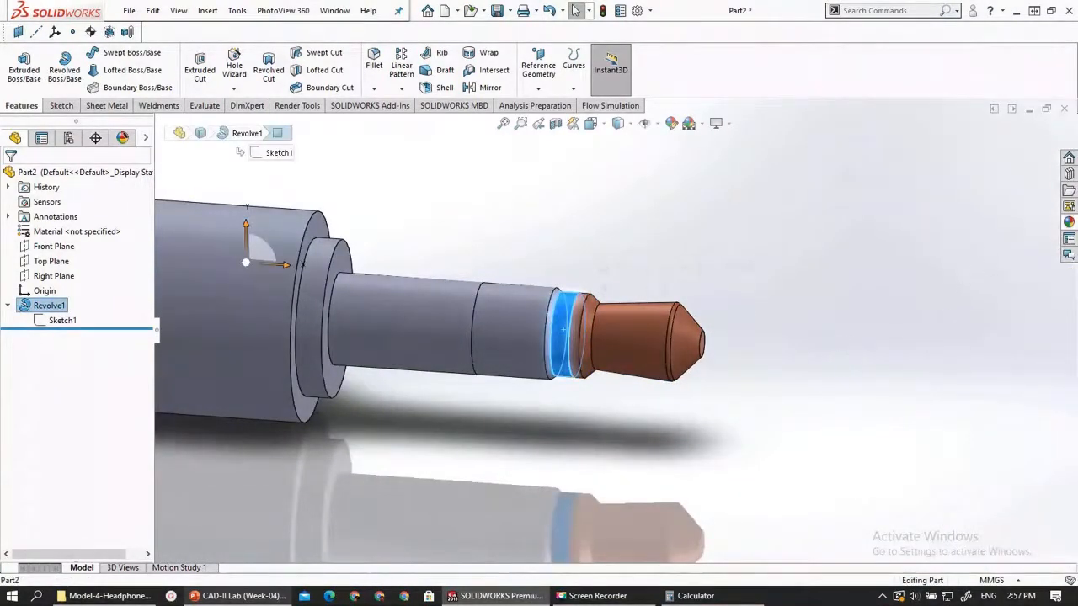
{"action": "left_click", "coordinate": [1069, 223]}
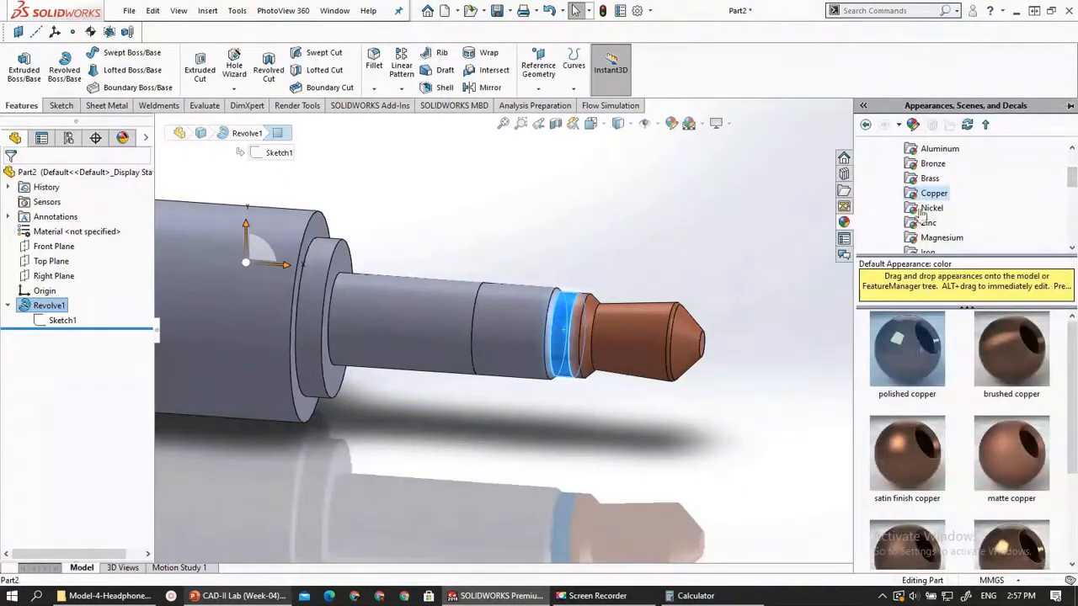
{"action": "scroll", "coordinate": [909, 173], "scroll_direction": "up", "scroll_amount": 2}
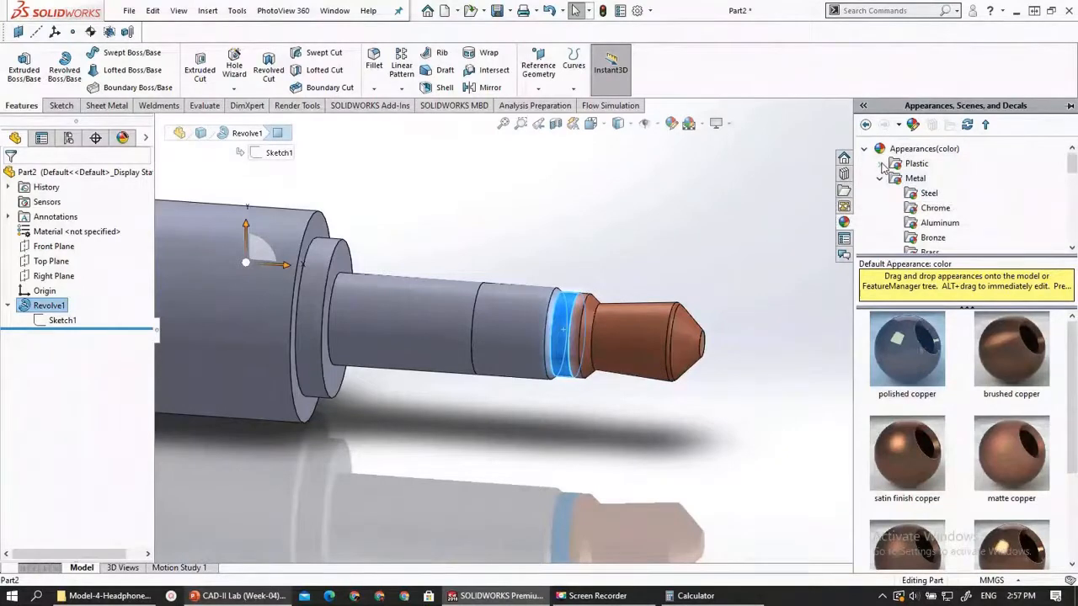
{"action": "left_click", "coordinate": [880, 165]}
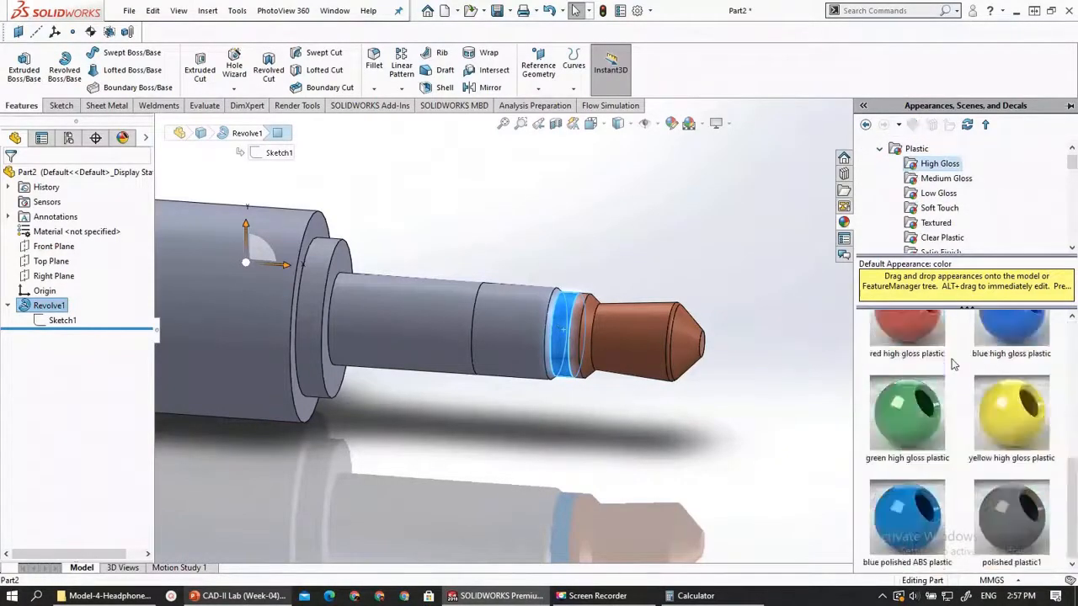
{"action": "scroll", "coordinate": [935, 383], "scroll_direction": "down", "scroll_amount": 3}
{"action": "scroll", "coordinate": [920, 412], "scroll_direction": "down", "scroll_amount": 3}
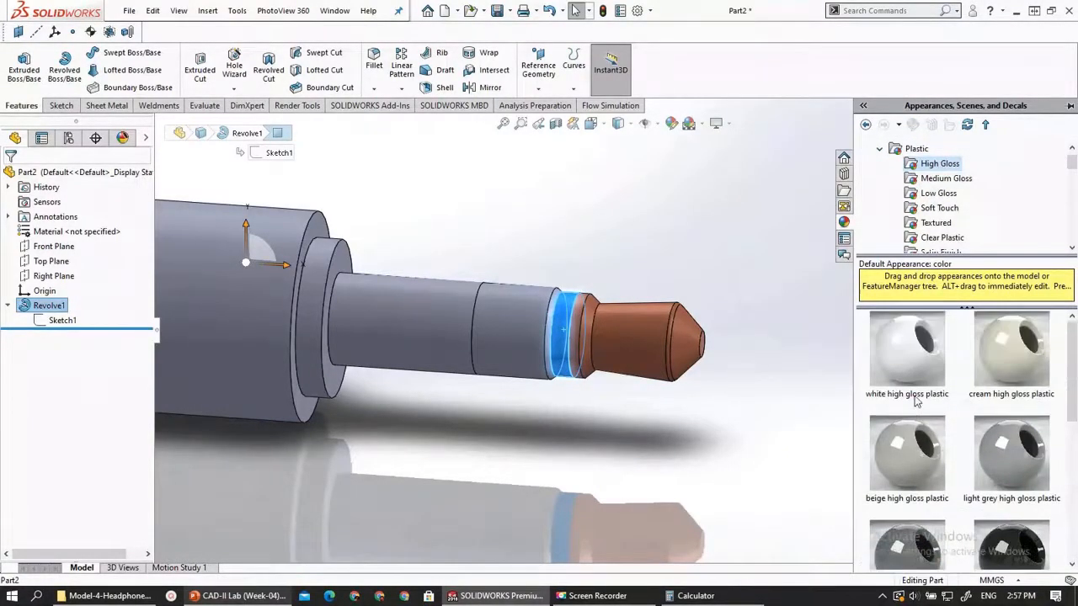
{"action": "left_click", "coordinate": [914, 194]}
{"action": "scroll", "coordinate": [926, 377], "scroll_direction": "down", "scroll_amount": 3}
{"action": "double_click", "coordinate": [907, 413]}
{"action": "scroll", "coordinate": [609, 337], "scroll_direction": "up", "scroll_amount": 3}
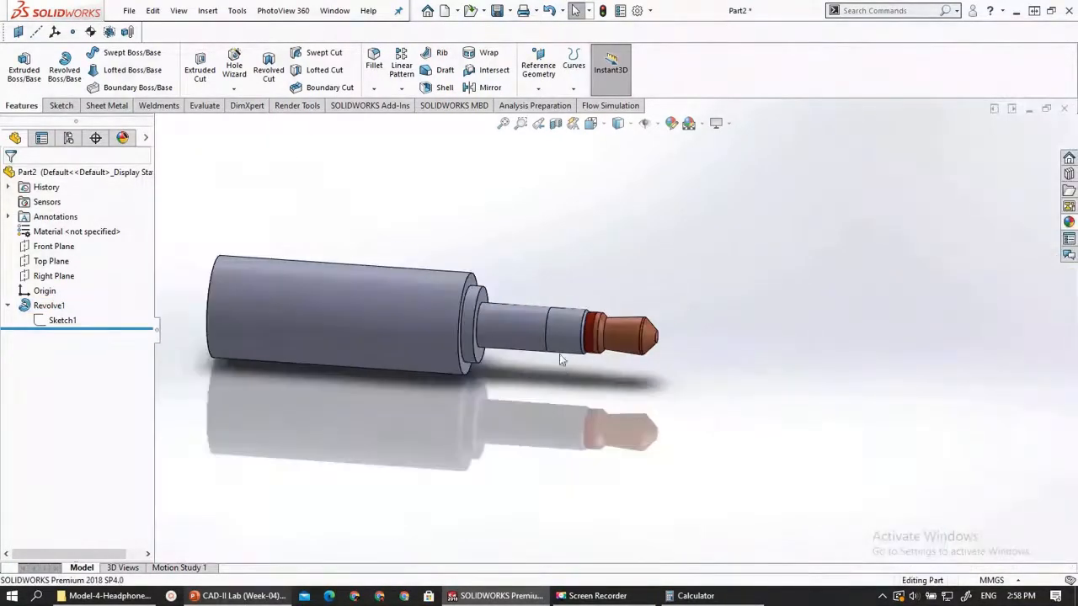
Apply brushed brass to the two cylindrical pin faces between the collar and the red ring
{"action": "left_click", "coordinate": [549, 337]}
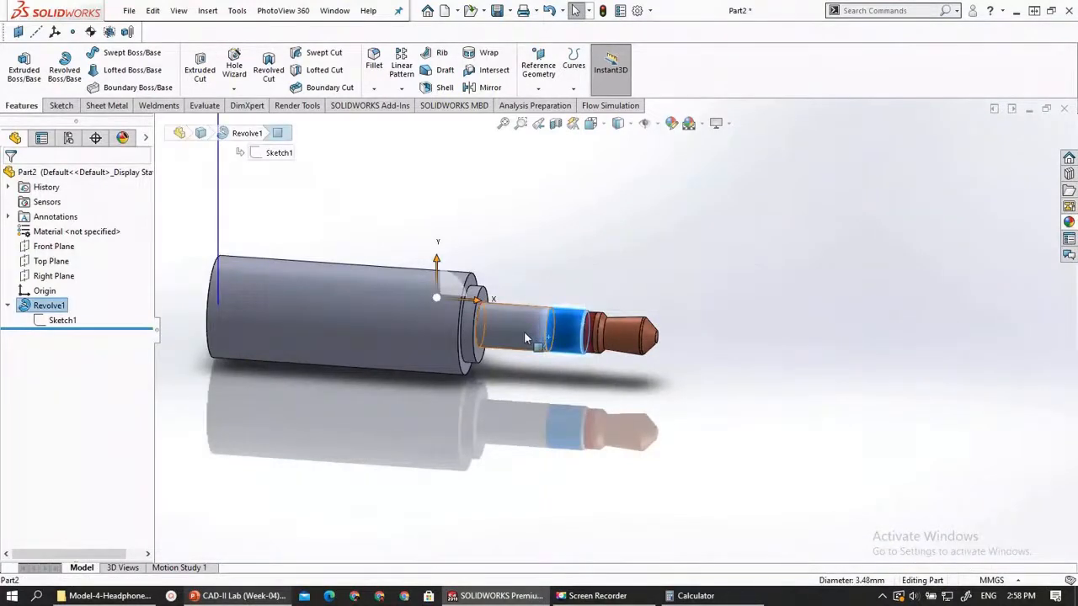
{"action": "left_click", "coordinate": [528, 337], "text": "ctrl"}
{"action": "left_click", "coordinate": [1068, 223]}
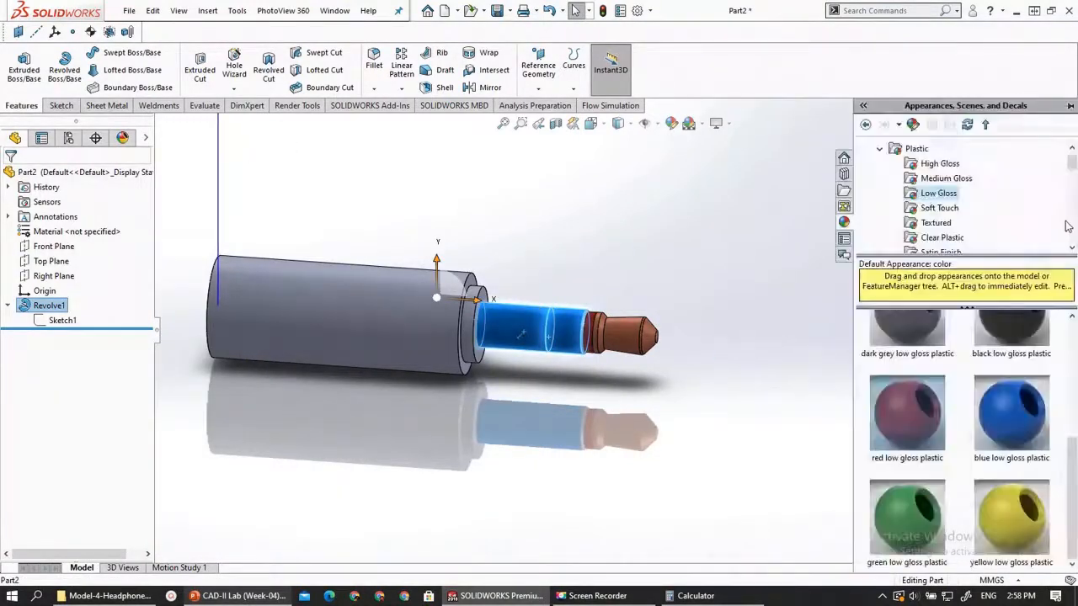
{"action": "left_click", "coordinate": [880, 149]}
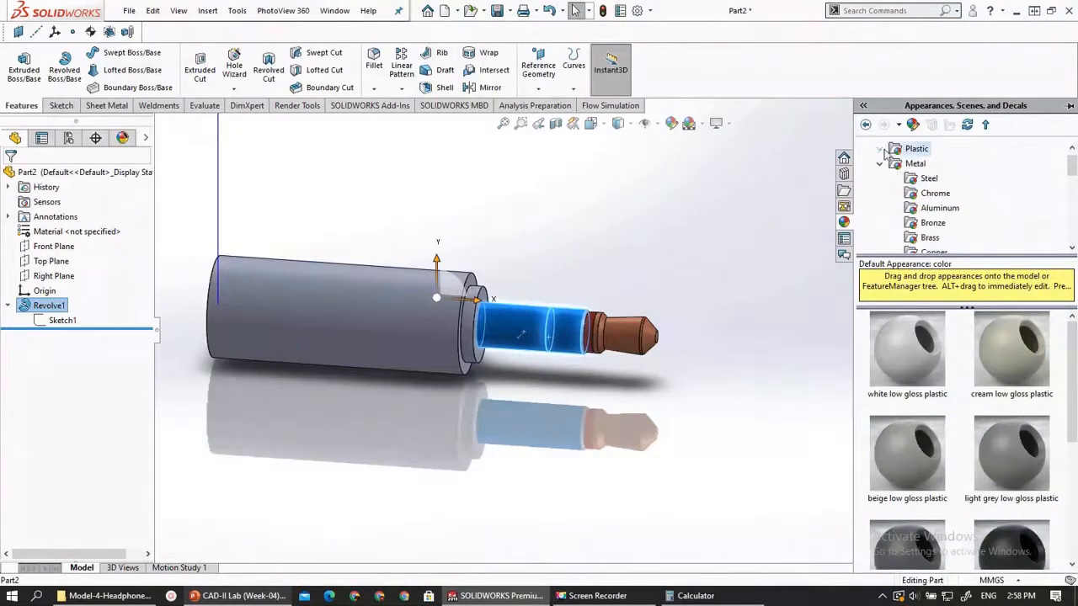
{"action": "left_click", "coordinate": [928, 238]}
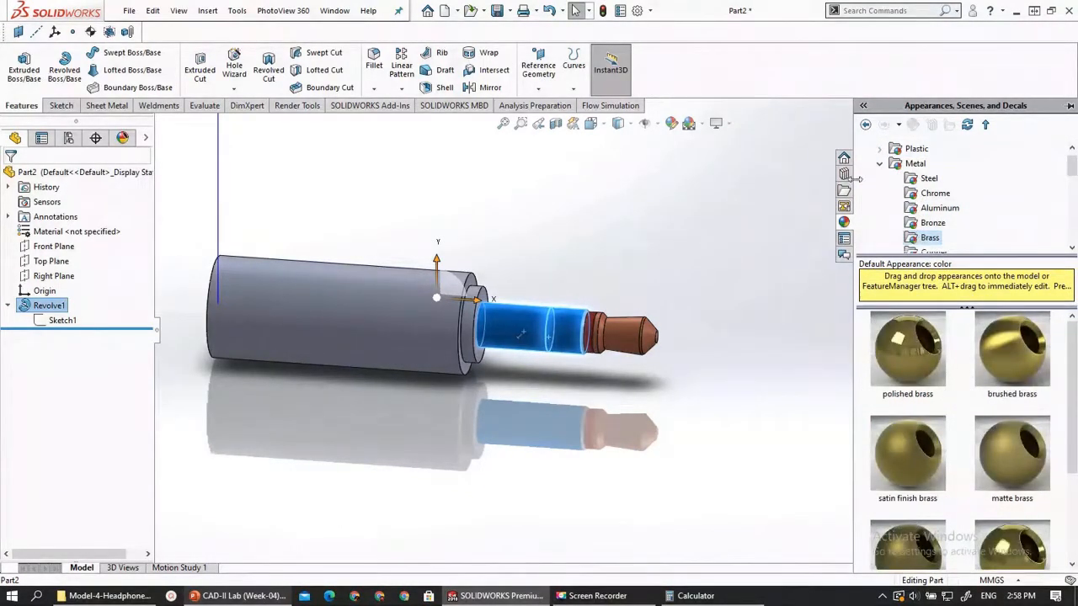
{"action": "left_click", "coordinate": [1011, 350]}
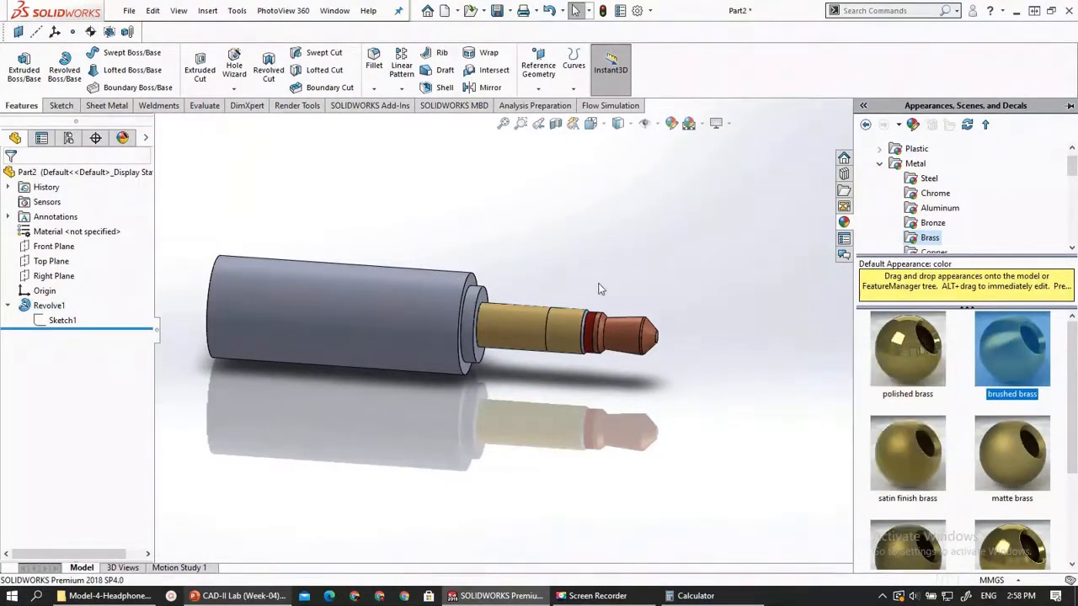
Change the two cylindrical pin faces to polished copper, including the narrow edge face beside the red ring
{"action": "left_click", "coordinate": [527, 328]}
{"action": "scroll", "coordinate": [526, 327], "scroll_direction": "down", "scroll_amount": 5}
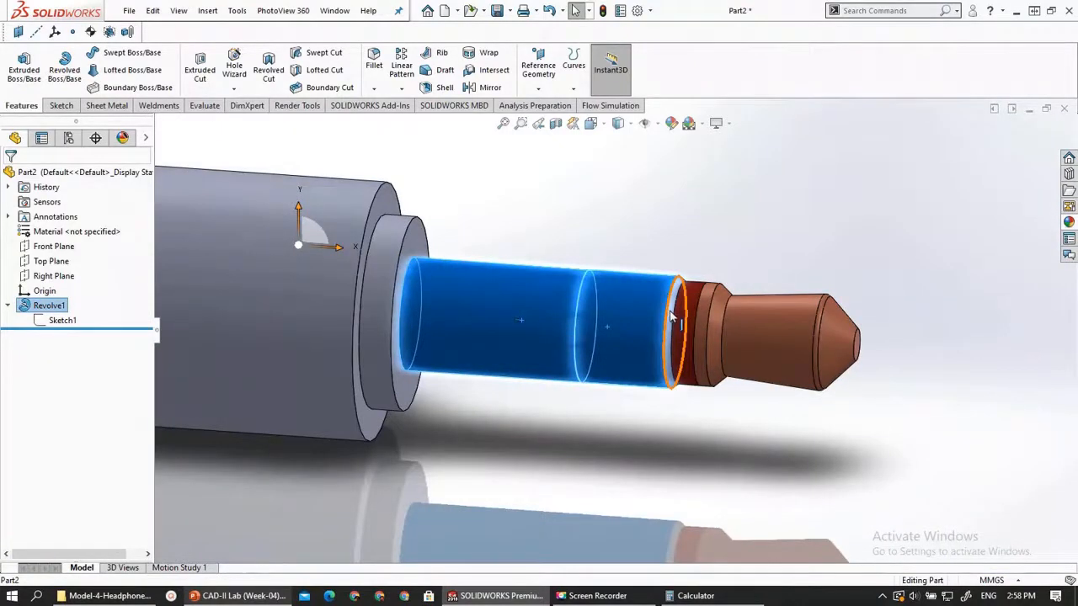
{"action": "left_click", "coordinate": [1069, 221]}
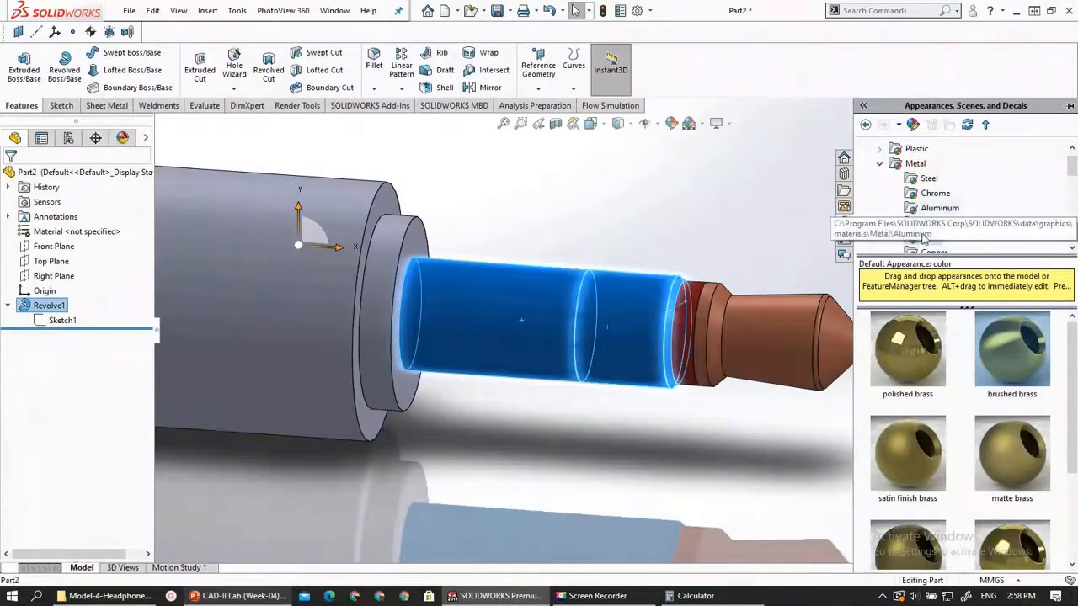
{"action": "scroll", "coordinate": [924, 239], "scroll_direction": "down", "scroll_amount": 2}
{"action": "left_click", "coordinate": [932, 163]}
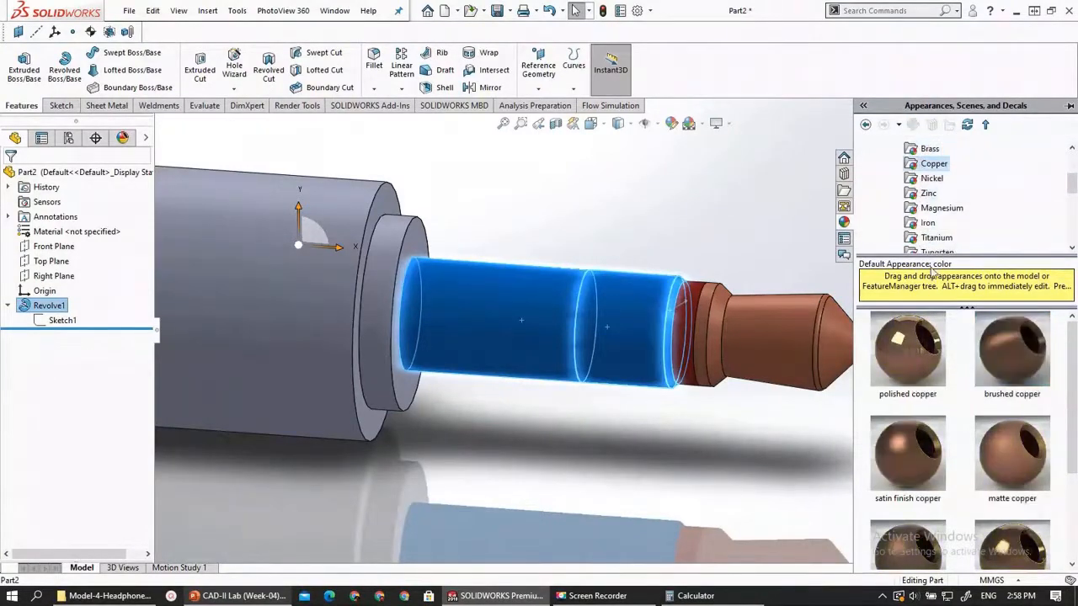
{"action": "double_click", "coordinate": [908, 360]}
{"action": "left_click", "coordinate": [642, 417]}
{"action": "scroll", "coordinate": [641, 417], "scroll_direction": "up", "scroll_amount": 5}
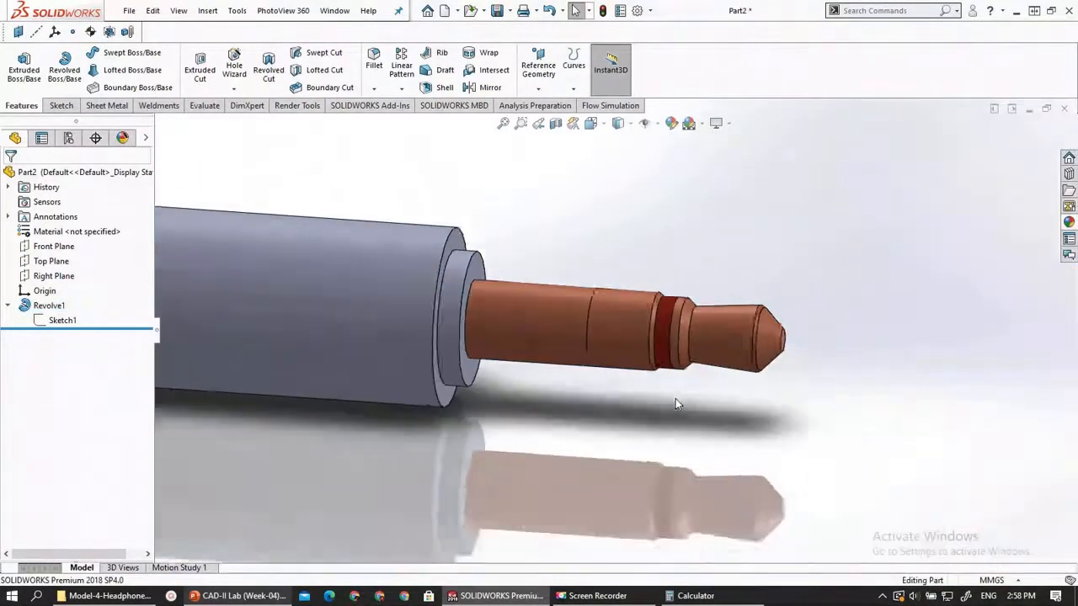
Apply black low gloss plastic to the large handle cylinder and the small collar in front of it
{"action": "mouse_move", "coordinate": [597, 391]}
{"action": "middle_mouse_down"}
{"action": "mouse_move", "coordinate": [616, 385]}
{"action": "mouse_move", "coordinate": [609, 394]}
{"action": "middle_mouse_up"}
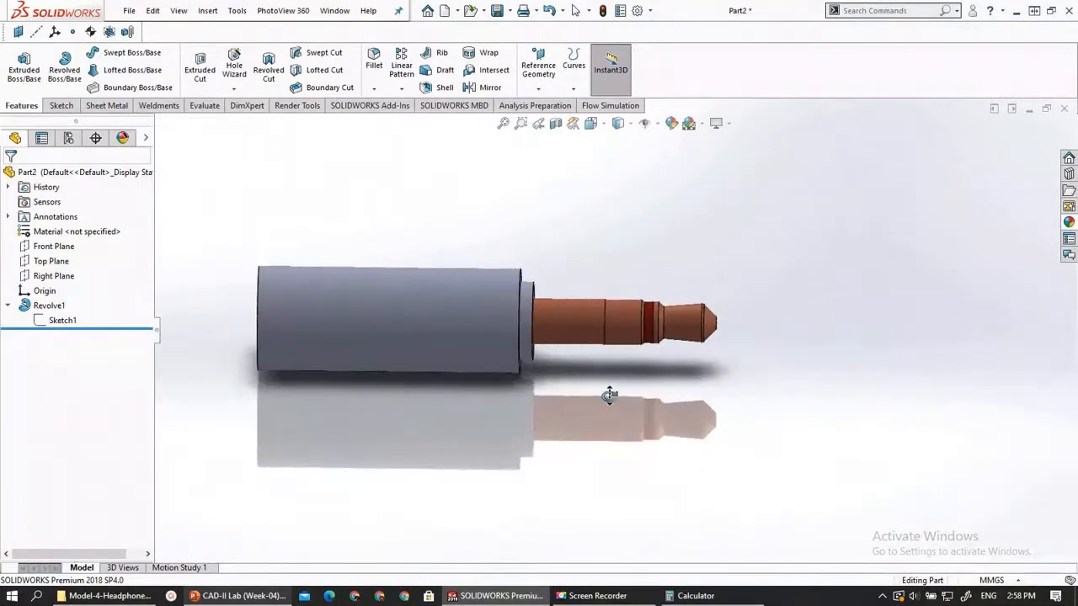
{"action": "left_click", "coordinate": [522, 336]}
{"action": "left_click", "coordinate": [447, 329], "text": "ctrl"}
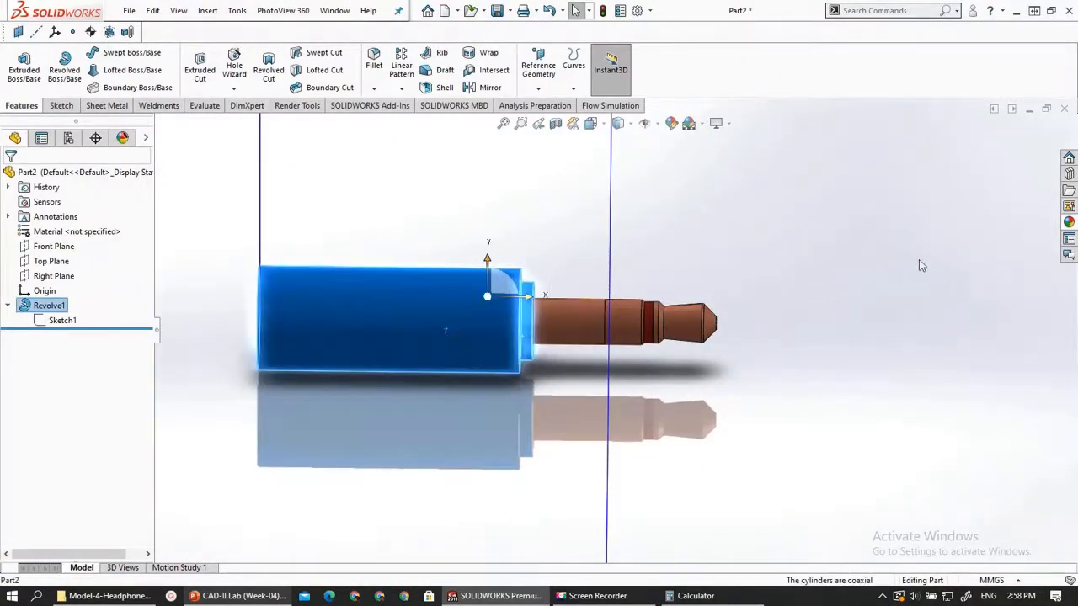
{"action": "left_click", "coordinate": [1068, 222]}
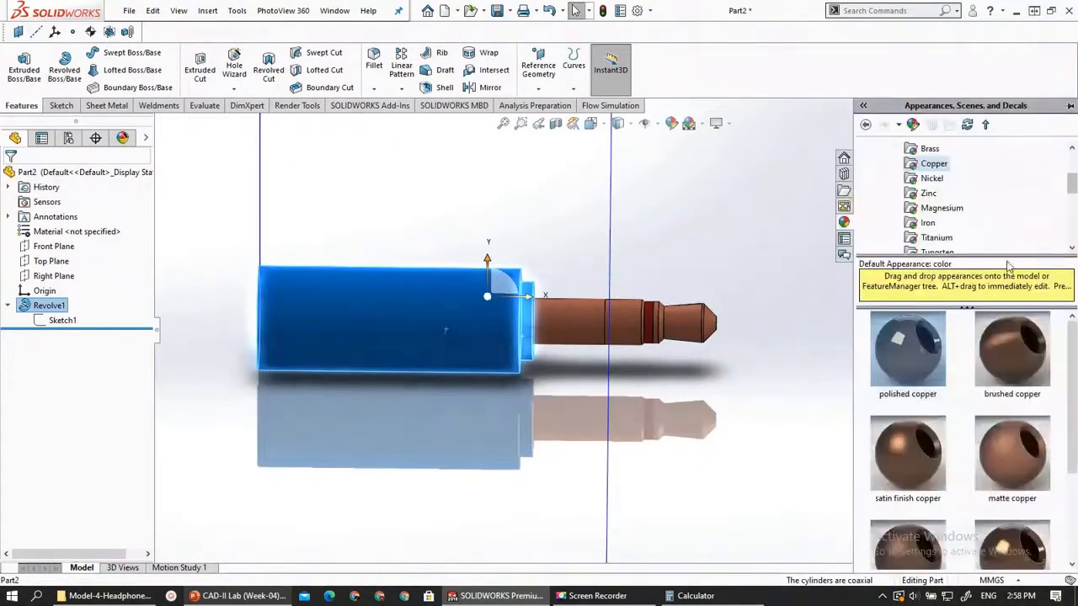
{"action": "scroll", "coordinate": [923, 162], "scroll_direction": "up", "scroll_amount": 3}
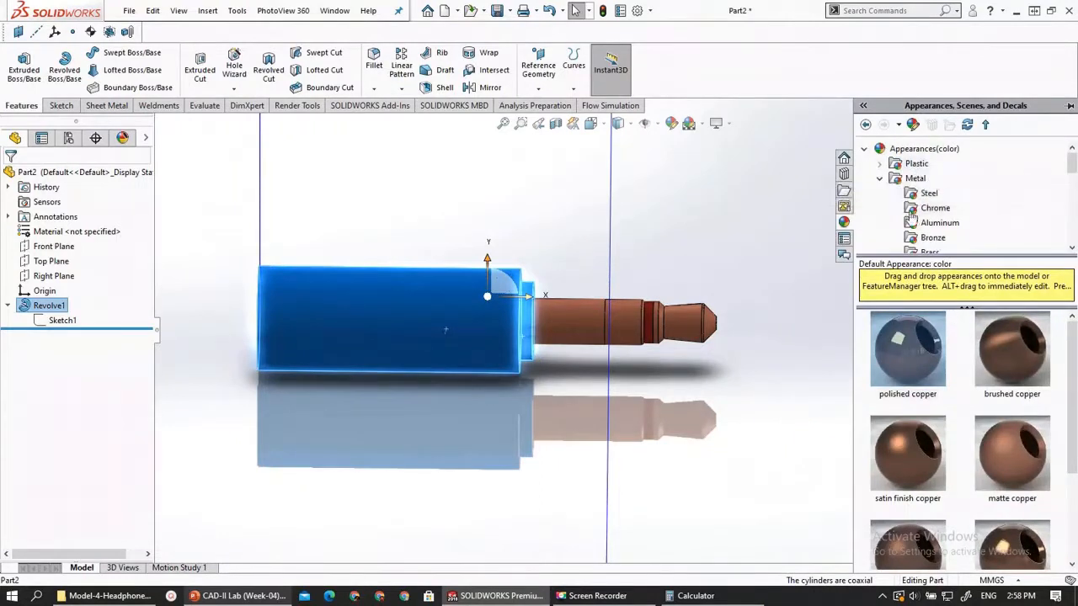
{"action": "left_click", "coordinate": [914, 165]}
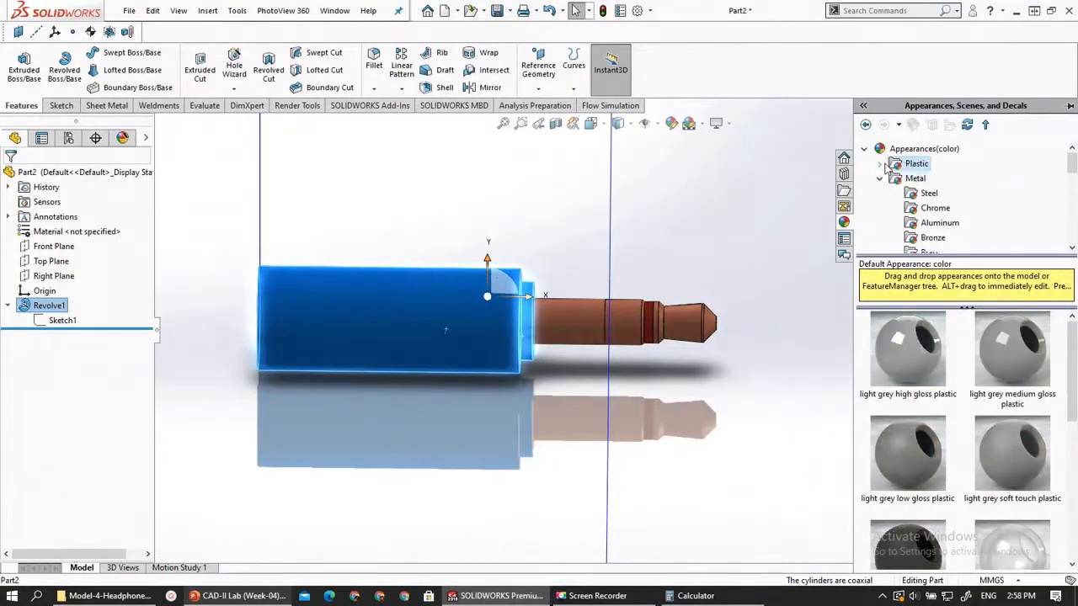
{"action": "left_click", "coordinate": [881, 165]}
{"action": "scroll", "coordinate": [921, 205], "scroll_direction": "down", "scroll_amount": 1}
{"action": "scroll", "coordinate": [922, 201], "scroll_direction": "up", "scroll_amount": 1}
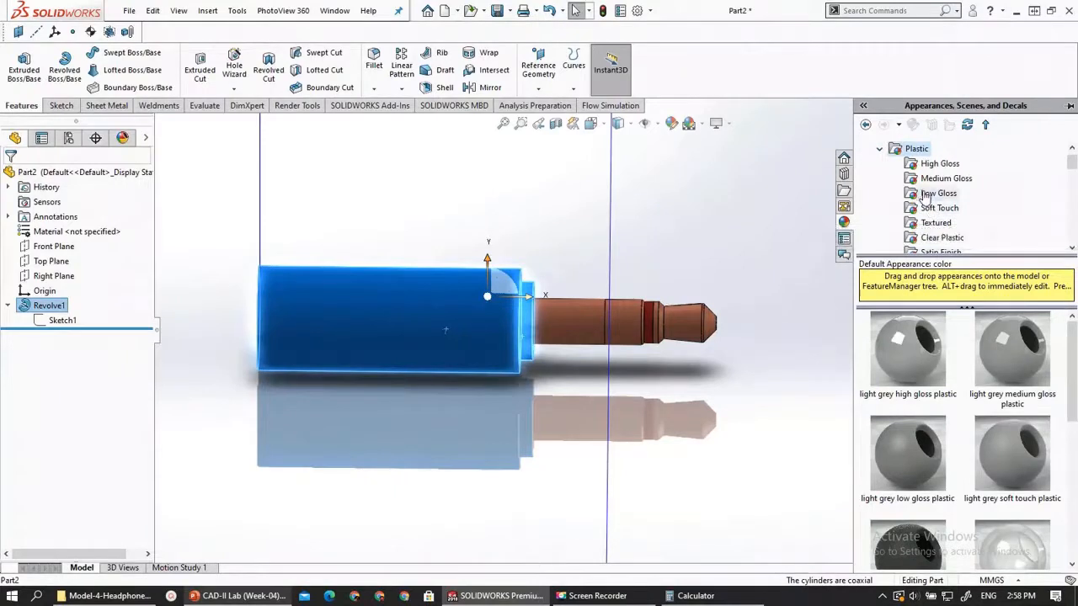
{"action": "left_click", "coordinate": [935, 194]}
{"action": "scroll", "coordinate": [970, 379], "scroll_direction": "down", "scroll_amount": 3}
{"action": "left_click_drag", "start_coordinate": [999, 328], "coordinate": [396, 329]}
Apply black low gloss plastic to the flat circular end face at the back of the handle
{"action": "middle_click_drag", "start_coordinate": [606, 395], "coordinate": [508, 381]}
{"action": "scroll", "coordinate": [707, 411], "scroll_direction": "up", "scroll_amount": 5}
{"action": "left_click", "coordinate": [491, 357]}
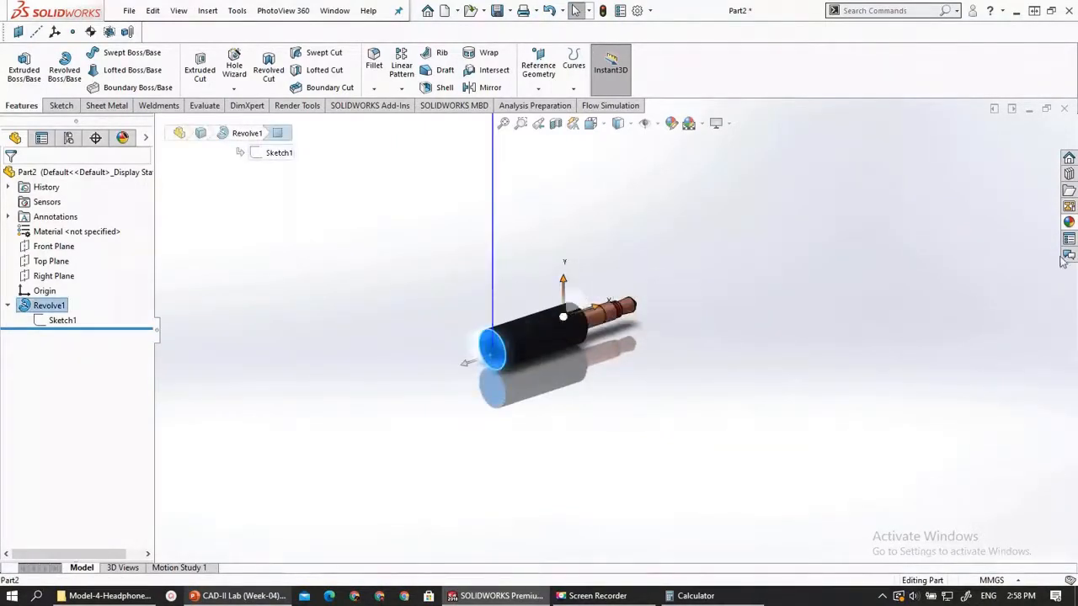
{"action": "left_click", "coordinate": [1069, 223]}
{"action": "left_click", "coordinate": [1009, 332]}
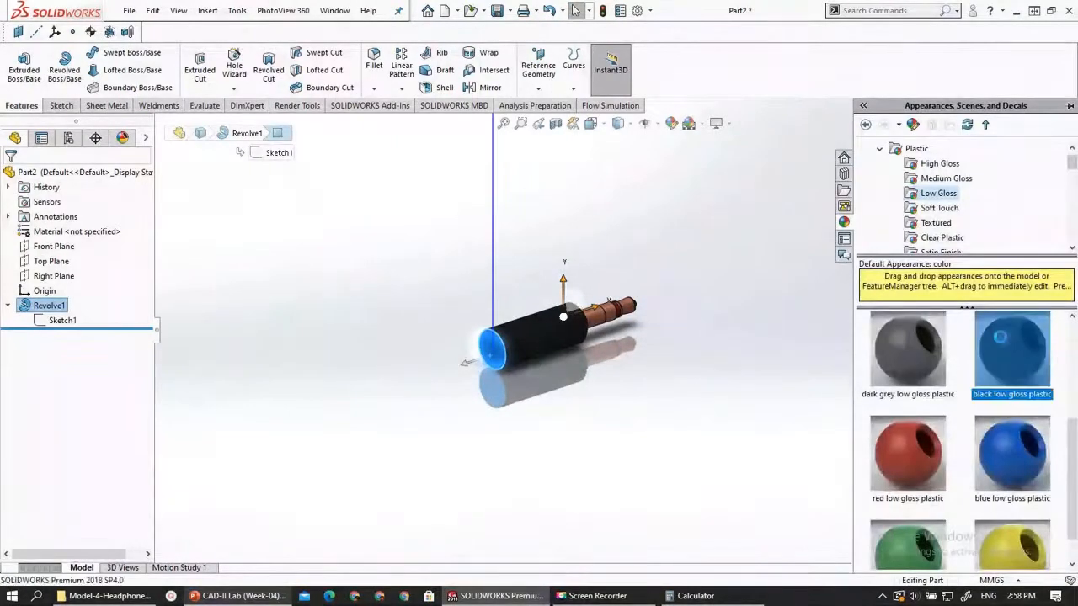
{"action": "left_click", "coordinate": [686, 381]}
{"action": "scroll", "coordinate": [497, 375], "scroll_direction": "down", "scroll_amount": 2}
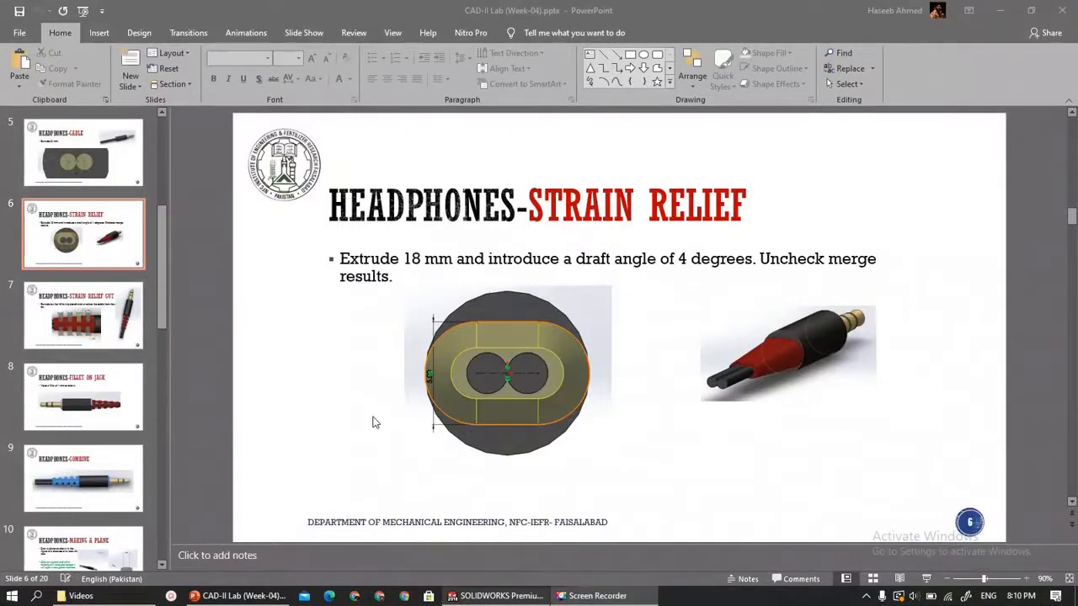
Examine the PowerPoint lab slides covering the headphone jack, cable, strain relief and its cut, jack fillet, combine and plane creation
{"action": "left_click", "coordinate": [344, 421]}
{"action": "scroll", "coordinate": [345, 421], "scroll_direction": "up", "scroll_amount": 1}
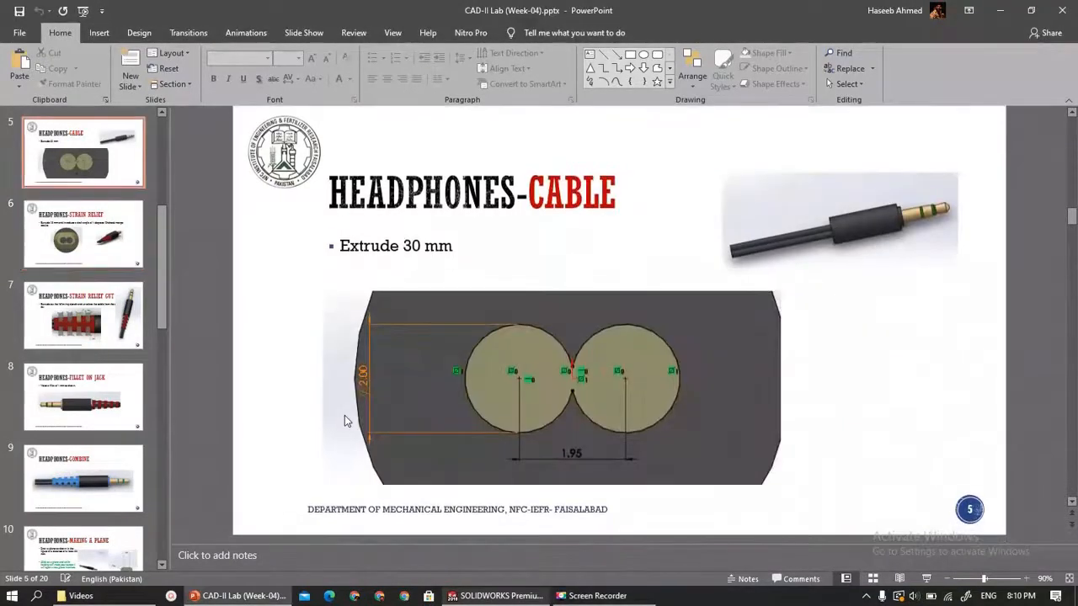
{"action": "scroll", "coordinate": [345, 415], "scroll_direction": "up", "scroll_amount": 1}
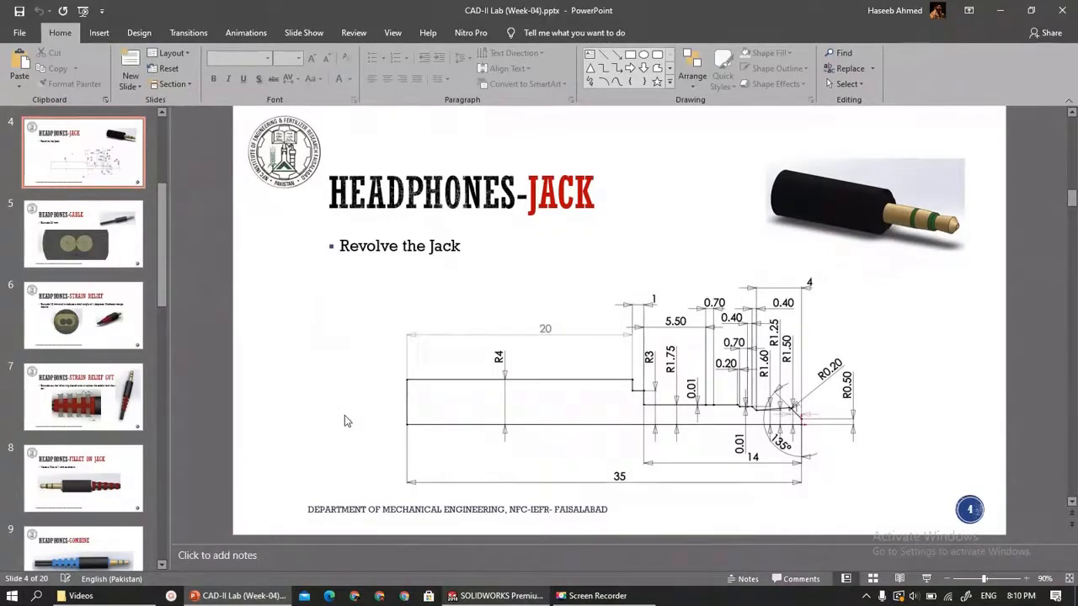
{"action": "scroll", "coordinate": [344, 421], "scroll_direction": "down", "scroll_amount": 1}
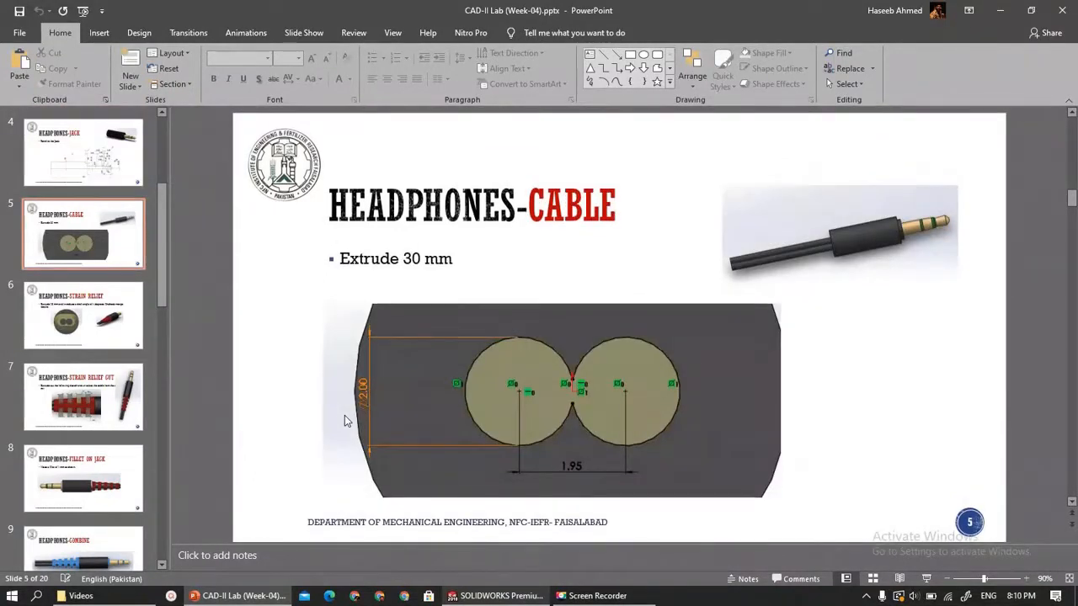
{"action": "scroll", "coordinate": [344, 417], "scroll_direction": "down", "scroll_amount": 1}
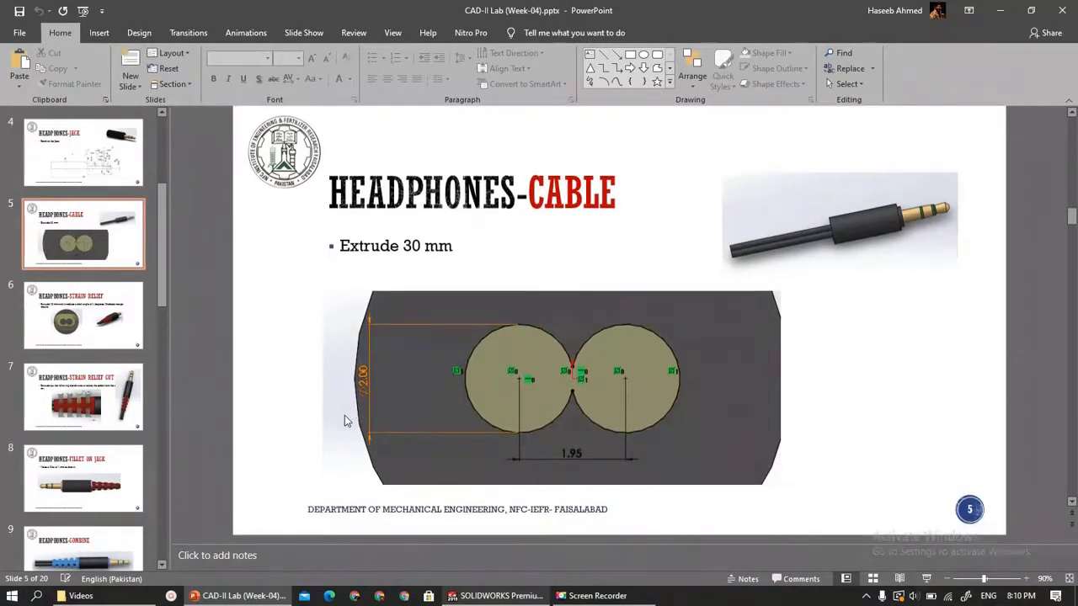
{"action": "scroll", "coordinate": [345, 418], "scroll_direction": "down", "scroll_amount": 1}
{"action": "scroll", "coordinate": [345, 418], "scroll_direction": "down", "scroll_amount": 1}
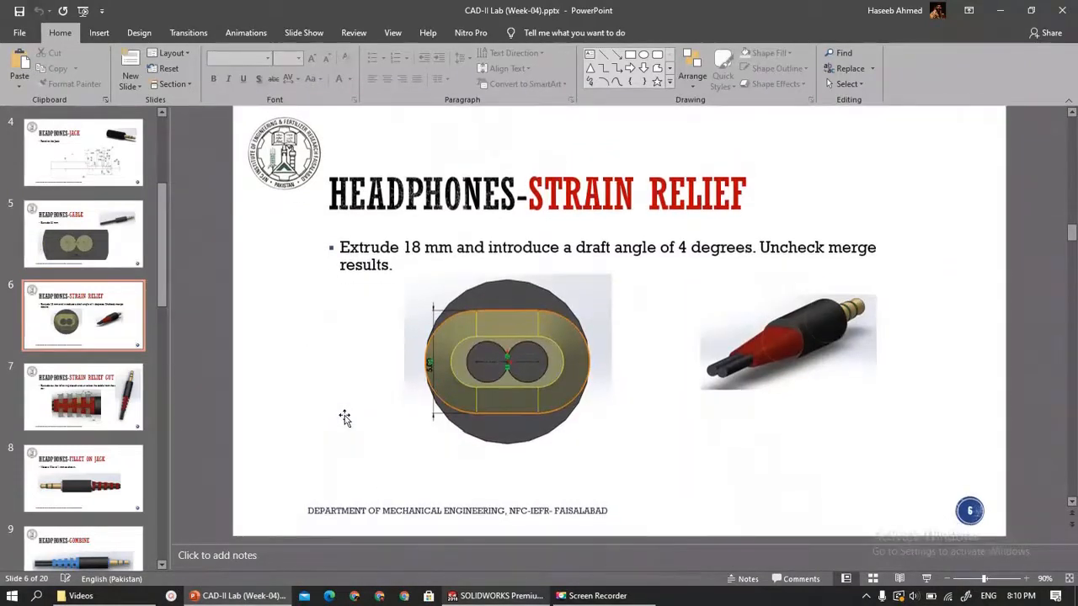
{"action": "scroll", "coordinate": [344, 421], "scroll_direction": "down", "scroll_amount": 1}
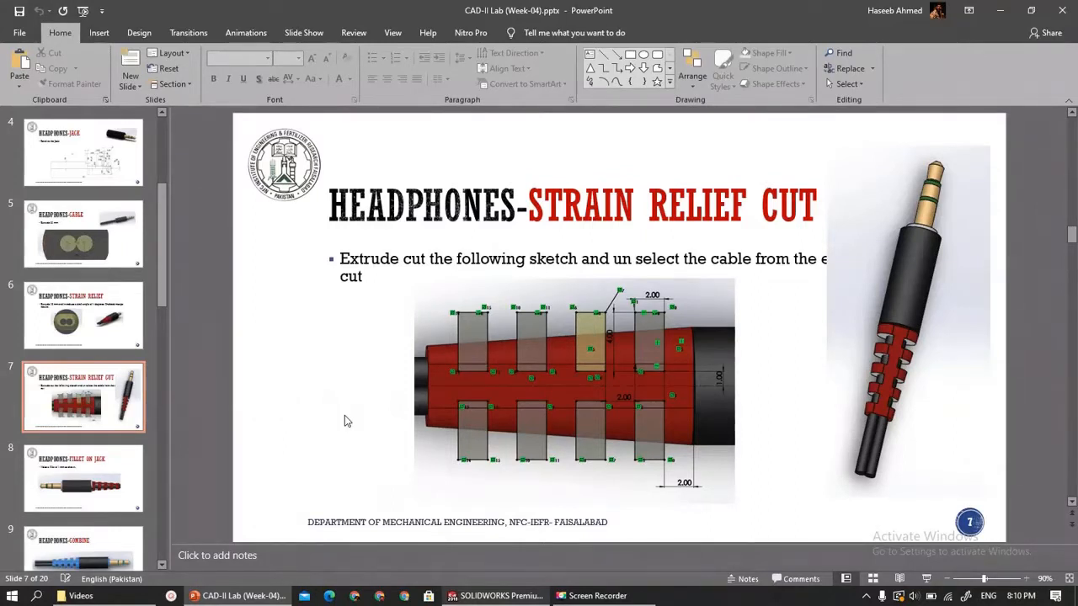
{"action": "scroll", "coordinate": [344, 421], "scroll_direction": "down", "scroll_amount": 1}
{"action": "scroll", "coordinate": [345, 421], "scroll_direction": "down", "scroll_amount": 1}
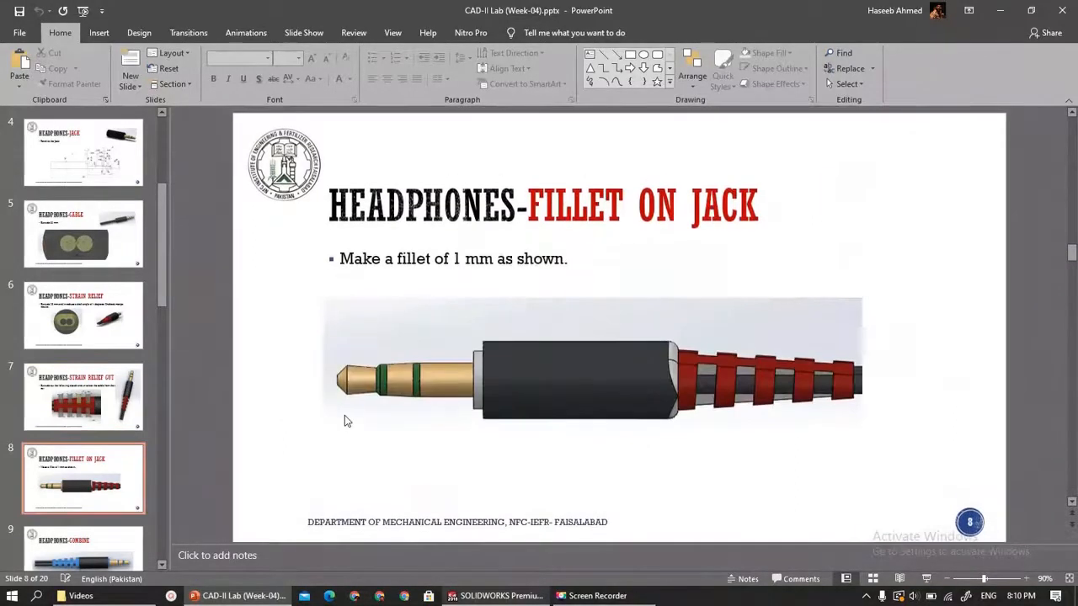
{"action": "scroll", "coordinate": [344, 419], "scroll_direction": "down", "scroll_amount": 1}
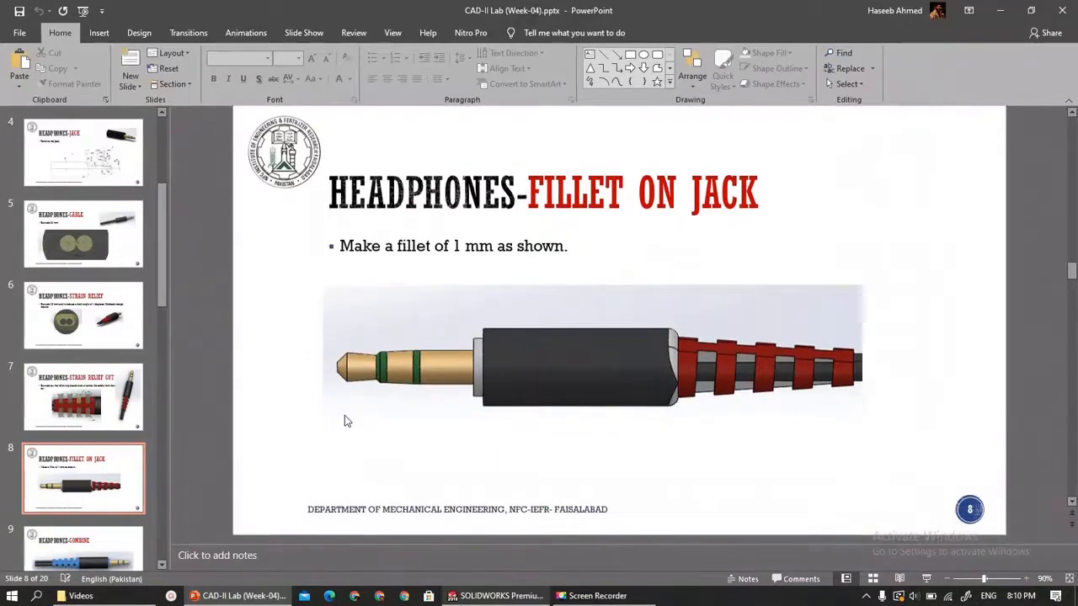
{"action": "scroll", "coordinate": [345, 419], "scroll_direction": "down", "scroll_amount": 1}
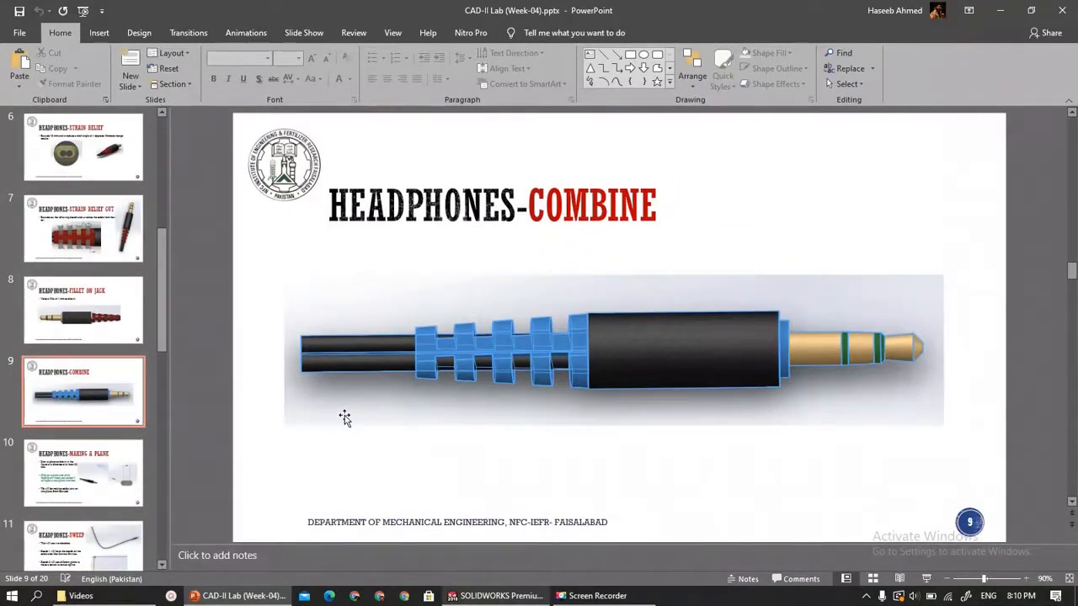
{"action": "scroll", "coordinate": [345, 418], "scroll_direction": "down", "scroll_amount": 1}
{"action": "scroll", "coordinate": [344, 419], "scroll_direction": "down", "scroll_amount": 1}
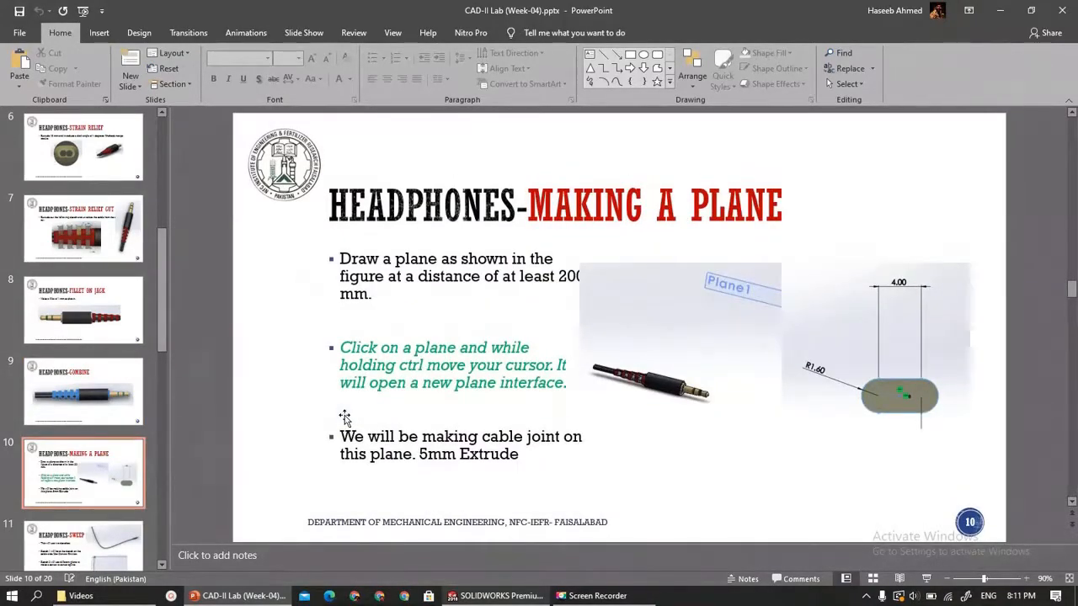
Examine the sweep slide and go back through the fillet and strain relief slides to the cable slide
{"action": "scroll", "coordinate": [345, 419], "scroll_direction": "down", "scroll_amount": 2}
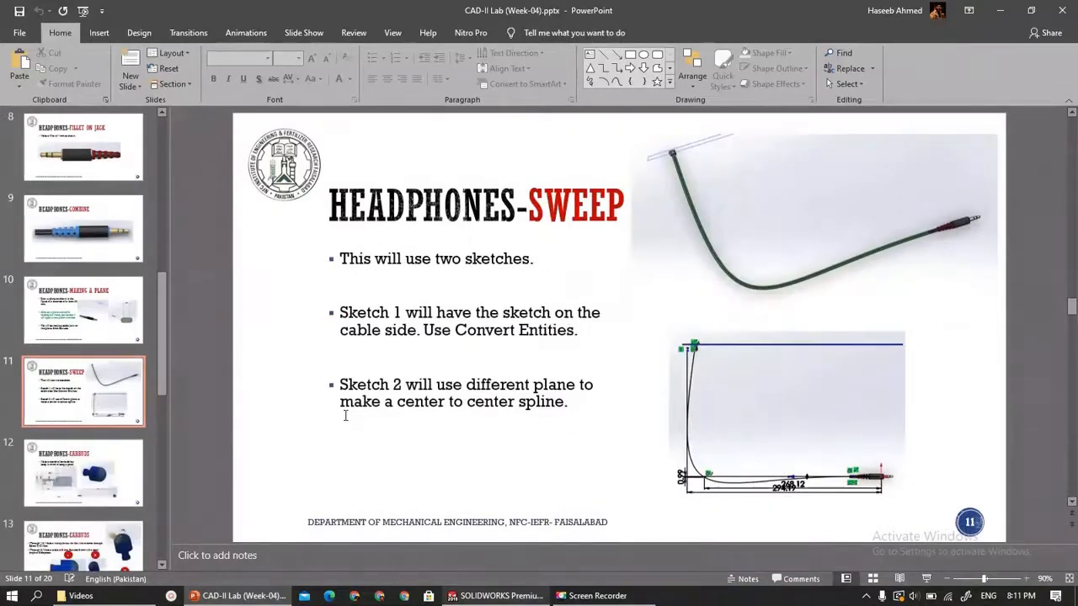
{"action": "scroll", "coordinate": [345, 415], "scroll_direction": "up", "scroll_amount": 10}
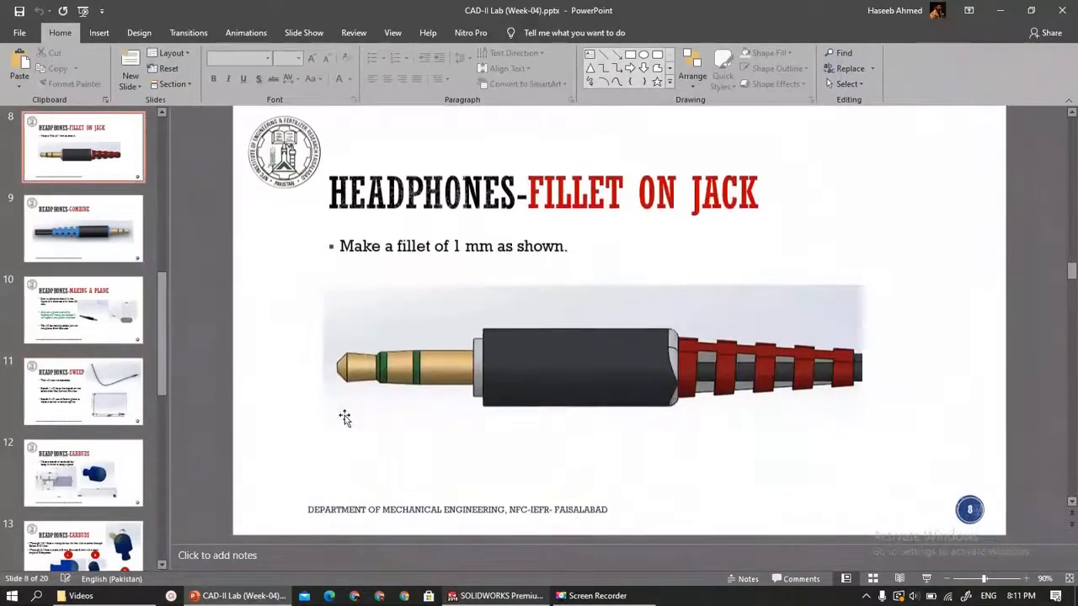
{"action": "scroll", "coordinate": [344, 418], "scroll_direction": "up", "scroll_amount": 4}
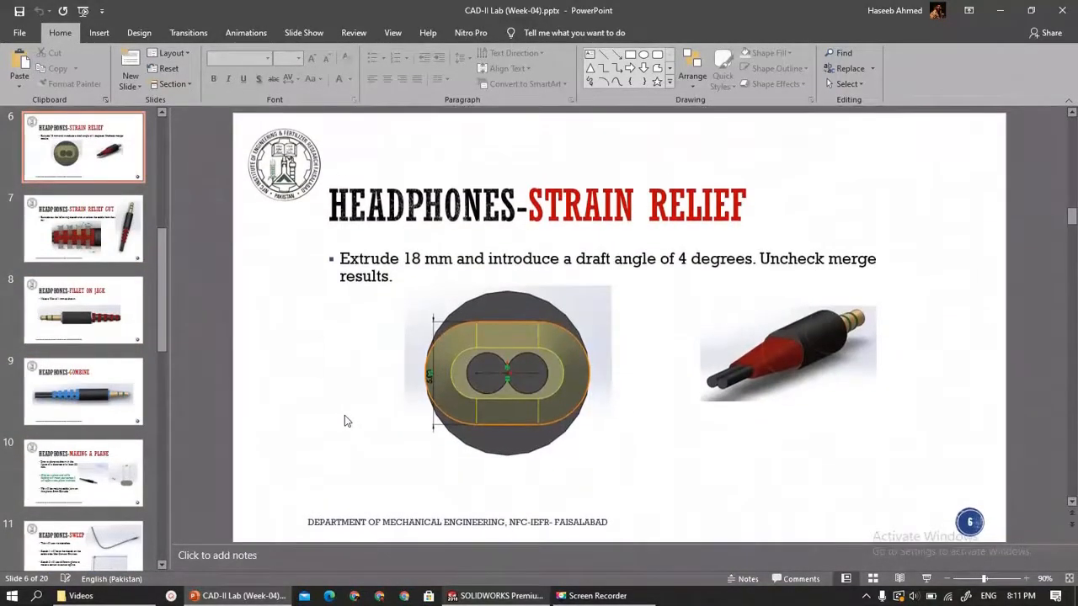
{"action": "scroll", "coordinate": [344, 419], "scroll_direction": "down", "scroll_amount": 2}
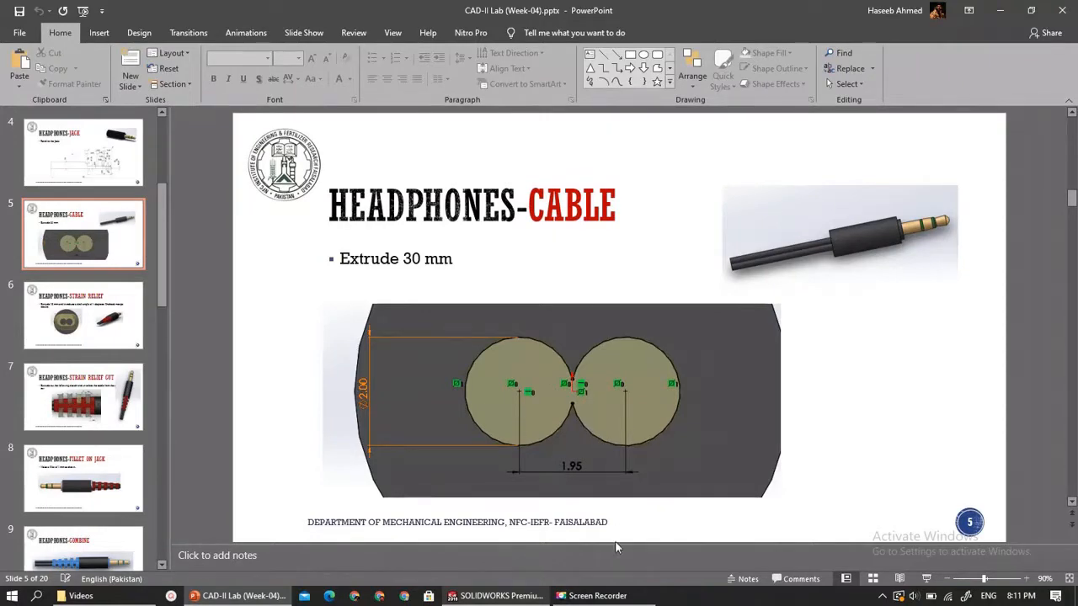
Switch to SOLIDWORKS and start a sketch on the handle's flat circular end face, viewed normal to it
{"action": "left_click", "coordinate": [486, 596]}
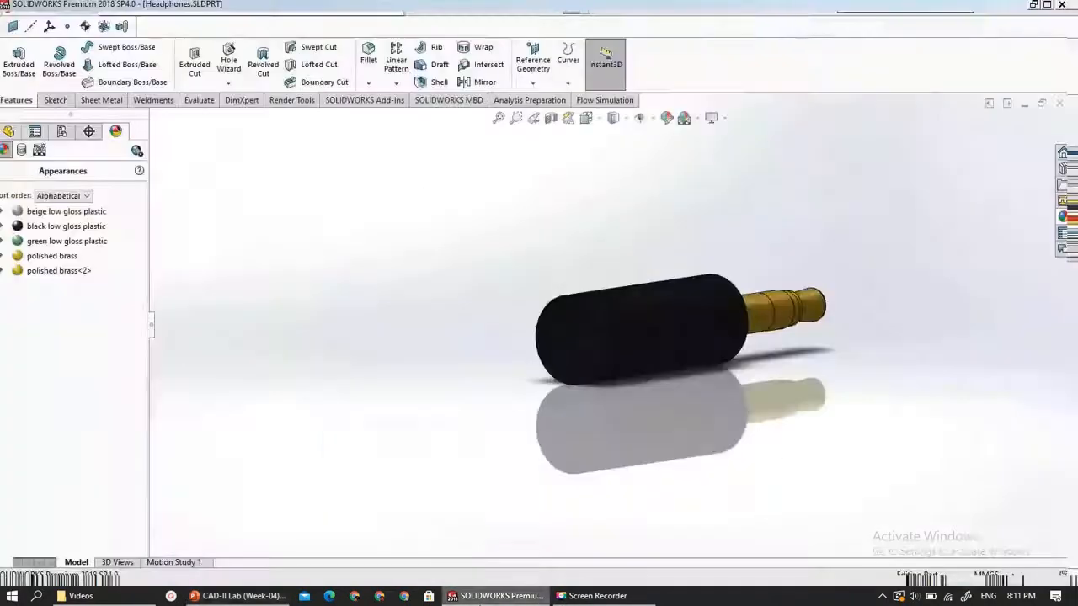
{"action": "left_click", "coordinate": [613, 324]}
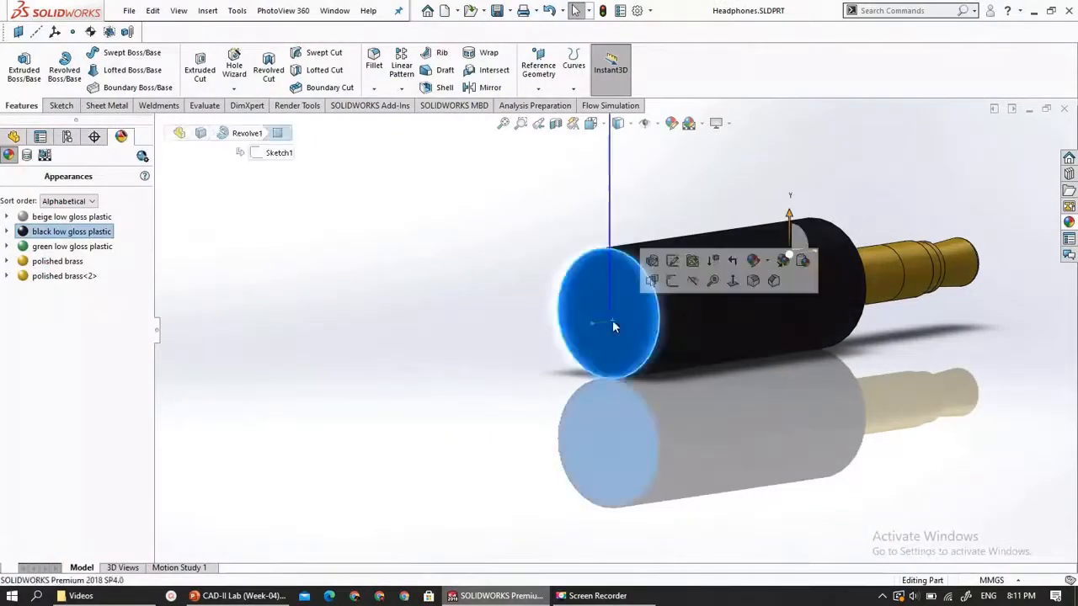
{"action": "left_click", "coordinate": [60, 105]}
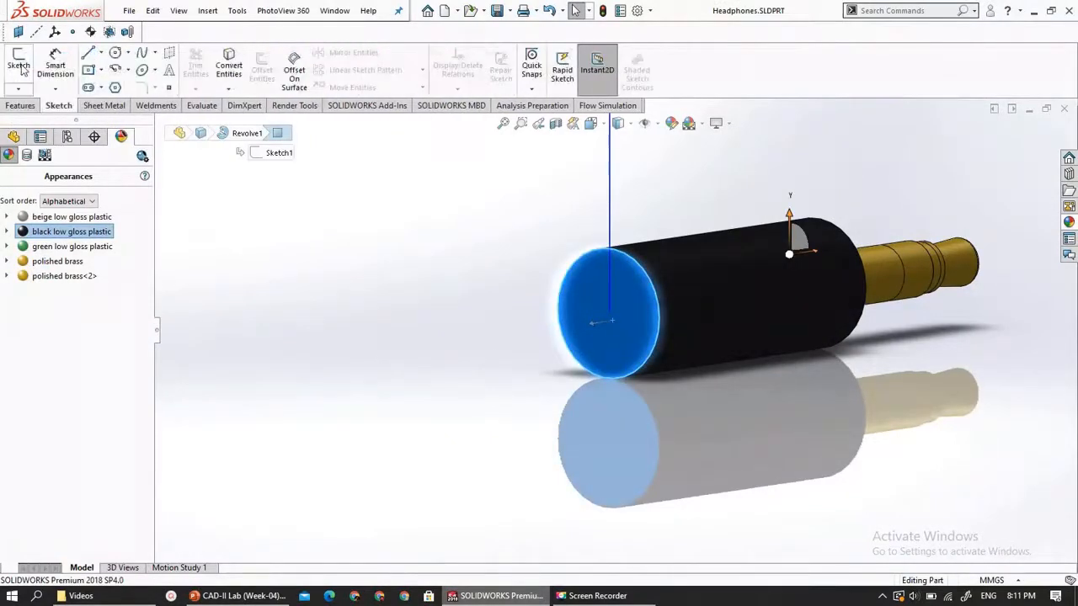
{"action": "left_click", "coordinate": [19, 67]}
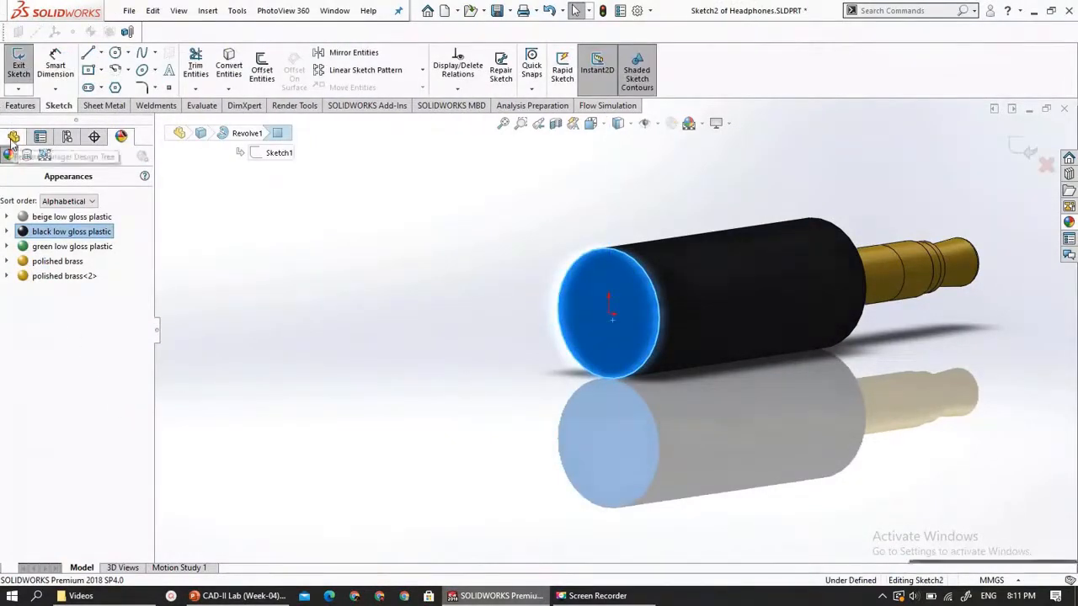
{"action": "left_click", "coordinate": [14, 136]}
{"action": "left_click", "coordinate": [55, 337]}
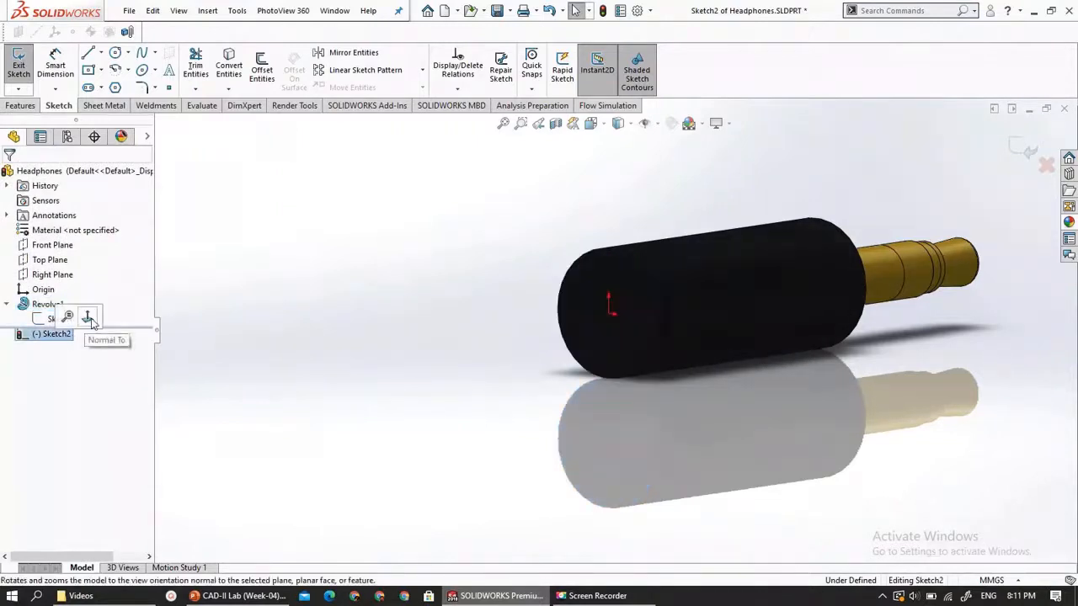
{"action": "left_click", "coordinate": [88, 315]}
{"action": "scroll", "coordinate": [559, 385], "scroll_direction": "down", "scroll_amount": 2}
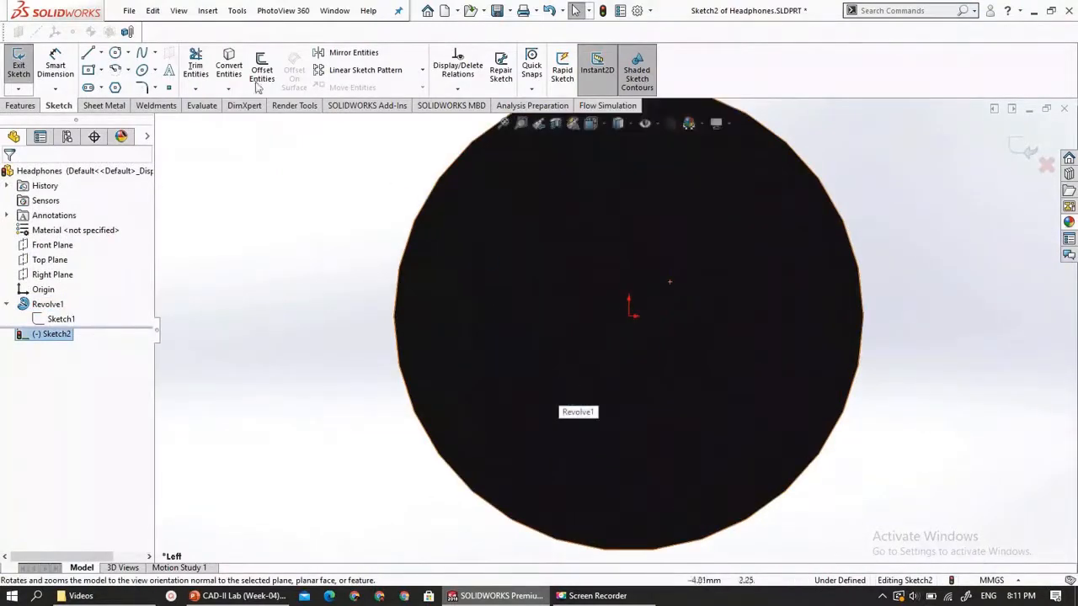
Sketch a circle of about 1.06 mm radius, centred horizontally left of the origin and passing through the origin
{"action": "left_click", "coordinate": [129, 54]}
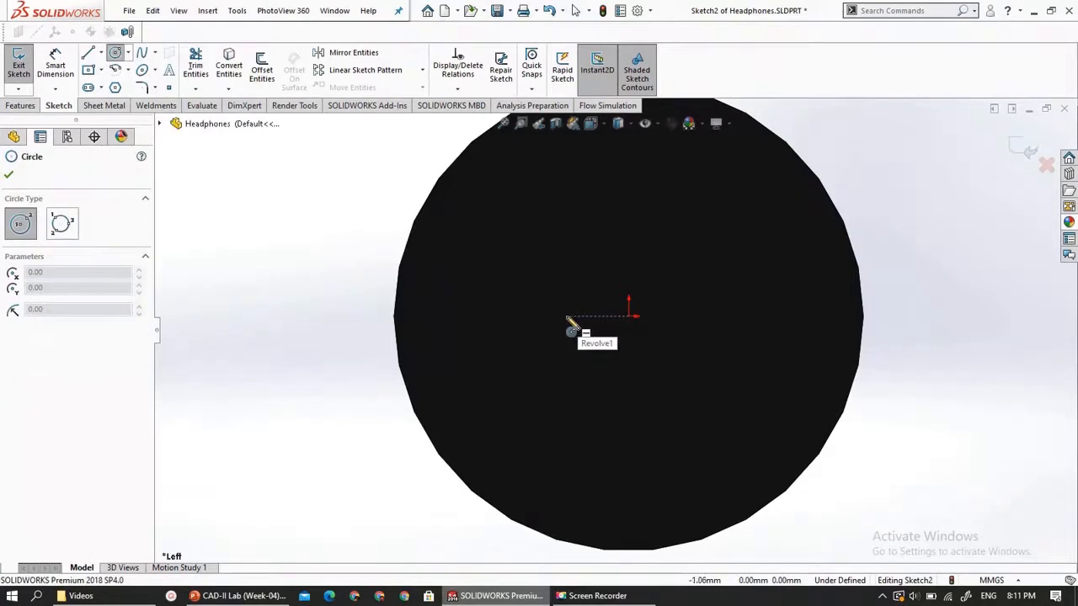
{"action": "left_click", "coordinate": [567, 317]}
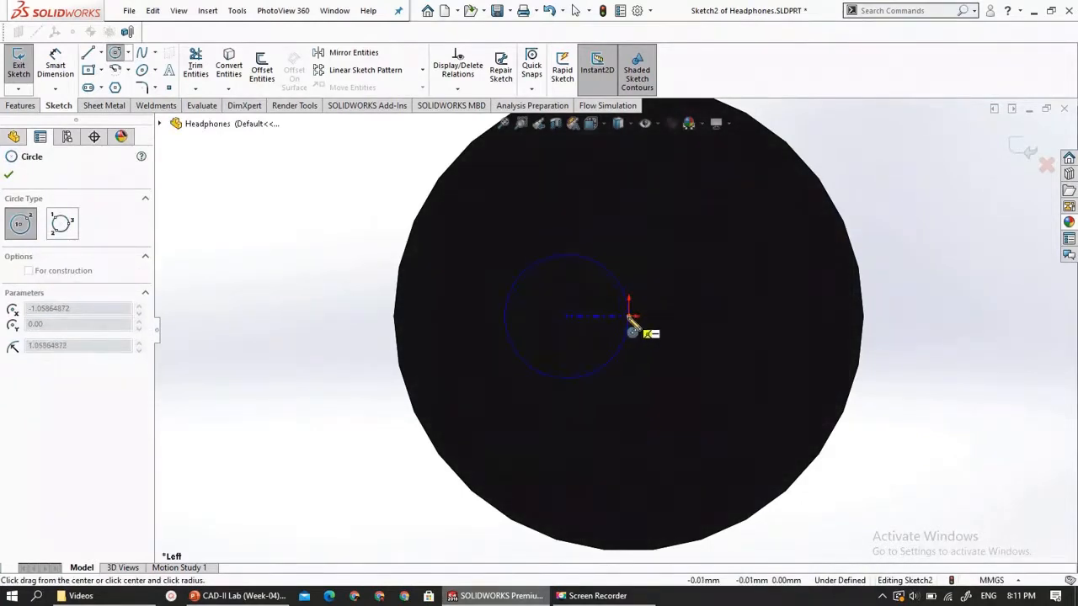
{"action": "left_click", "coordinate": [629, 317]}
{"action": "key", "text": "Escape"}
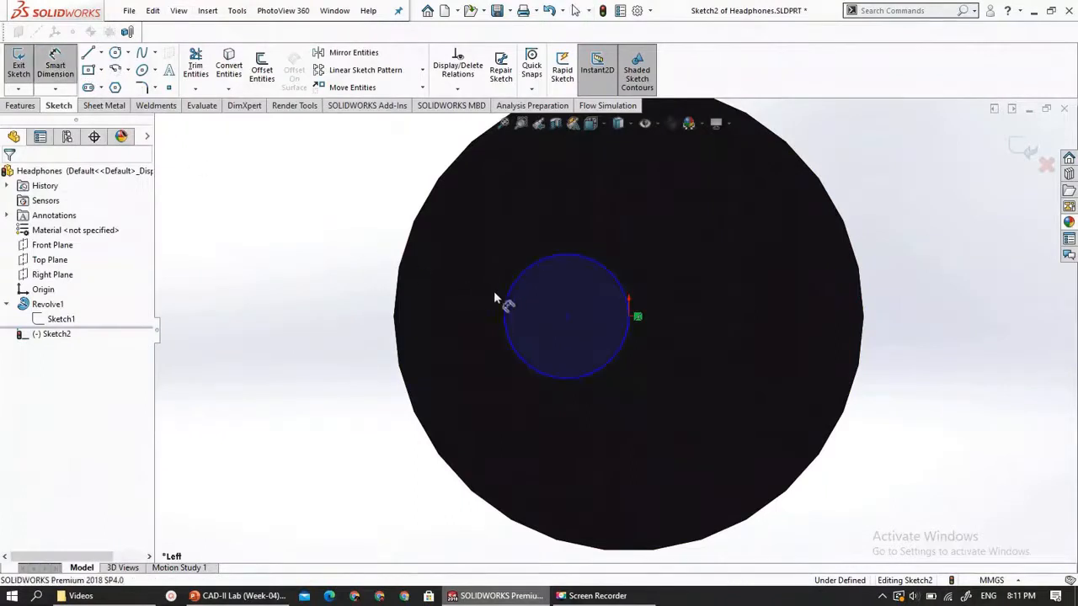
Dimension the circle's diameter and set it to 2 mm
{"action": "left_click", "coordinate": [506, 302]}
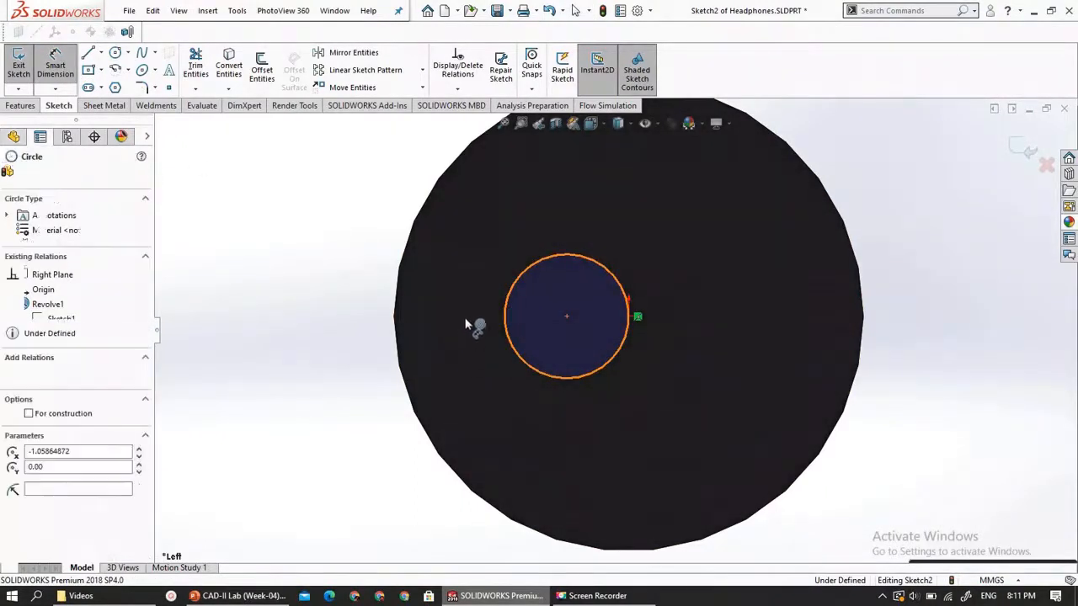
{"action": "key", "text": "Escape"}
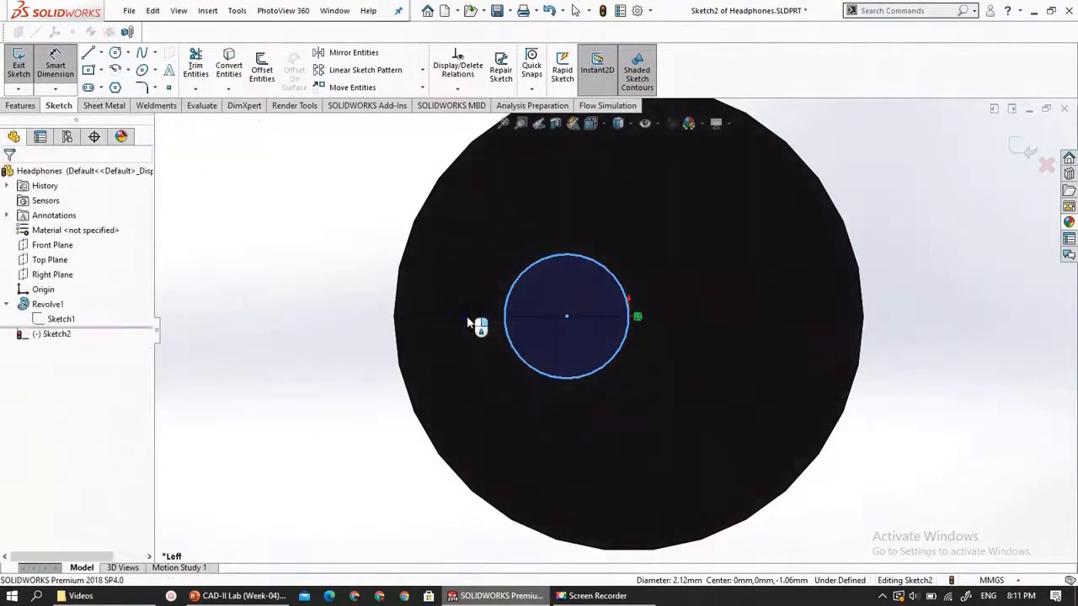
{"action": "left_click", "coordinate": [472, 323]}
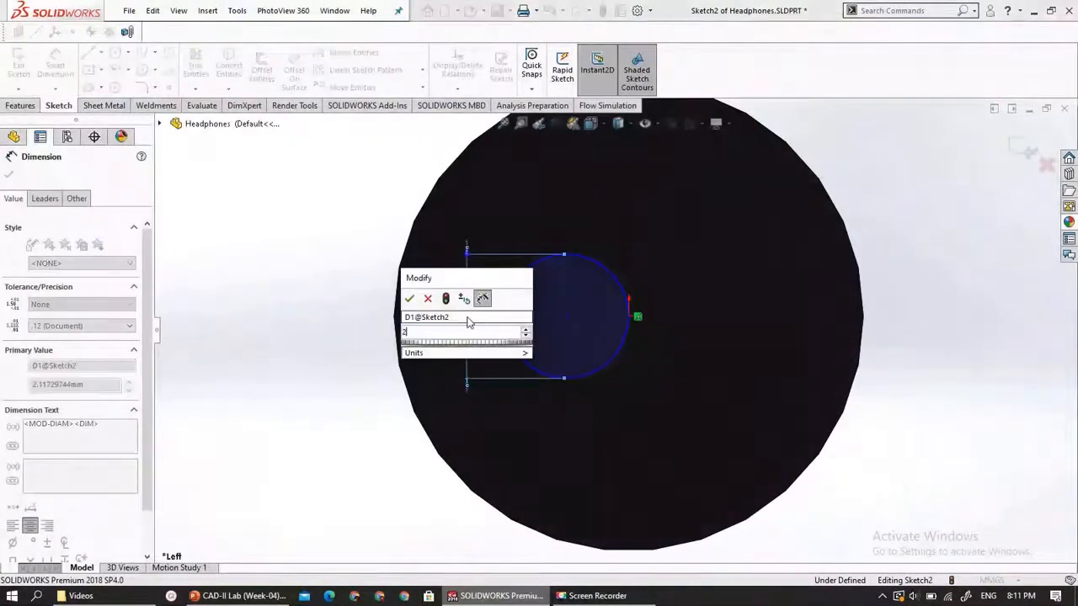
{"action": "type", "text": "2"}
{"action": "key", "text": "Return"}
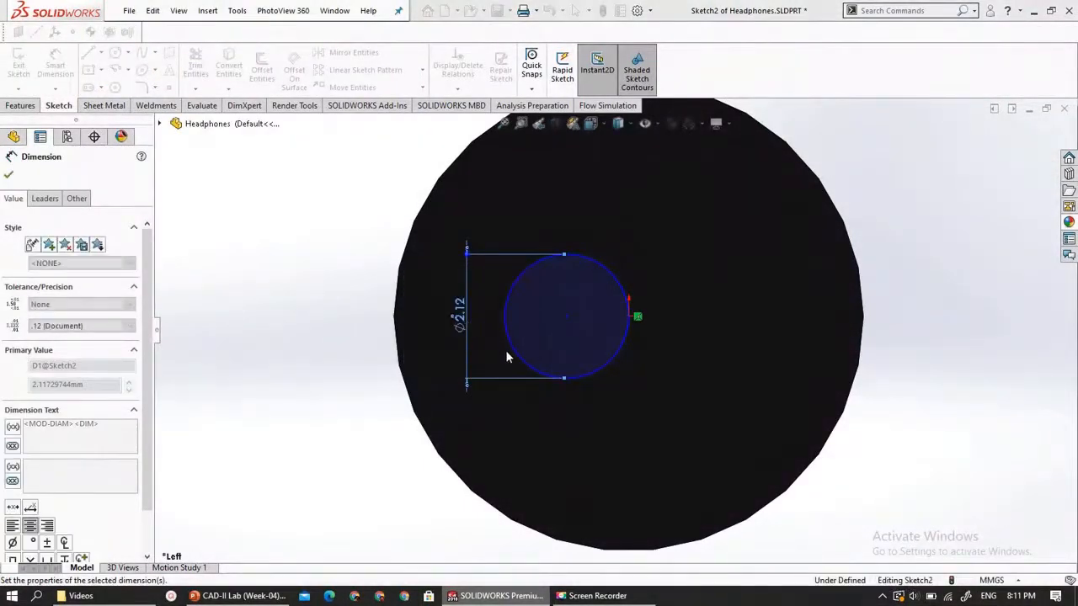
{"action": "key", "text": "Escape"}
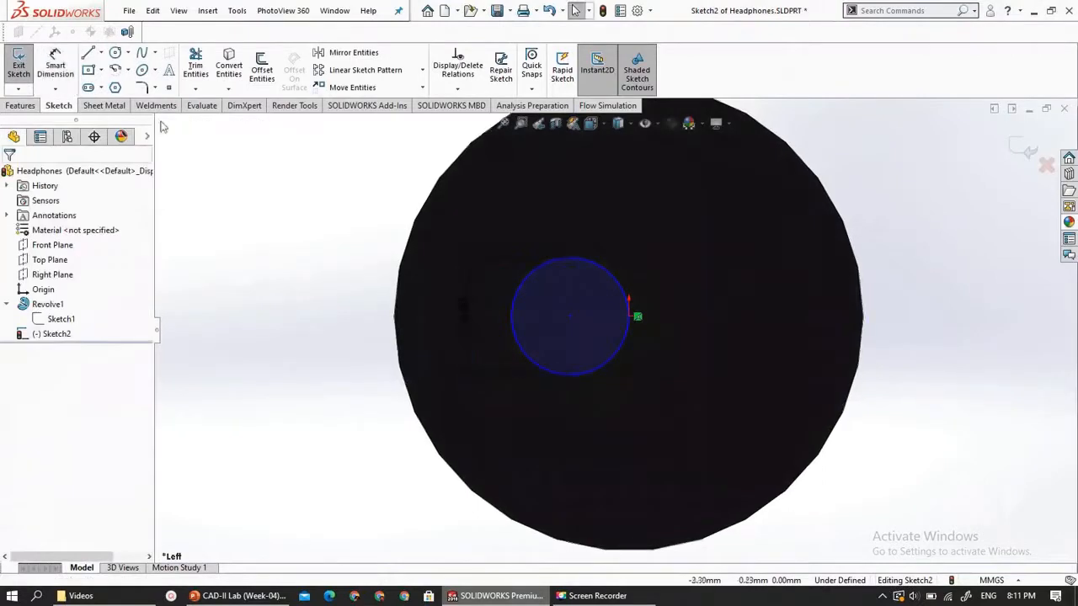
{"action": "left_click", "coordinate": [116, 52]}
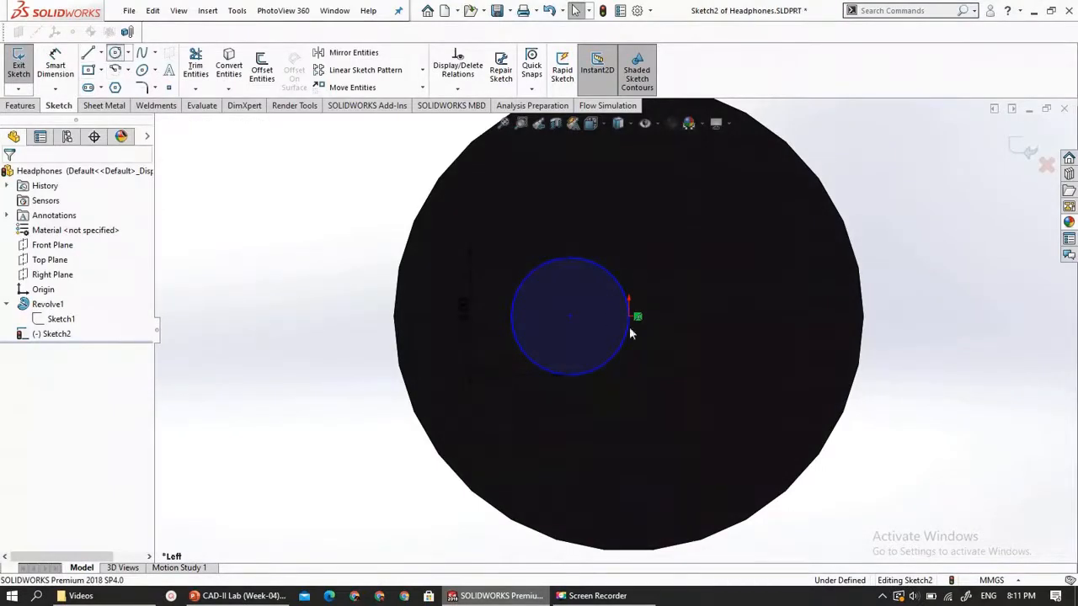
{"action": "left_click", "coordinate": [636, 317]}
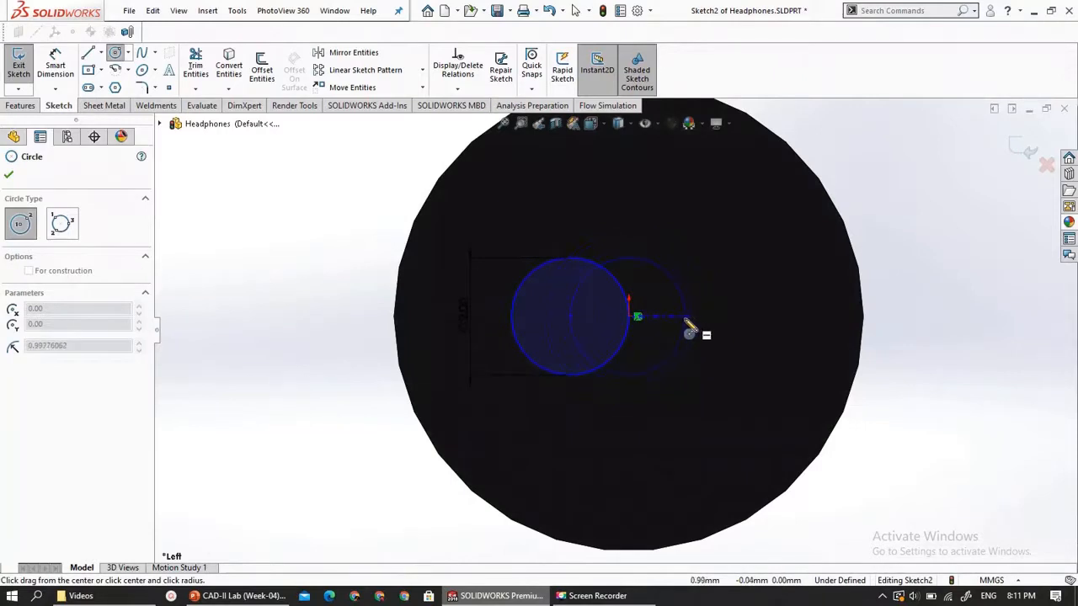
{"action": "key", "text": "Escape"}
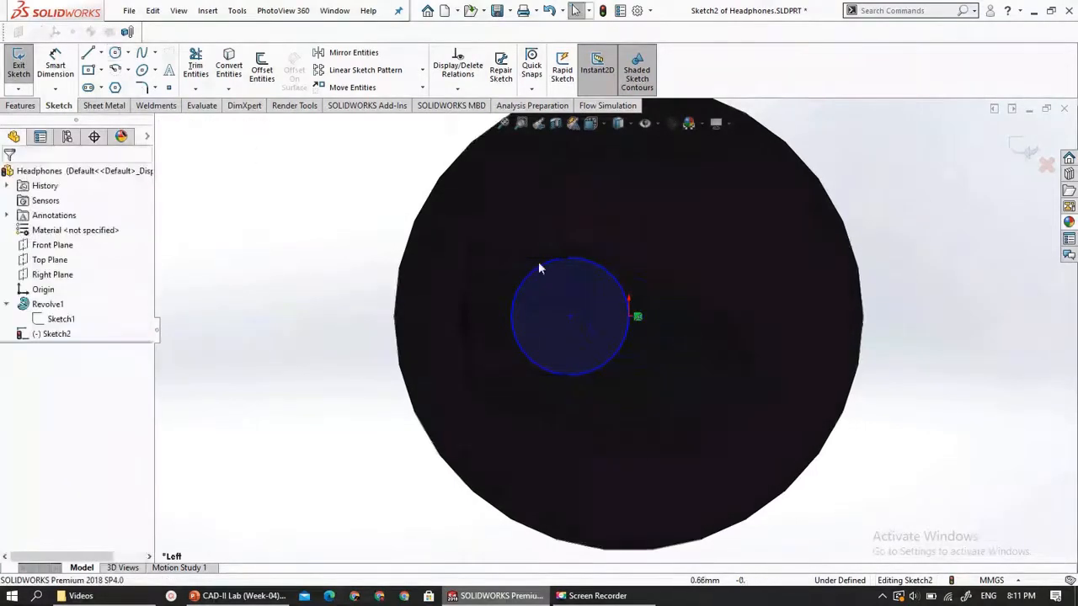
{"action": "left_click", "coordinate": [117, 53]}
{"action": "key", "text": "Escape"}
Sketch a second circle of about 1.37 mm radius, centred horizontally right of the origin and passing through the origin
{"action": "key", "text": "Return"}
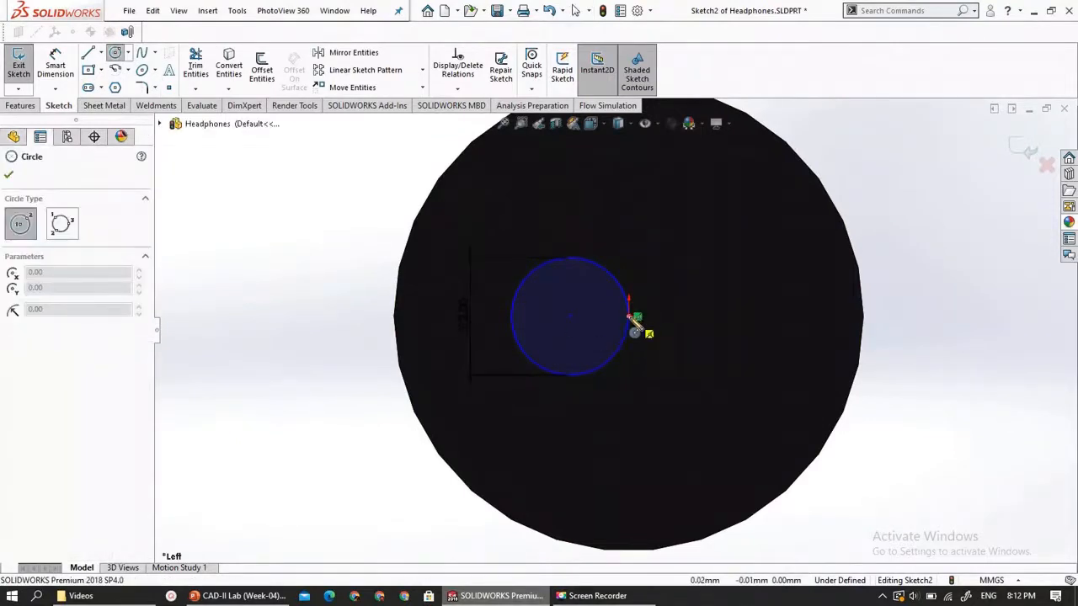
{"action": "left_click", "coordinate": [713, 317]}
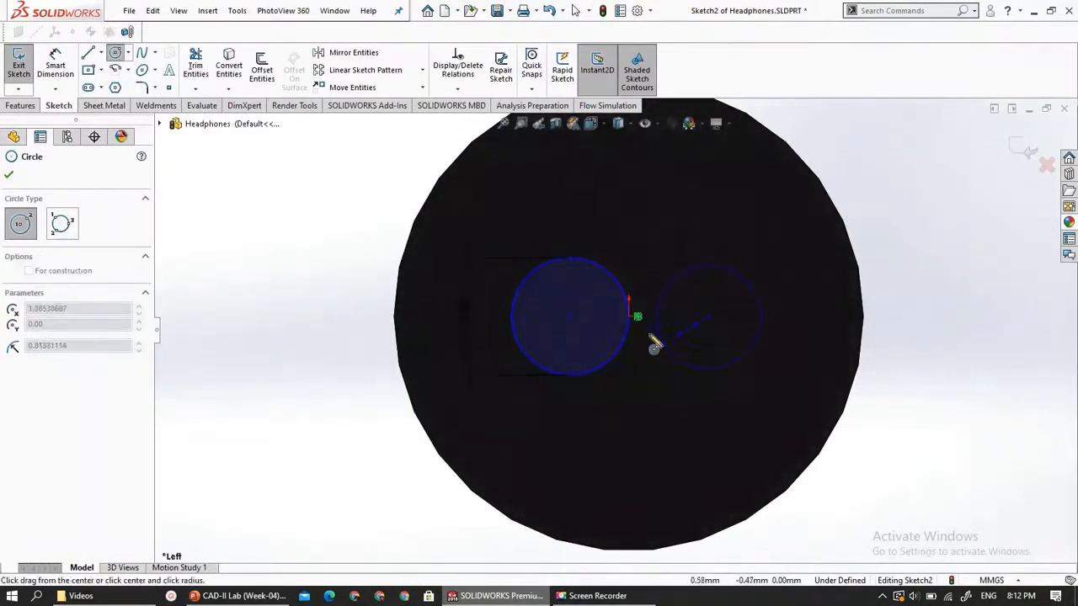
{"action": "left_click", "coordinate": [634, 319]}
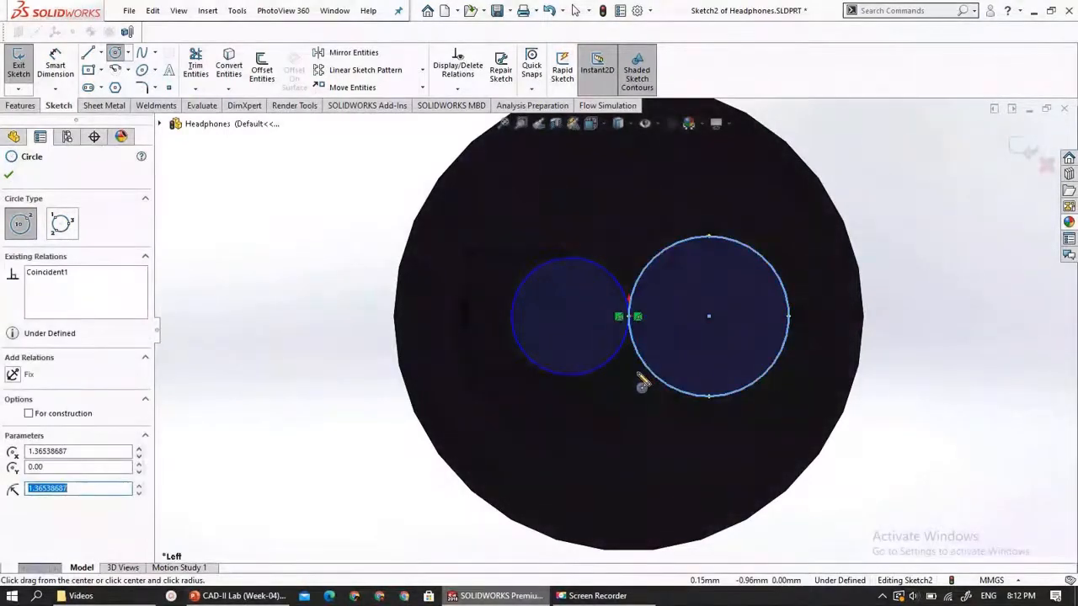
{"action": "key", "text": "Escape"}
{"action": "left_click", "coordinate": [49, 60]}
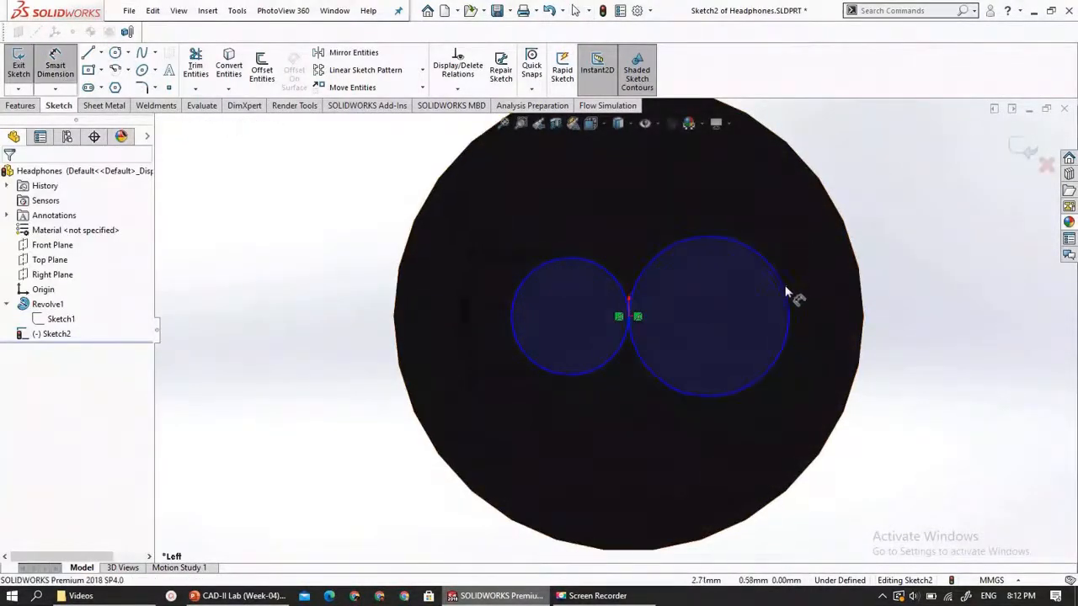
{"action": "key", "text": "Escape"}
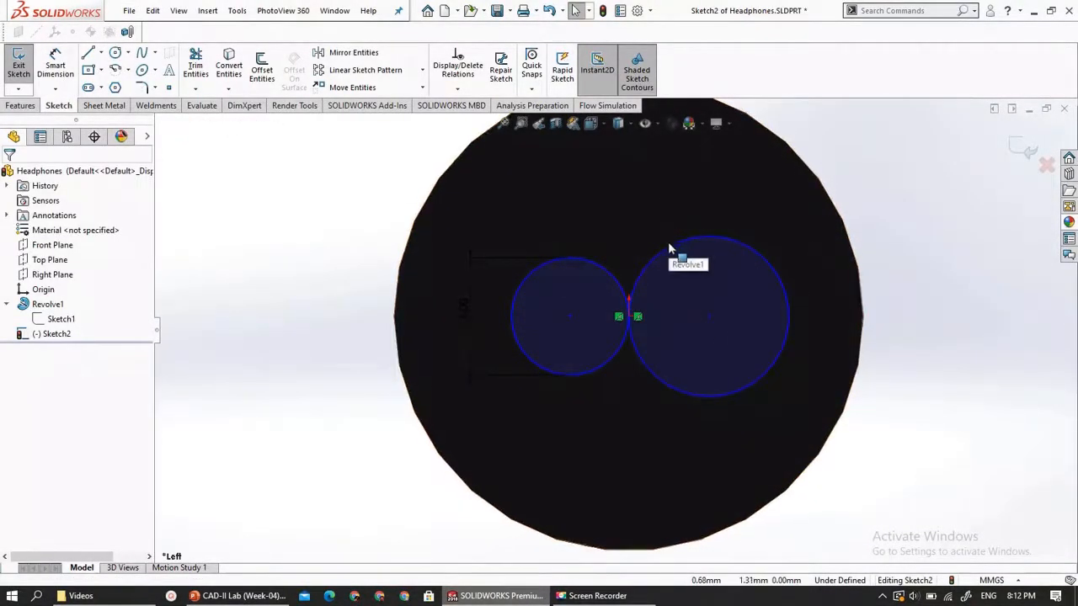
{"action": "left_click", "coordinate": [667, 246]}
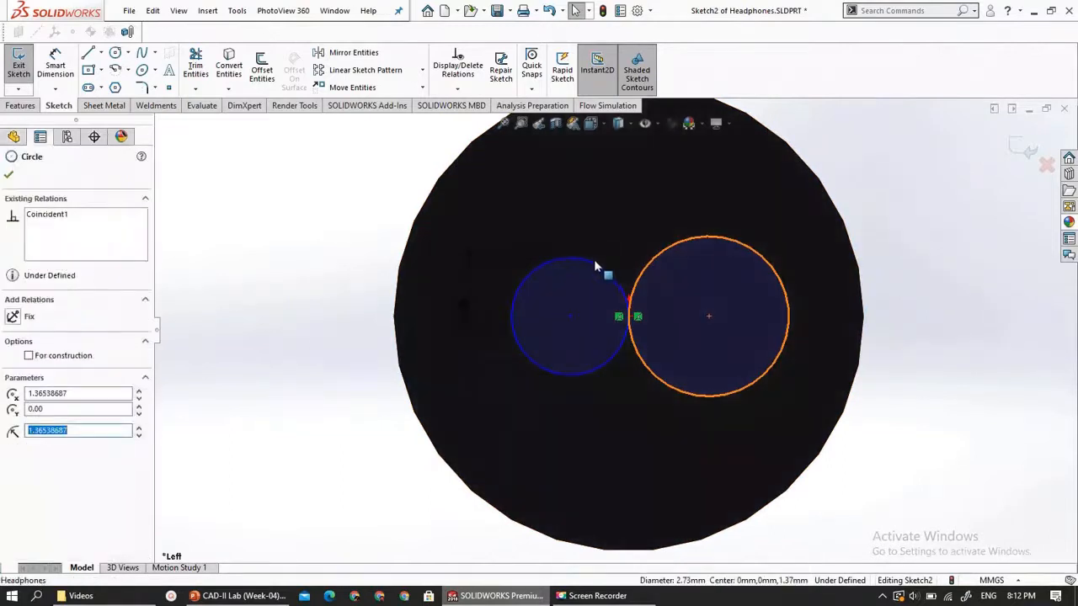
{"action": "left_click", "coordinate": [579, 265], "text": "ctrl"}
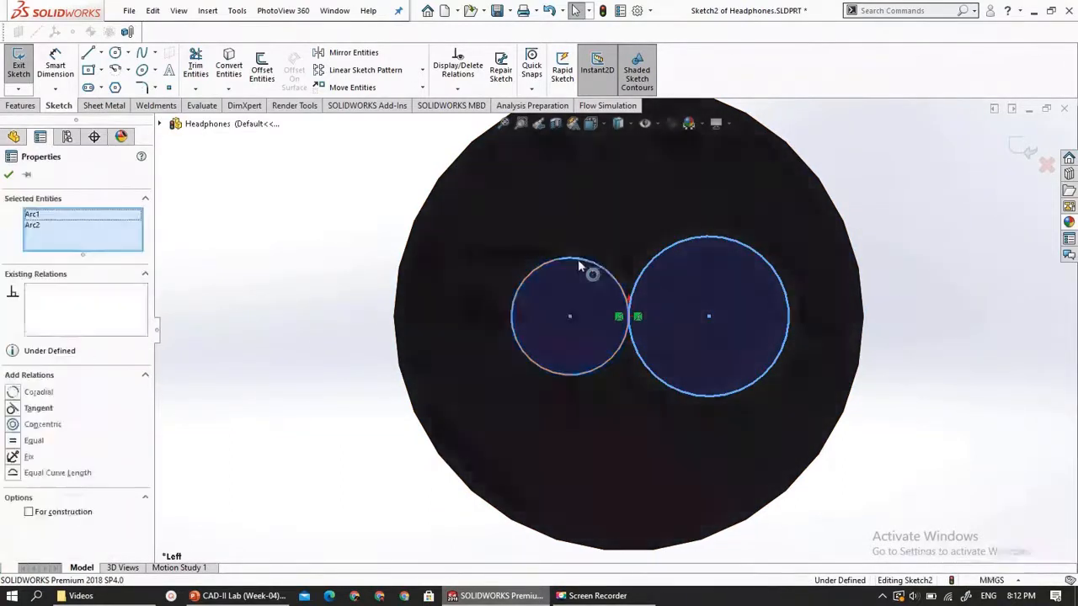
{"action": "left_click", "coordinate": [579, 264], "text": "ctrl"}
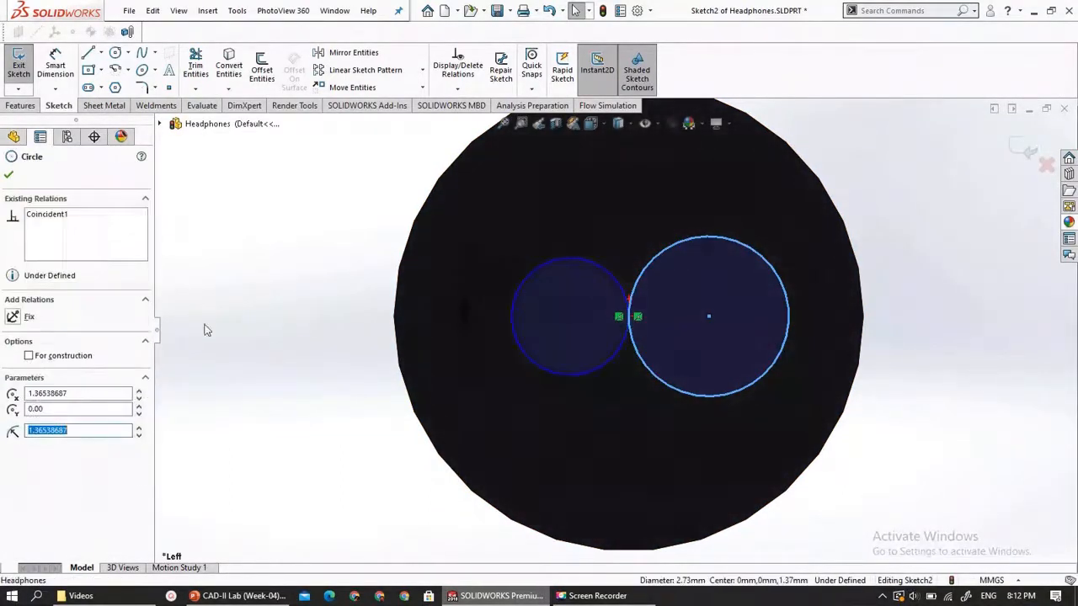
{"action": "left_click", "coordinate": [491, 356]}
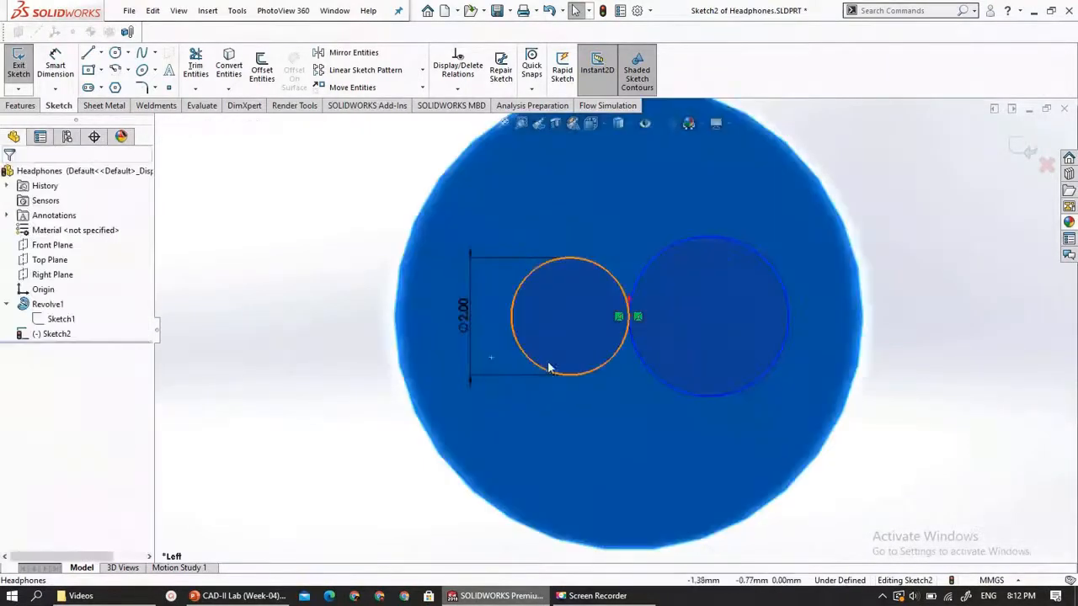
{"action": "left_click", "coordinate": [569, 318]}
{"action": "left_click", "coordinate": [709, 317]}
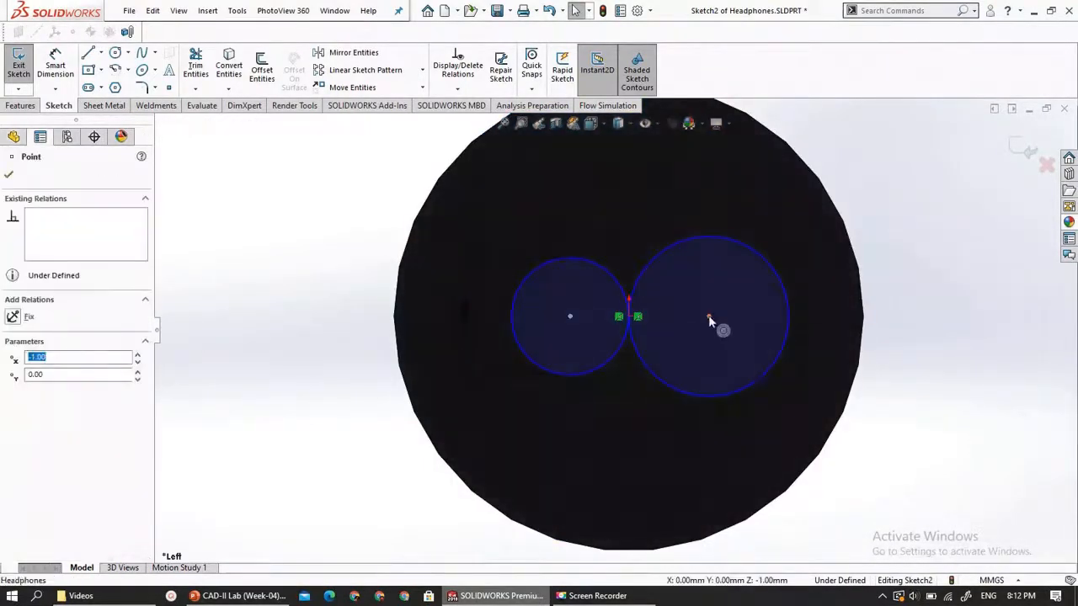
{"action": "left_click", "coordinate": [571, 317], "text": "ctrl"}
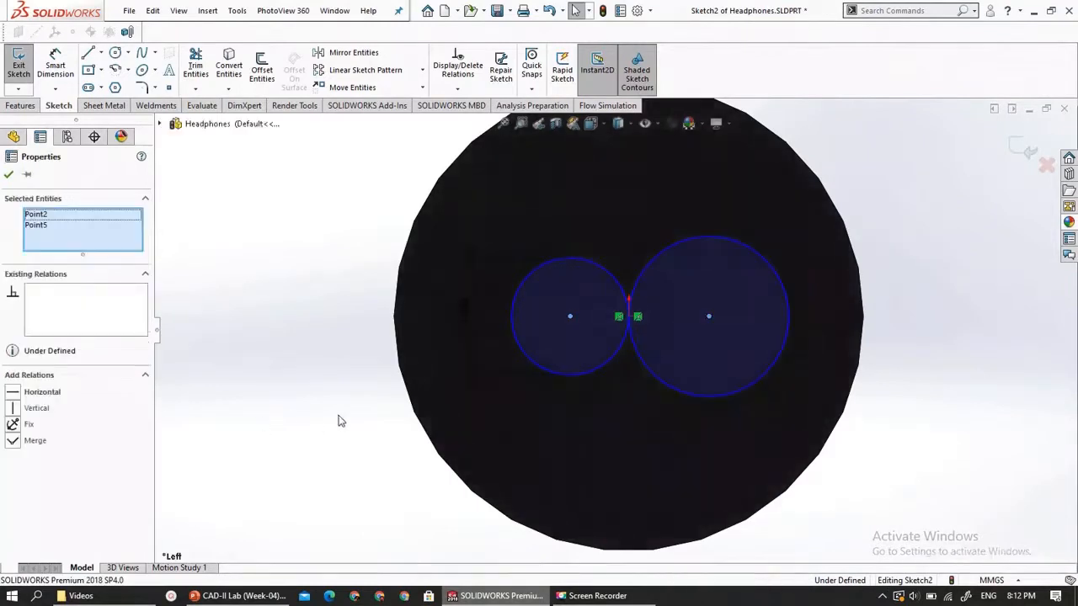
{"action": "left_click", "coordinate": [244, 425]}
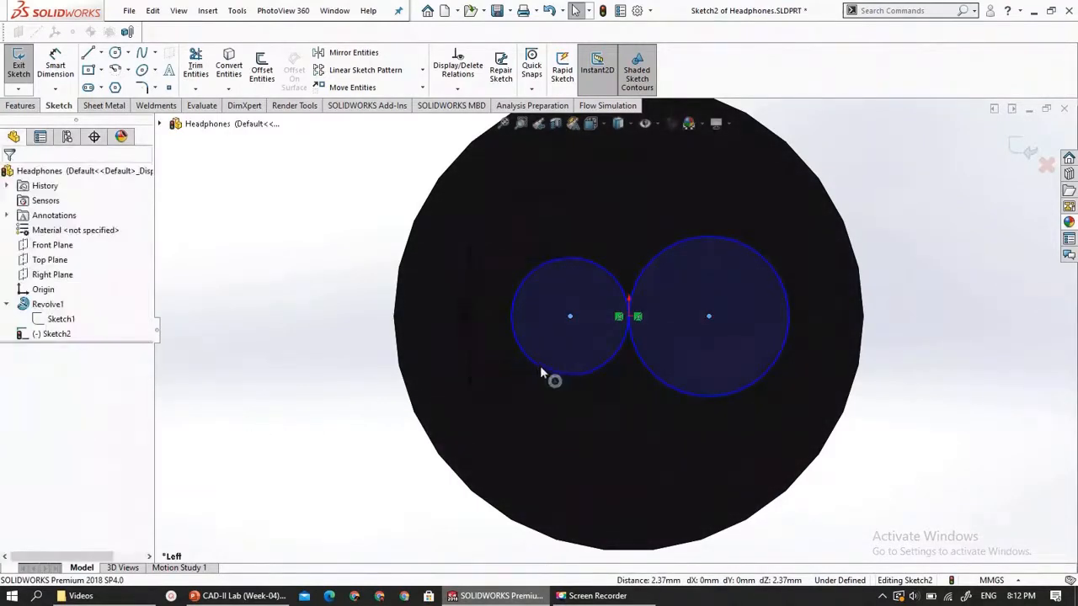
Add an Equal relation between the two circles so both share the same radius
{"action": "left_click", "coordinate": [587, 382]}
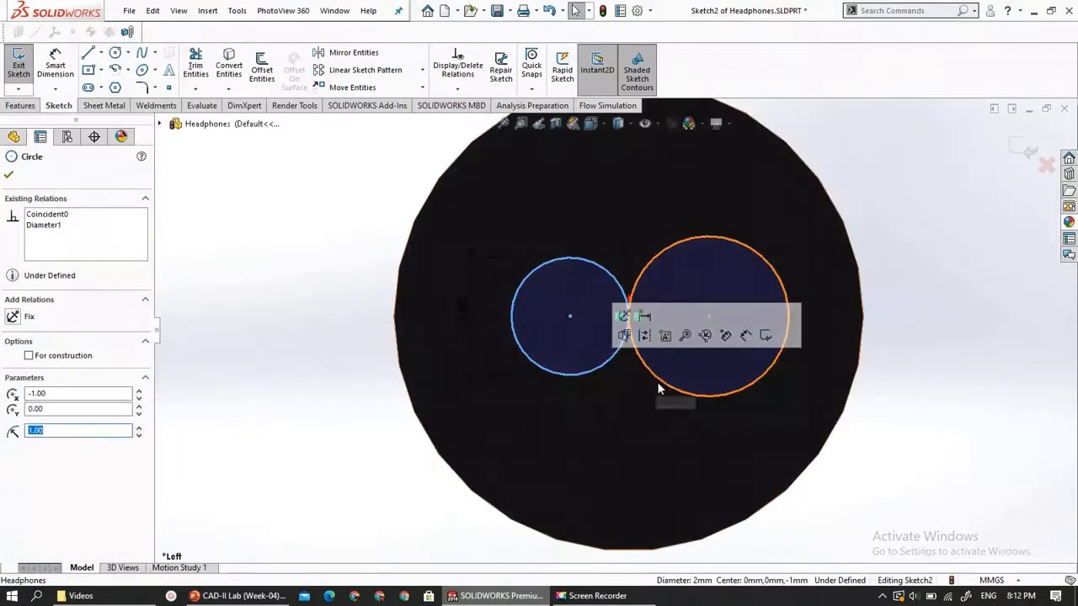
{"action": "left_click", "coordinate": [657, 383]}
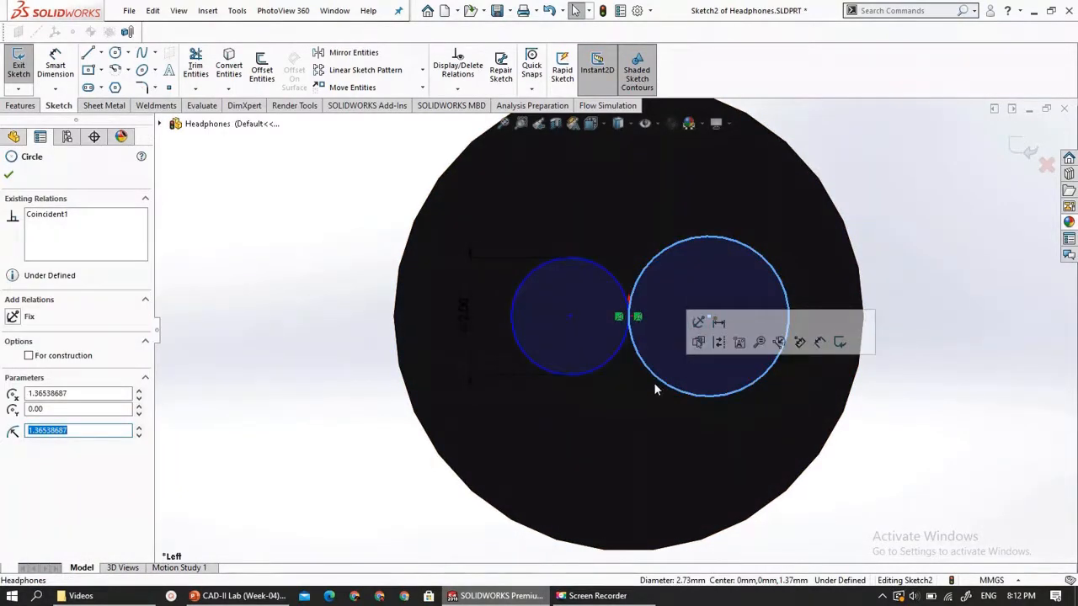
{"action": "left_click", "coordinate": [558, 374], "text": "ctrl"}
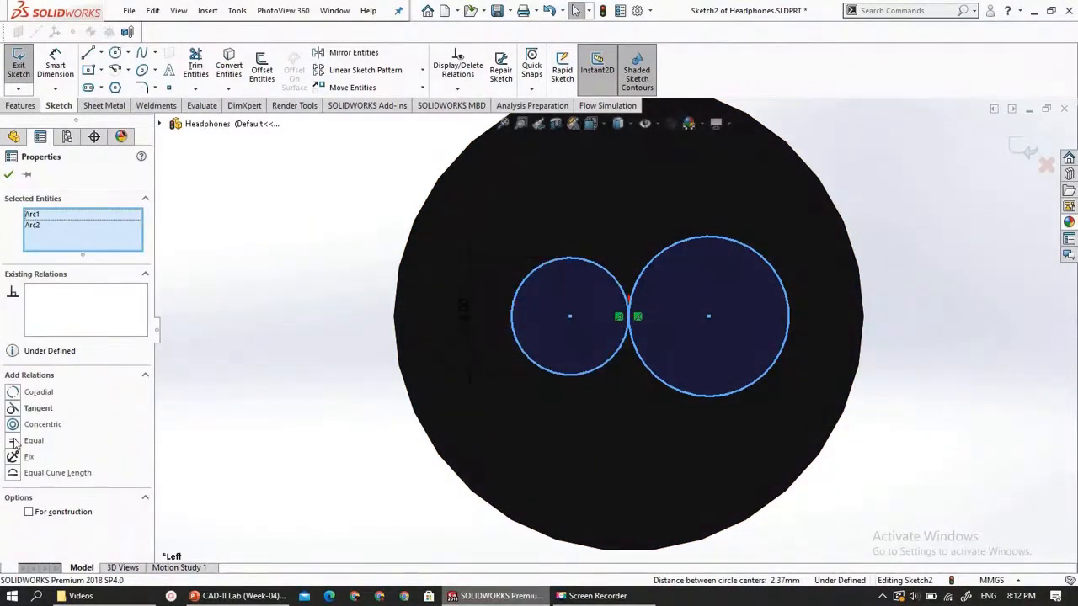
{"action": "left_click", "coordinate": [14, 441]}
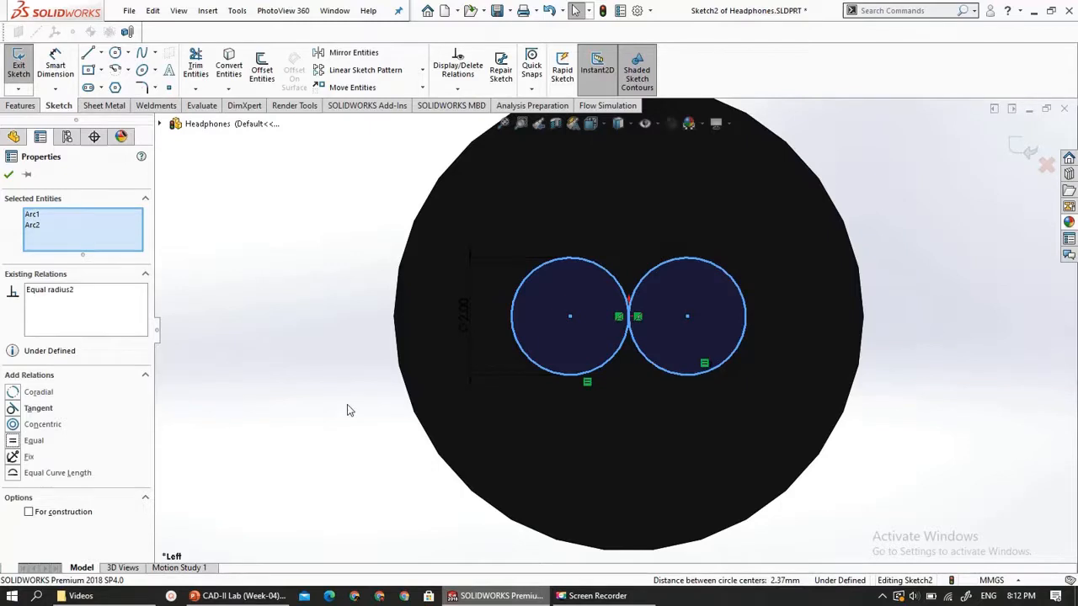
{"action": "key", "text": "Escape"}
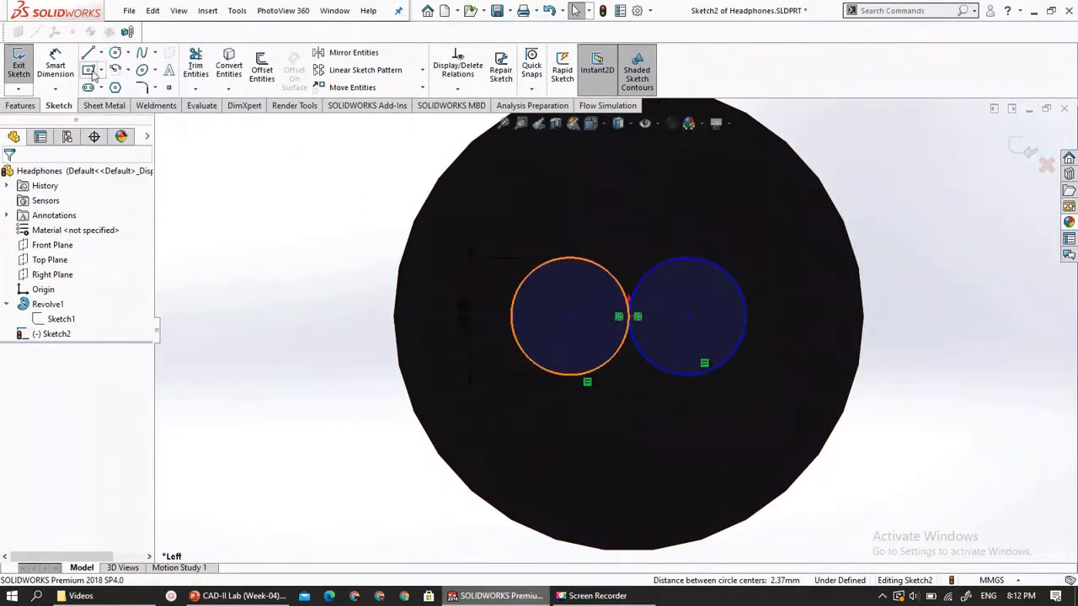
Dimension the horizontal distance between the centres of the two circles, placing the dimension below them
{"action": "left_click", "coordinate": [55, 67]}
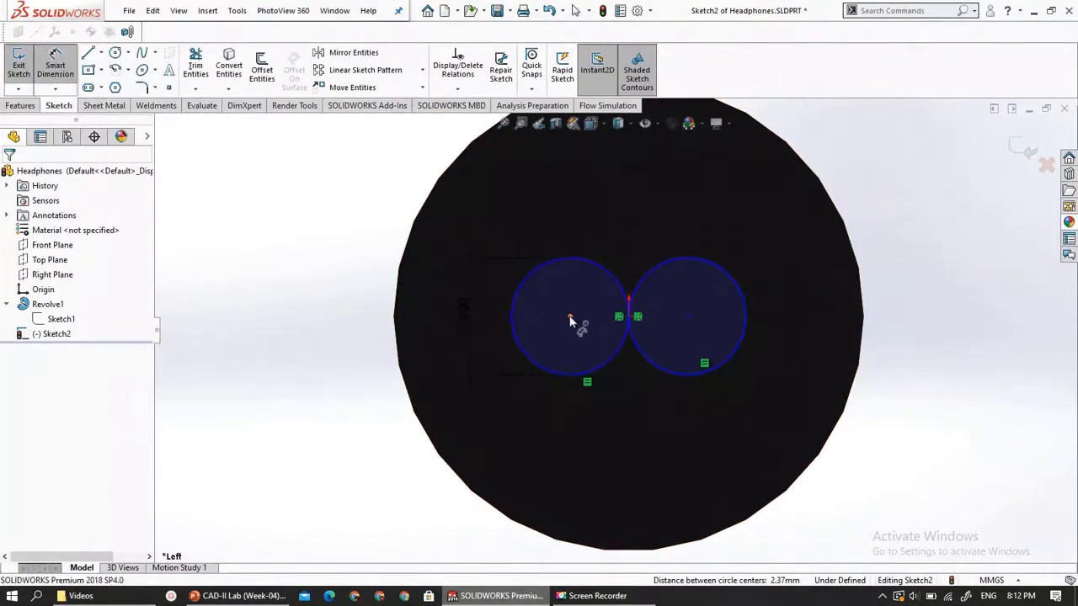
{"action": "left_click", "coordinate": [570, 318]}
{"action": "left_click", "coordinate": [689, 316]}
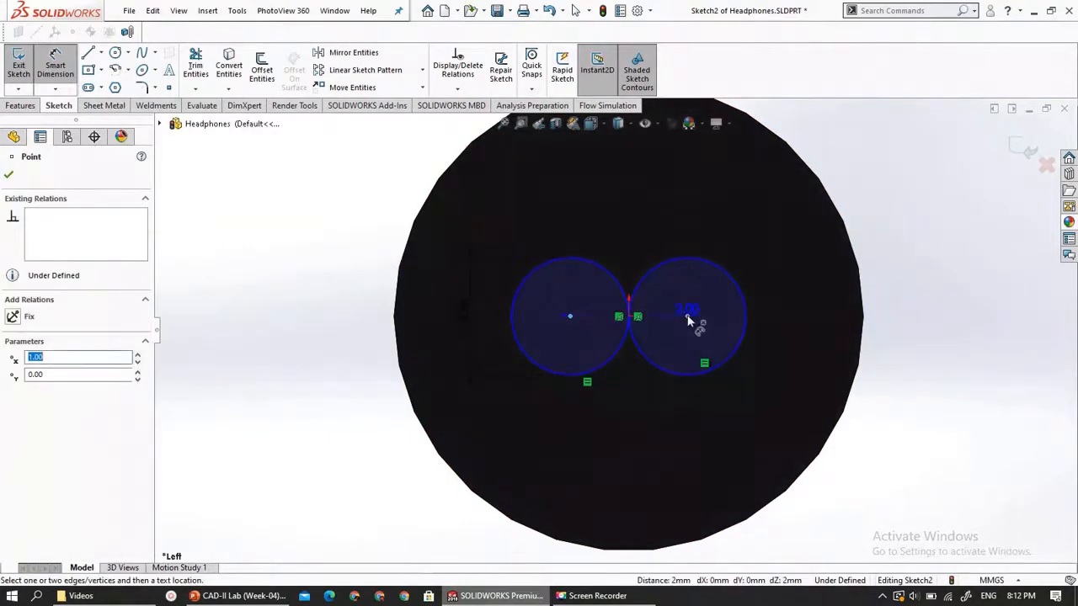
{"action": "key", "text": "Escape"}
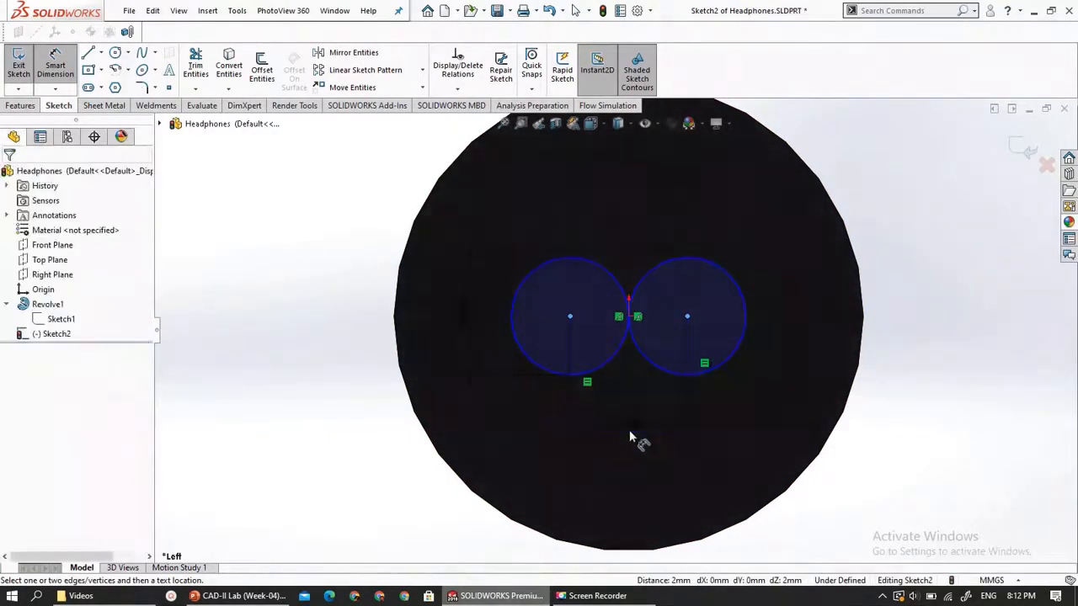
{"action": "left_click", "coordinate": [630, 434]}
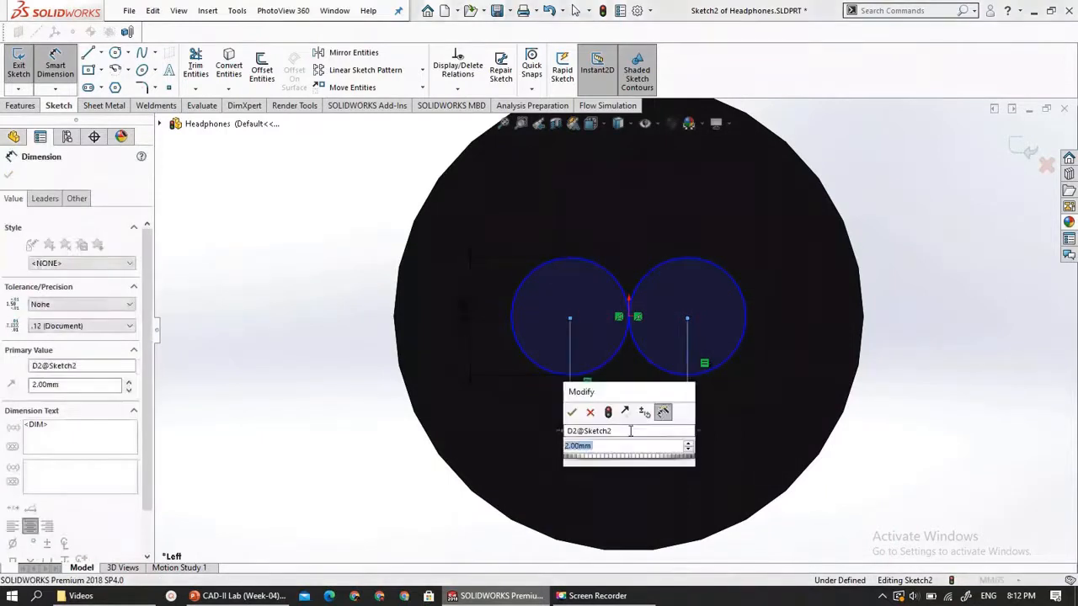
Try a centre-to-centre distance of 1.59 mm for the two circles and undo the change
{"action": "type", "text": "1.59"}
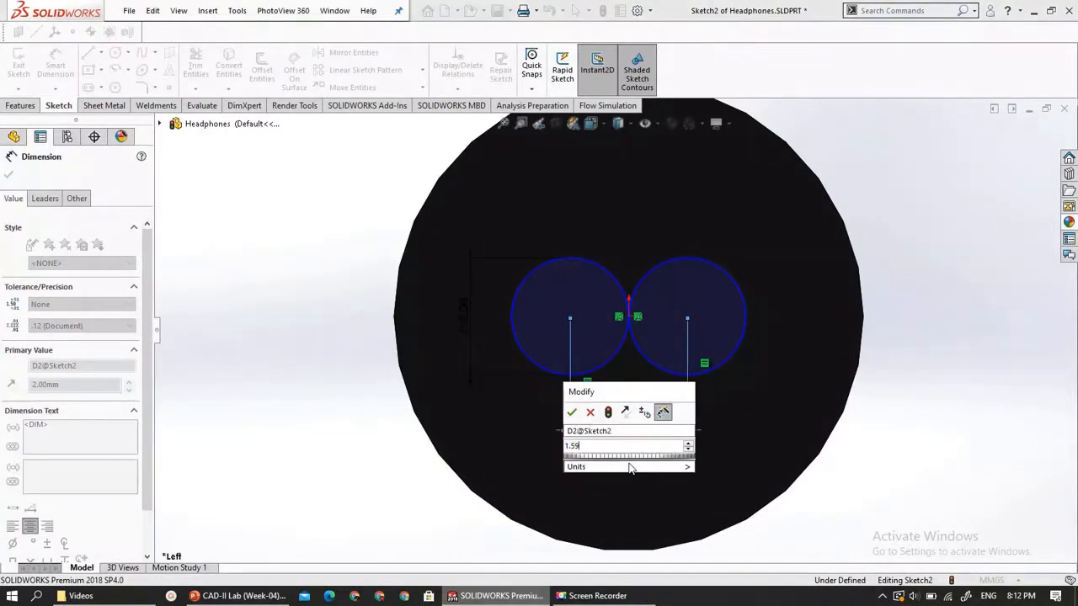
{"action": "key", "text": "Return"}
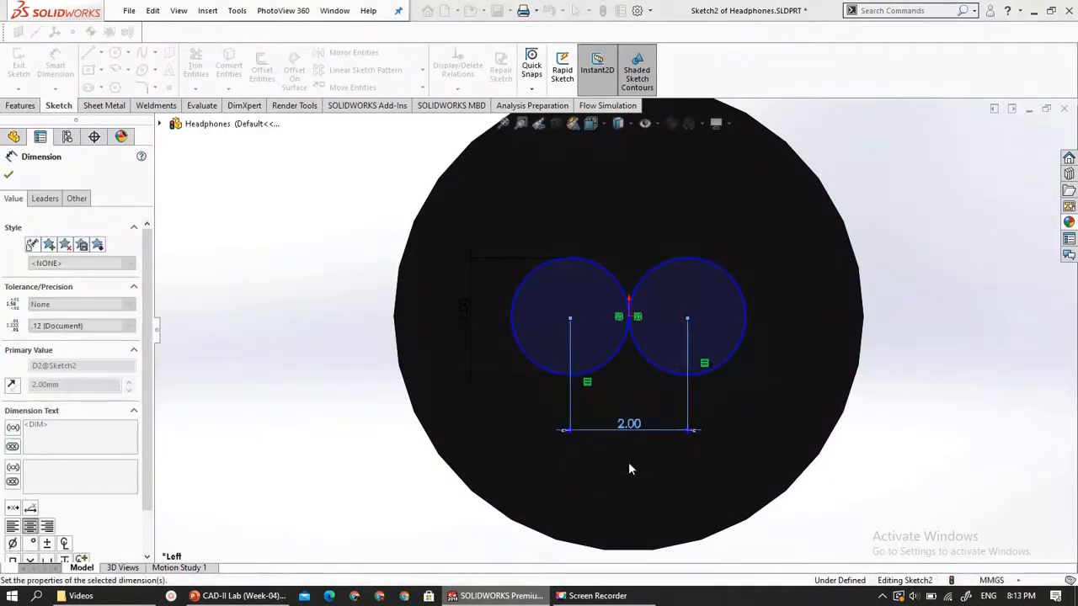
{"action": "key", "text": "Escape"}
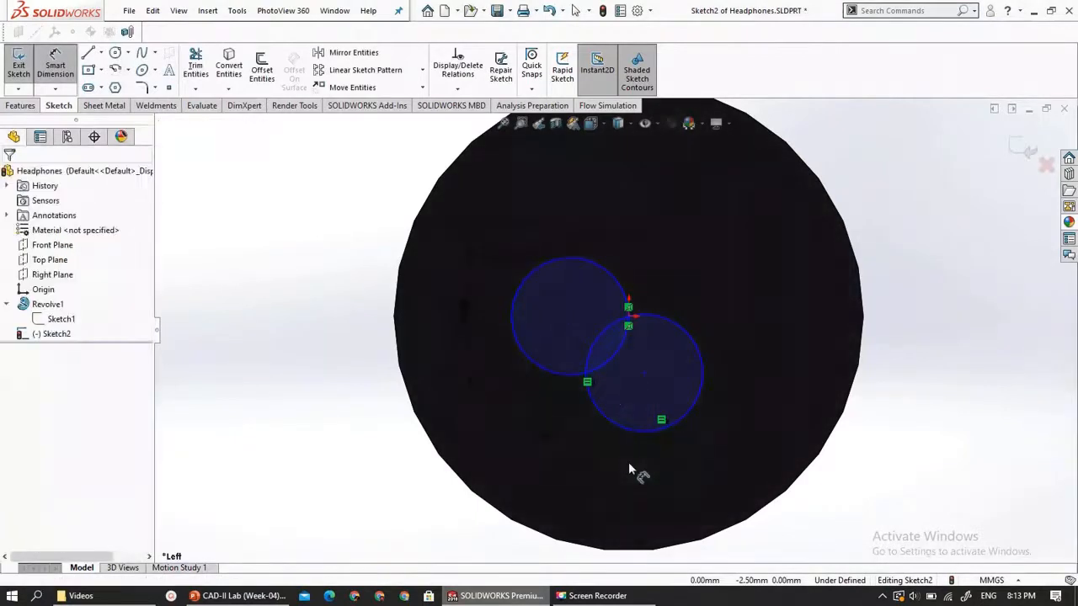
{"action": "key", "text": "ctrl+z"}
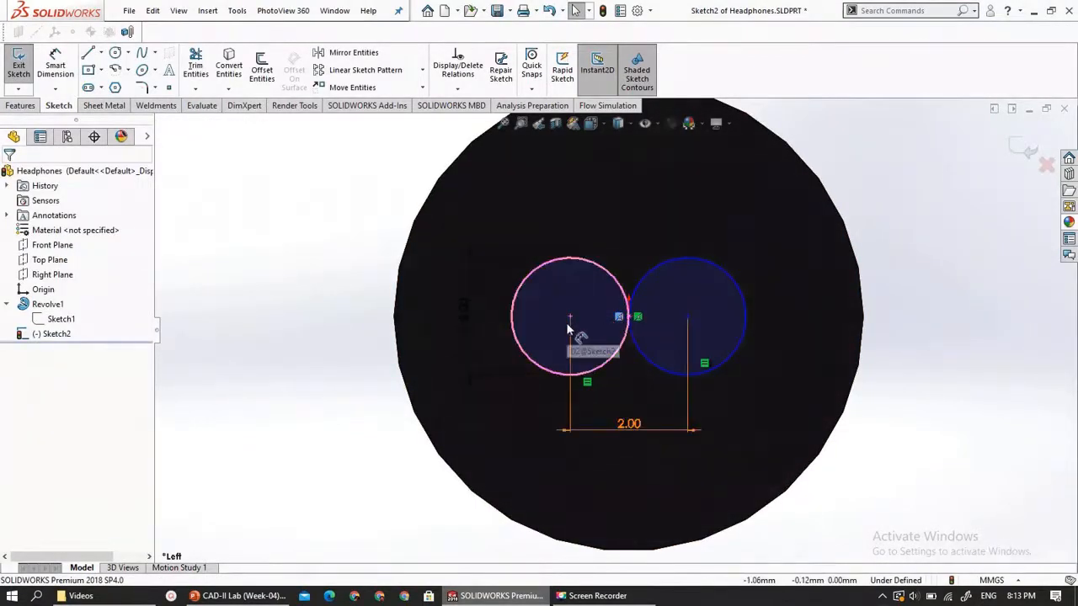
Delete the coincident relations that tie the two circles to the origin
{"action": "left_click", "coordinate": [637, 317]}
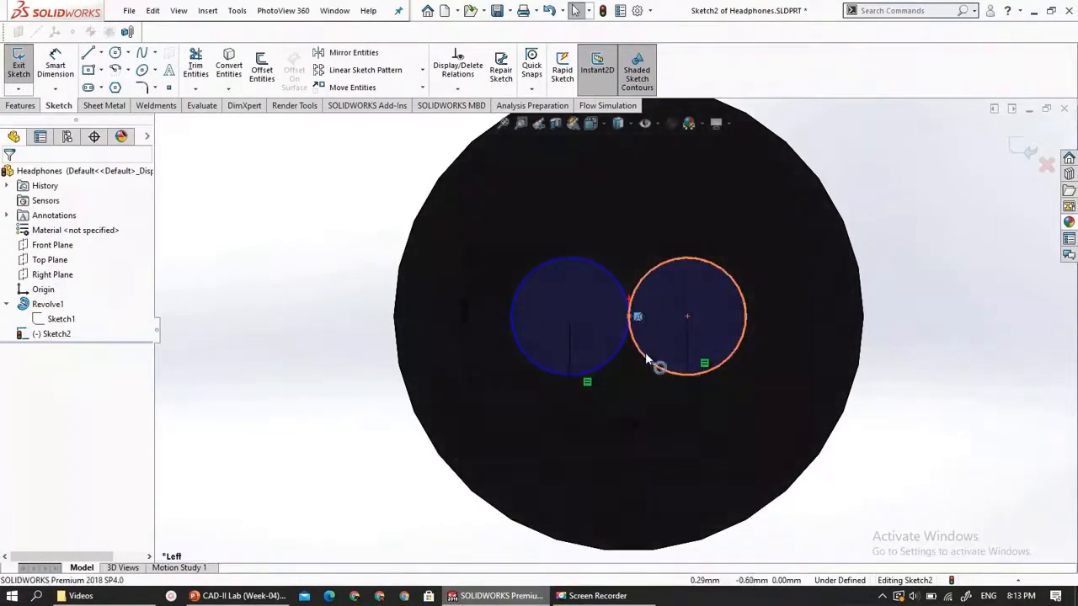
{"action": "key", "text": "Delete"}
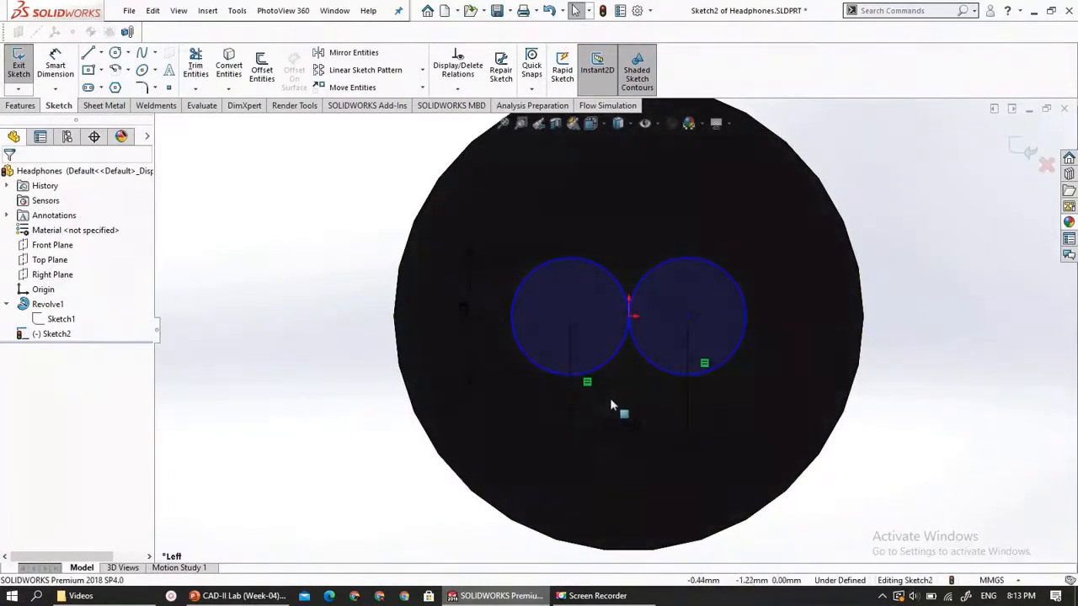
Set the distance between the circle centres to 1.59 mm again, and undo that edit
{"action": "double_click", "coordinate": [622, 420]}
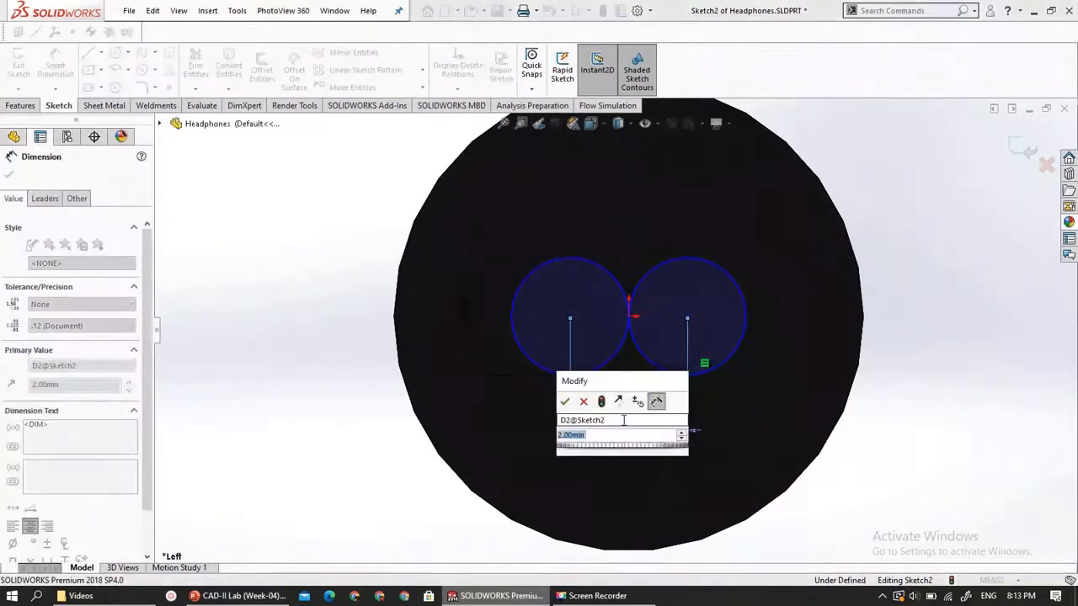
{"action": "type", "text": "1.59"}
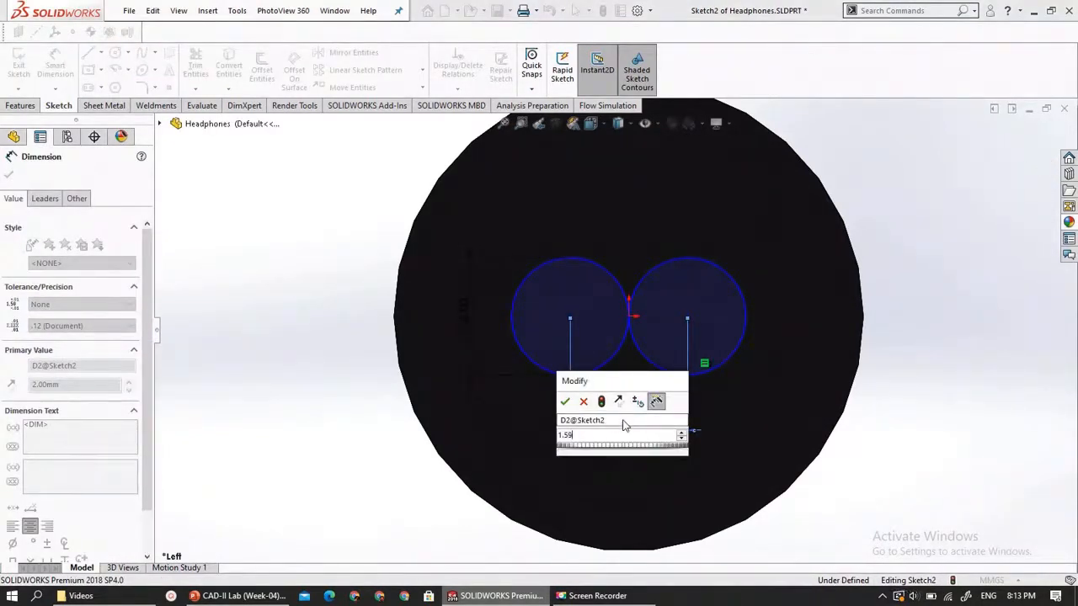
{"action": "key", "text": "Return"}
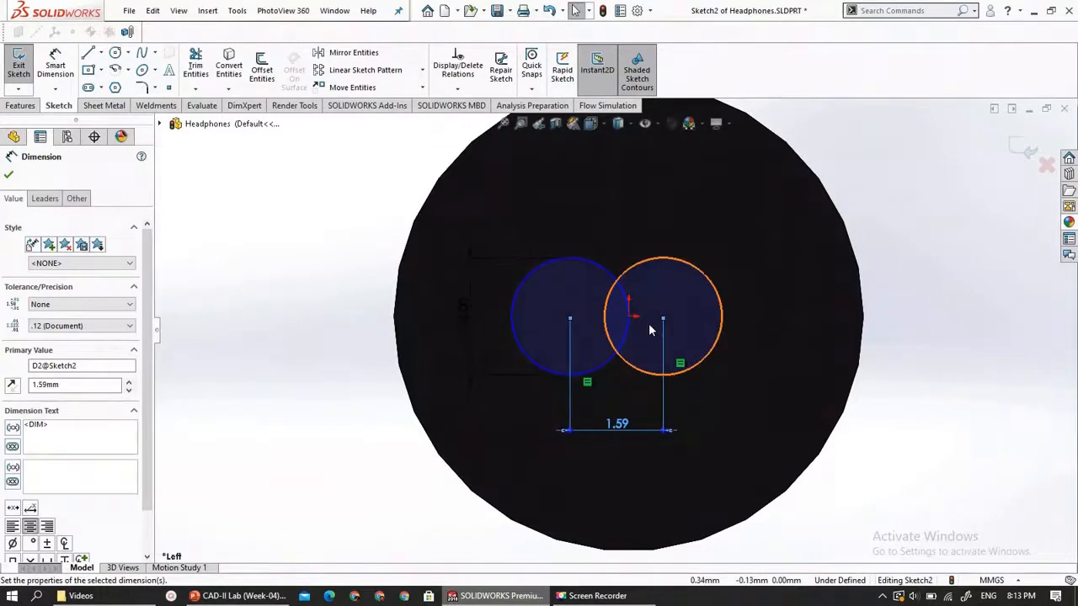
{"action": "key", "text": "ctrl+z"}
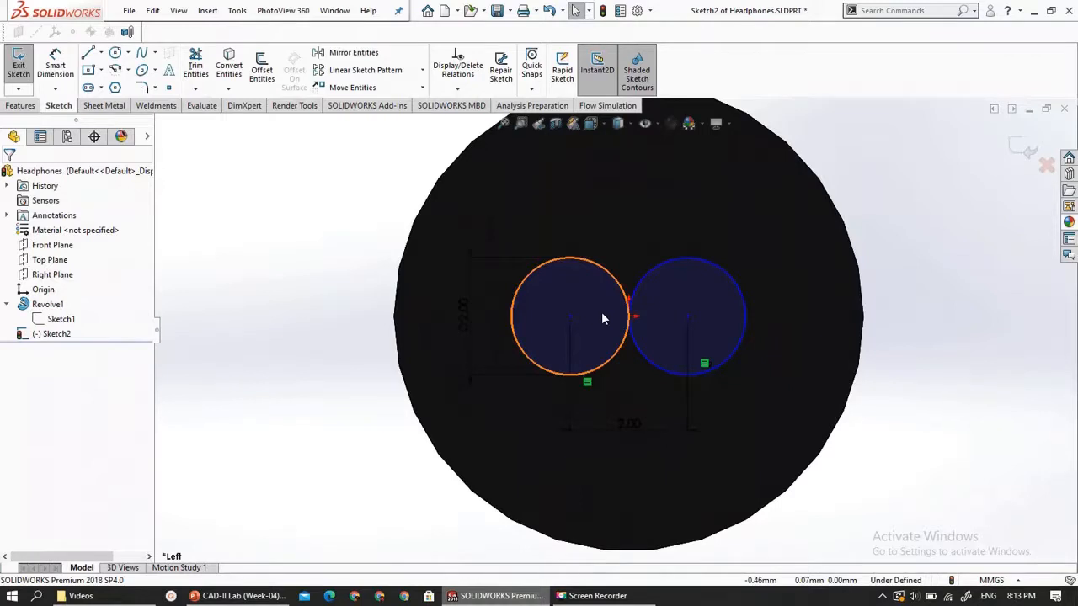
Switch to Calculator and compute 1.59 ÷ 2 for half the centre distance
{"action": "key", "text": "super"}
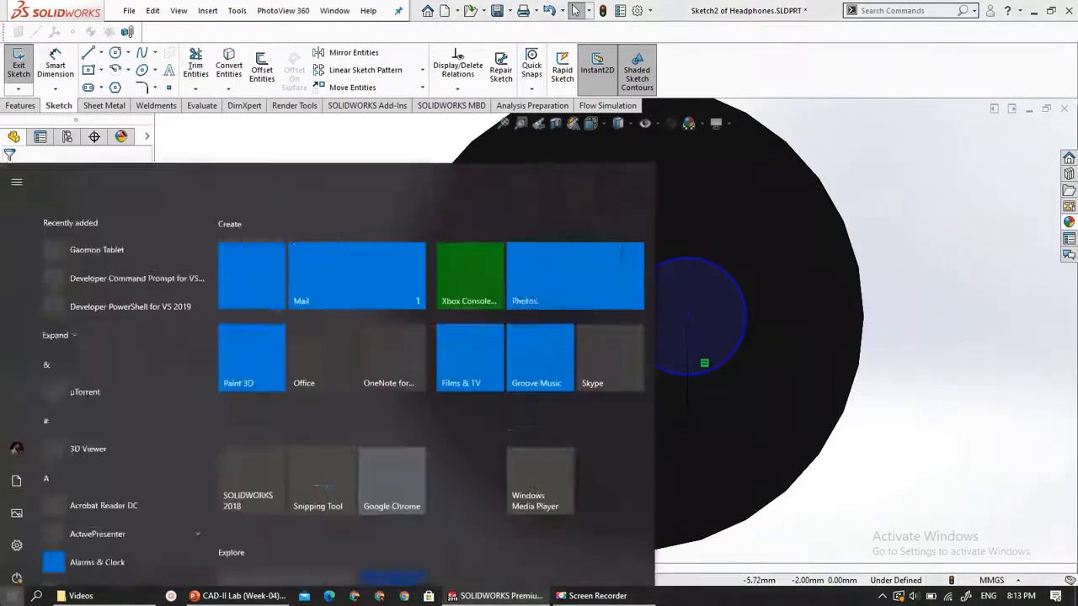
{"action": "type", "text": "calc"}
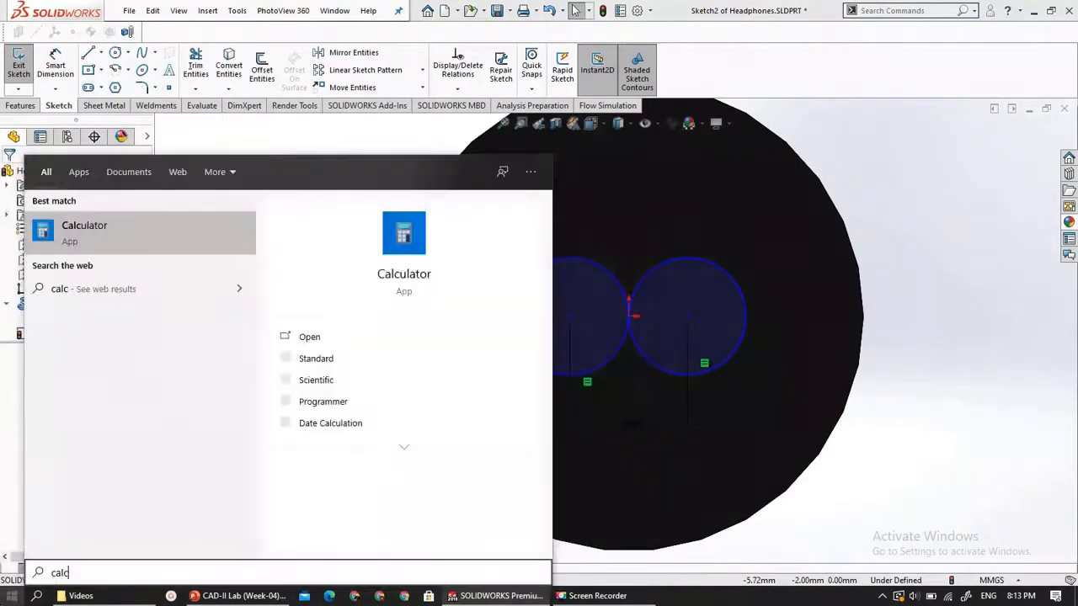
{"action": "key", "text": "Return"}
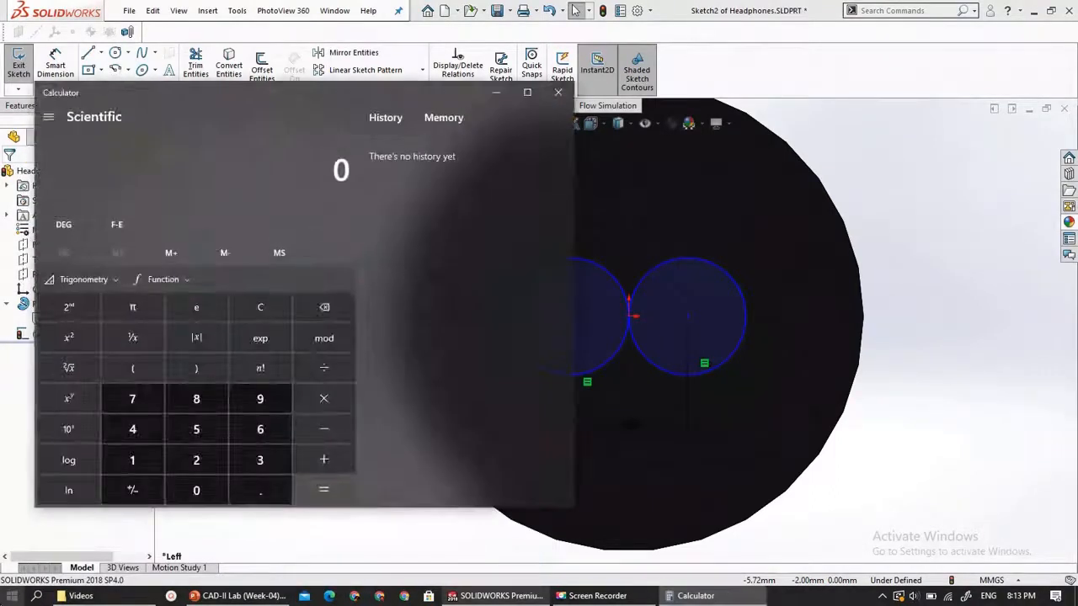
{"action": "type", "text": "1.59"}
{"action": "type", "text": "/2"}
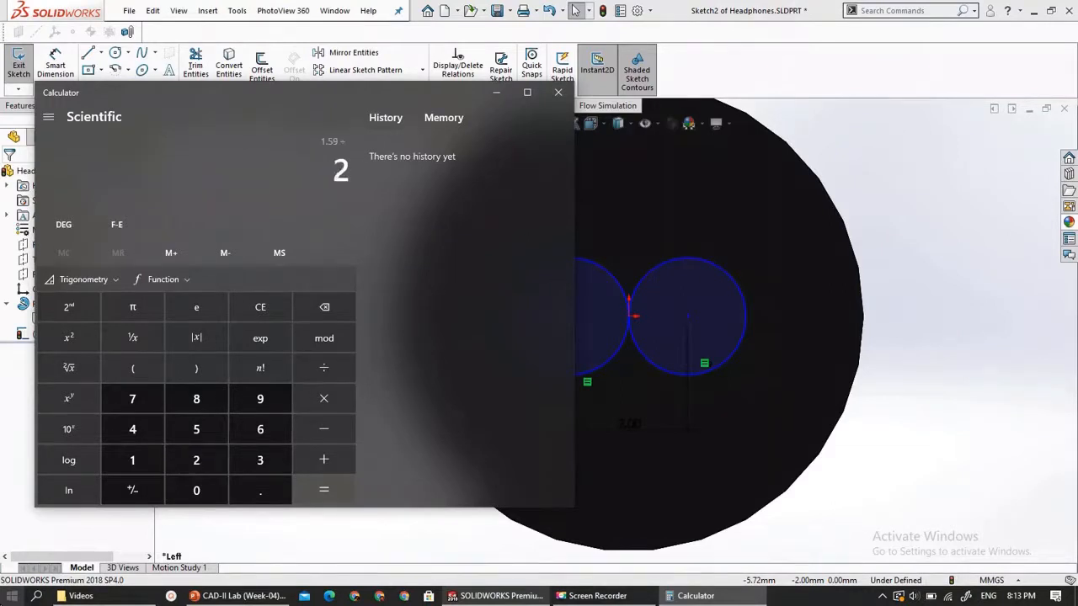
{"action": "key", "text": "Return"}
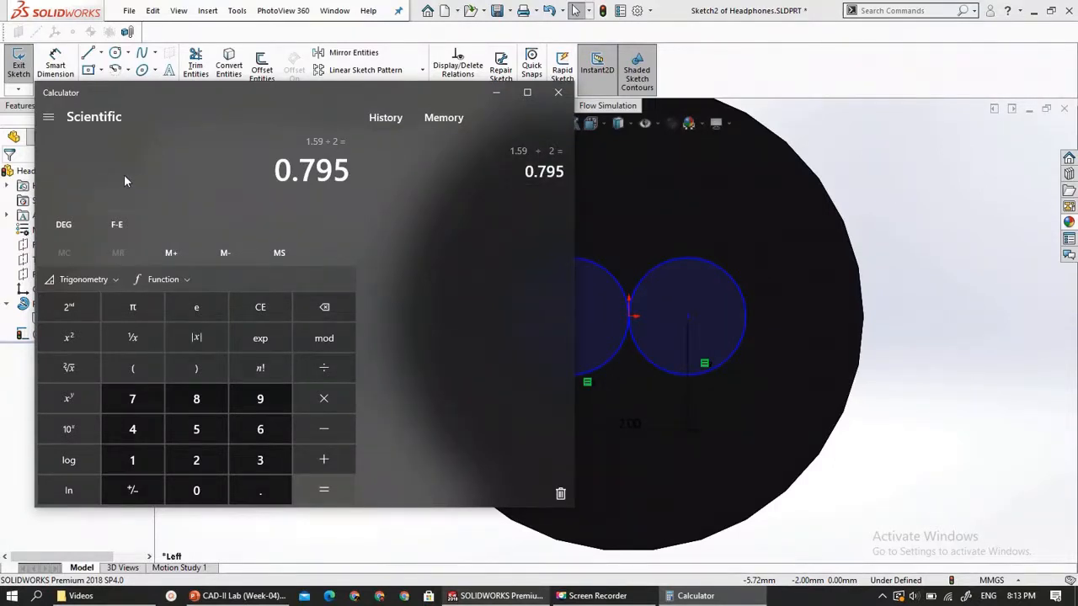
Calculate 1 − 0.795, minimise Calculator and return to the SOLIDWORKS sketch
{"action": "type", "text": "1 - 0"}
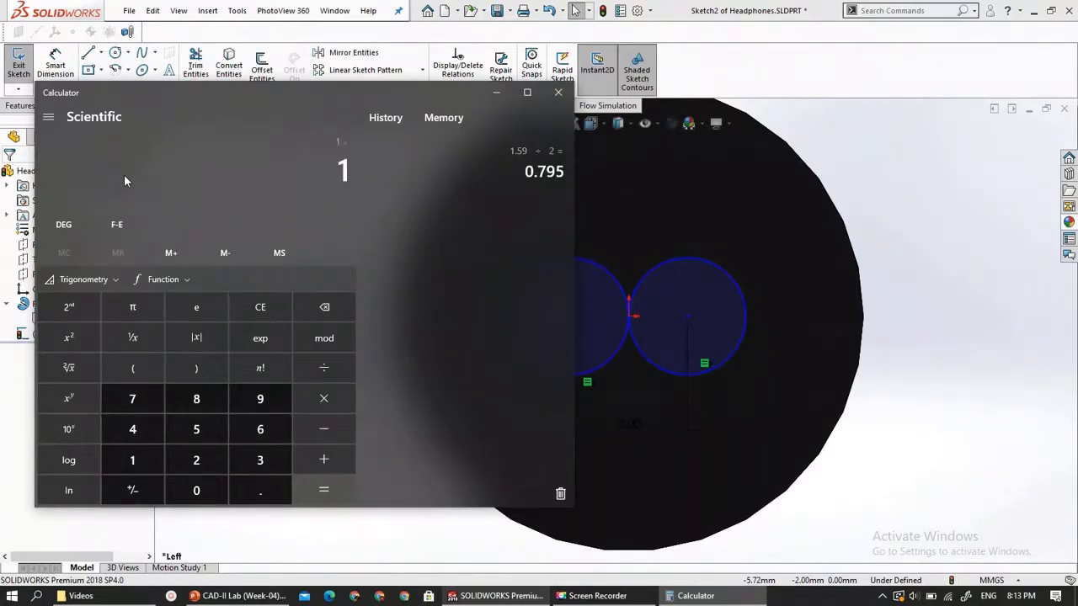
{"action": "type", "text": ".795"}
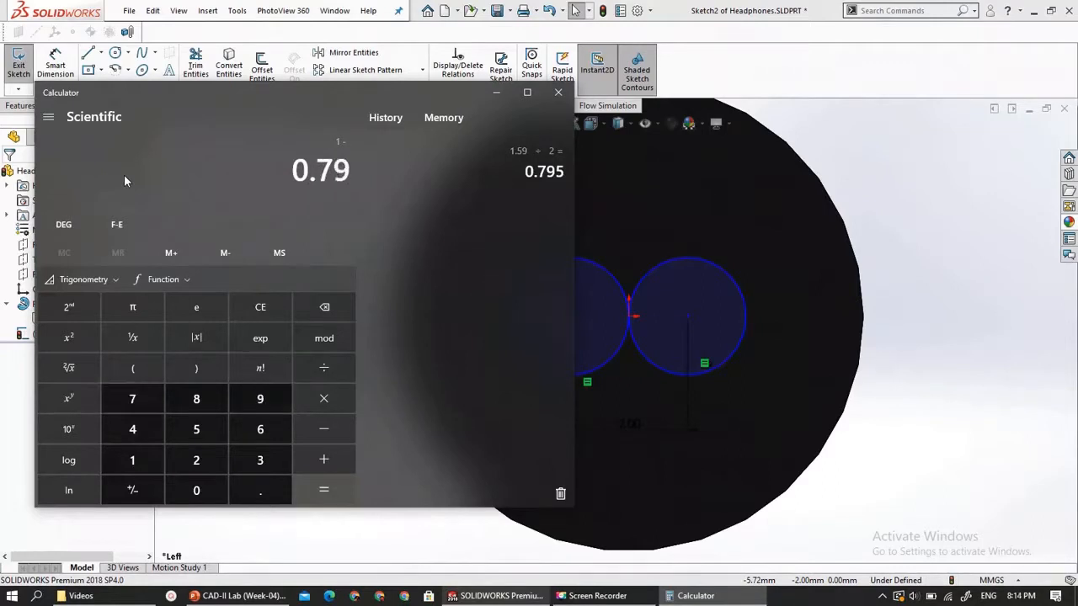
{"action": "key", "text": "Return"}
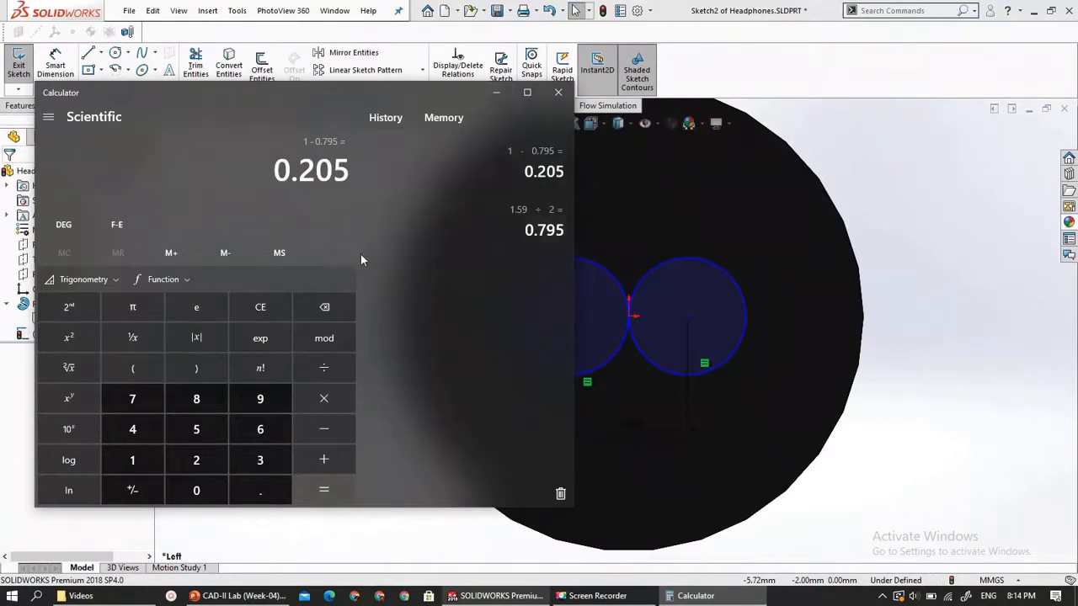
{"action": "left_click", "coordinate": [495, 92]}
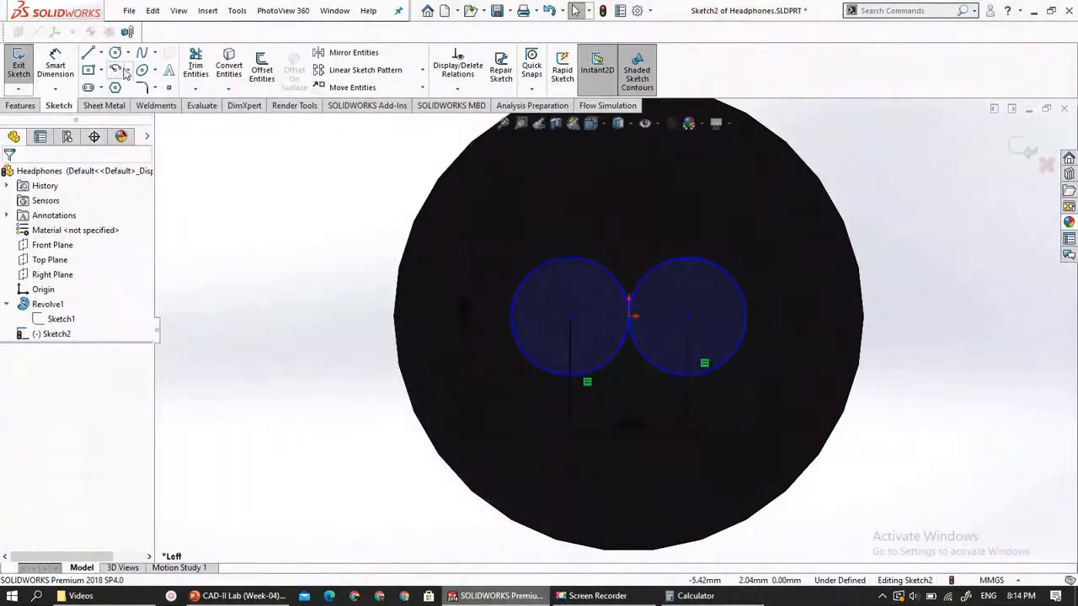
Dimension the horizontal distance from the origin to the left circle's centre and set it to 0.795 mm
{"action": "left_click", "coordinate": [54, 67]}
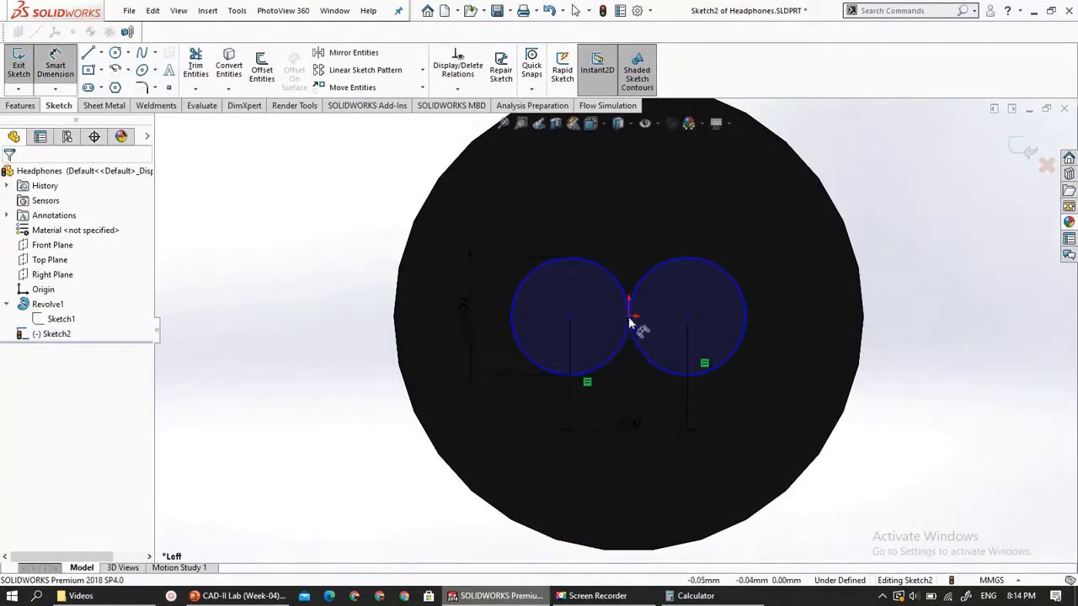
{"action": "left_click", "coordinate": [570, 317]}
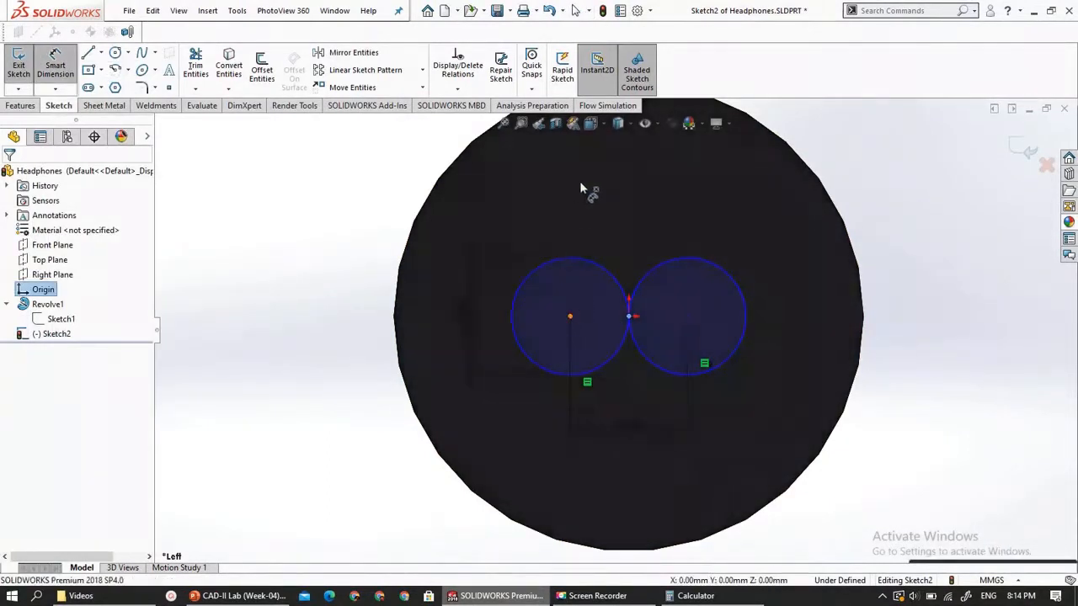
{"action": "left_click", "coordinate": [601, 210]}
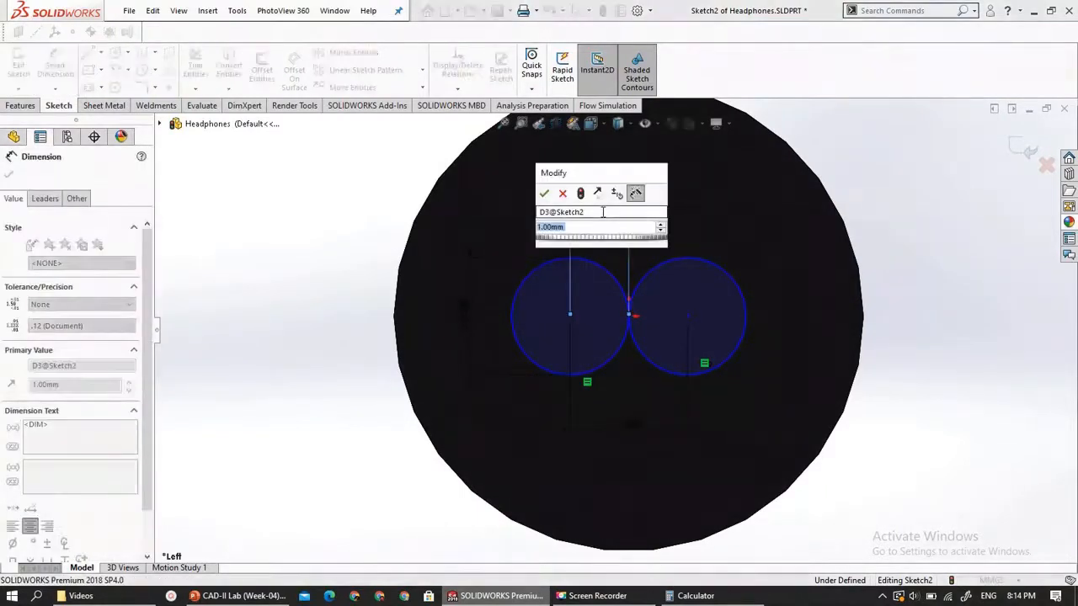
{"action": "type", "text": "0."}
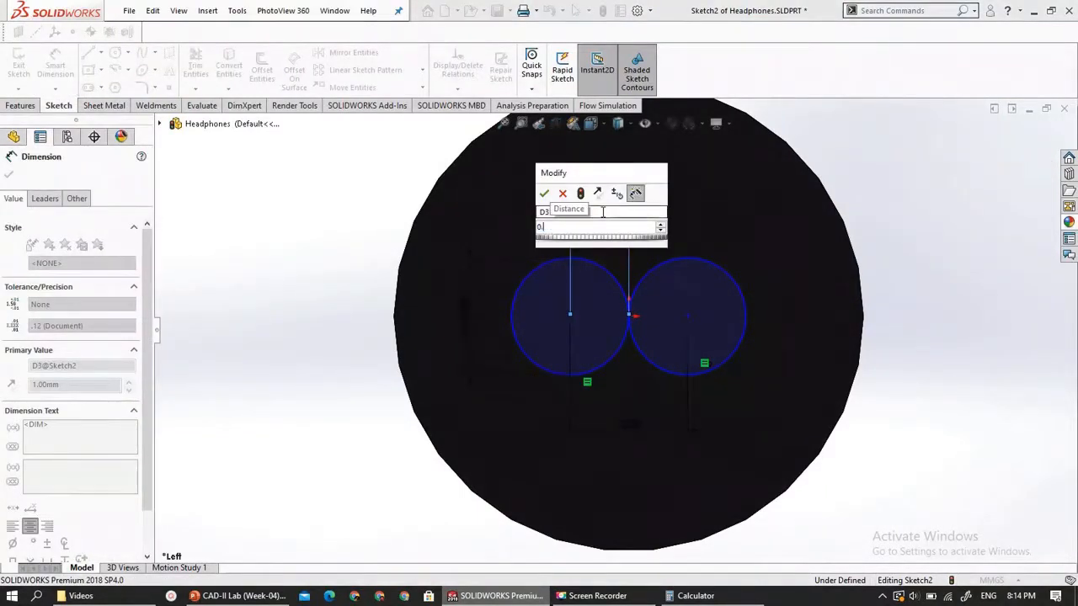
{"action": "type", "text": "795"}
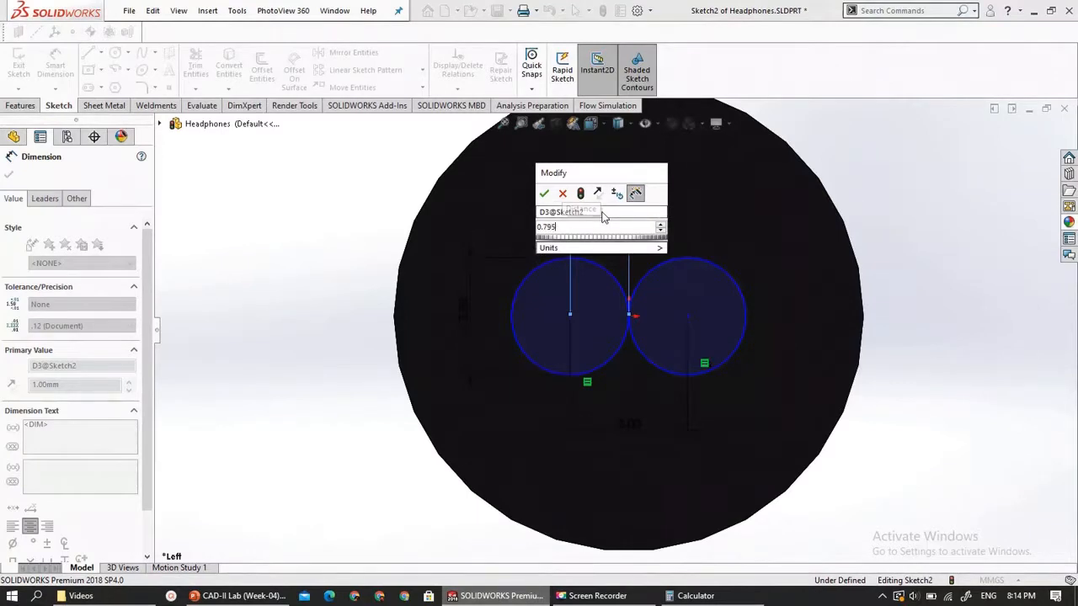
{"action": "key", "text": "Return"}
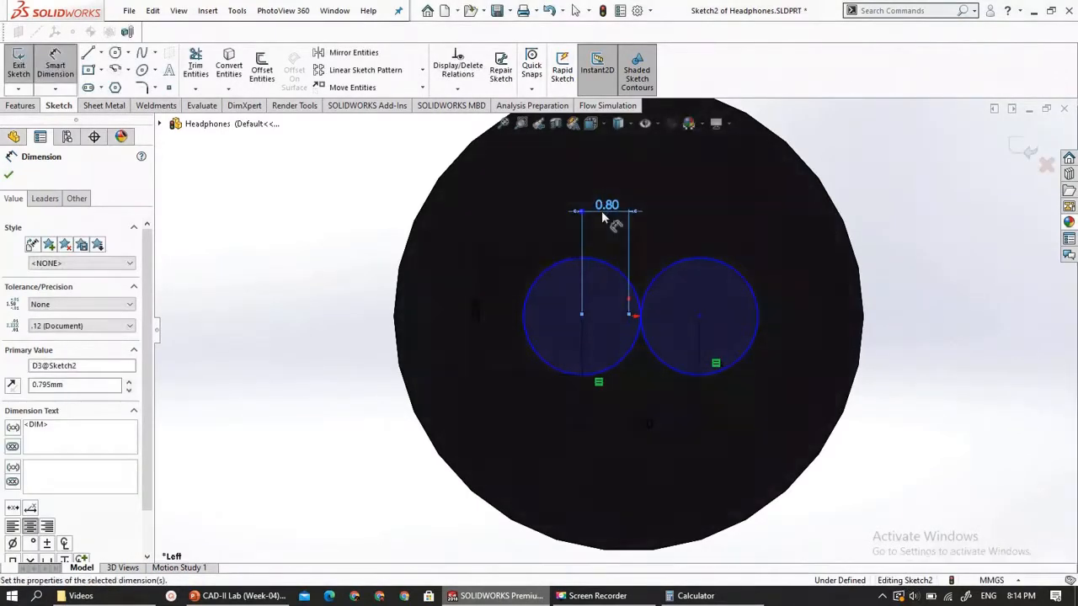
{"action": "key", "text": "Escape"}
{"action": "key", "text": "Escape"}
Set the distance between the two circle centres to 1.59 mm and leave the dimension command
{"action": "double_click", "coordinate": [638, 421]}
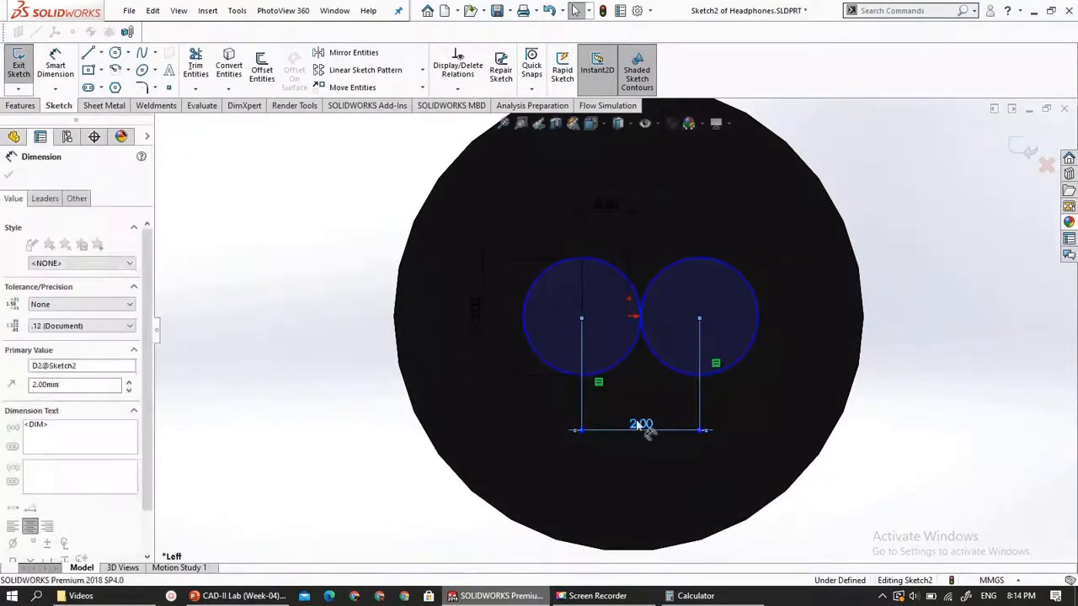
{"action": "type", "text": "1.5"}
{"action": "key", "text": "Return"}
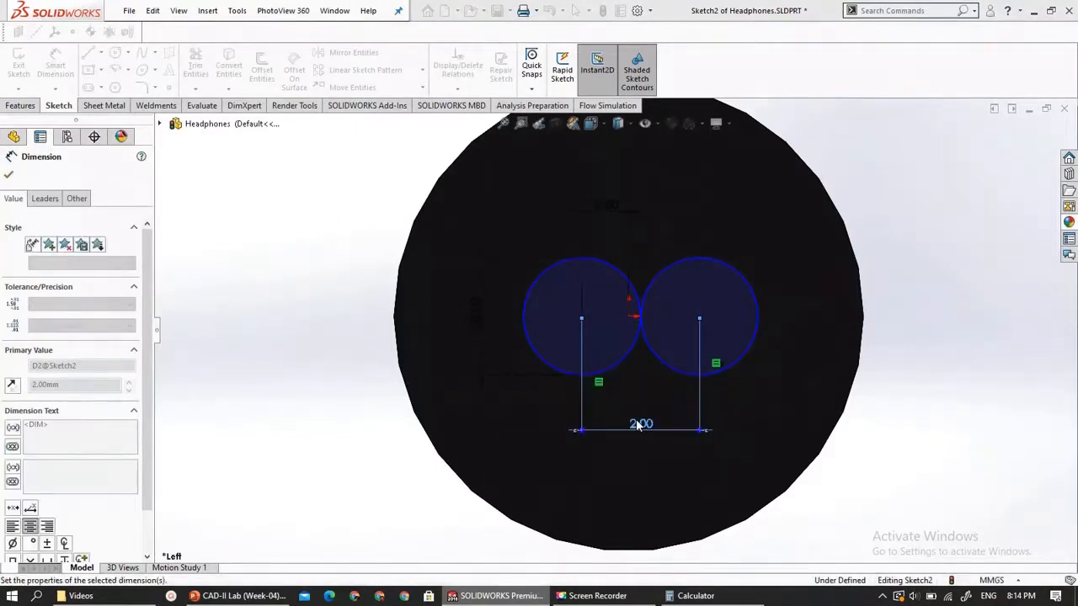
{"action": "key", "text": "Escape"}
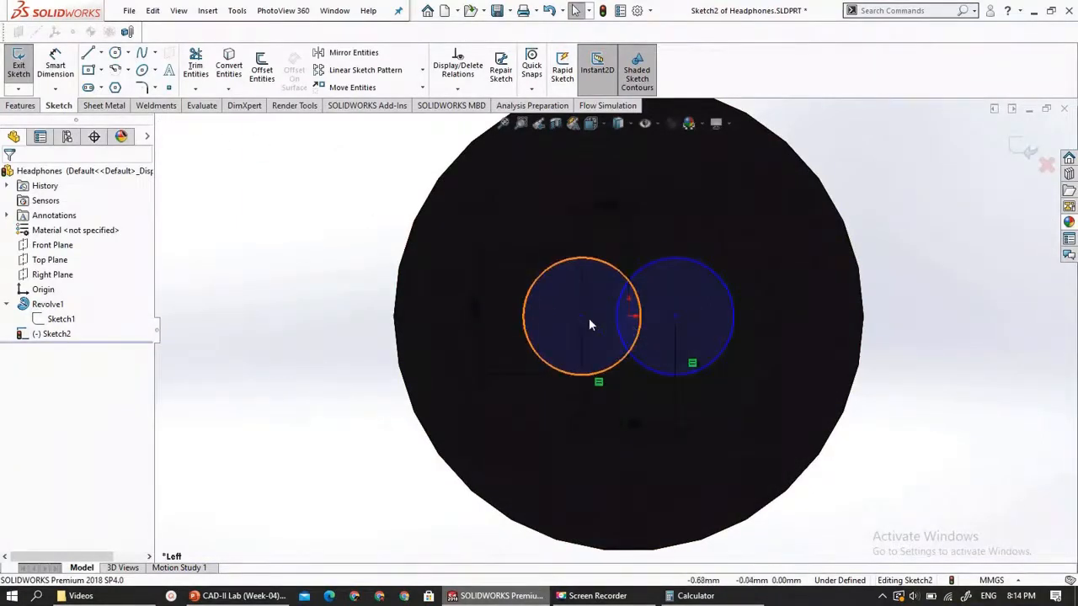
Trim away the two overlapping inner arcs so the circles form one closed figure-eight outline
{"action": "left_click", "coordinate": [146, 85]}
{"action": "left_click", "coordinate": [201, 68]}
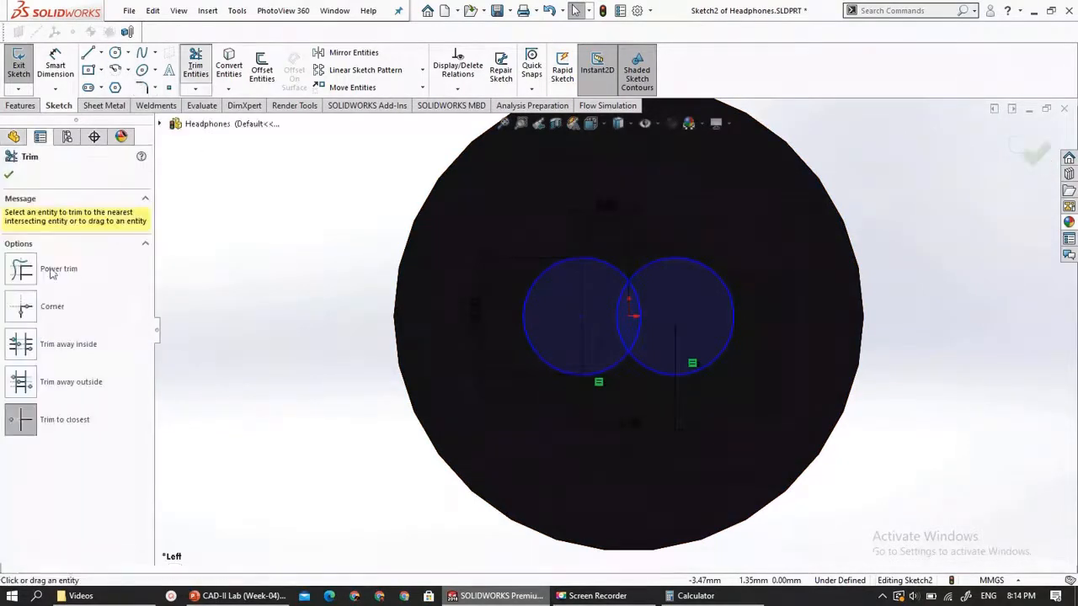
{"action": "left_click", "coordinate": [636, 307]}
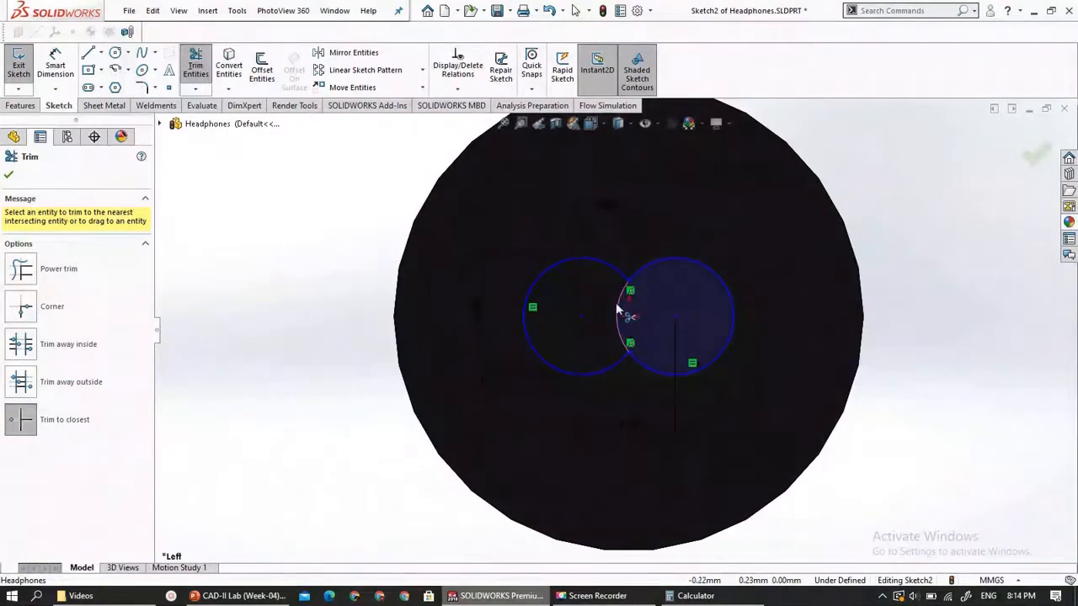
{"action": "left_click", "coordinate": [619, 310]}
{"action": "scroll", "coordinate": [570, 431], "scroll_direction": "up", "scroll_amount": 3}
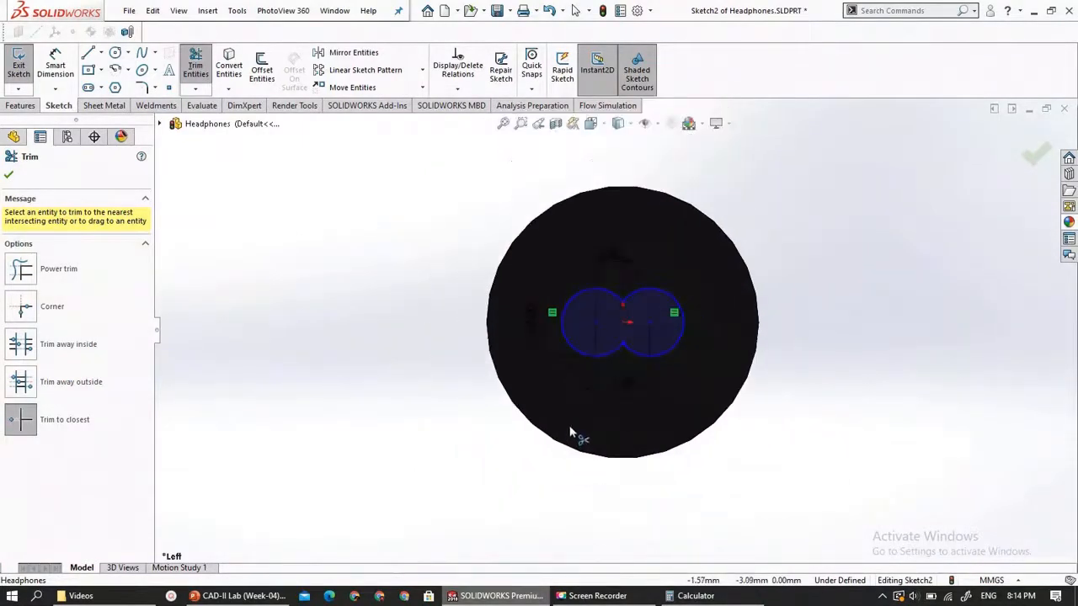
{"action": "key", "text": "Escape"}
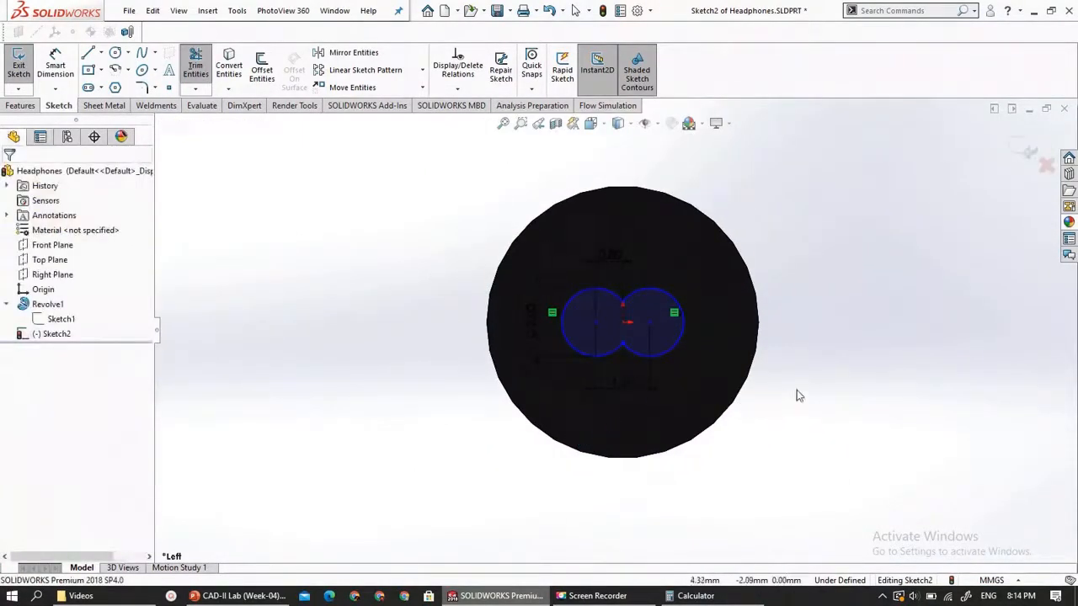
Dimension the horizontal distance from the origin to the right circle's centre
{"action": "mouse_move", "coordinate": [814, 392]}
{"action": "middle_mouse_down"}
{"action": "mouse_move", "coordinate": [752, 415]}
{"action": "mouse_move", "coordinate": [784, 397]}
{"action": "mouse_move", "coordinate": [782, 406]}
{"action": "middle_mouse_up"}
{"action": "scroll", "coordinate": [391, 404], "scroll_direction": "down", "scroll_amount": 3}
{"action": "middle_click_drag", "start_coordinate": [502, 329], "coordinate": [558, 329]}
{"action": "scroll", "coordinate": [561, 330], "scroll_direction": "down", "scroll_amount": 4}
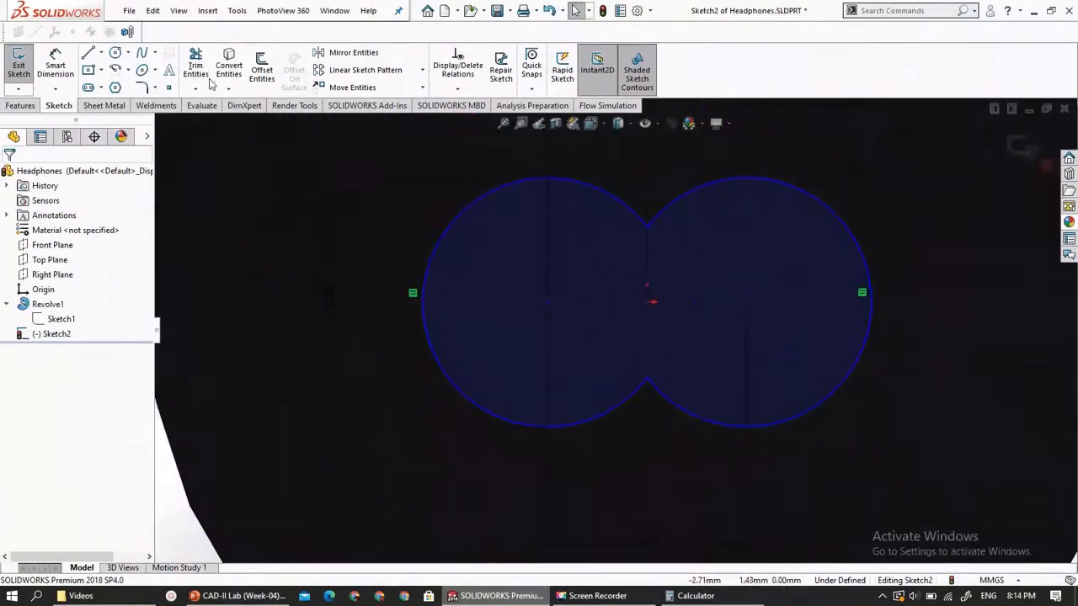
{"action": "left_click", "coordinate": [72, 74]}
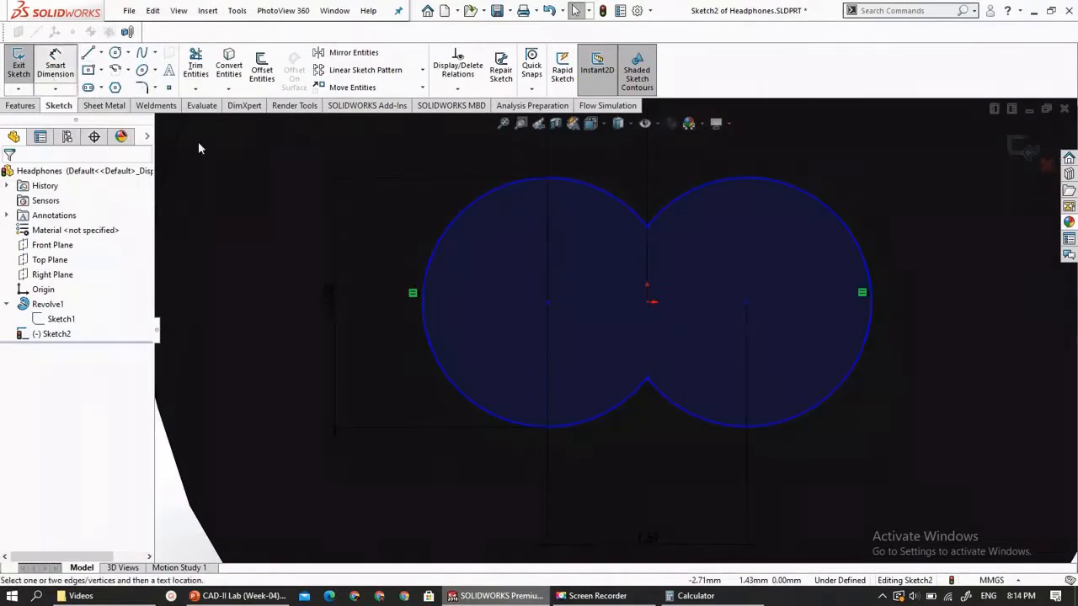
{"action": "left_click", "coordinate": [647, 303]}
{"action": "left_click", "coordinate": [746, 304]}
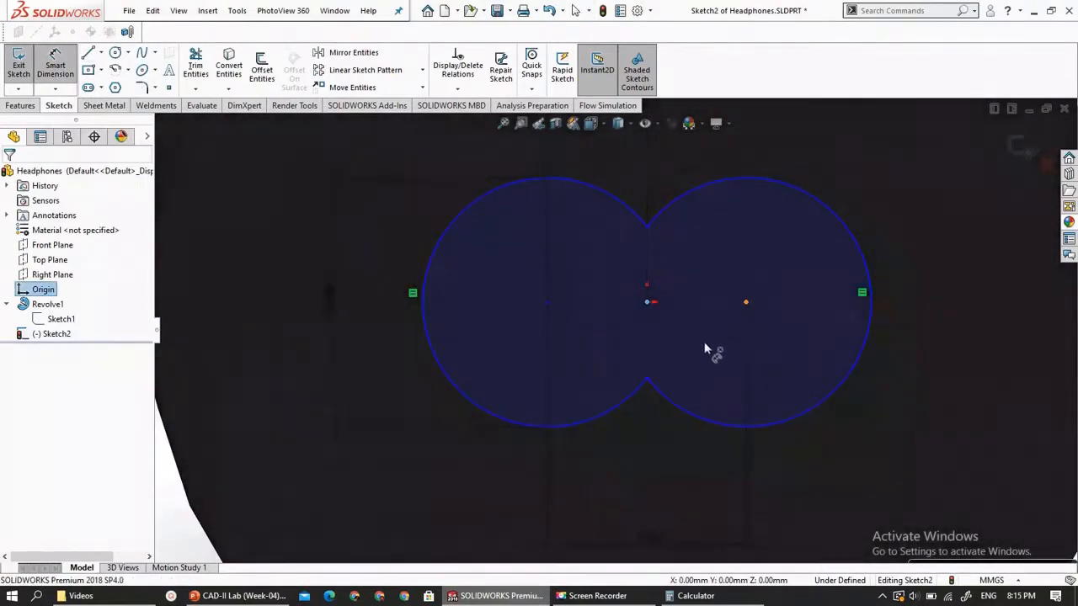
{"action": "left_click", "coordinate": [694, 365]}
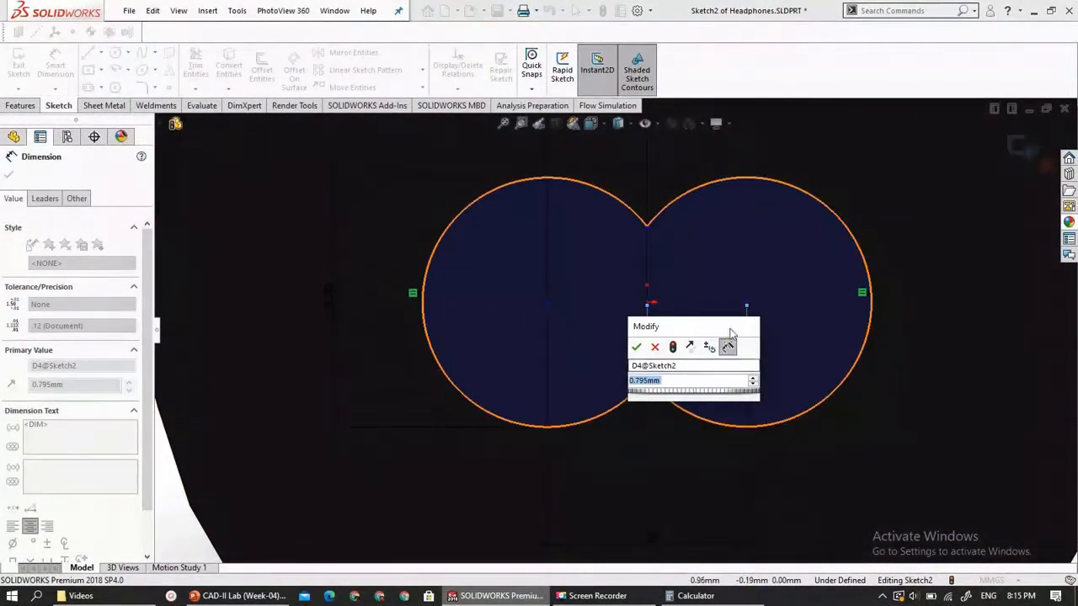
{"action": "left_click", "coordinate": [655, 346]}
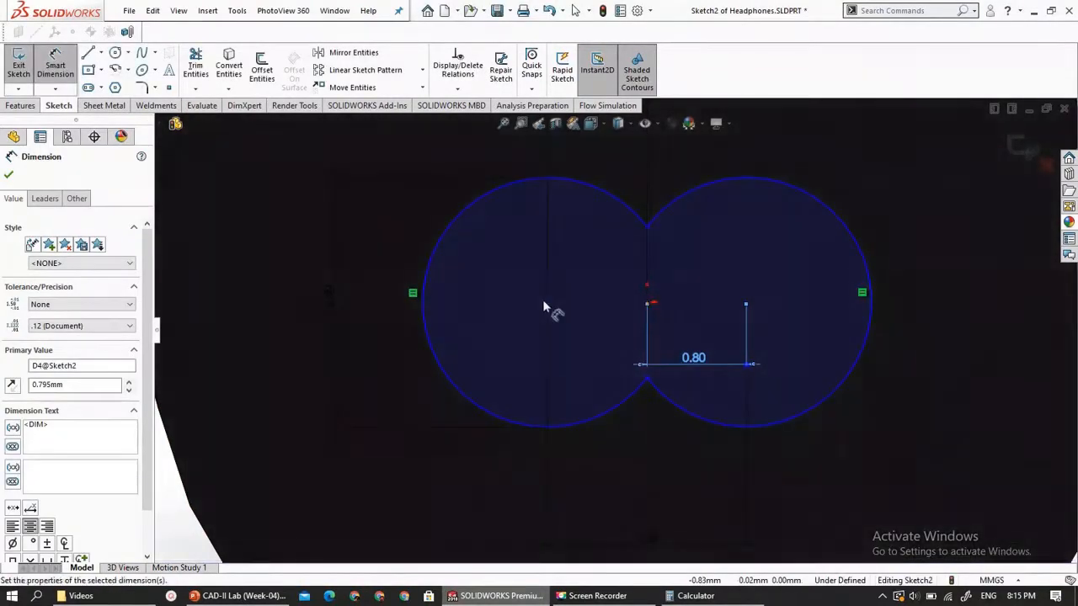
{"action": "scroll", "coordinate": [556, 328], "scroll_direction": "up", "scroll_amount": 3}
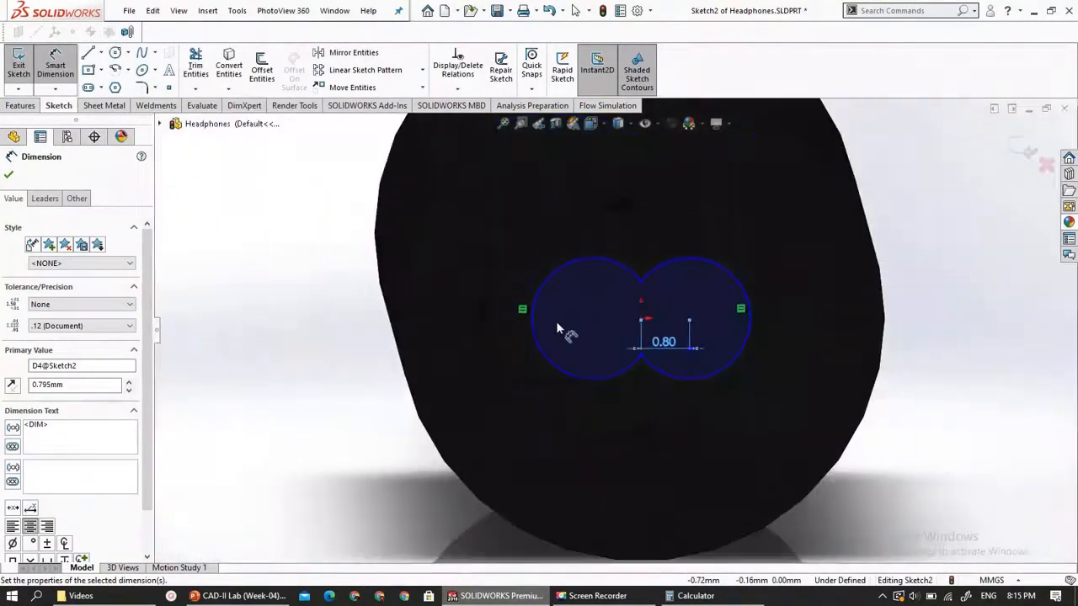
{"action": "scroll", "coordinate": [630, 216], "scroll_direction": "down", "scroll_amount": 3}
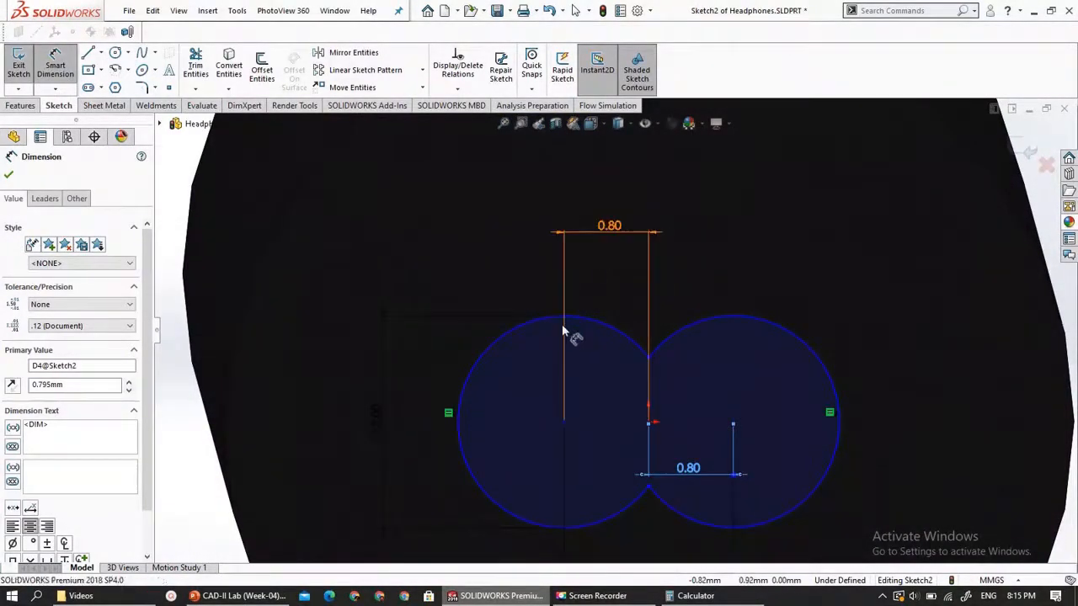
{"action": "key", "text": "Escape"}
{"action": "scroll", "coordinate": [563, 327], "scroll_direction": "down", "scroll_amount": 2}
{"action": "scroll", "coordinate": [563, 329], "scroll_direction": "up", "scroll_amount": 4}
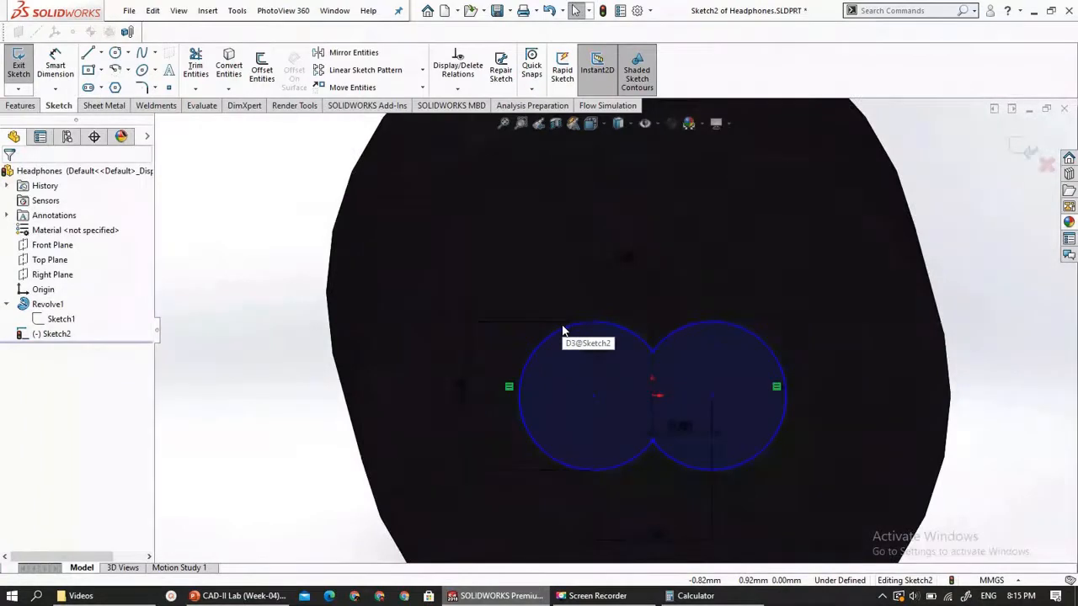
Switch to PowerPoint to check the cable slide's extrusion depth, and return to SOLIDWORKS
{"action": "scroll", "coordinate": [564, 329], "scroll_direction": "up", "scroll_amount": 5}
{"action": "mouse_move", "coordinate": [648, 350]}
{"action": "middle_mouse_down"}
{"action": "mouse_move", "coordinate": [679, 360]}
{"action": "mouse_move", "coordinate": [667, 363]}
{"action": "middle_mouse_up"}
{"action": "left_click", "coordinate": [240, 596]}
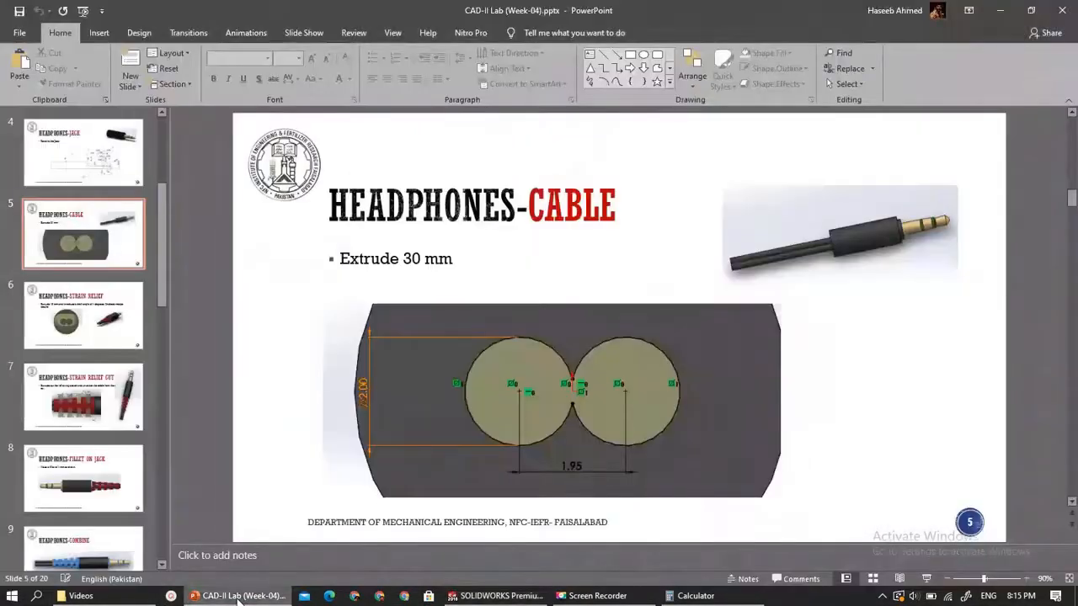
{"action": "left_click", "coordinate": [239, 600]}
{"action": "scroll", "coordinate": [352, 259], "scroll_direction": "up", "scroll_amount": 1}
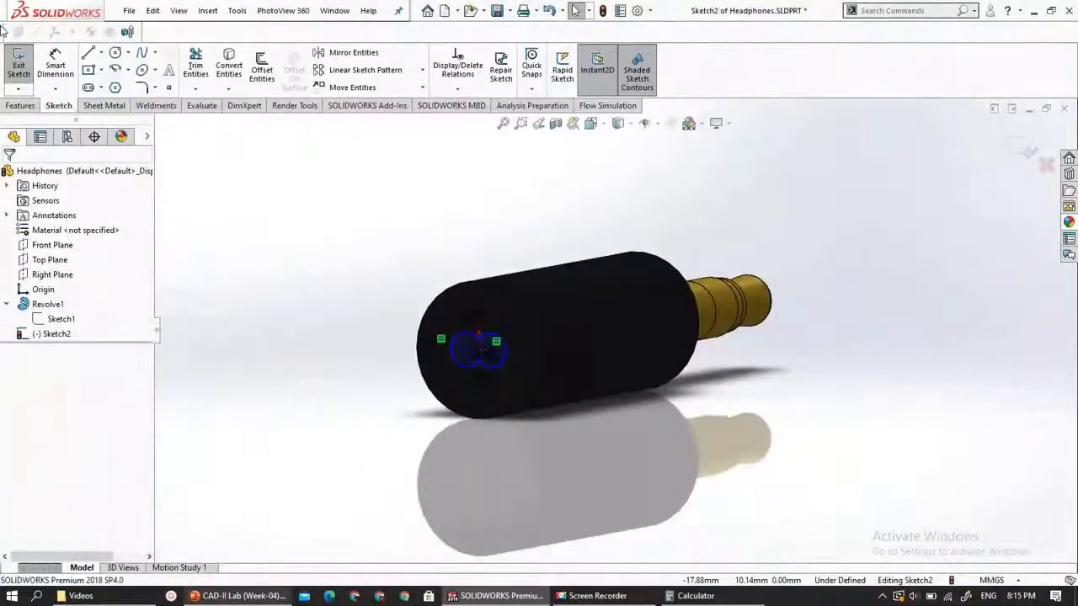
Exit the cable sketch and extrude its profile 30 mm blind outward from the jack's end face
{"action": "left_click", "coordinate": [19, 73]}
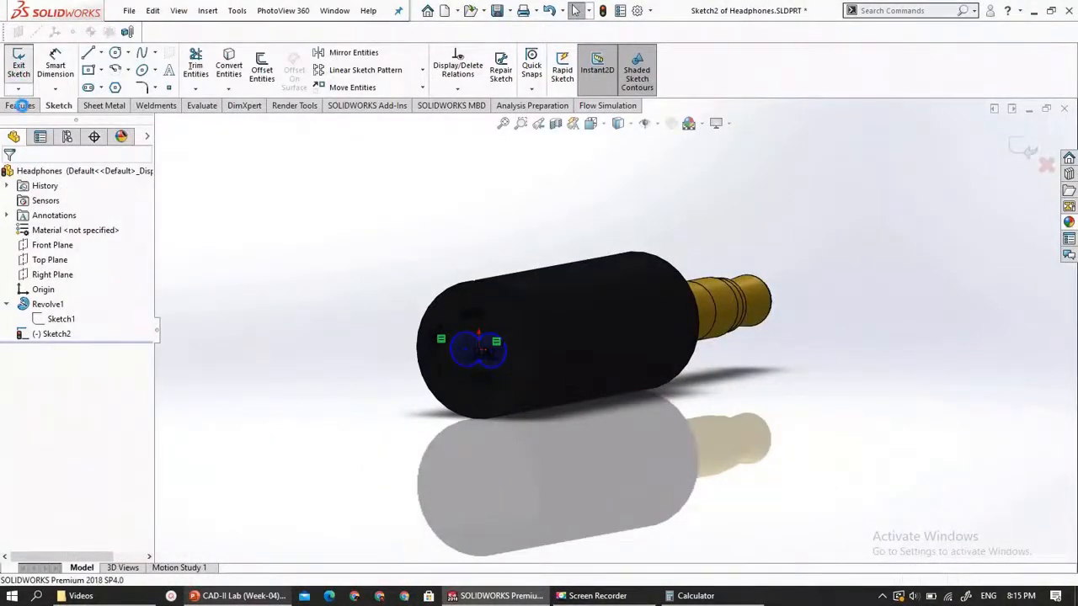
{"action": "left_click", "coordinate": [20, 105]}
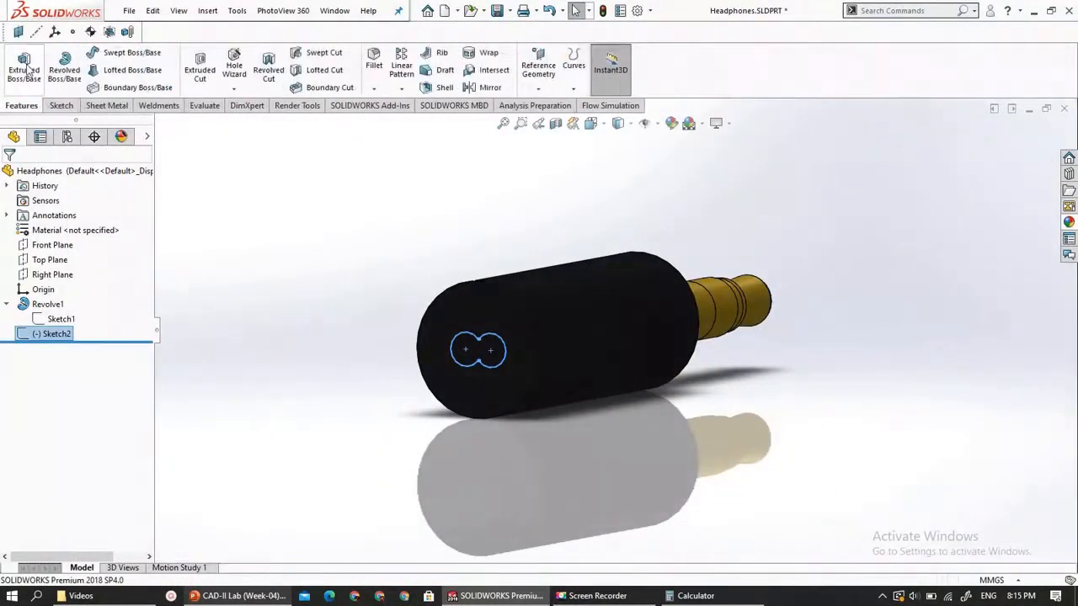
{"action": "left_click", "coordinate": [24, 67]}
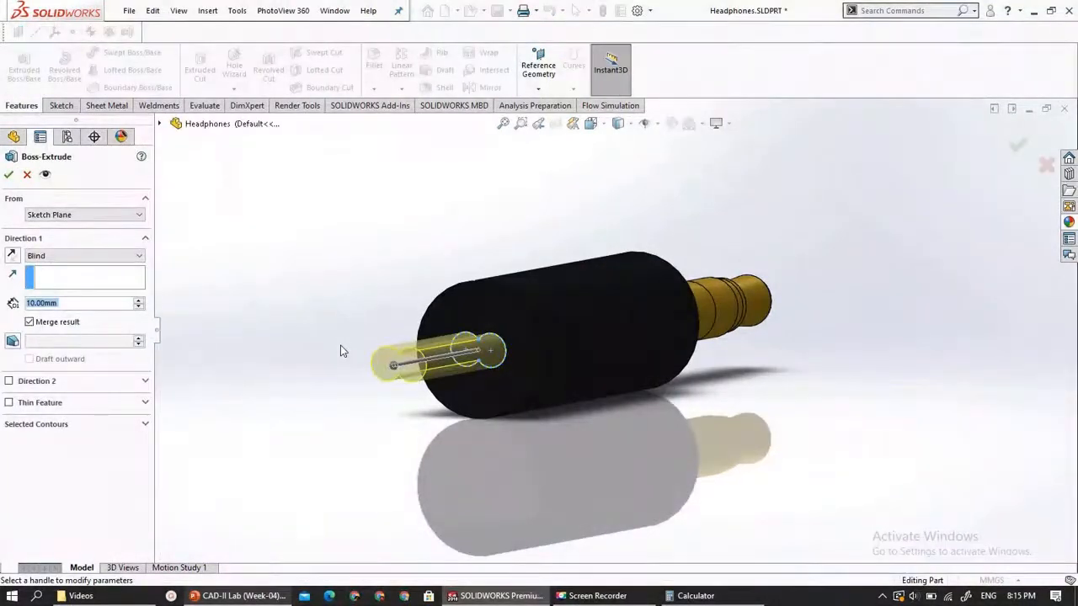
{"action": "type", "text": "30"}
{"action": "key", "text": "Return"}
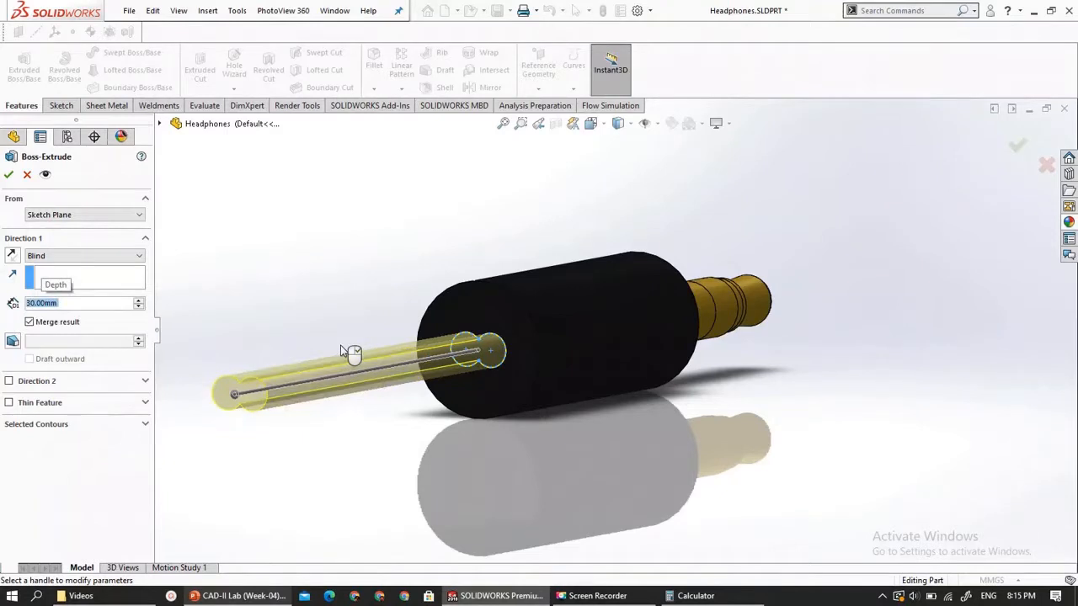
{"action": "left_click", "coordinate": [10, 174]}
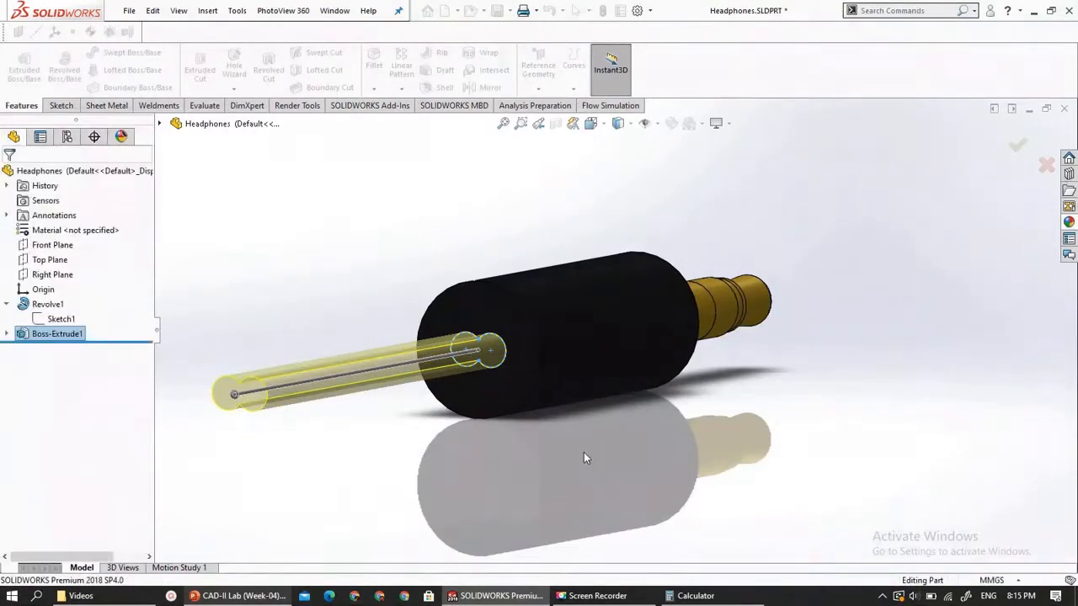
Inspect the extruded cable, read the strain relief slide in PowerPoint, and return to SOLIDWORKS
{"action": "scroll", "coordinate": [645, 446], "scroll_direction": "up", "scroll_amount": 5}
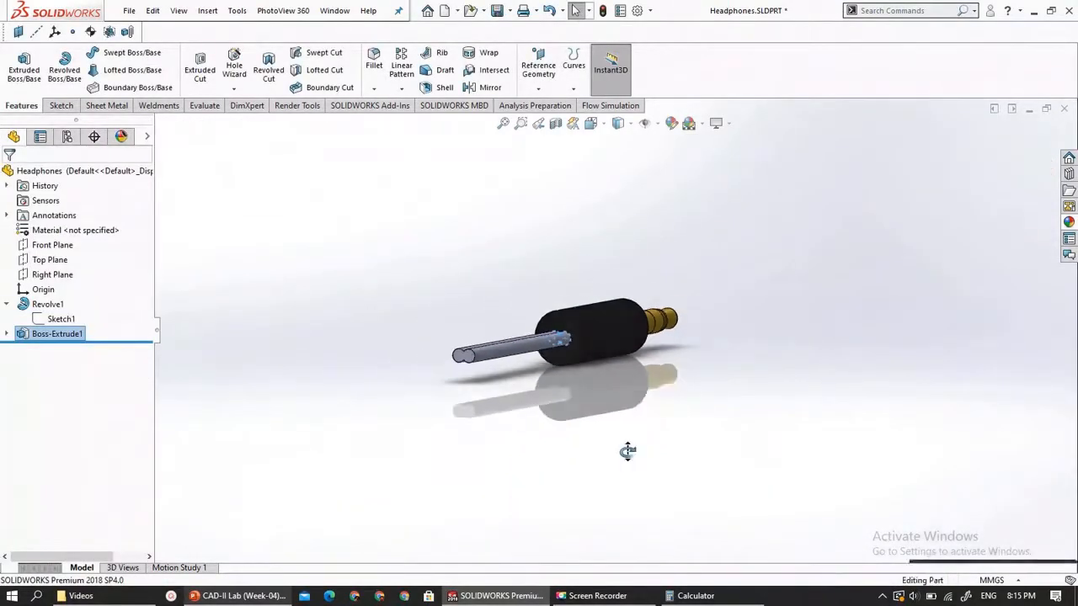
{"action": "scroll", "coordinate": [457, 452], "scroll_direction": "down", "scroll_amount": 3}
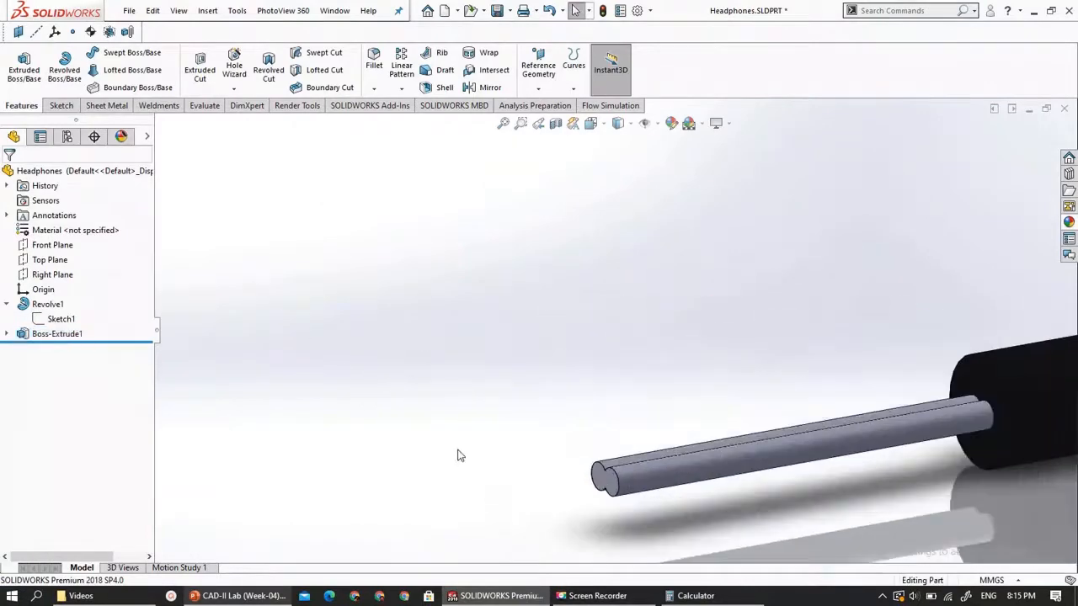
{"action": "scroll", "coordinate": [772, 431], "scroll_direction": "up", "scroll_amount": 2}
{"action": "scroll", "coordinate": [823, 424], "scroll_direction": "down", "scroll_amount": 2}
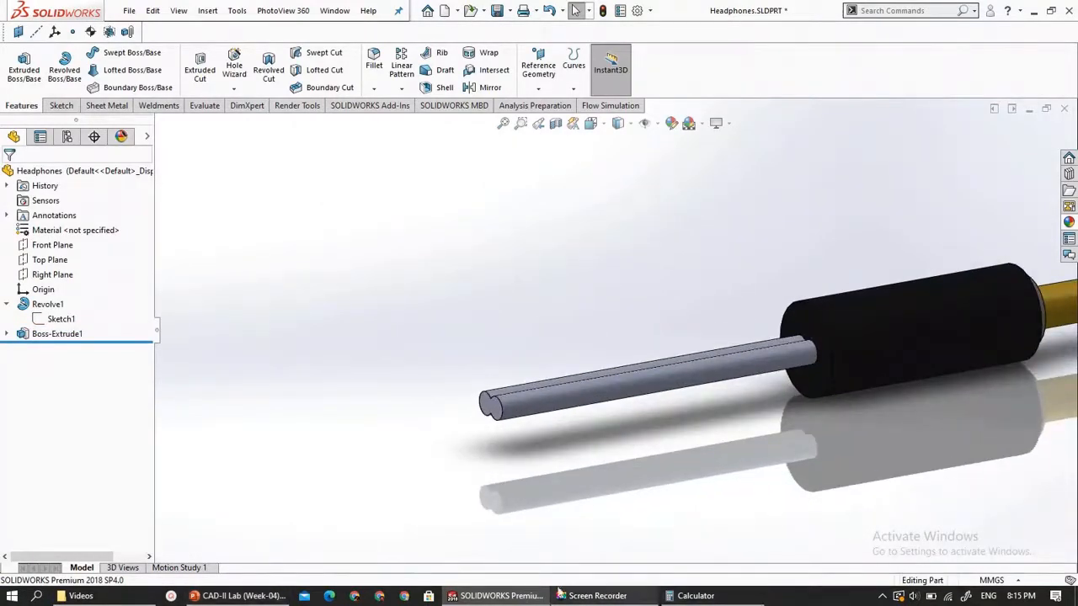
{"action": "left_click", "coordinate": [252, 595]}
{"action": "scroll", "coordinate": [494, 337], "scroll_direction": "down", "scroll_amount": 3}
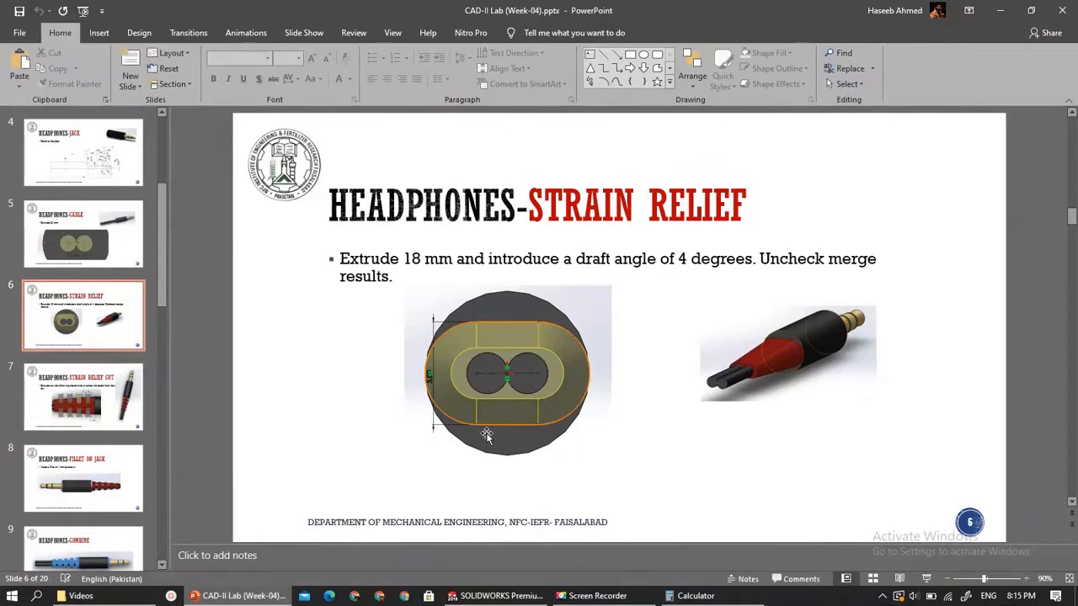
{"action": "left_click", "coordinate": [496, 596]}
Start a new sketch on the jack body's end face around the cable
{"action": "middle_click_drag", "start_coordinate": [573, 337], "coordinate": [631, 345]}
{"action": "middle_click_drag", "start_coordinate": [444, 348], "coordinate": [425, 344]}
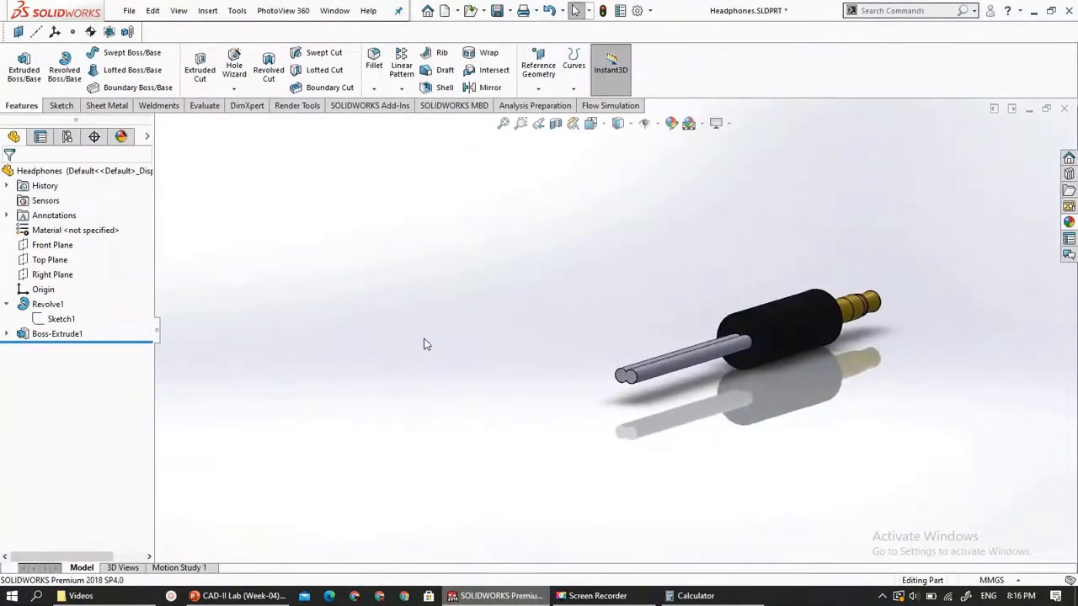
{"action": "scroll", "coordinate": [810, 347], "scroll_direction": "down", "scroll_amount": 8}
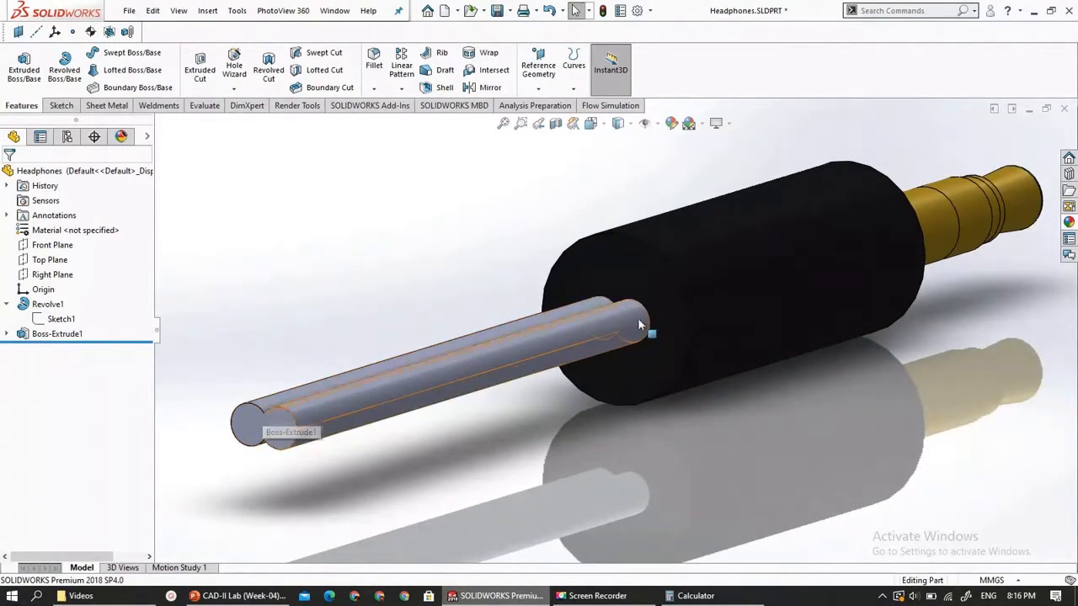
{"action": "middle_click_drag", "start_coordinate": [557, 333], "coordinate": [610, 280]}
{"action": "left_click", "coordinate": [617, 268]}
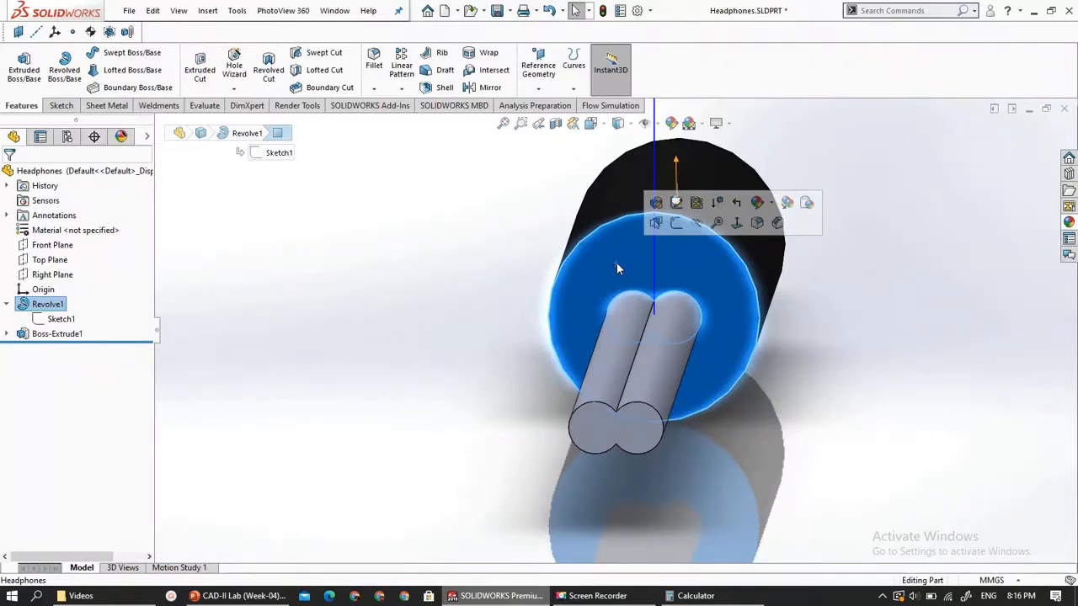
{"action": "left_click", "coordinate": [59, 105]}
{"action": "left_click", "coordinate": [19, 63]}
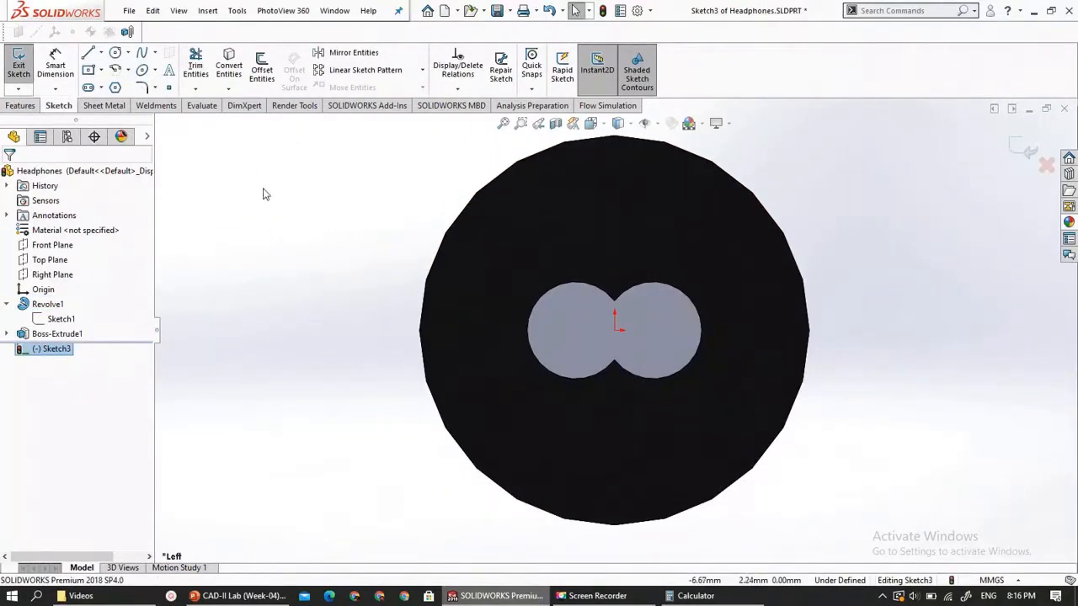
{"action": "left_click", "coordinate": [90, 87]}
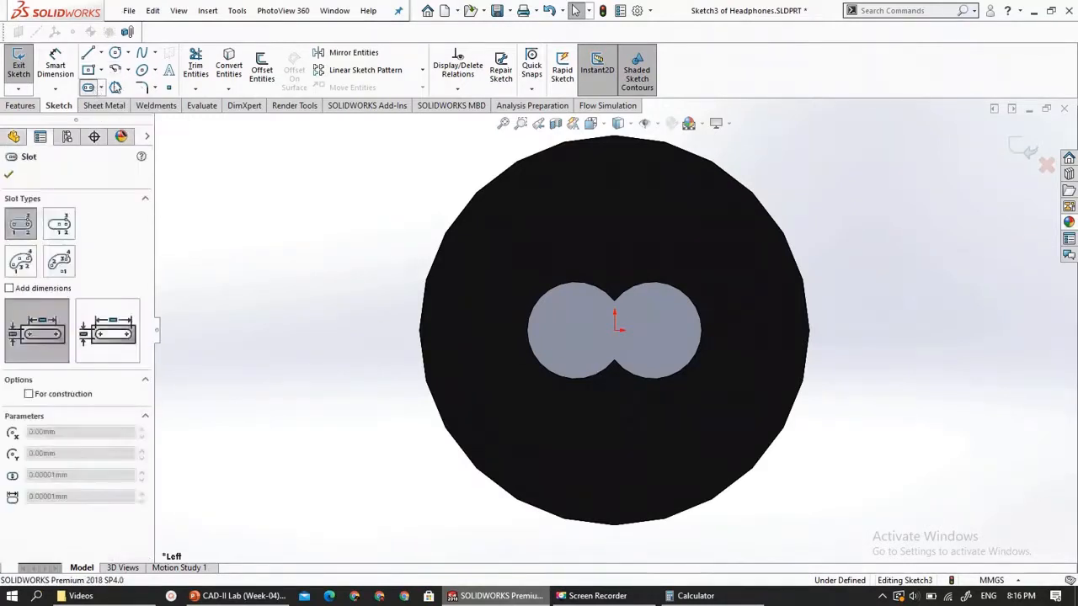
{"action": "left_click", "coordinate": [101, 87]}
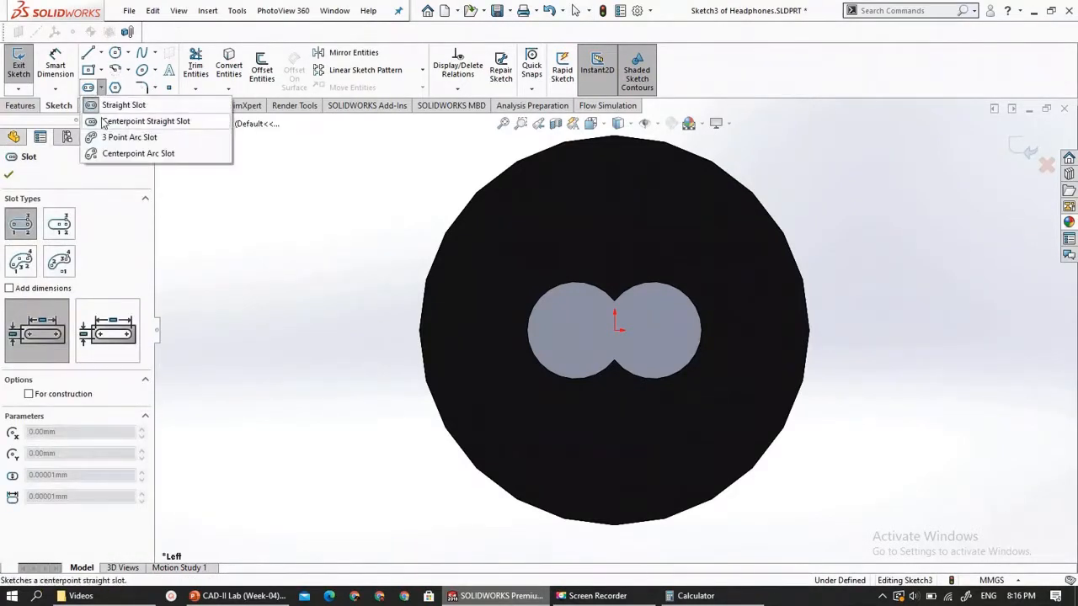
{"action": "left_click", "coordinate": [135, 121]}
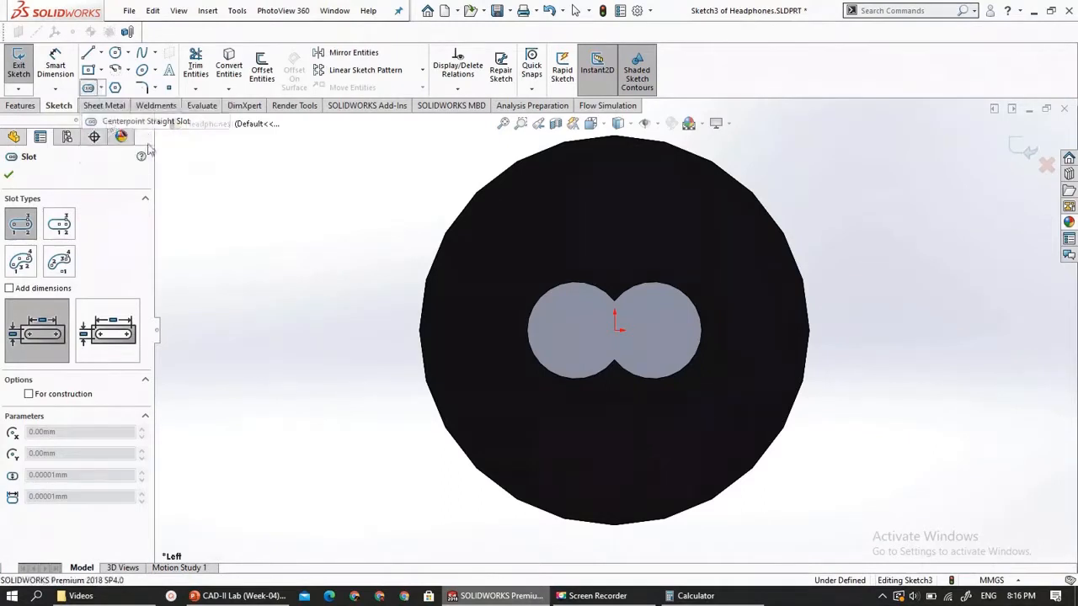
{"action": "left_click", "coordinate": [616, 330]}
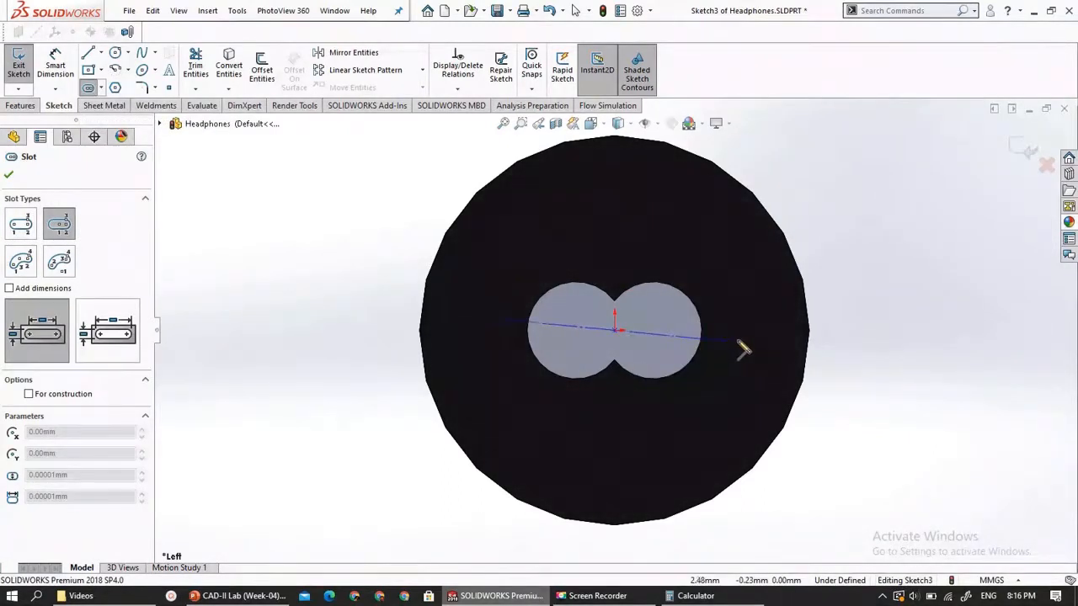
{"action": "left_click", "coordinate": [810, 331]}
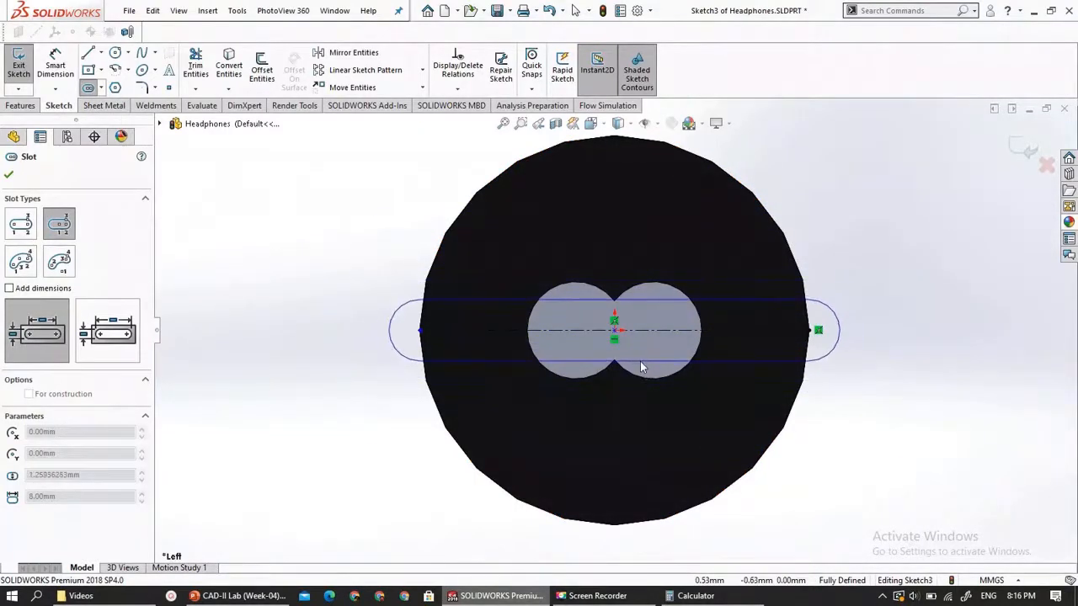
{"action": "key", "text": "Escape"}
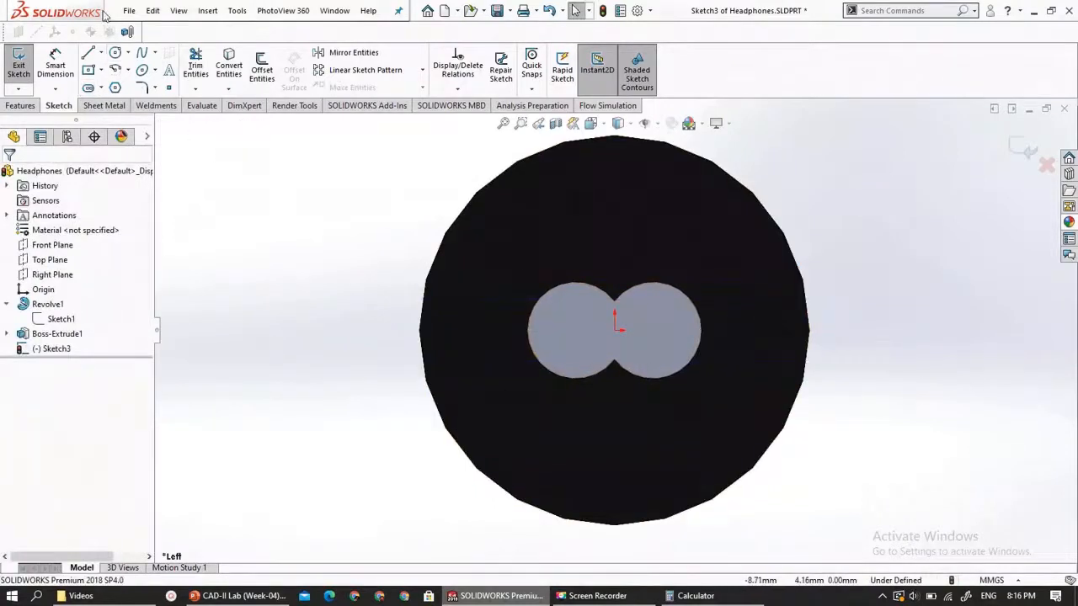
{"action": "left_click", "coordinate": [101, 88]}
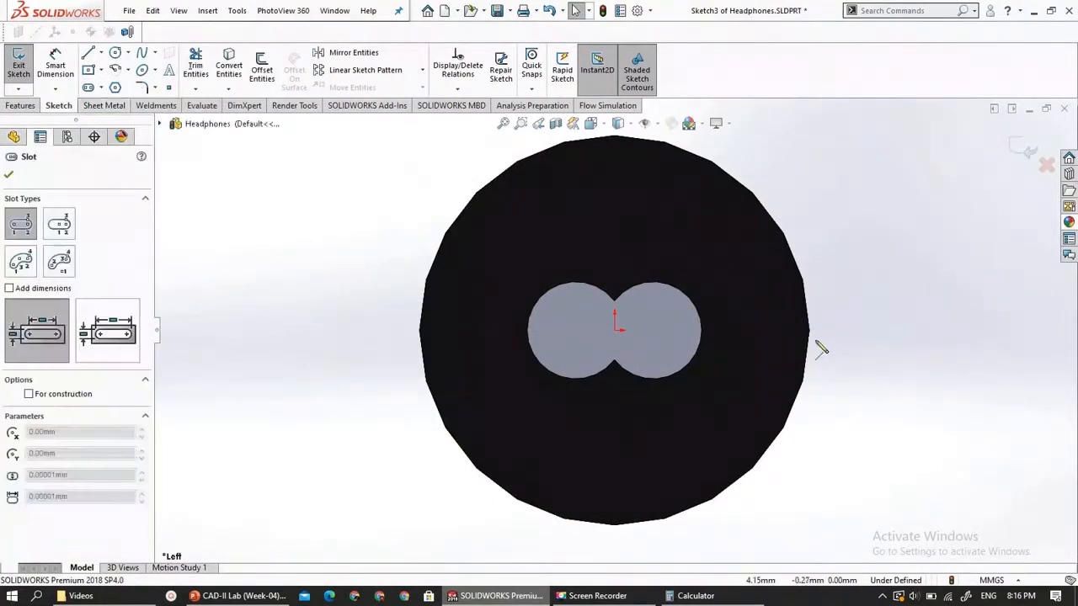
{"action": "left_click", "coordinate": [808, 330]}
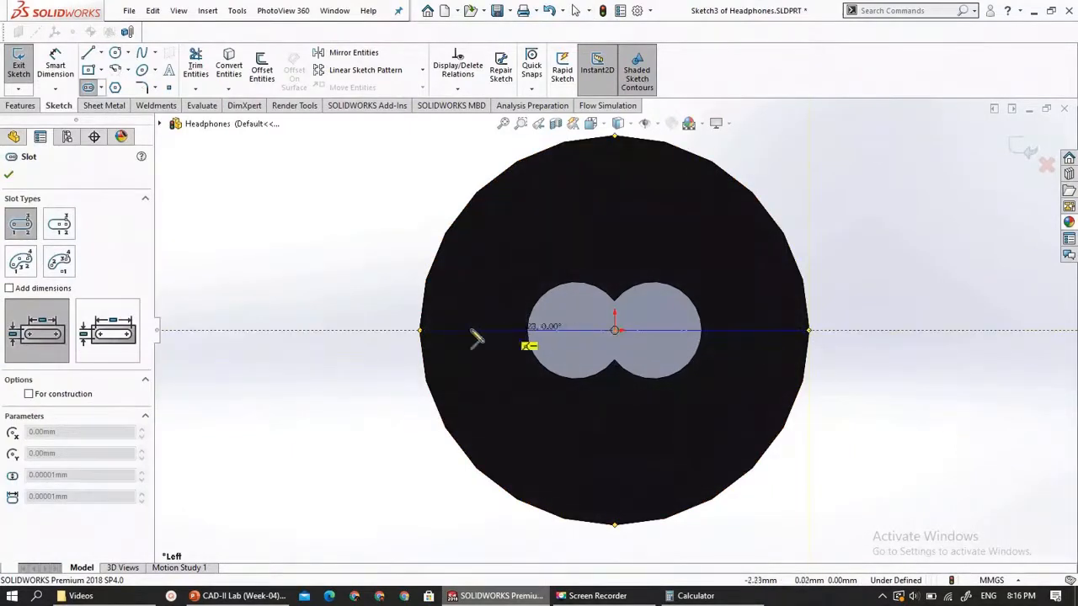
{"action": "left_click", "coordinate": [420, 330]}
{"action": "left_click", "coordinate": [598, 388]}
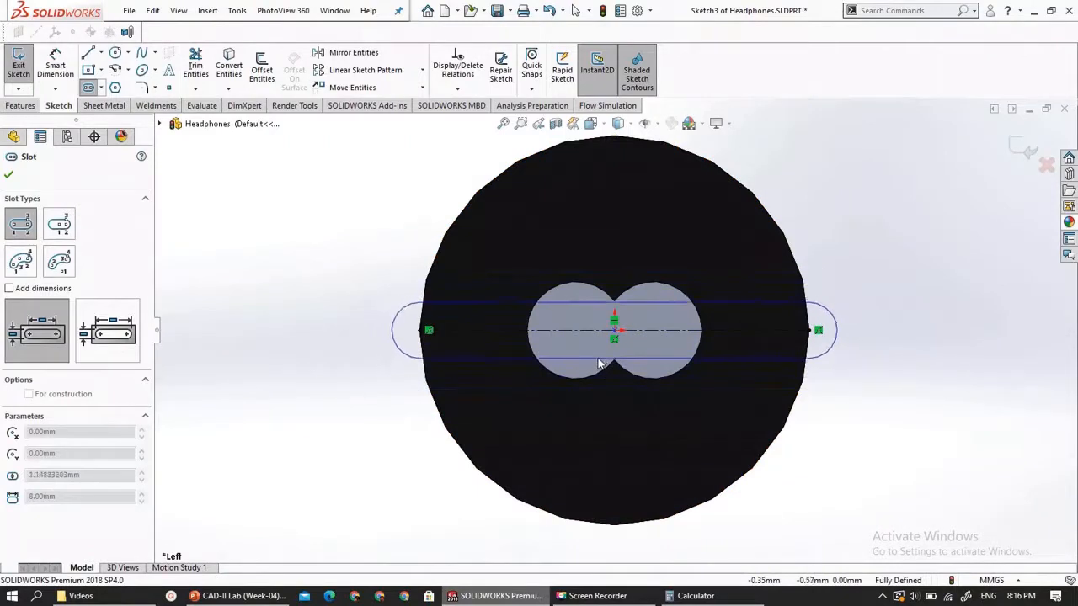
{"action": "key", "text": "Escape"}
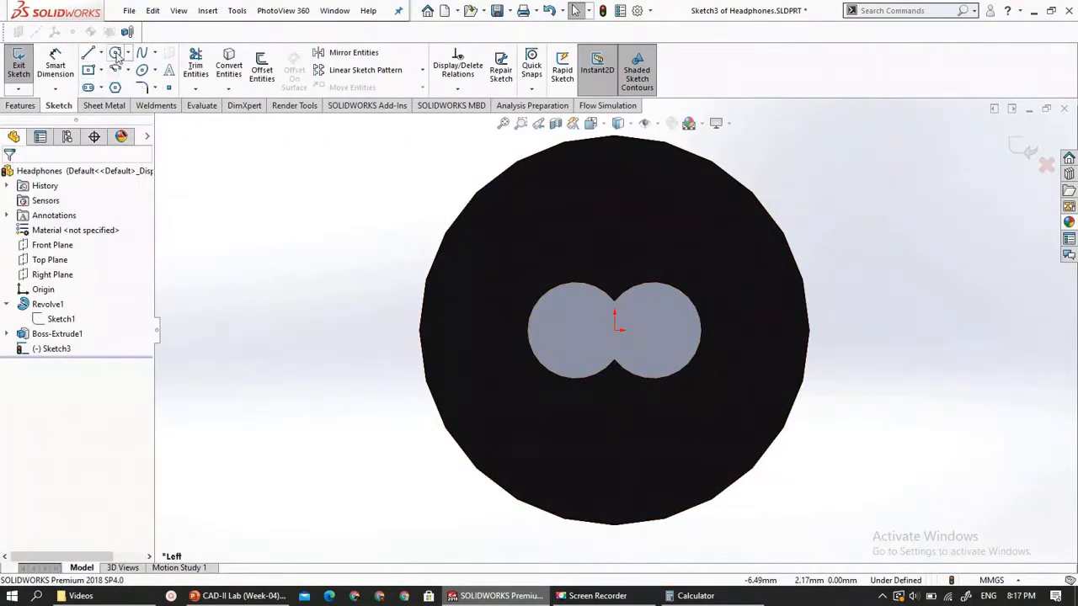
Sketch a centerpoint straight slot about 4.22 mm wide, centred on the origin, with its end-arc centre at the cable's outer edge
{"action": "left_click", "coordinate": [100, 89]}
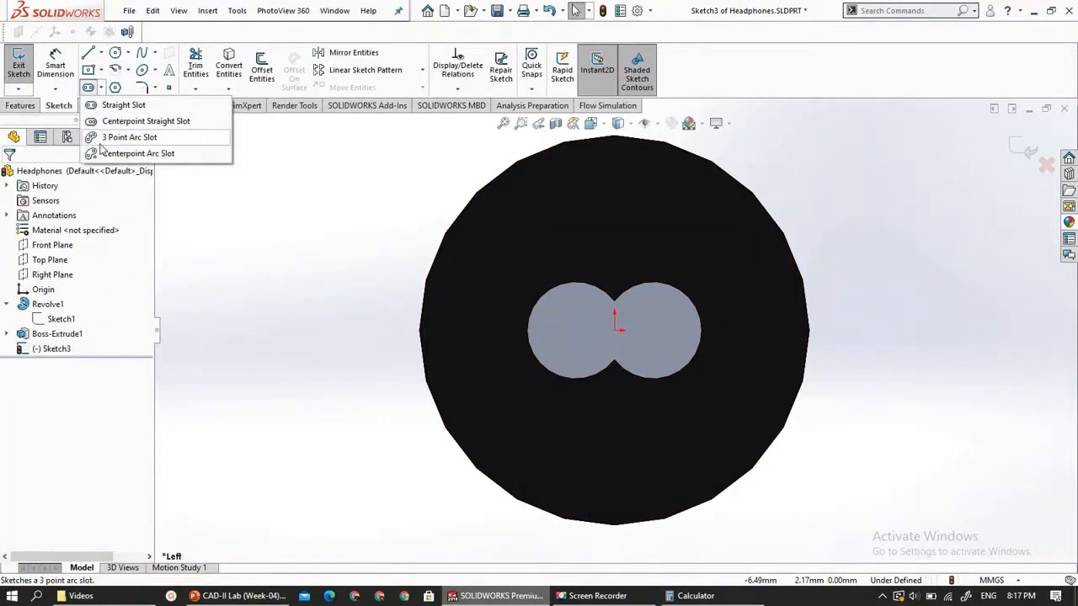
{"action": "left_click", "coordinate": [99, 120]}
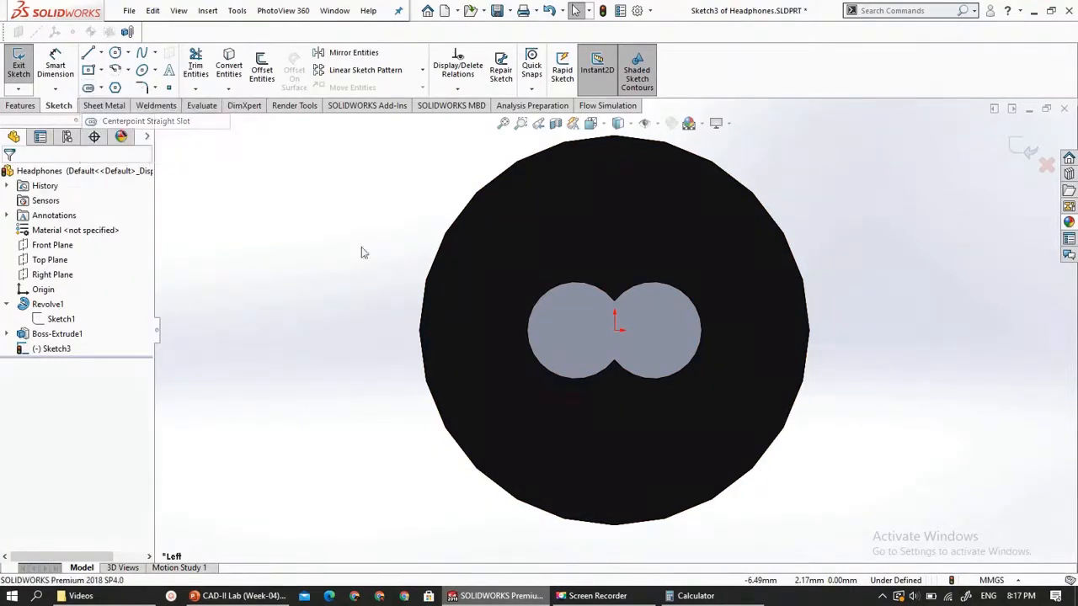
{"action": "left_click", "coordinate": [615, 330]}
{"action": "left_click", "coordinate": [712, 330]}
{"action": "left_click", "coordinate": [721, 356]}
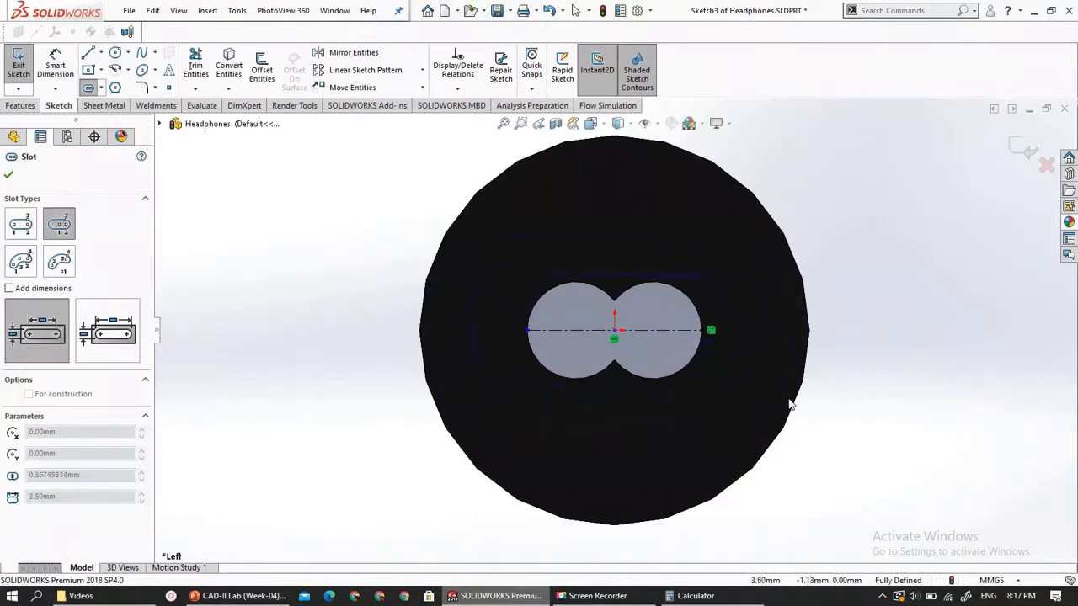
{"action": "left_click", "coordinate": [749, 430]}
{"action": "key", "text": "Escape"}
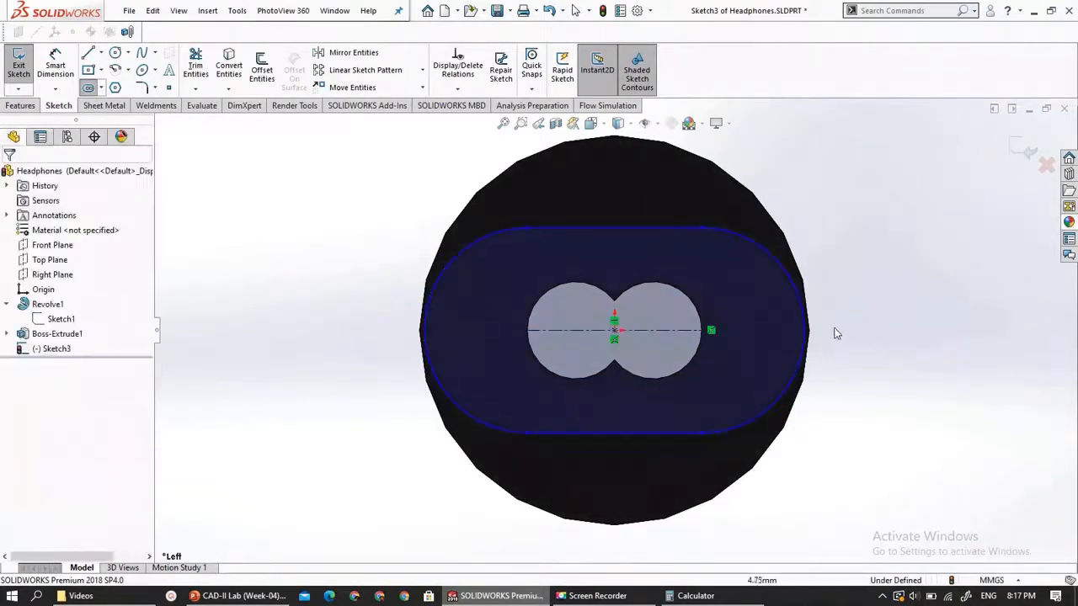
Add a Coincident relation between the midpoint of the slot's right-hand arc and the jack body's circular edge
{"action": "scroll", "coordinate": [836, 333], "scroll_direction": "down", "scroll_amount": 2}
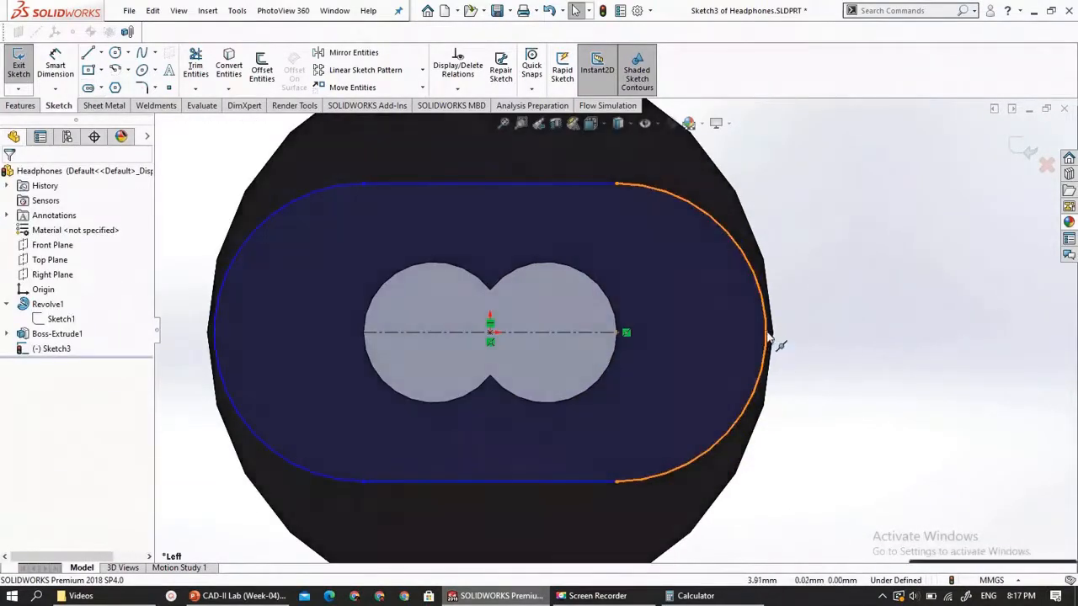
{"action": "left_click", "coordinate": [768, 337]}
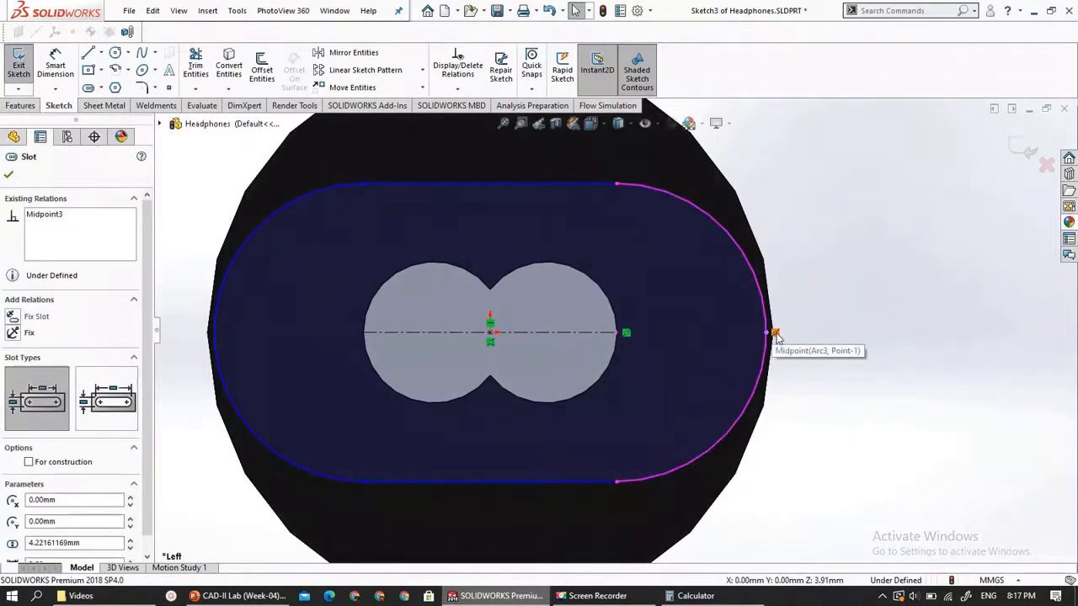
{"action": "scroll", "coordinate": [766, 342], "scroll_direction": "down", "scroll_amount": 5}
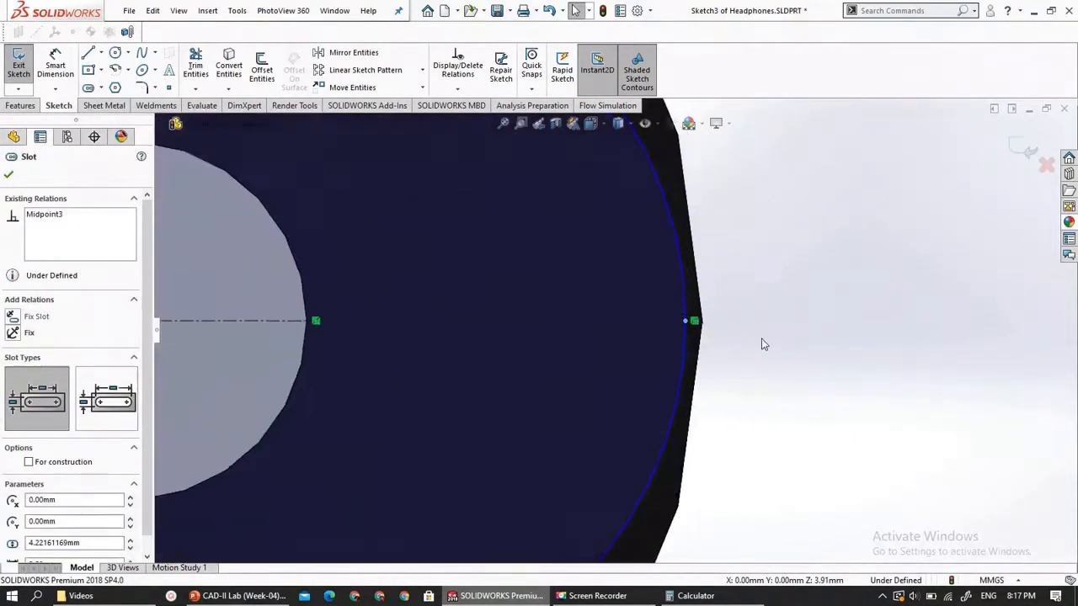
{"action": "left_click", "coordinate": [715, 337]}
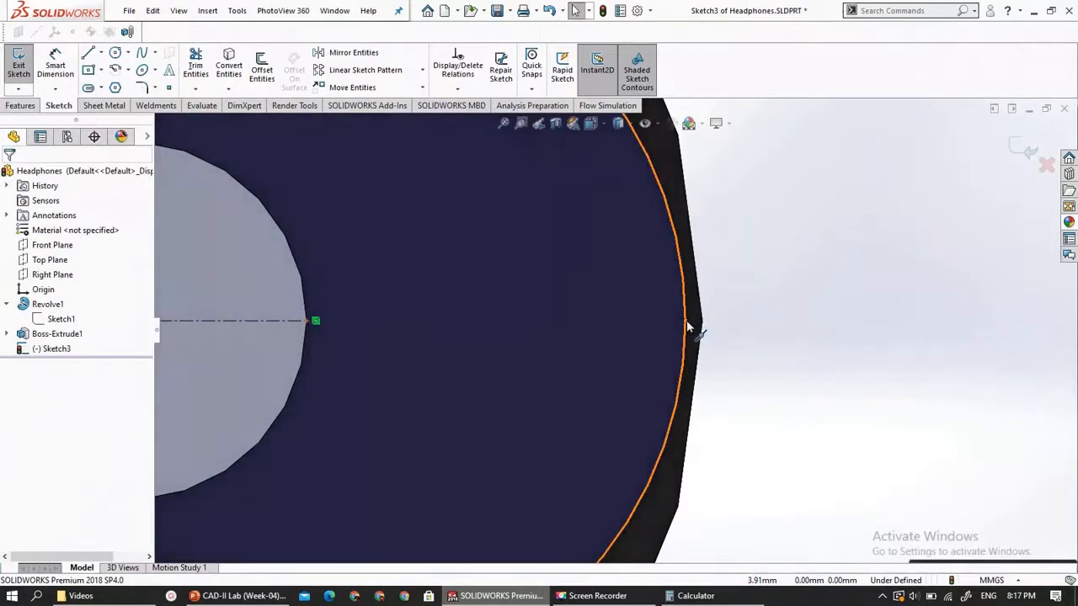
{"action": "left_click", "coordinate": [687, 327]}
{"action": "left_click", "coordinate": [704, 322], "text": "ctrl"}
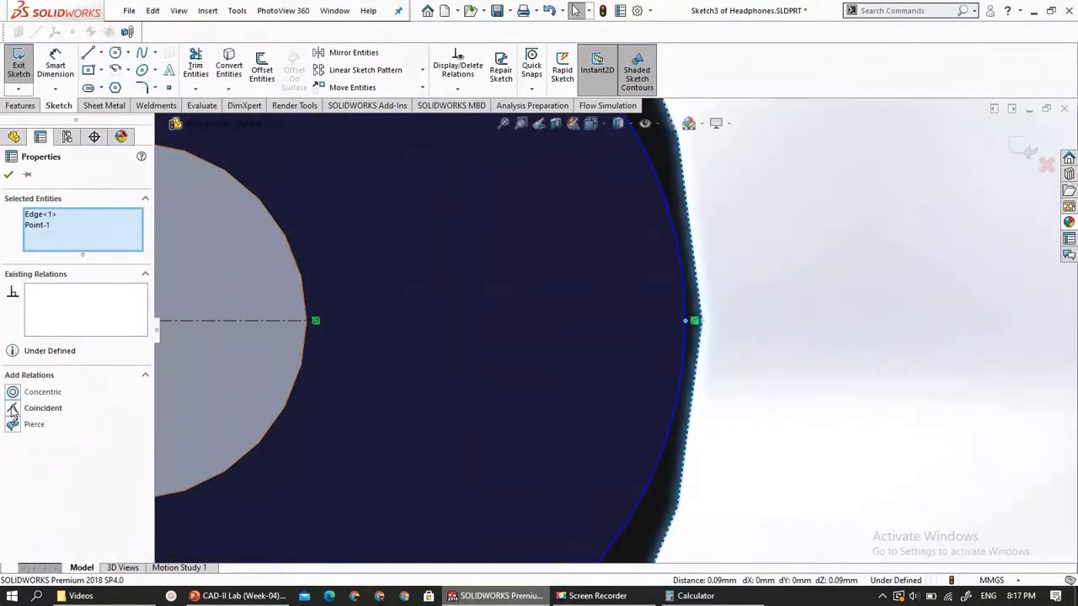
{"action": "left_click", "coordinate": [13, 408]}
Add a Coincident relation between the midpoint of the slot's left-hand arc and the jack body's circular edge
{"action": "scroll", "coordinate": [509, 363], "scroll_direction": "up", "scroll_amount": 5}
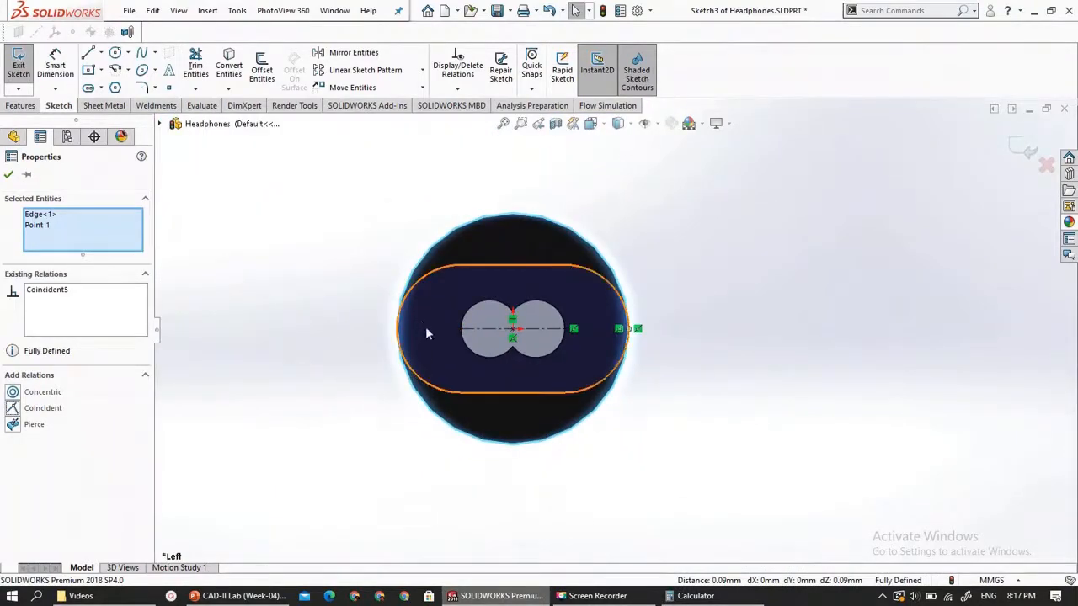
{"action": "scroll", "coordinate": [424, 333], "scroll_direction": "down", "scroll_amount": 4}
{"action": "scroll", "coordinate": [425, 335], "scroll_direction": "down", "scroll_amount": 3}
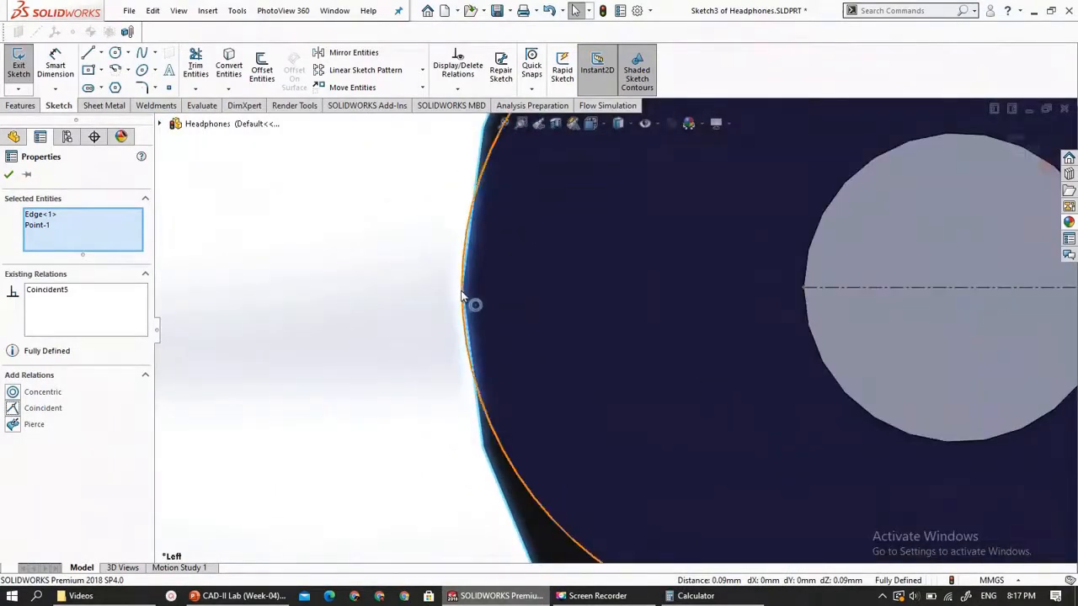
{"action": "key", "text": "ctrl+z"}
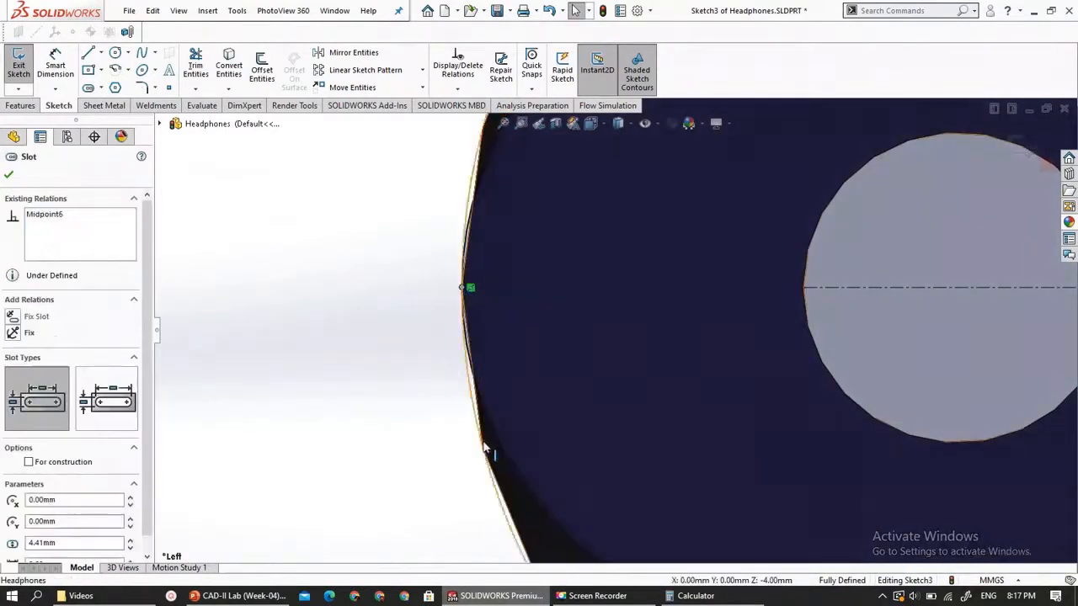
{"action": "left_click", "coordinate": [483, 443], "text": "ctrl"}
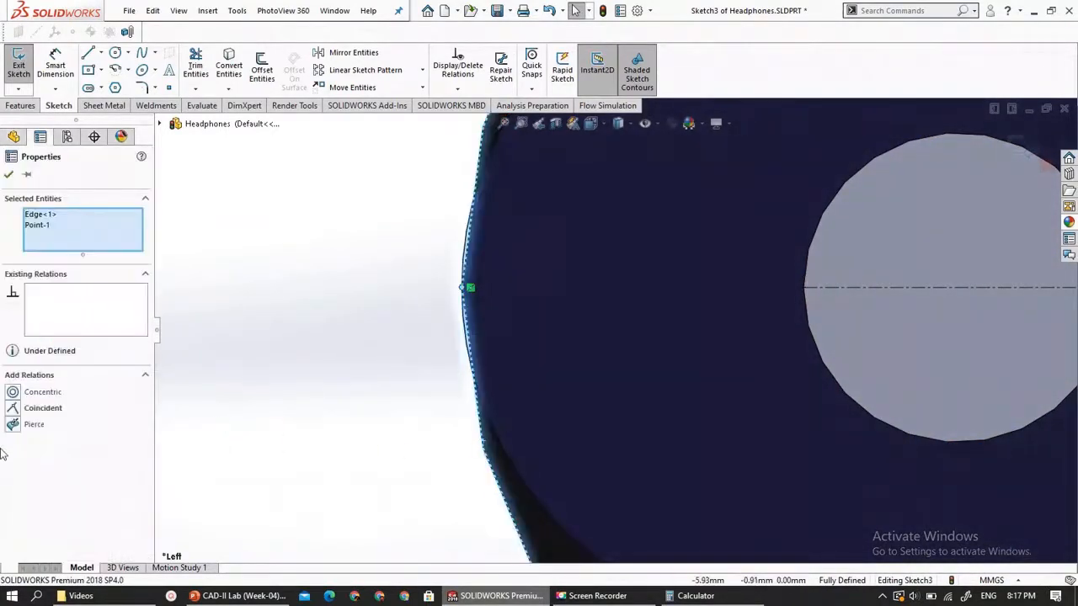
{"action": "left_click", "coordinate": [13, 393]}
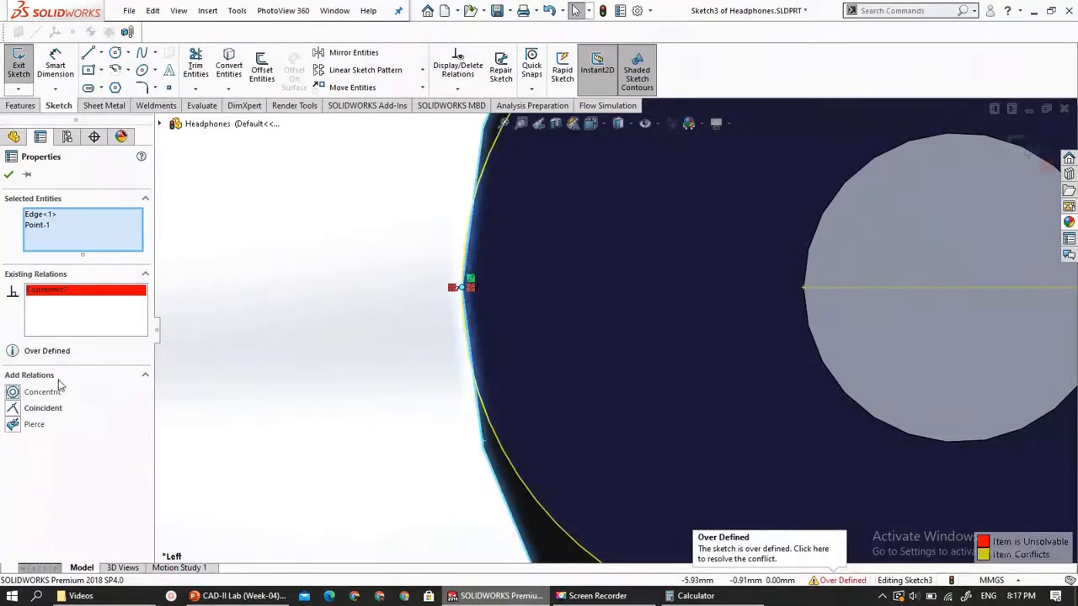
{"action": "right_click", "coordinate": [51, 297]}
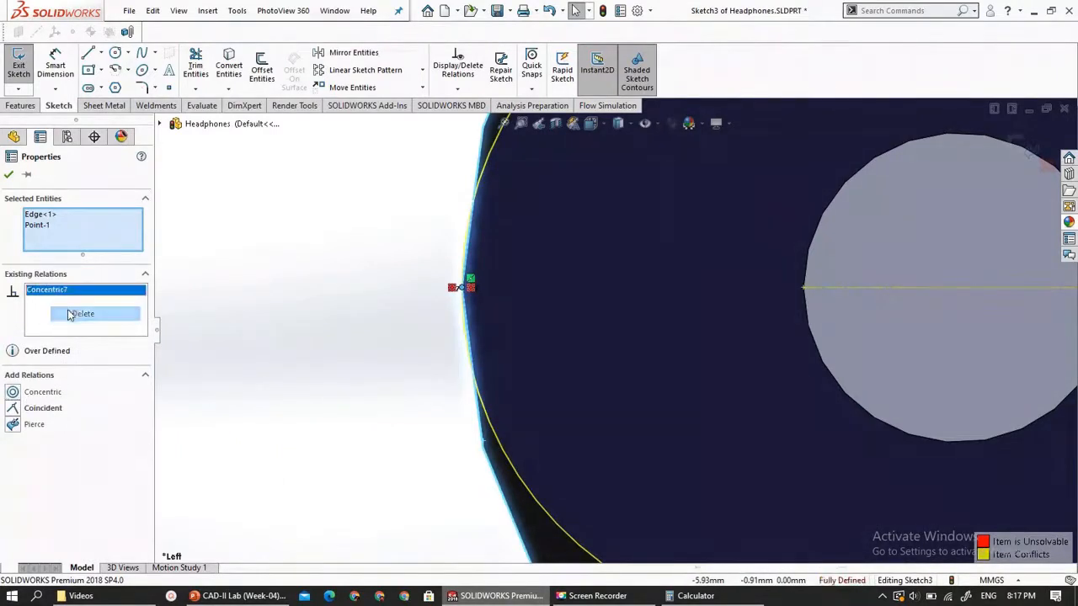
{"action": "left_click", "coordinate": [80, 311]}
{"action": "left_click", "coordinate": [14, 408]}
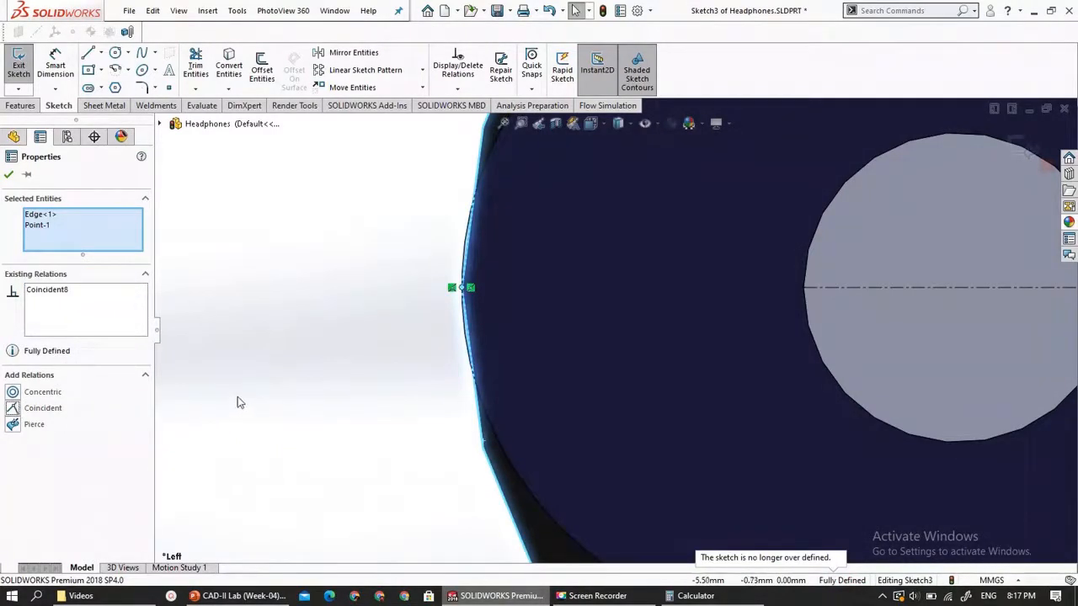
{"action": "scroll", "coordinate": [238, 403], "scroll_direction": "up", "scroll_amount": 10}
{"action": "left_click", "coordinate": [671, 442]}
Switch to PowerPoint to review the strain relief and strain relief cut slides, and return to SOLIDWORKS
{"action": "scroll", "coordinate": [703, 390], "scroll_direction": "down", "scroll_amount": 2}
{"action": "scroll", "coordinate": [701, 384], "scroll_direction": "up", "scroll_amount": 1}
{"action": "middle_click_drag", "start_coordinate": [698, 365], "coordinate": [683, 384]}
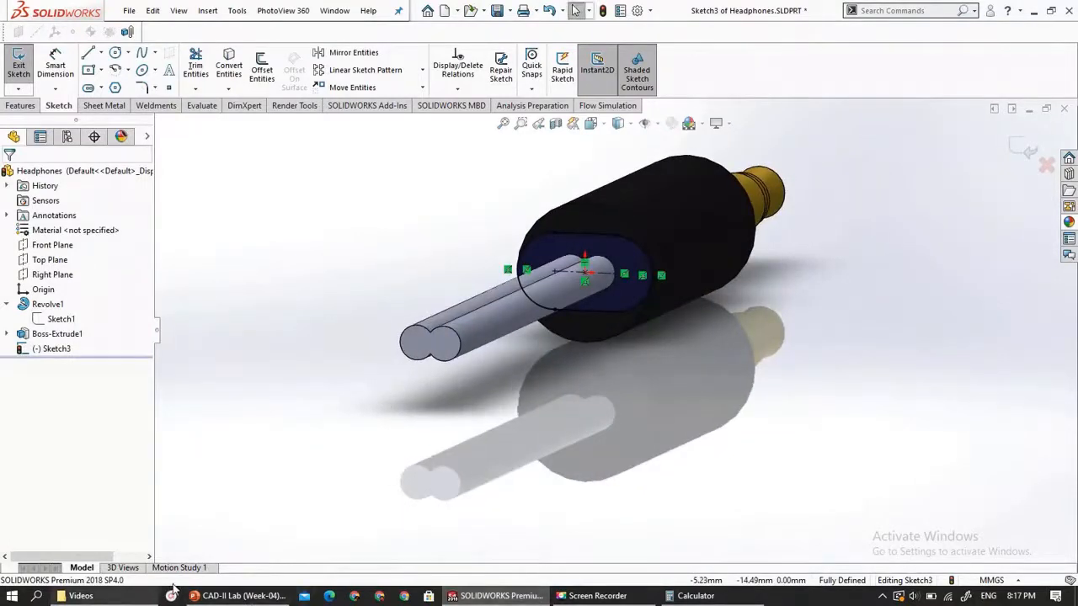
{"action": "left_click", "coordinate": [199, 596]}
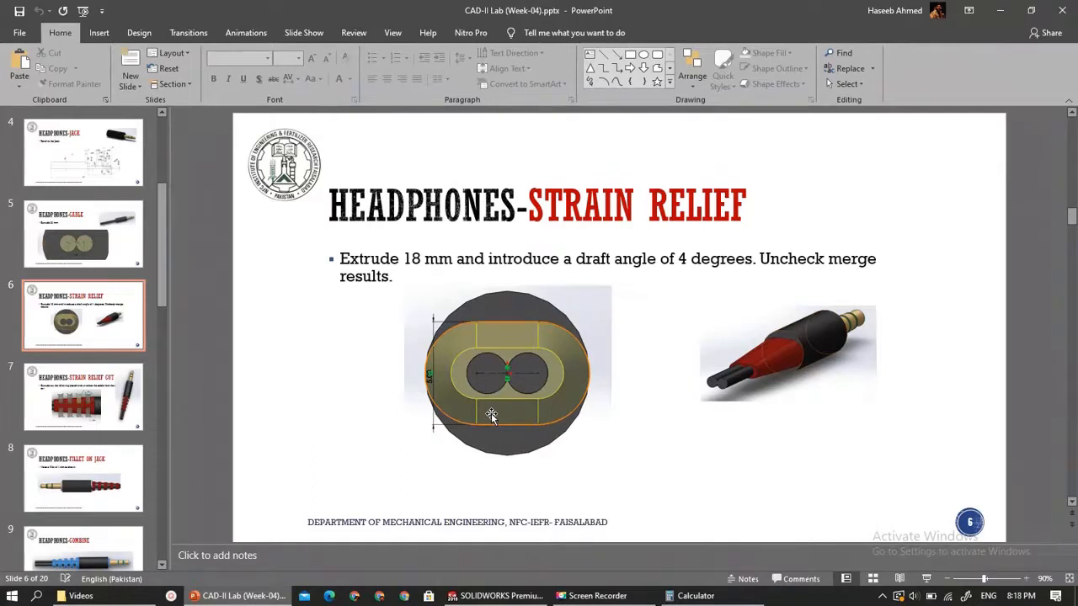
{"action": "scroll", "coordinate": [491, 416], "scroll_direction": "down", "scroll_amount": 3}
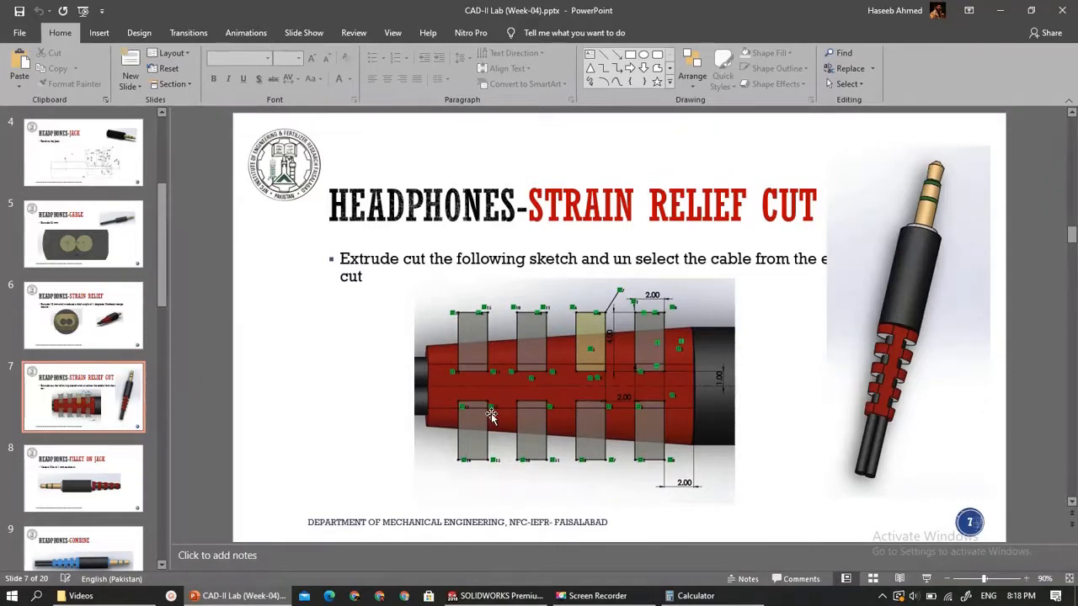
{"action": "left_click", "coordinate": [241, 597]}
Recheck the strain relief slide in PowerPoint for its extrusion depth, draft angle and merge setting, and return to SOLIDWORKS
{"action": "middle_click_drag", "start_coordinate": [561, 315], "coordinate": [548, 292]}
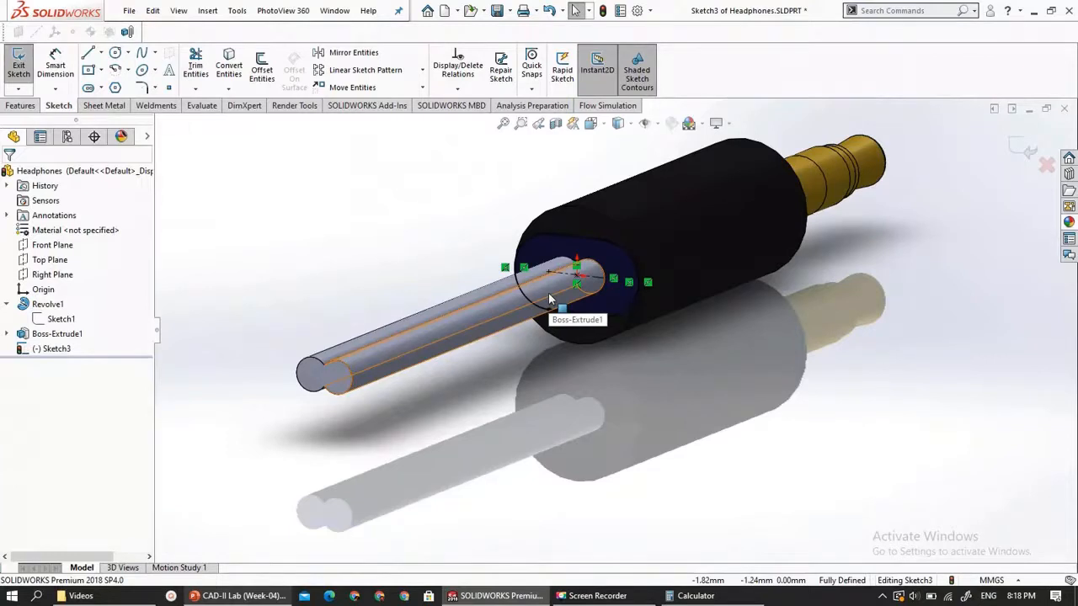
{"action": "middle_click_drag", "start_coordinate": [548, 294], "coordinate": [579, 278]}
{"action": "scroll", "coordinate": [577, 278], "scroll_direction": "down", "scroll_amount": 2}
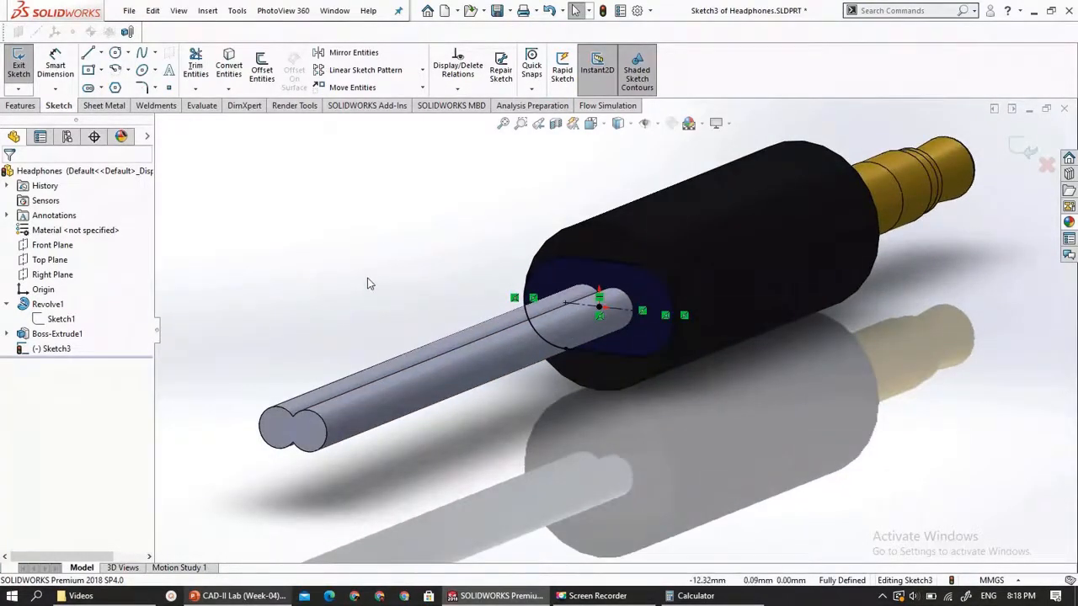
{"action": "scroll", "coordinate": [401, 280], "scroll_direction": "up", "scroll_amount": 1}
{"action": "middle_click_drag", "start_coordinate": [402, 281], "coordinate": [381, 282]}
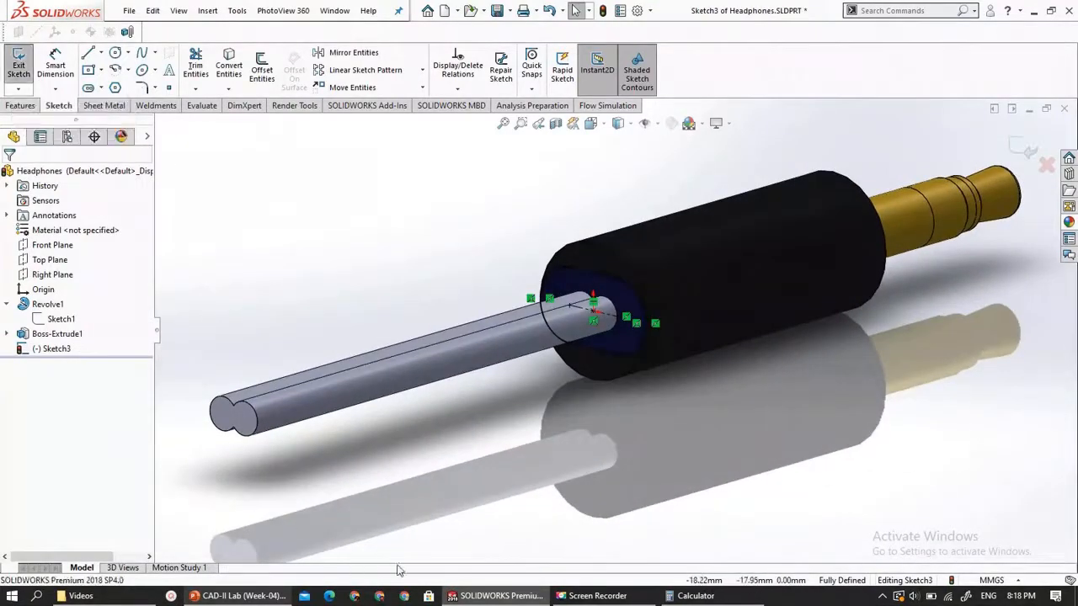
{"action": "left_click", "coordinate": [251, 596]}
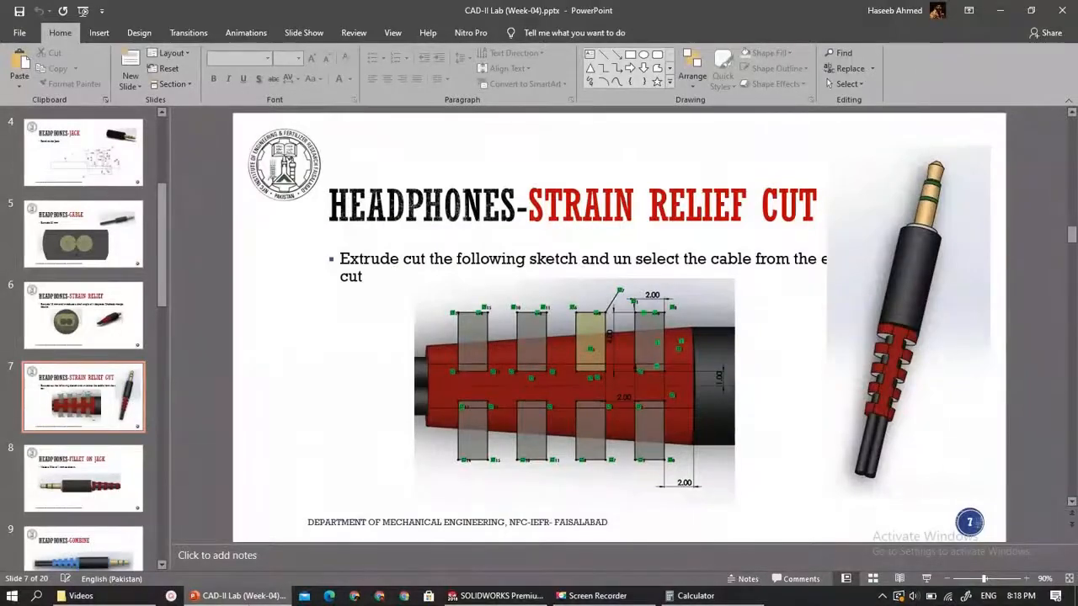
{"action": "scroll", "coordinate": [247, 441], "scroll_direction": "up", "scroll_amount": 2}
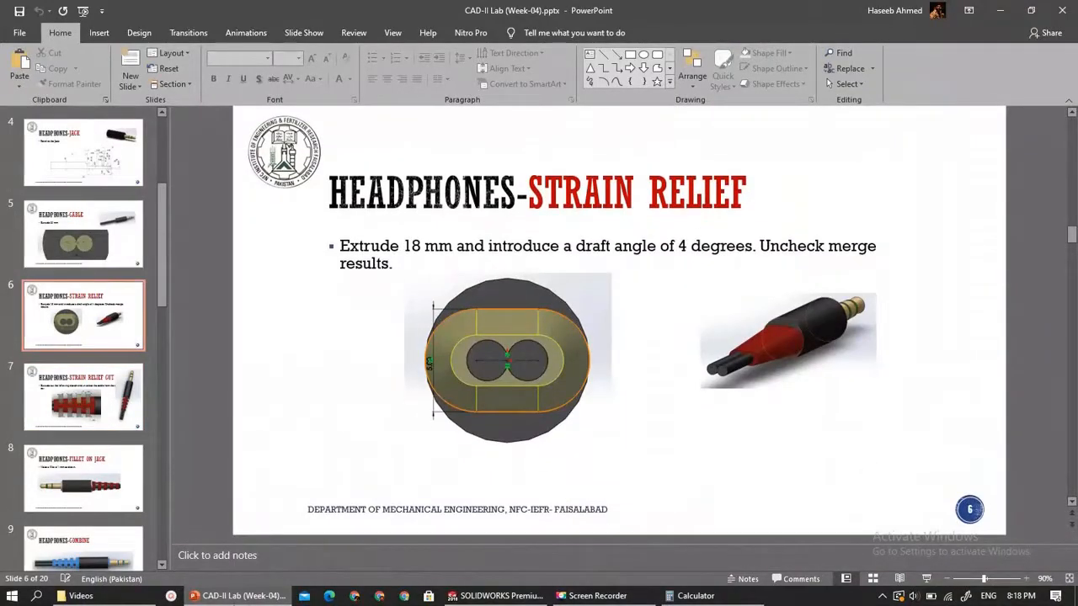
{"action": "left_click", "coordinate": [237, 596]}
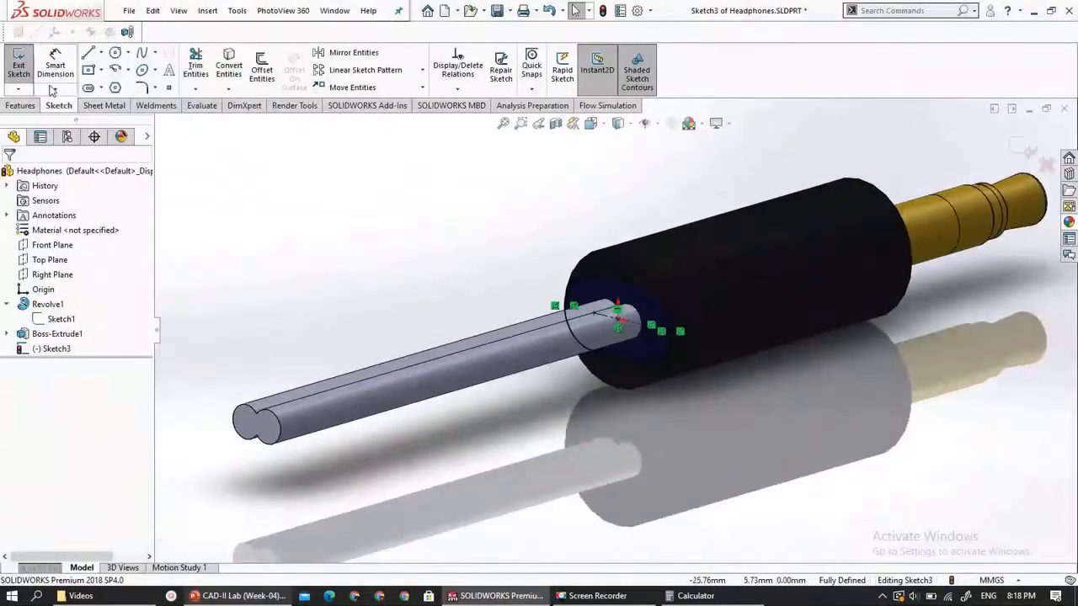
Extrude the strain relief slot sketch 18 mm along the cable with a 4° inward draft and Merge result on
{"action": "left_click", "coordinate": [15, 71]}
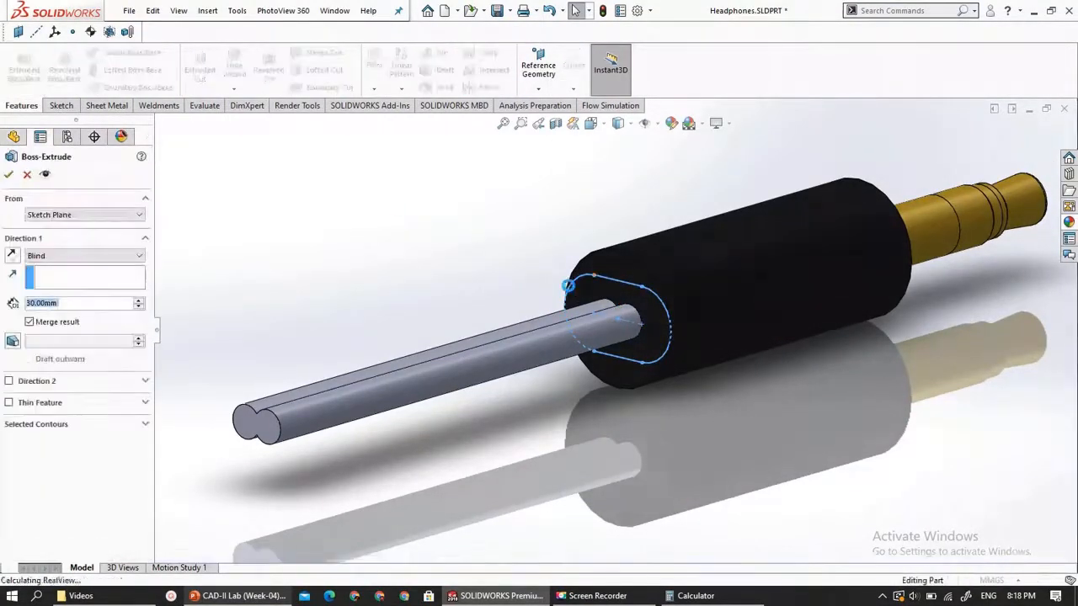
{"action": "type", "text": "18"}
{"action": "key", "text": "Return"}
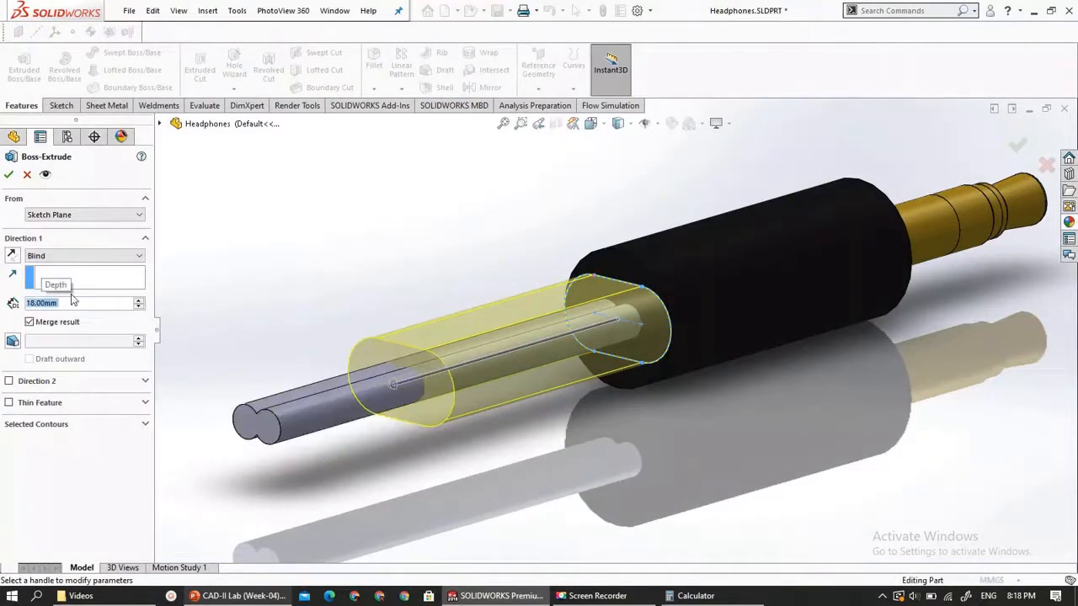
{"action": "left_click", "coordinate": [13, 341]}
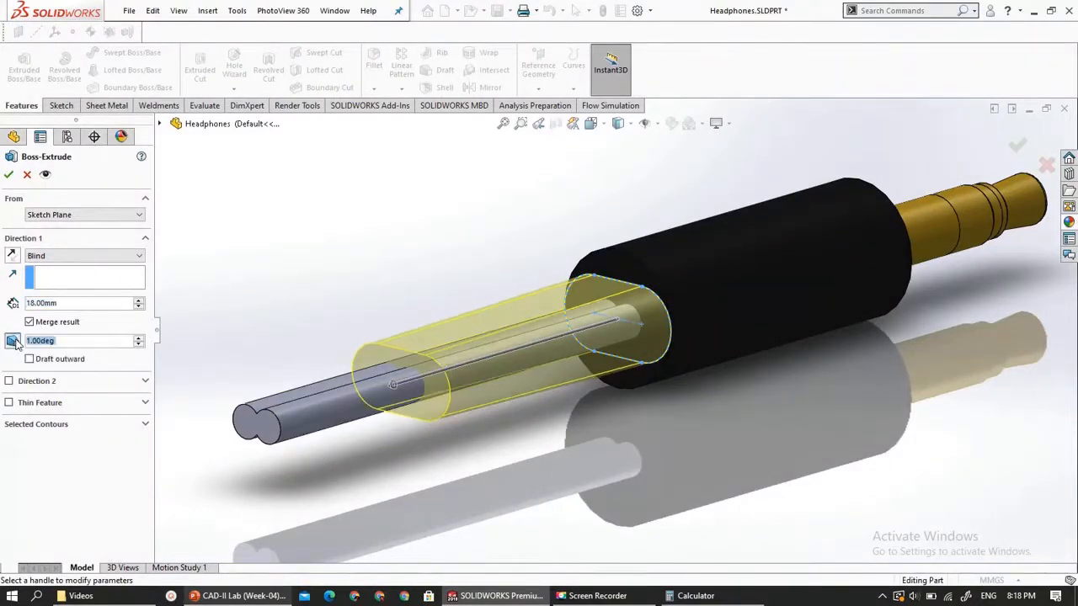
{"action": "left_click", "coordinate": [139, 339]}
{"action": "left_click", "coordinate": [138, 339]}
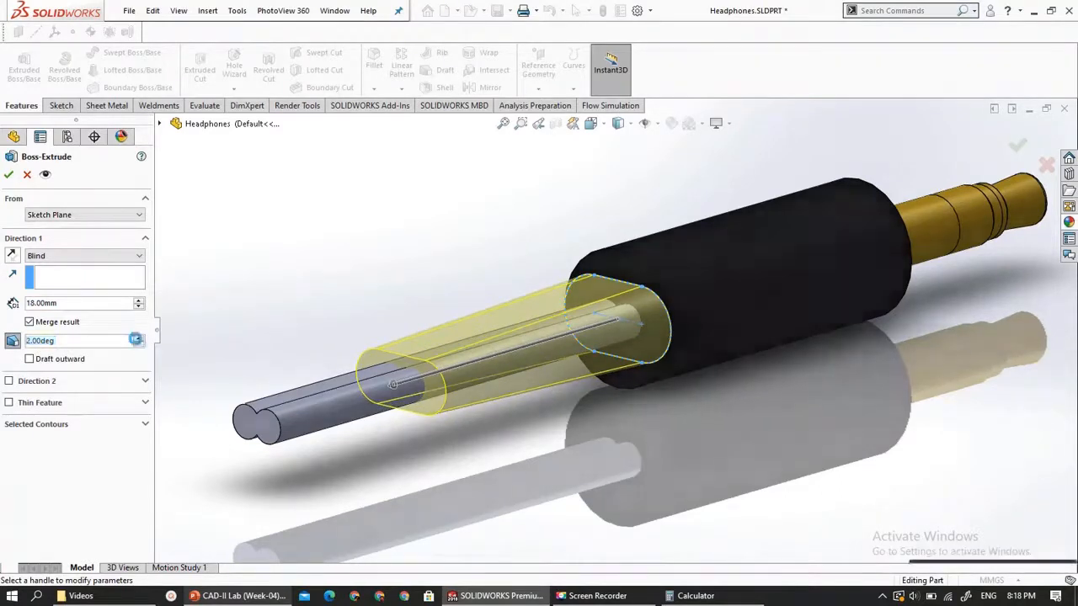
{"action": "left_click", "coordinate": [138, 339]}
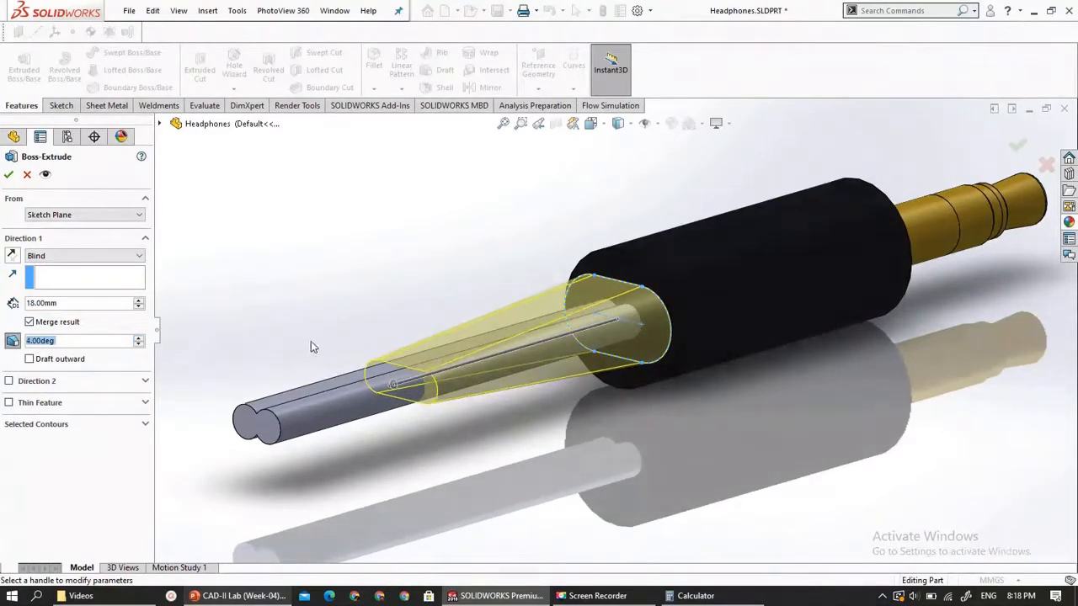
{"action": "left_click", "coordinate": [8, 175]}
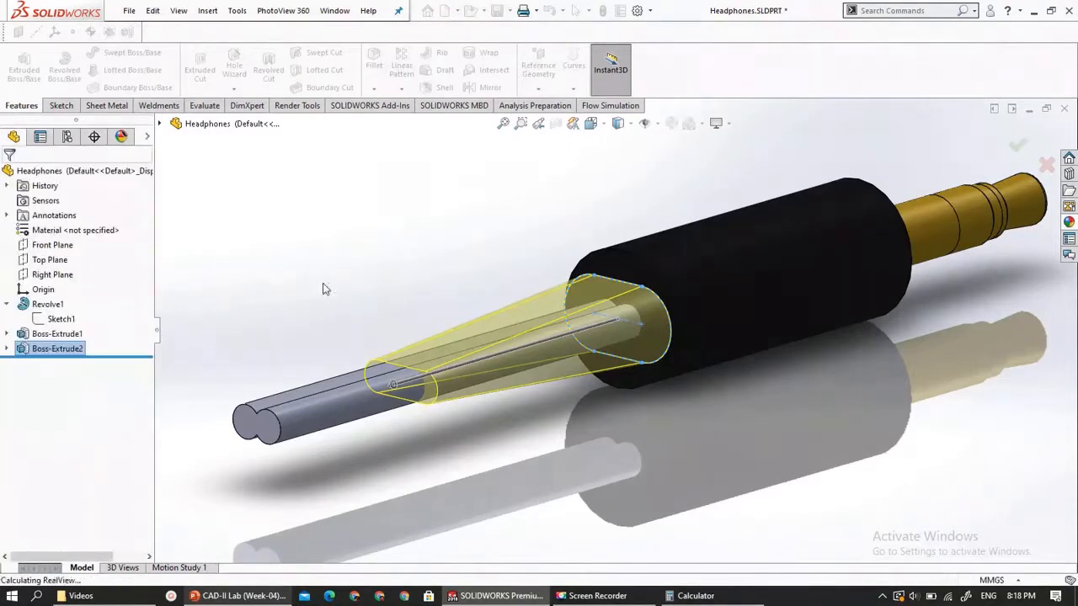
{"action": "scroll", "coordinate": [460, 389], "scroll_direction": "down", "scroll_amount": 3}
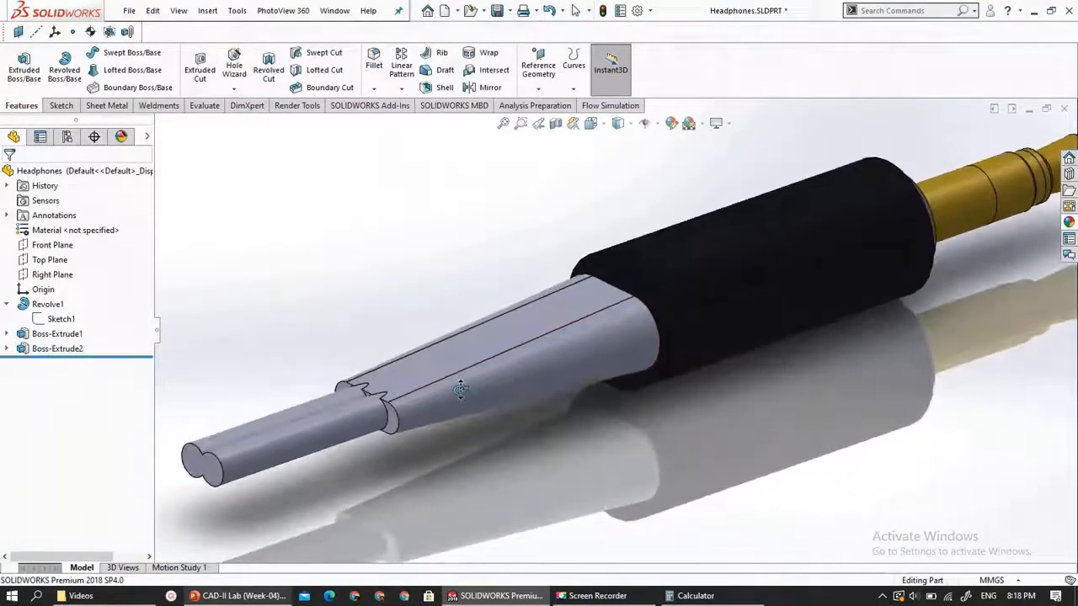
{"action": "left_click", "coordinate": [45, 349]}
{"action": "right_click", "coordinate": [45, 357]}
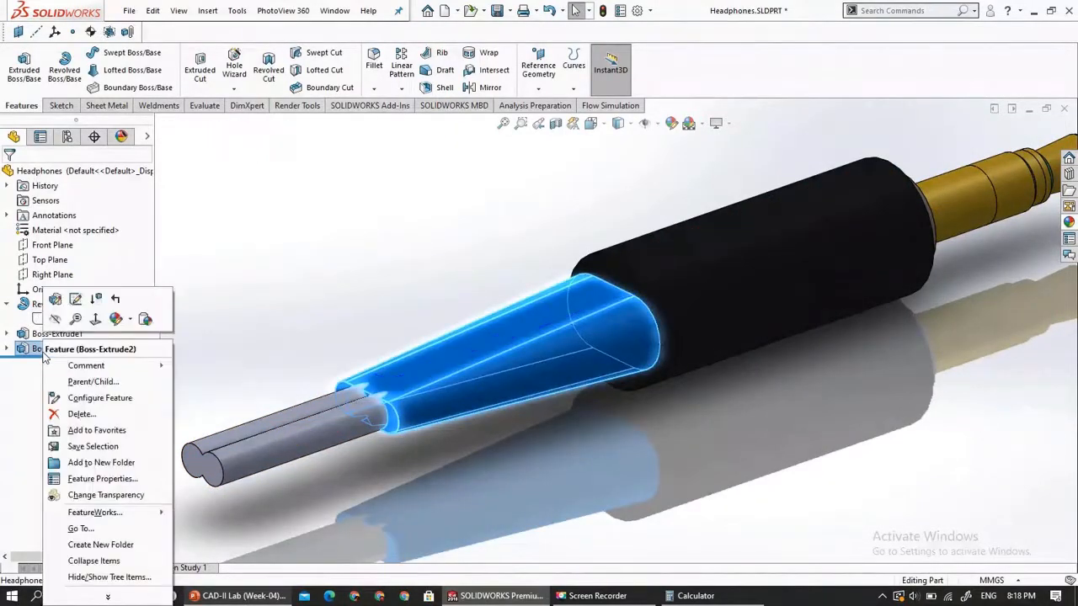
{"action": "left_click", "coordinate": [56, 301]}
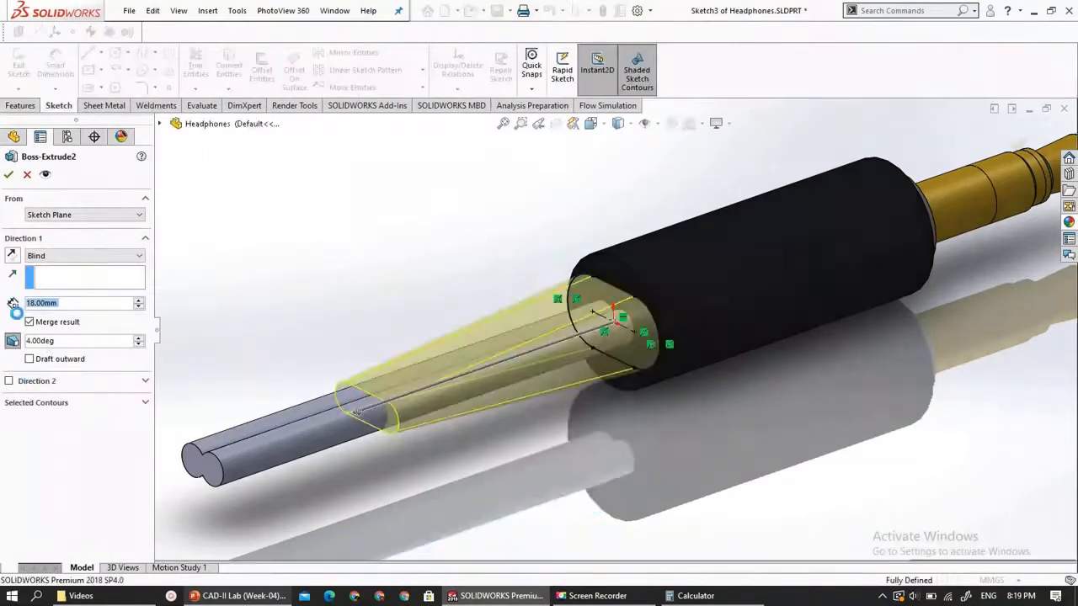
{"action": "left_click", "coordinate": [139, 405]}
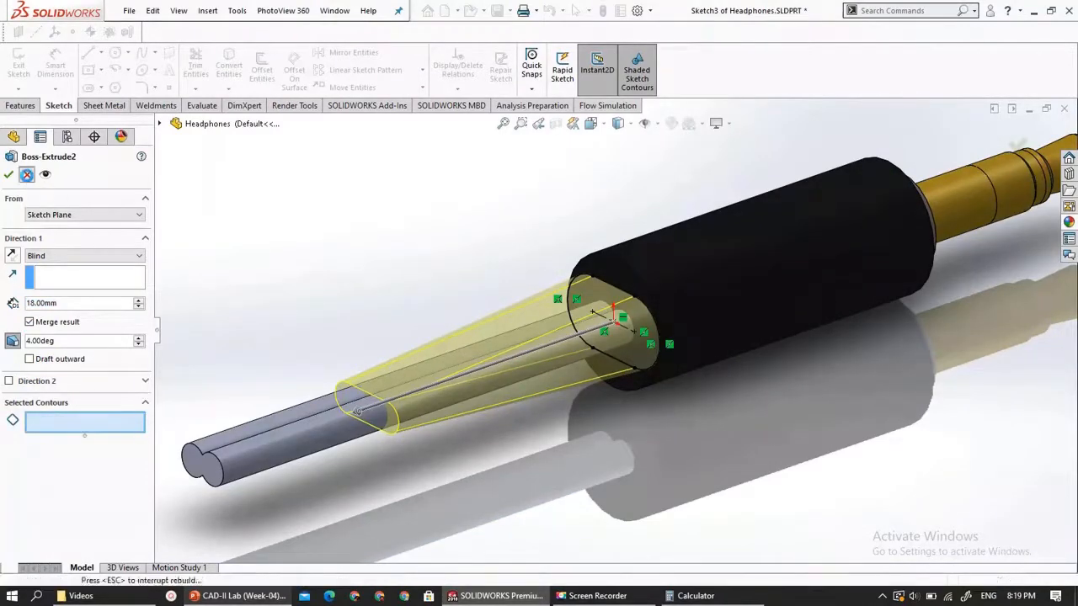
{"action": "key", "text": "Return"}
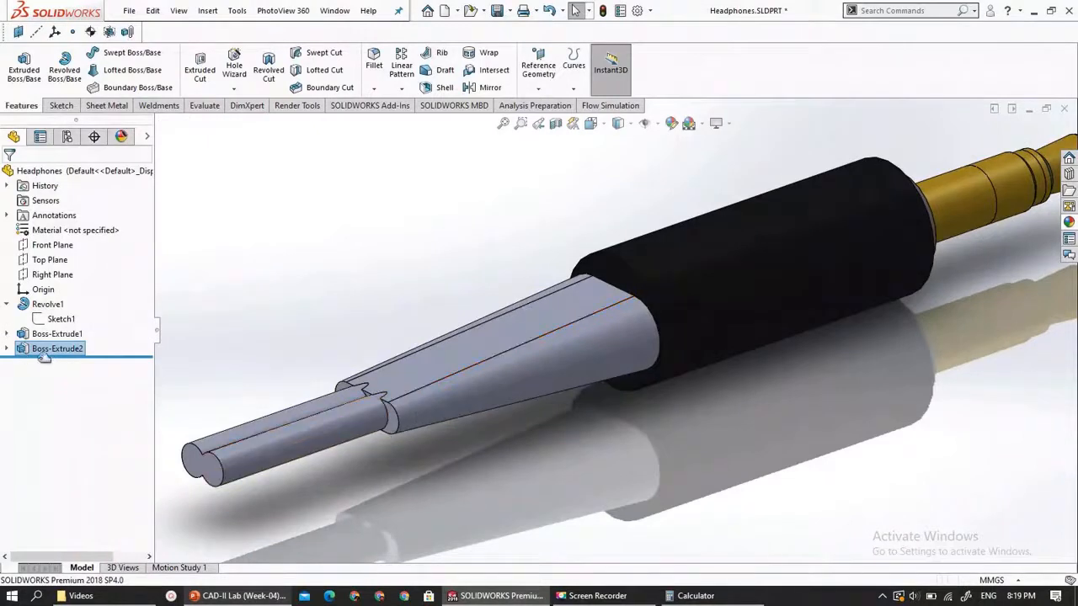
Delete the merged strain relief extrusion while keeping its slot sketch
{"action": "right_click", "coordinate": [49, 348]}
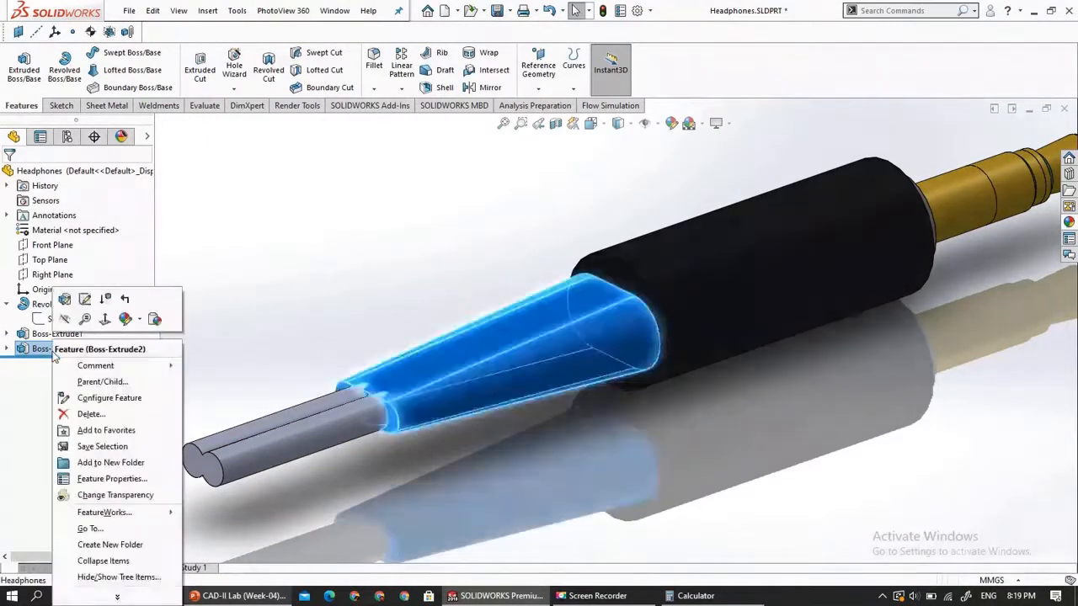
{"action": "left_click", "coordinate": [88, 415]}
{"action": "left_click", "coordinate": [622, 231]}
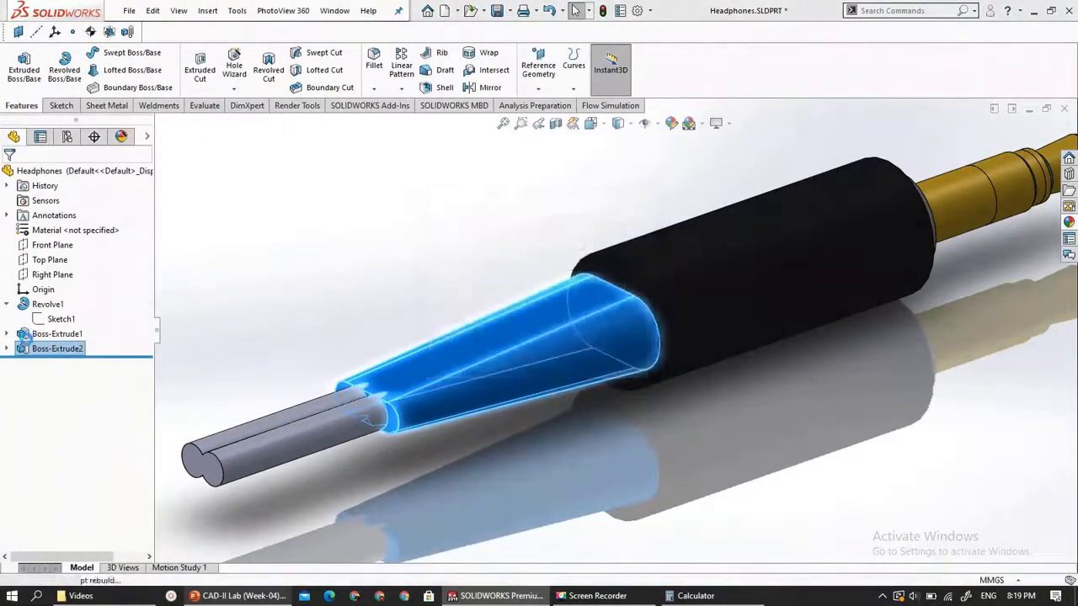
Extrude the slot contour on the jack's end face 18 mm with a 4° inward draft and Merge result off
{"action": "left_click", "coordinate": [36, 67]}
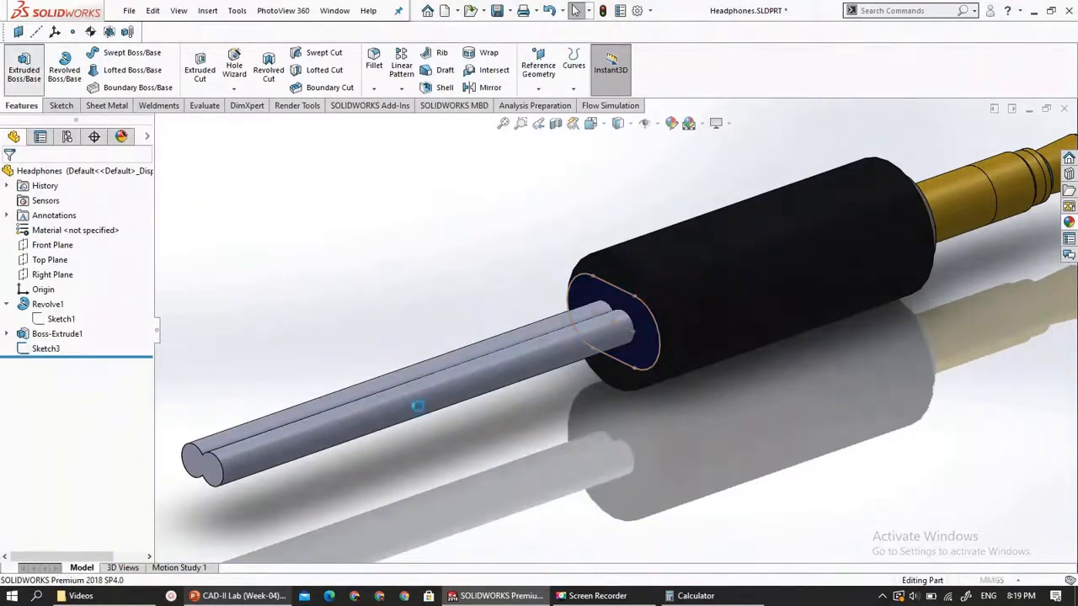
{"action": "left_click", "coordinate": [628, 292]}
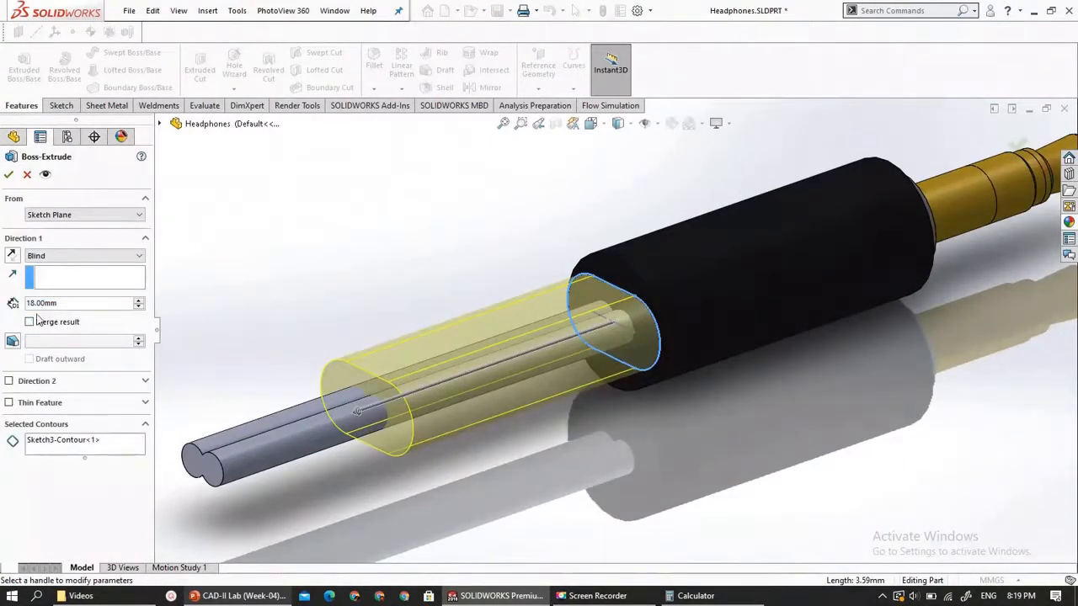
{"action": "left_click", "coordinate": [13, 341]}
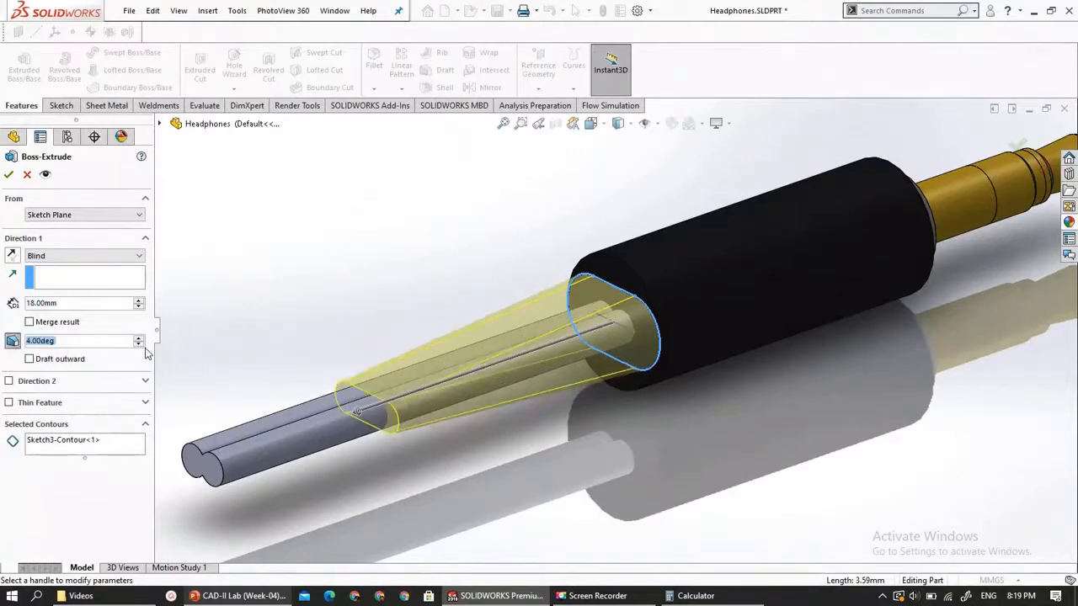
{"action": "left_click", "coordinate": [8, 175]}
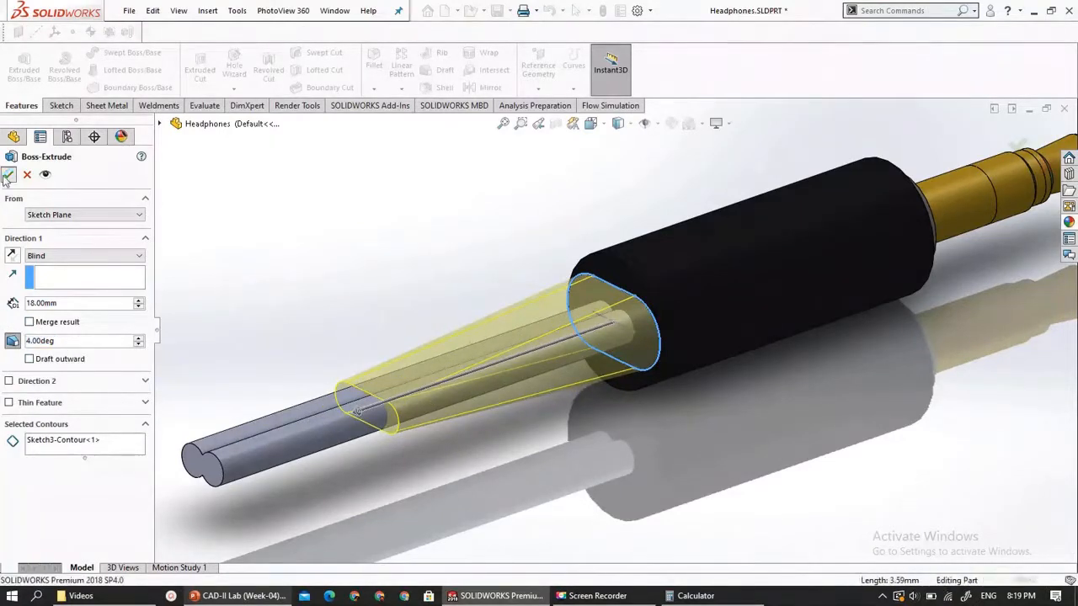
{"action": "left_click", "coordinate": [337, 341]}
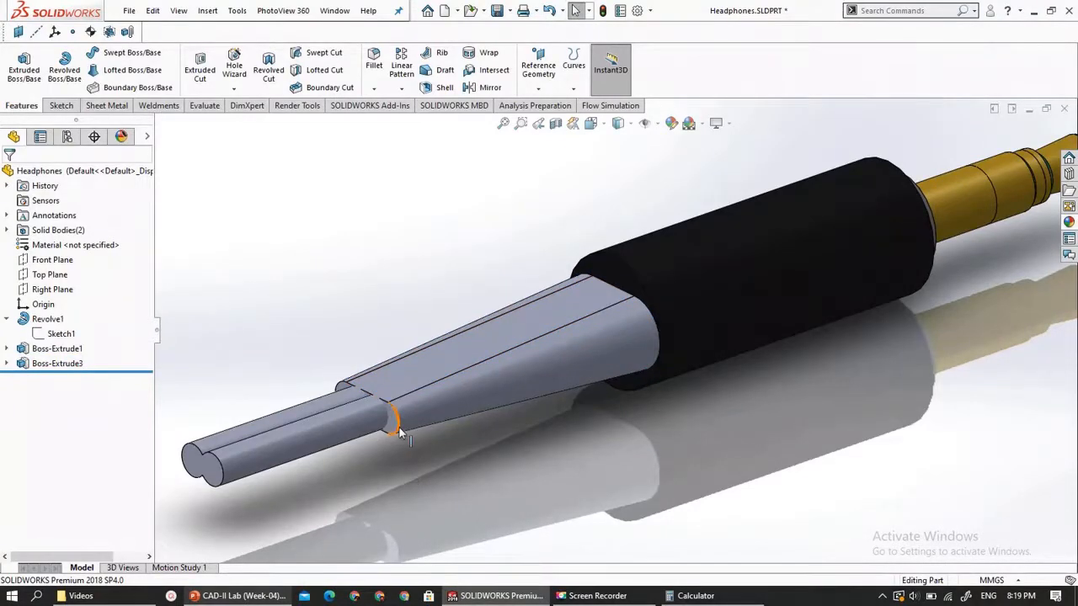
Examine the narrow end of the strain relief where the twin cable emerges from its top face
{"action": "scroll", "coordinate": [396, 423], "scroll_direction": "down", "scroll_amount": 5}
{"action": "scroll", "coordinate": [425, 377], "scroll_direction": "up", "scroll_amount": 3}
{"action": "scroll", "coordinate": [405, 386], "scroll_direction": "down", "scroll_amount": 8}
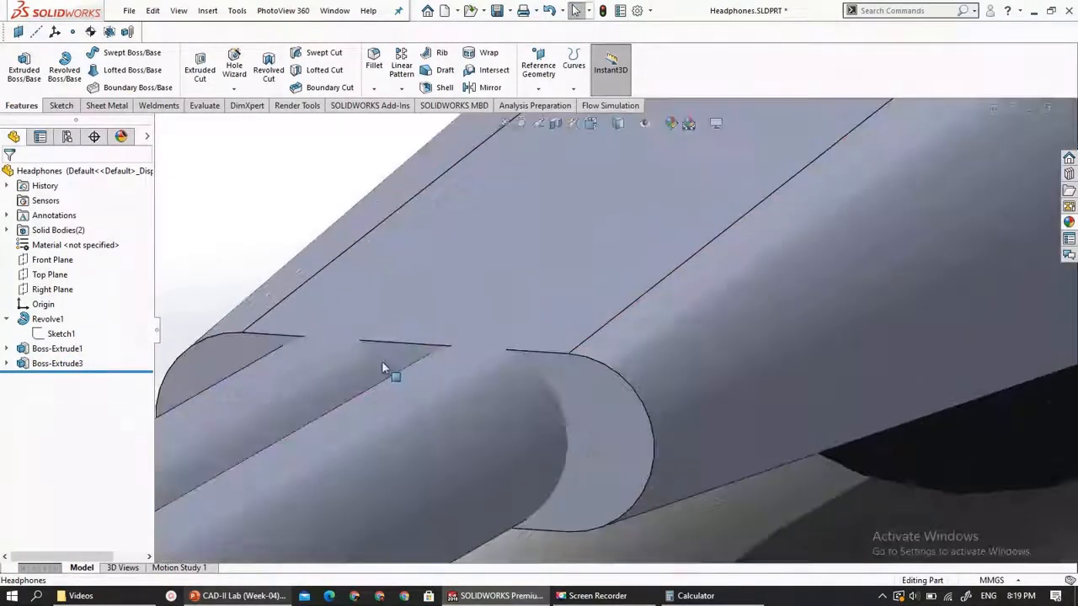
{"action": "scroll", "coordinate": [405, 387], "scroll_direction": "up", "scroll_amount": 5}
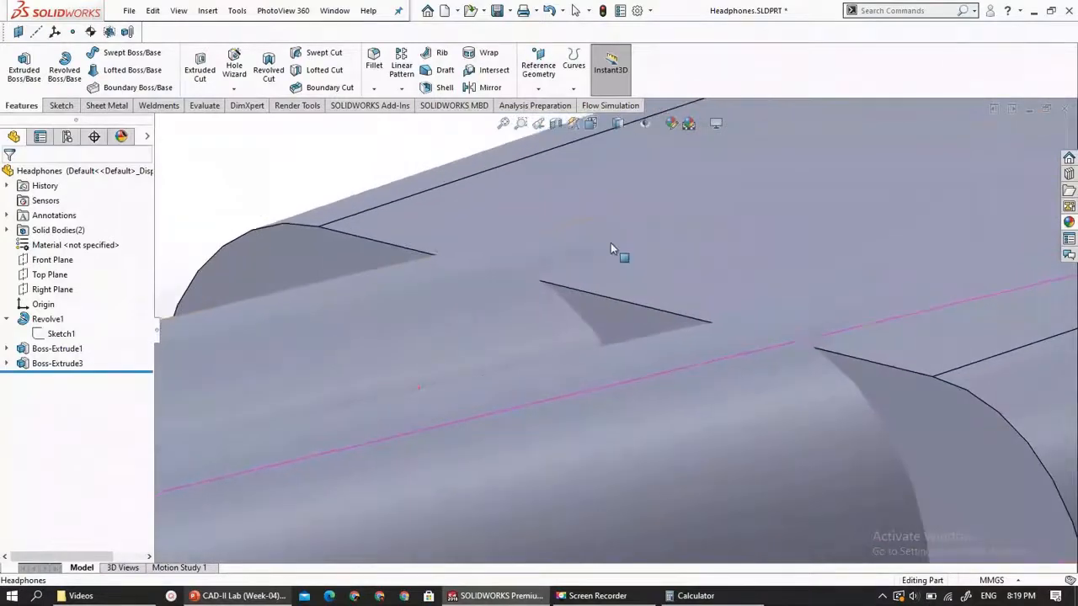
{"action": "scroll", "coordinate": [542, 280], "scroll_direction": "down", "scroll_amount": 3}
{"action": "scroll", "coordinate": [590, 351], "scroll_direction": "up", "scroll_amount": 10}
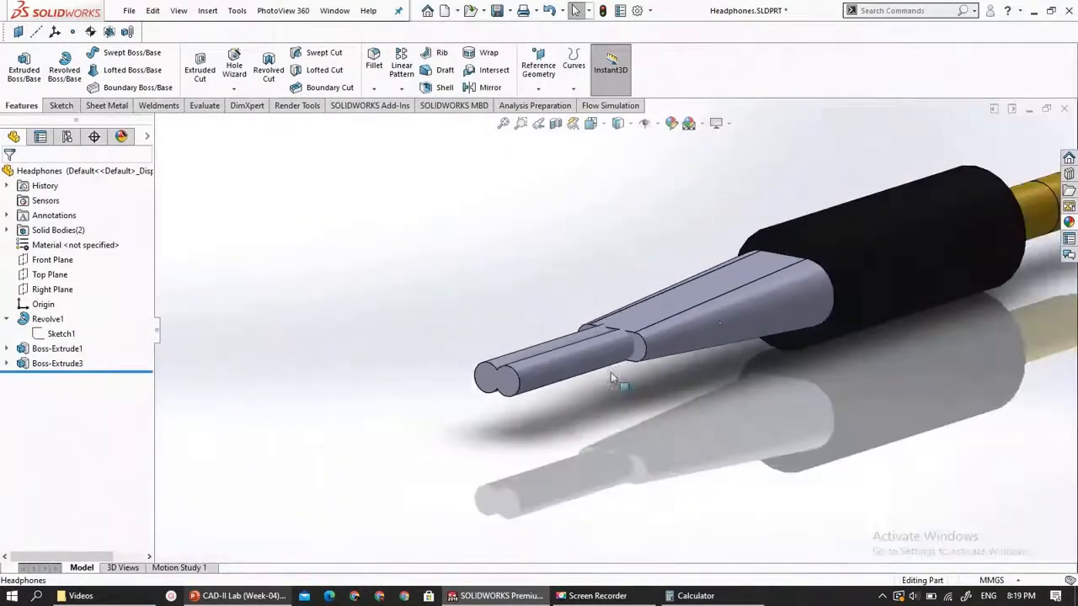
{"action": "scroll", "coordinate": [718, 315], "scroll_direction": "down", "scroll_amount": 4}
{"action": "scroll", "coordinate": [715, 304], "scroll_direction": "up", "scroll_amount": 2}
{"action": "mouse_move", "coordinate": [715, 304]}
{"action": "middle_mouse_down"}
{"action": "mouse_move", "coordinate": [741, 294]}
{"action": "mouse_move", "coordinate": [738, 277]}
{"action": "mouse_move", "coordinate": [714, 304]}
{"action": "middle_mouse_up"}
Edit the strain relief extrusion and set its draft angle to 3.5°
{"action": "left_click", "coordinate": [59, 363]}
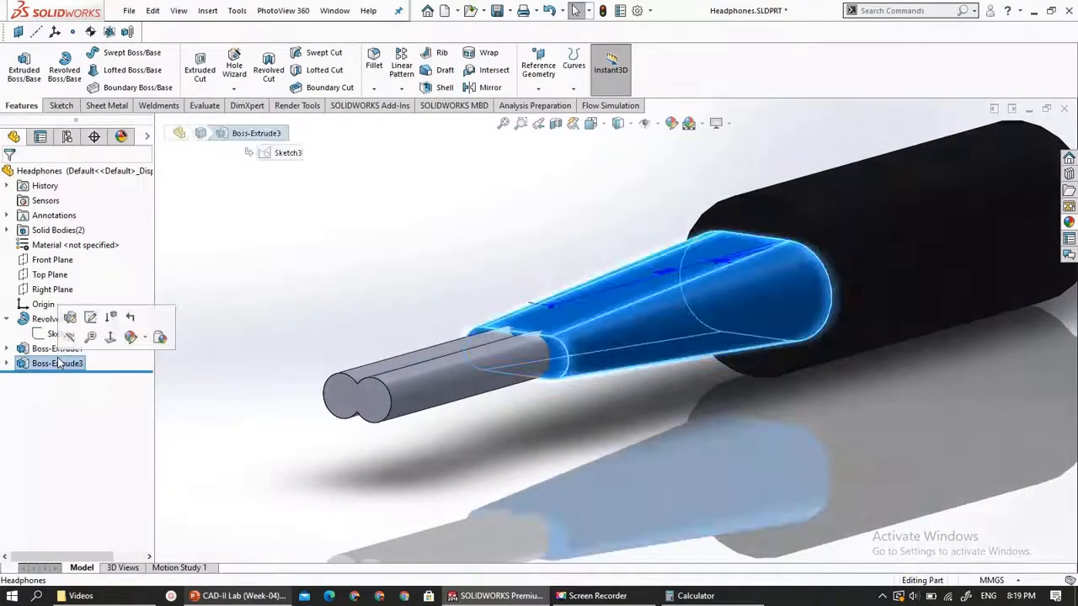
{"action": "right_click", "coordinate": [61, 364]}
{"action": "left_click", "coordinate": [70, 298]}
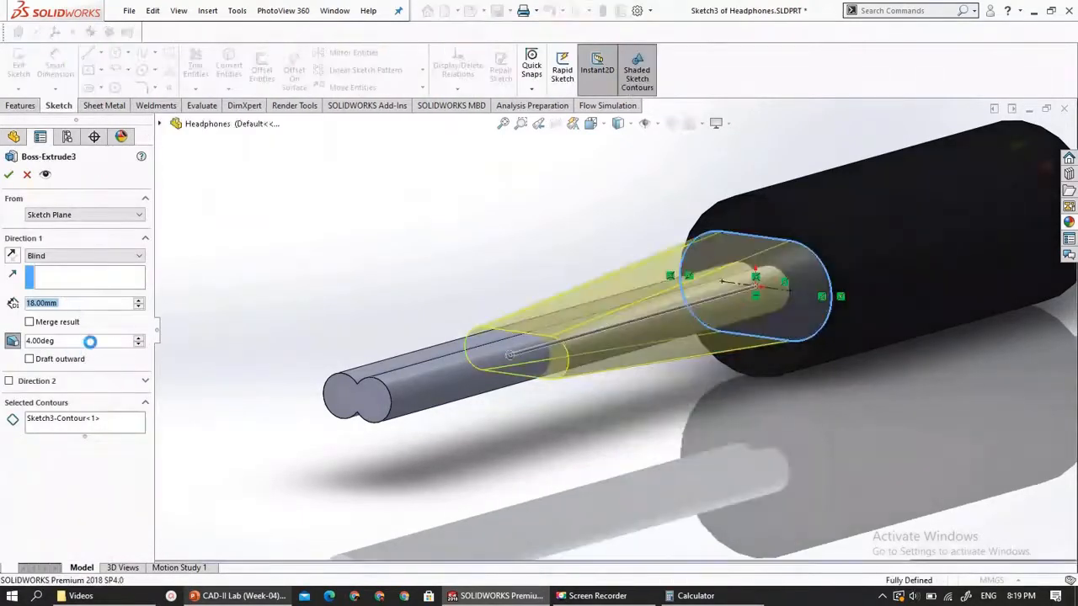
{"action": "left_click", "coordinate": [90, 341]}
{"action": "type", "text": "3.5"}
{"action": "key", "text": "Return"}
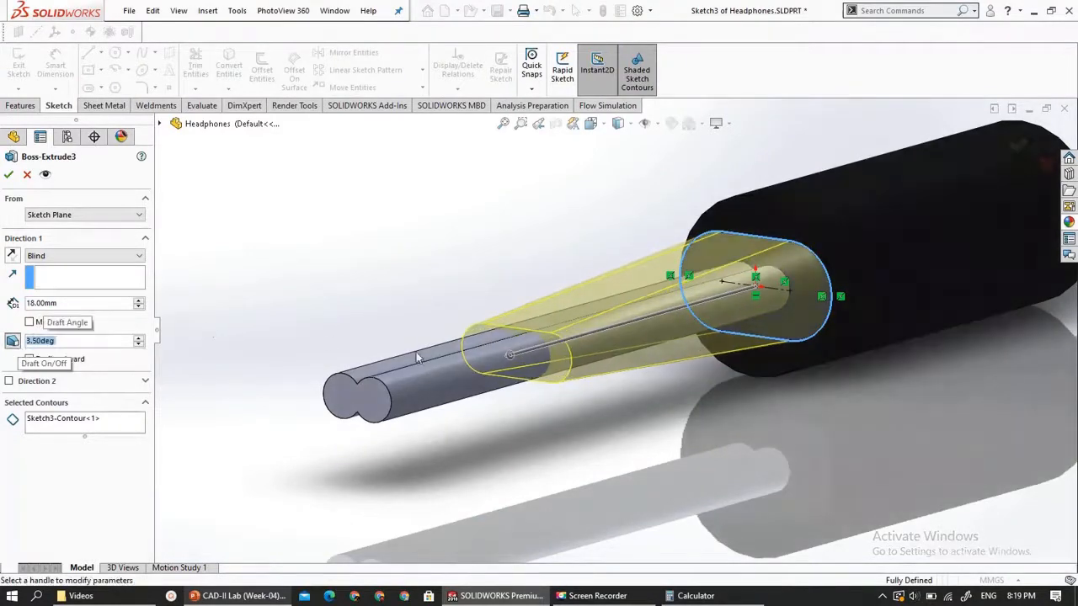
{"action": "scroll", "coordinate": [329, 342], "scroll_direction": "down", "scroll_amount": 8}
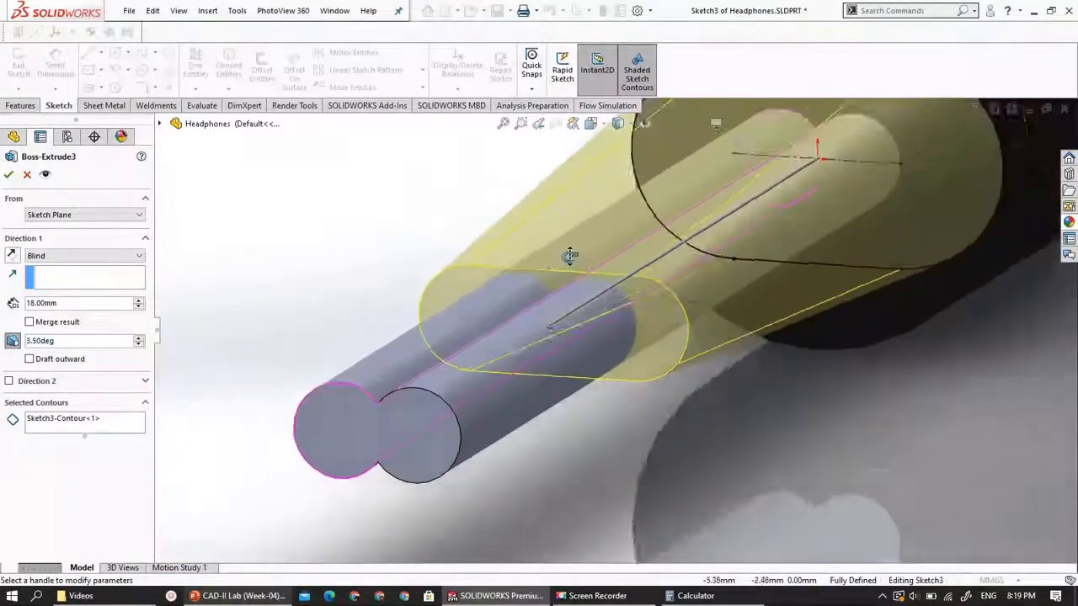
{"action": "mouse_move", "coordinate": [570, 256]}
{"action": "middle_mouse_down"}
{"action": "mouse_move", "coordinate": [578, 227]}
{"action": "mouse_move", "coordinate": [556, 250]}
{"action": "middle_mouse_up"}
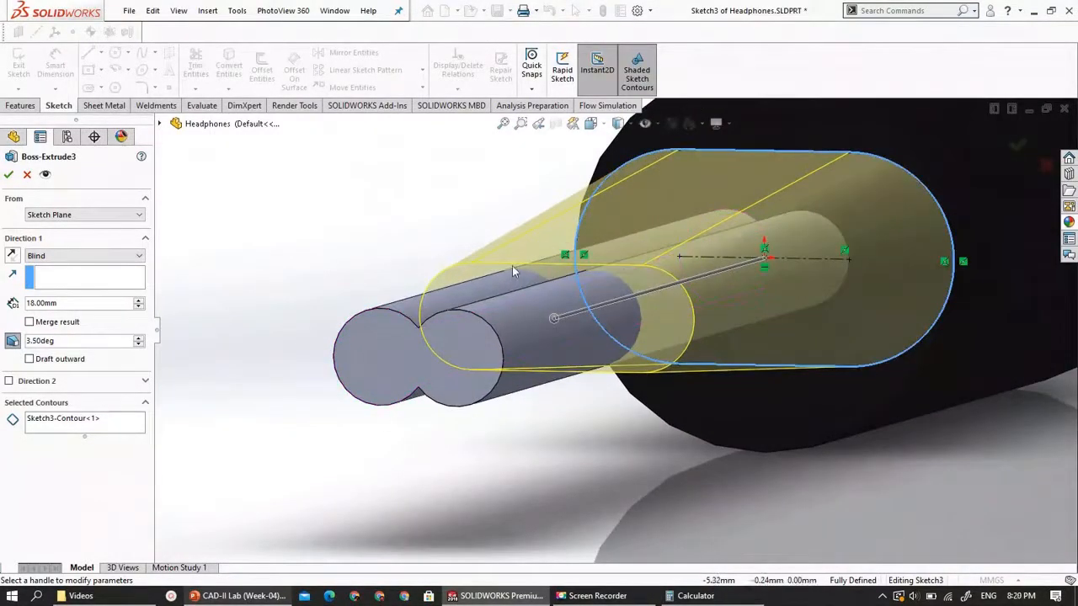
{"action": "left_click", "coordinate": [8, 174]}
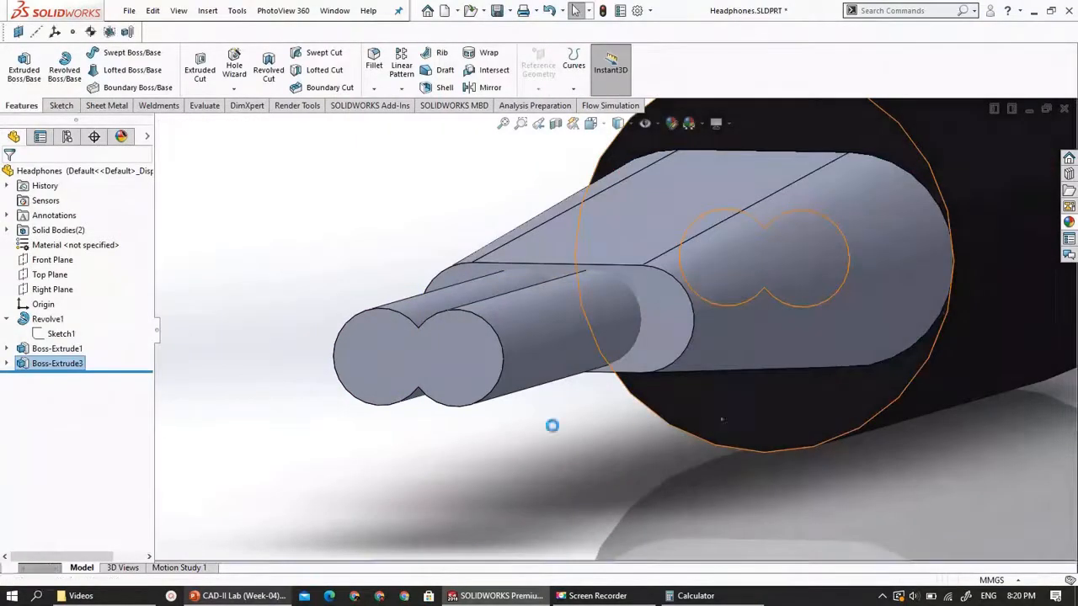
Apply the green low gloss plastic appearance to the whole twin cable extrusion
{"action": "scroll", "coordinate": [517, 450], "scroll_direction": "up", "scroll_amount": 6}
{"action": "left_click", "coordinate": [638, 405]}
{"action": "middle_click_drag", "start_coordinate": [672, 404], "coordinate": [627, 431]}
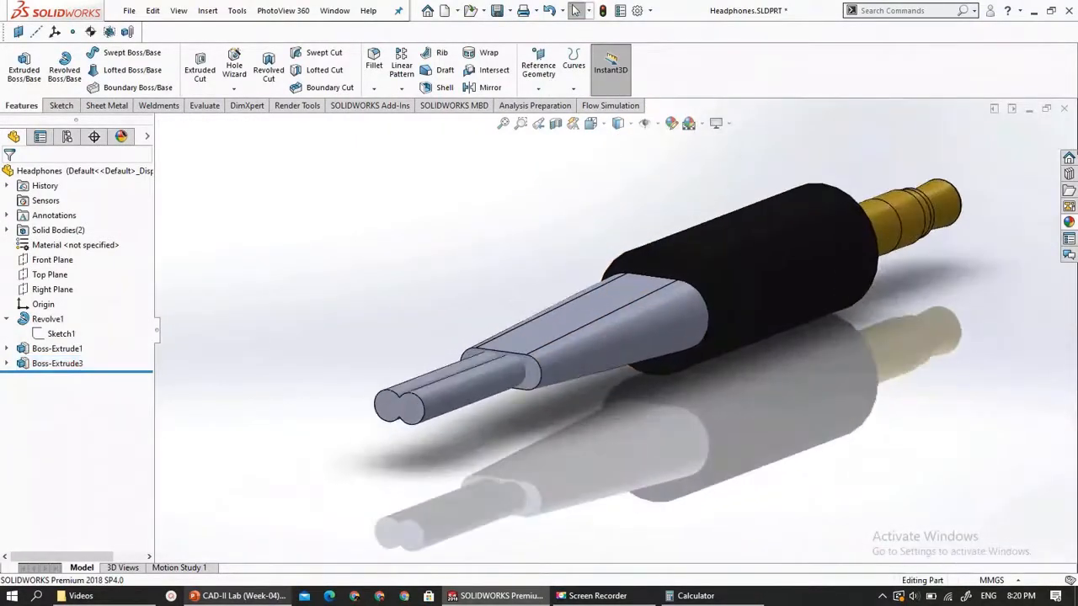
{"action": "left_click", "coordinate": [1069, 223]}
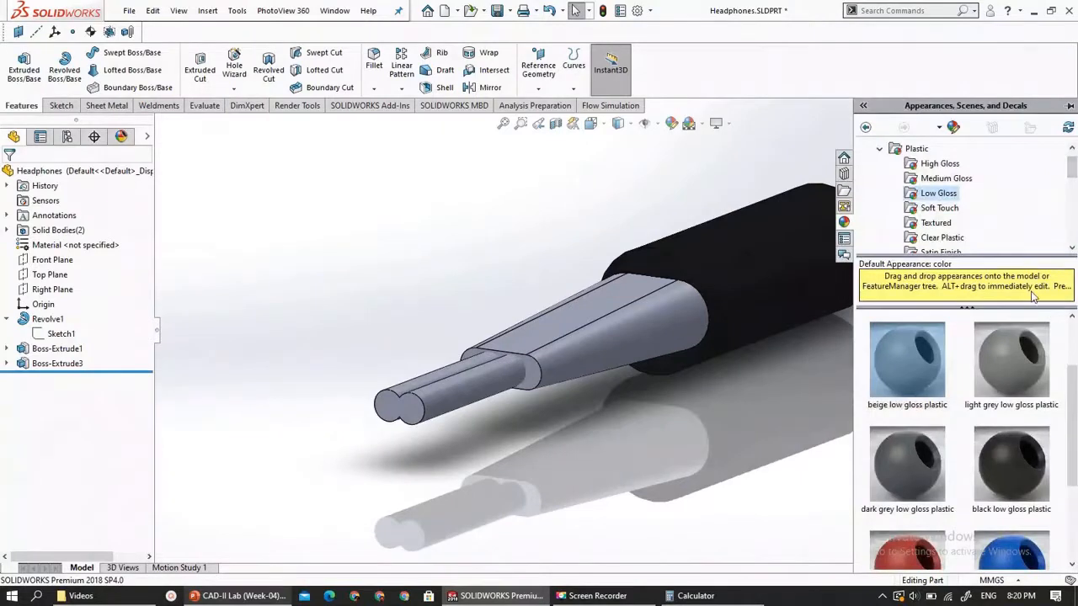
{"action": "left_click", "coordinate": [457, 389]}
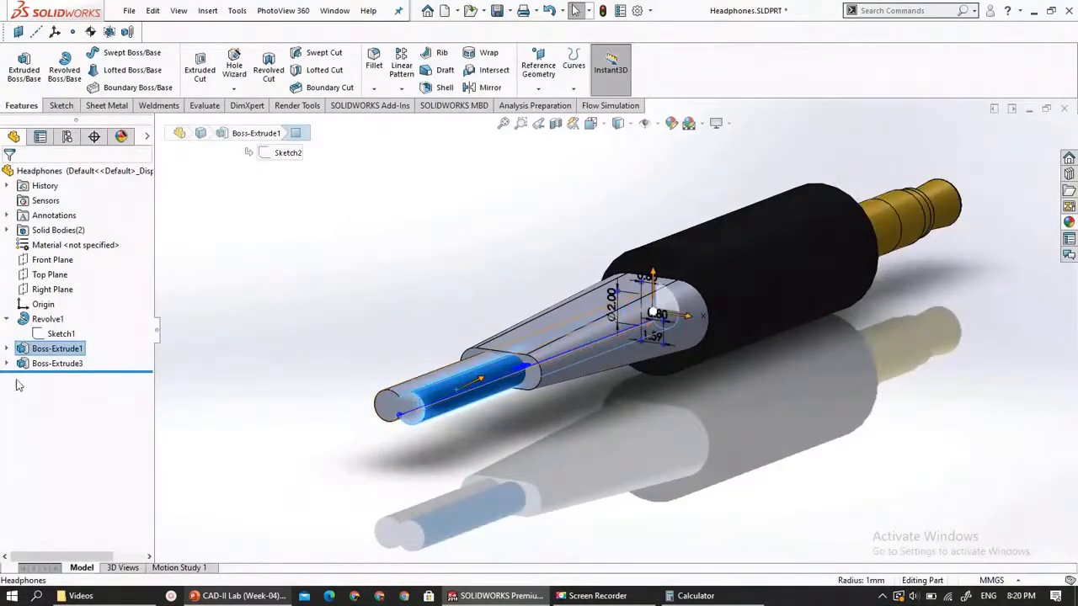
{"action": "left_click", "coordinate": [57, 349]}
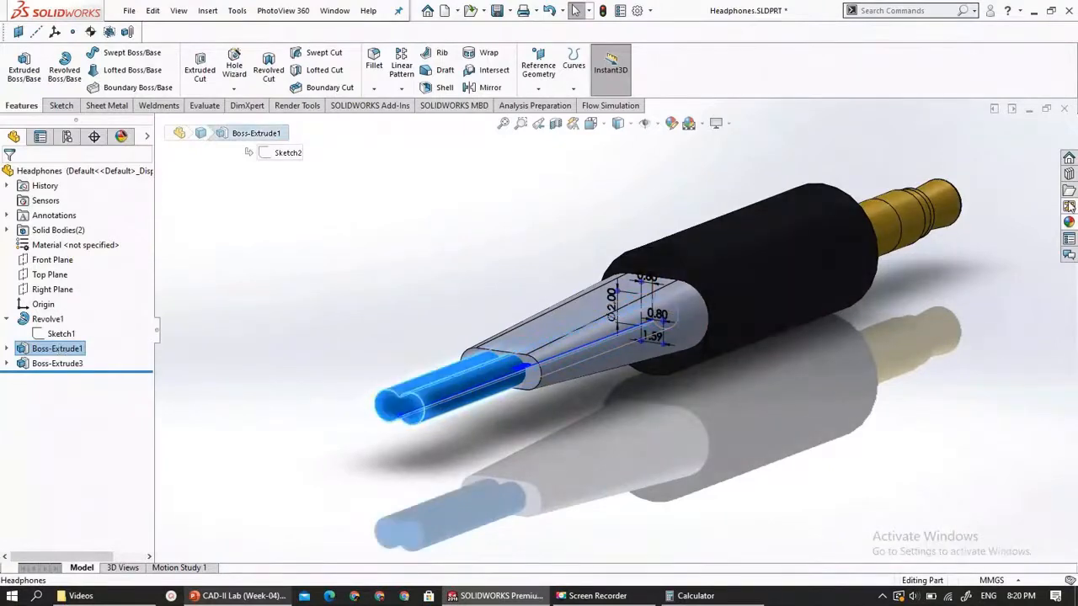
{"action": "left_click", "coordinate": [1064, 223]}
{"action": "scroll", "coordinate": [932, 543], "scroll_direction": "down", "scroll_amount": 3}
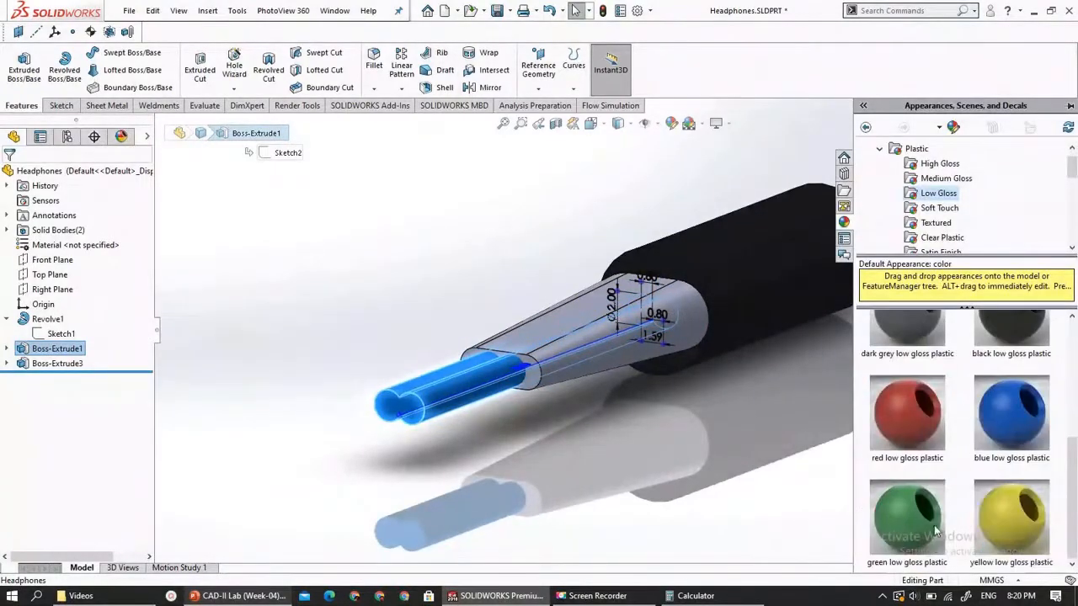
{"action": "left_click", "coordinate": [913, 515]}
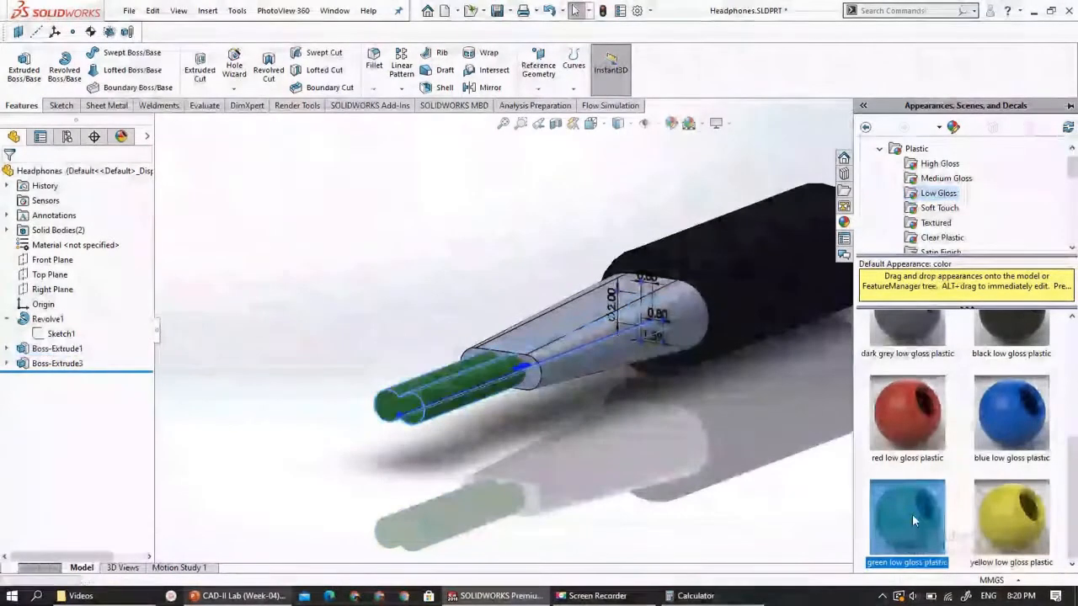
Apply the red low gloss plastic appearance to the whole strain relief extrusion
{"action": "left_click", "coordinate": [649, 314]}
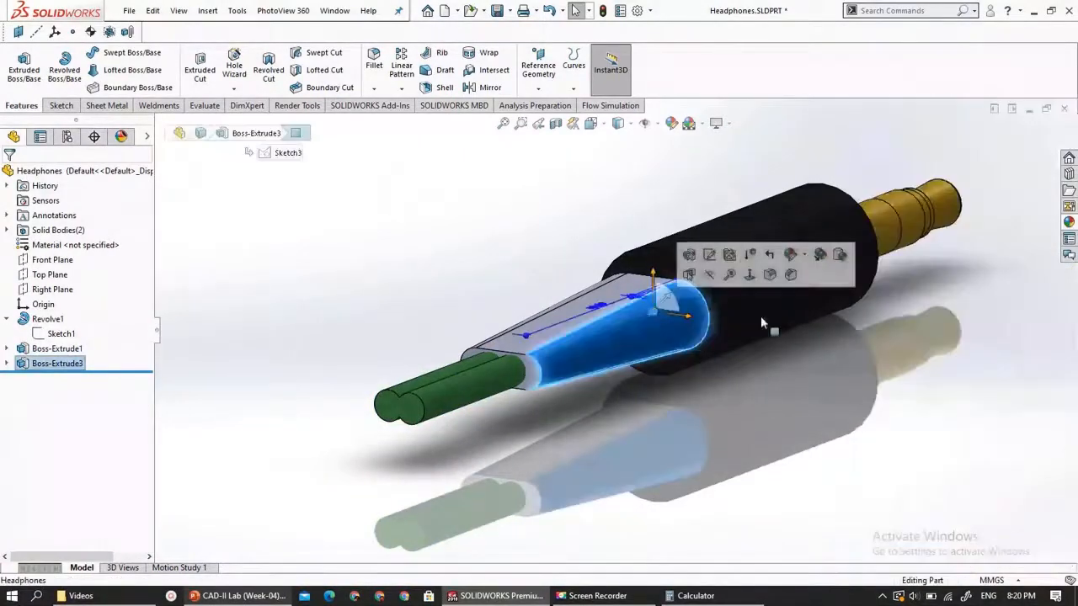
{"action": "left_click", "coordinate": [50, 364]}
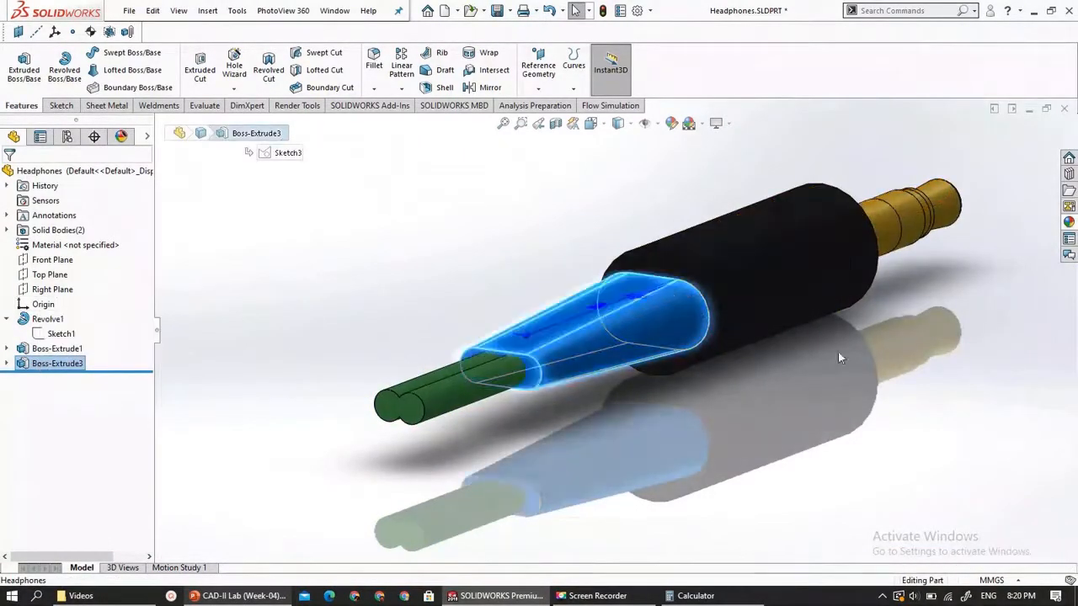
{"action": "left_click", "coordinate": [1069, 222]}
{"action": "left_click", "coordinate": [907, 413]}
{"action": "left_click", "coordinate": [643, 486]}
{"action": "scroll", "coordinate": [644, 480], "scroll_direction": "up", "scroll_amount": 4}
{"action": "mouse_move", "coordinate": [646, 478]}
{"action": "middle_mouse_down"}
{"action": "mouse_move", "coordinate": [691, 422]}
{"action": "mouse_move", "coordinate": [652, 459]}
{"action": "middle_mouse_up"}
{"action": "scroll", "coordinate": [617, 344], "scroll_direction": "down", "scroll_amount": 2}
{"action": "middle_click_drag", "start_coordinate": [549, 326], "coordinate": [564, 324]}
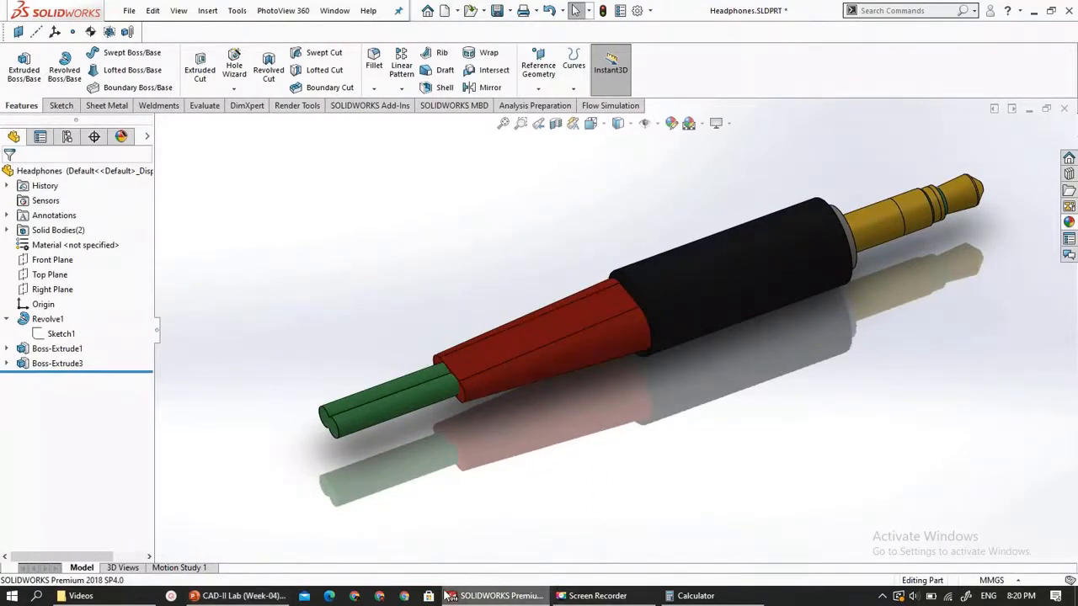
Switch to the PowerPoint lab slides, review the strain relief cut sketch on slide 7, and return to SOLIDWORKS
{"action": "left_click", "coordinate": [232, 595]}
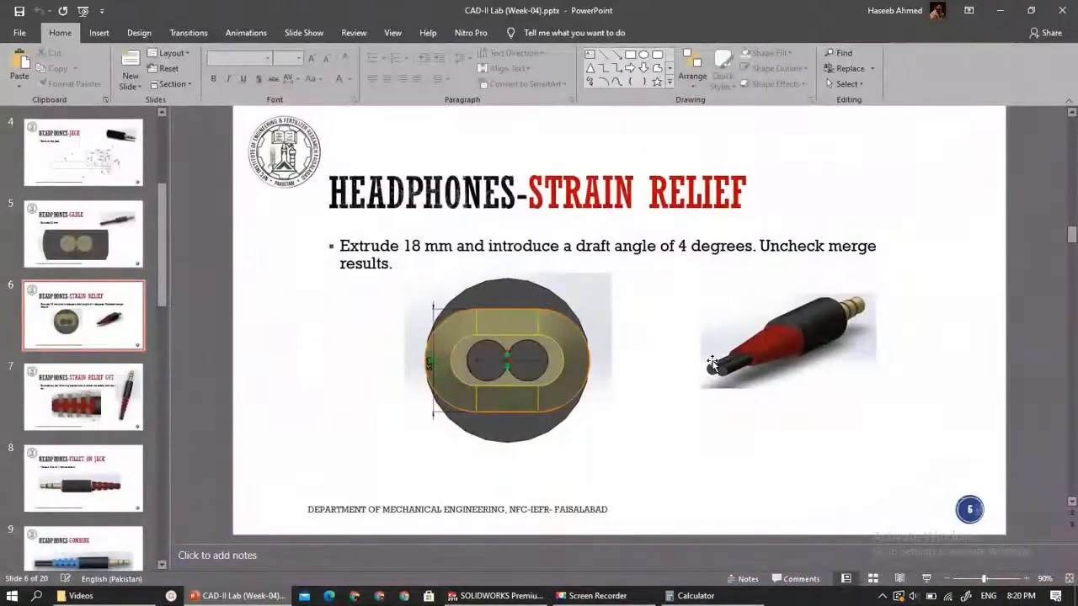
{"action": "scroll", "coordinate": [711, 362], "scroll_direction": "down", "scroll_amount": 2}
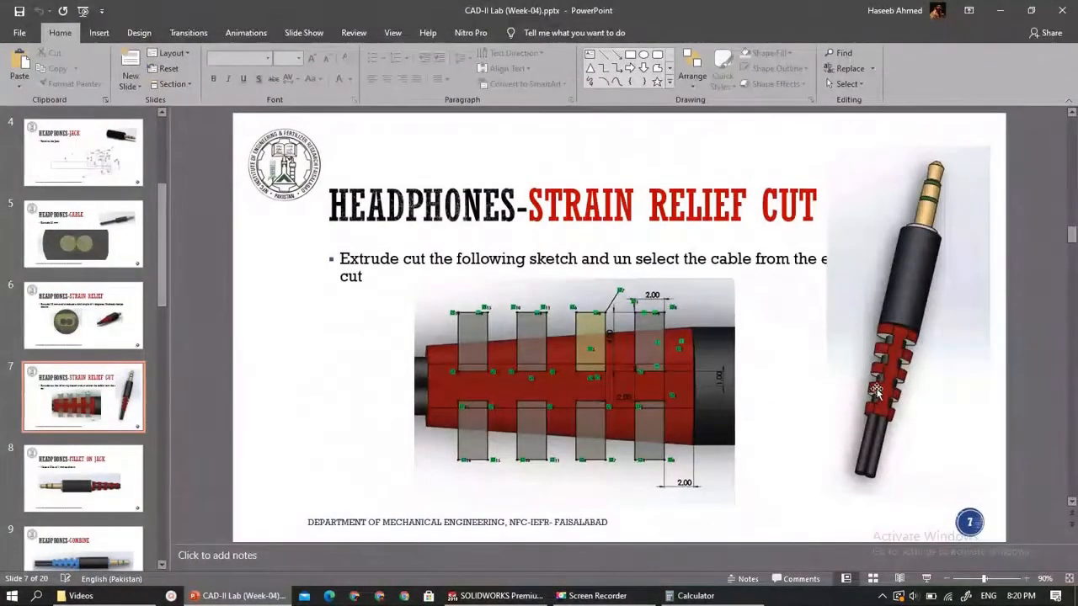
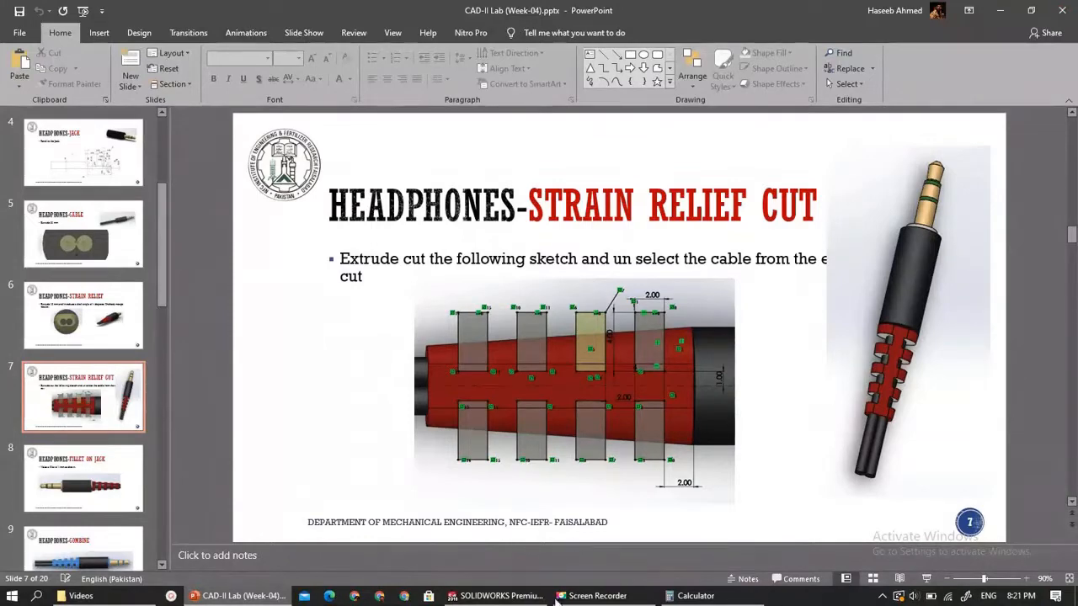
{"action": "left_click", "coordinate": [497, 596]}
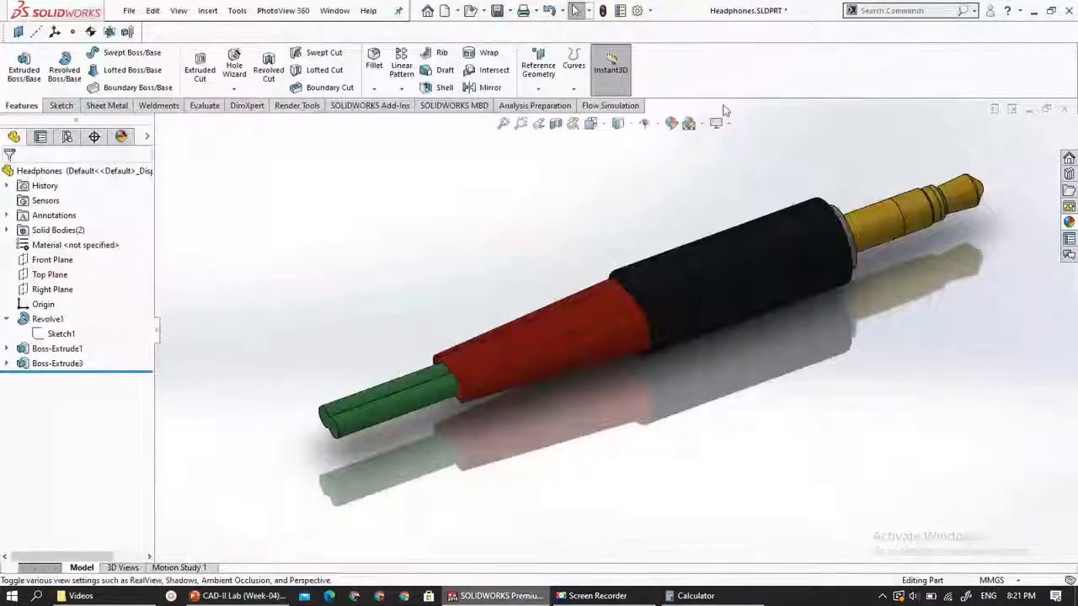
Start a sketch on the strain relief's flat top face and orient the view normal to it
{"action": "left_click", "coordinate": [619, 298]}
{"action": "middle_click_drag", "start_coordinate": [554, 389], "coordinate": [559, 283]}
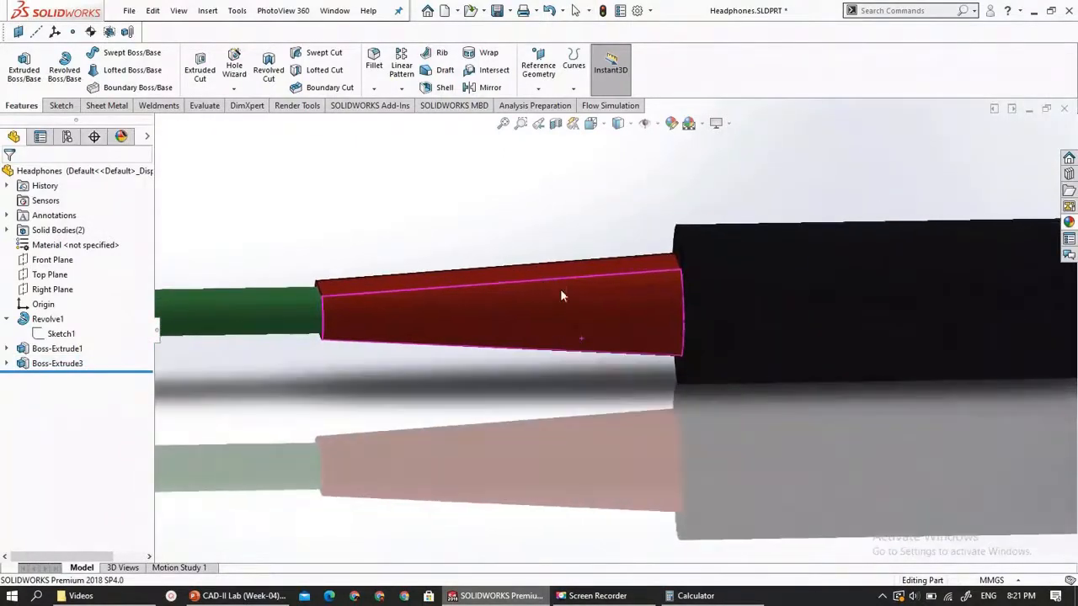
{"action": "scroll", "coordinate": [589, 270], "scroll_direction": "up", "scroll_amount": 2}
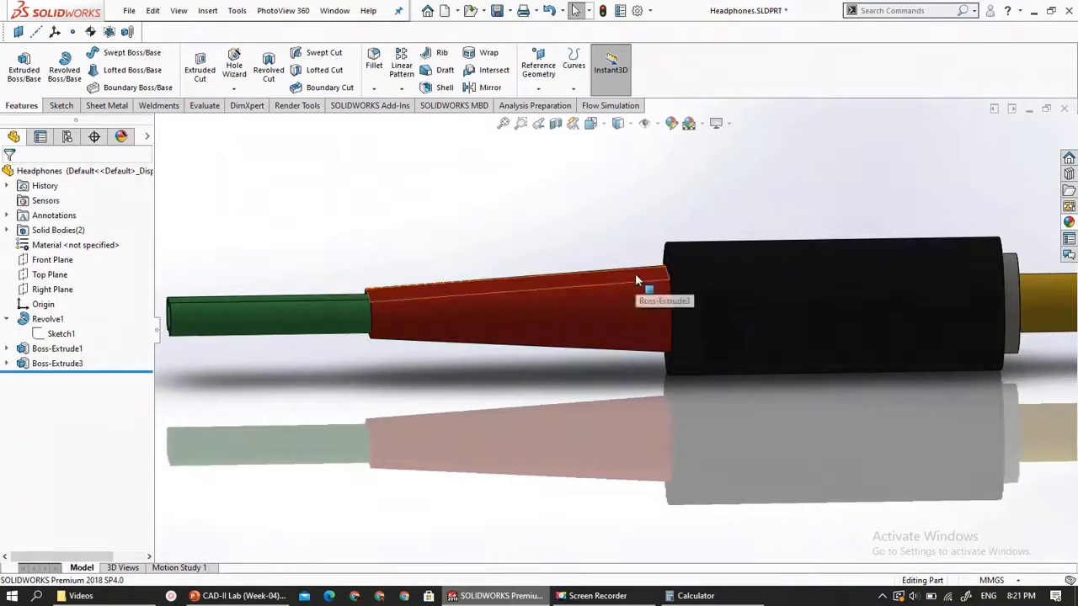
{"action": "scroll", "coordinate": [635, 276], "scroll_direction": "up", "scroll_amount": 1}
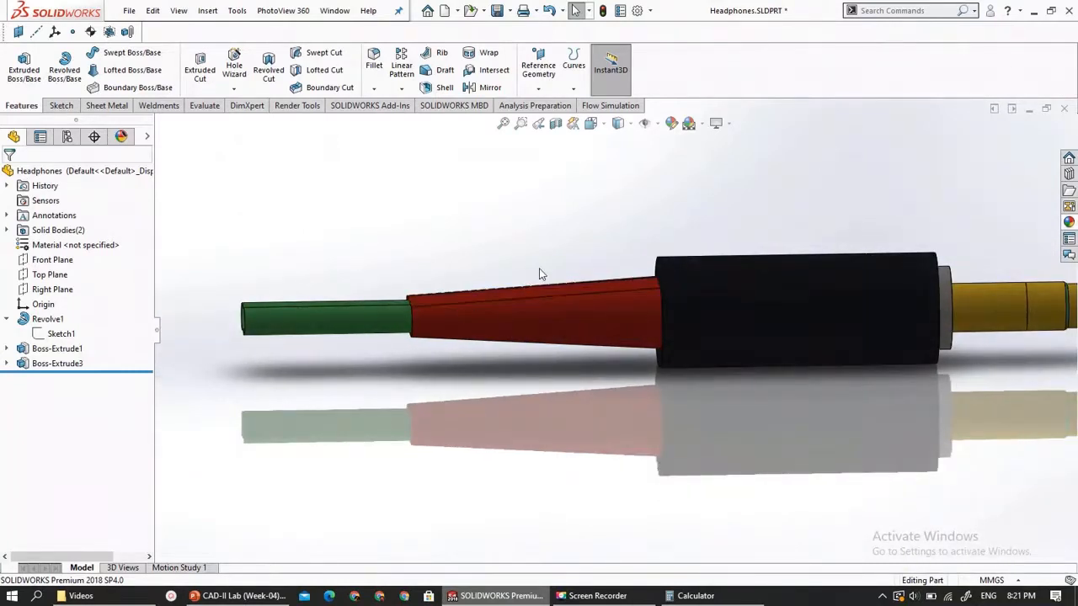
{"action": "left_click", "coordinate": [534, 291]}
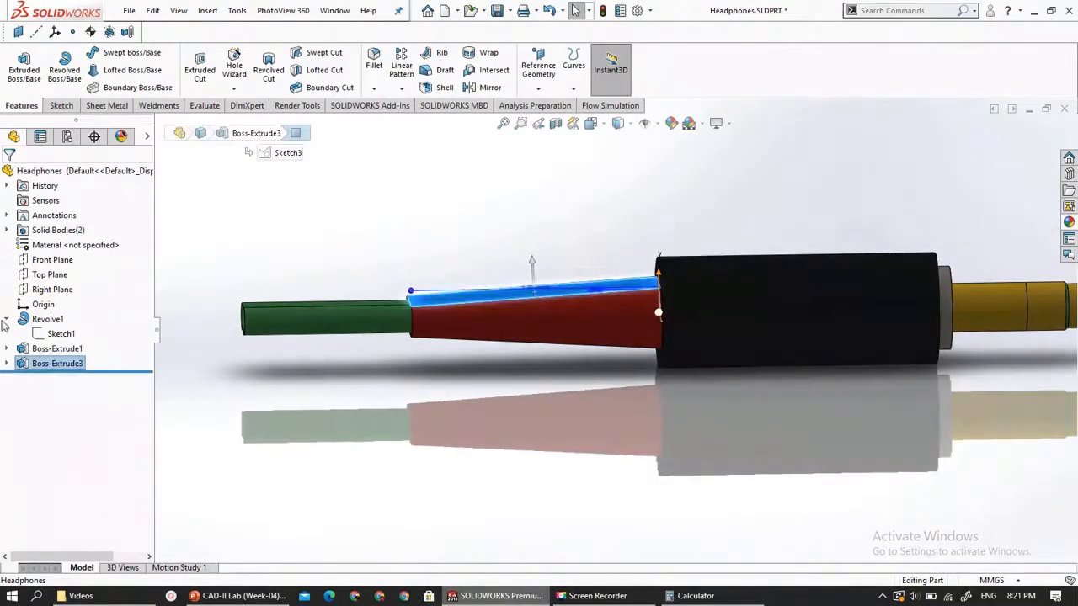
{"action": "left_click", "coordinate": [61, 105]}
{"action": "left_click", "coordinate": [19, 66]}
{"action": "left_click", "coordinate": [52, 378]}
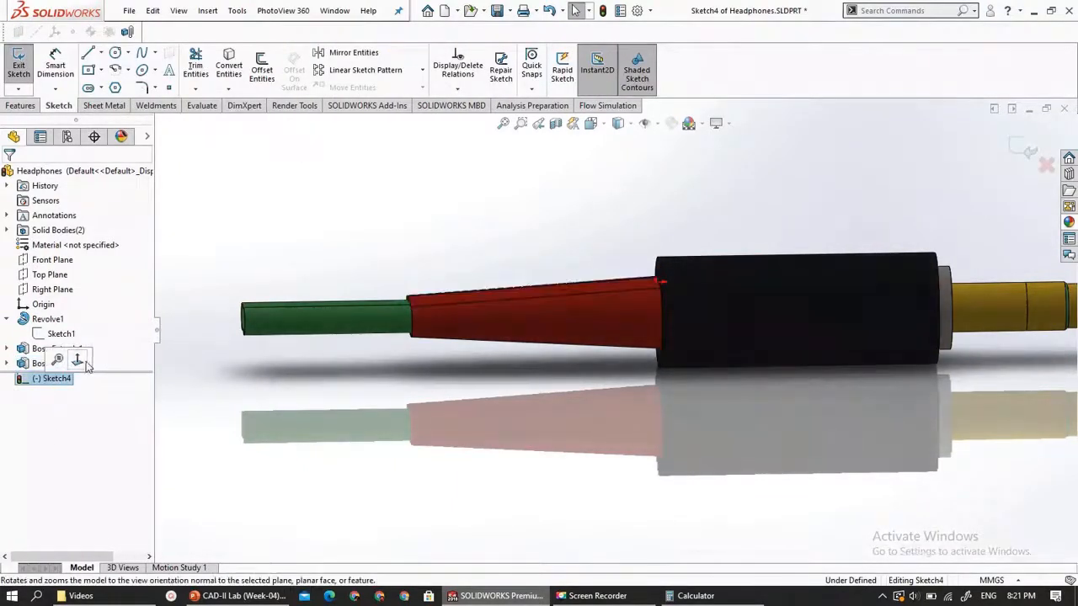
{"action": "left_click", "coordinate": [85, 361]}
{"action": "scroll", "coordinate": [517, 294], "scroll_direction": "down", "scroll_amount": 4}
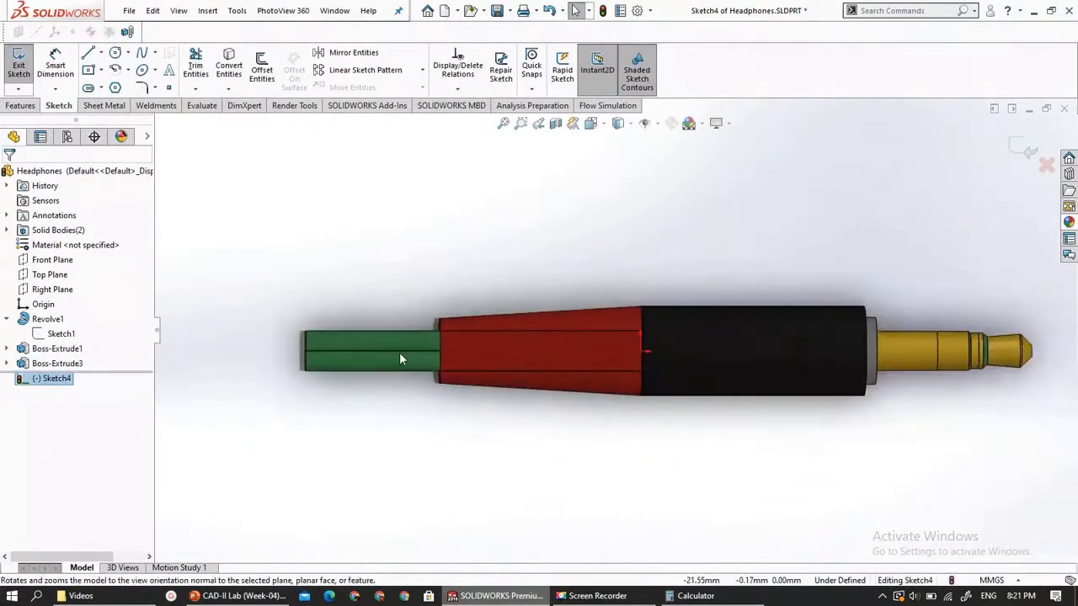
Draw a horizontal centerline from the sketch origin along the strain relief's axis to beyond the cable's free end
{"action": "left_click", "coordinate": [100, 53]}
{"action": "left_click", "coordinate": [107, 88]}
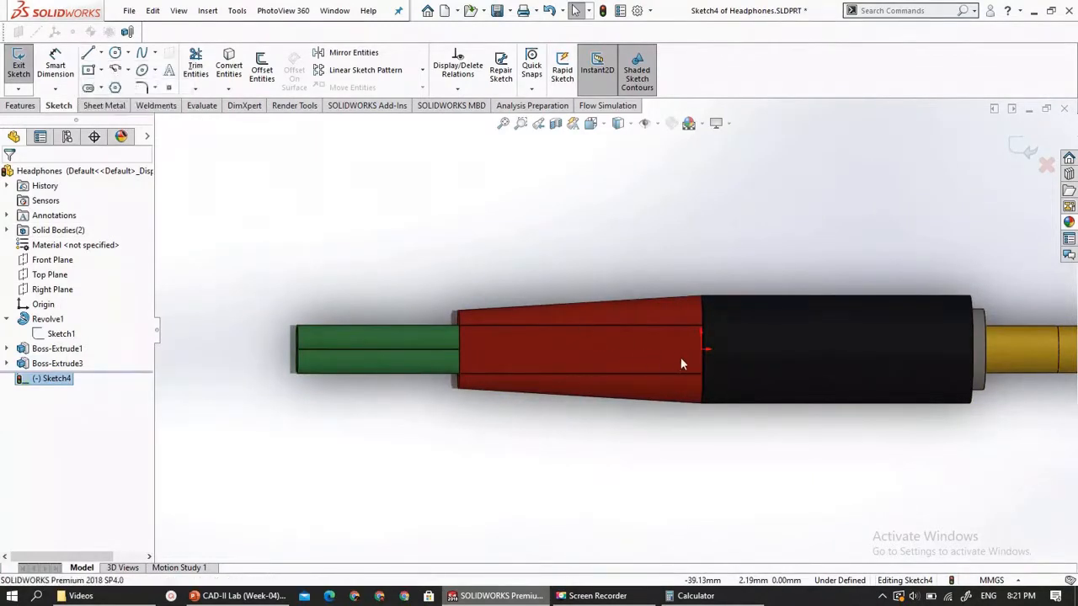
{"action": "left_click", "coordinate": [701, 350]}
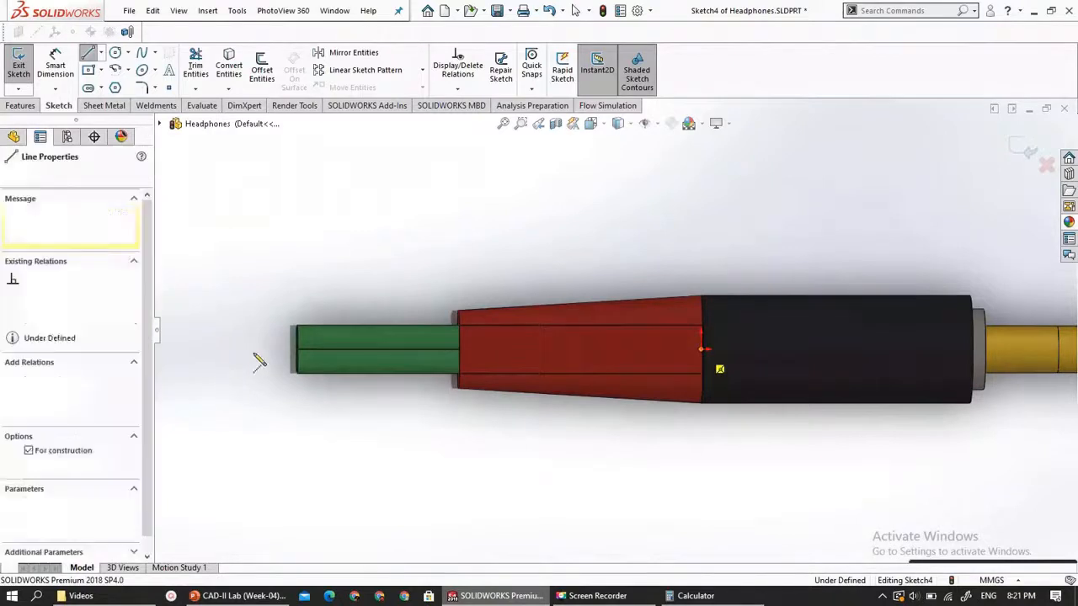
{"action": "left_click", "coordinate": [182, 349]}
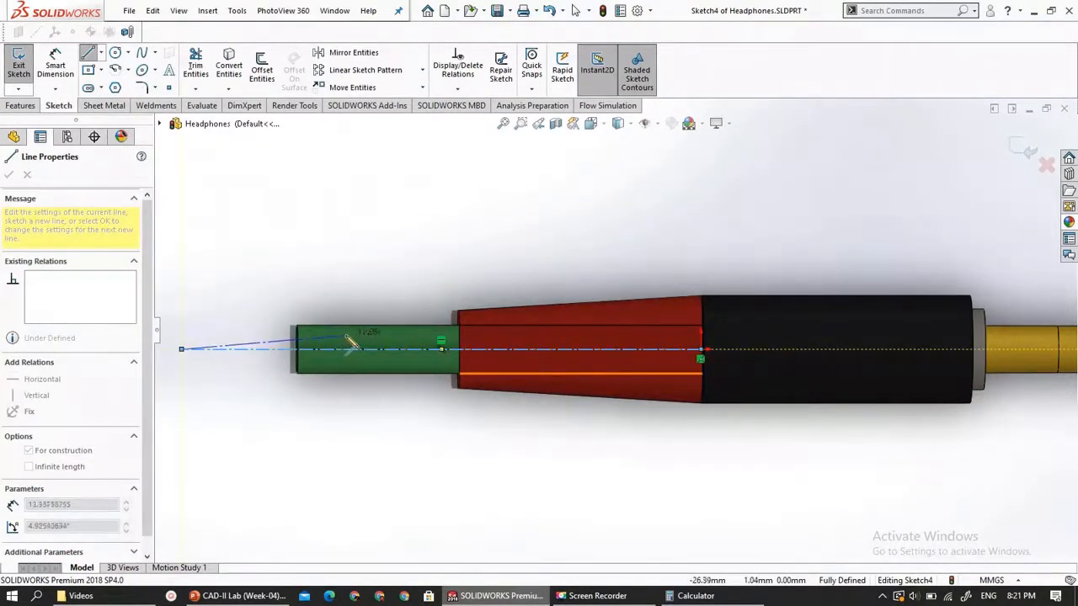
{"action": "key", "text": "Escape"}
{"action": "key", "text": "Escape"}
Examine where the centerline meets the strain relief's wide end at the jack, and return to the view normal to the sketch
{"action": "scroll", "coordinate": [604, 349], "scroll_direction": "down", "scroll_amount": 5}
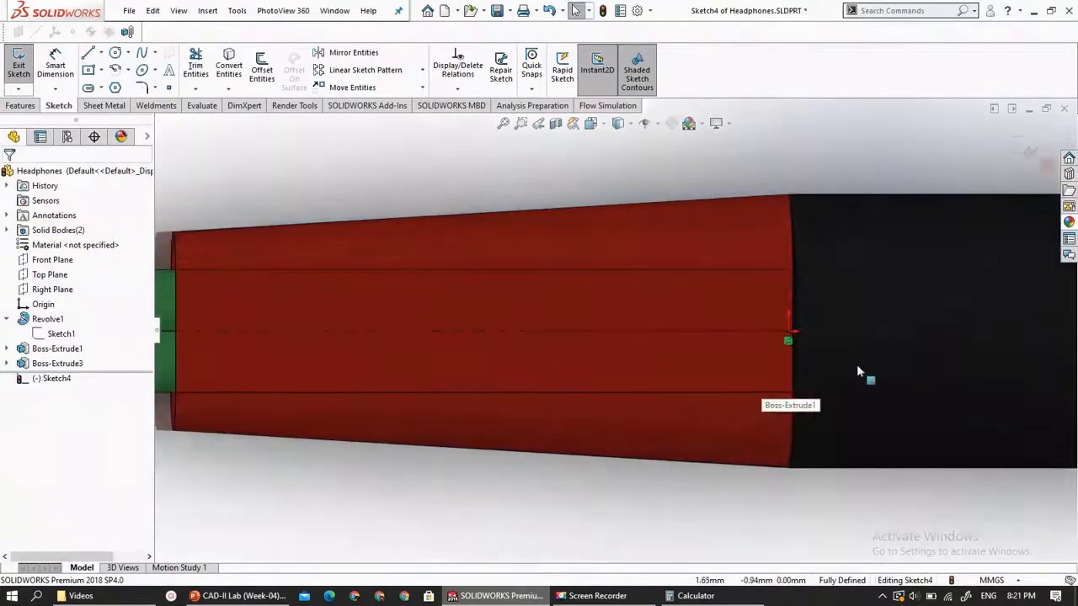
{"action": "scroll", "coordinate": [797, 335], "scroll_direction": "down", "scroll_amount": 5}
{"action": "scroll", "coordinate": [754, 343], "scroll_direction": "up", "scroll_amount": 4}
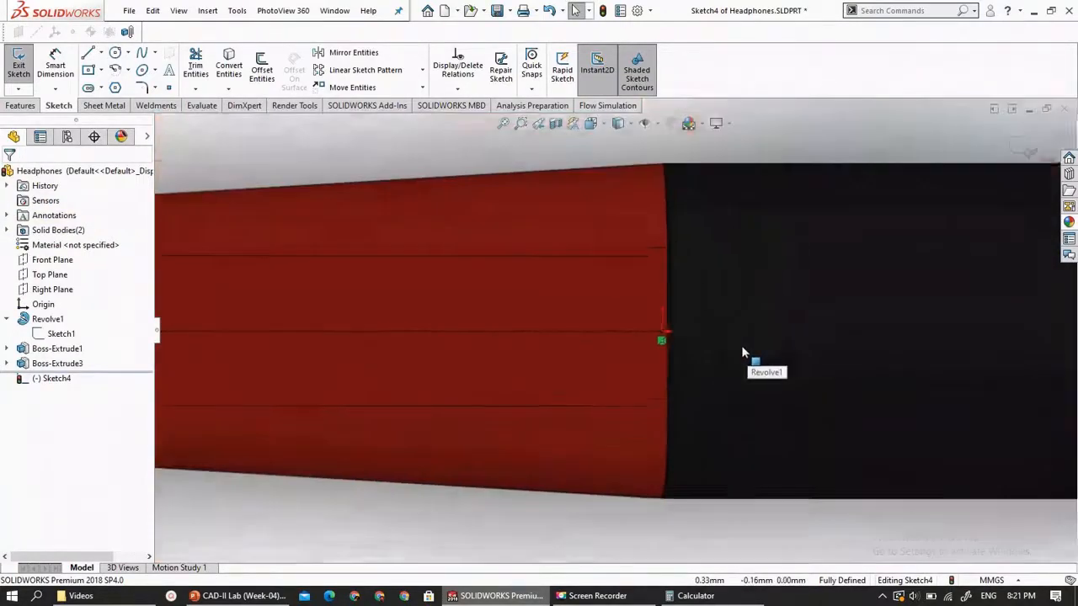
{"action": "scroll", "coordinate": [741, 345], "scroll_direction": "up", "scroll_amount": 1}
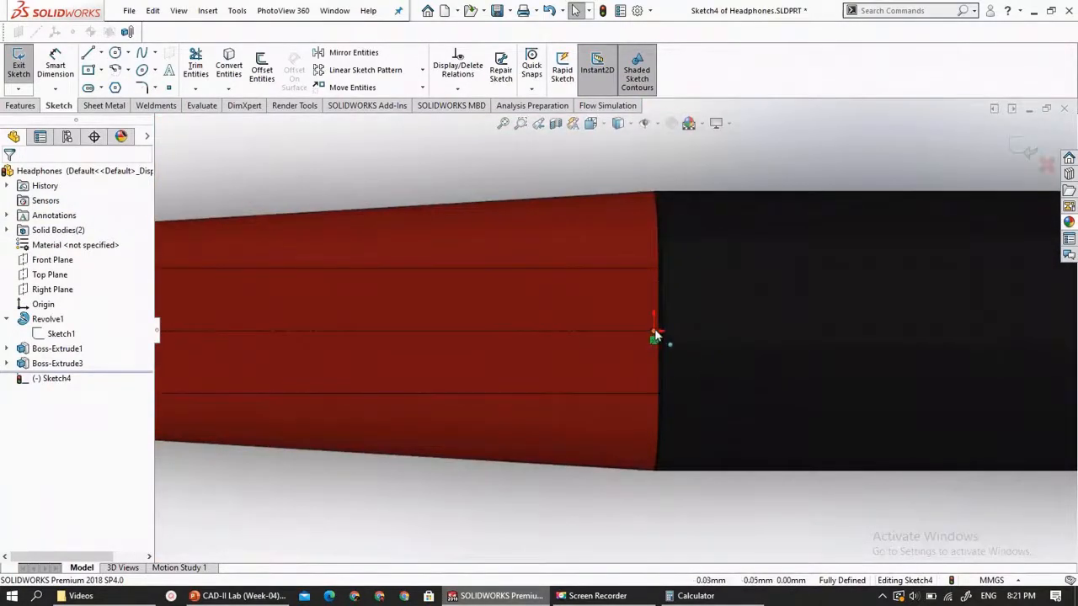
{"action": "scroll", "coordinate": [650, 337], "scroll_direction": "up", "scroll_amount": 5}
{"action": "scroll", "coordinate": [647, 335], "scroll_direction": "down", "scroll_amount": 5}
{"action": "scroll", "coordinate": [607, 375], "scroll_direction": "down", "scroll_amount": 3}
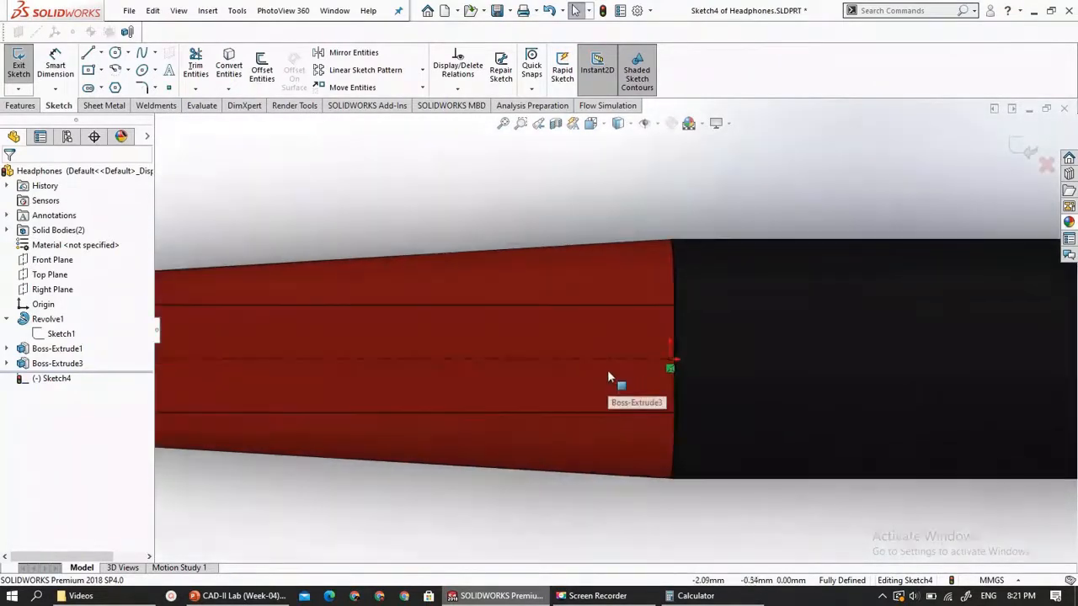
{"action": "scroll", "coordinate": [652, 343], "scroll_direction": "down", "scroll_amount": 1}
{"action": "middle_click_drag", "start_coordinate": [705, 359], "coordinate": [703, 320]}
{"action": "left_click", "coordinate": [52, 378]}
{"action": "left_click", "coordinate": [56, 361]}
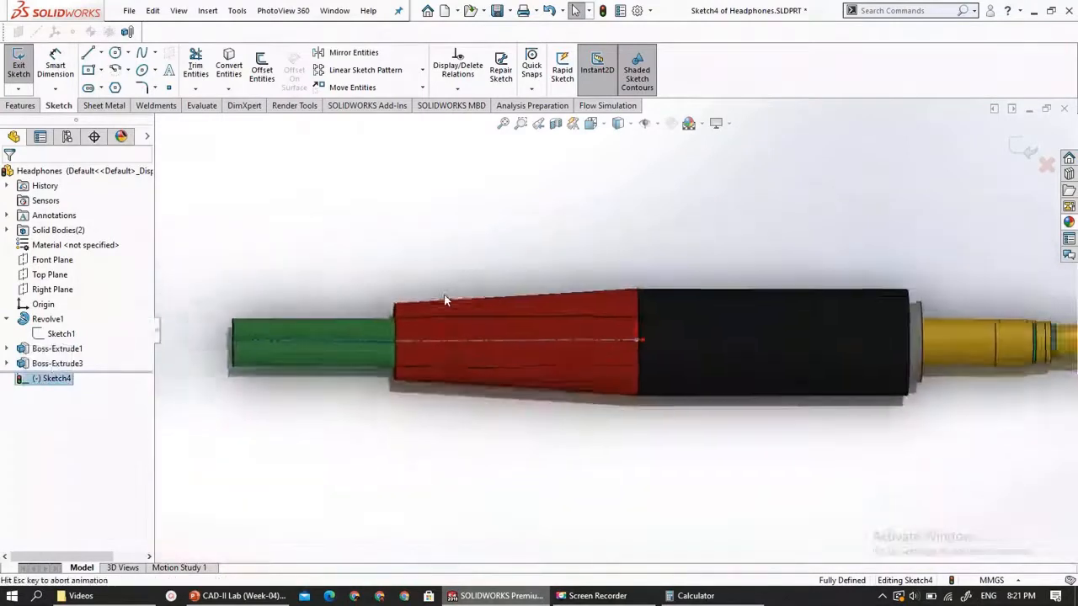
Sketch a corner rectangle about 2.4 mm wide above the centerline near the jack, extending past the strain relief's upper edge
{"action": "scroll", "coordinate": [598, 313], "scroll_direction": "down", "scroll_amount": 5}
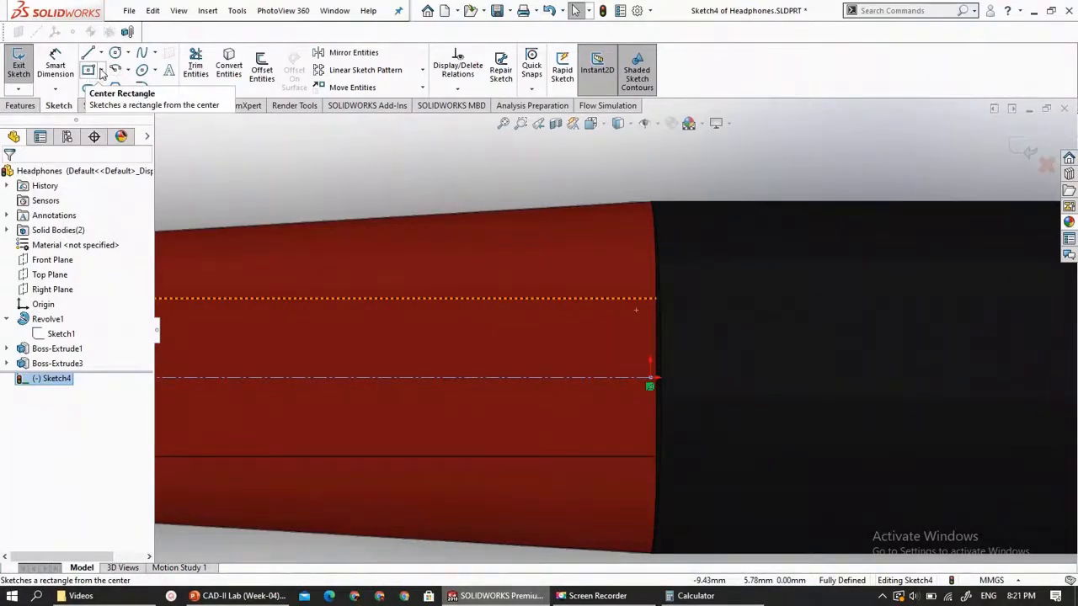
{"action": "left_click", "coordinate": [101, 74]}
{"action": "left_click", "coordinate": [126, 87]}
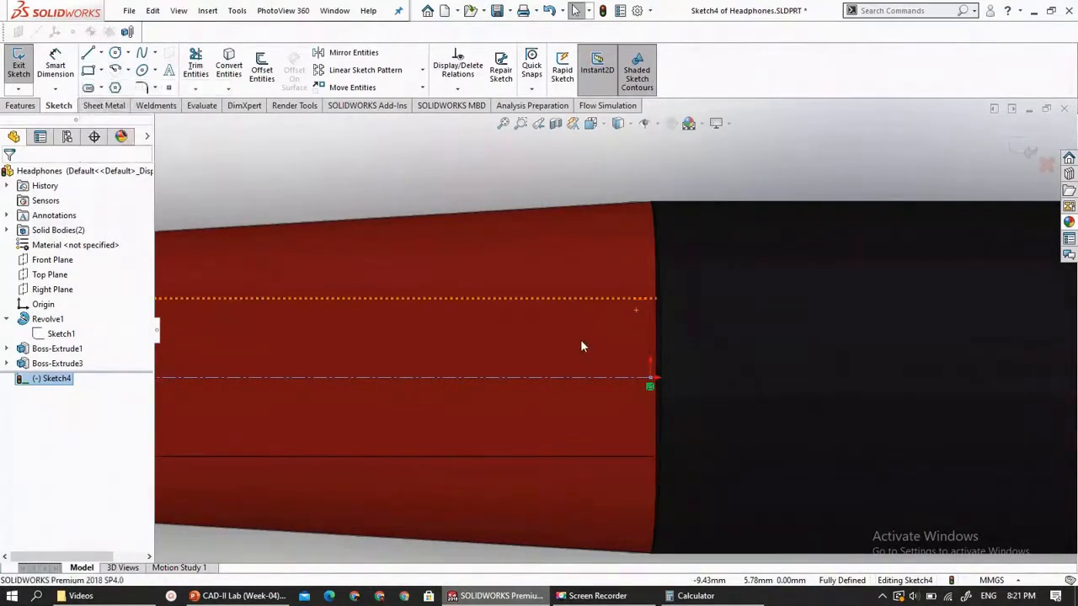
{"action": "left_click", "coordinate": [594, 343]}
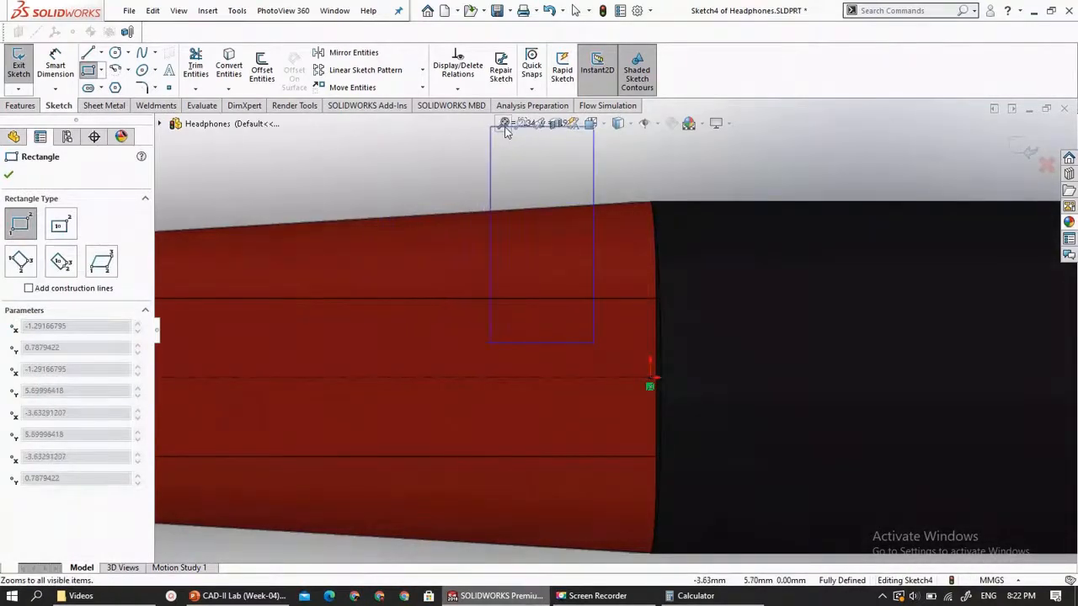
{"action": "left_click", "coordinate": [487, 134]}
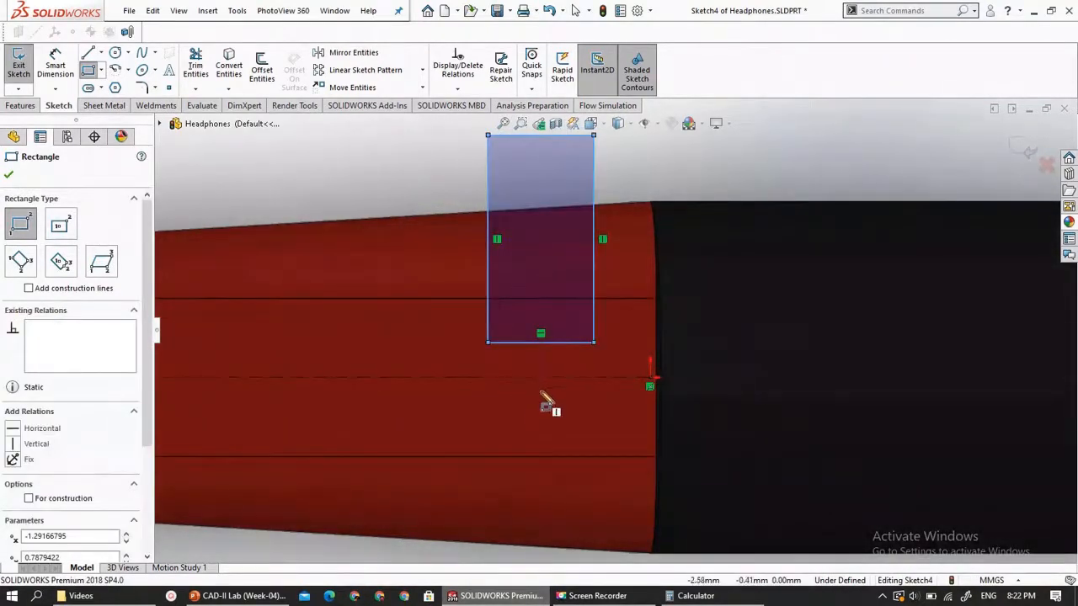
{"action": "key", "text": "Escape"}
Dimension the horizontal distance from the rectangle's lower corner nearest the jack to the origin as 2 mm
{"action": "left_click", "coordinate": [51, 72]}
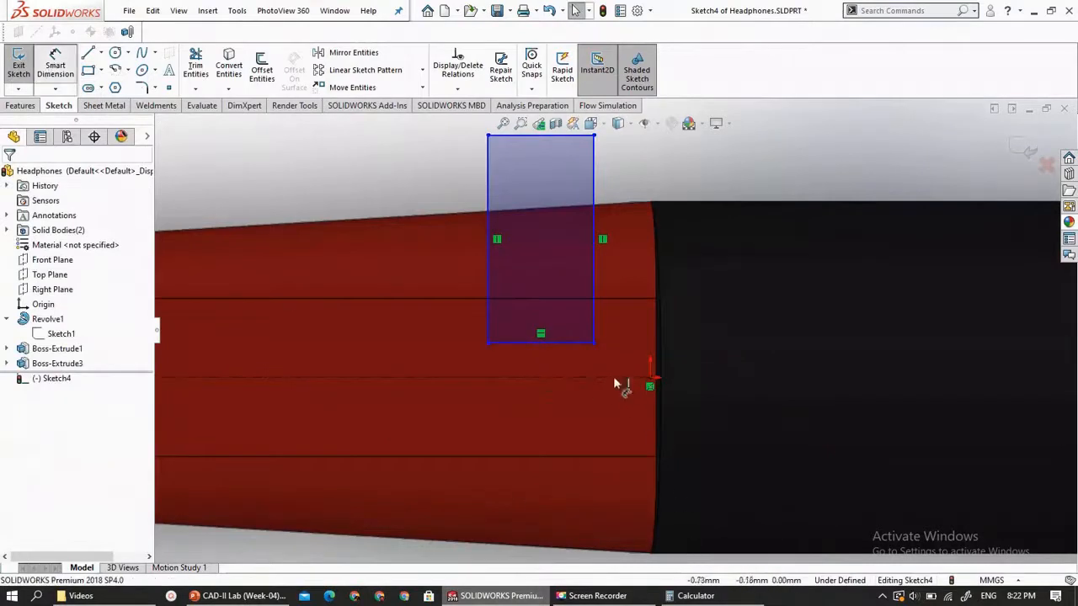
{"action": "left_click", "coordinate": [649, 381]}
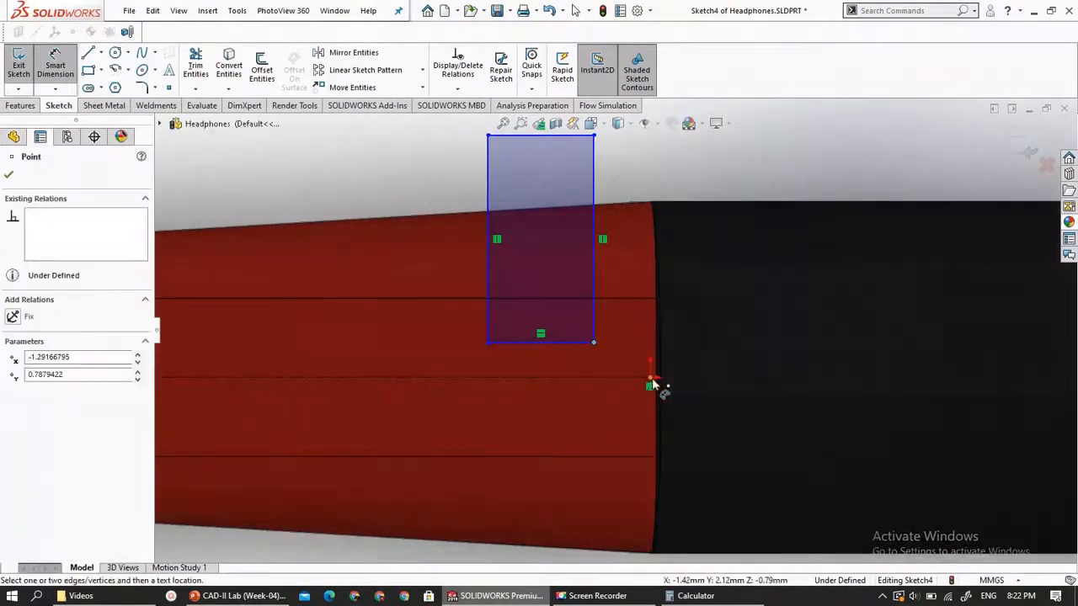
{"action": "left_click", "coordinate": [621, 415]}
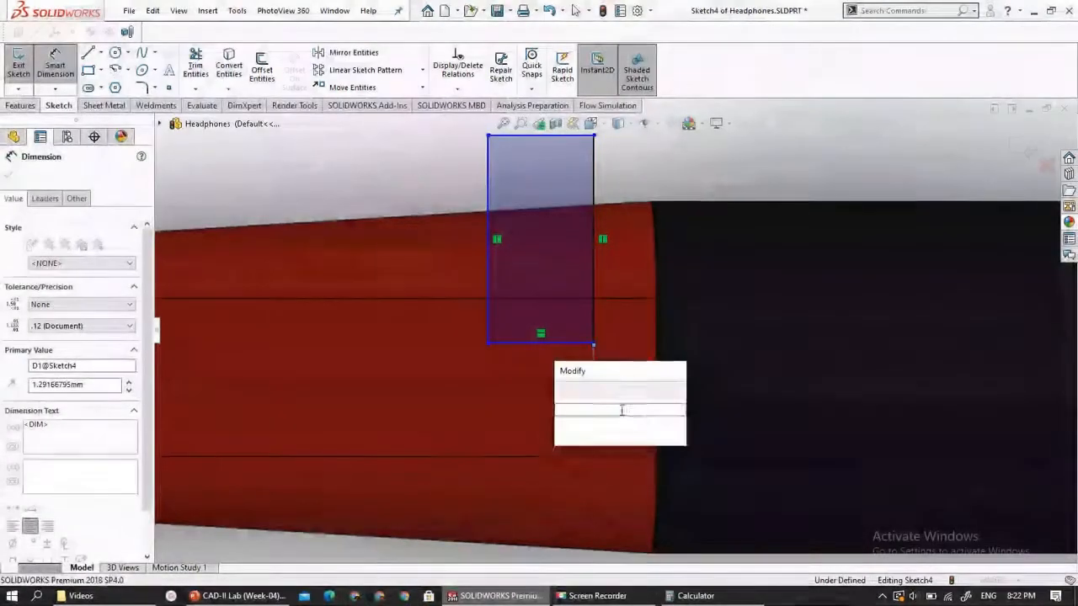
{"action": "type", "text": "2"}
{"action": "key", "text": "Return"}
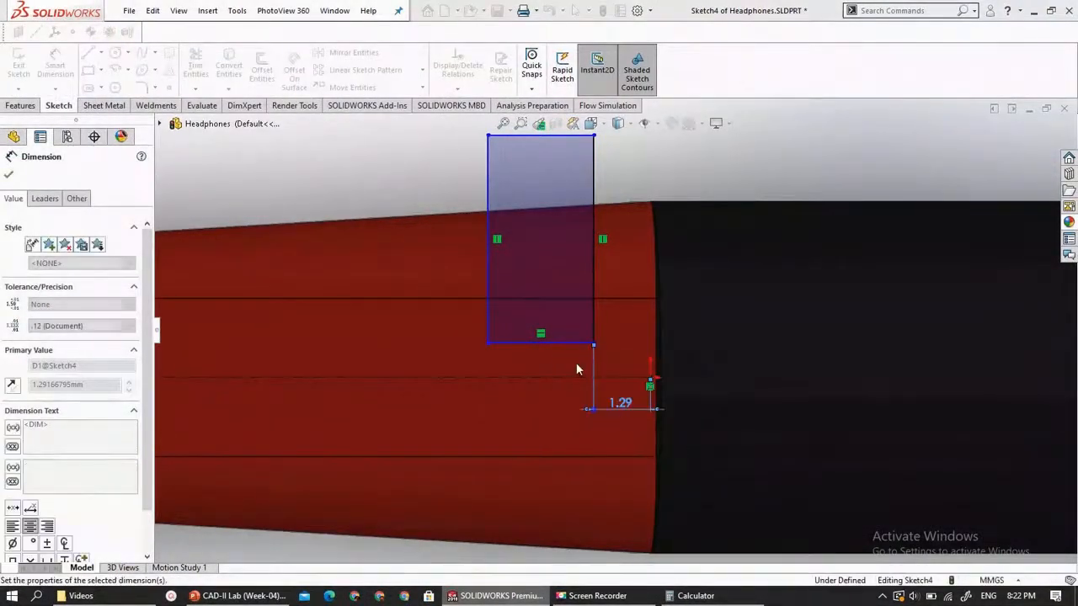
Check the strain relief cut slide in the PowerPoint presentation, and dimension the rectangle's width as 2 mm in the SOLIDWORKS sketch
{"action": "scroll", "coordinate": [486, 333], "scroll_direction": "down", "scroll_amount": 2}
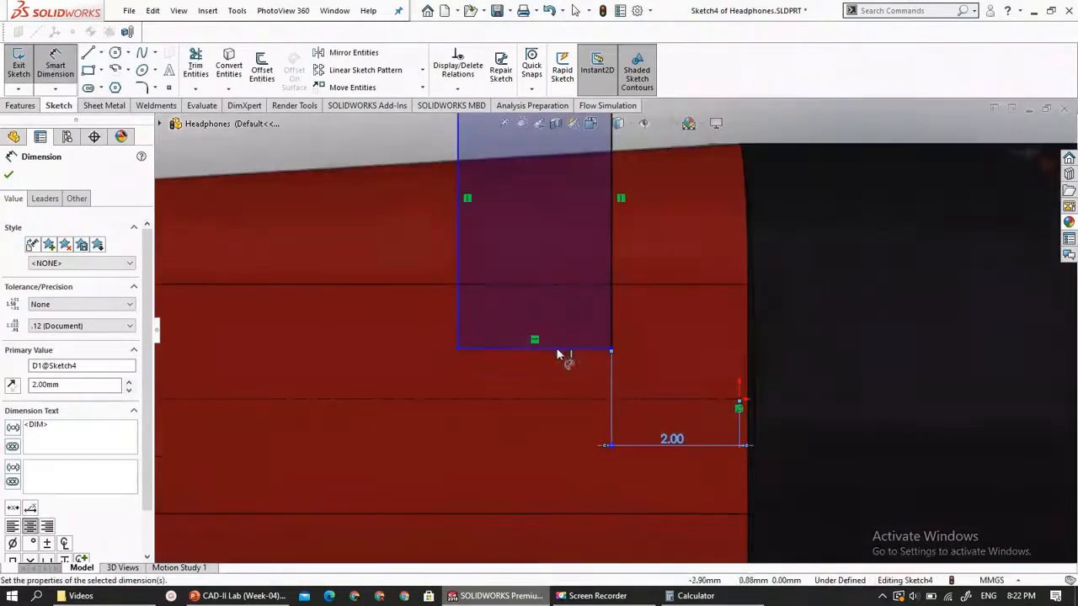
{"action": "scroll", "coordinate": [530, 373], "scroll_direction": "up", "scroll_amount": 2}
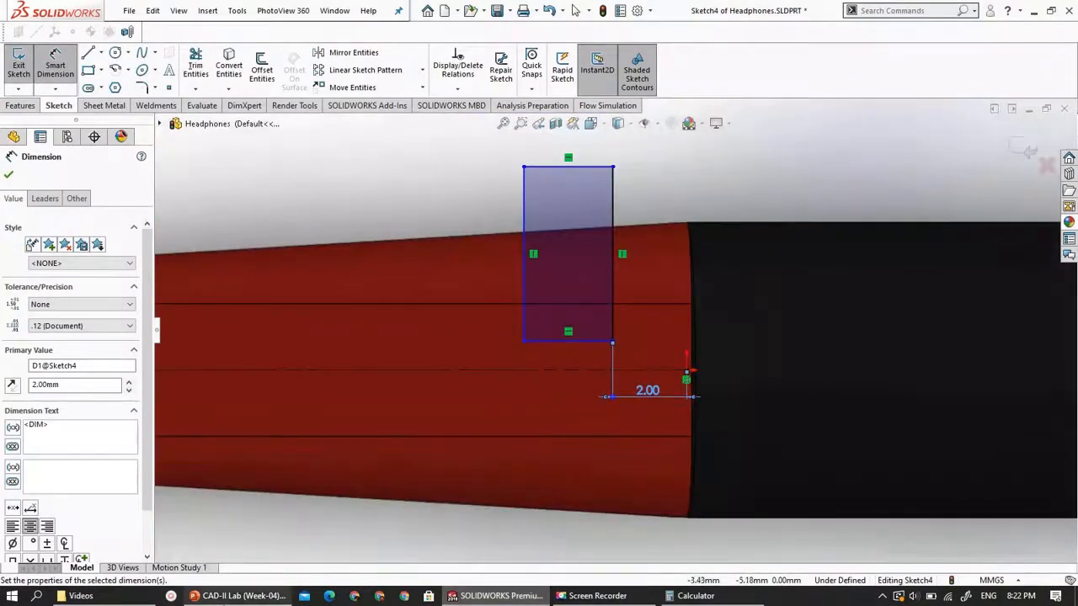
{"action": "left_click", "coordinate": [240, 595]}
{"action": "left_click", "coordinate": [240, 595]}
{"action": "left_click", "coordinate": [240, 595]}
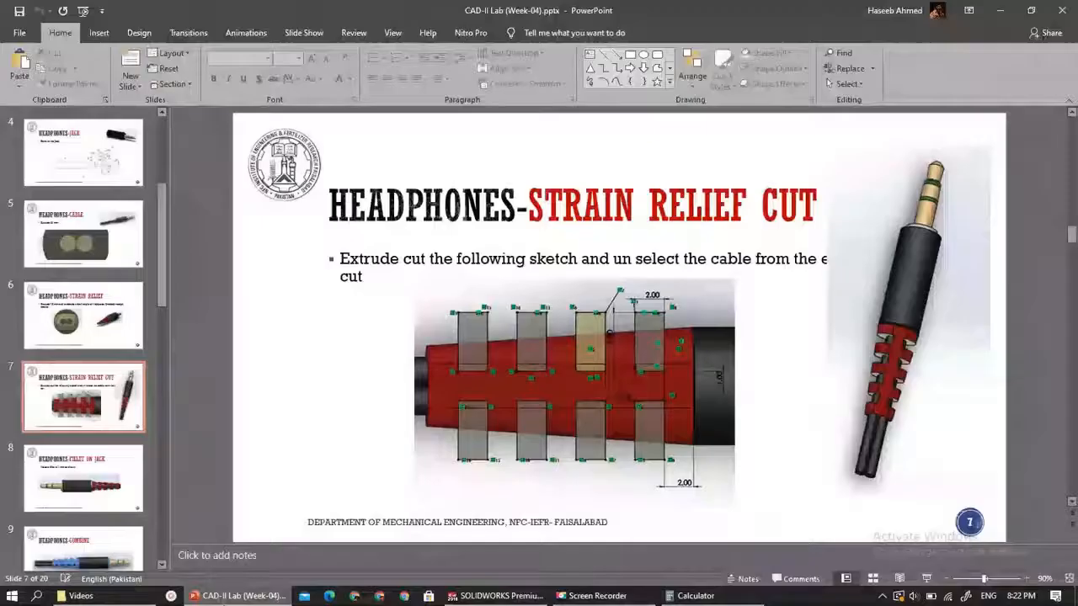
{"action": "left_click", "coordinate": [240, 595]}
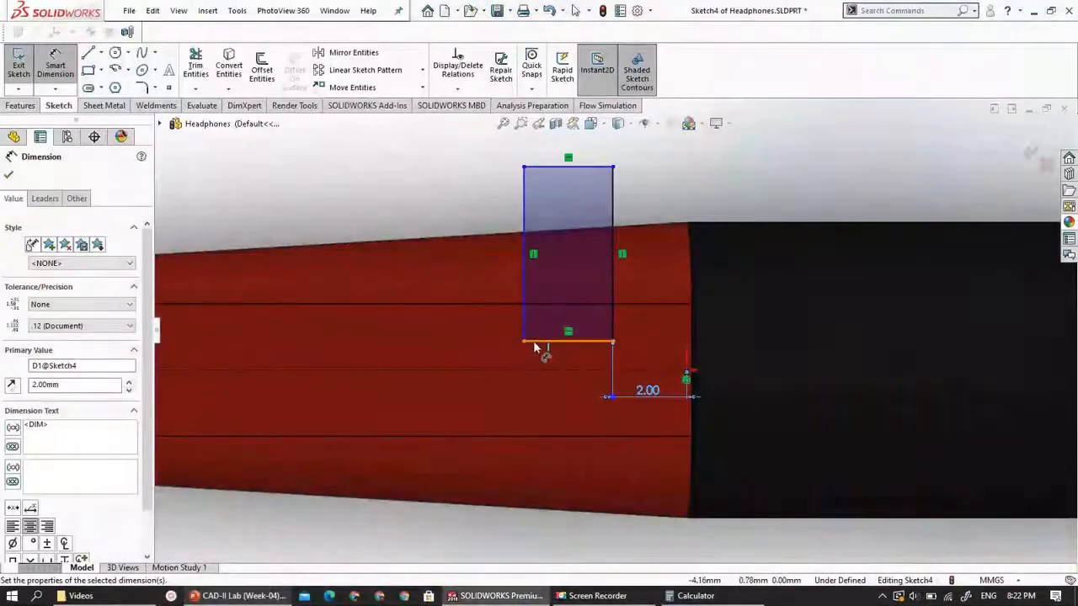
{"action": "left_click", "coordinate": [546, 402]}
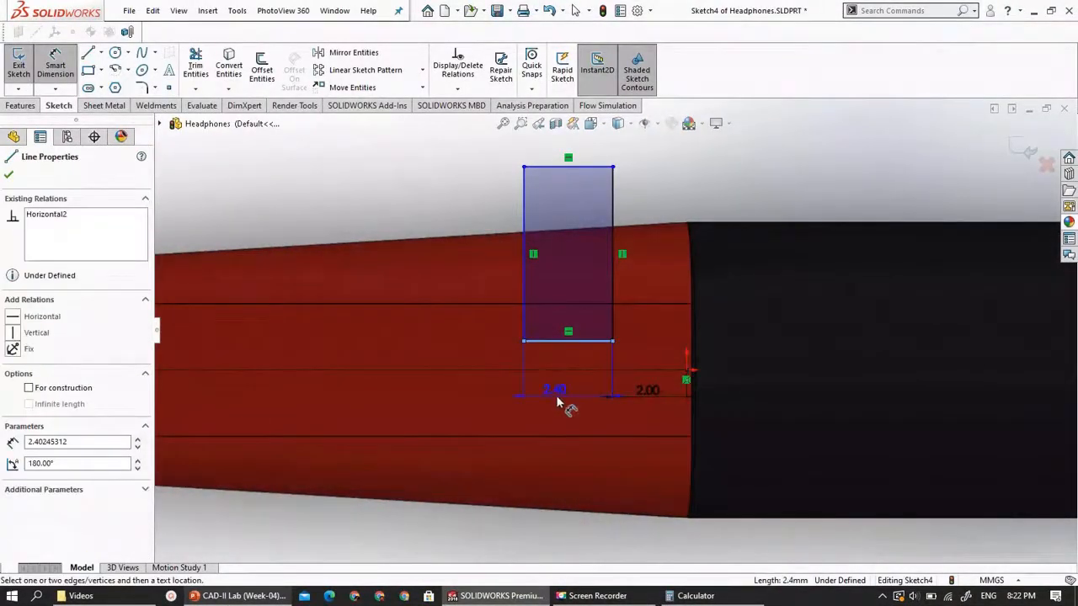
{"action": "left_click", "coordinate": [560, 401]}
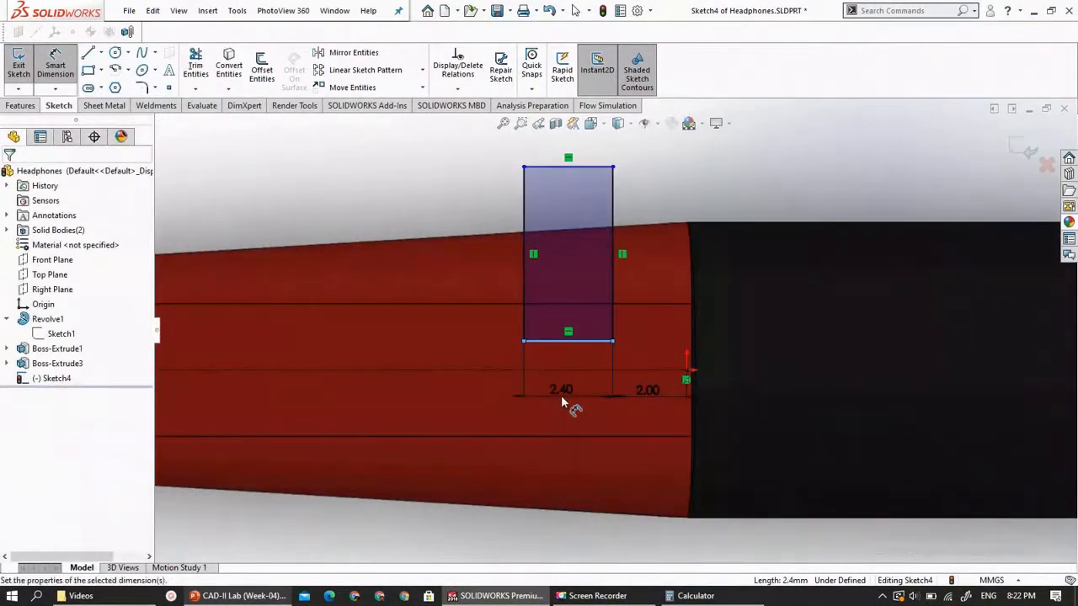
{"action": "left_click", "coordinate": [562, 399]}
{"action": "type", "text": "2"}
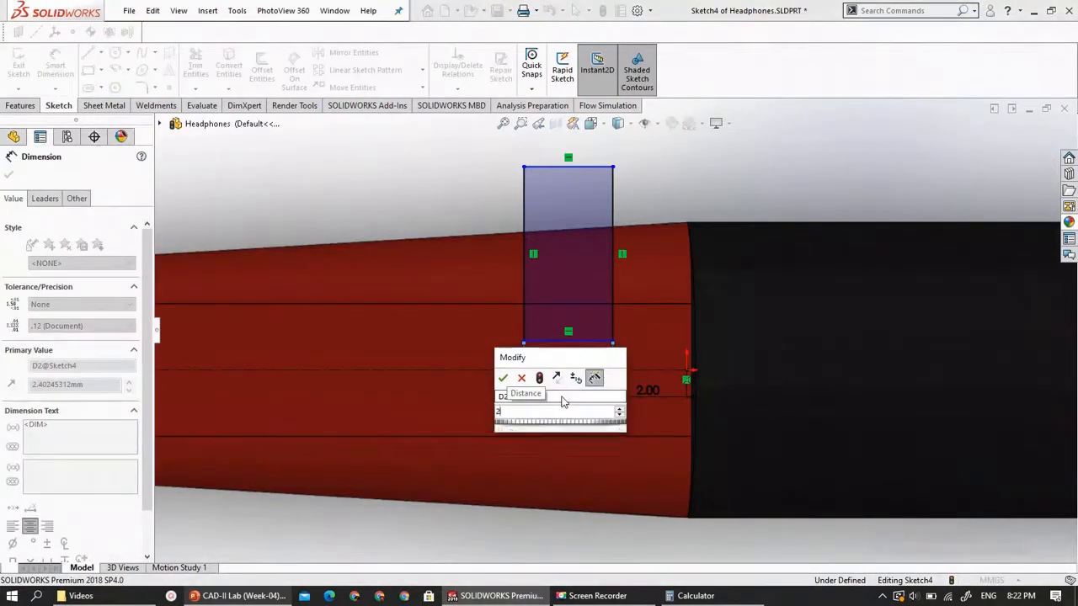
{"action": "key", "text": "Return"}
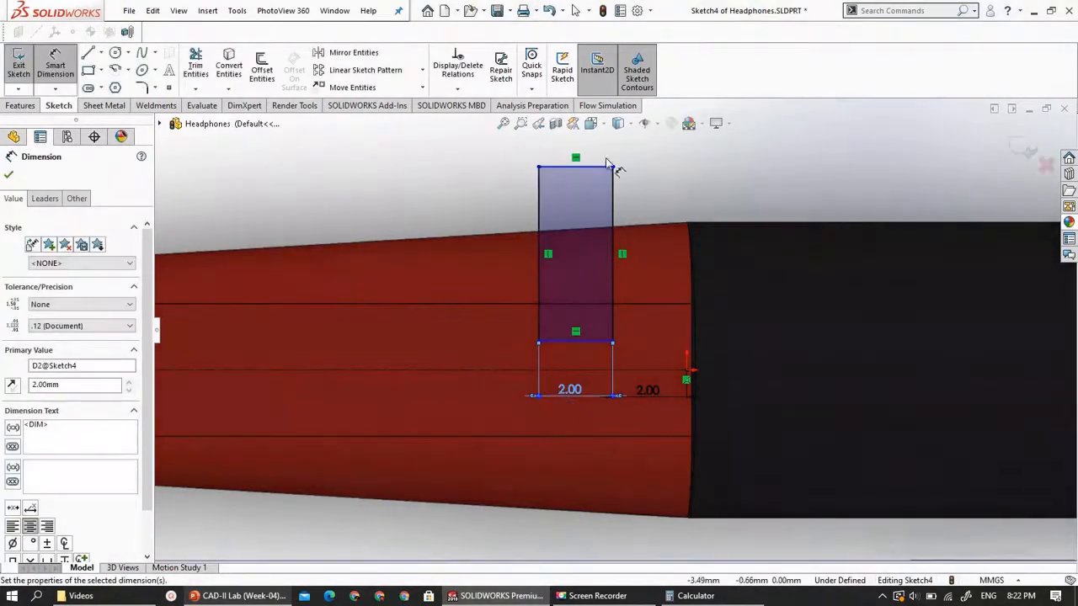
Dimension the rectangle's height as 4 mm along its vertical edge nearest the jack
{"action": "scroll", "coordinate": [558, 188], "scroll_direction": "up", "scroll_amount": 1}
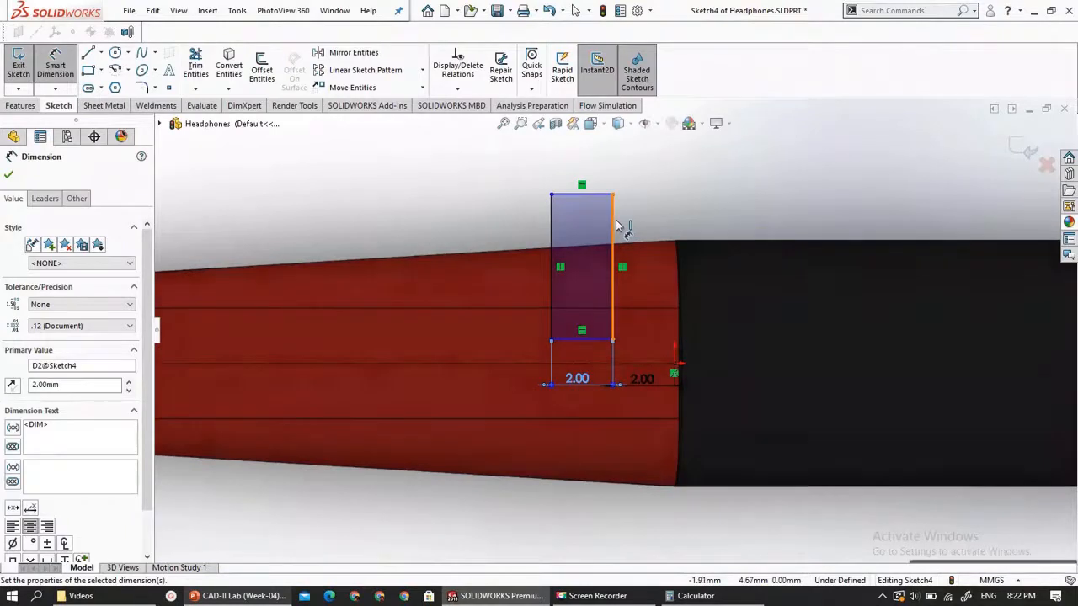
{"action": "left_click", "coordinate": [661, 230]}
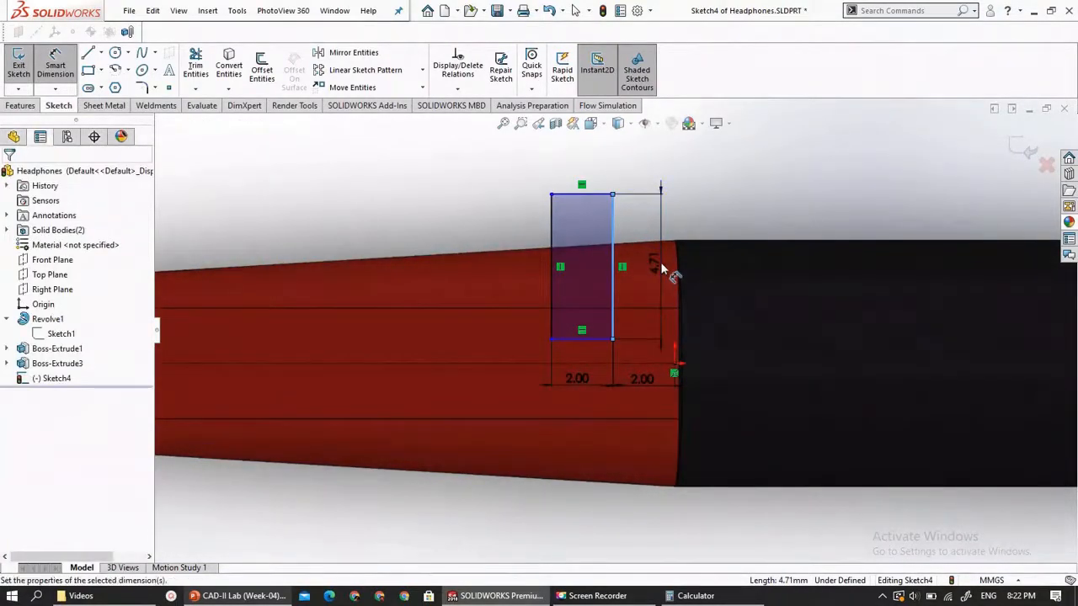
{"action": "left_click", "coordinate": [661, 262]}
{"action": "type", "text": "4"}
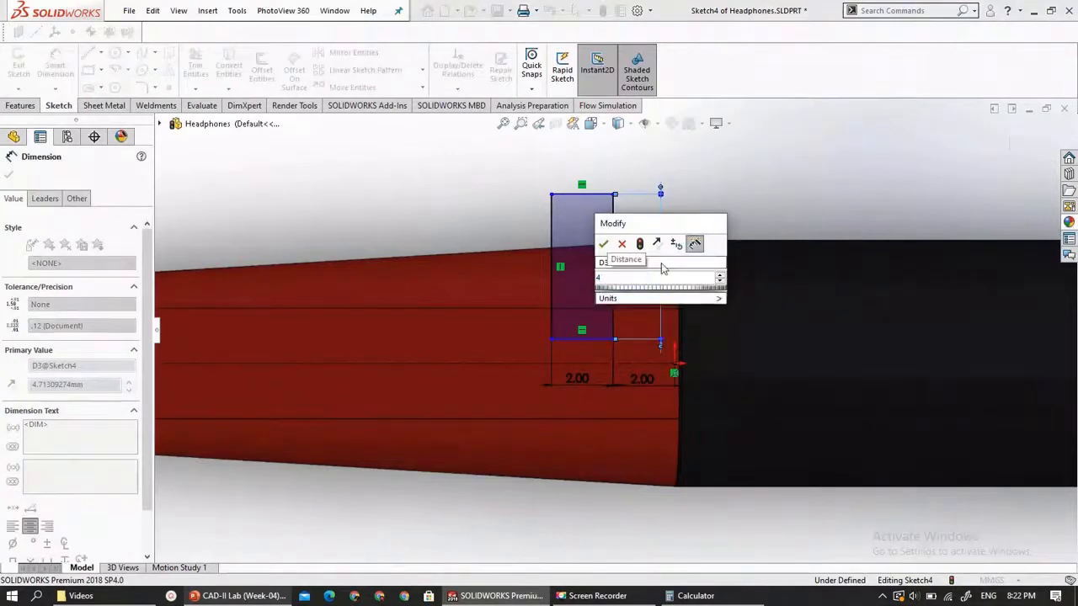
{"action": "key", "text": "Return"}
{"action": "scroll", "coordinate": [554, 279], "scroll_direction": "up", "scroll_amount": 1}
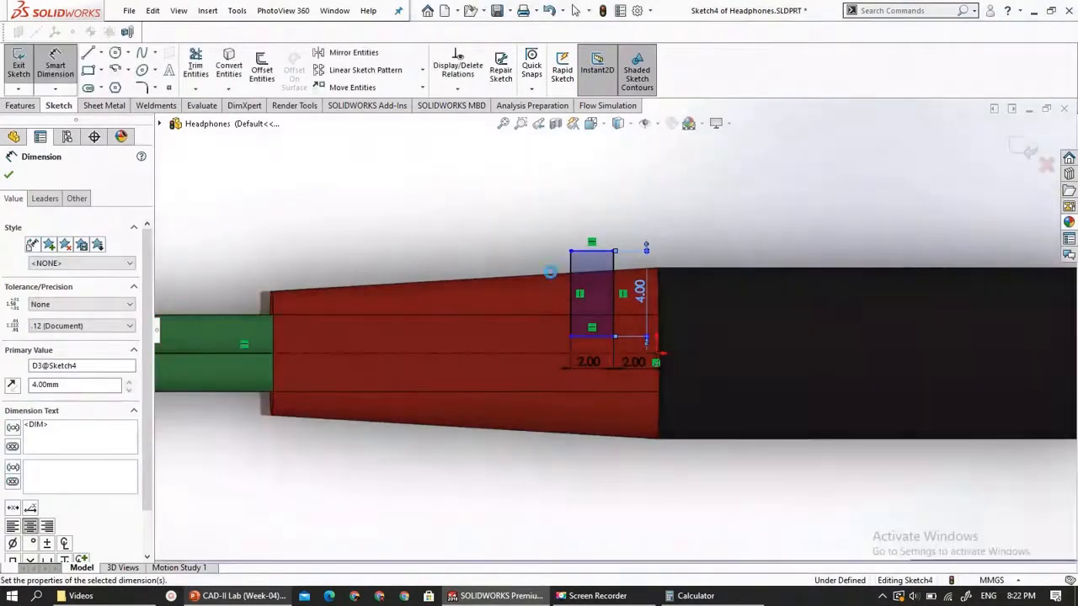
{"action": "scroll", "coordinate": [536, 277], "scroll_direction": "down", "scroll_amount": 1}
{"action": "key", "text": "Escape"}
{"action": "scroll", "coordinate": [532, 278], "scroll_direction": "down", "scroll_amount": 1}
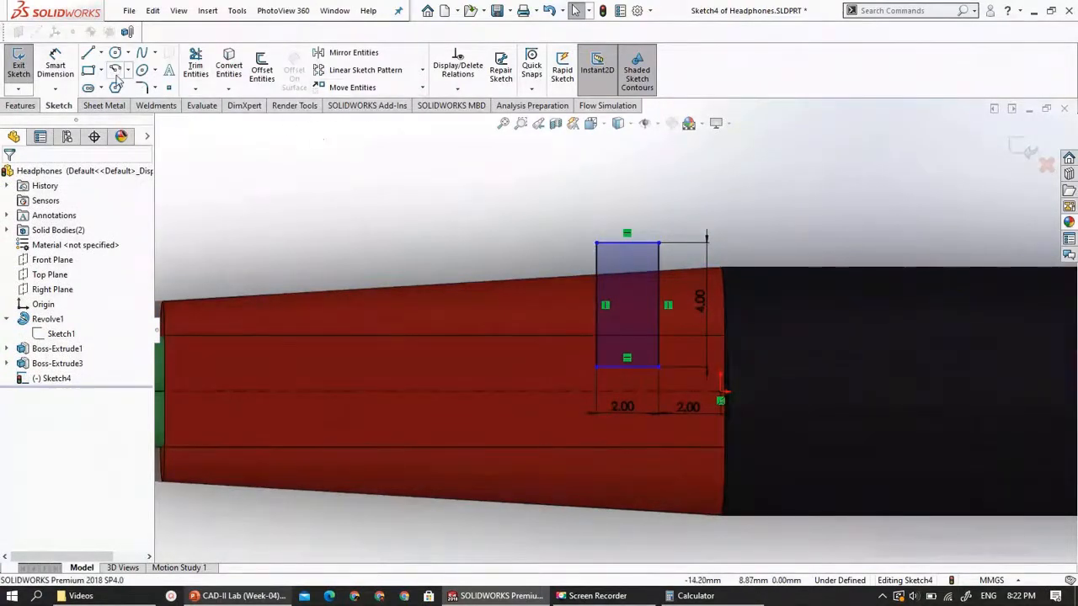
Dimension the vertical distance from the rectangle's lower corner nearest the jack to the sketch origin as 1 mm
{"action": "left_click", "coordinate": [55, 67]}
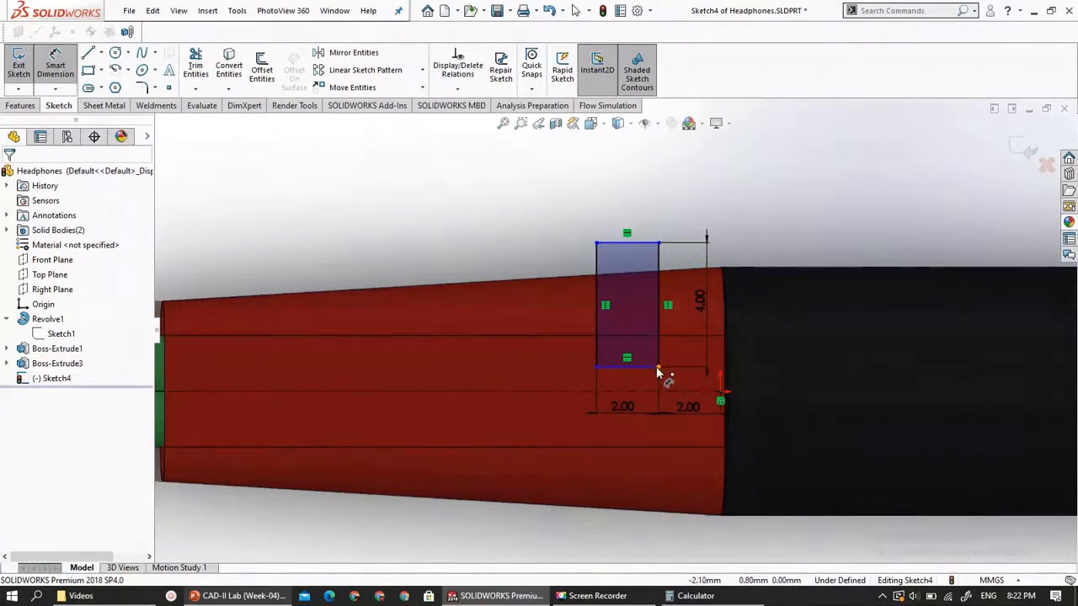
{"action": "left_click", "coordinate": [721, 399]}
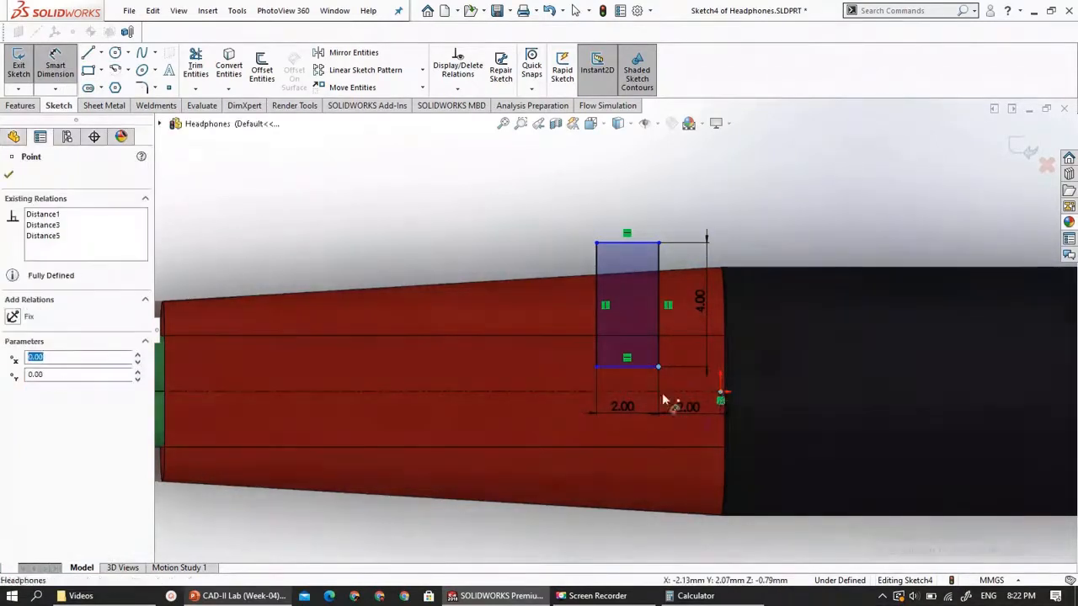
{"action": "left_click", "coordinate": [558, 383]}
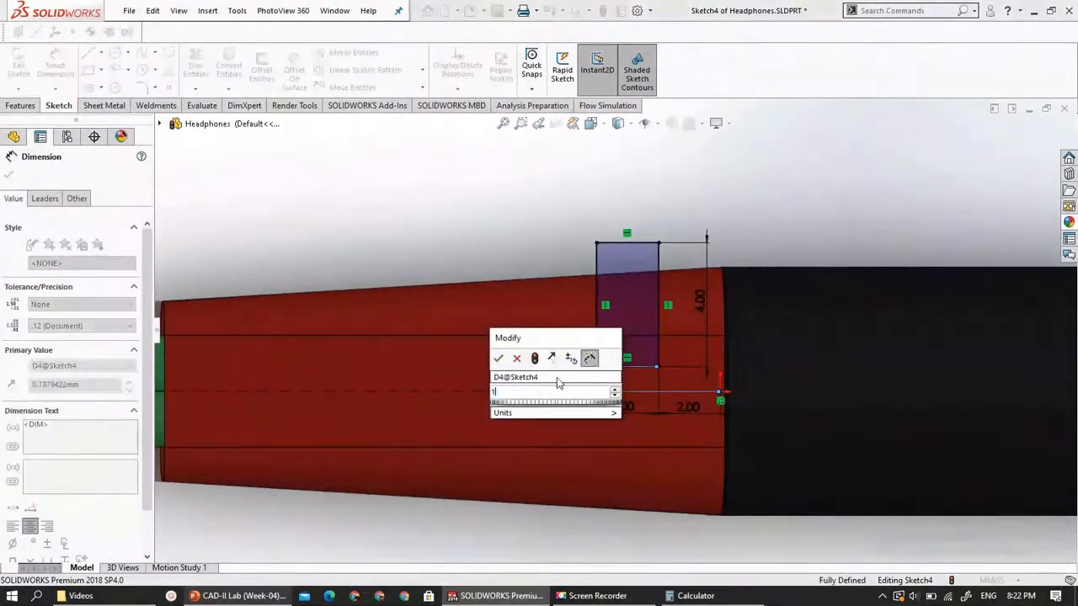
{"action": "type", "text": "1"}
{"action": "key", "text": "Return"}
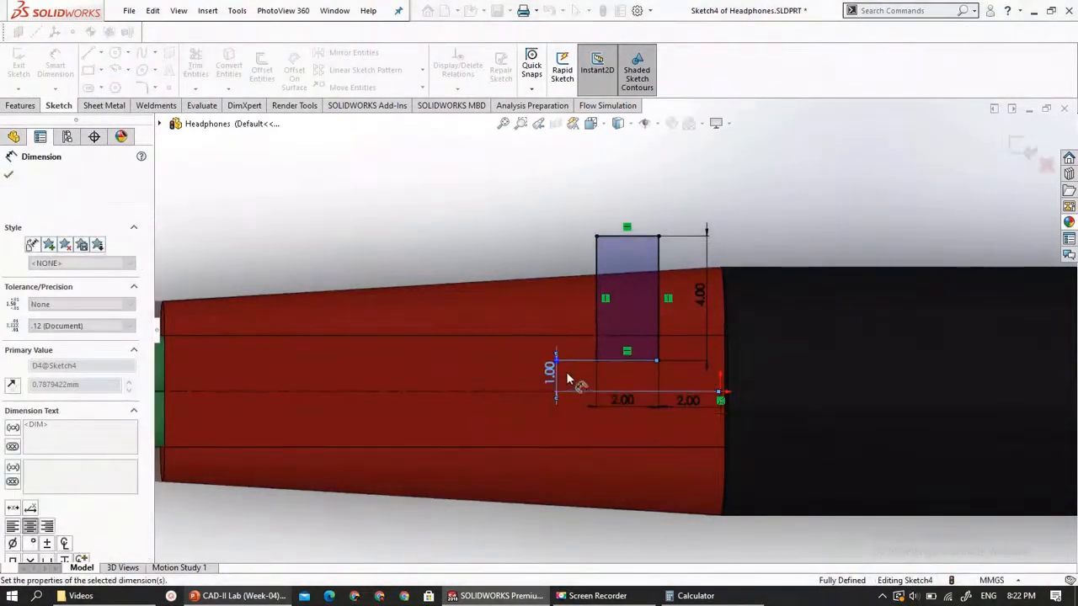
{"action": "key", "text": "Escape"}
{"action": "key", "text": "Escape"}
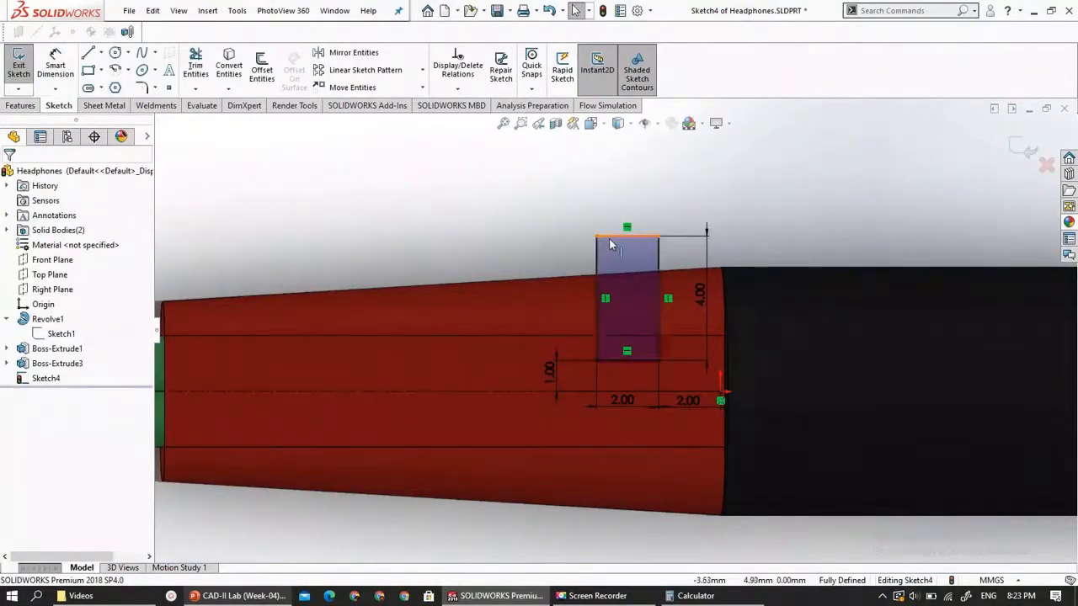
Try to copy the rectangle's four lines toward the cable end with Copy Entities, using its lower corner as base point, and undo the copy
{"action": "left_click", "coordinate": [922, 12]}
{"action": "type", "text": "copy"}
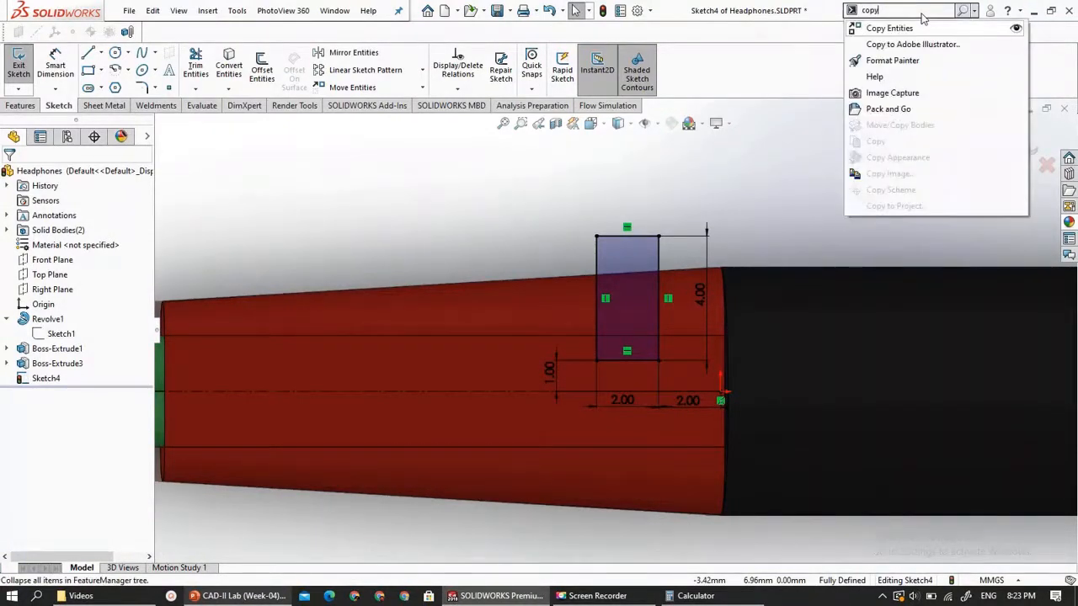
{"action": "key", "text": "Return"}
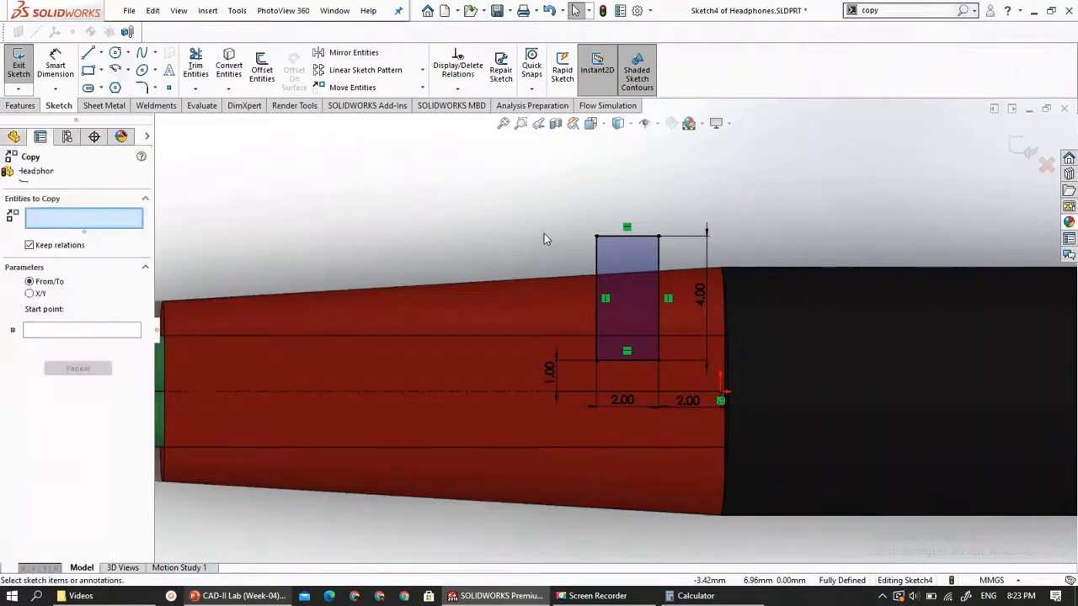
{"action": "left_click", "coordinate": [625, 238]}
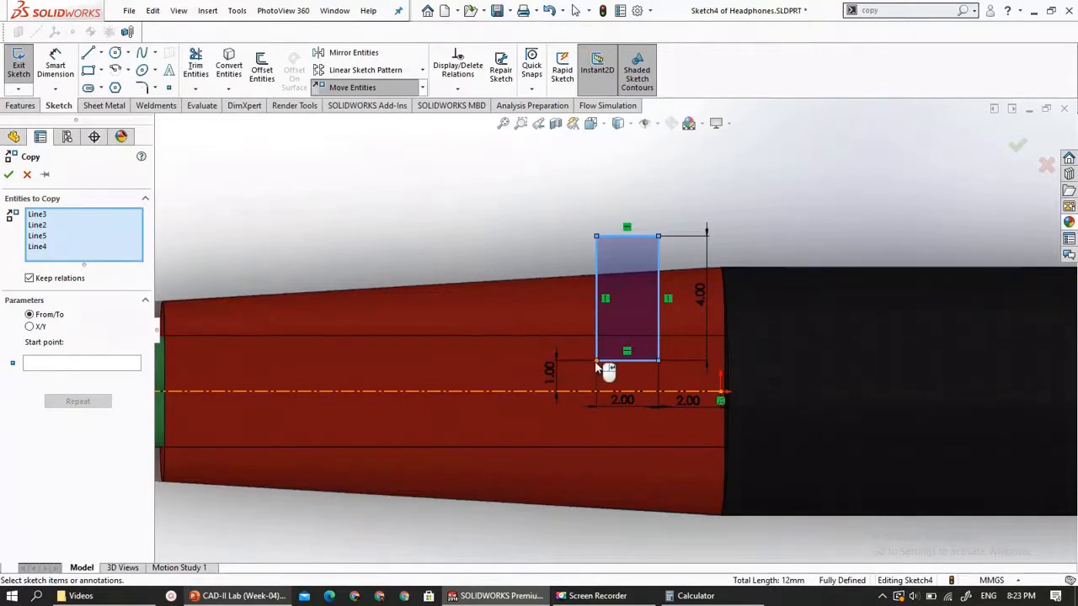
{"action": "left_click", "coordinate": [72, 367]}
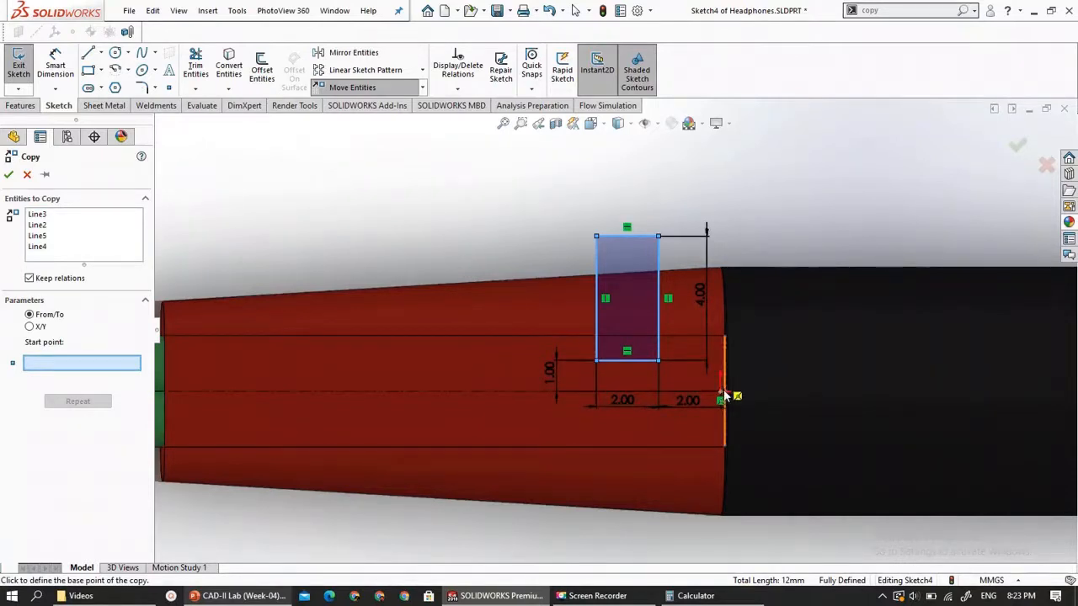
{"action": "left_click", "coordinate": [596, 361]}
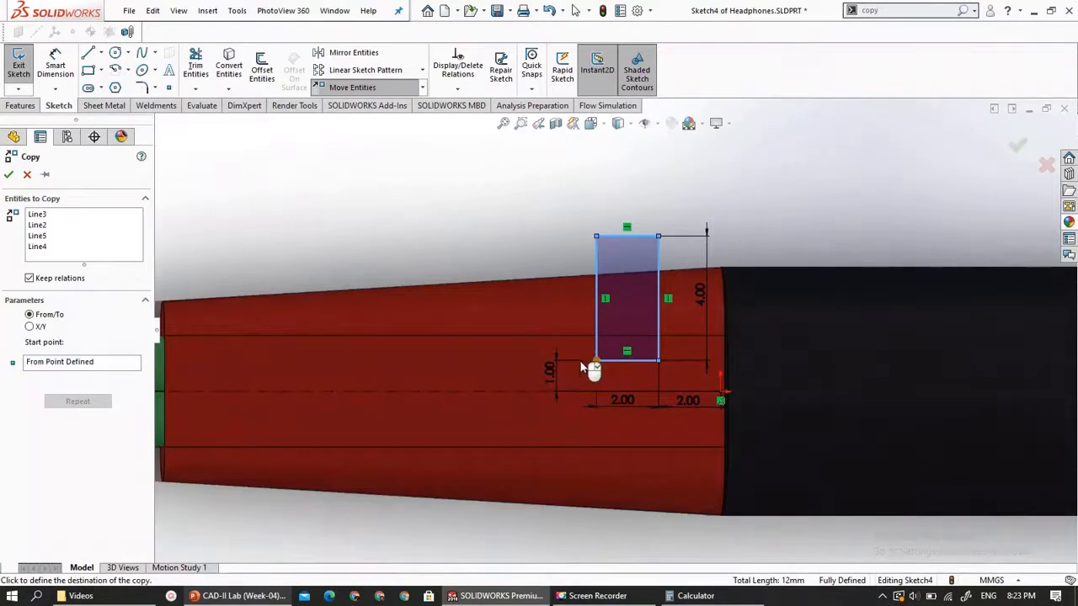
{"action": "left_click", "coordinate": [8, 176]}
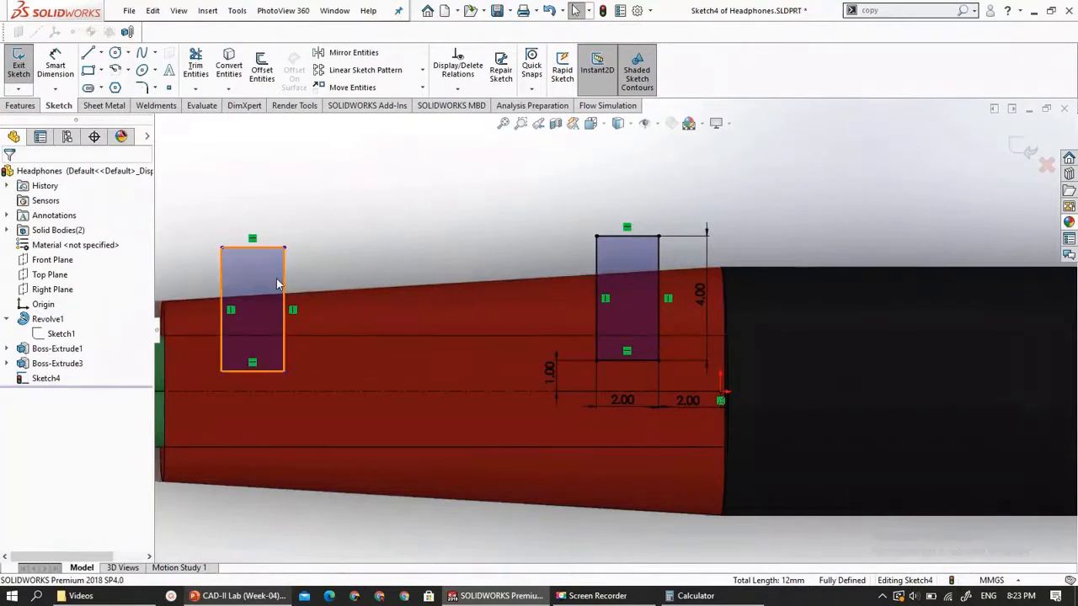
{"action": "key", "text": "ctrl+z"}
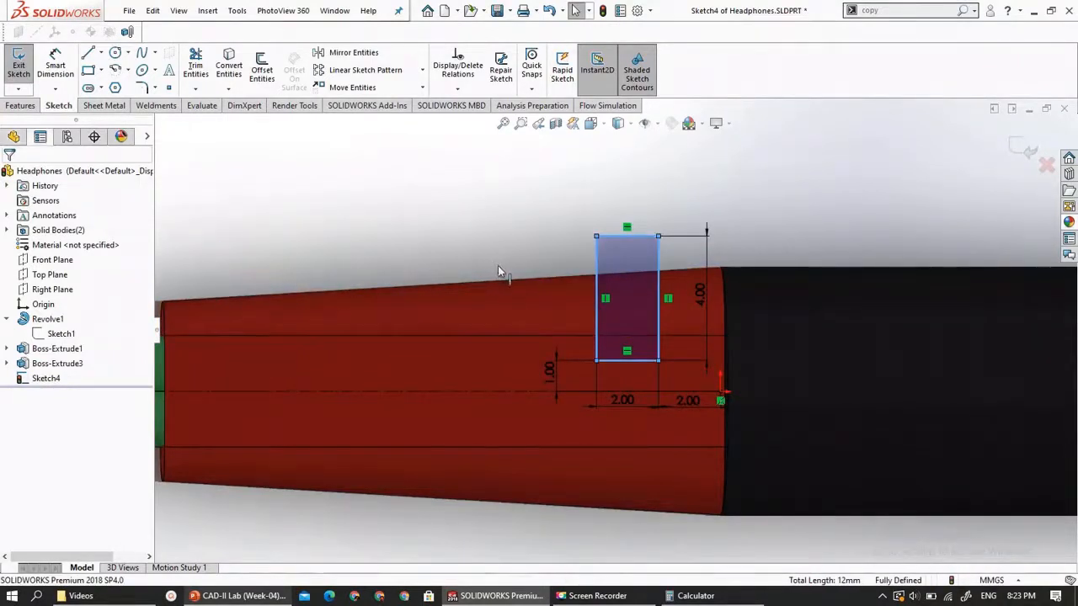
{"action": "left_click", "coordinate": [8, 174]}
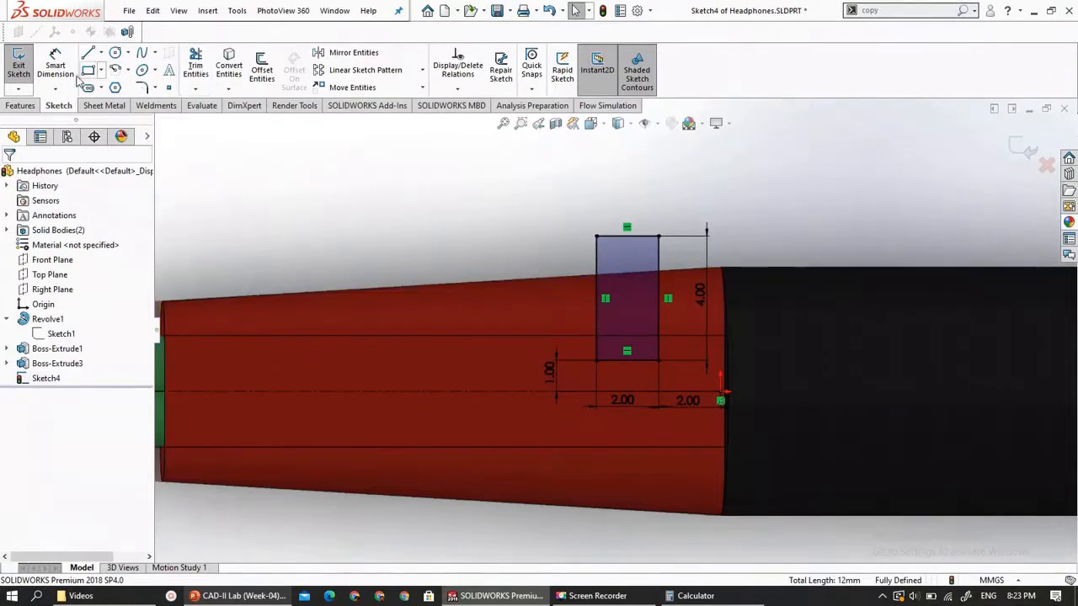
Sketch a second corner rectangle about 1.95 mm wide and 4 mm high, level with the first and spaced from it toward the cable
{"action": "left_click", "coordinate": [531, 362]}
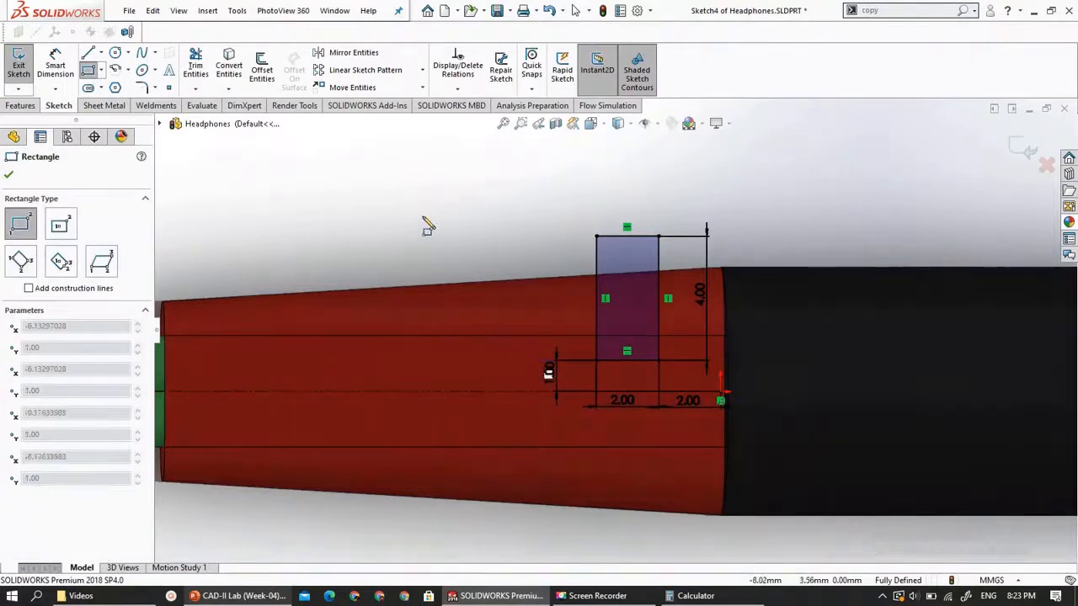
{"action": "left_click", "coordinate": [469, 238]}
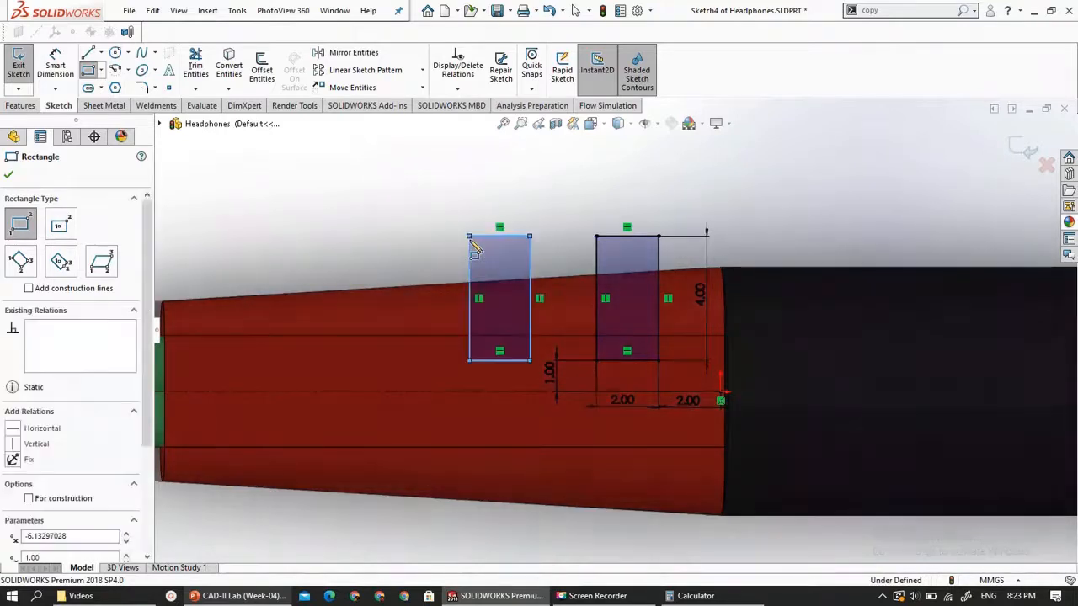
{"action": "key", "text": "Escape"}
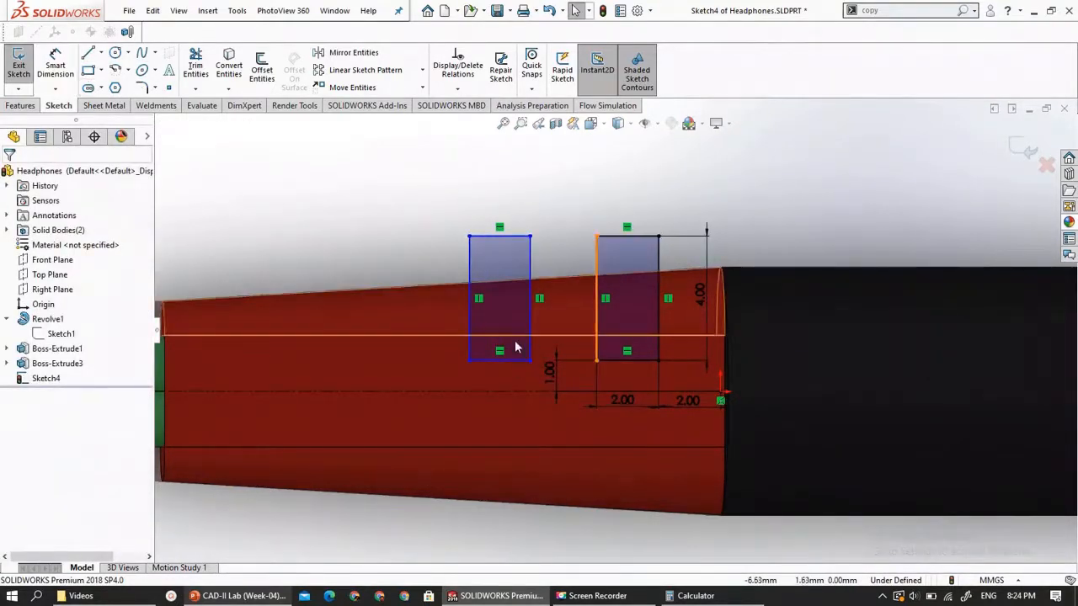
Add an Equal relation between the lower edges of the two rectangles
{"action": "left_click", "coordinate": [615, 362]}
{"action": "type", "text": "2.00"}
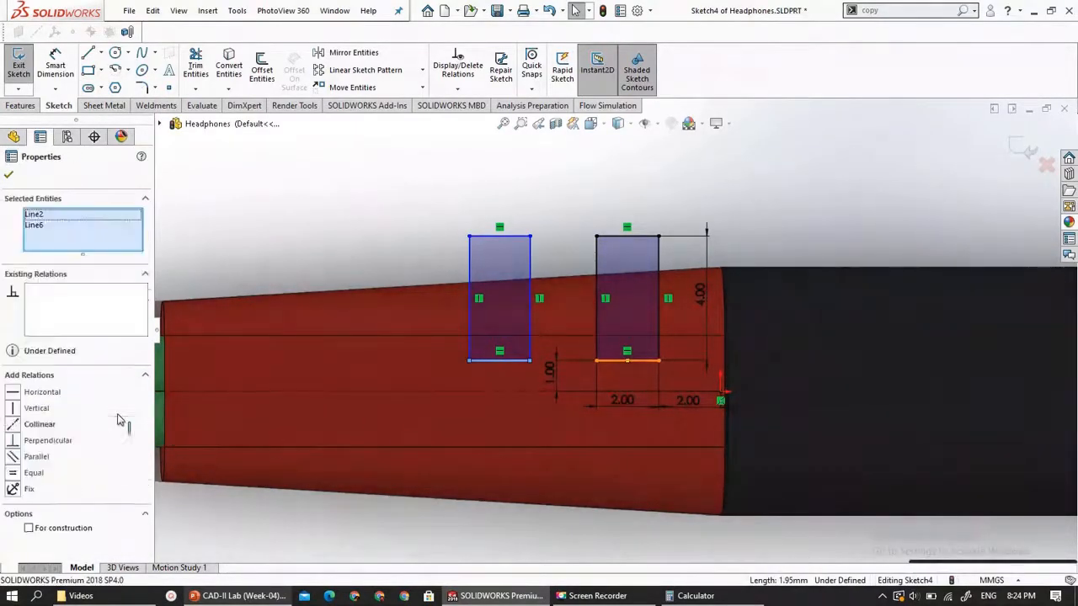
{"action": "left_click", "coordinate": [32, 473]}
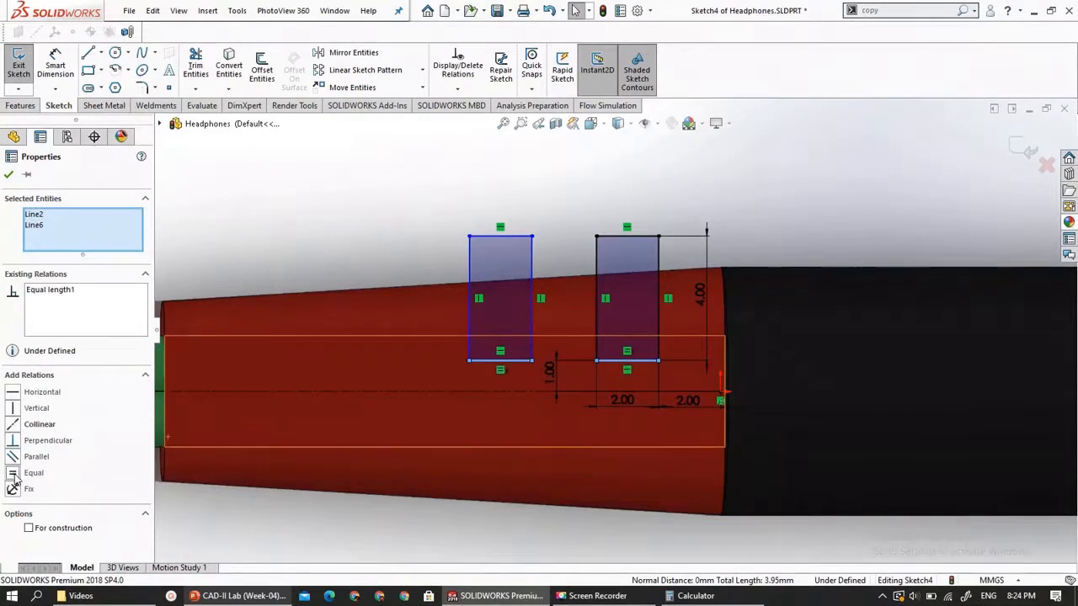
{"action": "key", "text": "Escape"}
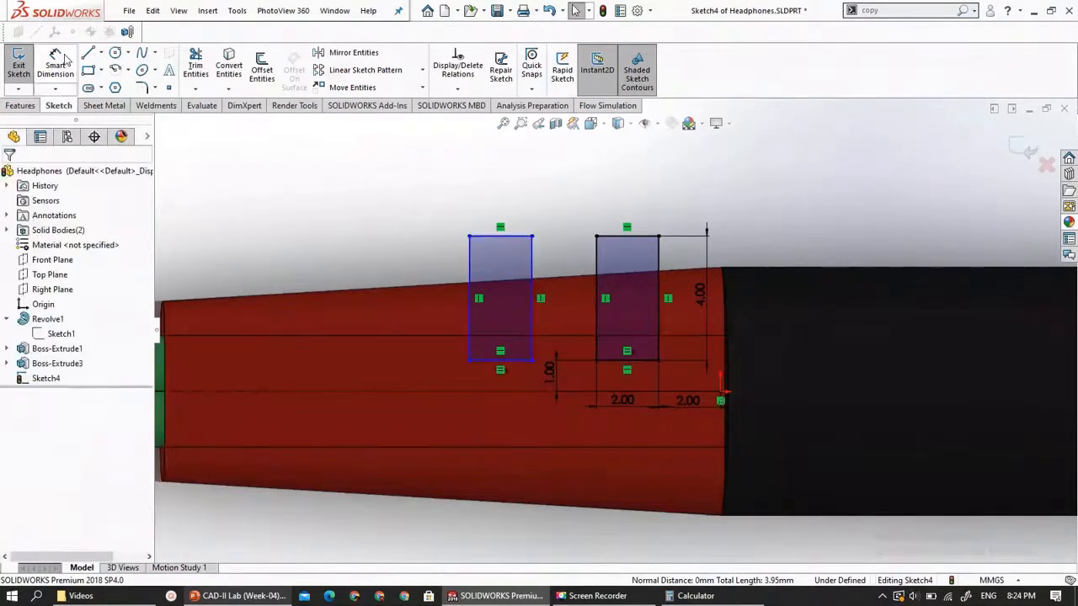
Dimension the horizontal gap between the facing lower corners of the two rectangles as 2 mm
{"action": "left_click", "coordinate": [63, 60]}
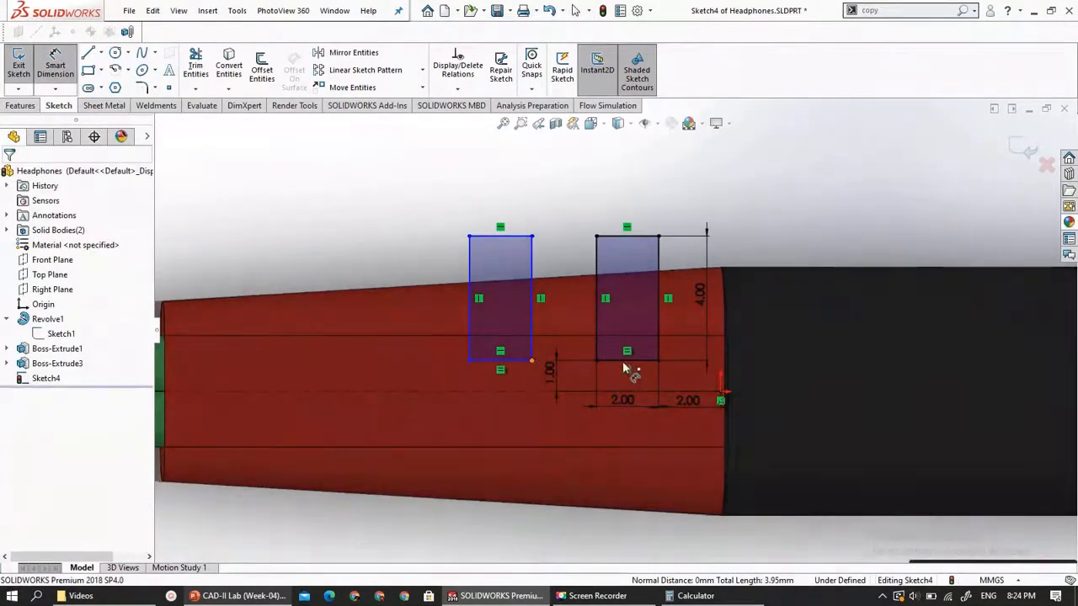
{"action": "left_click", "coordinate": [594, 361]}
{"action": "left_click", "coordinate": [558, 414]}
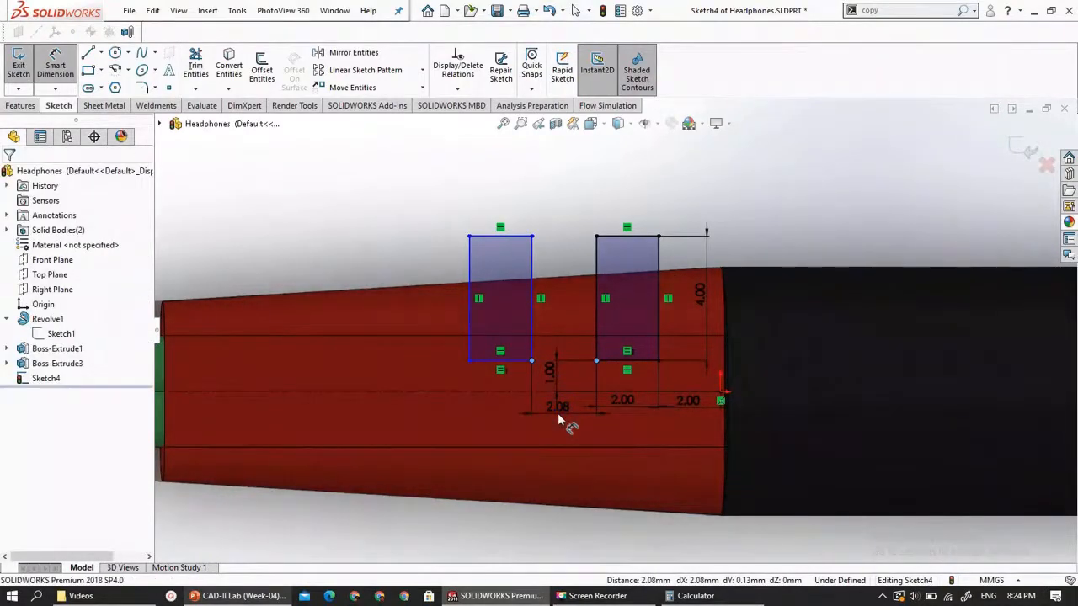
{"action": "left_click", "coordinate": [557, 413]}
{"action": "type", "text": "2"}
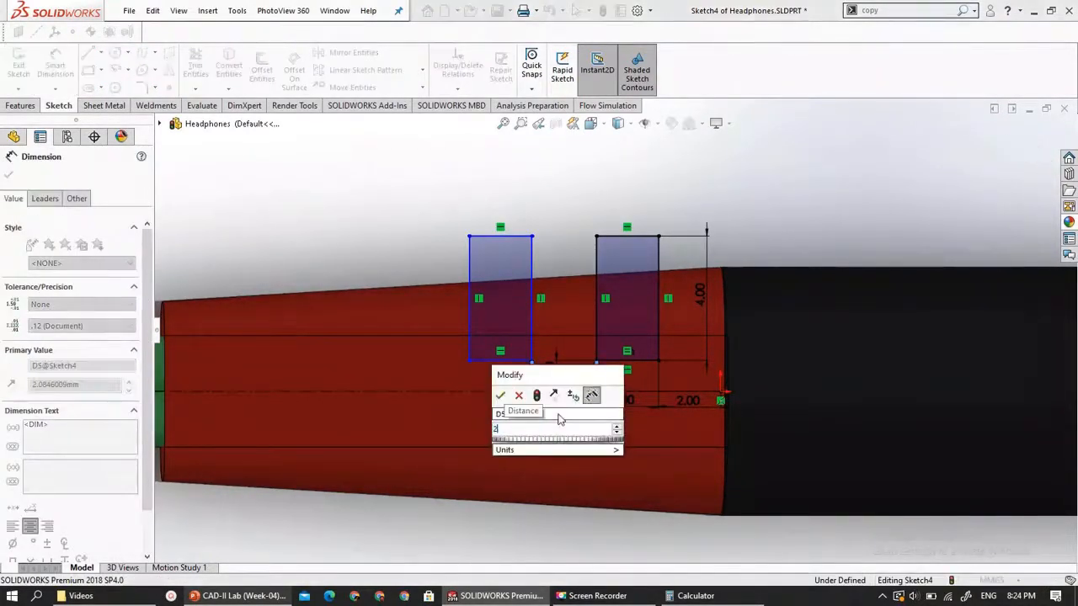
{"action": "key", "text": "Return"}
{"action": "left_click", "coordinate": [414, 222]}
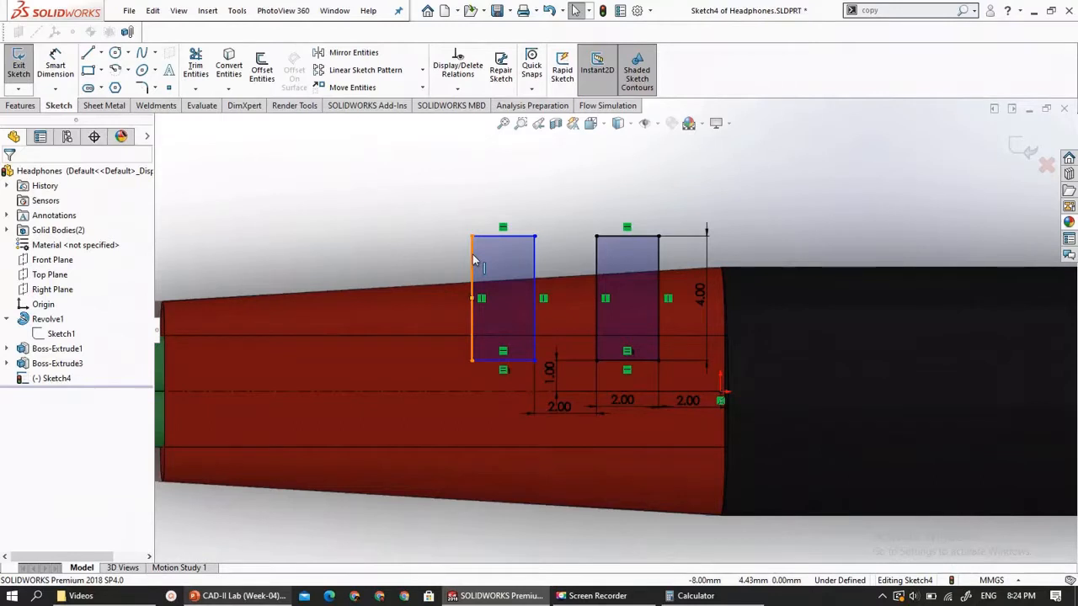
Add an Equal relation between the cable-side vertical edges of the two rectangles
{"action": "left_click", "coordinate": [597, 265], "text": "ctrl"}
{"action": "left_click", "coordinate": [597, 264], "text": "ctrl"}
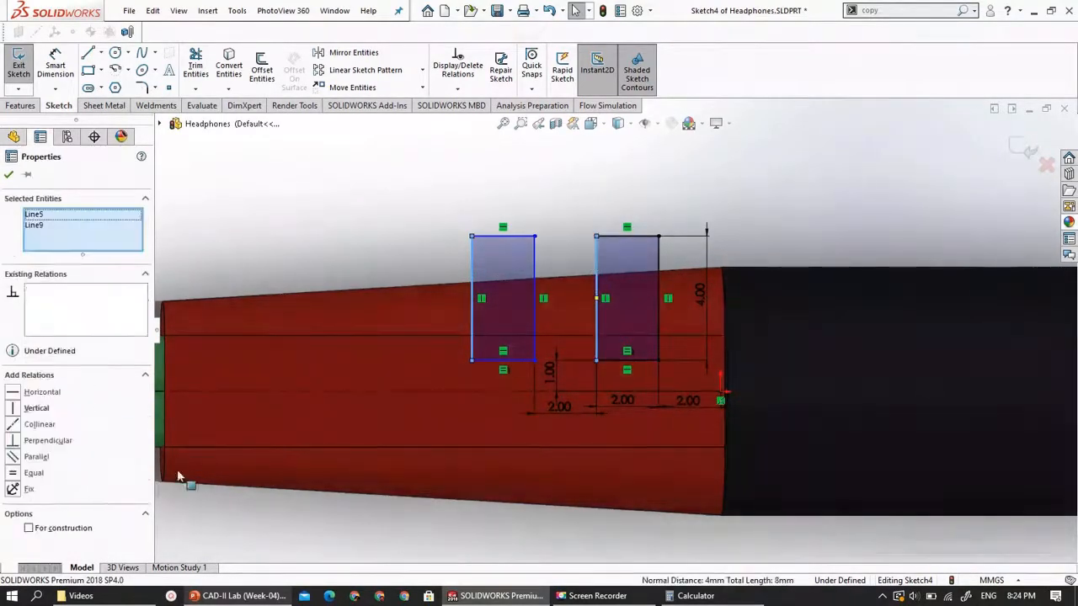
{"action": "left_click", "coordinate": [13, 477]}
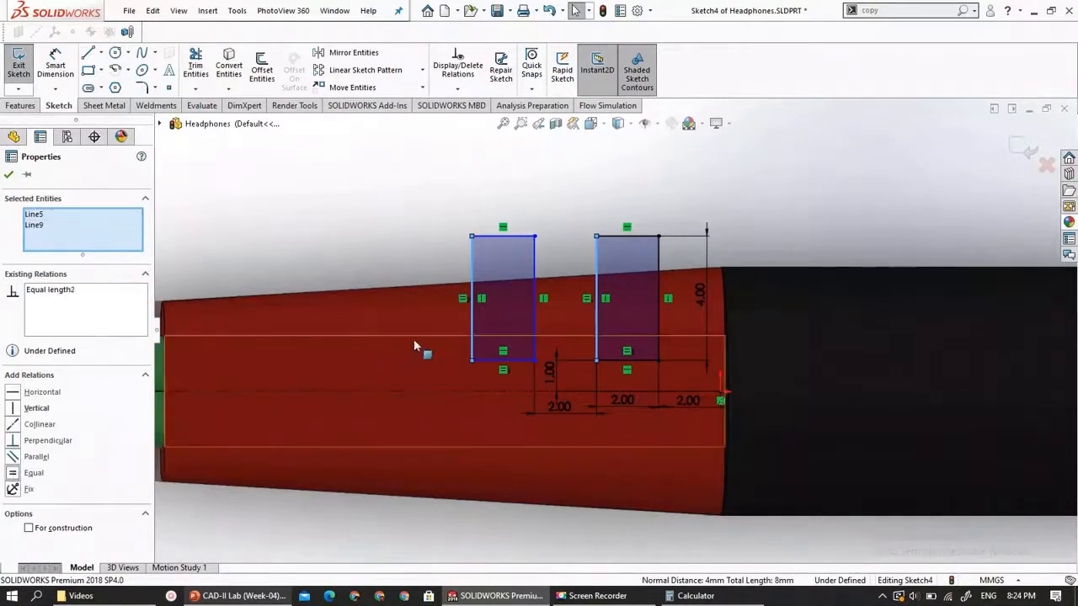
{"action": "left_click", "coordinate": [241, 193]}
Dimension the vertical distance from the second rectangle's cable-side lower corner to the sketch origin as 1 mm
{"action": "left_click", "coordinate": [54, 64]}
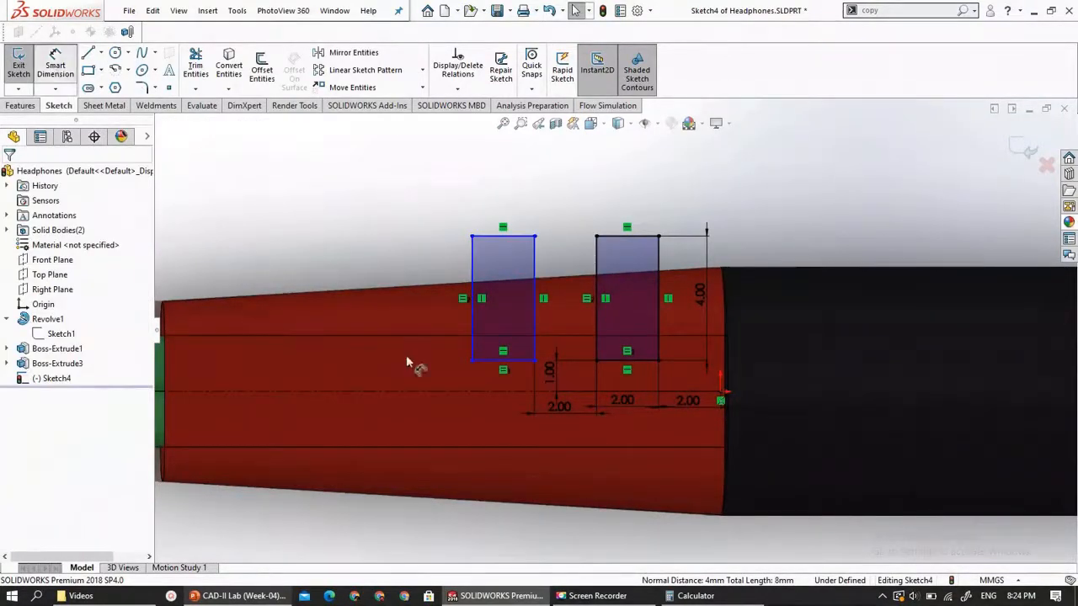
{"action": "left_click", "coordinate": [472, 361]}
{"action": "left_click", "coordinate": [457, 386]}
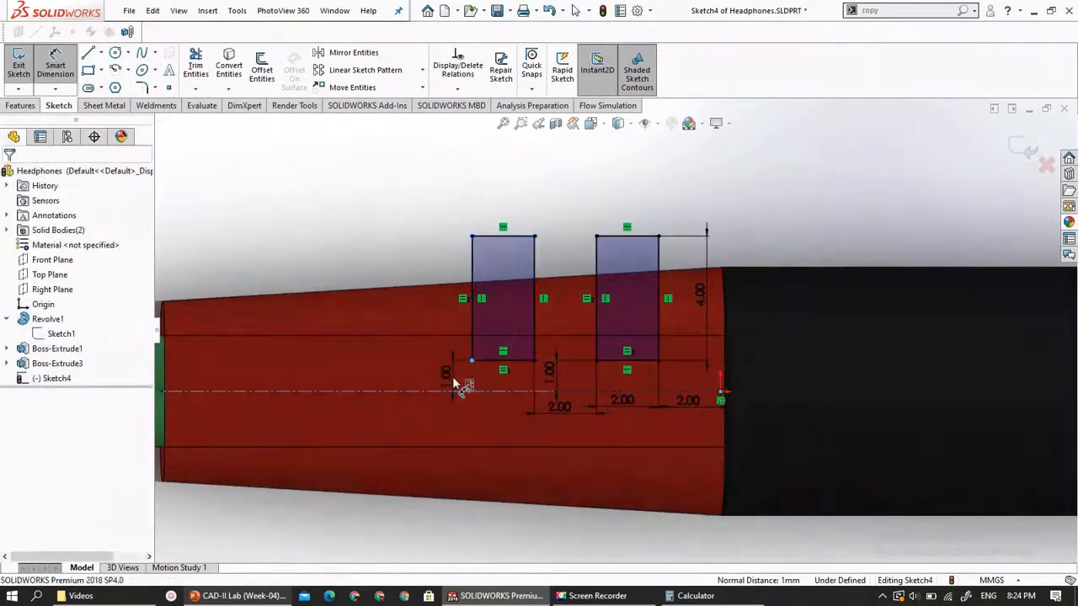
{"action": "left_click", "coordinate": [452, 377]}
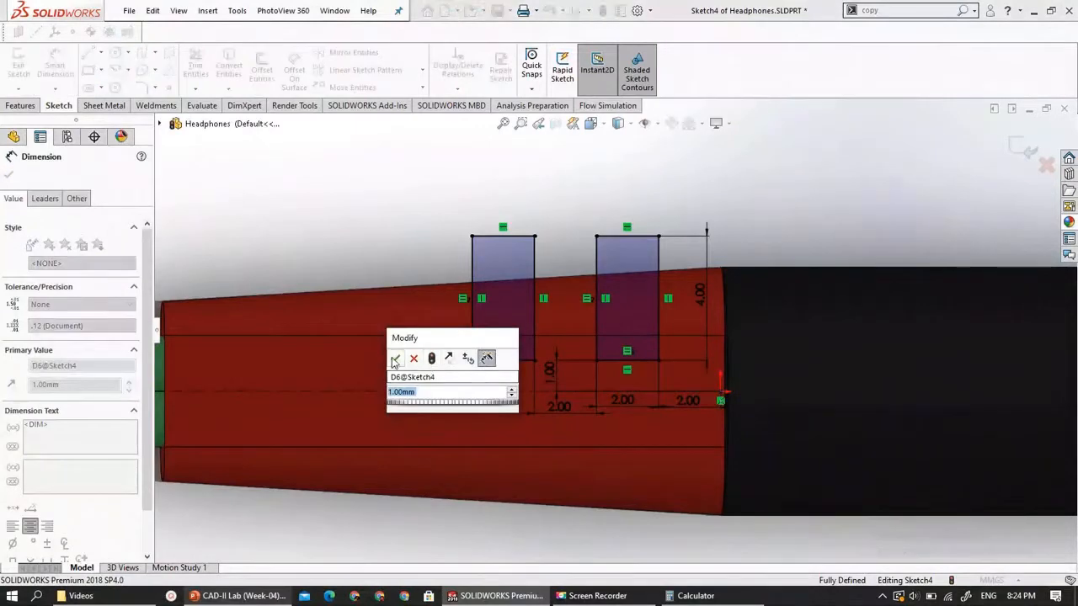
{"action": "left_click", "coordinate": [394, 360]}
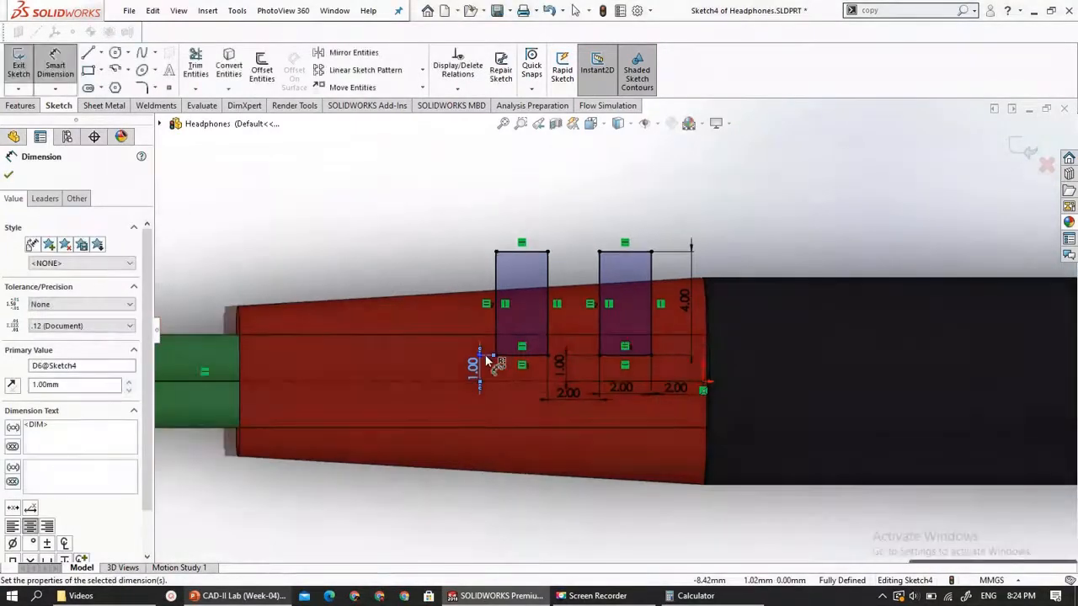
Copy both rectangles with Copy Entities, relations kept, from the sketch origin to a point about 8 mm along the centerline toward the cable
{"action": "scroll", "coordinate": [505, 345], "scroll_direction": "up", "scroll_amount": 3}
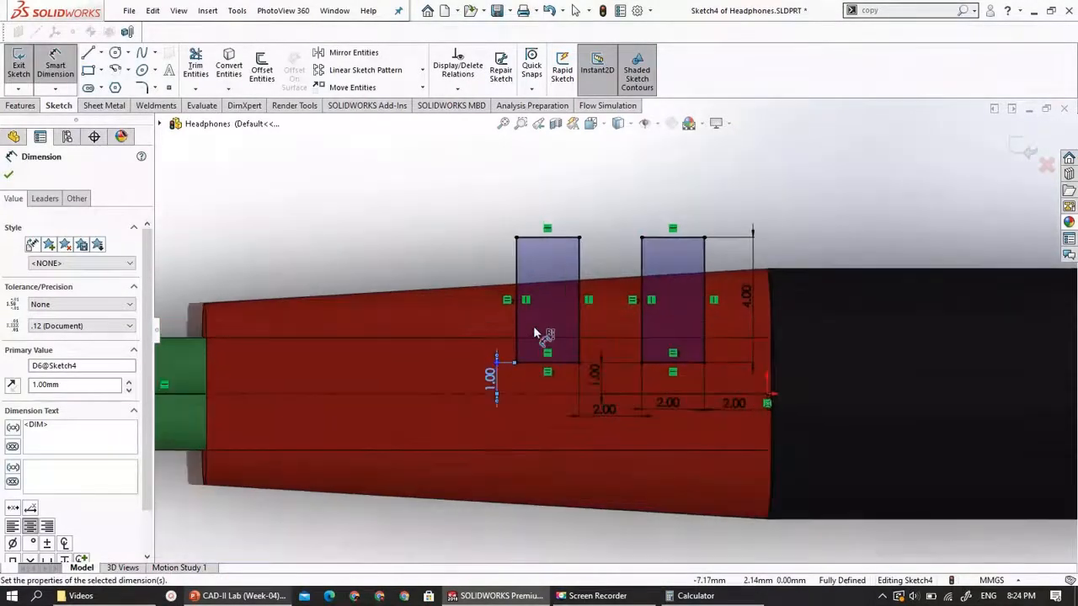
{"action": "left_click", "coordinate": [921, 9]}
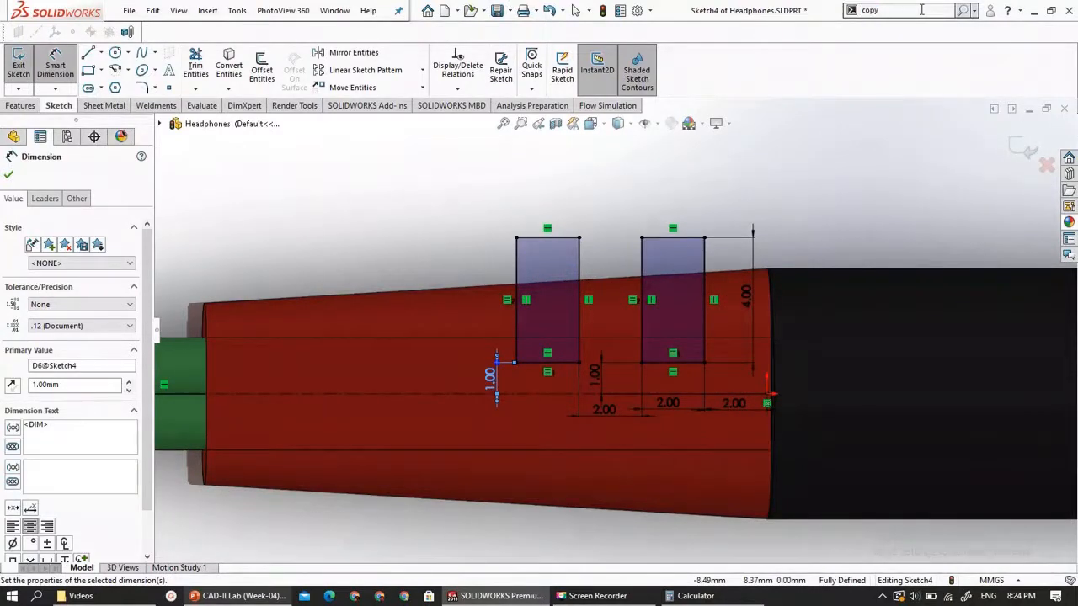
{"action": "left_click", "coordinate": [921, 9]}
{"action": "left_click", "coordinate": [920, 29]}
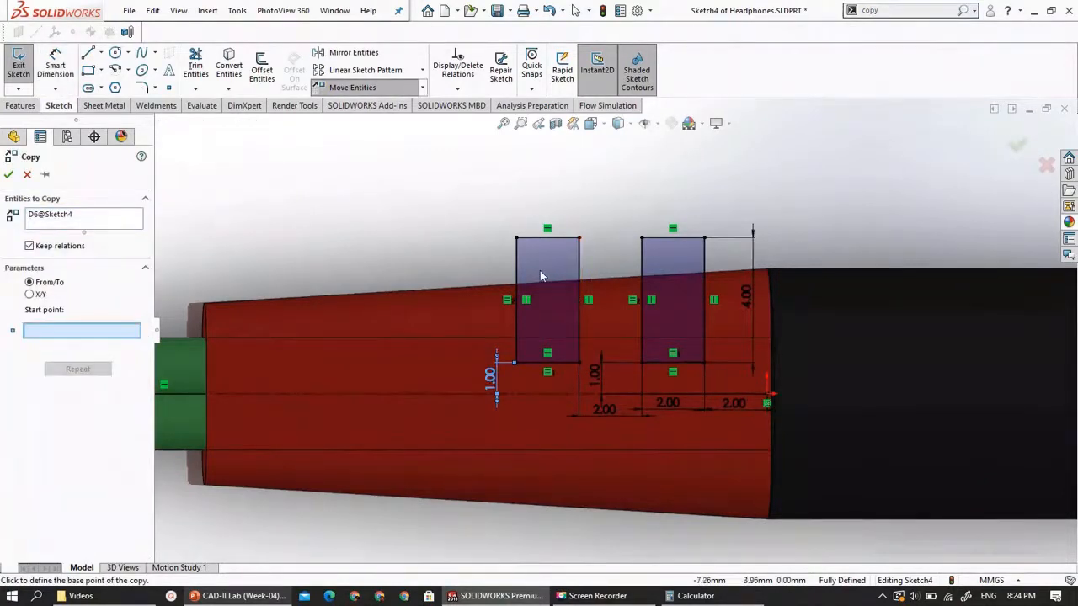
{"action": "left_click", "coordinate": [77, 218]}
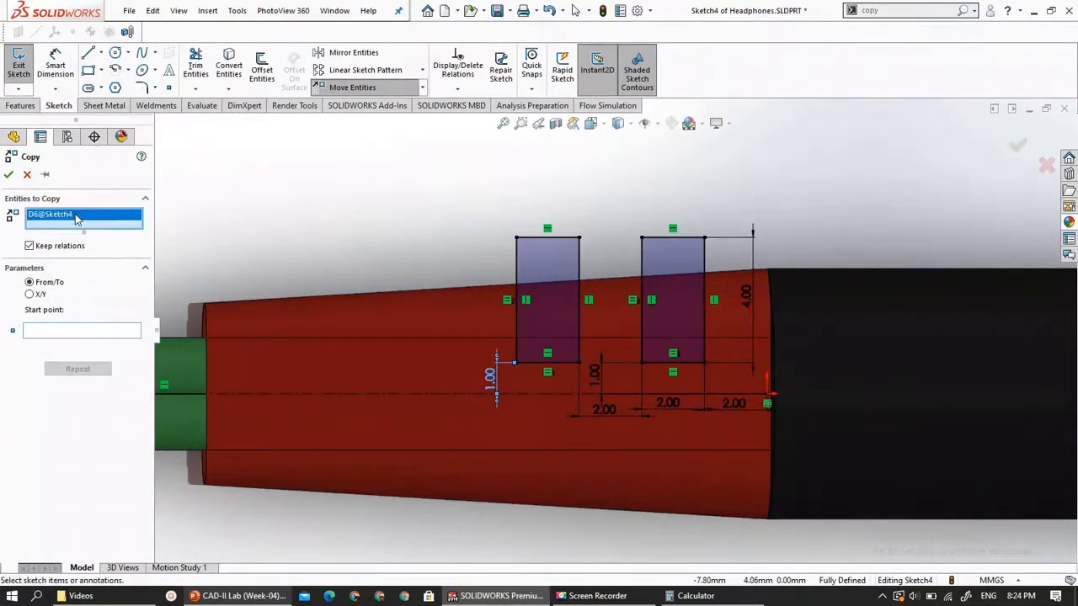
{"action": "right_click", "coordinate": [77, 218]}
{"action": "left_click", "coordinate": [97, 237]}
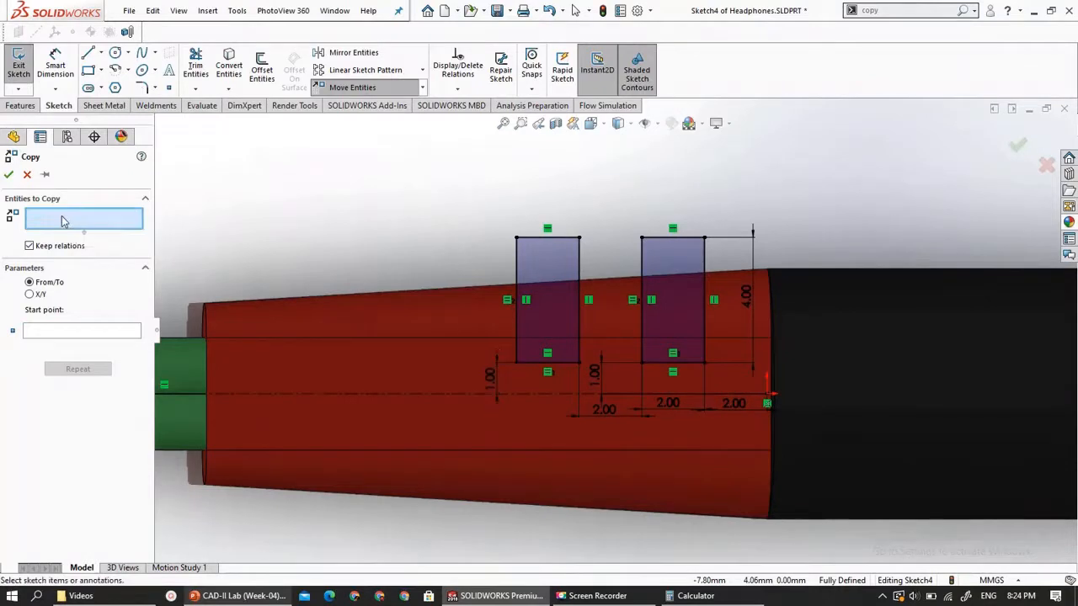
{"action": "left_click", "coordinate": [539, 267]}
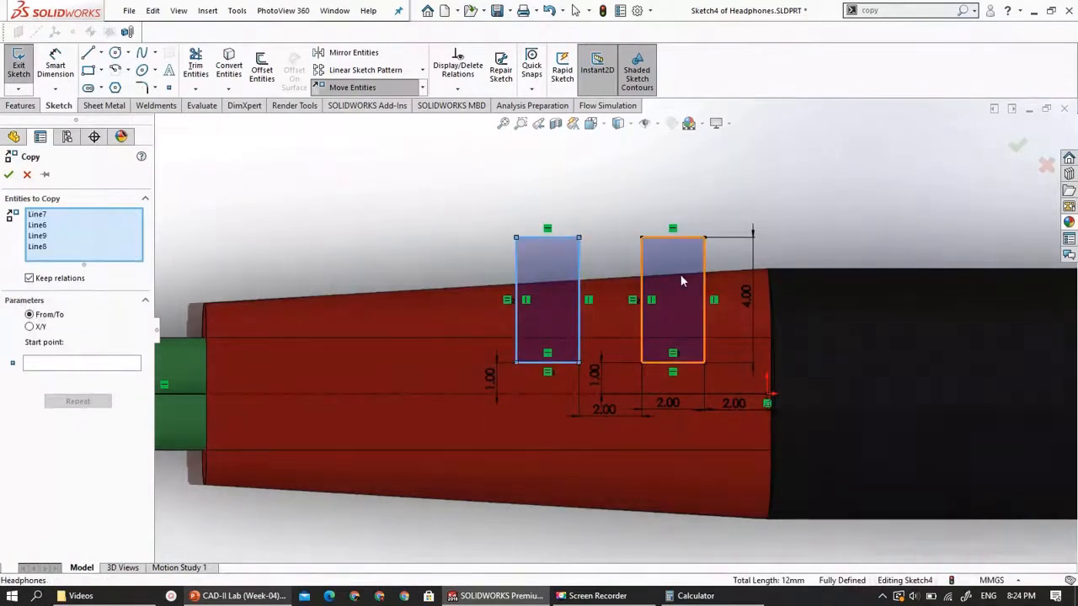
{"action": "left_click", "coordinate": [682, 281]}
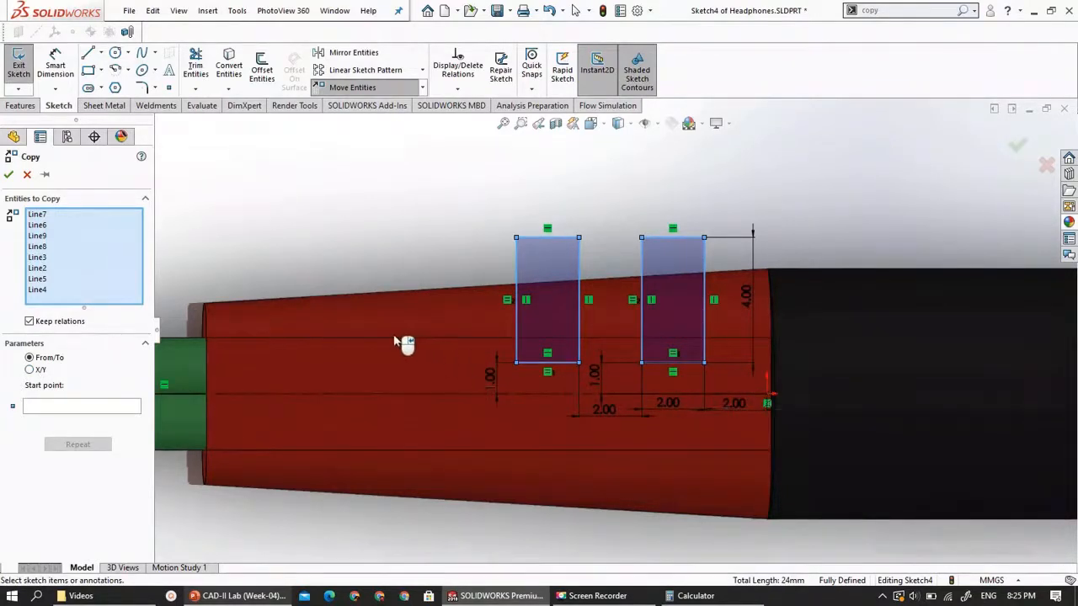
{"action": "left_click", "coordinate": [42, 407]}
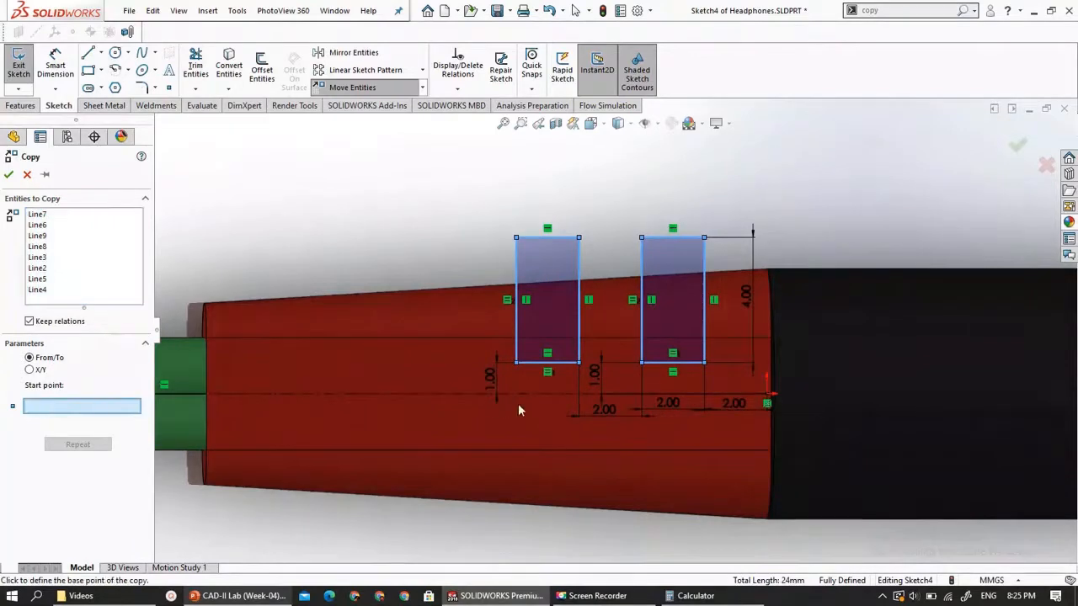
{"action": "left_click", "coordinate": [766, 394]}
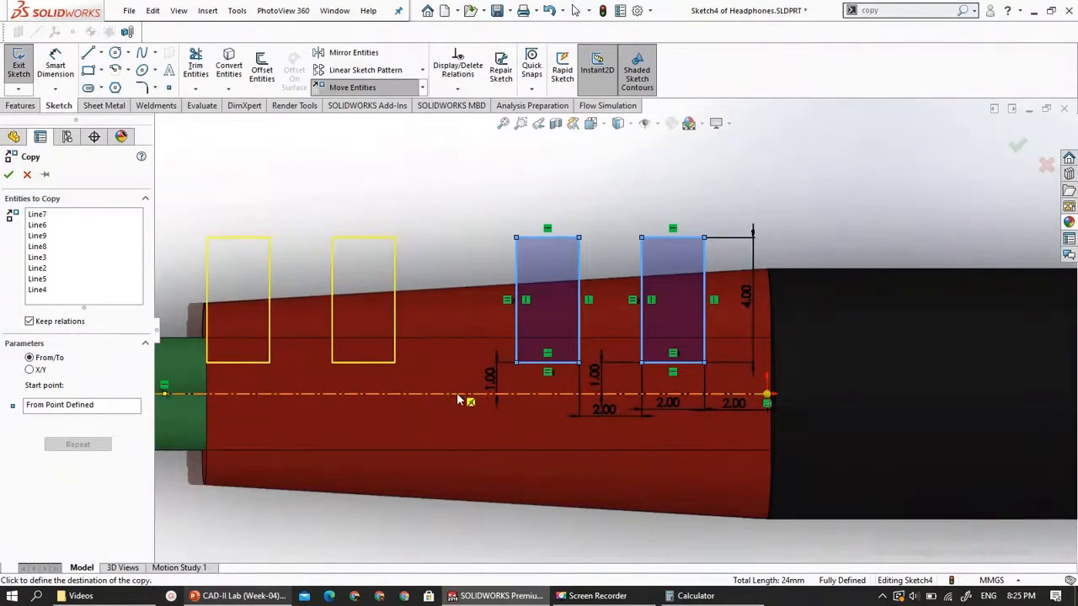
{"action": "left_click", "coordinate": [515, 397]}
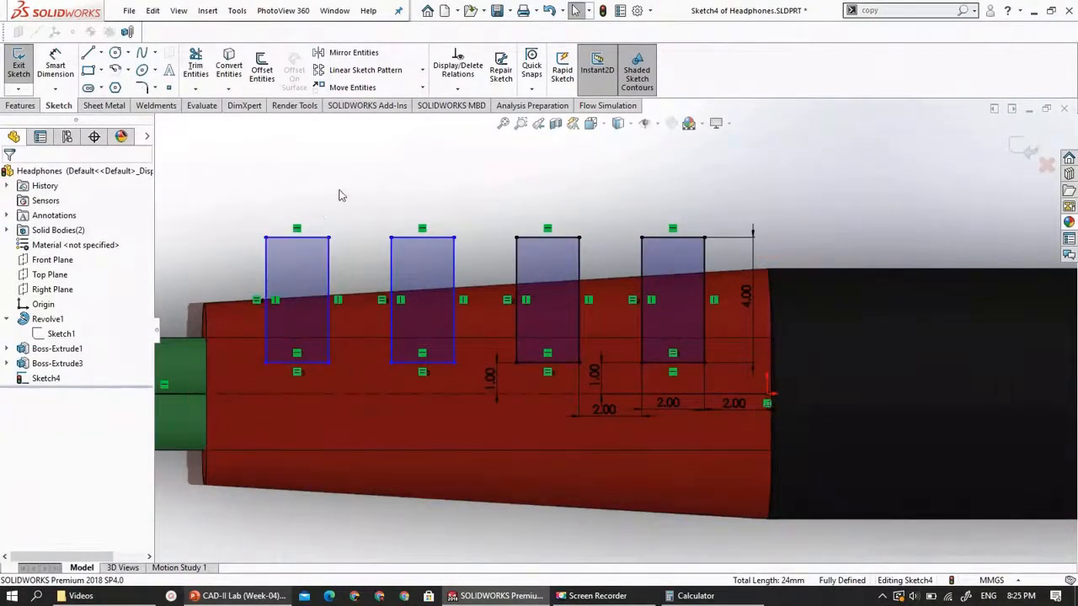
Dimension the horizontal gap between the second rectangle and the nearest copied rectangle as 2 mm at their facing lower corners
{"action": "left_click", "coordinate": [57, 67]}
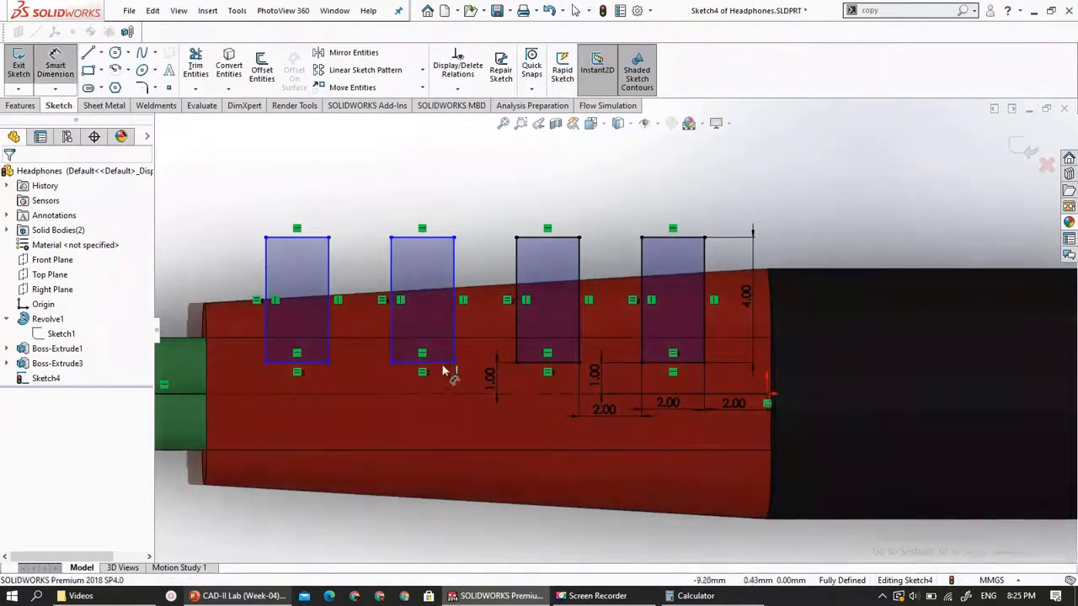
{"action": "left_click", "coordinate": [454, 363]}
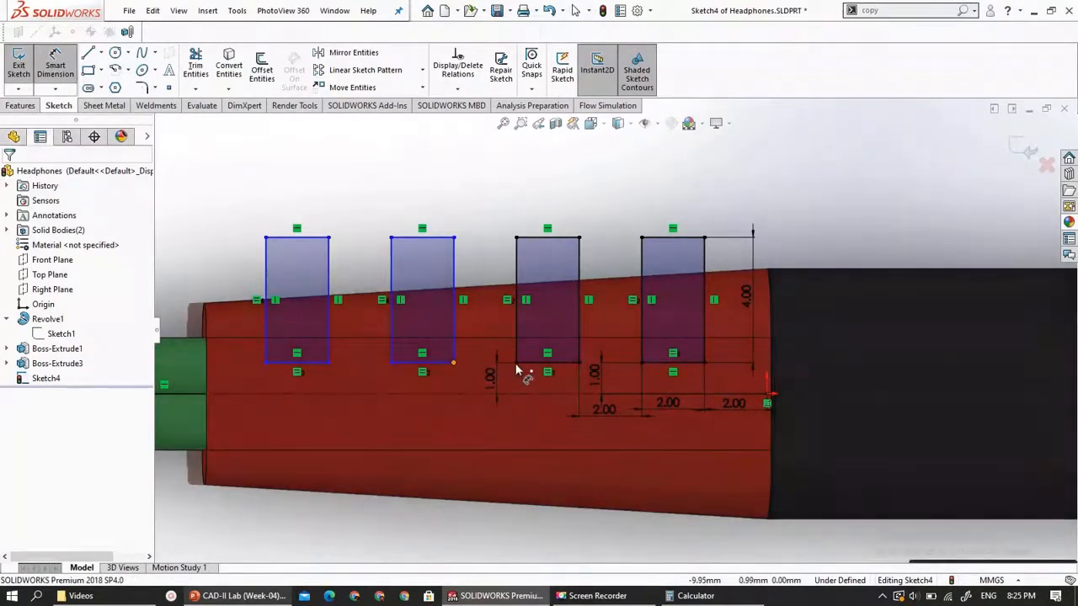
{"action": "left_click", "coordinate": [515, 363]}
{"action": "left_click", "coordinate": [482, 415]}
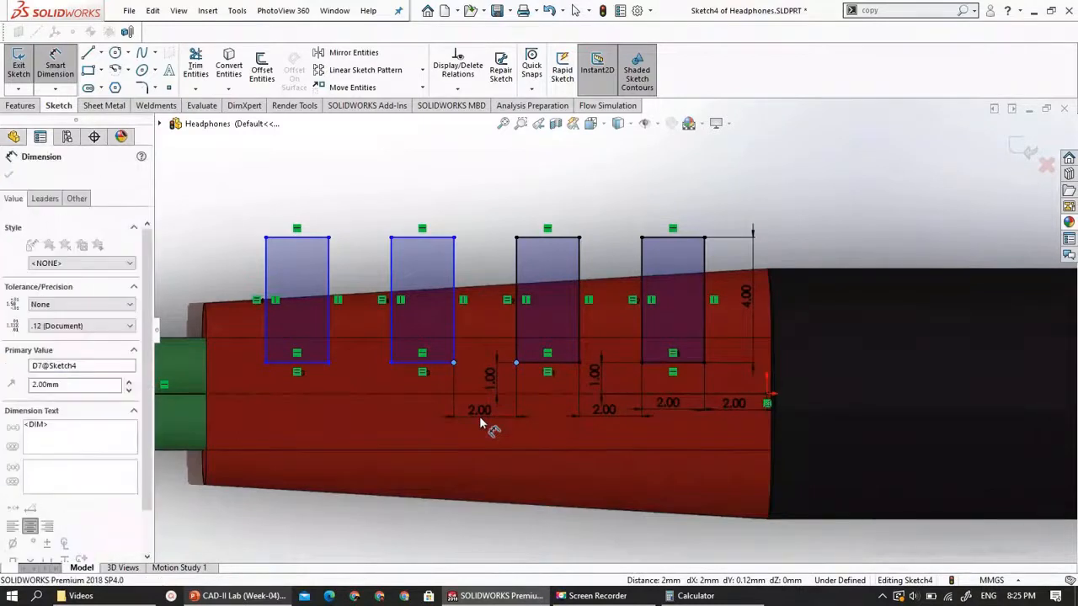
{"action": "left_click", "coordinate": [422, 400]}
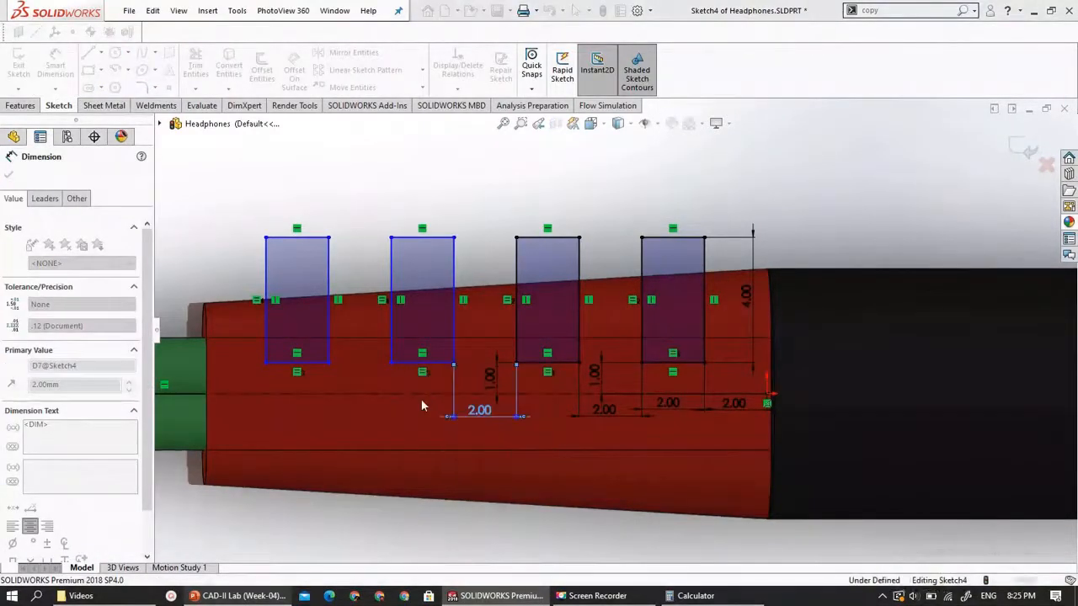
{"action": "left_click", "coordinate": [55, 67]}
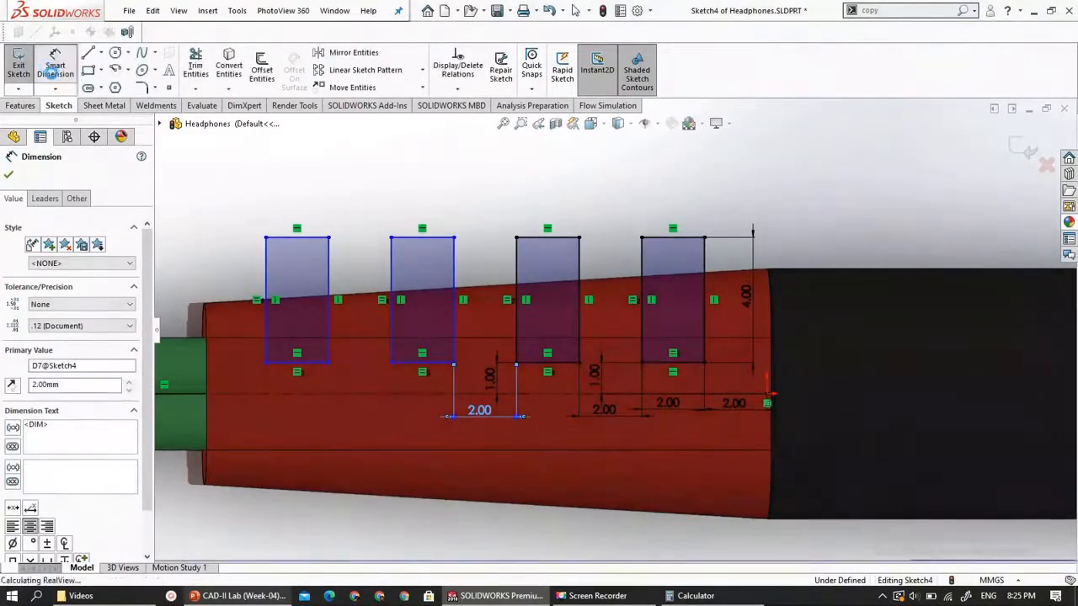
Dimension the lower-left corner of the second rectangle from the left 1 mm above the horizontal centerline
{"action": "left_click", "coordinate": [390, 364]}
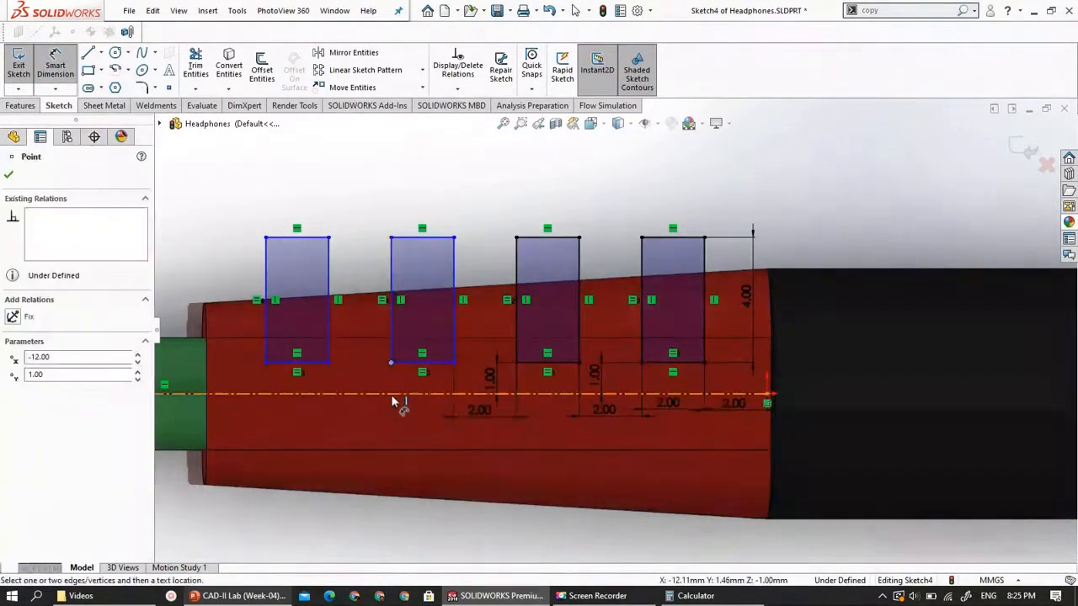
{"action": "left_click", "coordinate": [390, 394]}
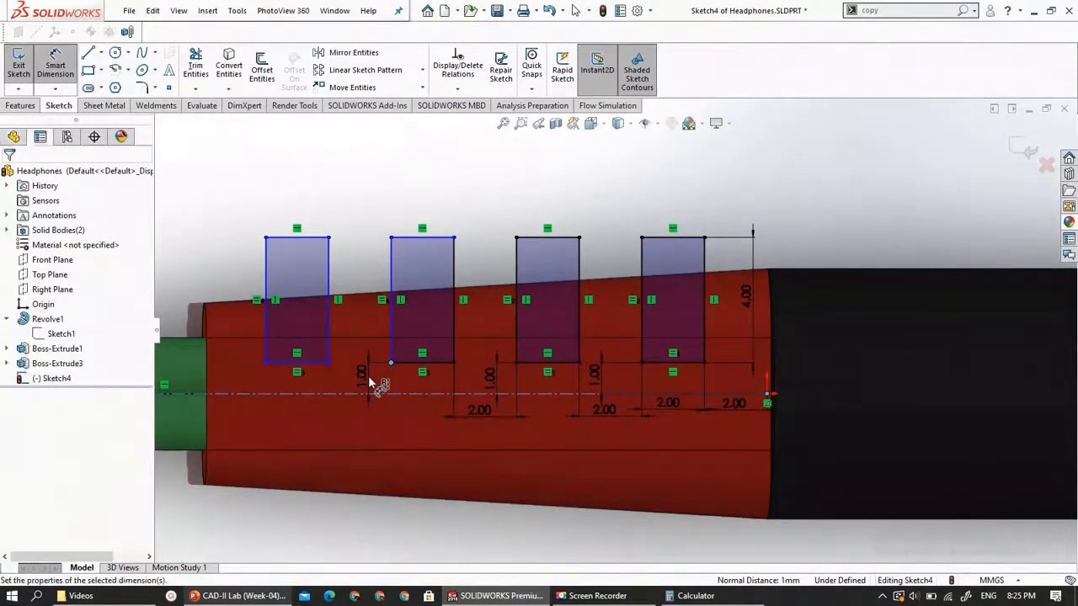
{"action": "left_click", "coordinate": [368, 375]}
{"action": "left_click", "coordinate": [310, 359]}
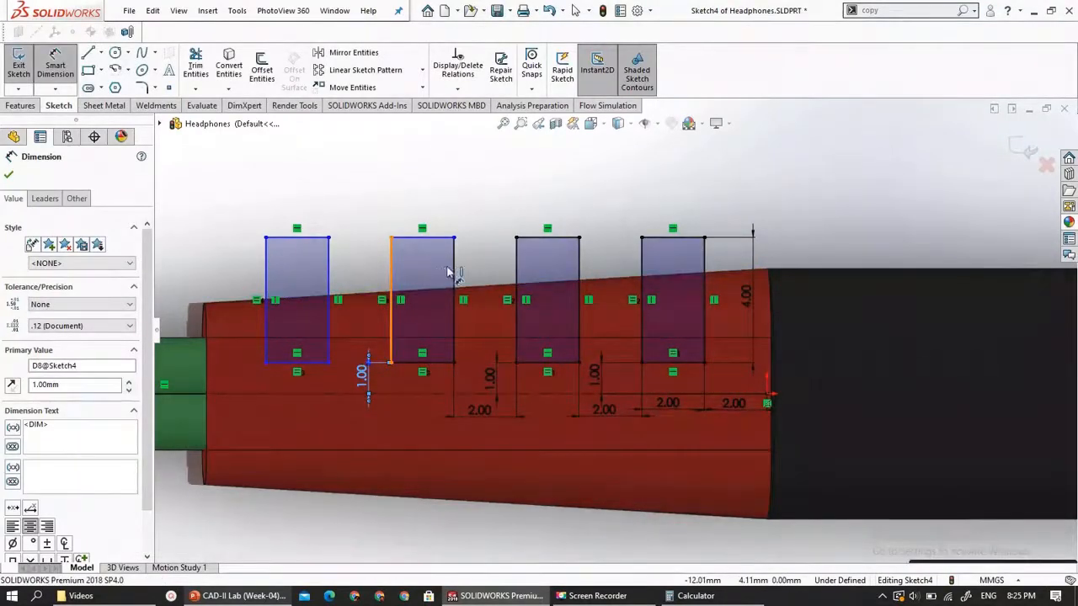
{"action": "left_click", "coordinate": [390, 267]}
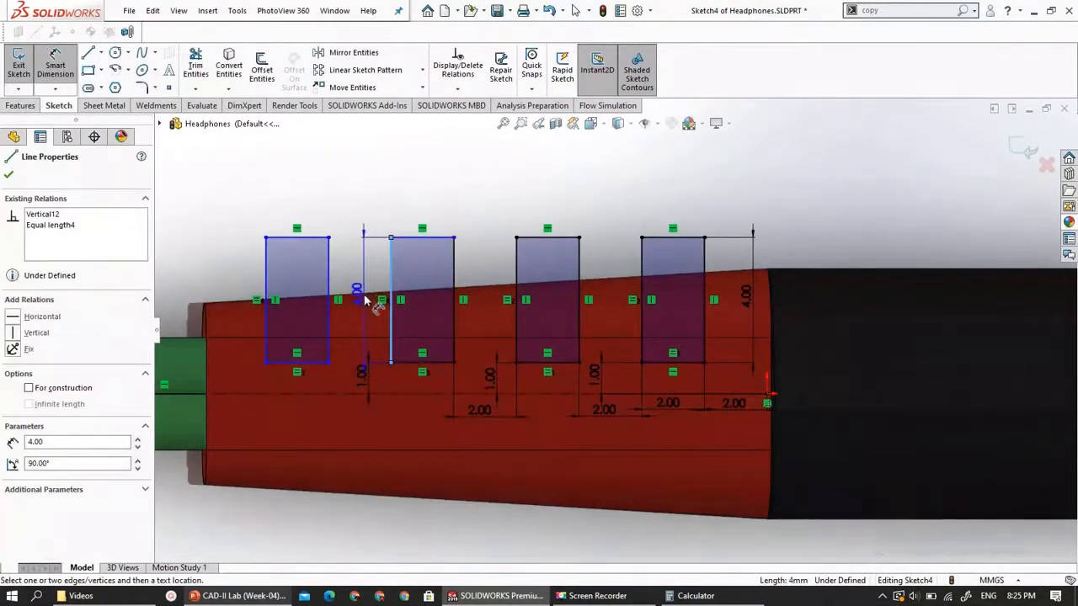
{"action": "key", "text": "Escape"}
{"action": "key", "text": "Escape"}
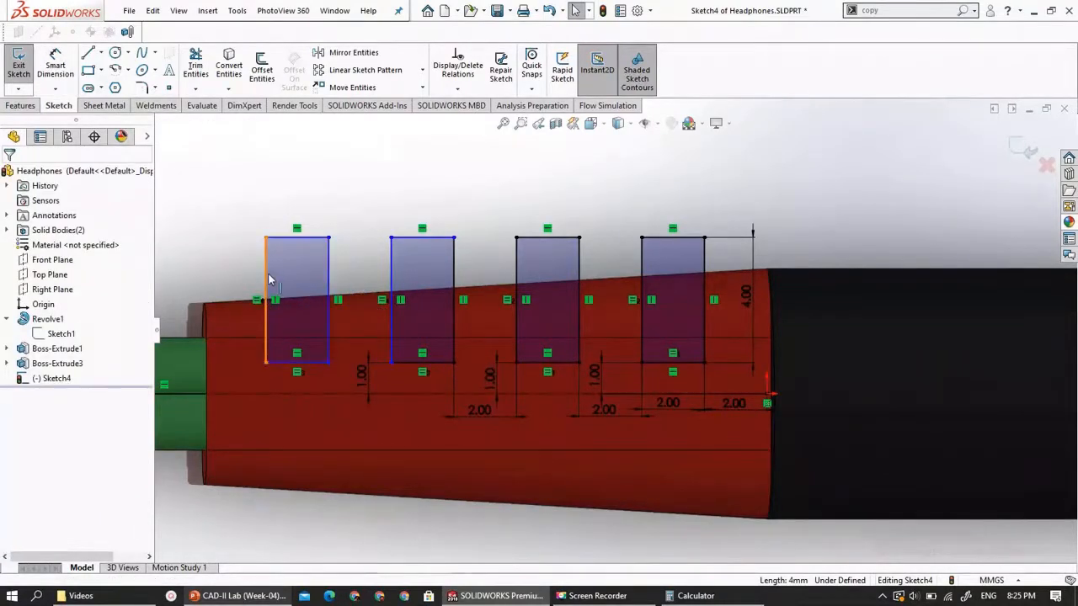
Apply an Equal relation to both vertical edges of the two leftmost rectangles and the left edge of the third rectangle
{"action": "left_click", "coordinate": [267, 282]}
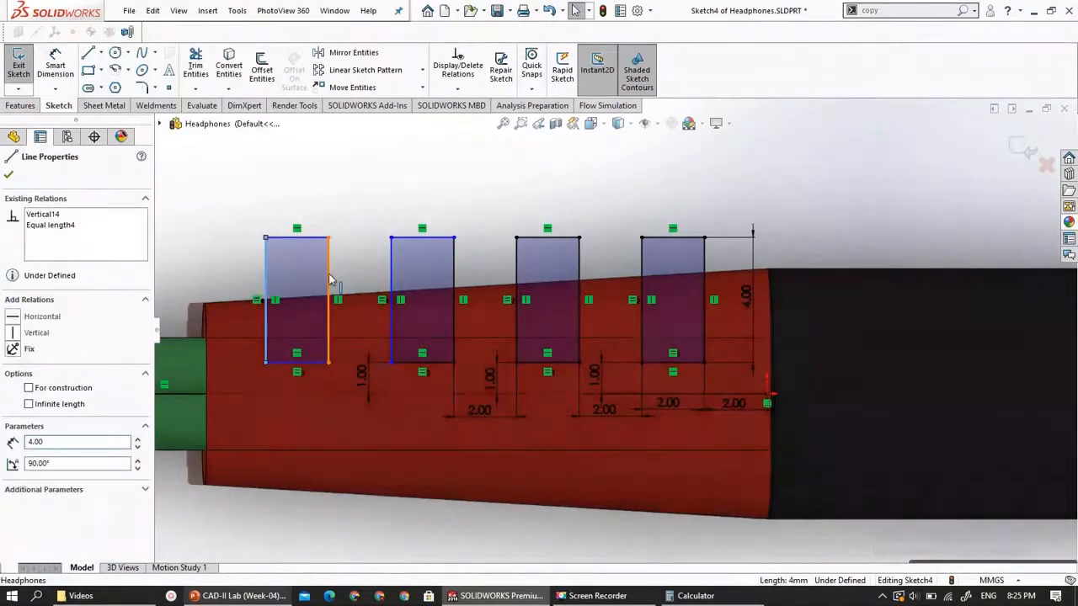
{"action": "left_click", "coordinate": [391, 282], "text": "ctrl"}
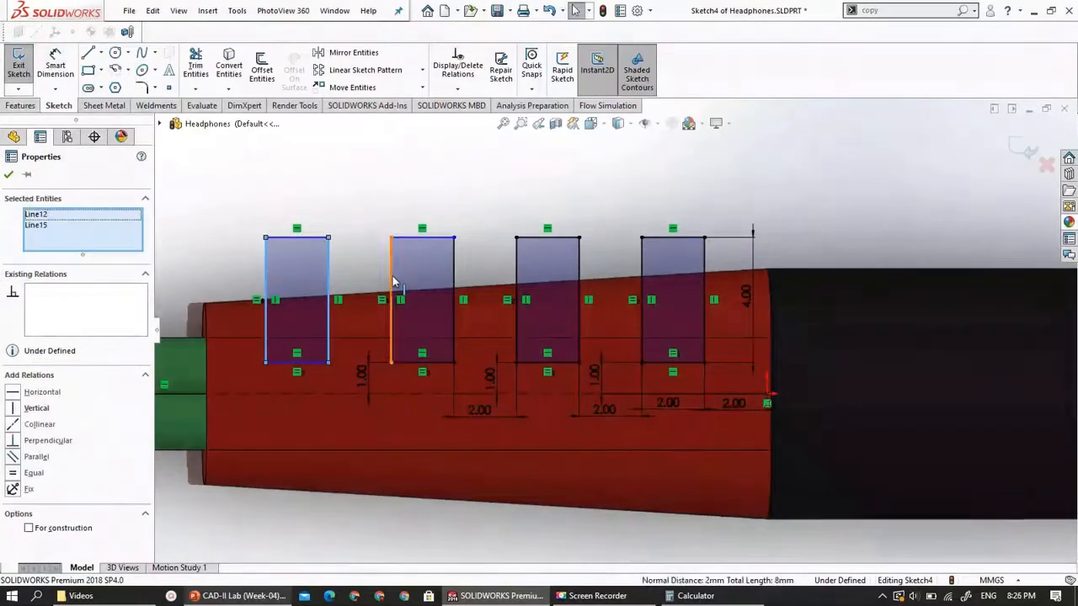
{"action": "left_click", "coordinate": [455, 279]}
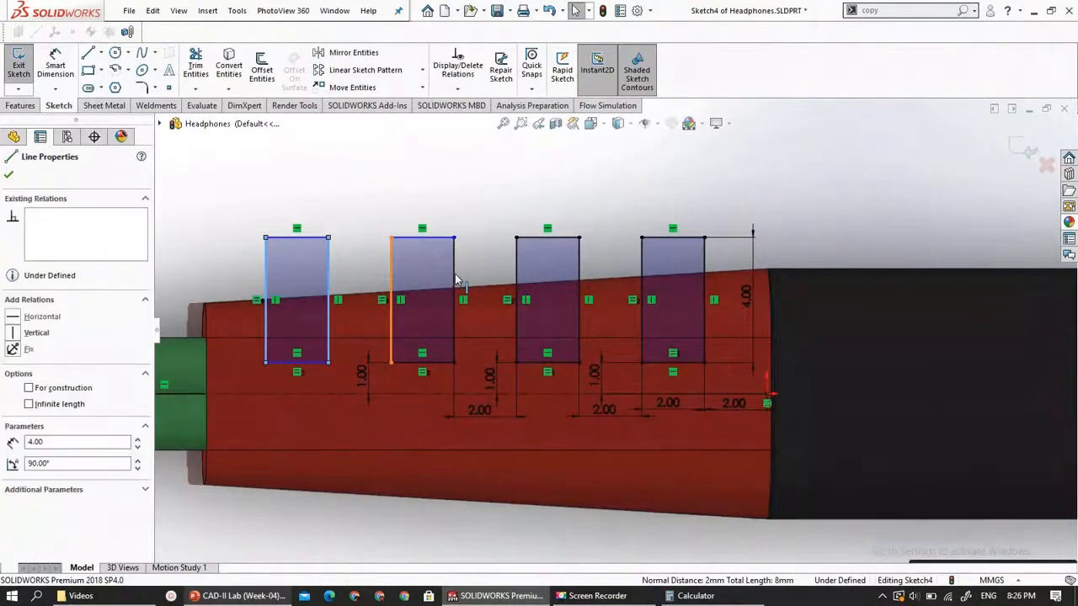
{"action": "left_click", "coordinate": [455, 280], "text": "ctrl"}
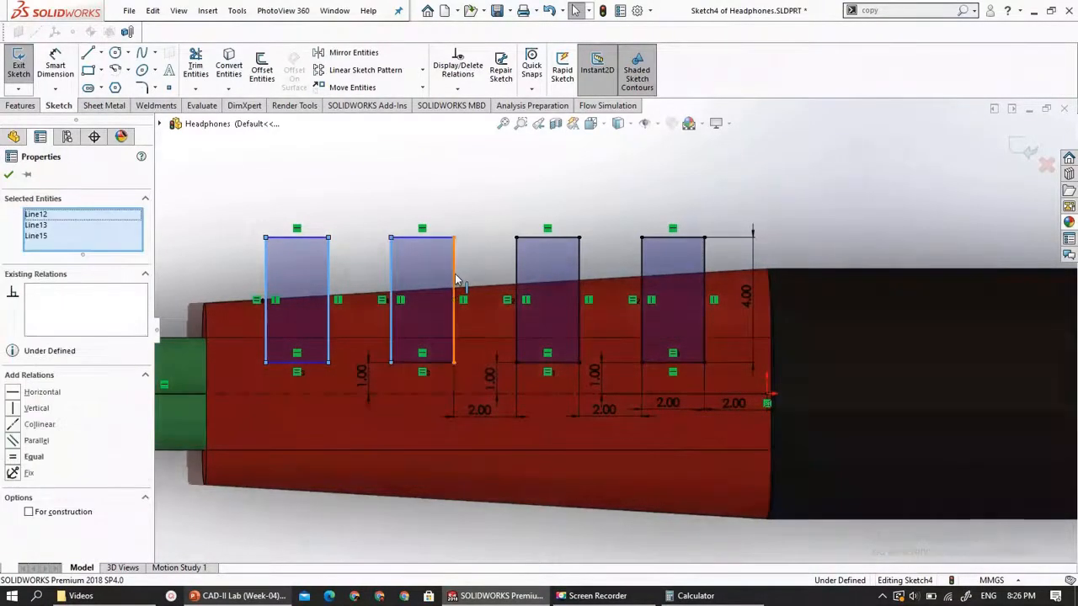
{"action": "left_click", "coordinate": [516, 270]}
{"action": "left_click", "coordinate": [516, 269], "text": "ctrl"}
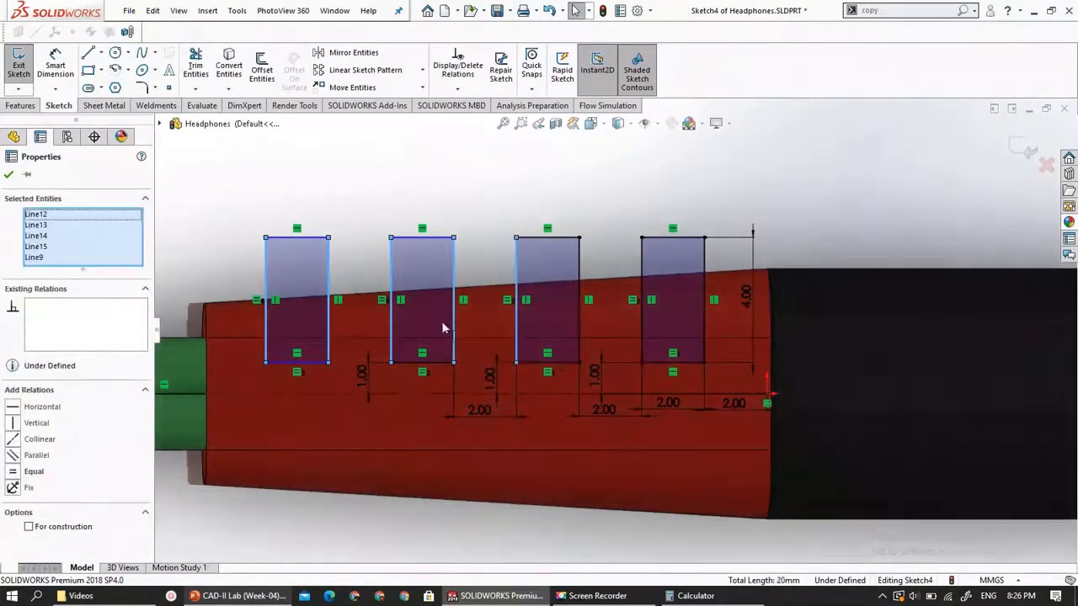
{"action": "left_click", "coordinate": [12, 475]}
{"action": "left_click", "coordinate": [390, 192]}
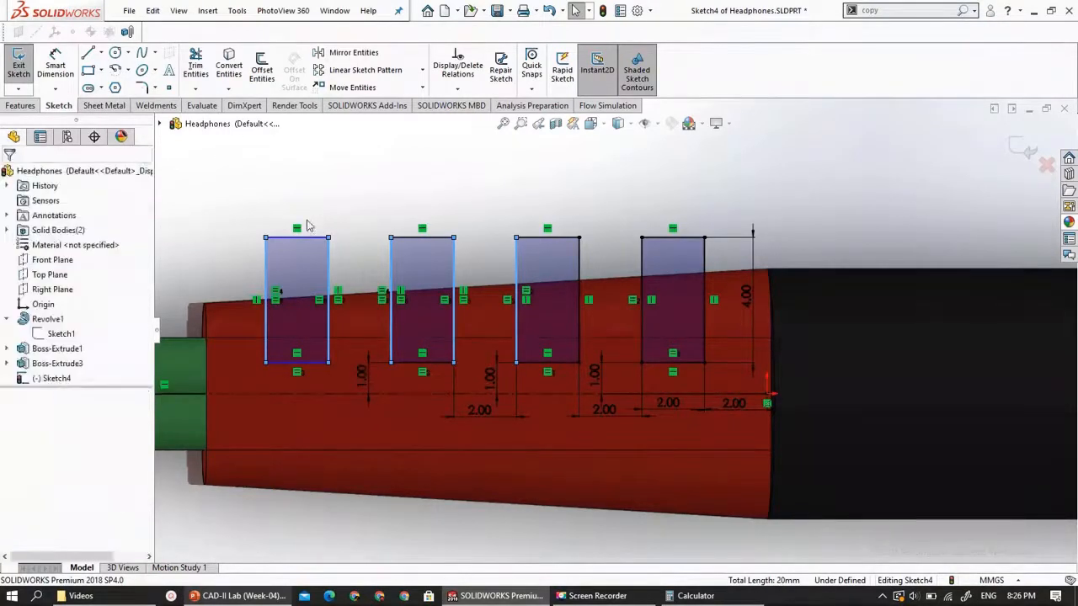
Apply an Equal relation to the top edges of the two leftmost rectangles and the bottom edges of the three leftmost rectangles
{"action": "left_click", "coordinate": [413, 238]}
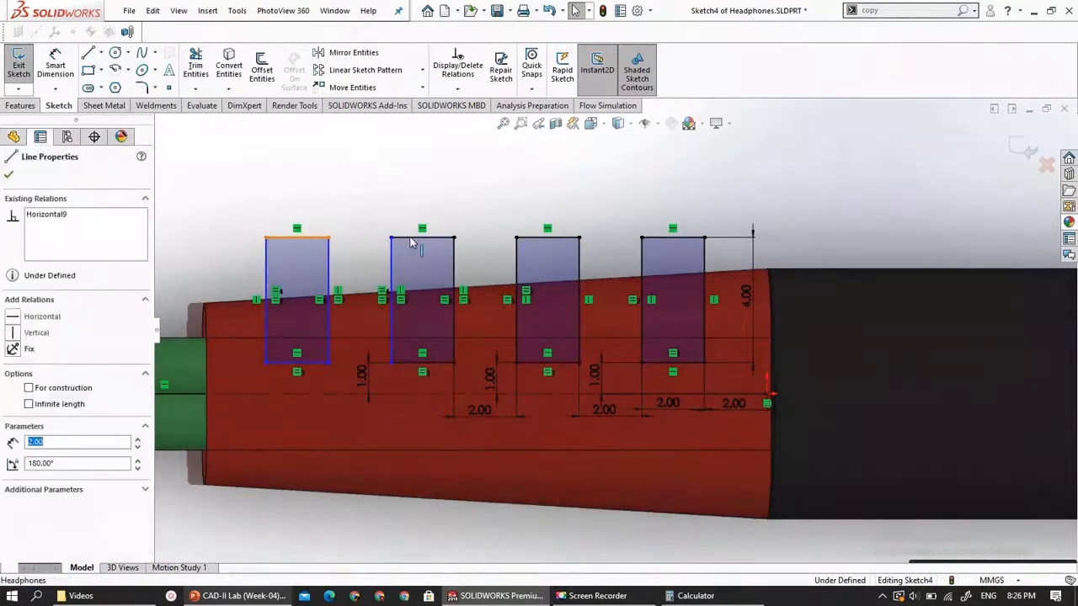
{"action": "left_click", "coordinate": [286, 363], "text": "ctrl"}
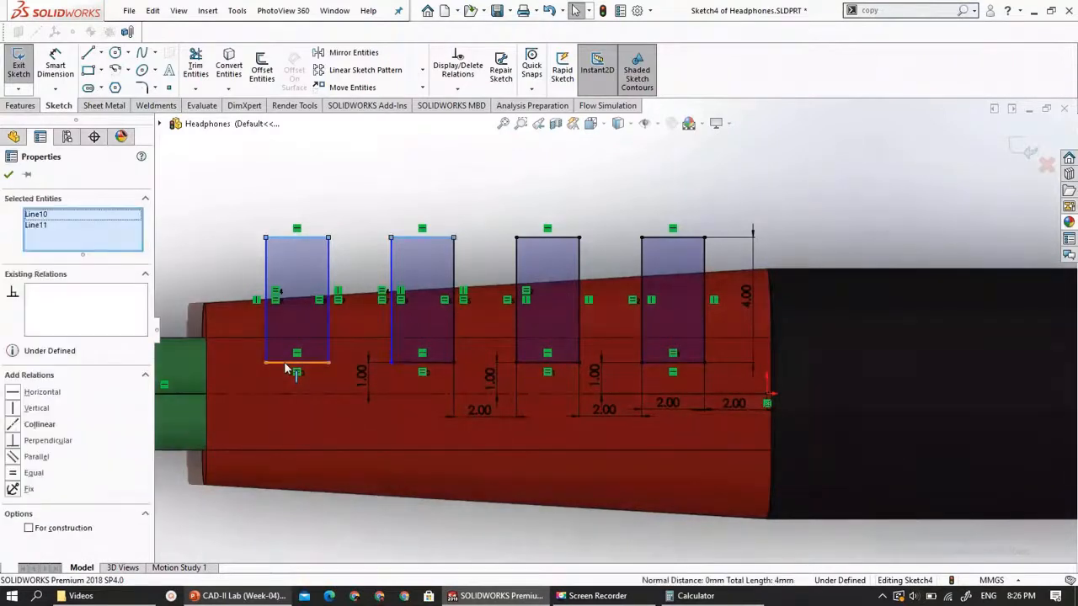
{"action": "left_click", "coordinate": [432, 363], "text": "ctrl"}
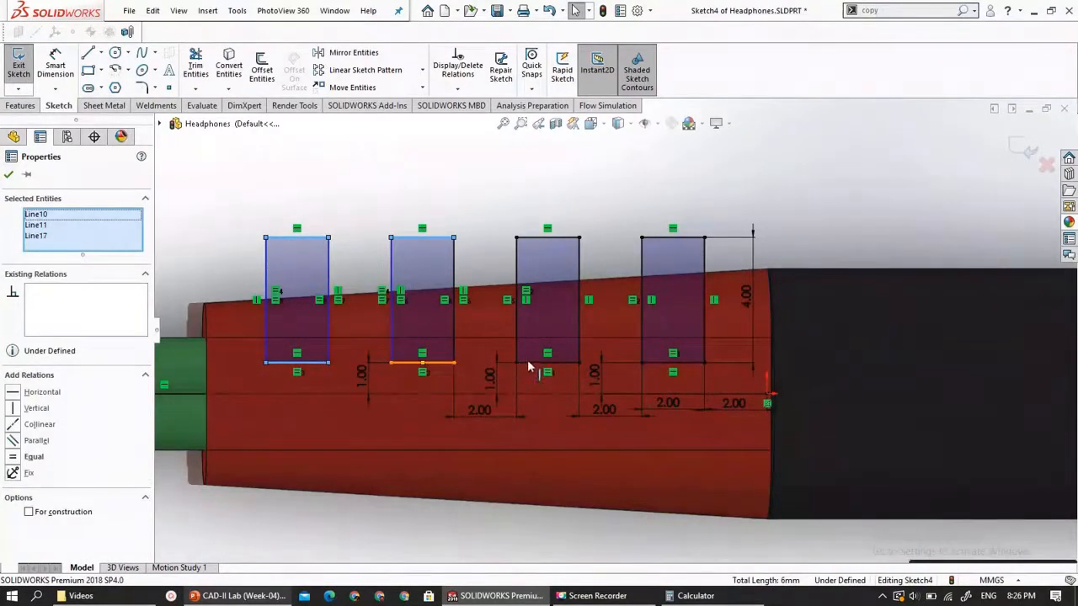
{"action": "left_click", "coordinate": [528, 362], "text": "ctrl"}
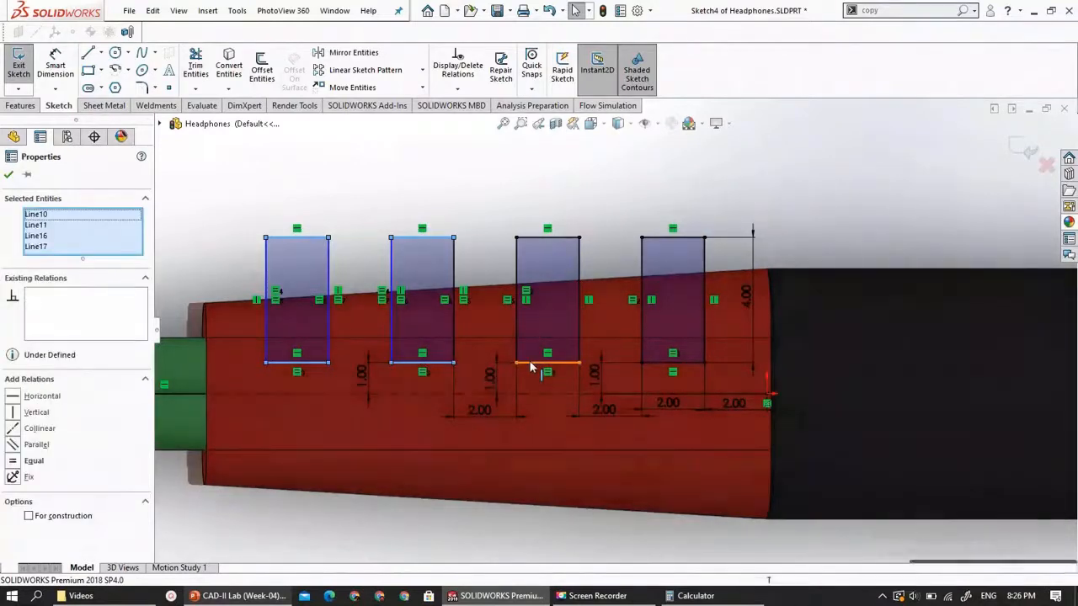
{"action": "left_click", "coordinate": [18, 461]}
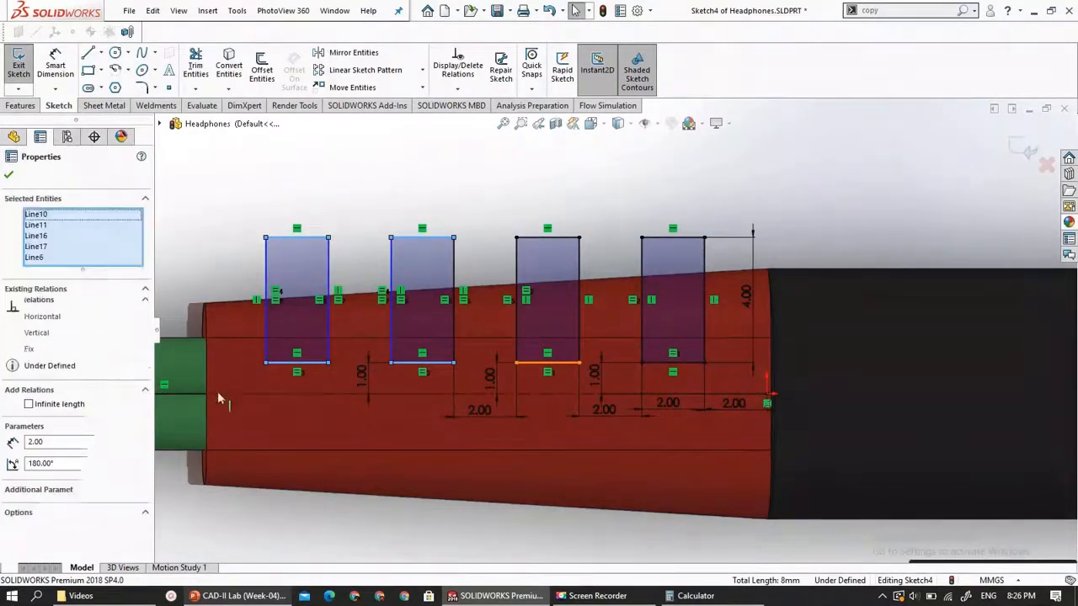
{"action": "left_click", "coordinate": [19, 473]}
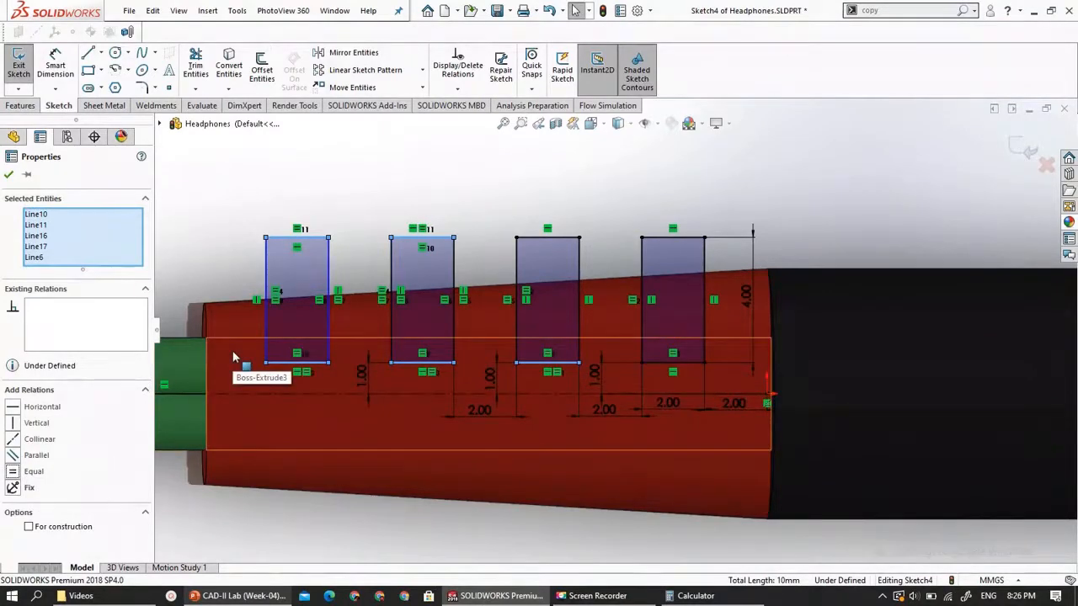
{"action": "left_click", "coordinate": [248, 262]}
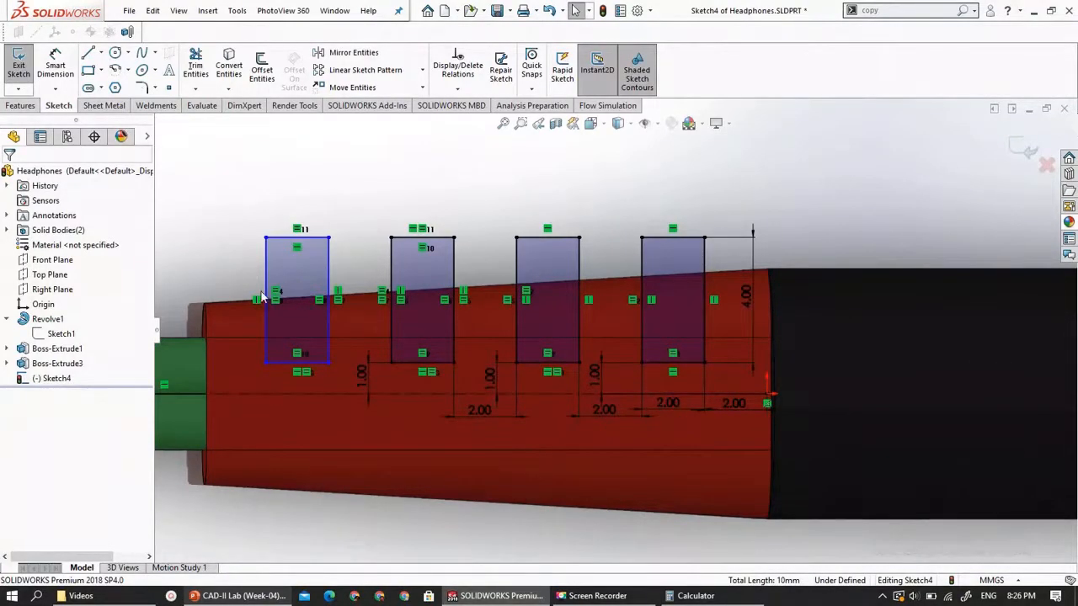
{"action": "left_click", "coordinate": [55, 69]}
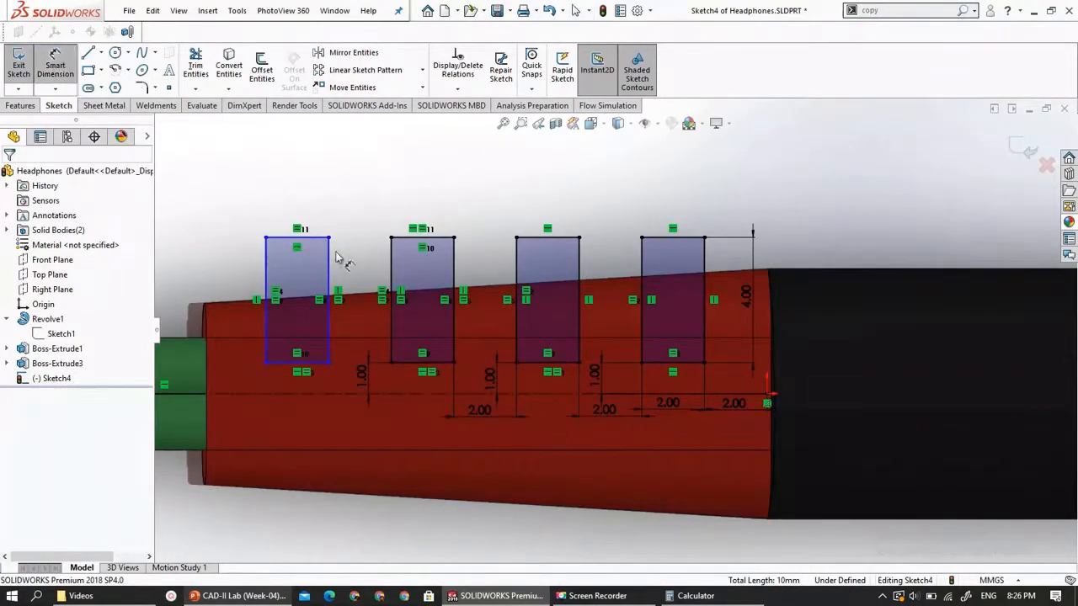
{"action": "left_click", "coordinate": [319, 239]}
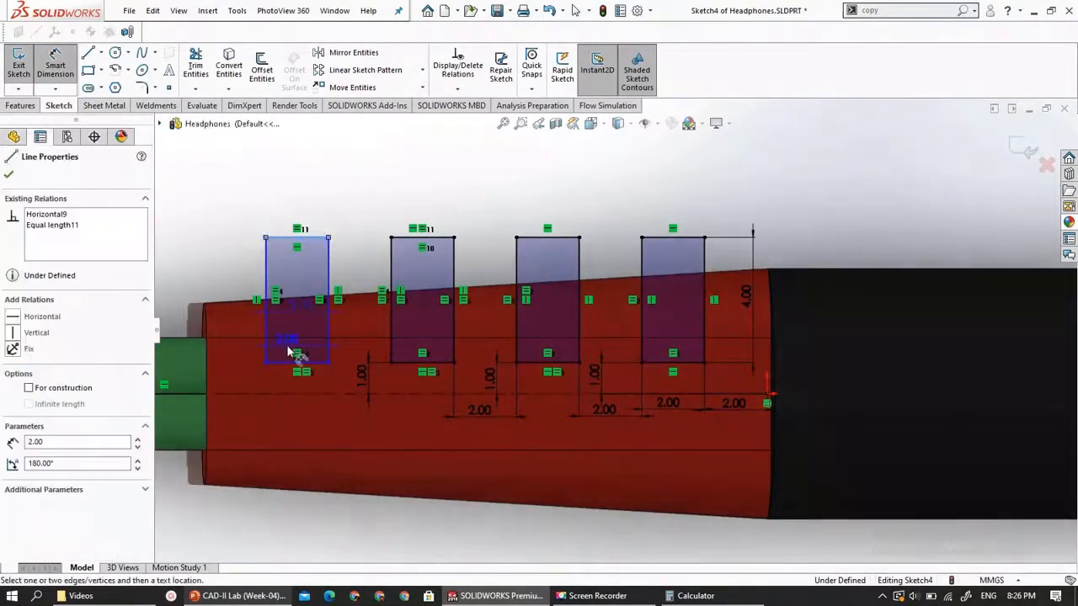
{"action": "key", "text": "Escape"}
Dimension the leftmost rectangle's lower-left corner 1 mm above the horizontal centerline
{"action": "left_click", "coordinate": [57, 71]}
{"action": "left_click", "coordinate": [267, 362]}
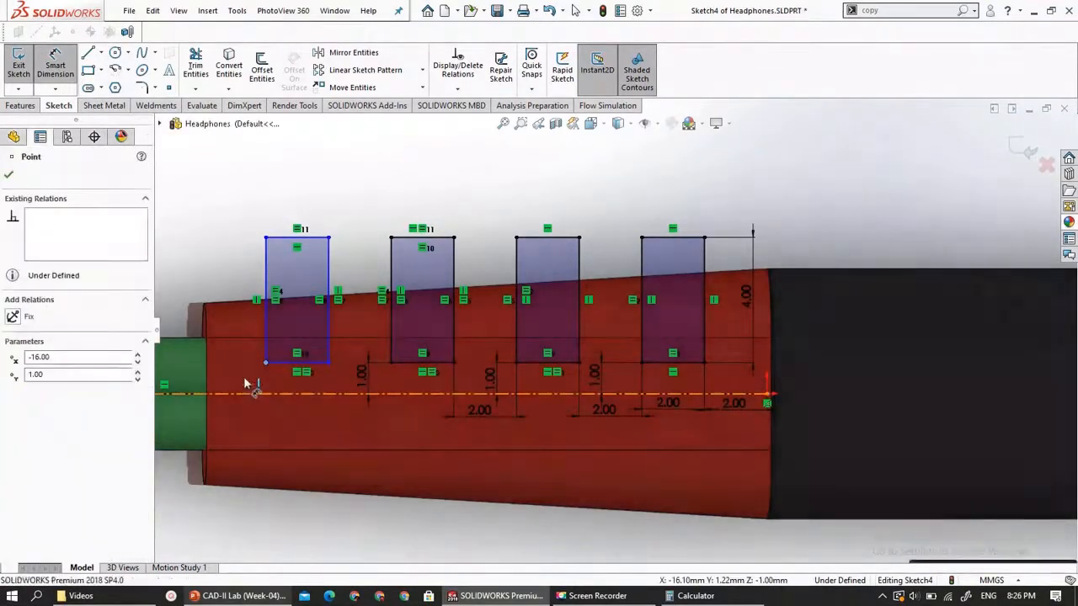
{"action": "left_click", "coordinate": [245, 393]}
{"action": "key", "text": "Escape"}
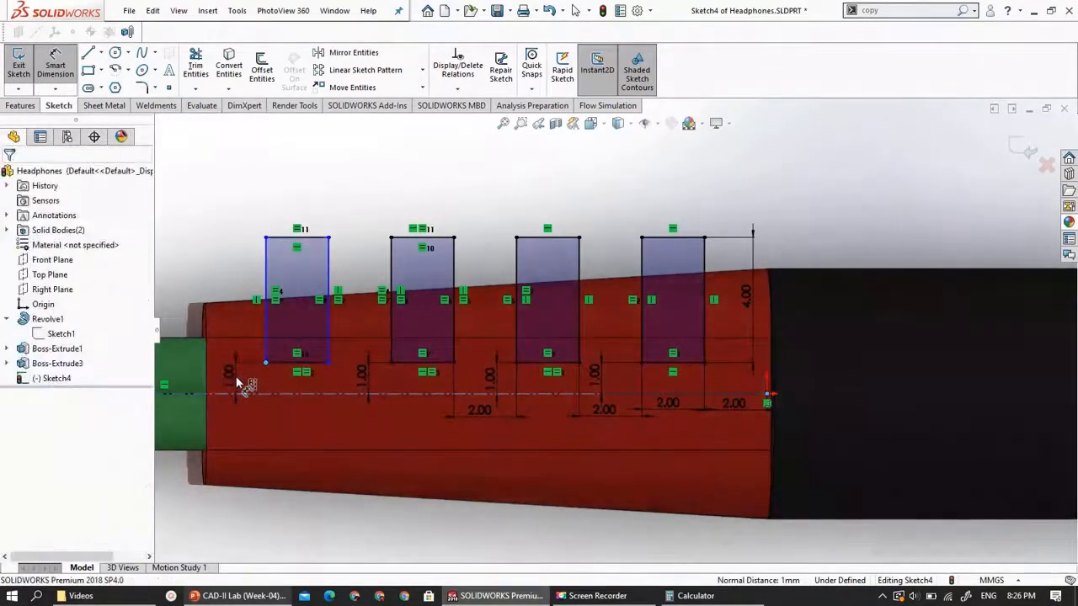
{"action": "left_click", "coordinate": [239, 384]}
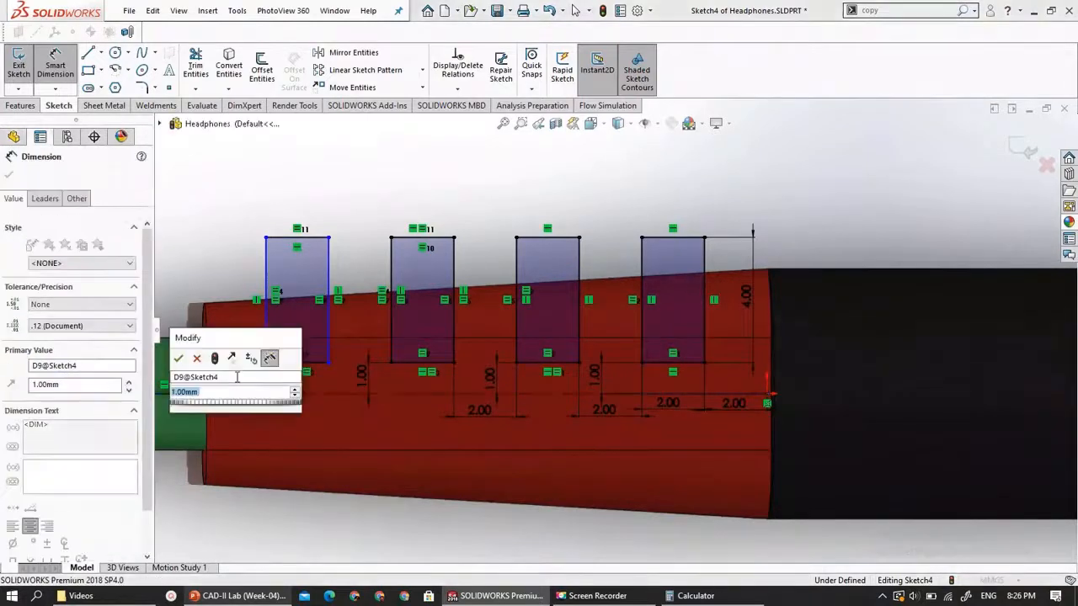
{"action": "left_click", "coordinate": [179, 361]}
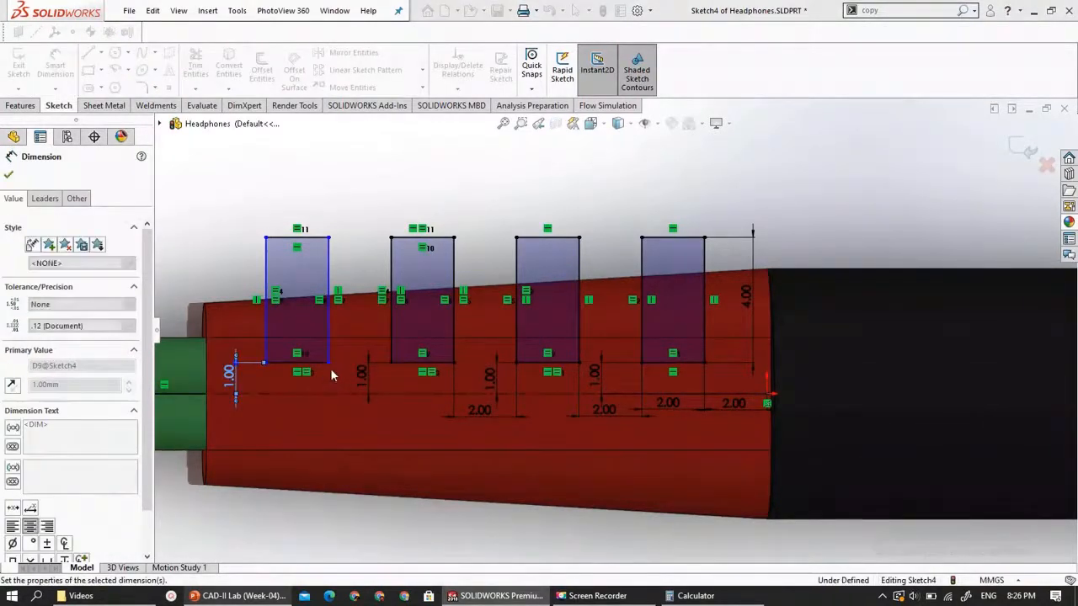
Dimension the horizontal gap between the two leftmost rectangles as 2 mm
{"action": "left_click", "coordinate": [391, 363]}
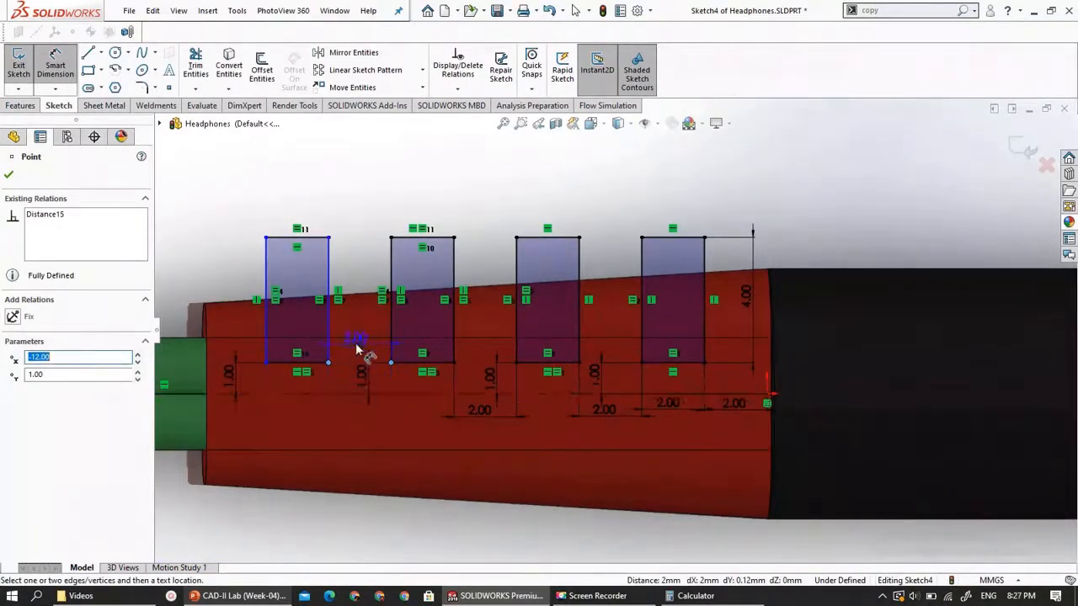
{"action": "left_click", "coordinate": [355, 318]}
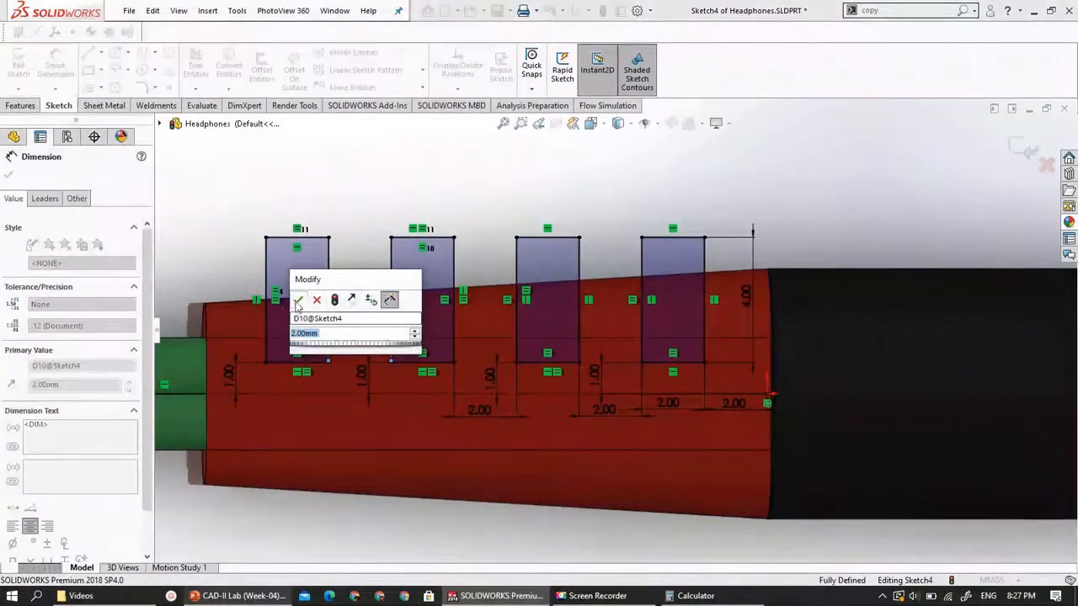
{"action": "left_click", "coordinate": [299, 301]}
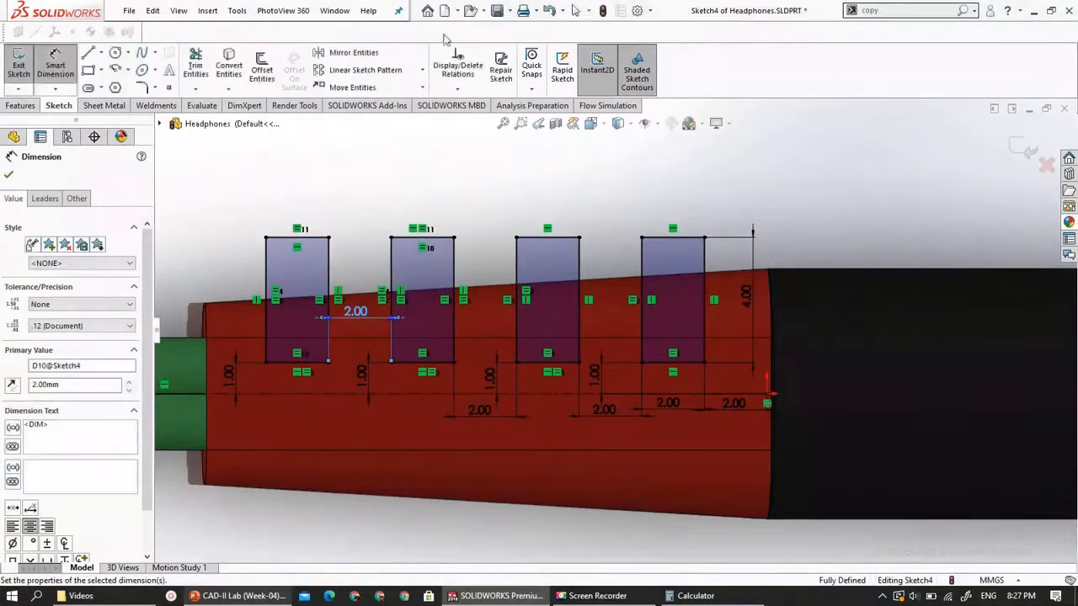
Mirror all four rectangles about the horizontal centerline with Copy enabled, keeping the centerline out of the entities to mirror
{"action": "left_click", "coordinate": [351, 53]}
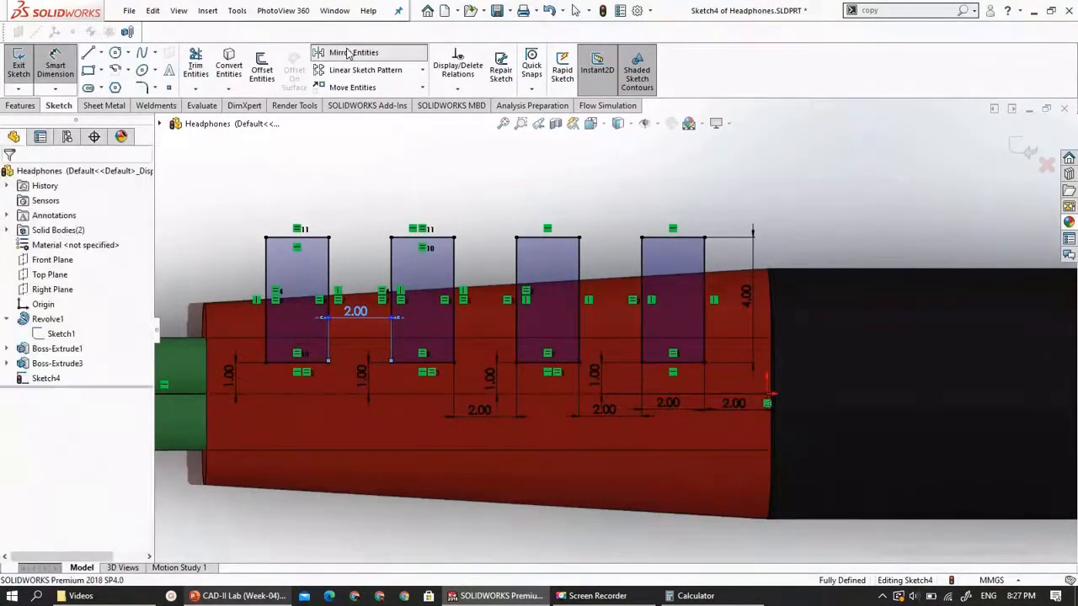
{"action": "left_click", "coordinate": [278, 261]}
{"action": "left_click", "coordinate": [546, 266]}
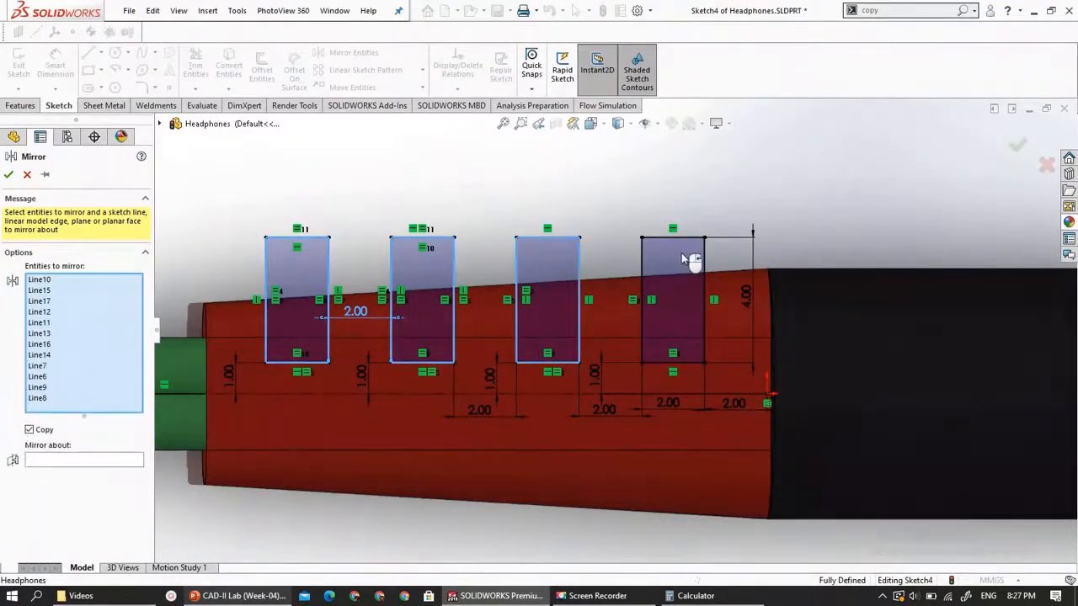
{"action": "left_click", "coordinate": [682, 257]}
{"action": "left_click", "coordinate": [448, 395]}
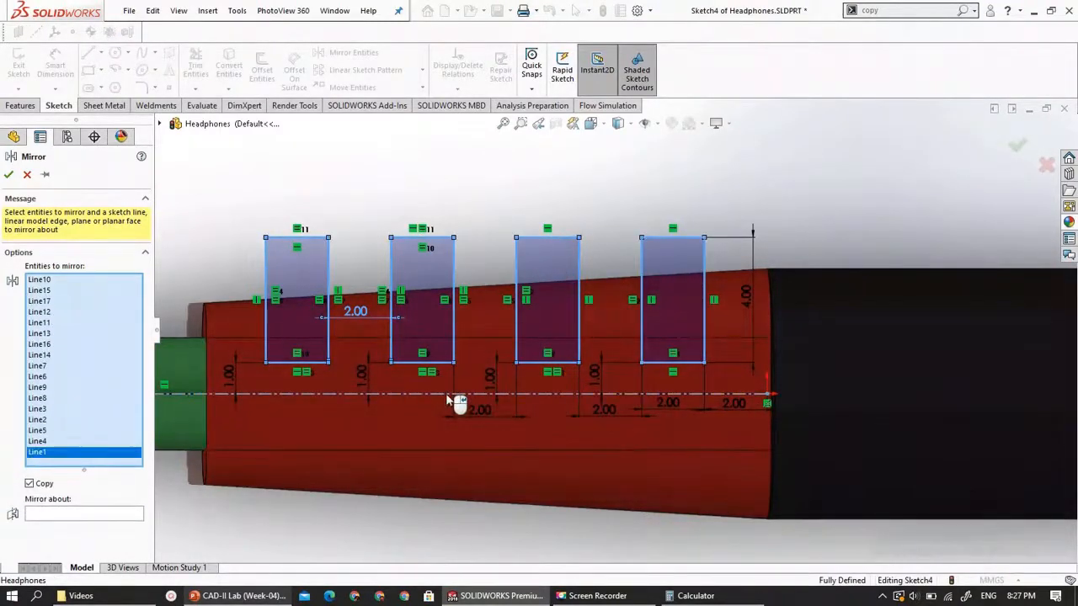
{"action": "right_click", "coordinate": [59, 460]}
{"action": "left_click", "coordinate": [89, 479]}
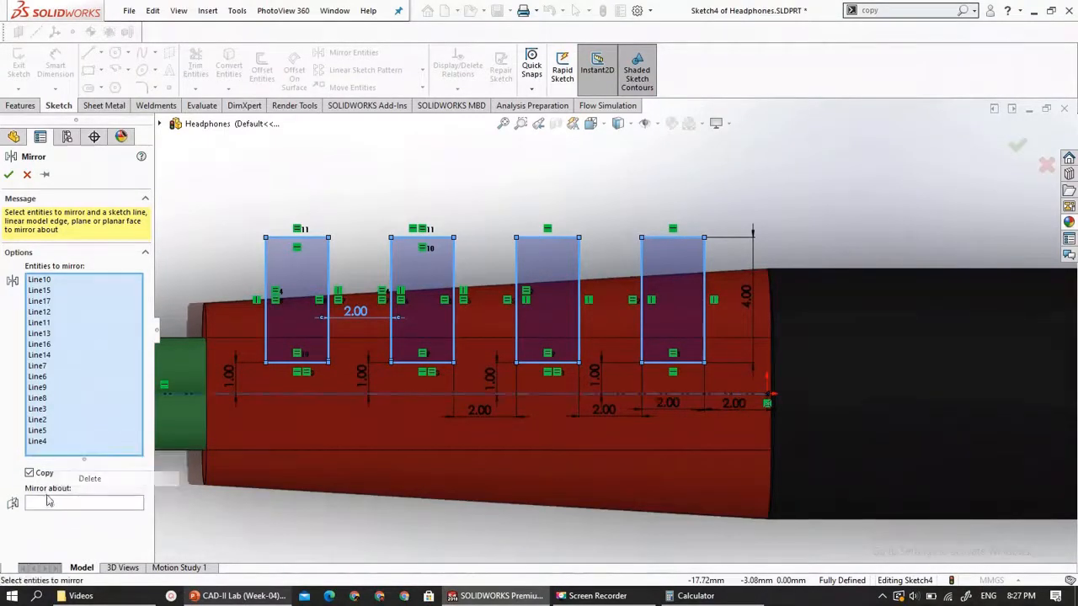
{"action": "left_click", "coordinate": [52, 502]}
{"action": "left_click", "coordinate": [305, 400]}
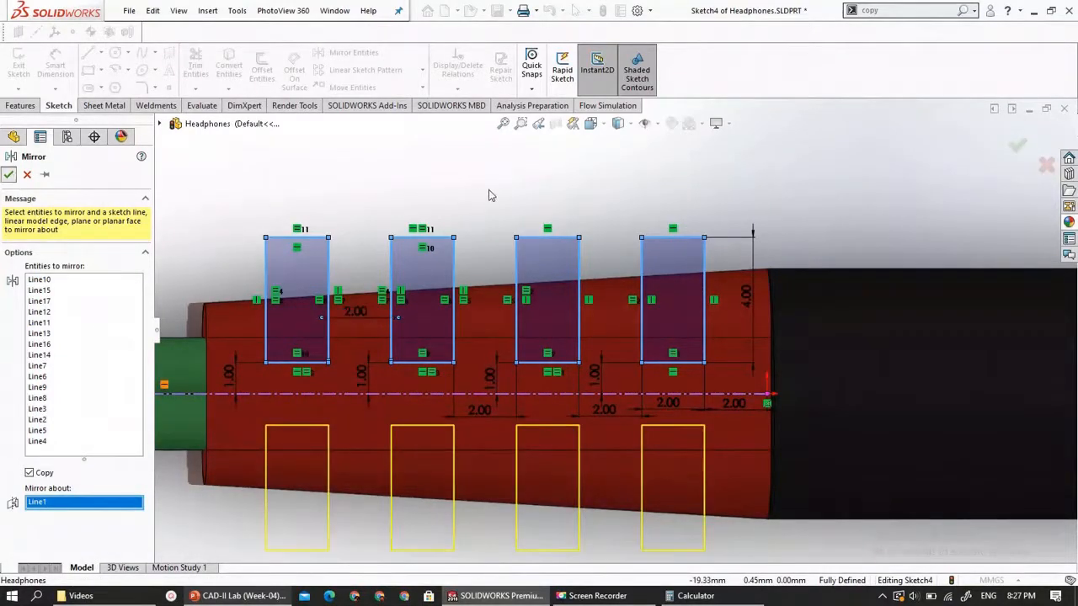
{"action": "key", "text": "Return"}
Check the mirrored rectangles on the red tapered body from an angle and exit the sketch
{"action": "scroll", "coordinate": [492, 210], "scroll_direction": "down", "scroll_amount": 3}
{"action": "scroll", "coordinate": [728, 398], "scroll_direction": "up", "scroll_amount": 1}
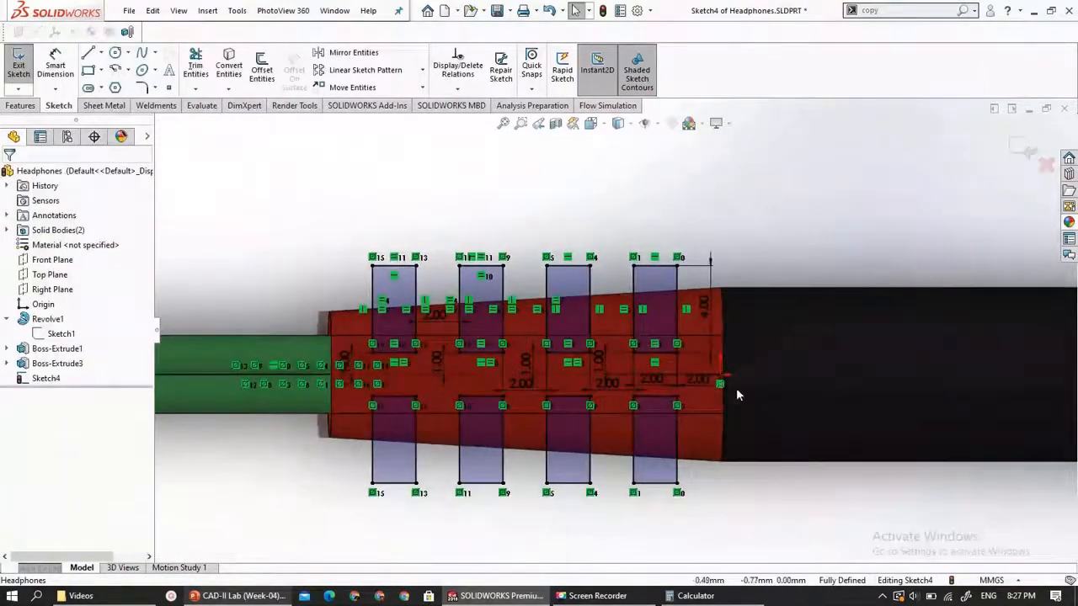
{"action": "mouse_move", "coordinate": [730, 393]}
{"action": "middle_mouse_down"}
{"action": "mouse_move", "coordinate": [738, 224]}
{"action": "mouse_move", "coordinate": [754, 197]}
{"action": "middle_mouse_up"}
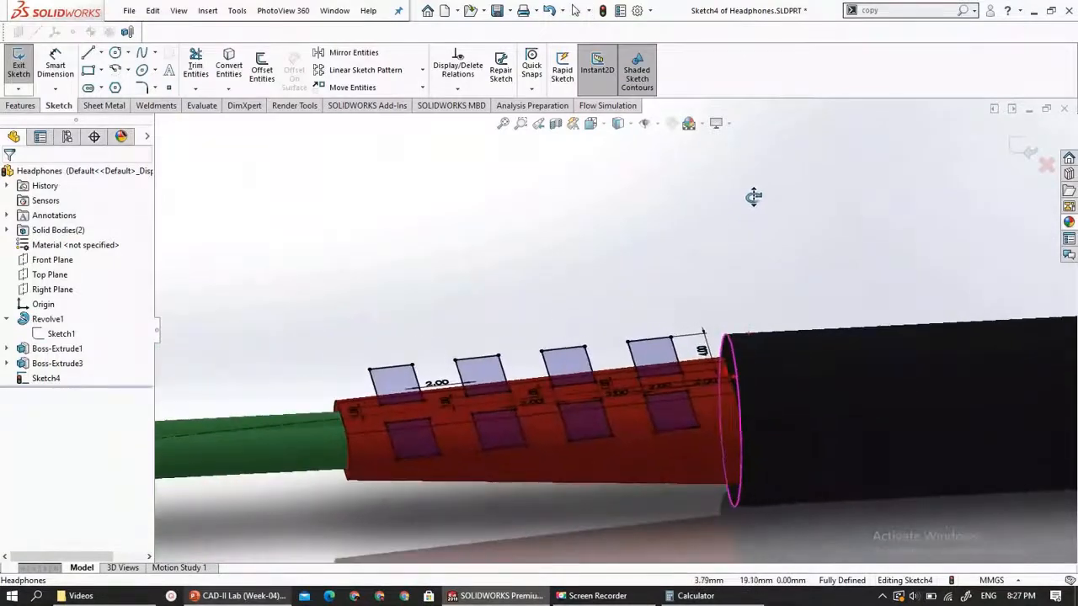
{"action": "left_click", "coordinate": [17, 71]}
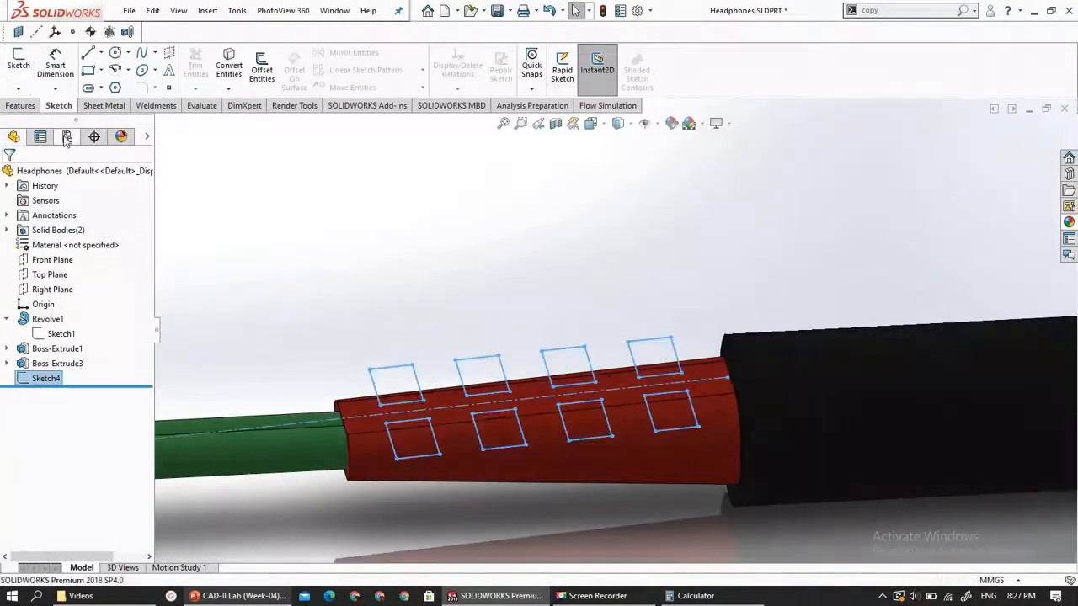
Try an extruded cut of the slot rectangles at a blind depth of 18 mm with Auto-select bodies on
{"action": "left_click", "coordinate": [20, 105]}
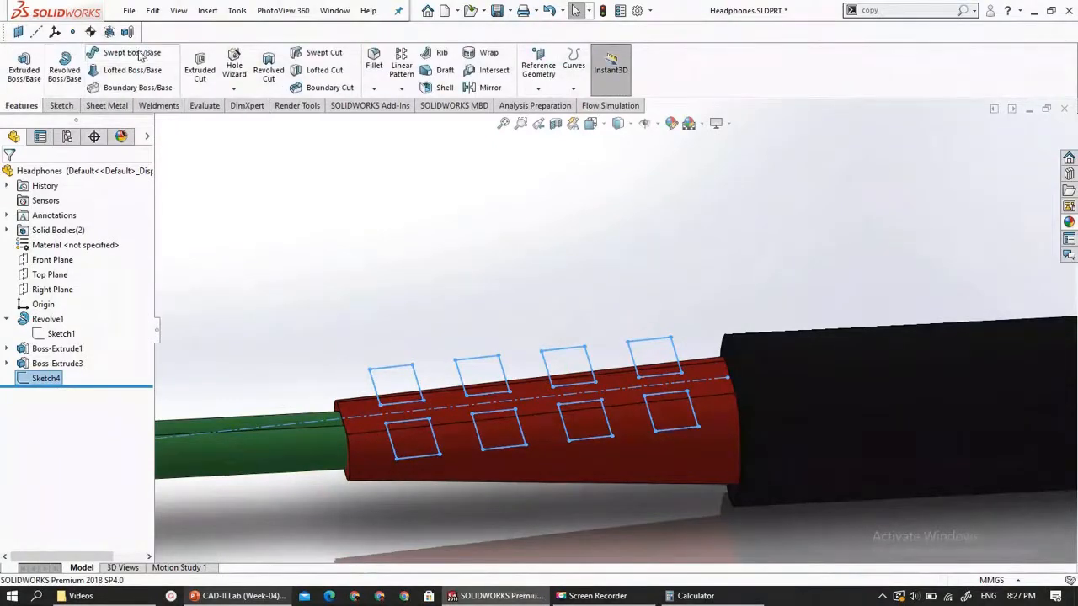
{"action": "left_click", "coordinate": [201, 64]}
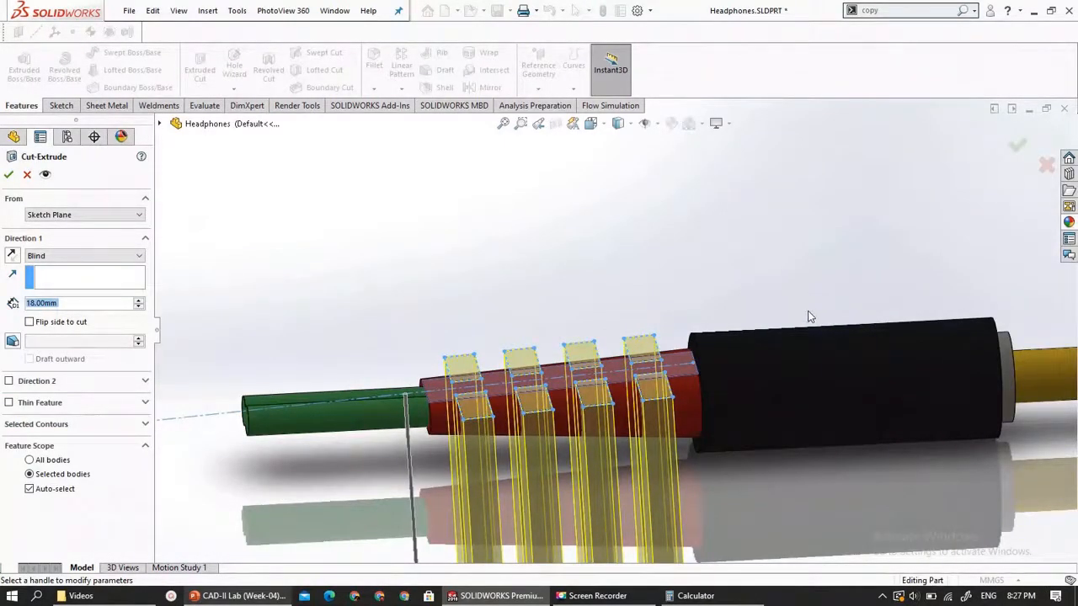
{"action": "middle_click_drag", "start_coordinate": [726, 251], "coordinate": [711, 277]}
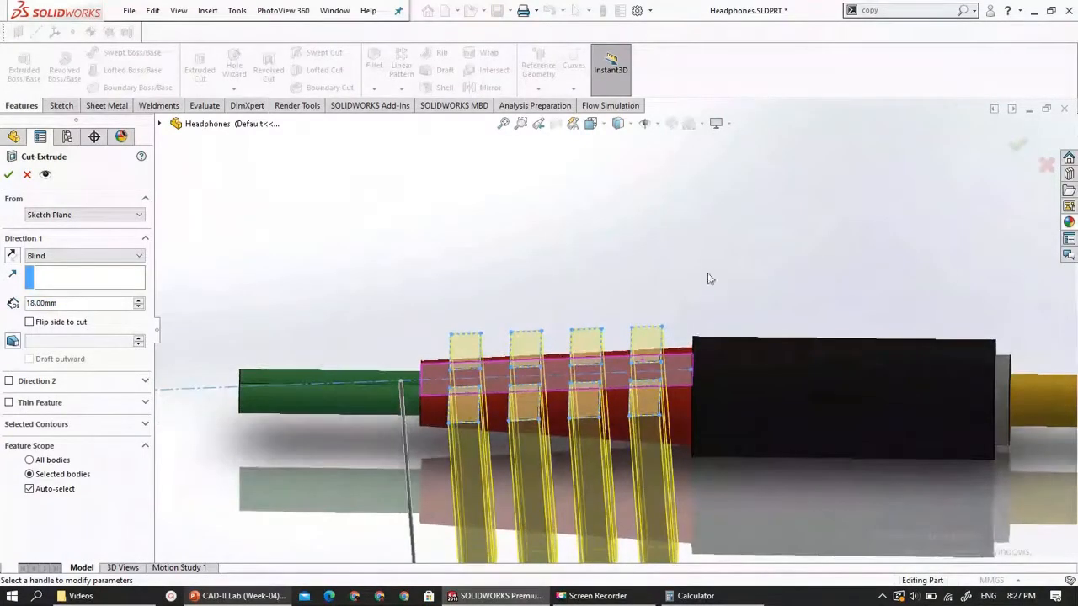
{"action": "left_click", "coordinate": [10, 174]}
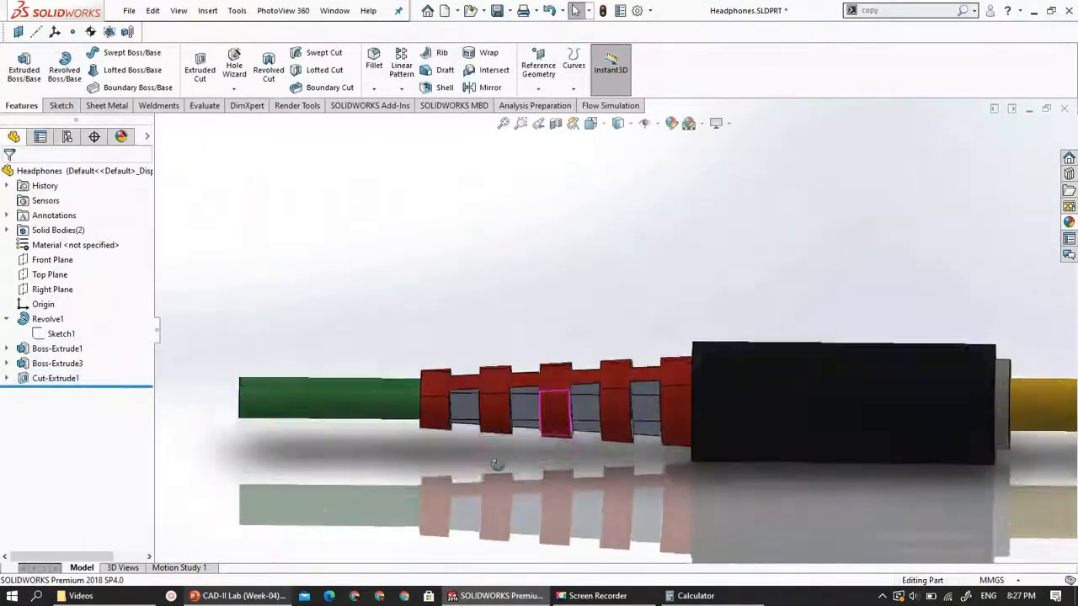
{"action": "middle_click_drag", "start_coordinate": [499, 478], "coordinate": [477, 484]}
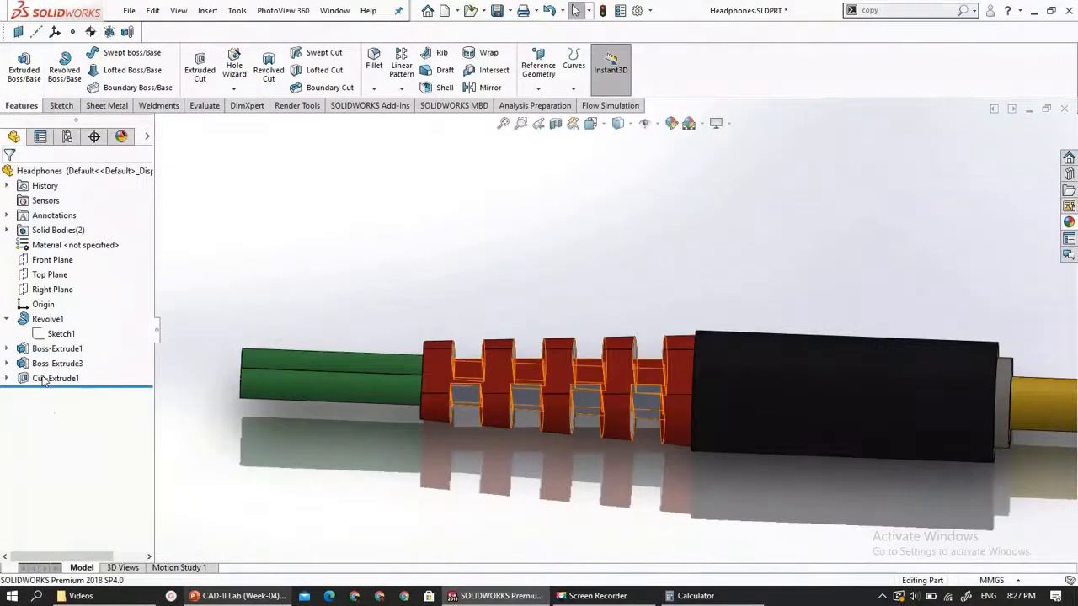
Delete the extruded cut from the part while keeping its slot sketch
{"action": "left_click", "coordinate": [44, 379]}
{"action": "right_click", "coordinate": [43, 381]}
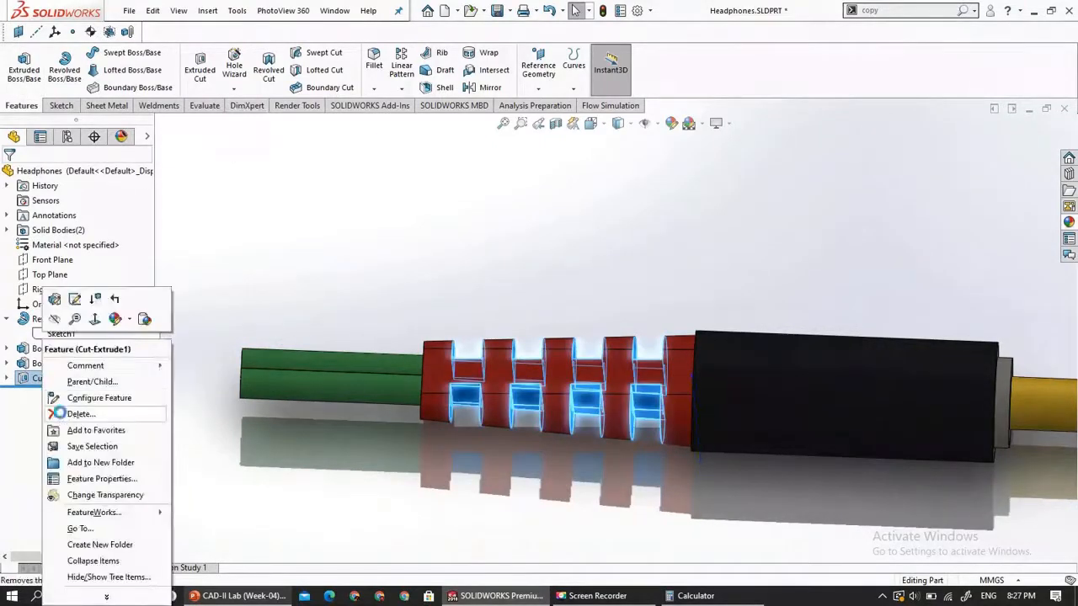
{"action": "left_click", "coordinate": [80, 414]}
{"action": "left_click", "coordinate": [620, 229]}
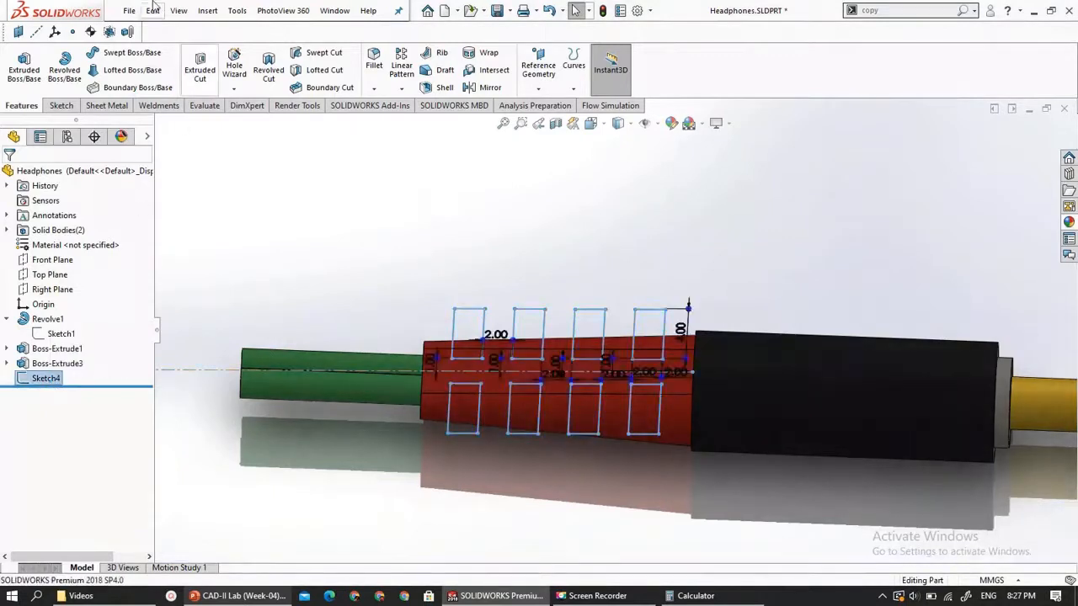
Start an extruded cut from the slot sketch with a Through All end condition, using the whole sketch as the contour
{"action": "left_click", "coordinate": [203, 61]}
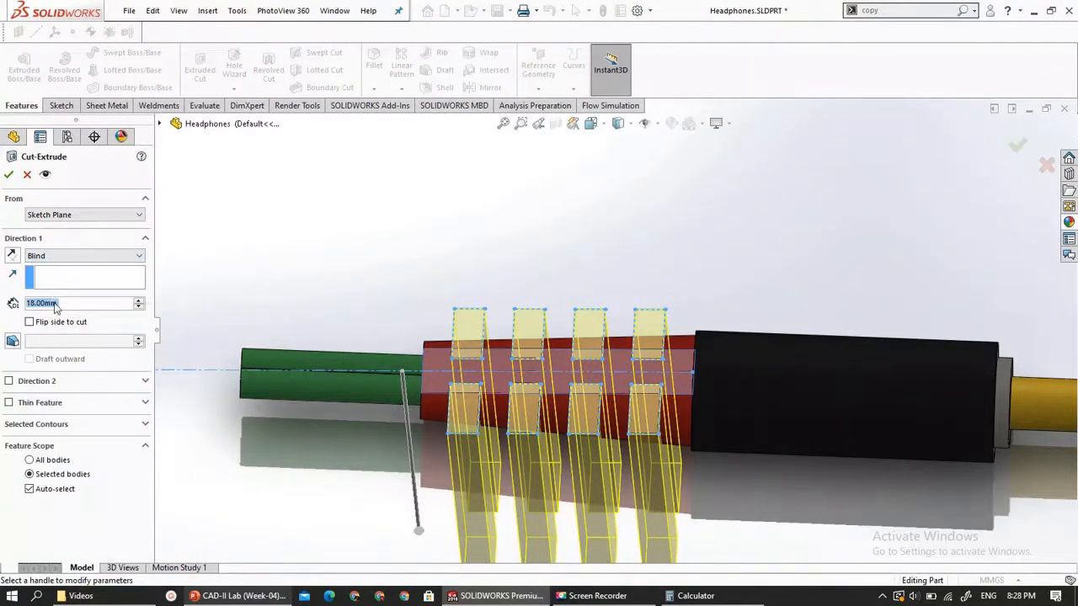
{"action": "left_click", "coordinate": [48, 257]}
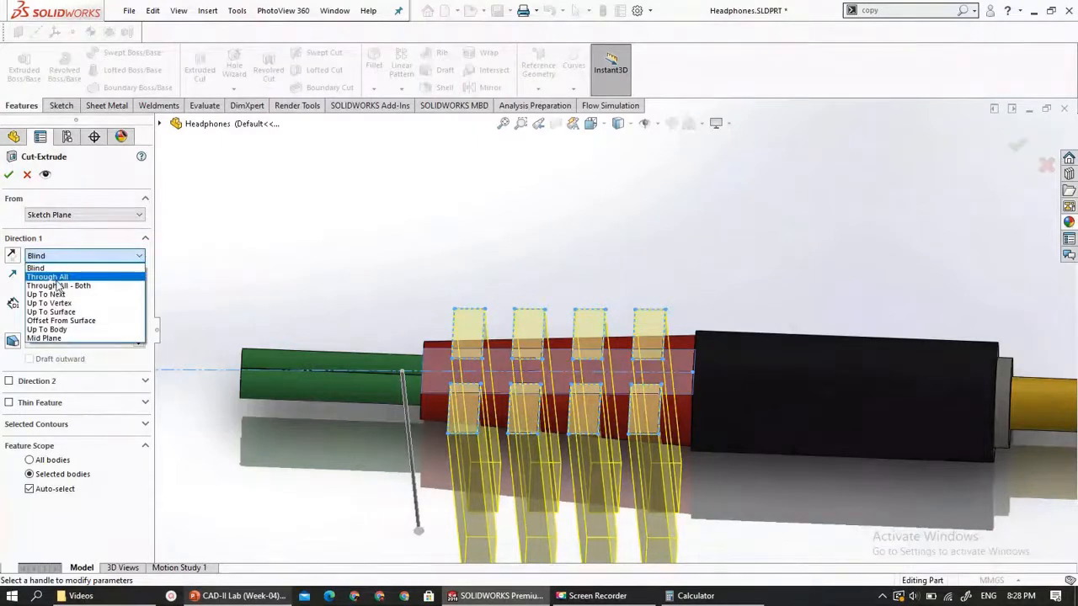
{"action": "left_click", "coordinate": [59, 279]}
{"action": "left_click", "coordinate": [56, 215]}
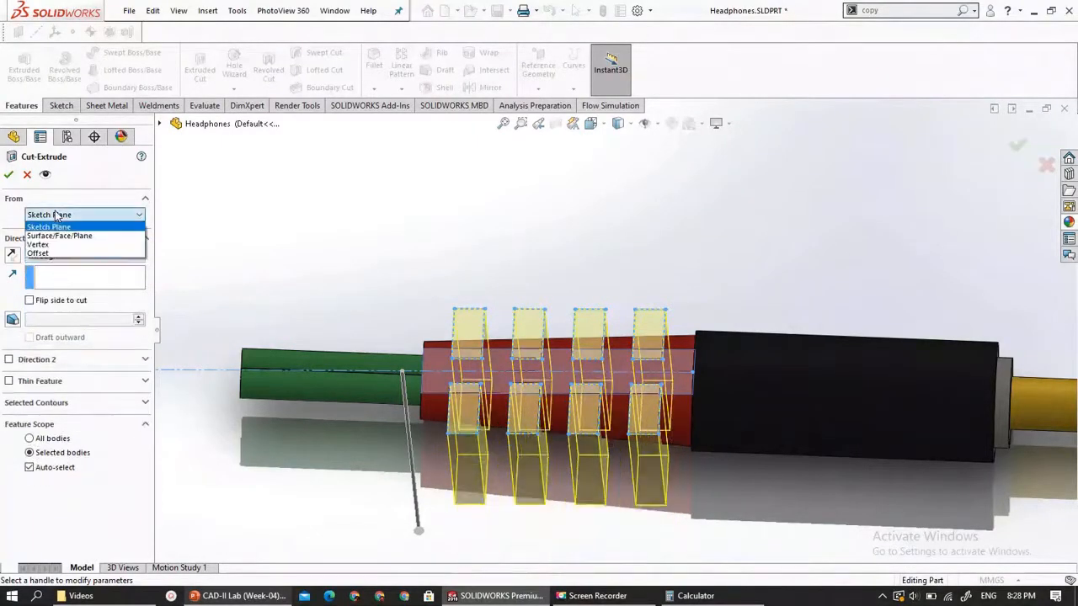
{"action": "left_click", "coordinate": [56, 215]}
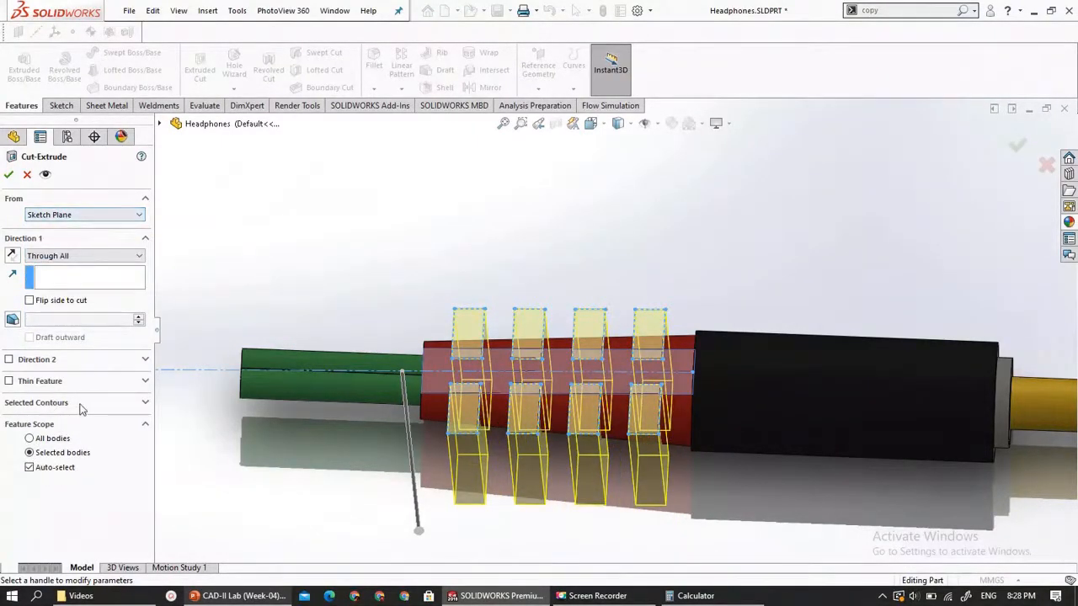
{"action": "left_click", "coordinate": [138, 405]}
{"action": "left_click", "coordinate": [68, 425]}
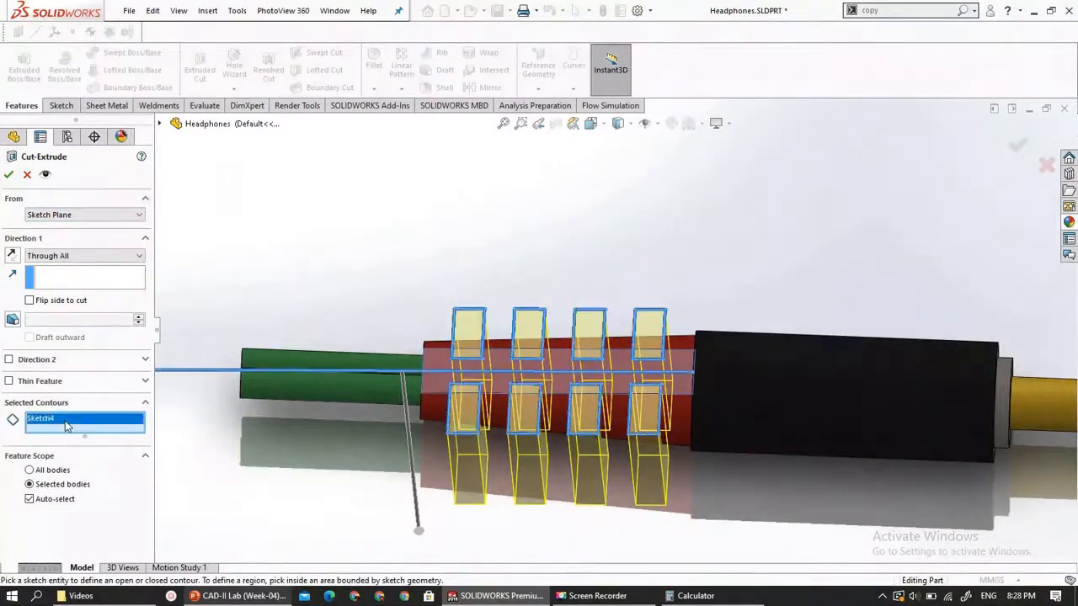
Turn off Auto-select in the feature scope and limit the cut to the red strain-relief body
{"action": "left_click", "coordinate": [31, 501]}
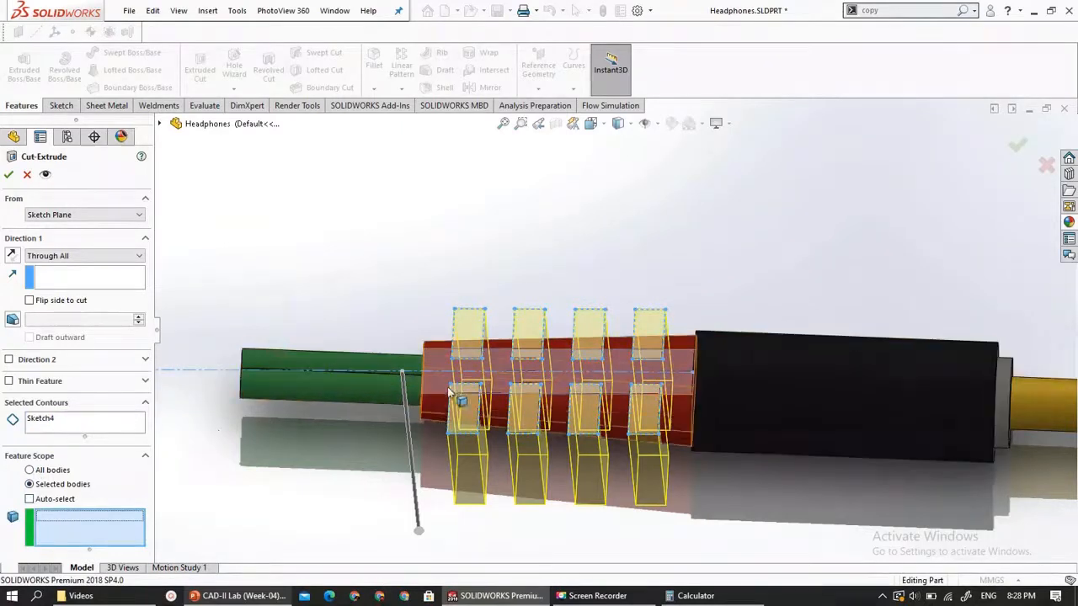
{"action": "left_click", "coordinate": [439, 413]}
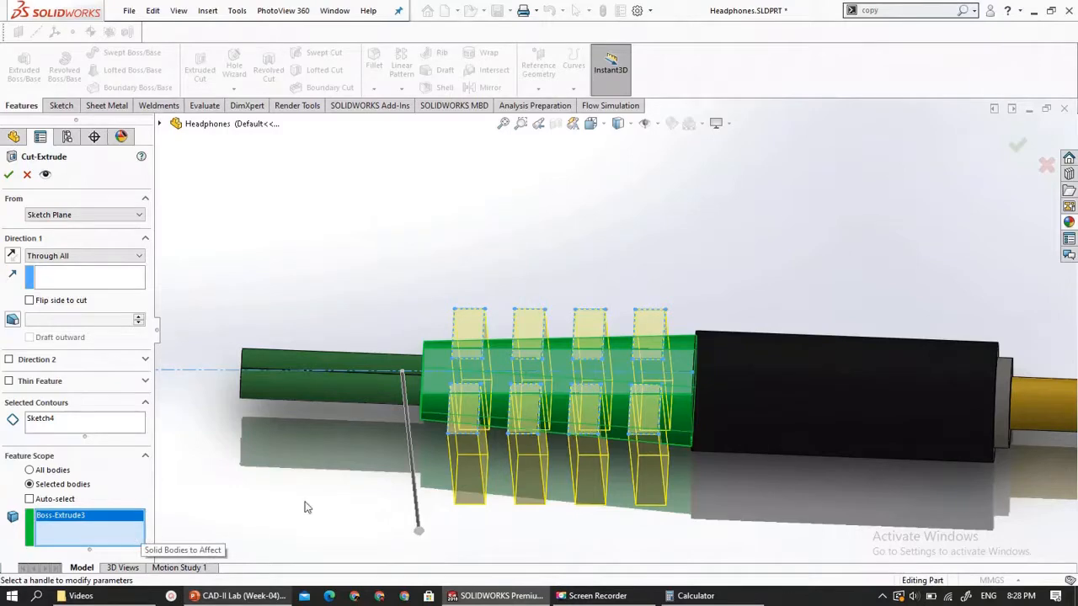
{"action": "middle_click_drag", "start_coordinate": [800, 480], "coordinate": [642, 414]}
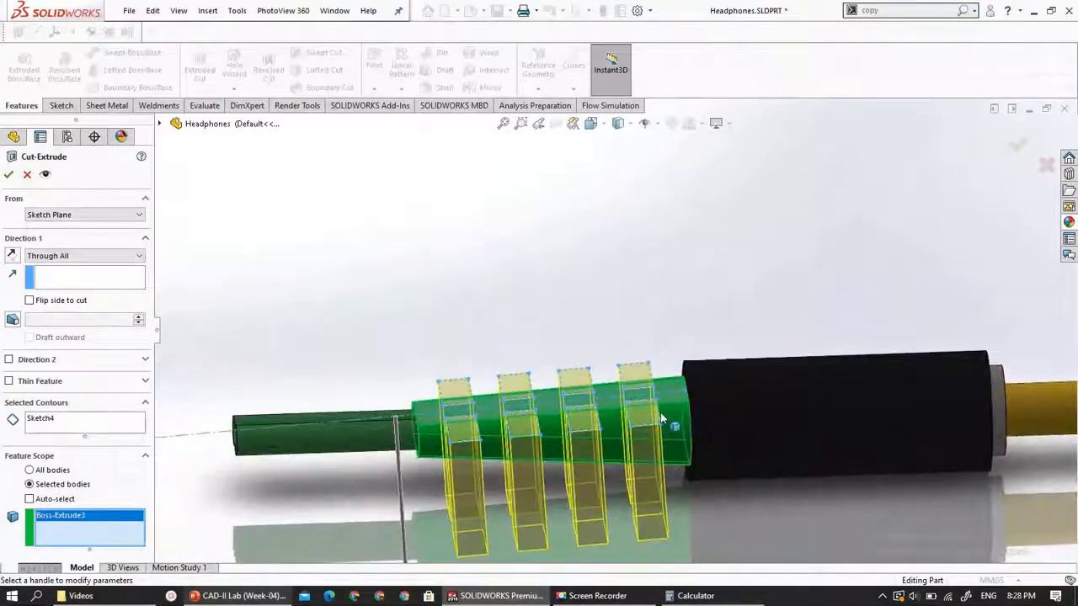
Change the slot cut's end condition to Through All - Both and apply the cut
{"action": "left_click", "coordinate": [97, 256]}
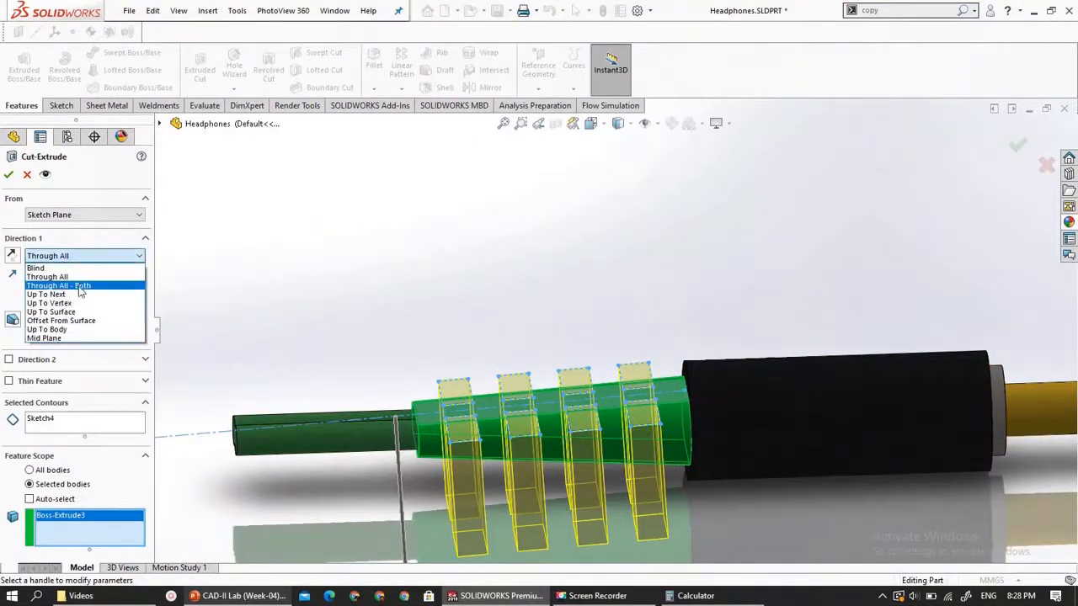
{"action": "left_click", "coordinate": [77, 287]}
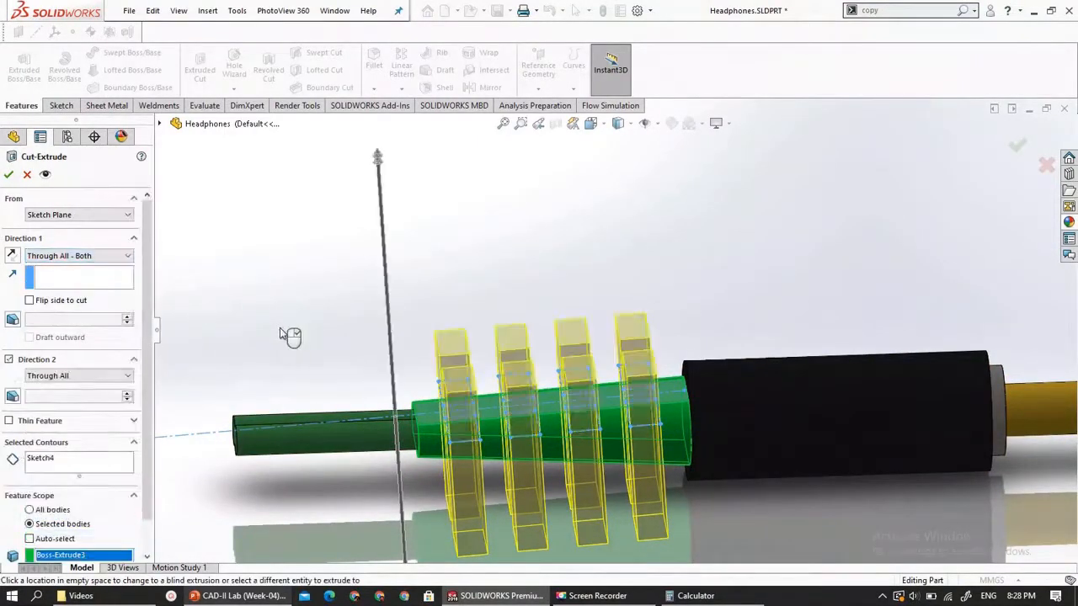
{"action": "middle_click_drag", "start_coordinate": [277, 425], "coordinate": [263, 474]}
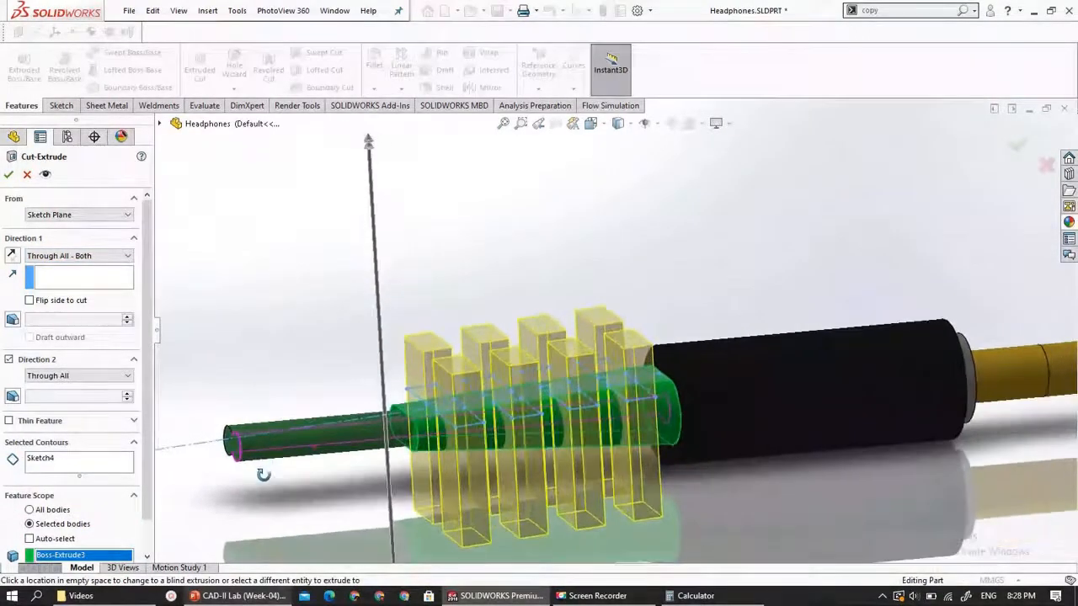
{"action": "left_click", "coordinate": [9, 175]}
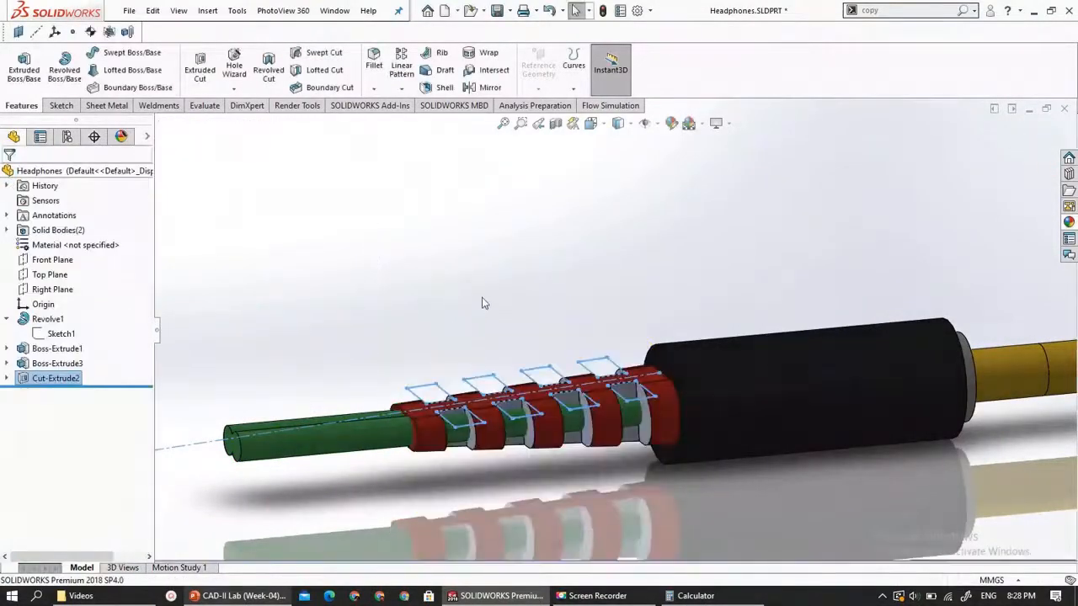
Apply the red low gloss plastic appearance to the faces of the strain-relief slot cut
{"action": "middle_click_drag", "start_coordinate": [587, 344], "coordinate": [580, 378]}
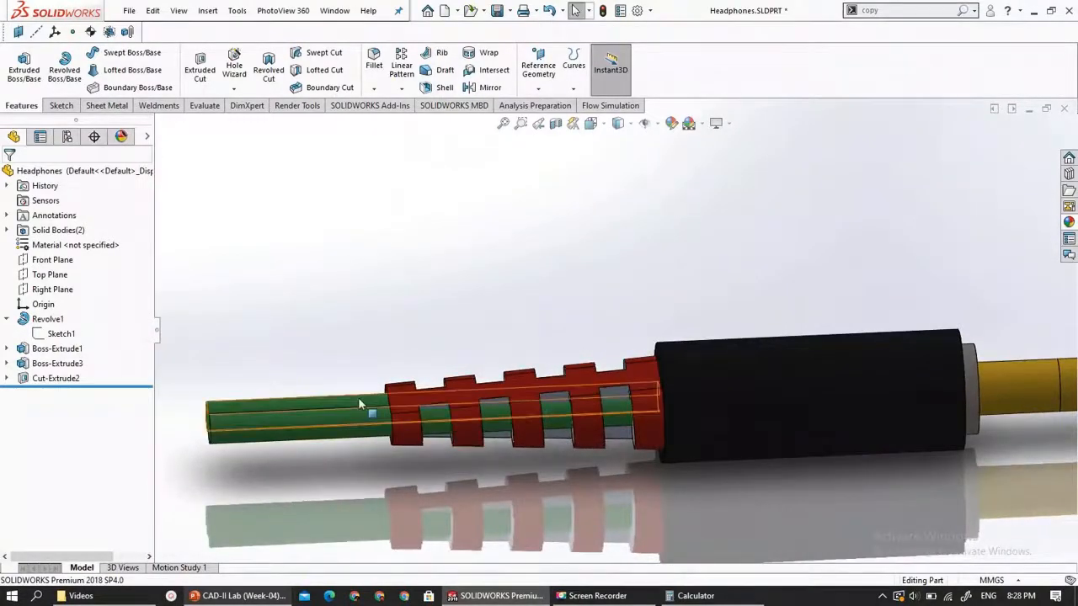
{"action": "scroll", "coordinate": [599, 449], "scroll_direction": "down", "scroll_amount": 1}
{"action": "middle_click_drag", "start_coordinate": [535, 435], "coordinate": [561, 456]}
{"action": "middle_click_drag", "start_coordinate": [406, 470], "coordinate": [168, 446]}
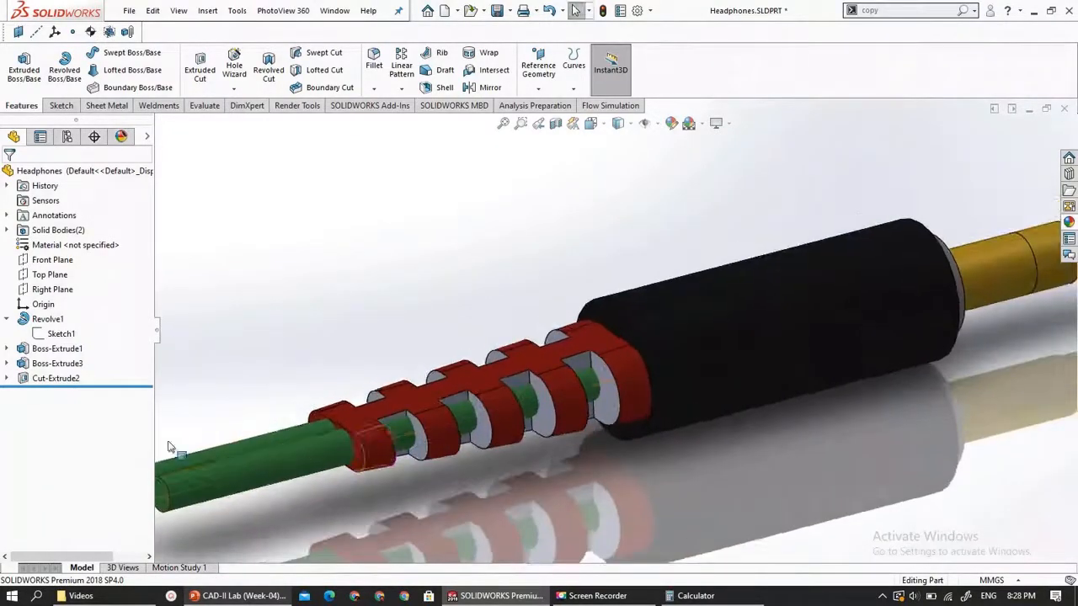
{"action": "left_click", "coordinate": [56, 378]}
{"action": "left_click", "coordinate": [1069, 221]}
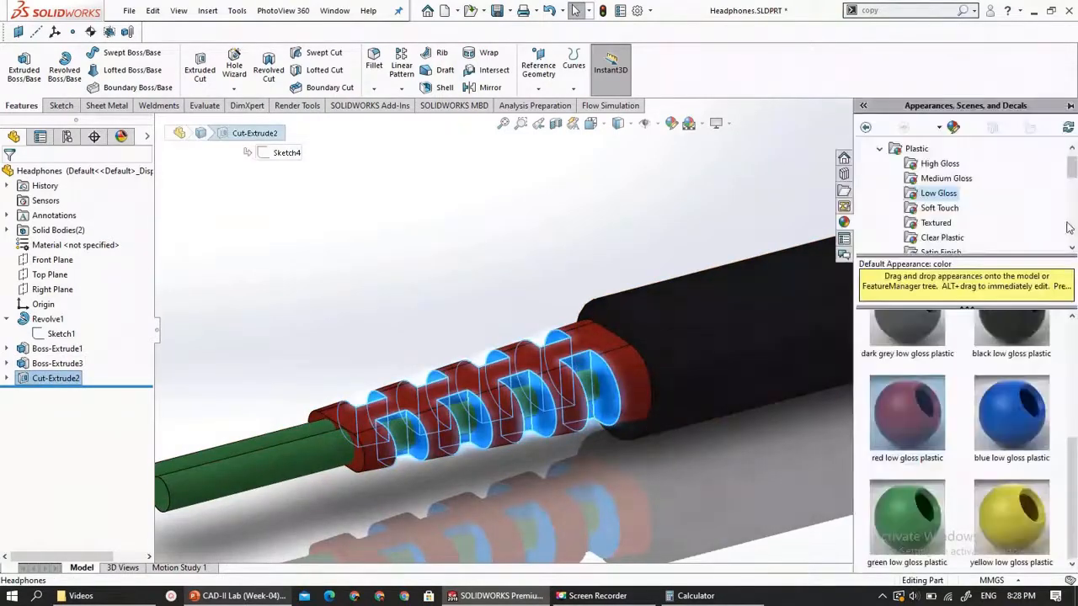
{"action": "double_click", "coordinate": [913, 409]}
{"action": "left_click", "coordinate": [552, 480]}
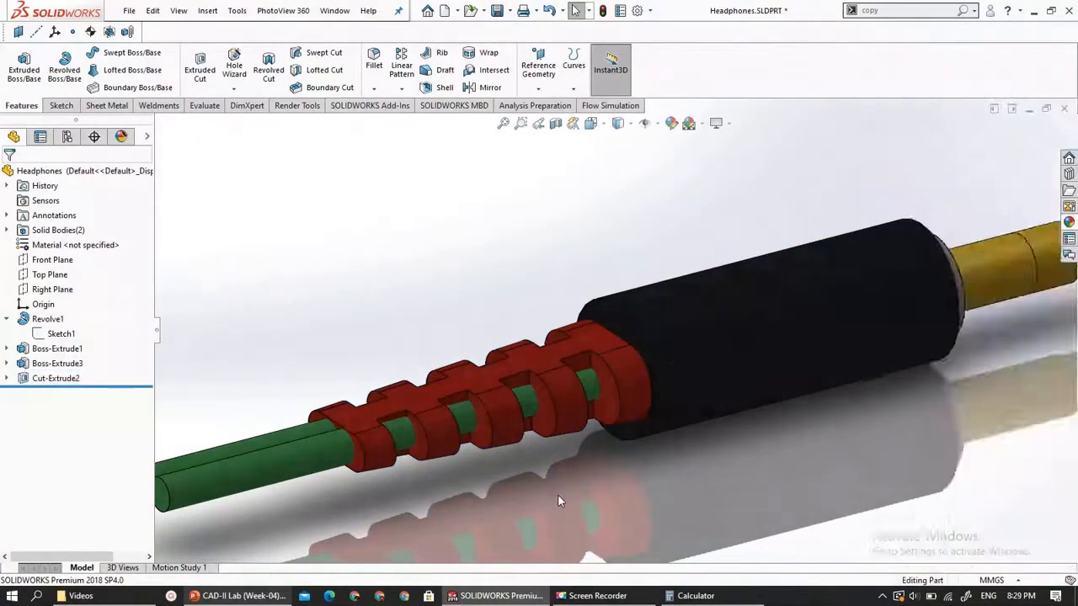
Switch to the PowerPoint lab slides, advance to the instruction for the jack fillet, and return to SOLIDWORKS
{"action": "scroll", "coordinate": [559, 496], "scroll_direction": "up", "scroll_amount": 5}
{"action": "middle_click_drag", "start_coordinate": [671, 462], "coordinate": [627, 388]}
{"action": "scroll", "coordinate": [508, 348], "scroll_direction": "down", "scroll_amount": 3}
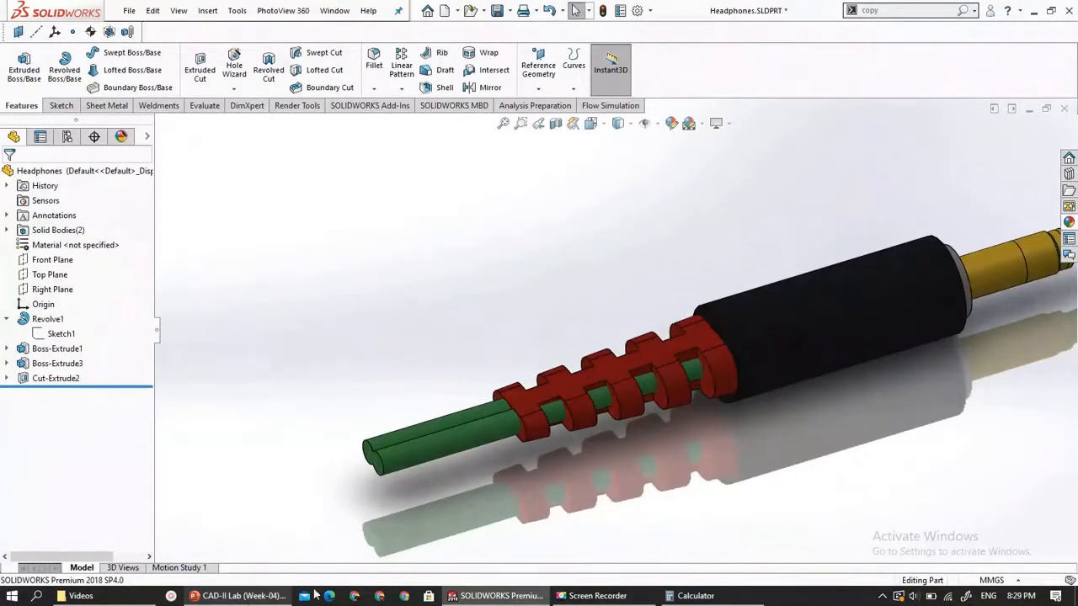
{"action": "left_click", "coordinate": [240, 595]}
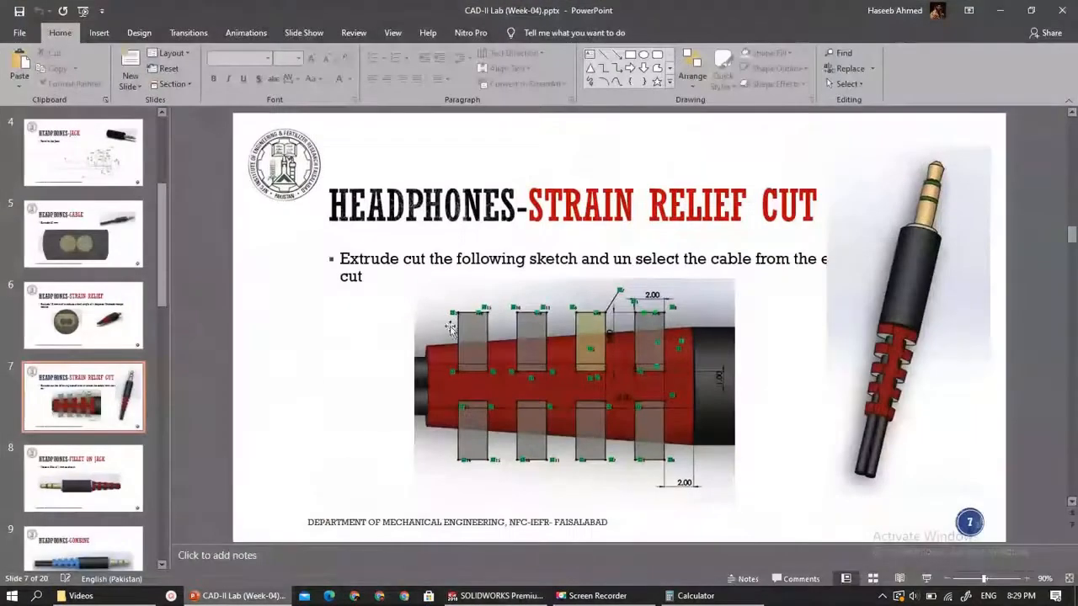
{"action": "scroll", "coordinate": [411, 354], "scroll_direction": "down", "scroll_amount": 1}
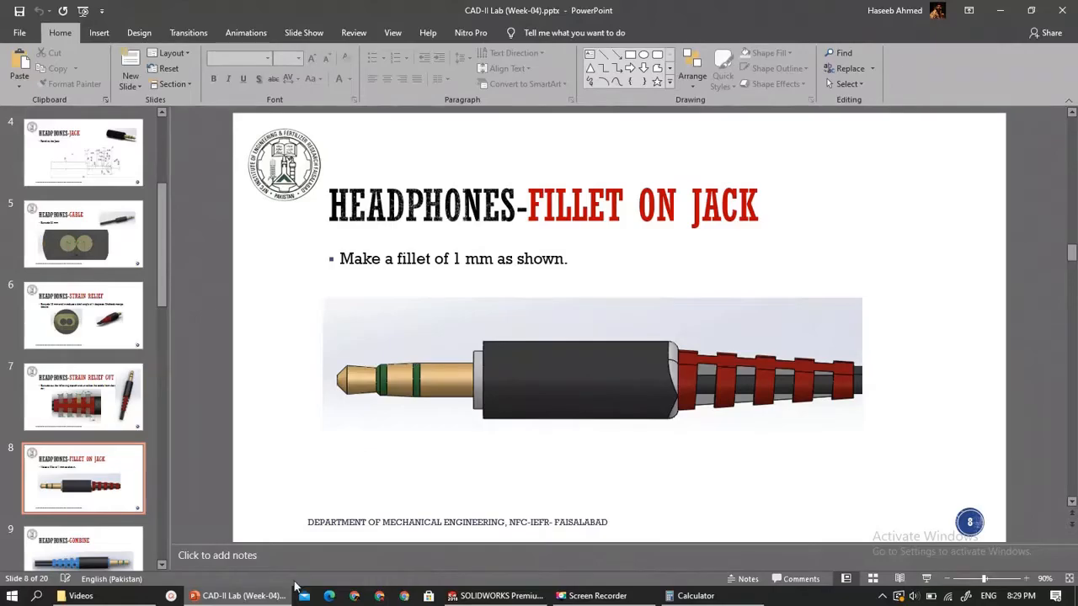
{"action": "left_click", "coordinate": [272, 595]}
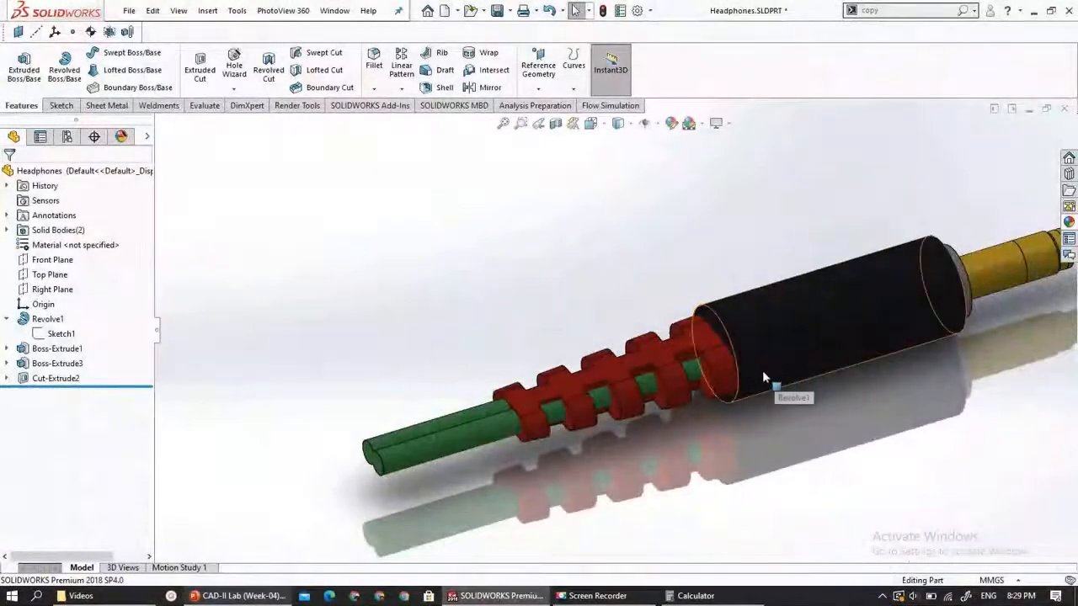
Fillet the circular edges at both ends of the black jack body with a 1 mm radius
{"action": "scroll", "coordinate": [758, 354], "scroll_direction": "up", "scroll_amount": 2}
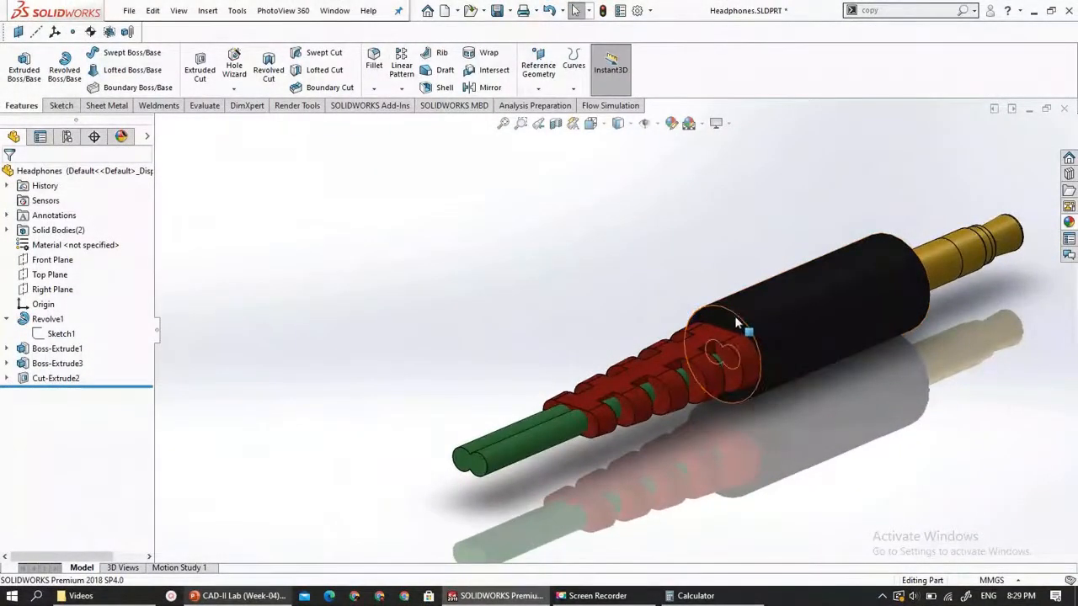
{"action": "left_click", "coordinate": [735, 318]}
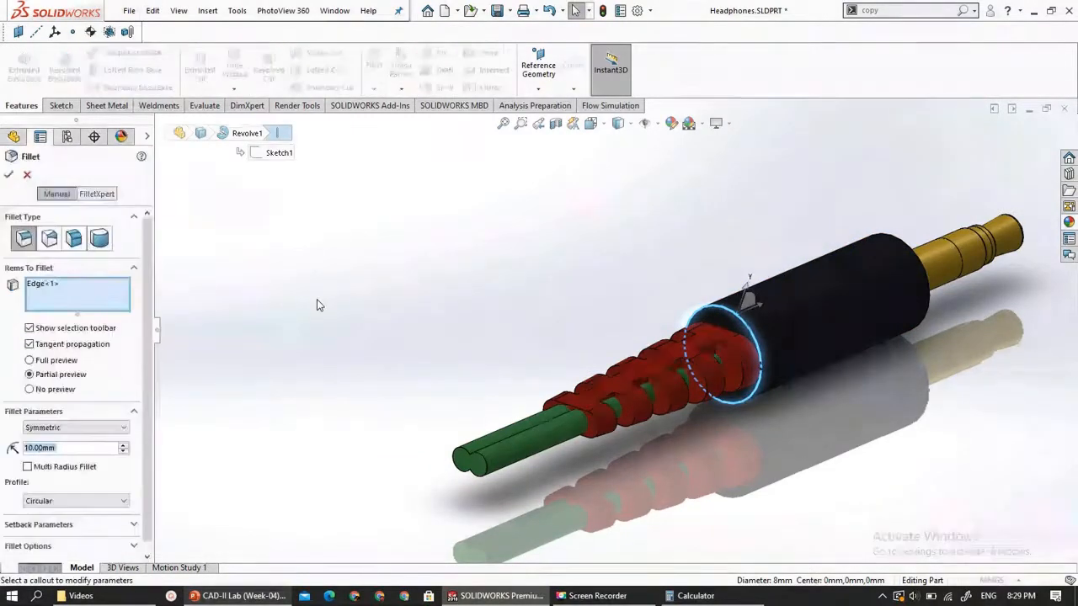
{"action": "middle_click_drag", "start_coordinate": [923, 481], "coordinate": [896, 383]}
{"action": "left_click", "coordinate": [896, 381]}
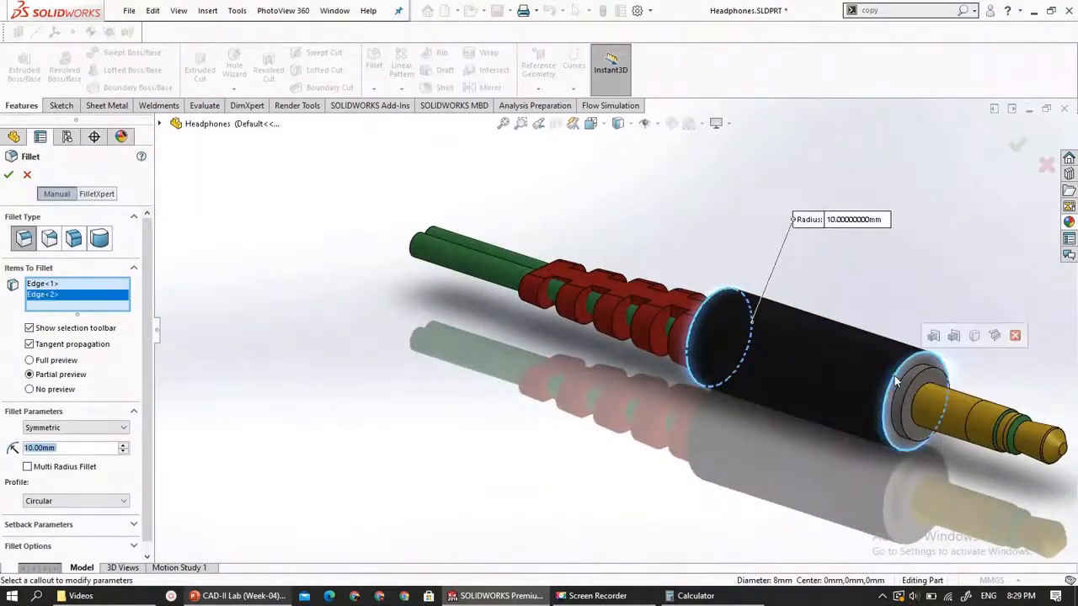
{"action": "type", "text": "1"}
{"action": "key", "text": "Return"}
{"action": "middle_click_drag", "start_coordinate": [617, 497], "coordinate": [652, 489]}
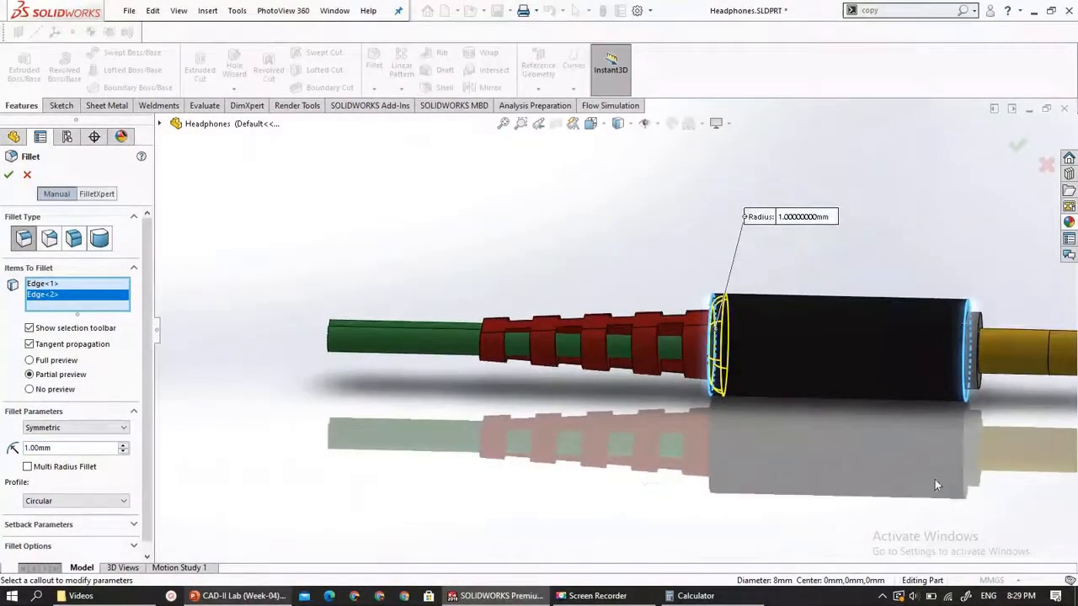
{"action": "left_click", "coordinate": [8, 176]}
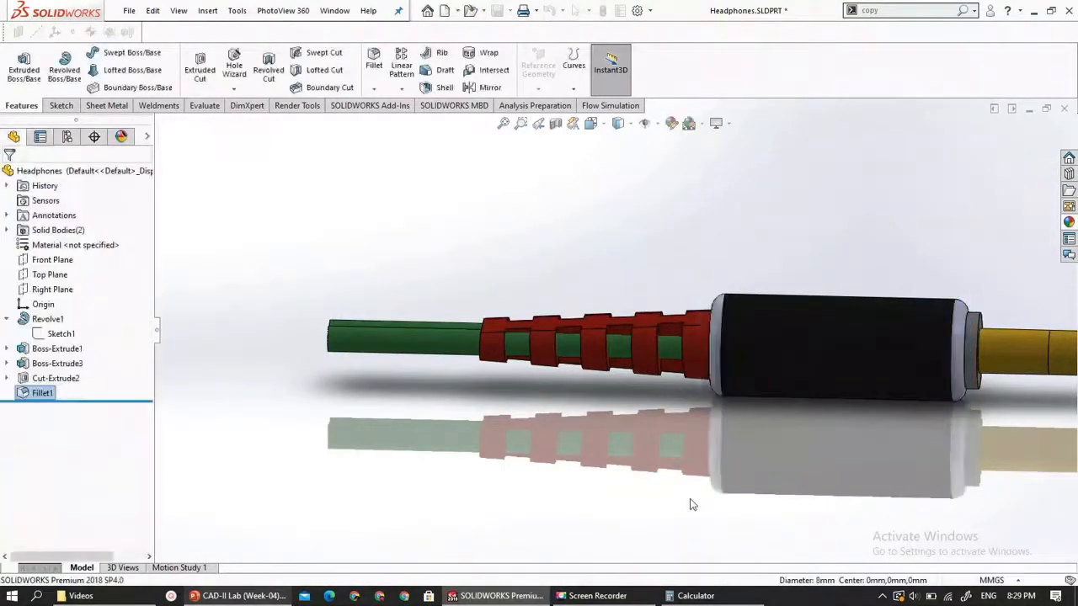
Apply the black low gloss plastic appearance to the jack body's fillets and inspect the end meeting the strain relief
{"action": "scroll", "coordinate": [937, 443], "scroll_direction": "down", "scroll_amount": 3}
{"action": "scroll", "coordinate": [936, 443], "scroll_direction": "up", "scroll_amount": 2}
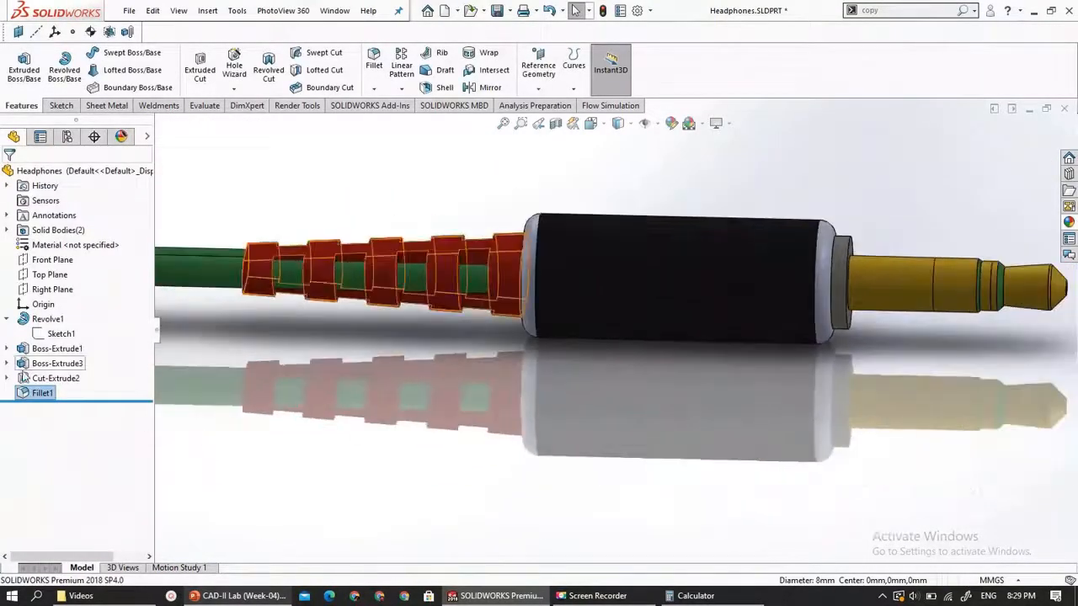
{"action": "left_click", "coordinate": [1069, 221]}
{"action": "left_click_drag", "start_coordinate": [1010, 347], "coordinate": [716, 455]}
{"action": "left_click", "coordinate": [690, 453]}
{"action": "scroll", "coordinate": [690, 452], "scroll_direction": "up", "scroll_amount": 3}
{"action": "middle_click_drag", "start_coordinate": [717, 433], "coordinate": [777, 414]}
{"action": "scroll", "coordinate": [601, 348], "scroll_direction": "down", "scroll_amount": 5}
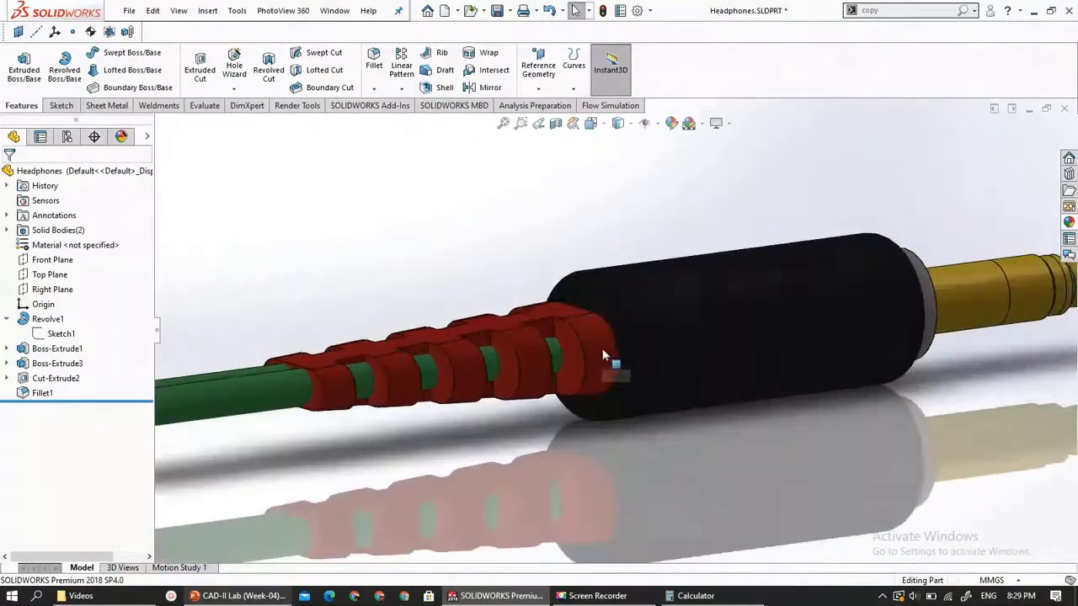
{"action": "scroll", "coordinate": [630, 370], "scroll_direction": "down", "scroll_amount": 4}
{"action": "middle_click_drag", "start_coordinate": [630, 371], "coordinate": [604, 396]}
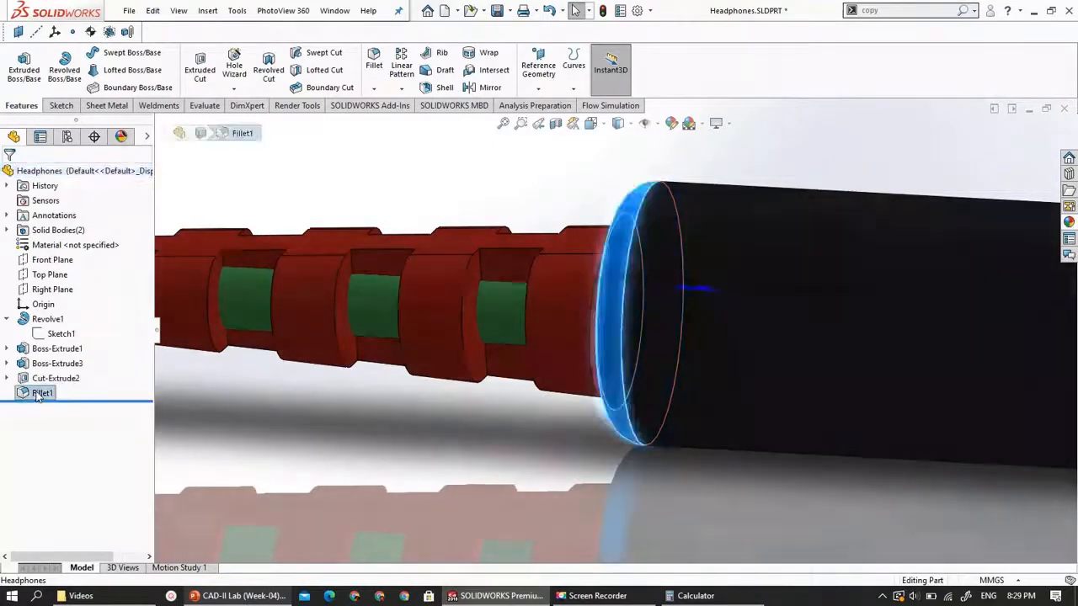
Set the radius of the fillet on both ends of the black jack body to 0.5 mm and inspect the rounded ends
{"action": "right_click", "coordinate": [44, 393]}
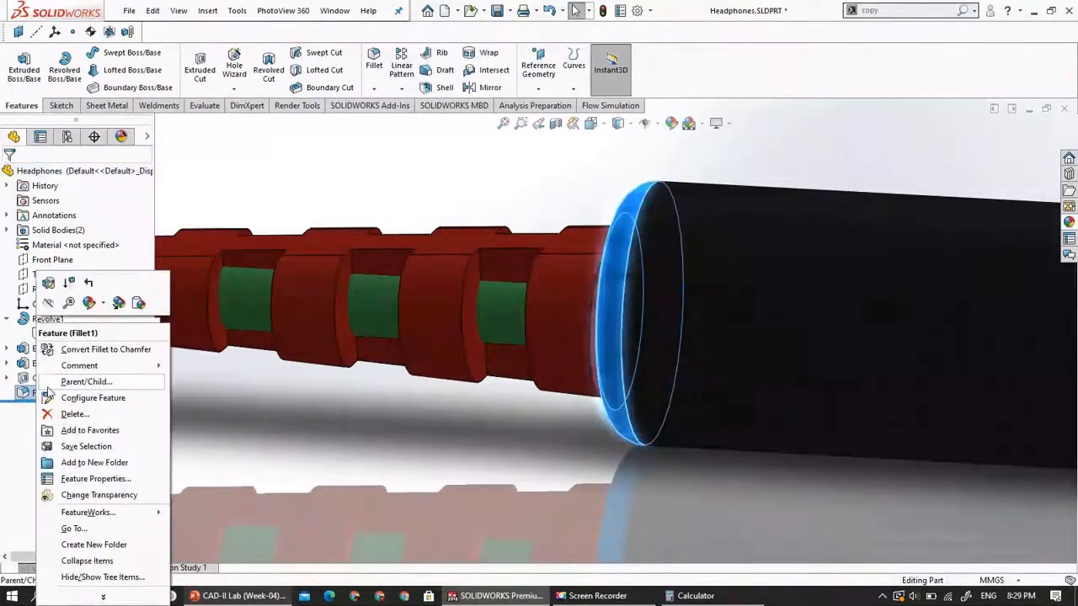
{"action": "left_click", "coordinate": [48, 283]}
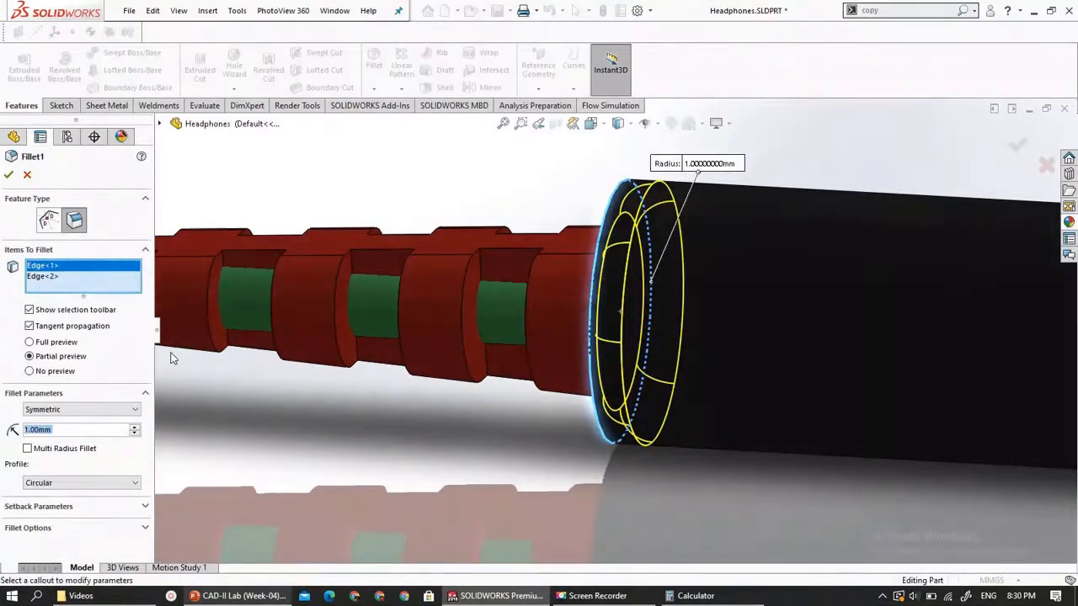
{"action": "type", "text": "0.5"}
{"action": "key", "text": "Return"}
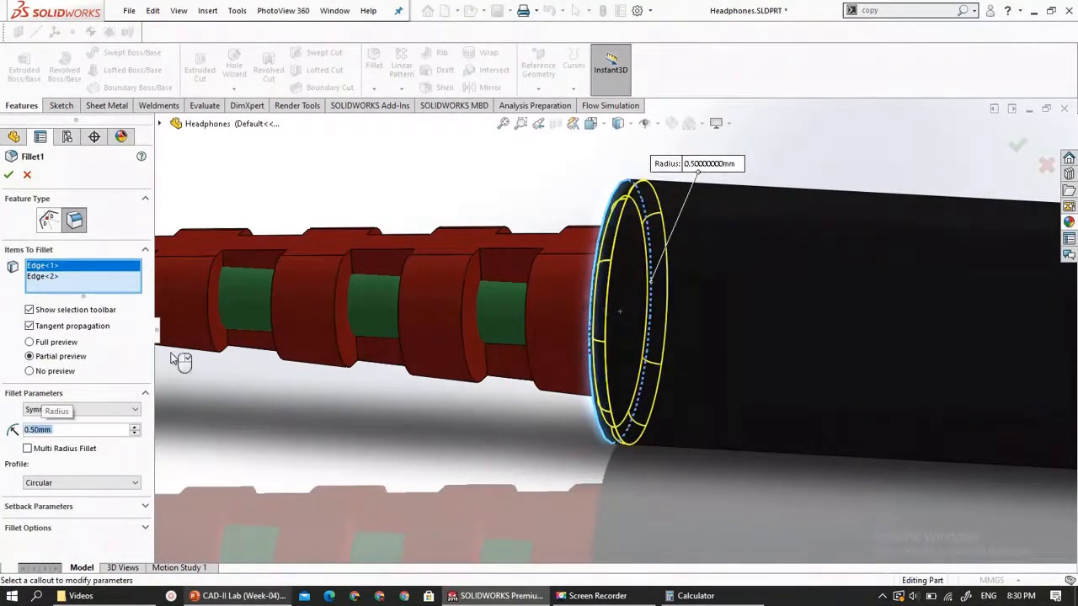
{"action": "middle_click_drag", "start_coordinate": [497, 363], "coordinate": [711, 294]}
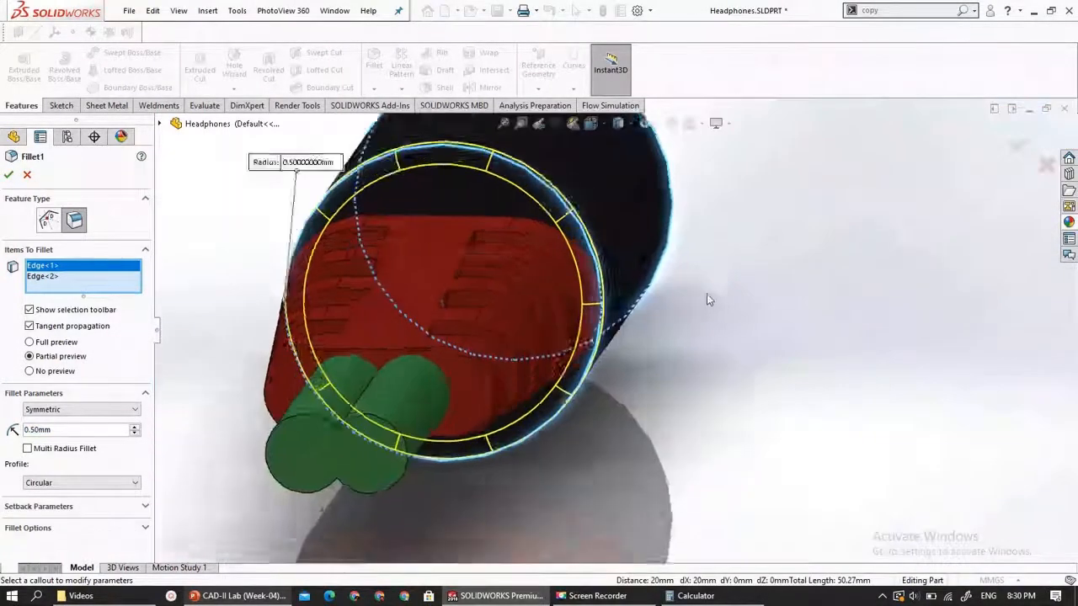
{"action": "scroll", "coordinate": [710, 294], "scroll_direction": "down", "scroll_amount": 3}
{"action": "scroll", "coordinate": [529, 248], "scroll_direction": "up", "scroll_amount": 3}
{"action": "left_click", "coordinate": [8, 174]}
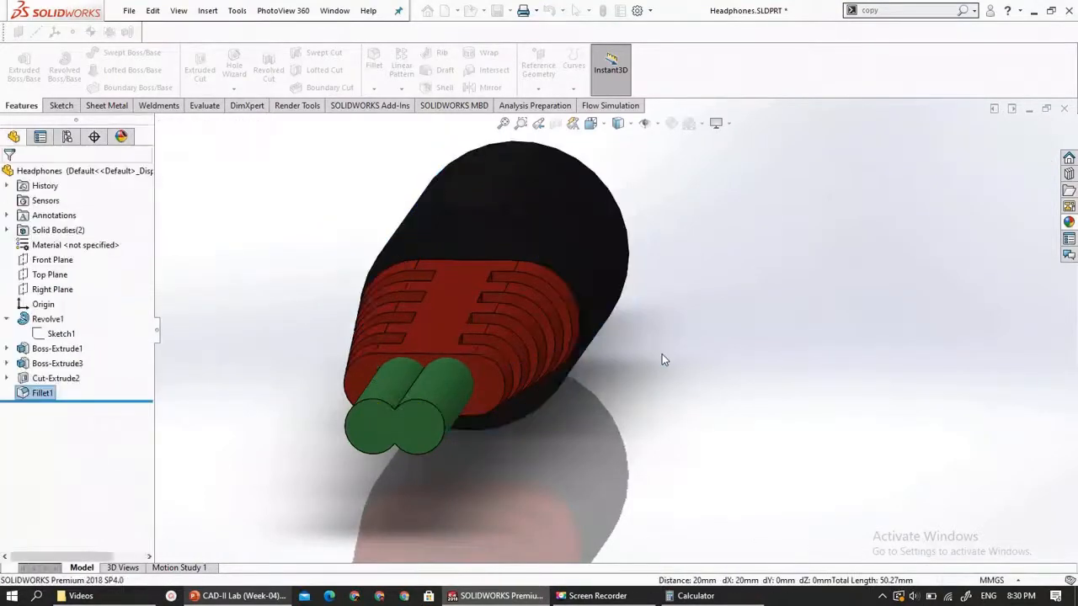
{"action": "middle_click_drag", "start_coordinate": [633, 359], "coordinate": [581, 384]}
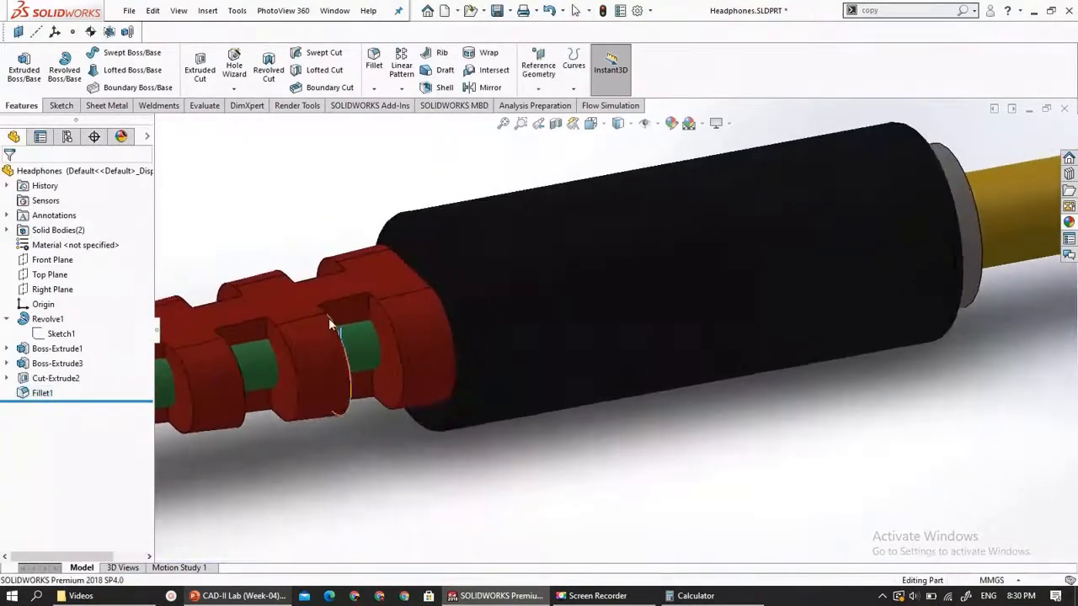
{"action": "scroll", "coordinate": [329, 319], "scroll_direction": "down", "scroll_amount": 4}
{"action": "middle_click", "coordinate": [575, 428]}
{"action": "middle_click_drag", "start_coordinate": [575, 428], "coordinate": [593, 418]}
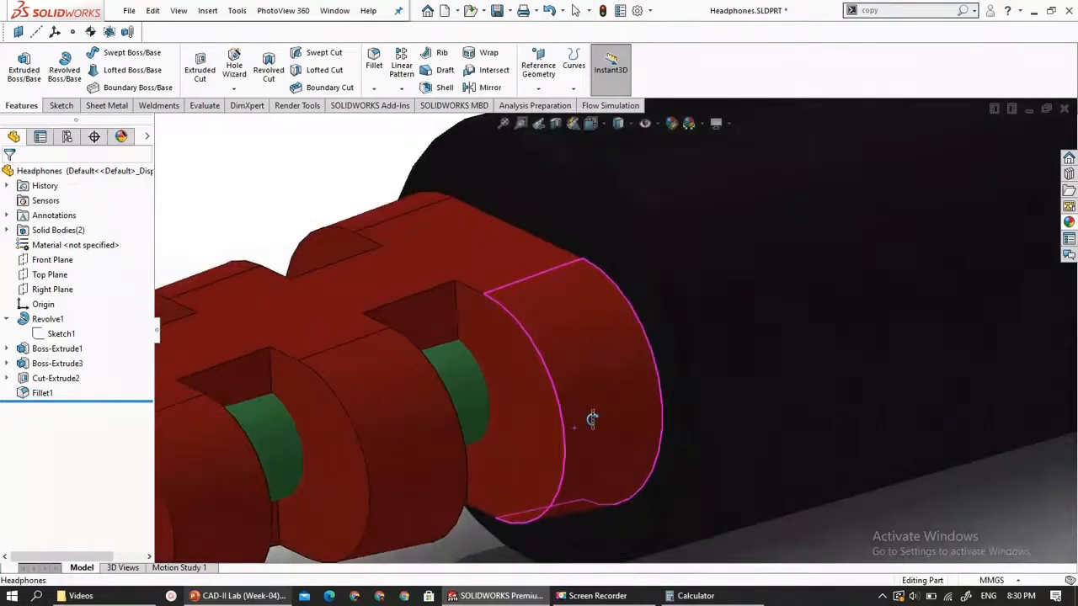
{"action": "scroll", "coordinate": [592, 419], "scroll_direction": "up", "scroll_amount": 10}
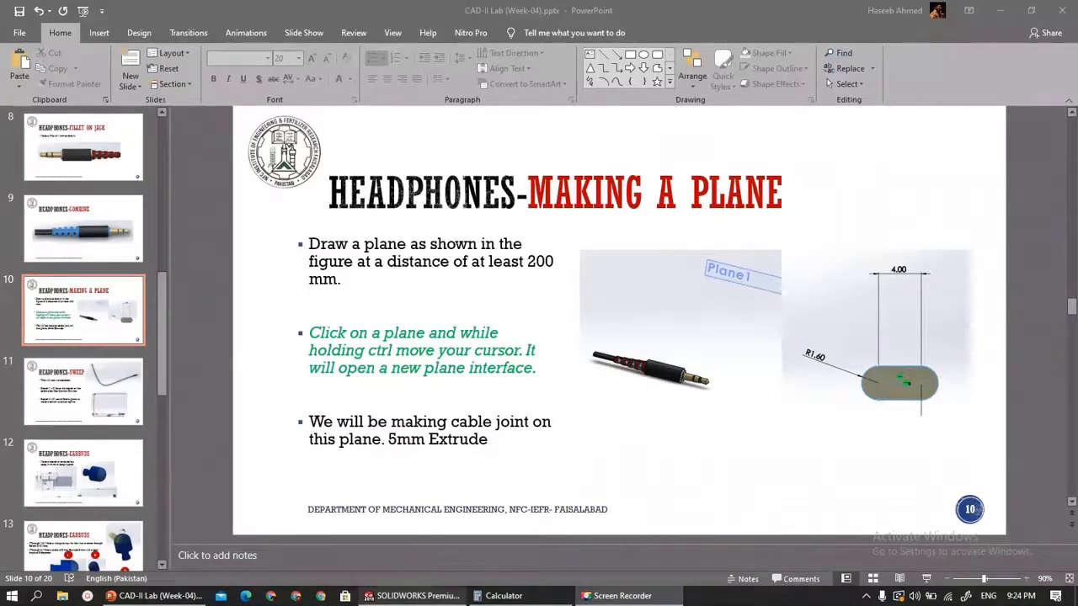
Switch to SOLIDWORKS and disable Merge result on the green cable extrusion so it is a separate body
{"action": "left_click", "coordinate": [413, 595]}
{"action": "scroll", "coordinate": [968, 277], "scroll_direction": "down", "scroll_amount": 2}
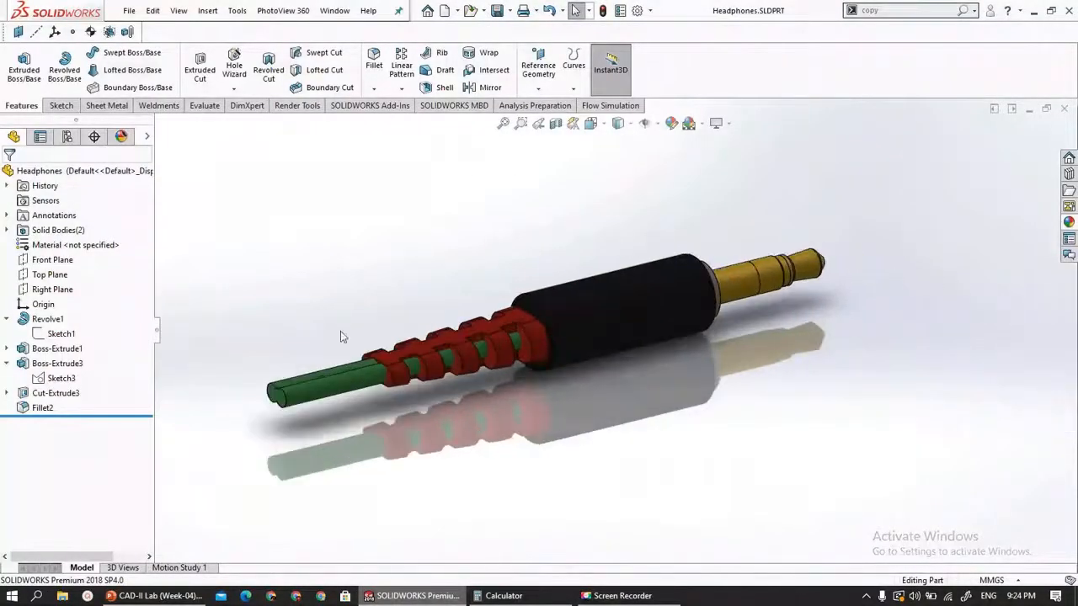
{"action": "left_click", "coordinate": [59, 364]}
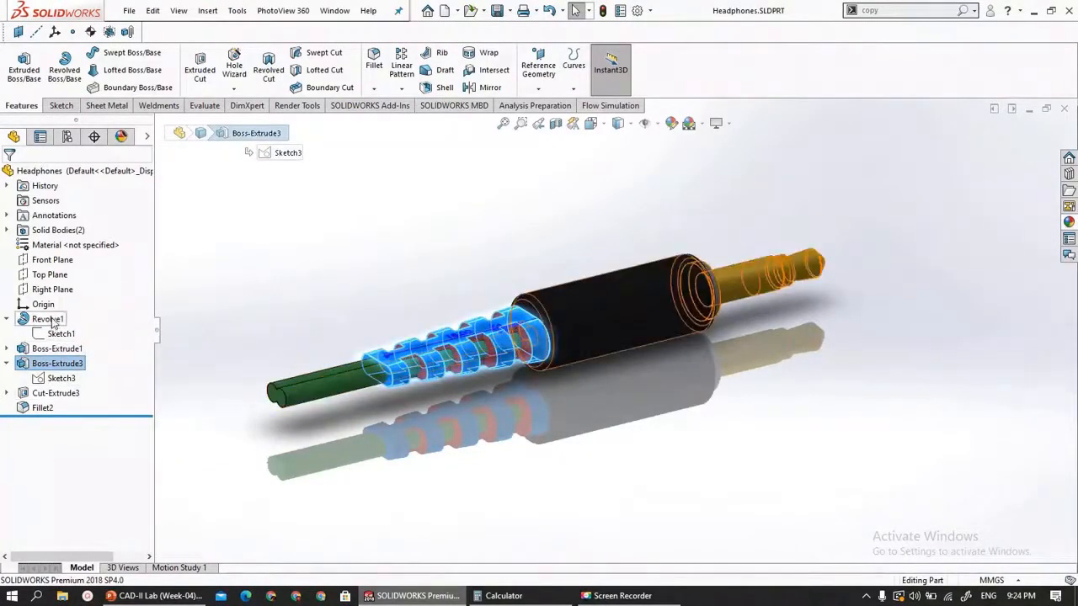
{"action": "left_click", "coordinate": [53, 349]}
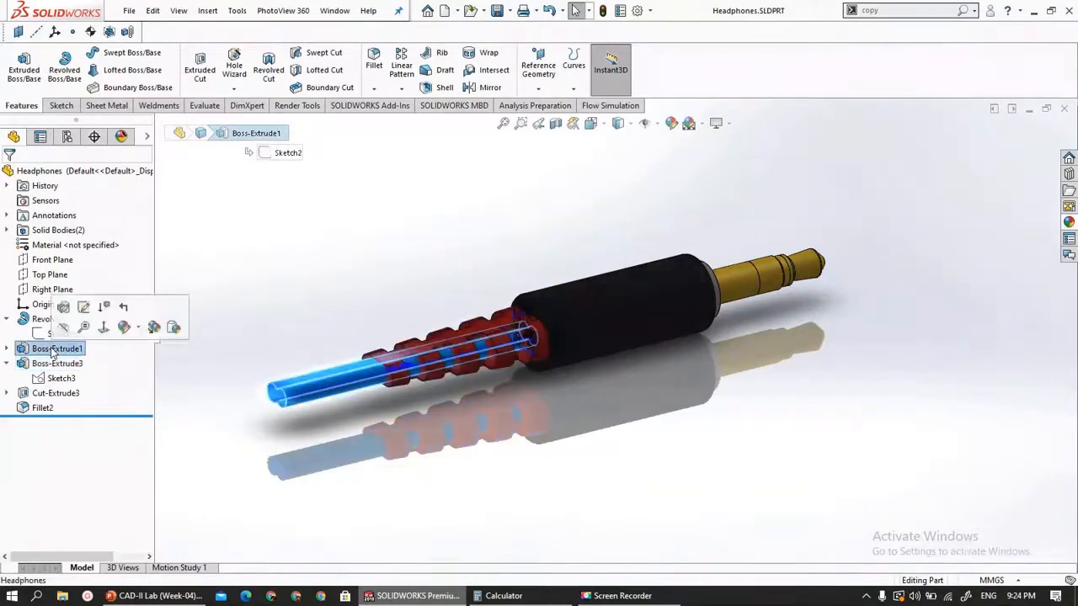
{"action": "right_click", "coordinate": [53, 350]}
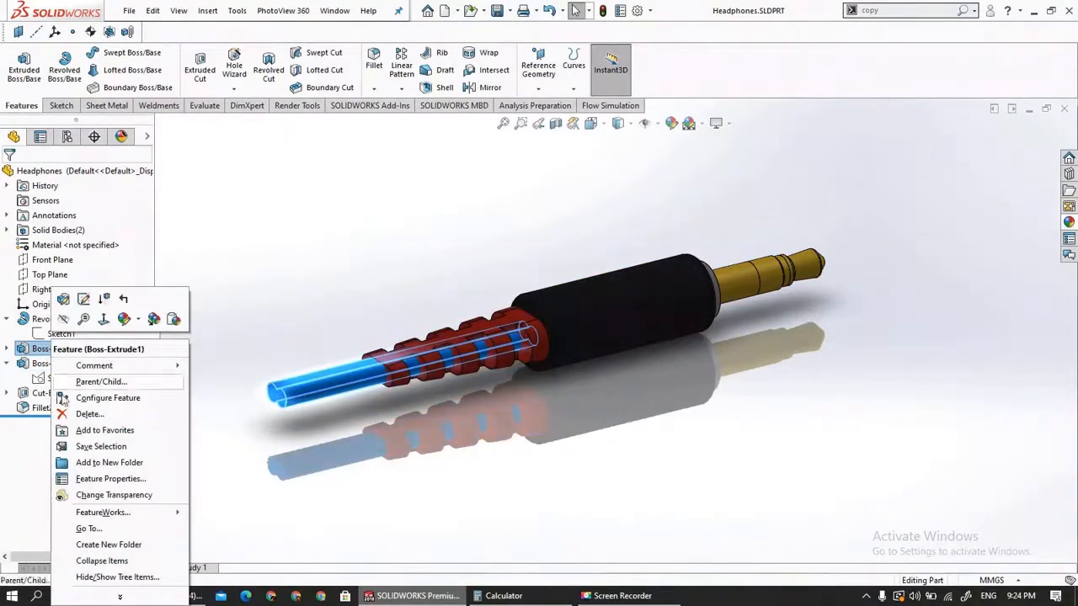
{"action": "left_click", "coordinate": [66, 301]}
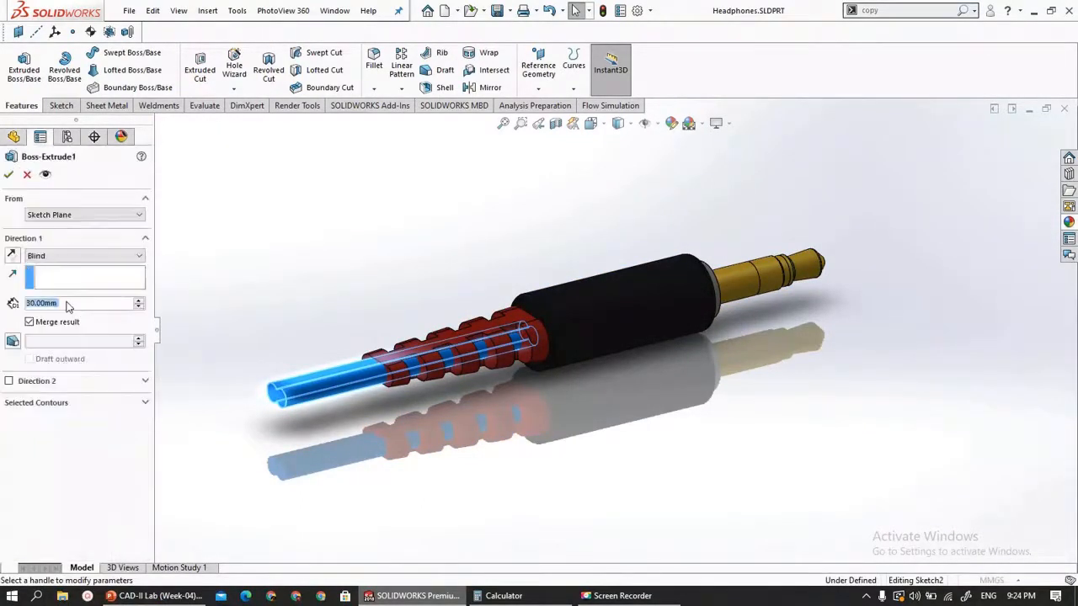
{"action": "left_click", "coordinate": [52, 327]}
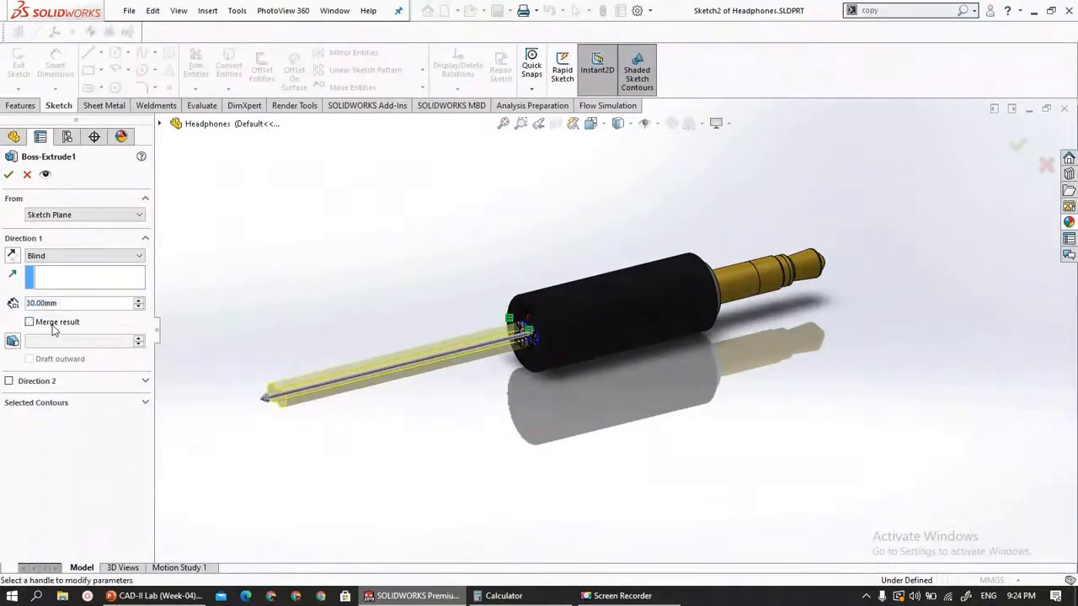
{"action": "left_click", "coordinate": [8, 175]}
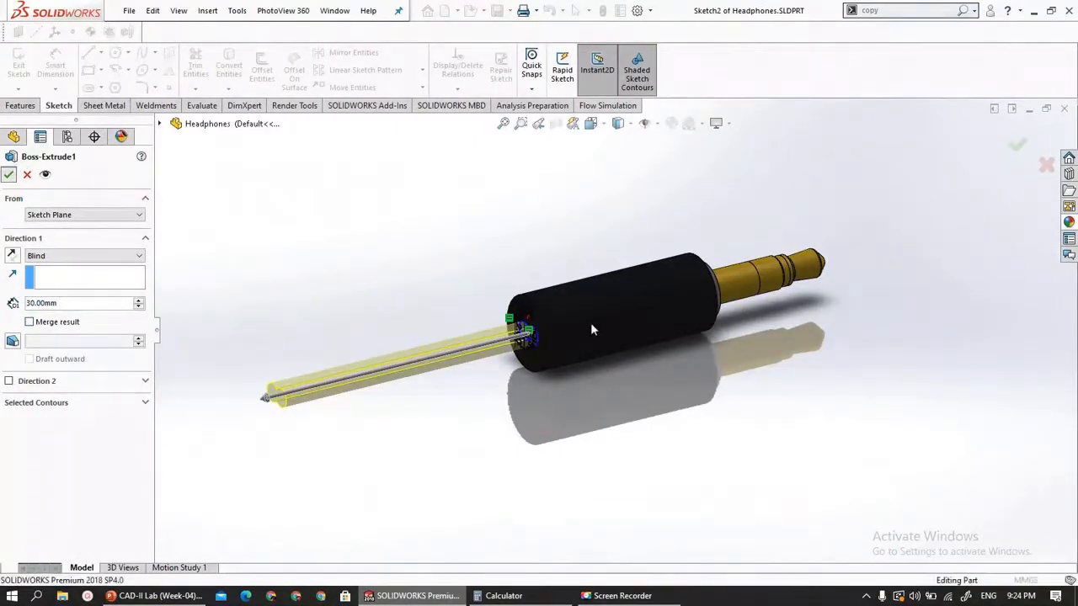
{"action": "scroll", "coordinate": [536, 335], "scroll_direction": "down", "scroll_amount": 3}
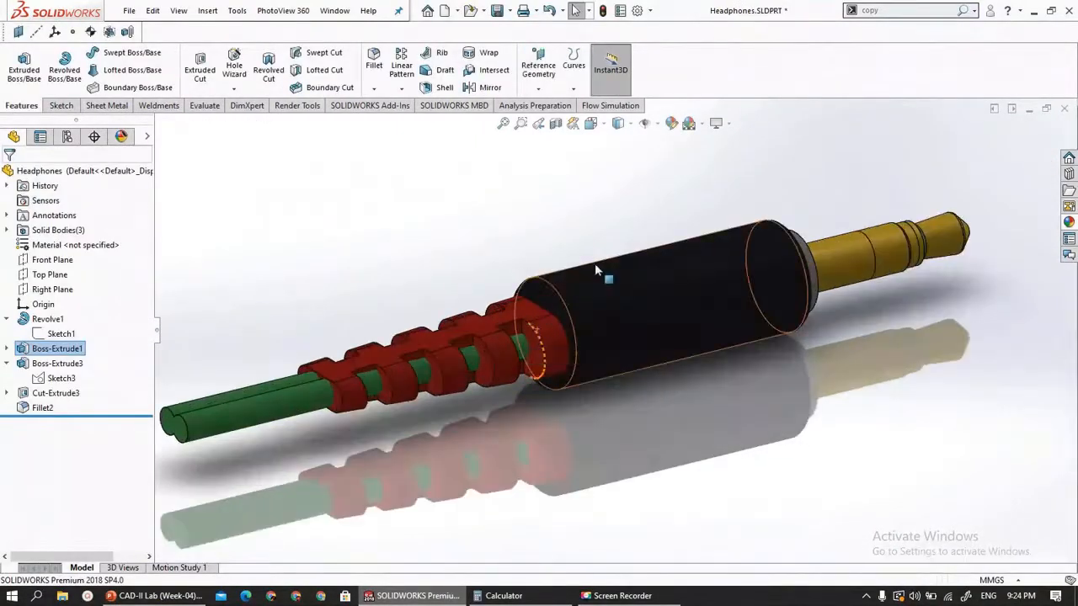
Examine which features form the black jack body and the red strain relief by highlighting each in turn
{"action": "left_click", "coordinate": [595, 269]}
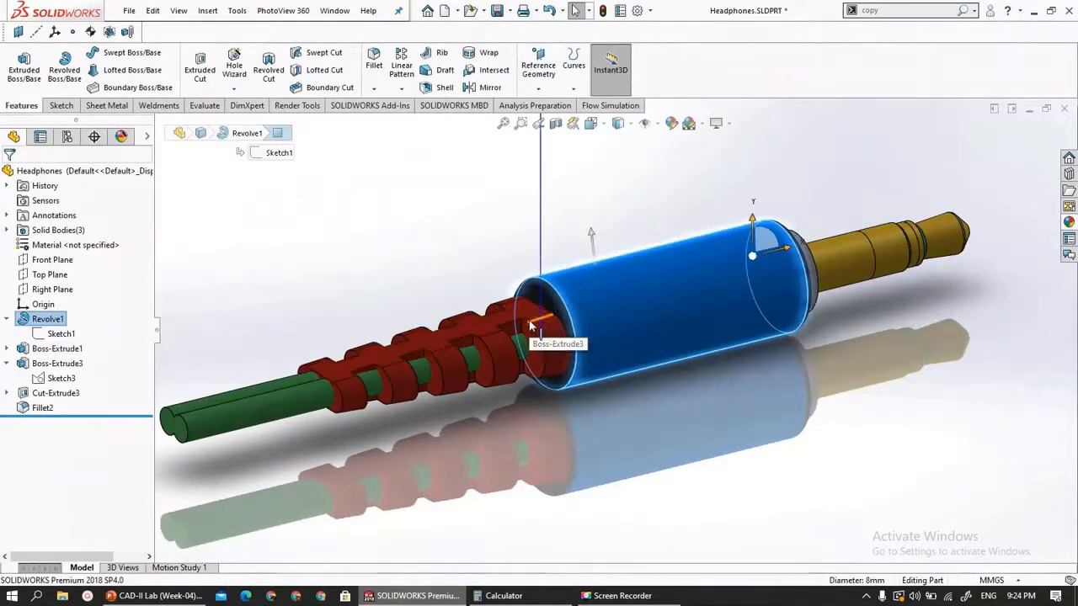
{"action": "left_click", "coordinate": [57, 366]}
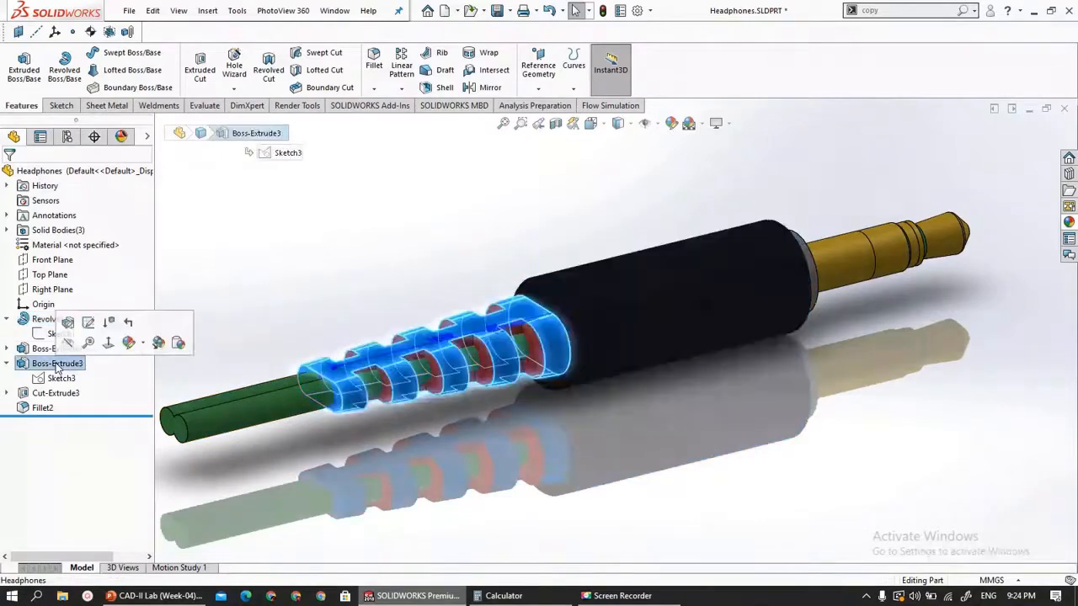
{"action": "left_click", "coordinate": [688, 316]}
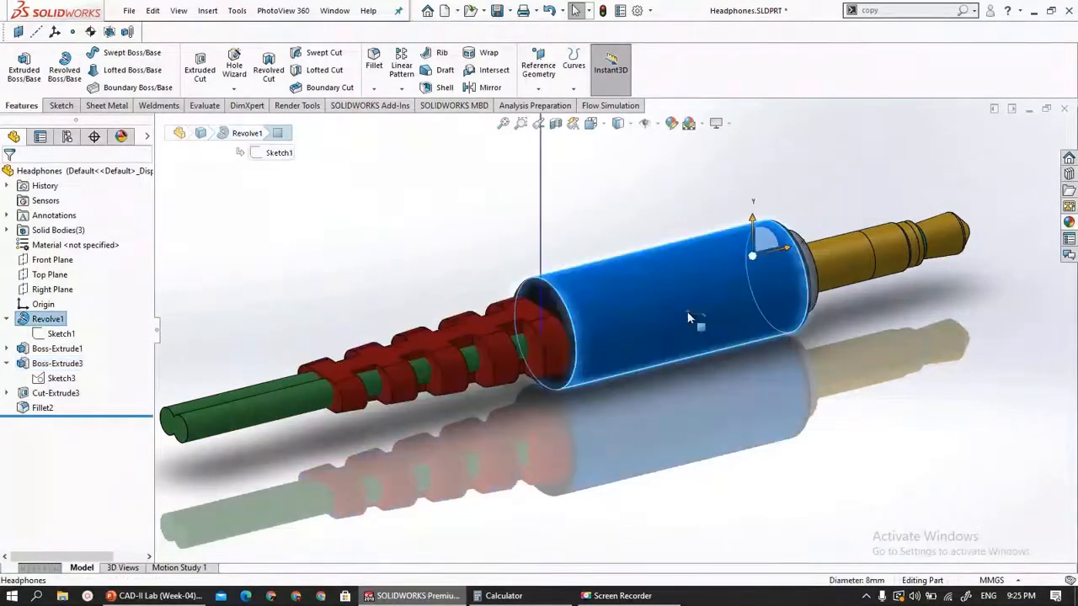
{"action": "left_click", "coordinate": [71, 367]}
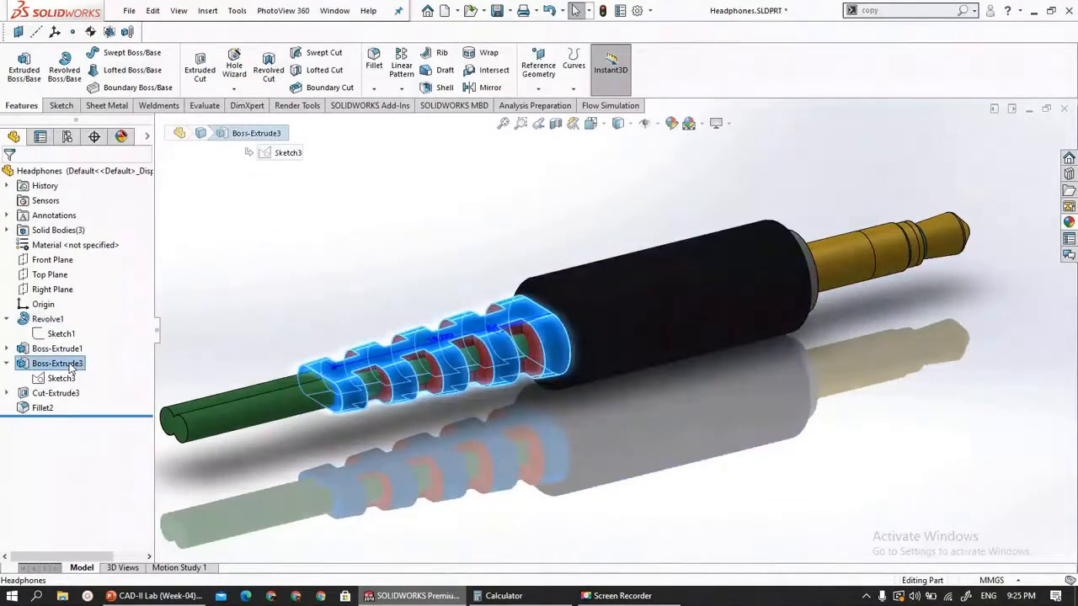
{"action": "left_click", "coordinate": [62, 318]}
{"action": "middle_click_drag", "start_coordinate": [253, 346], "coordinate": [486, 394]}
{"action": "scroll", "coordinate": [487, 394], "scroll_direction": "up", "scroll_amount": 4}
{"action": "middle_click_drag", "start_coordinate": [549, 404], "coordinate": [594, 379]}
{"action": "left_click", "coordinate": [594, 379]}
{"action": "scroll", "coordinate": [594, 379], "scroll_direction": "down", "scroll_amount": 3}
{"action": "left_click", "coordinate": [635, 258]}
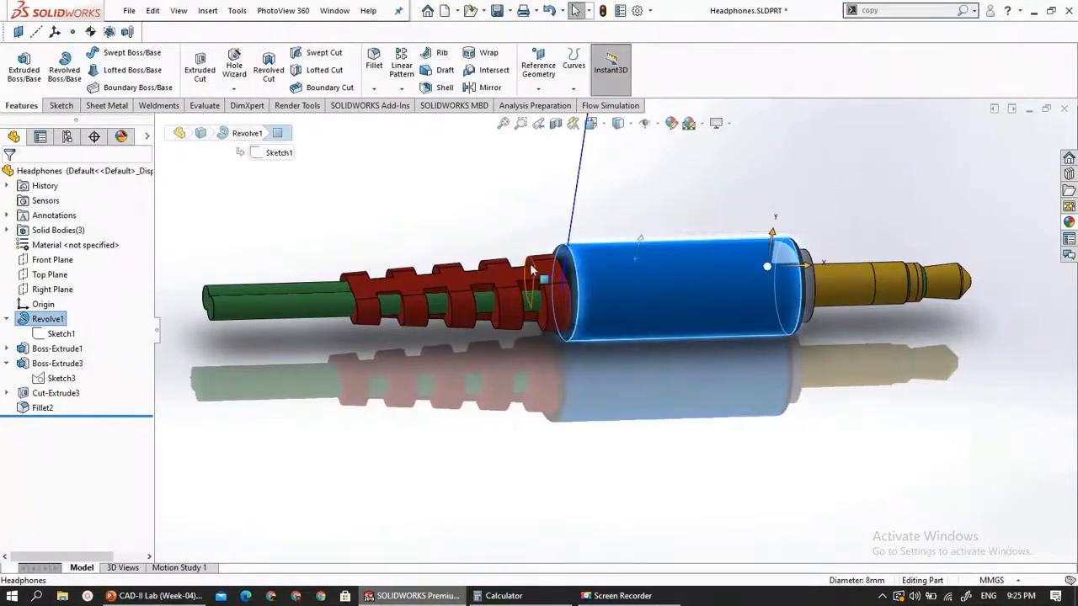
Try to combine the black jack body and the red strain relief with the Combine command's Add operation
{"action": "left_click", "coordinate": [59, 393]}
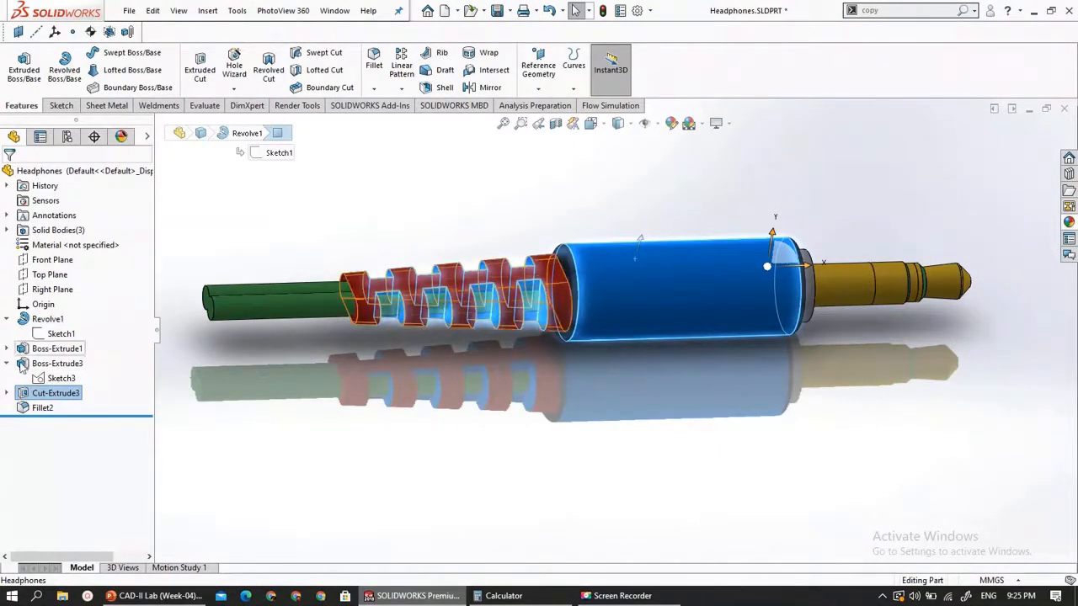
{"action": "left_click", "coordinate": [51, 364], "text": "ctrl"}
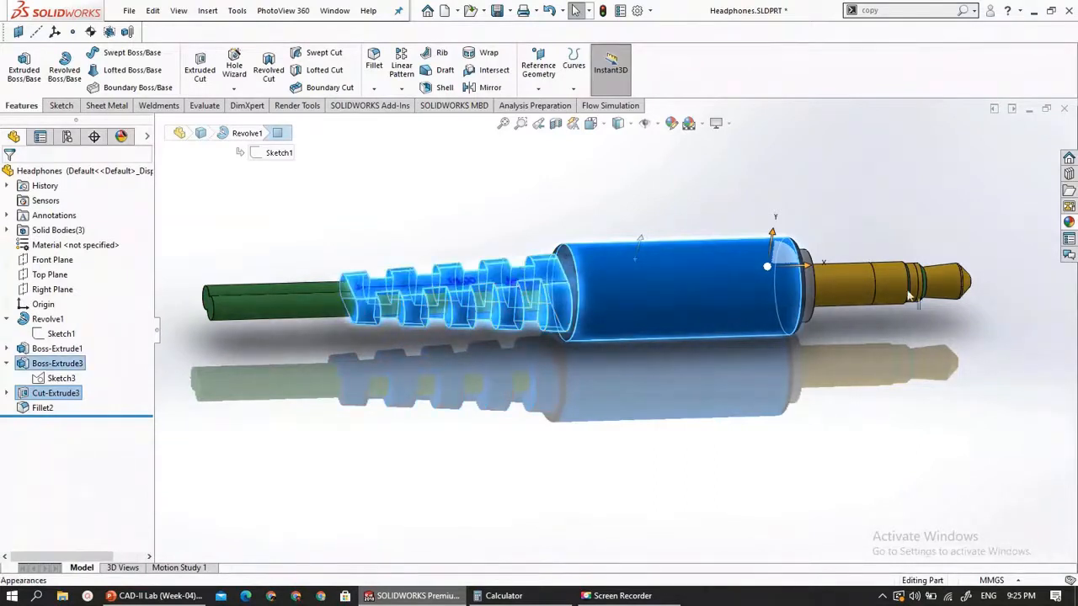
{"action": "left_click", "coordinate": [931, 15]}
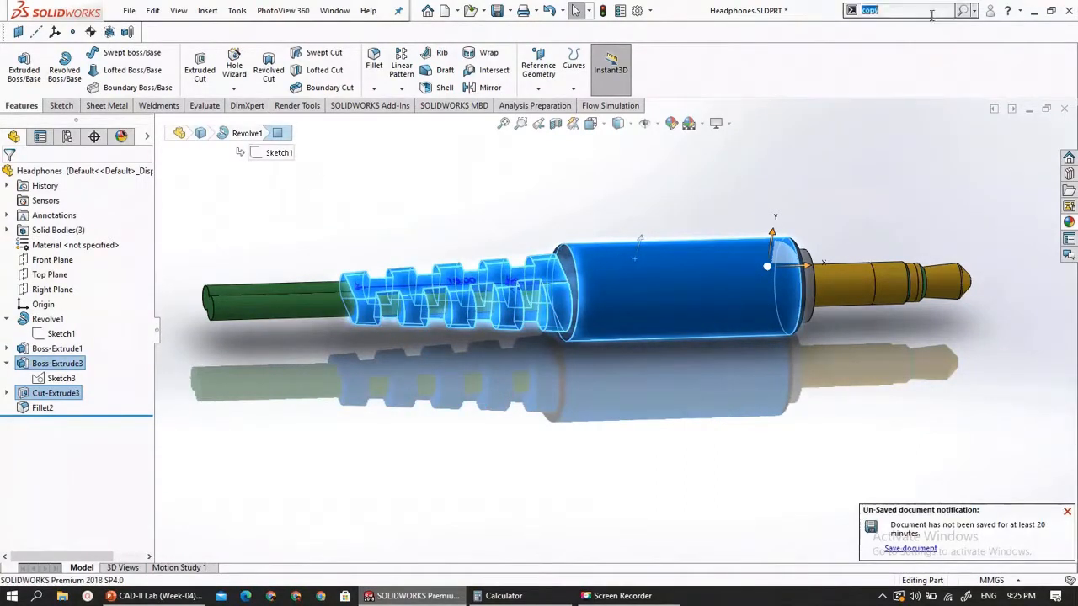
{"action": "type", "text": "cpmbi"}
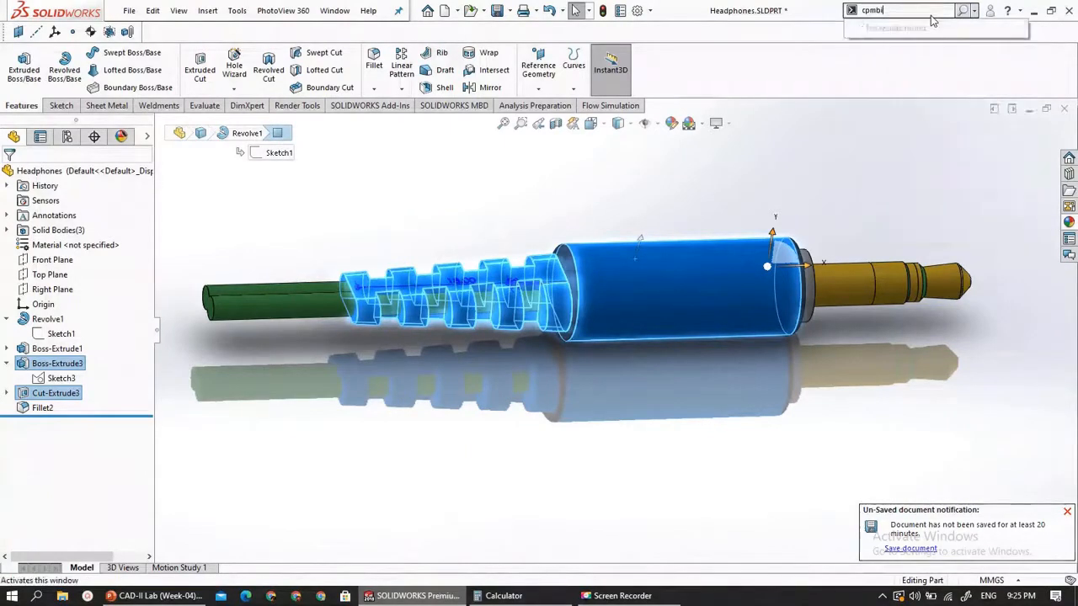
{"action": "key", "text": "BackSpace"}
{"action": "key", "text": "BackSpace"}
{"action": "key", "text": "BackSpace"}
{"action": "key", "text": "BackSpace"}
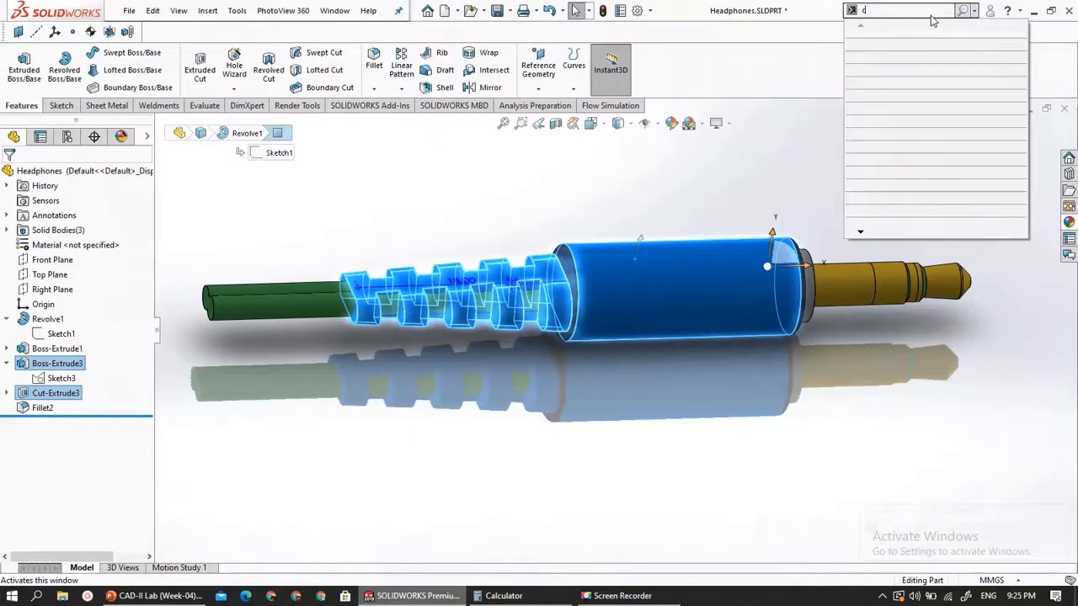
{"action": "type", "text": "ombi"}
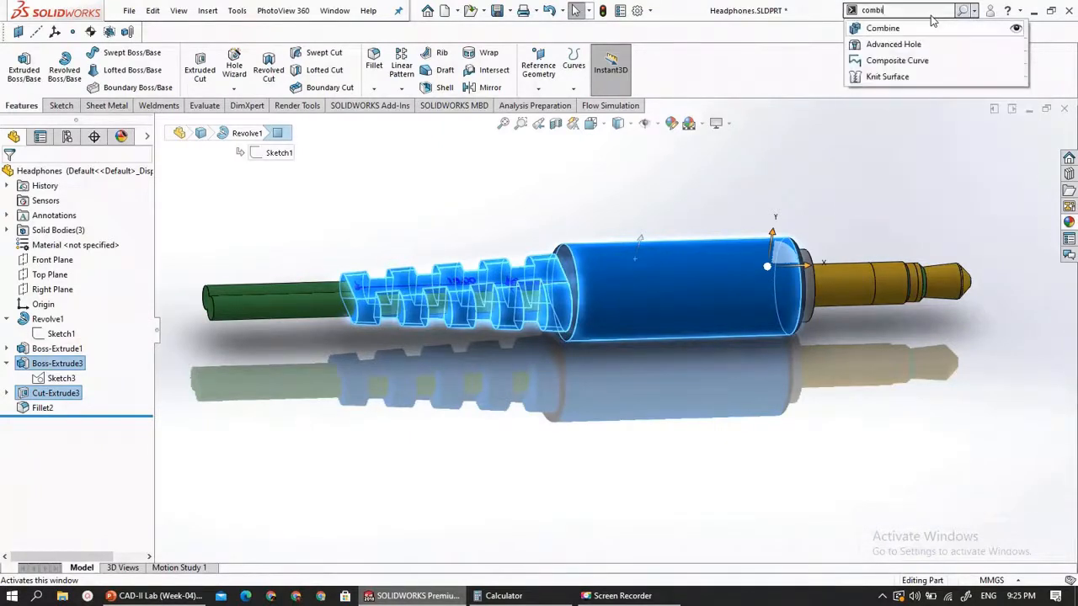
{"action": "left_click", "coordinate": [883, 27]}
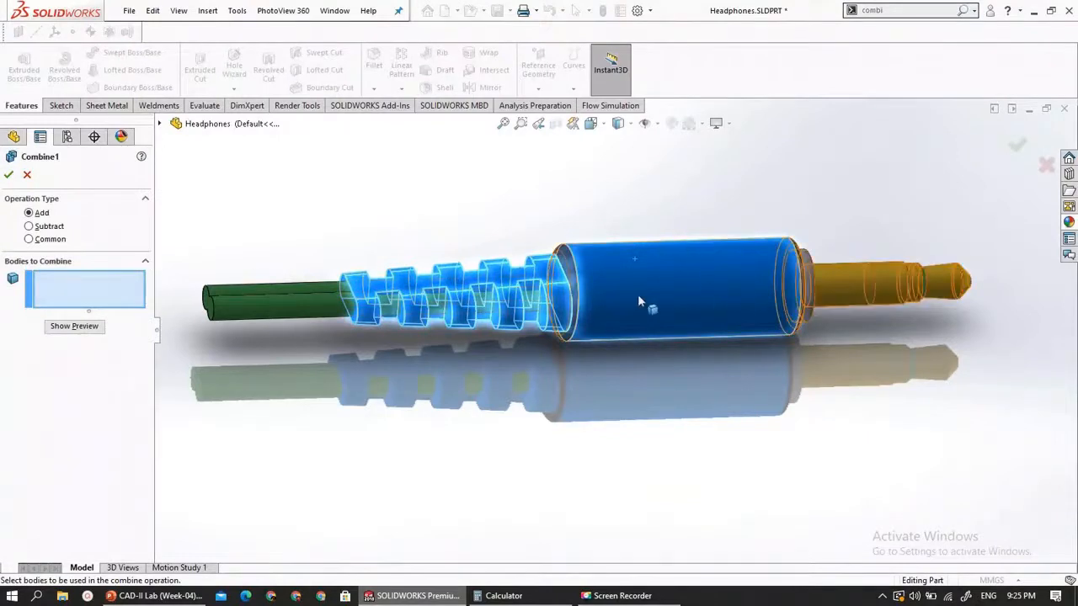
{"action": "left_click", "coordinate": [605, 322]}
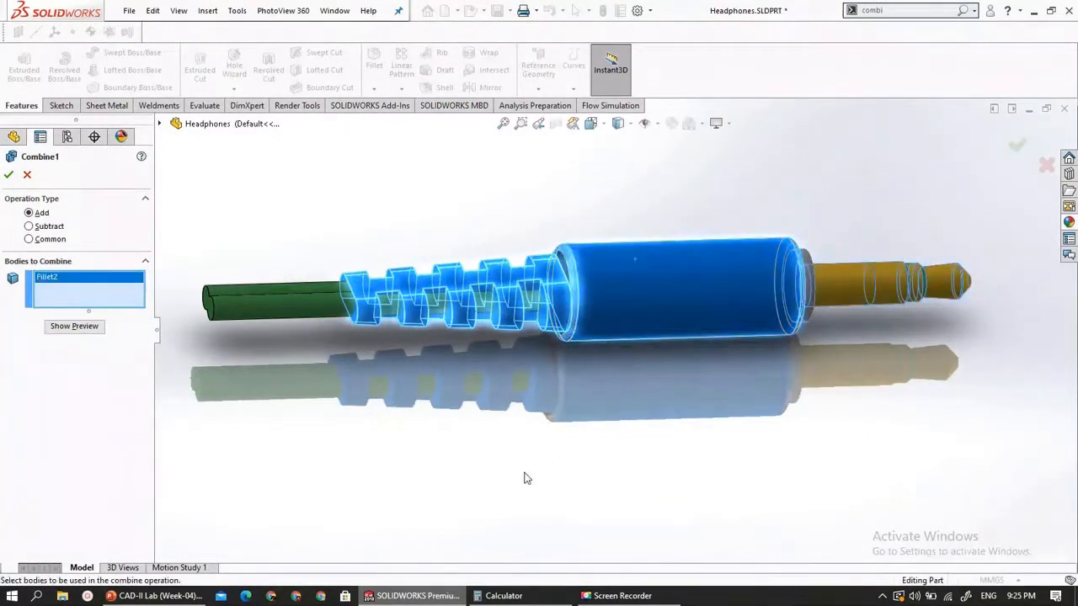
{"action": "left_click", "coordinate": [84, 332]}
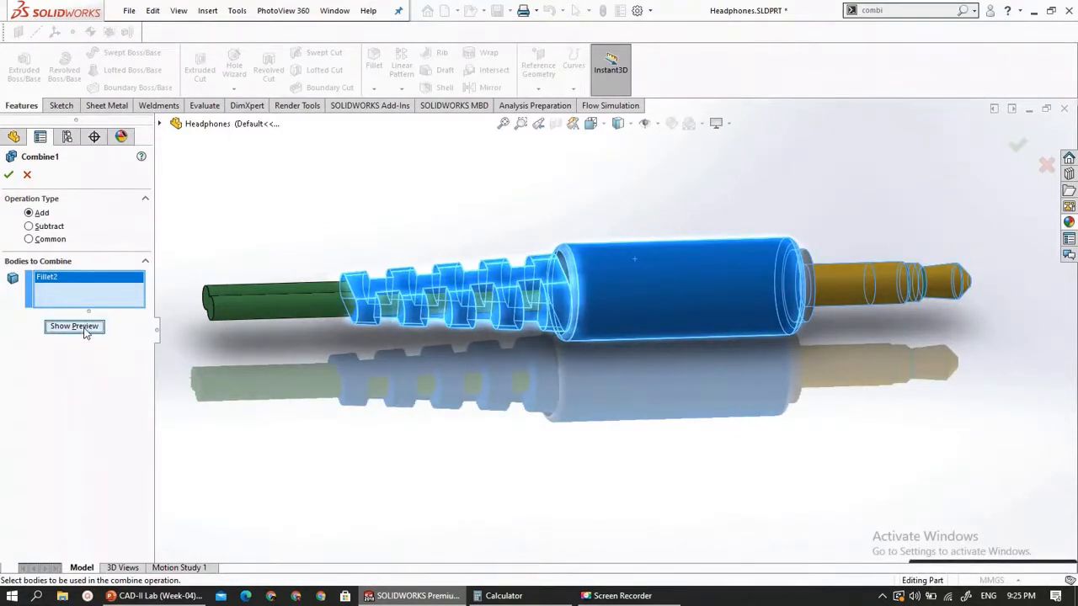
{"action": "left_click", "coordinate": [9, 174]}
{"action": "left_click", "coordinate": [922, 14]}
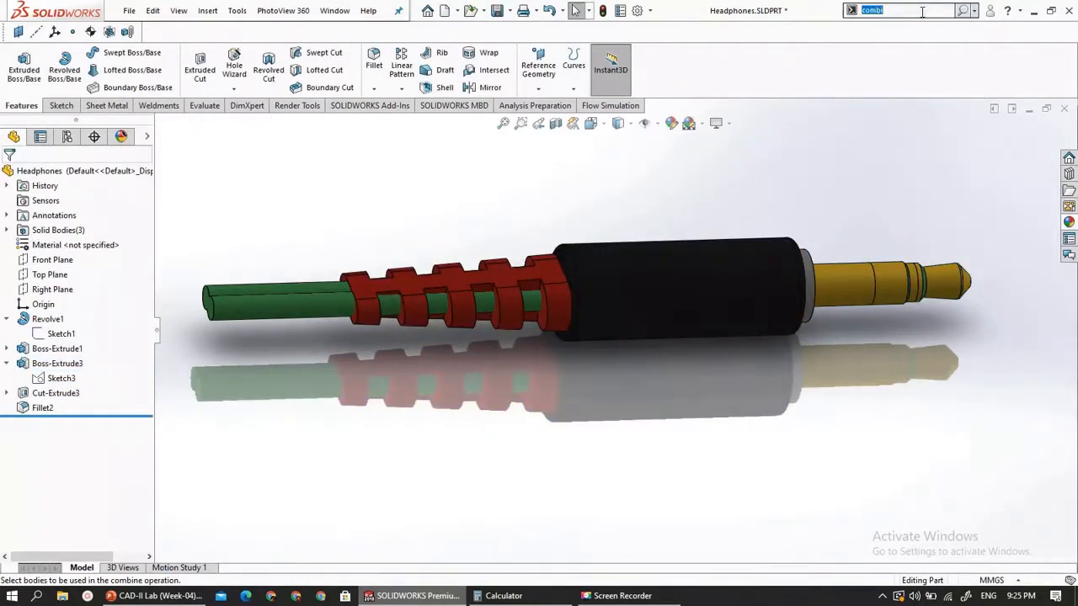
{"action": "type", "text": "ne"}
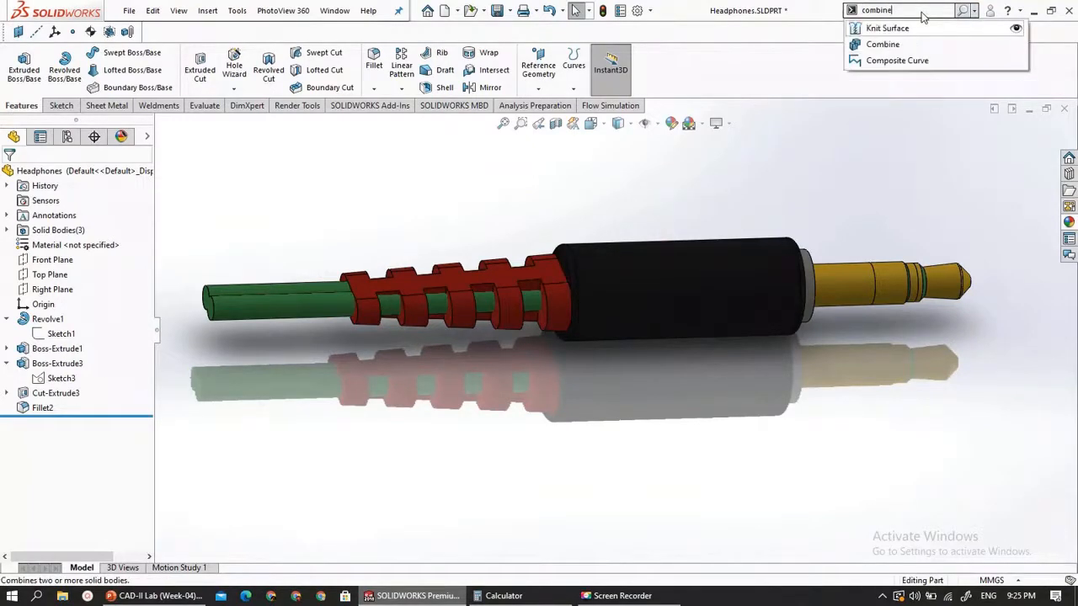
{"action": "key", "text": "Return"}
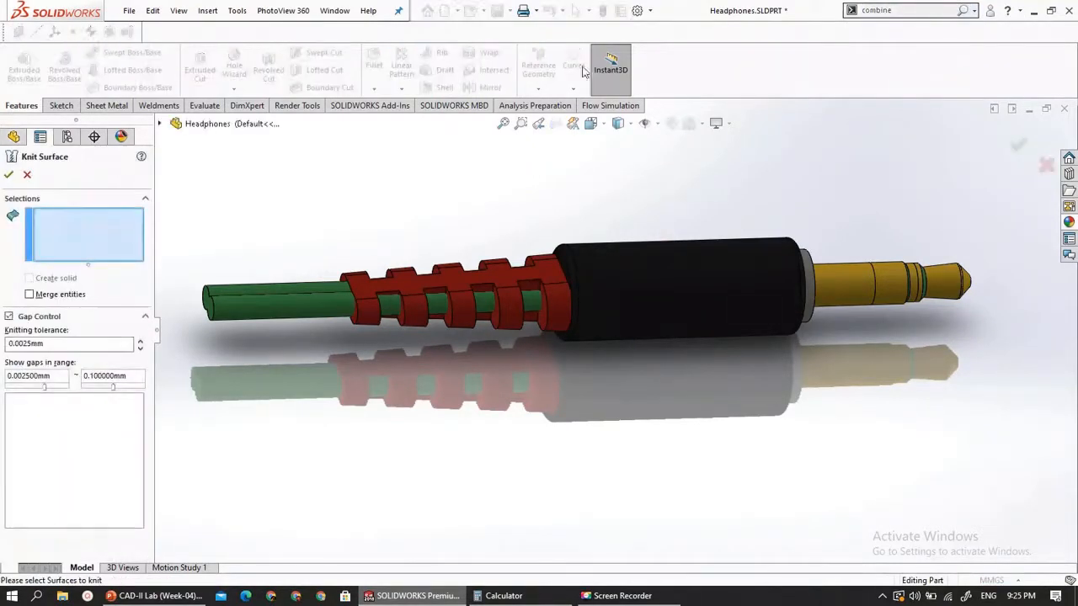
{"action": "left_click", "coordinate": [27, 175]}
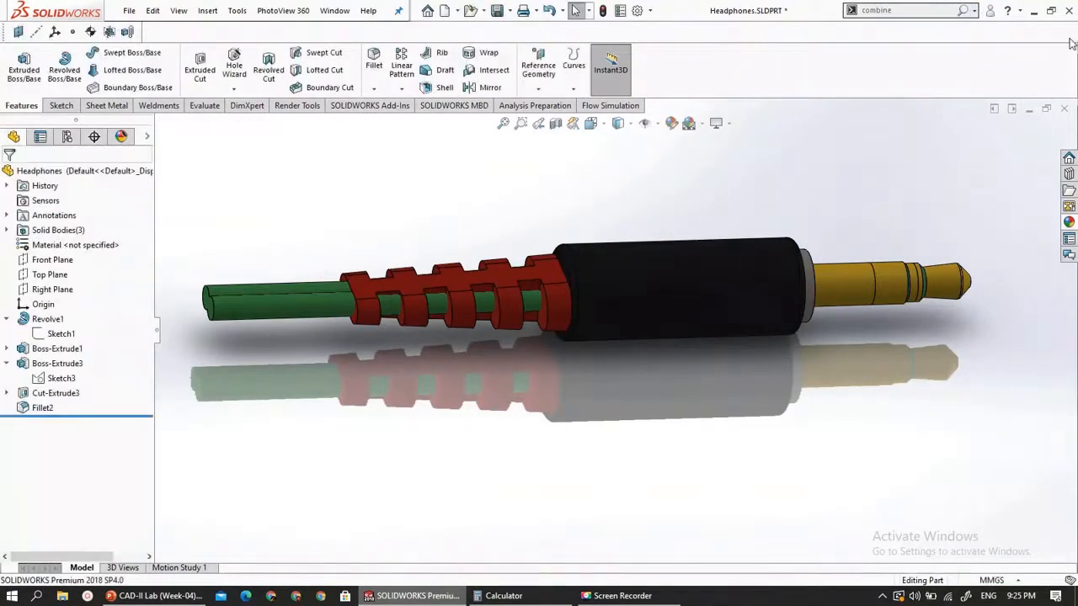
Combine the black jack body and the red strain relief into a single body using the Combine command's Add operation
{"action": "left_click", "coordinate": [927, 11]}
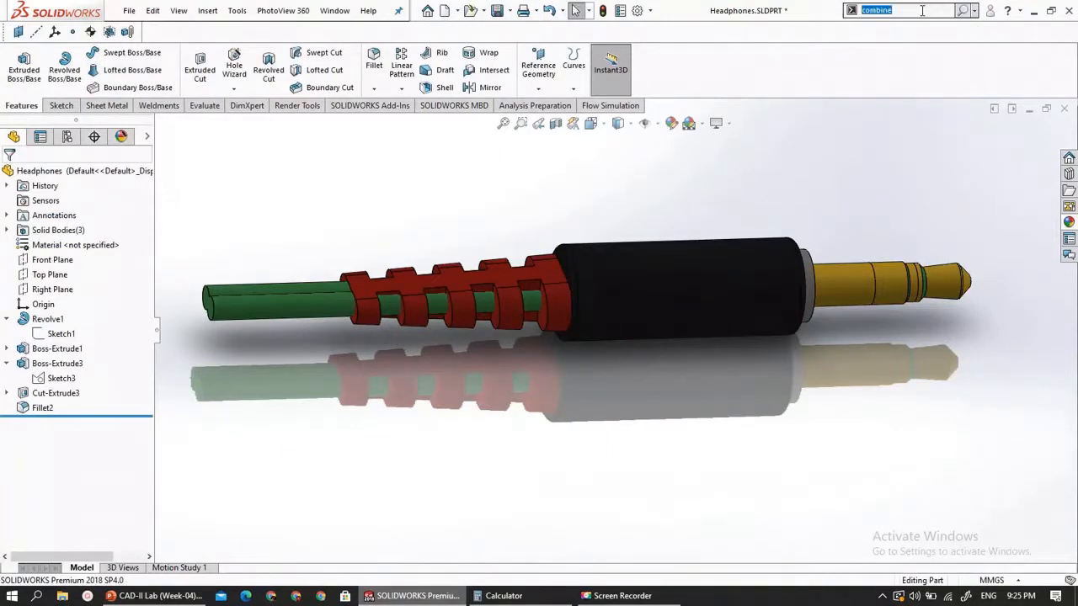
{"action": "type", "text": "combin"}
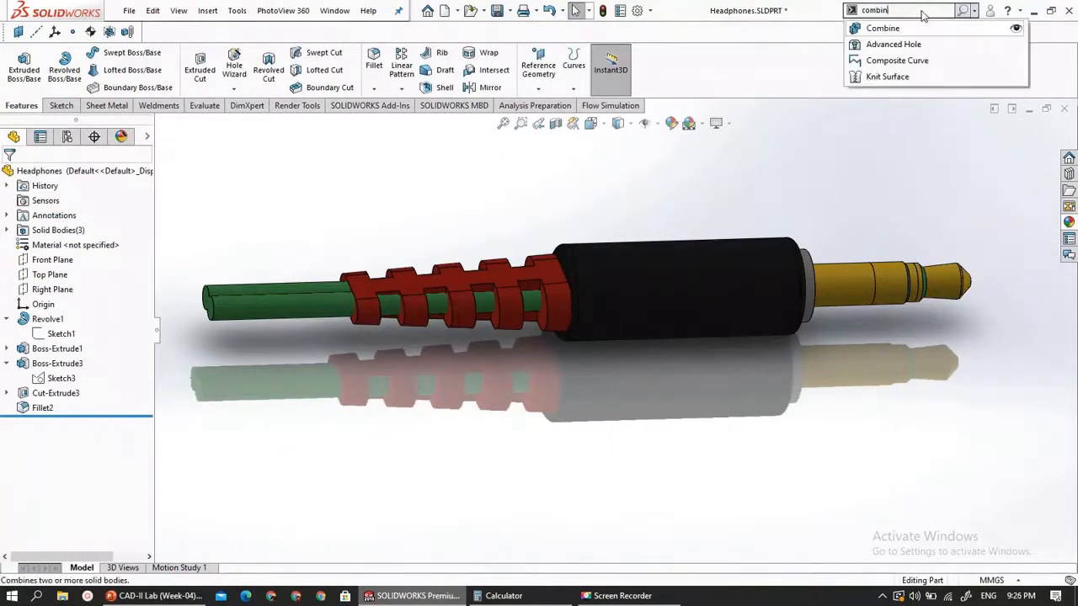
{"action": "key", "text": "Return"}
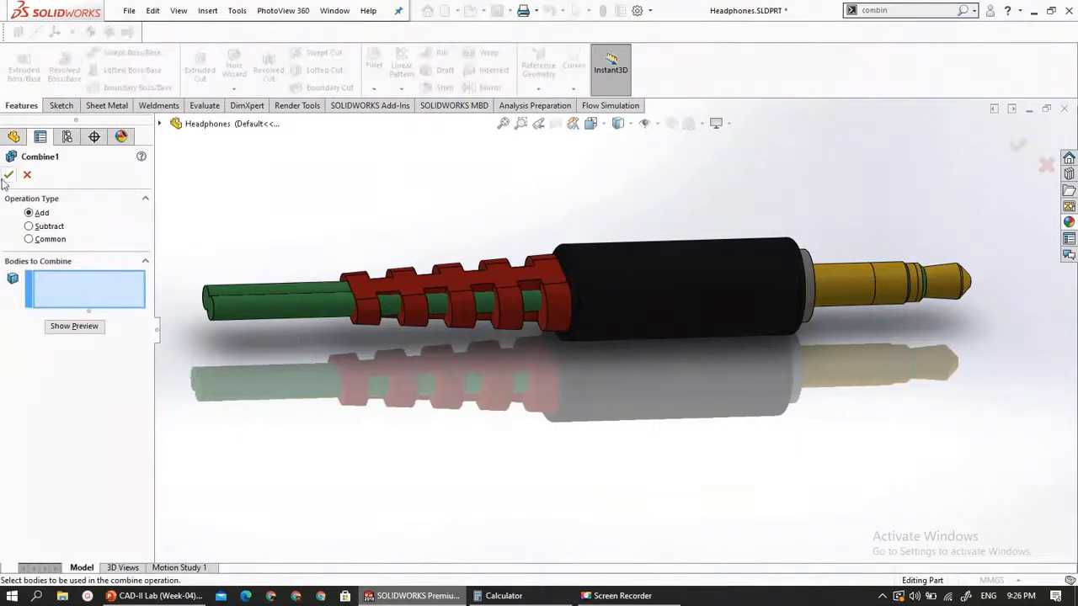
{"action": "left_click", "coordinate": [531, 275]}
{"action": "left_click", "coordinate": [691, 283]}
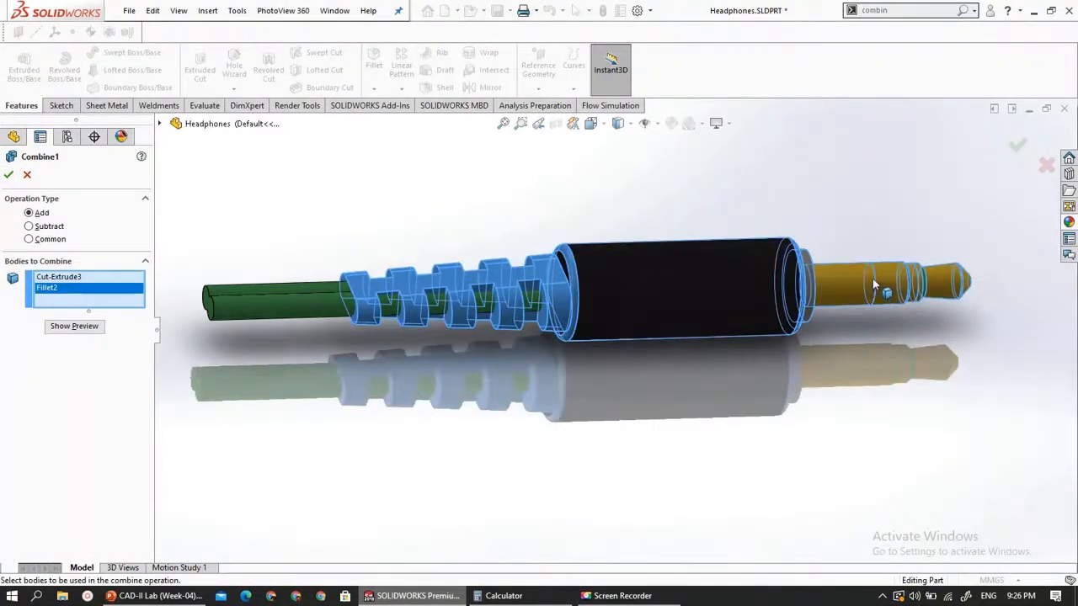
{"action": "left_click", "coordinate": [872, 282]}
{"action": "left_click", "coordinate": [628, 289]}
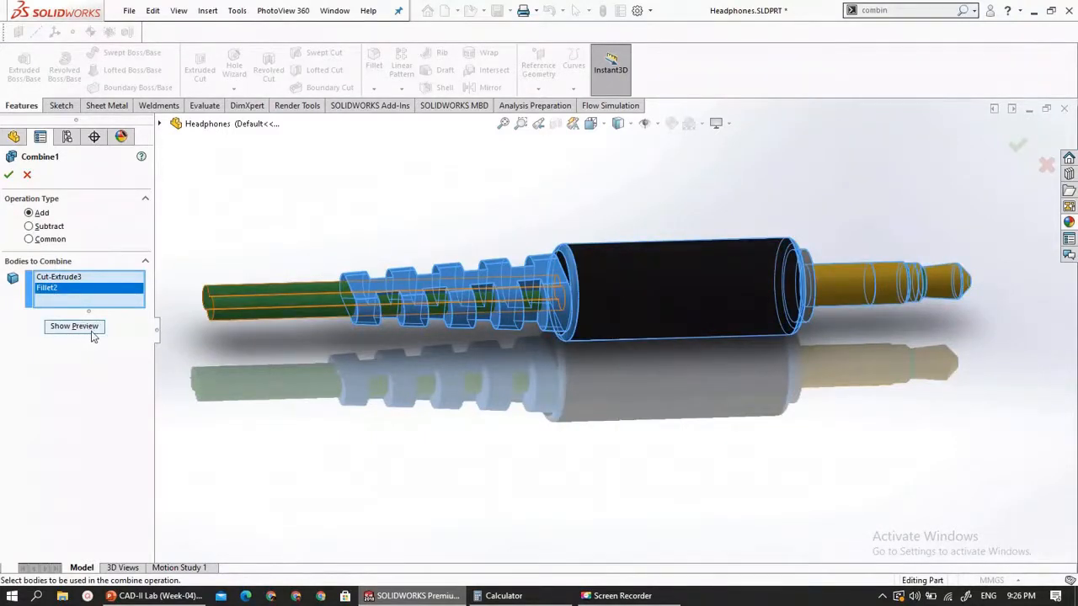
{"action": "left_click", "coordinate": [9, 174]}
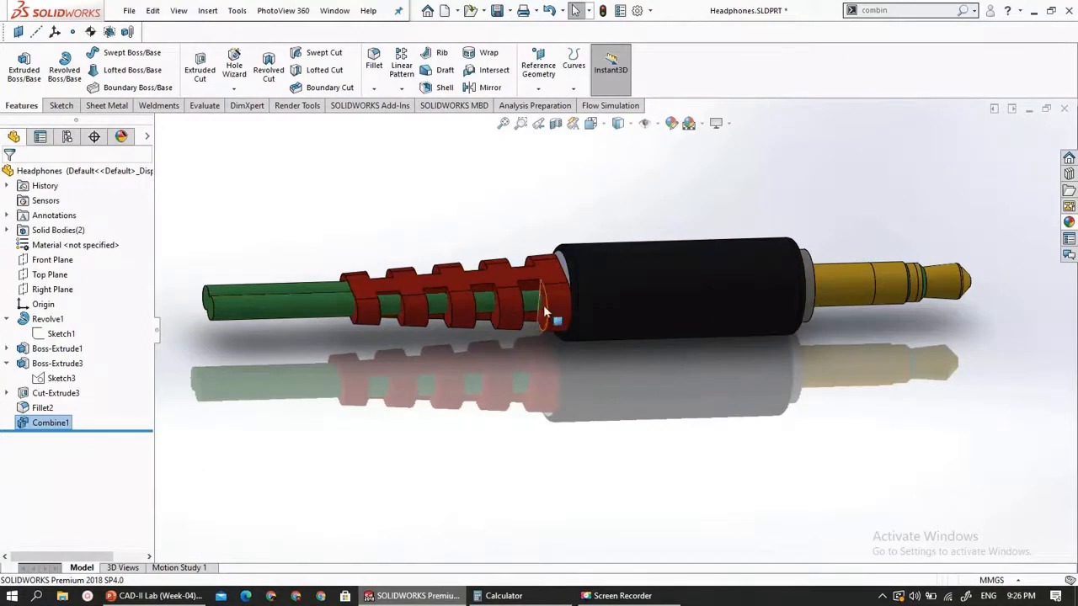
{"action": "left_click", "coordinate": [633, 290]}
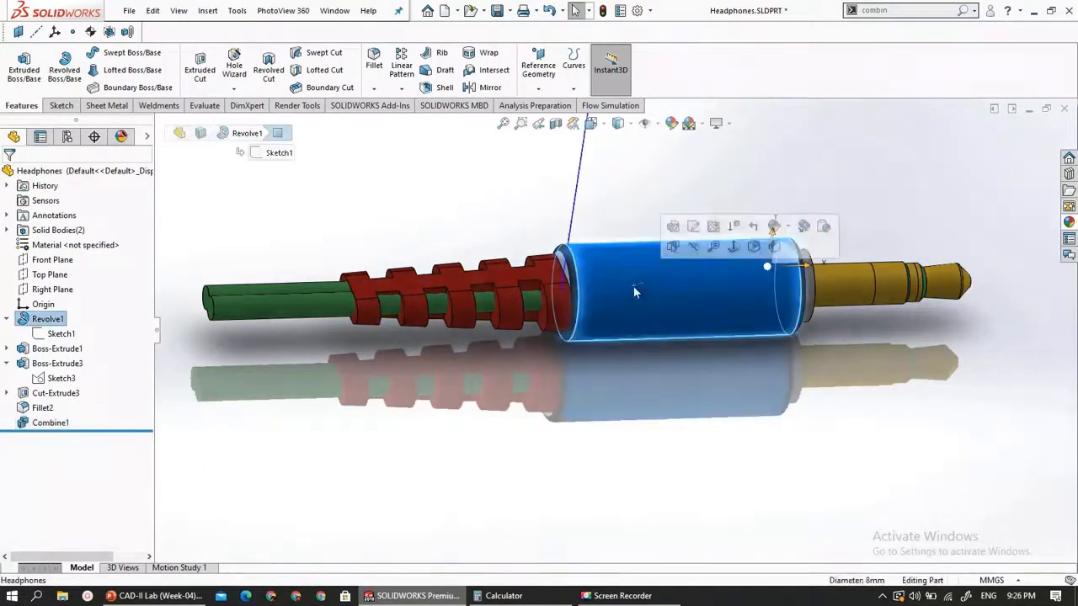
{"action": "left_click", "coordinate": [634, 431]}
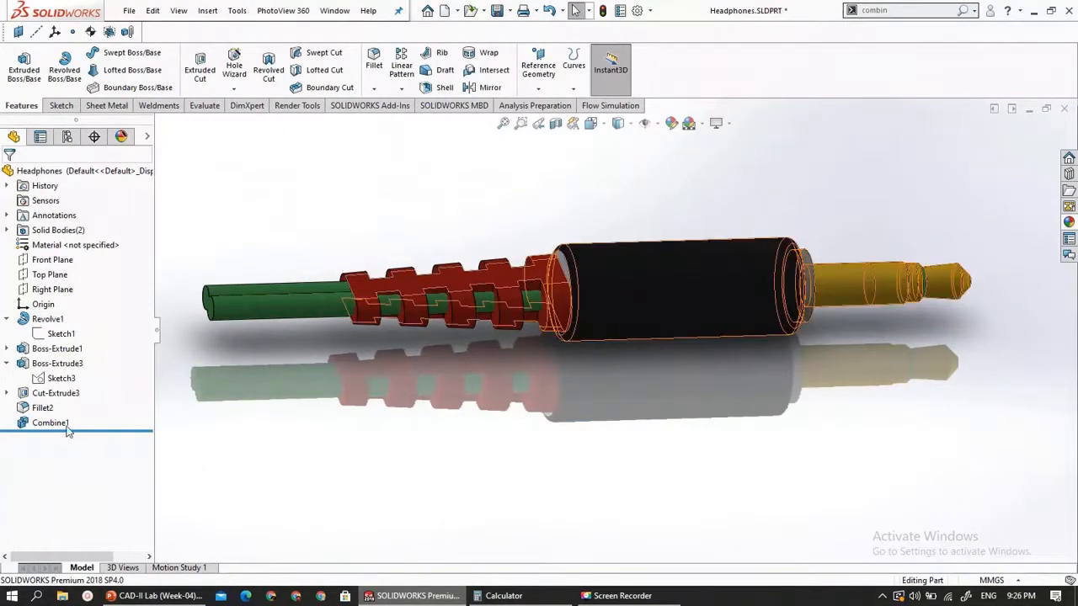
Check the plane and sweep slides in PowerPoint, then create a SOLIDWORKS plane offset 200 mm from the Front Plane with Flip offset on
{"action": "left_click", "coordinate": [156, 596]}
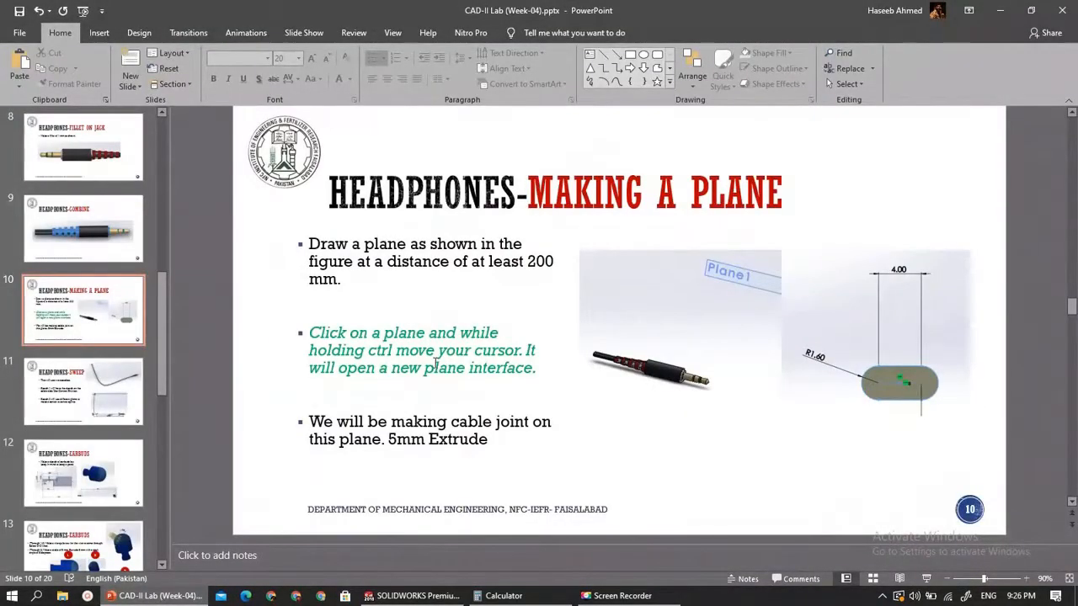
{"action": "scroll", "coordinate": [436, 362], "scroll_direction": "down", "scroll_amount": 2}
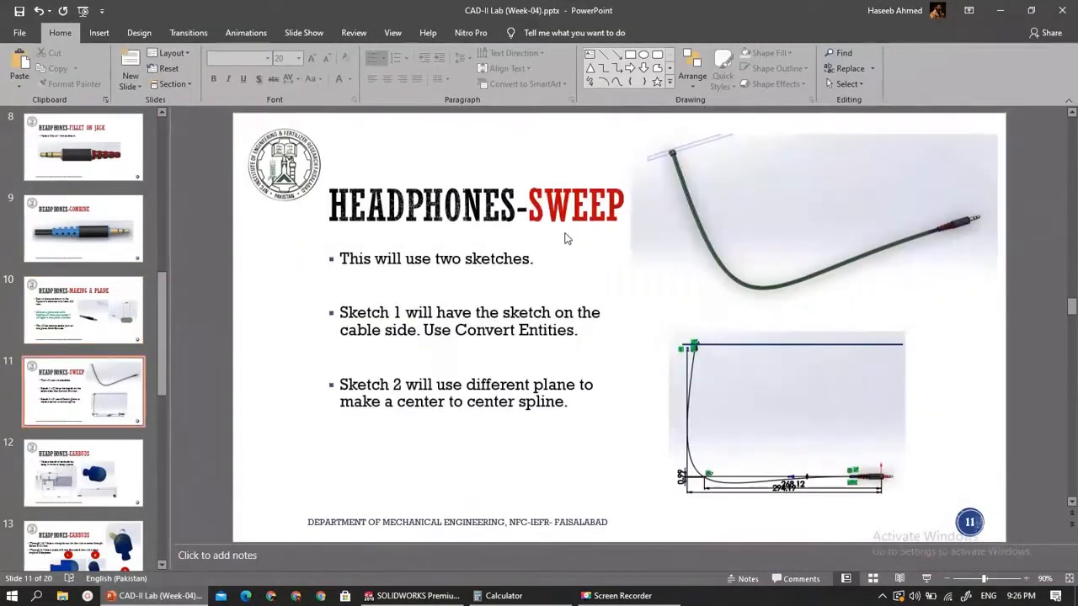
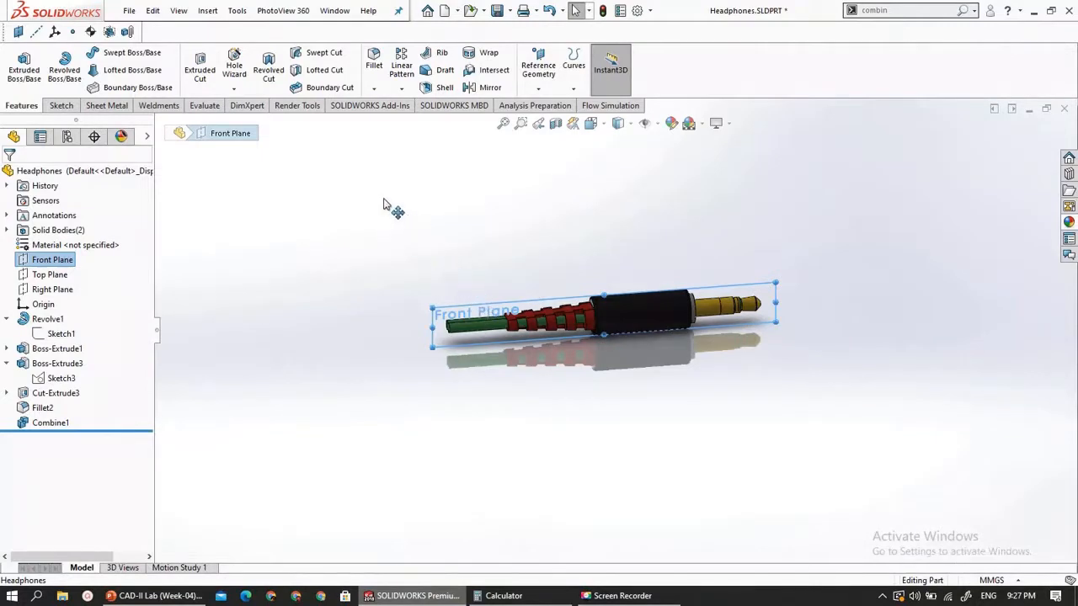
{"action": "left_click", "coordinate": [345, 173]}
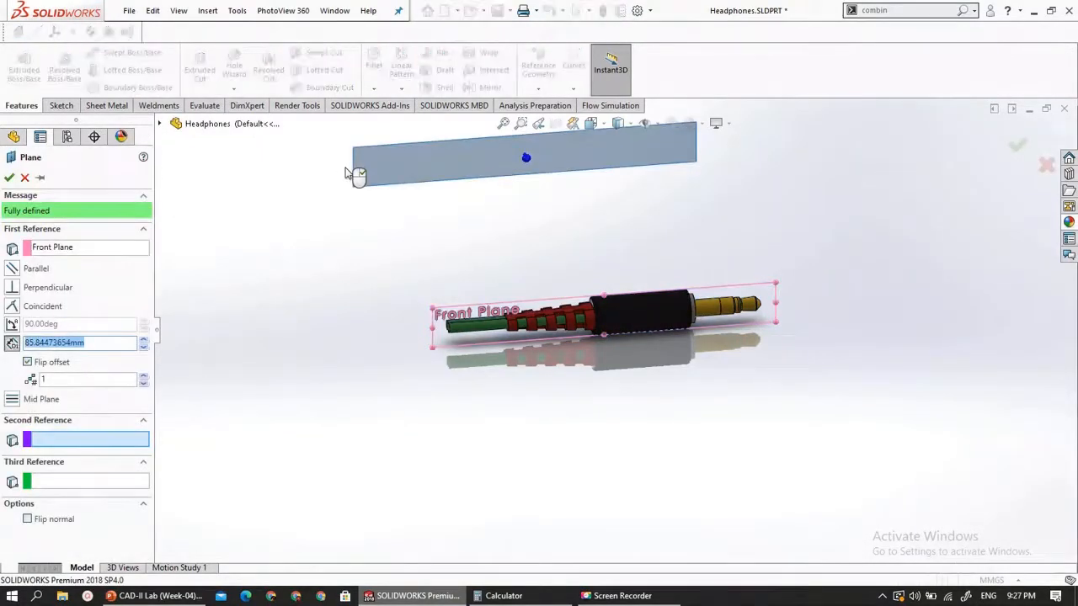
{"action": "type", "text": "2"}
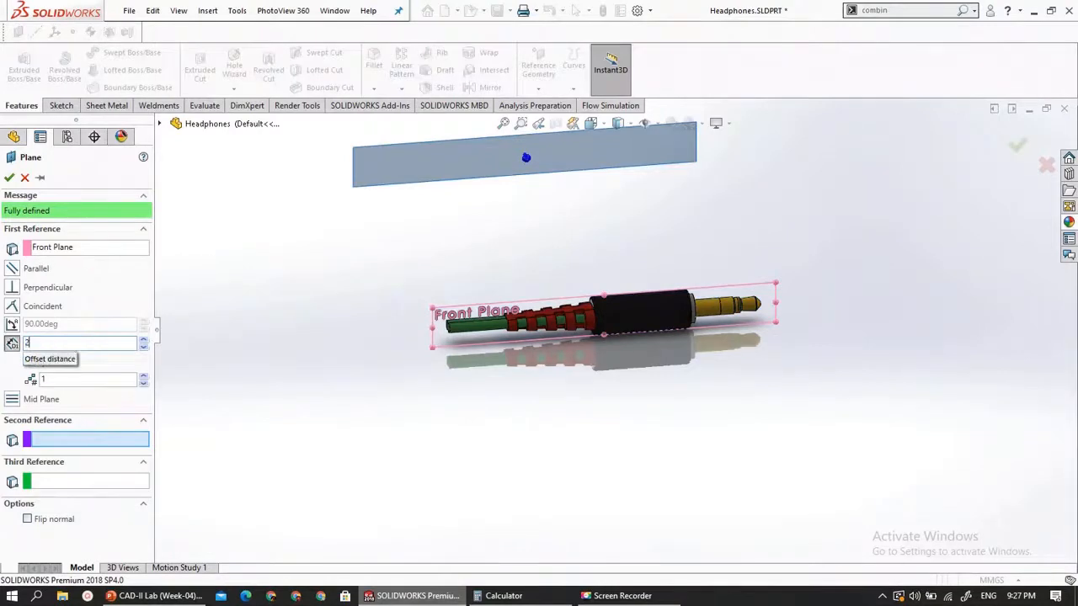
{"action": "type", "text": "00"}
{"action": "key", "text": "Return"}
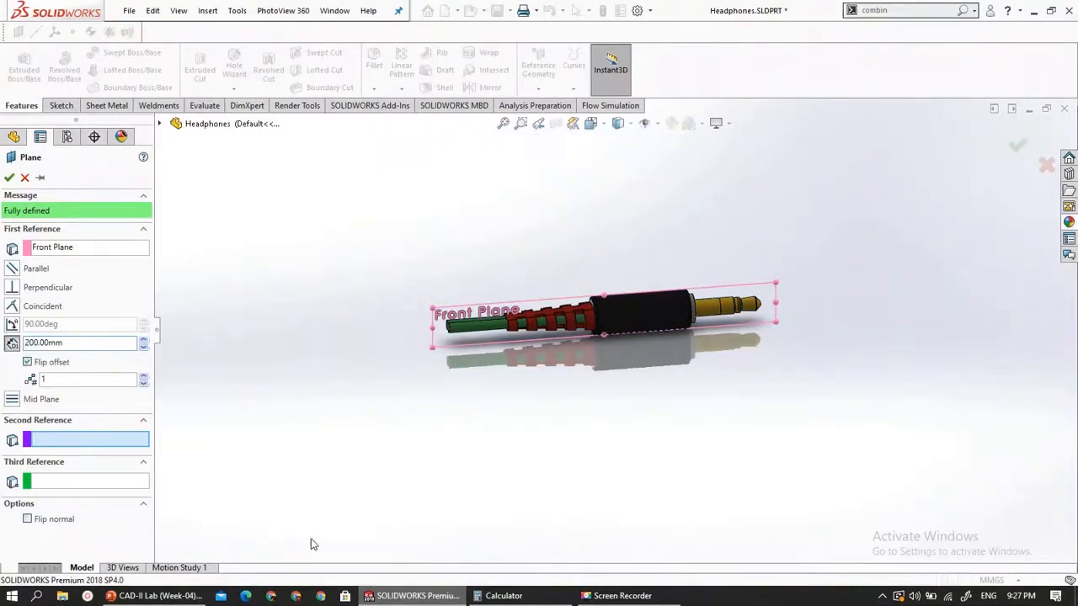
{"action": "scroll", "coordinate": [426, 517], "scroll_direction": "down", "scroll_amount": 3}
{"action": "scroll", "coordinate": [426, 518], "scroll_direction": "up", "scroll_amount": 6}
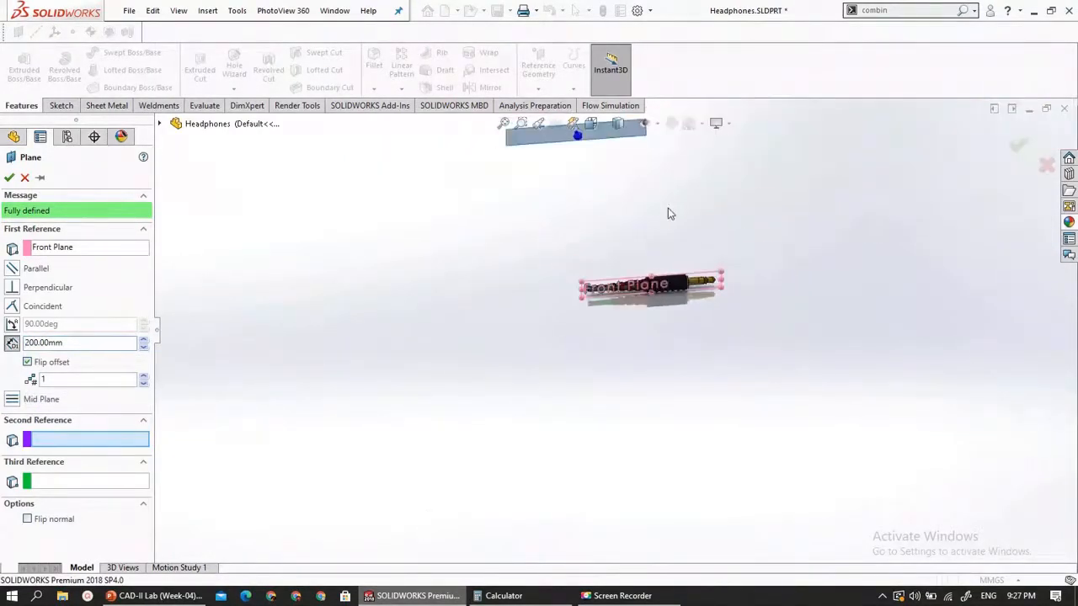
{"action": "scroll", "coordinate": [739, 242], "scroll_direction": "down", "scroll_amount": 2}
{"action": "mouse_move", "coordinate": [630, 304]}
{"action": "middle_mouse_down"}
{"action": "mouse_move", "coordinate": [614, 277]}
{"action": "mouse_move", "coordinate": [637, 277]}
{"action": "mouse_move", "coordinate": [624, 293]}
{"action": "middle_mouse_up"}
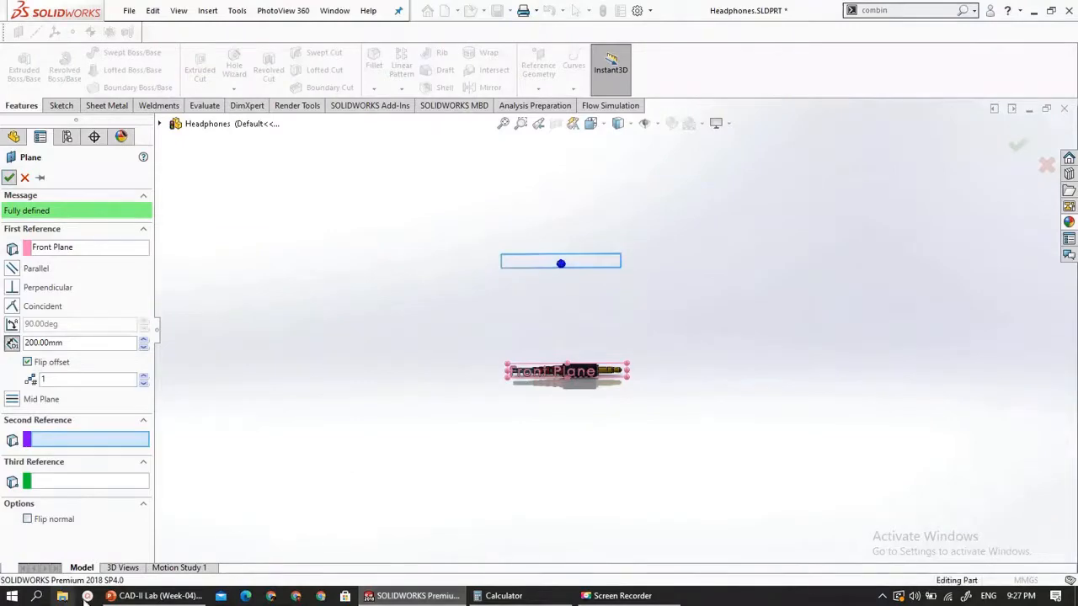
Switch to PowerPoint and compare the Making a Plane and Sweep slides for the cable joint's position and dimensions
{"action": "left_click", "coordinate": [156, 595]}
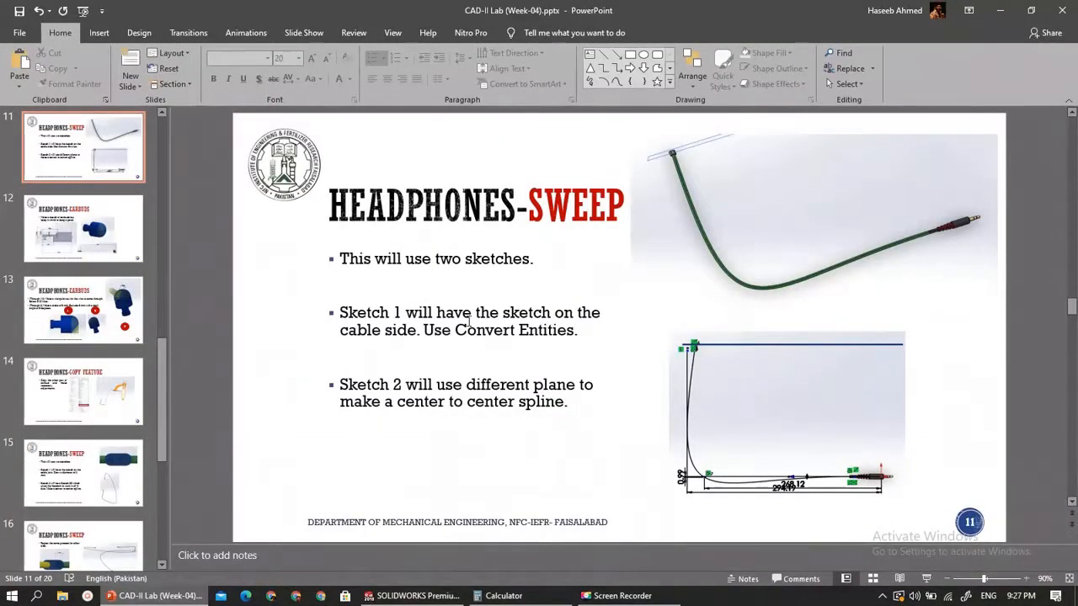
{"action": "scroll", "coordinate": [469, 337], "scroll_direction": "up", "scroll_amount": 3}
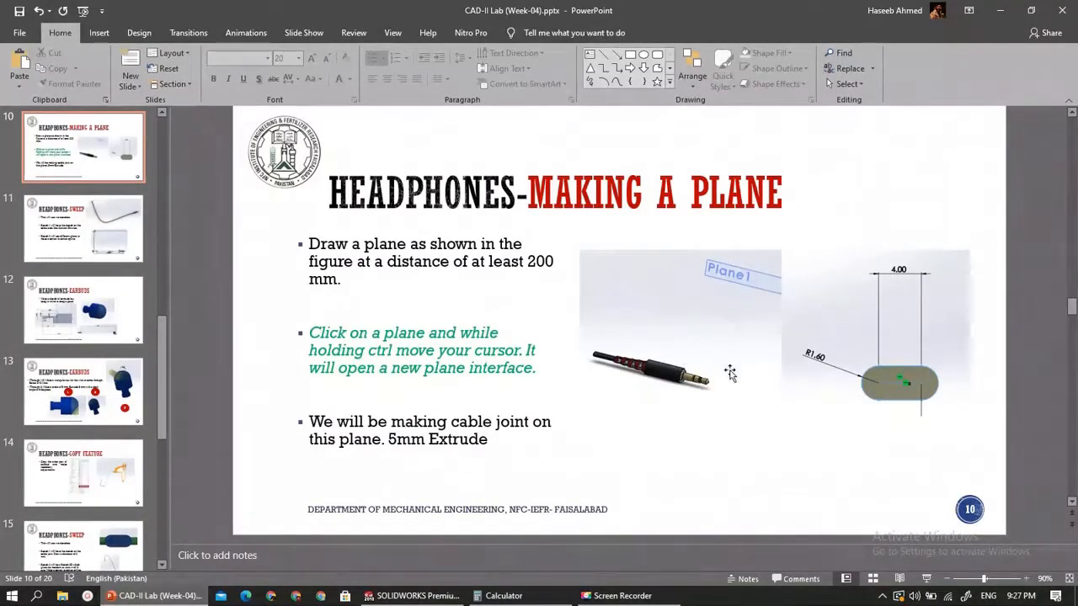
{"action": "scroll", "coordinate": [730, 373], "scroll_direction": "down", "scroll_amount": 3}
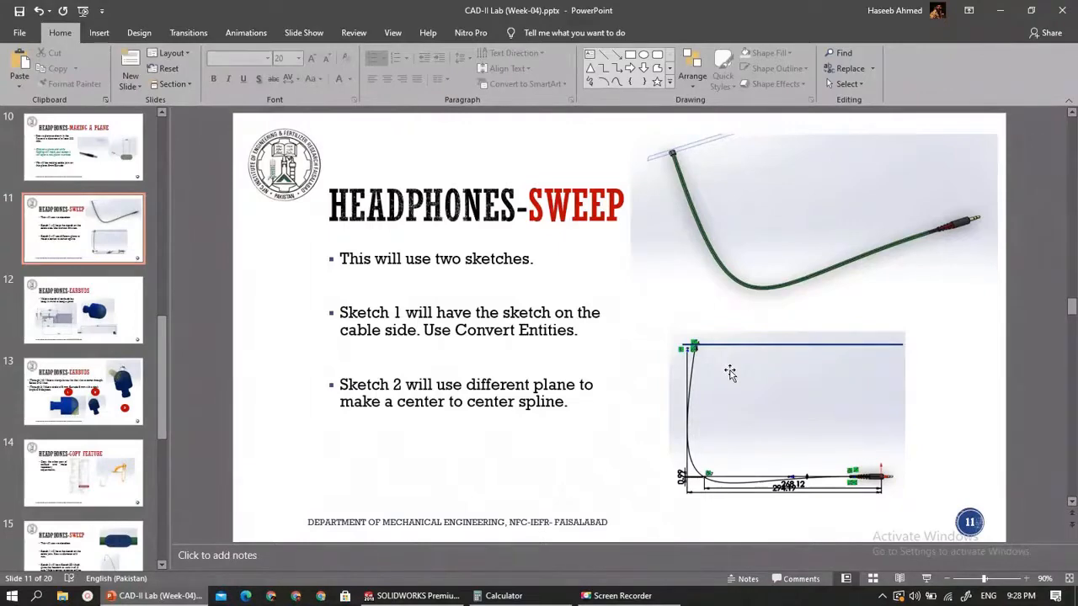
{"action": "scroll", "coordinate": [577, 389], "scroll_direction": "up", "scroll_amount": 3}
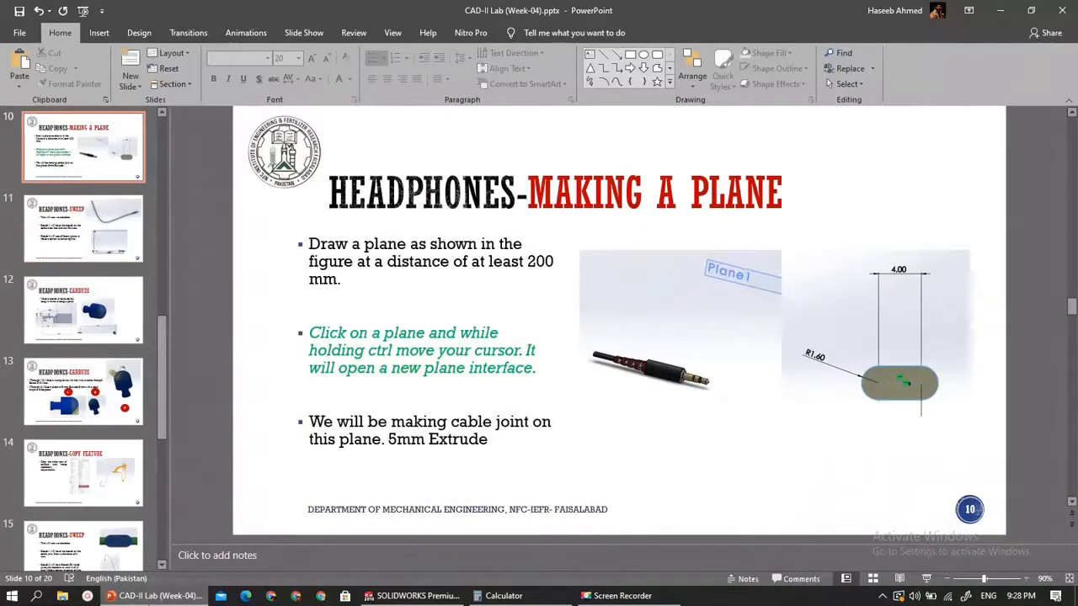
{"action": "key", "text": "alt+Tab"}
Switch to SOLIDWORKS, view the 200 mm offset plane face-on and open a new sketch on it
{"action": "scroll", "coordinate": [498, 326], "scroll_direction": "down", "scroll_amount": 4}
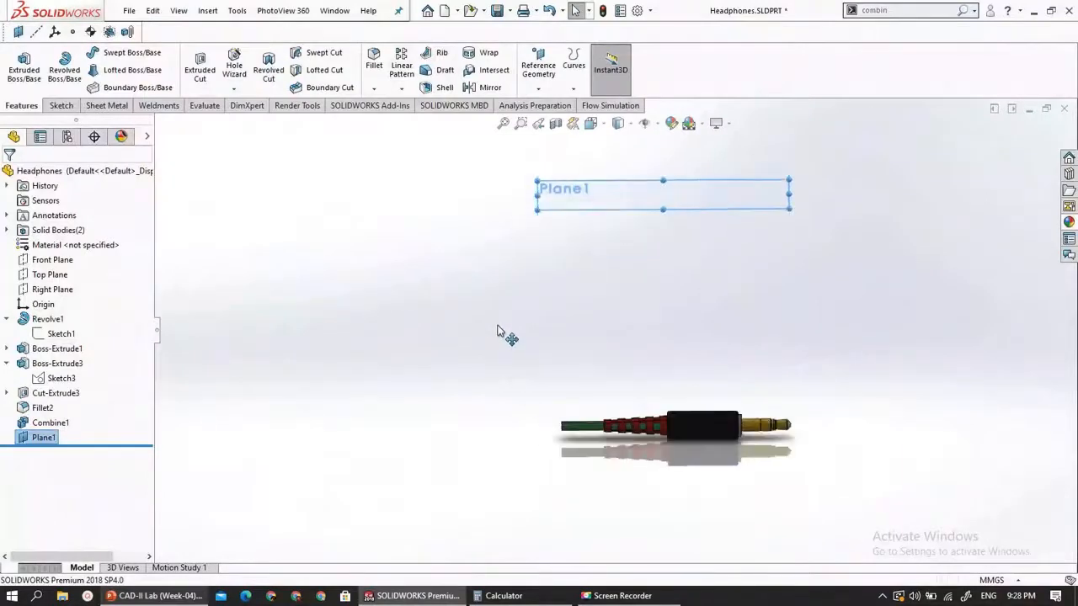
{"action": "scroll", "coordinate": [498, 326], "scroll_direction": "down", "scroll_amount": 1}
{"action": "middle_click_drag", "start_coordinate": [500, 295], "coordinate": [503, 287]}
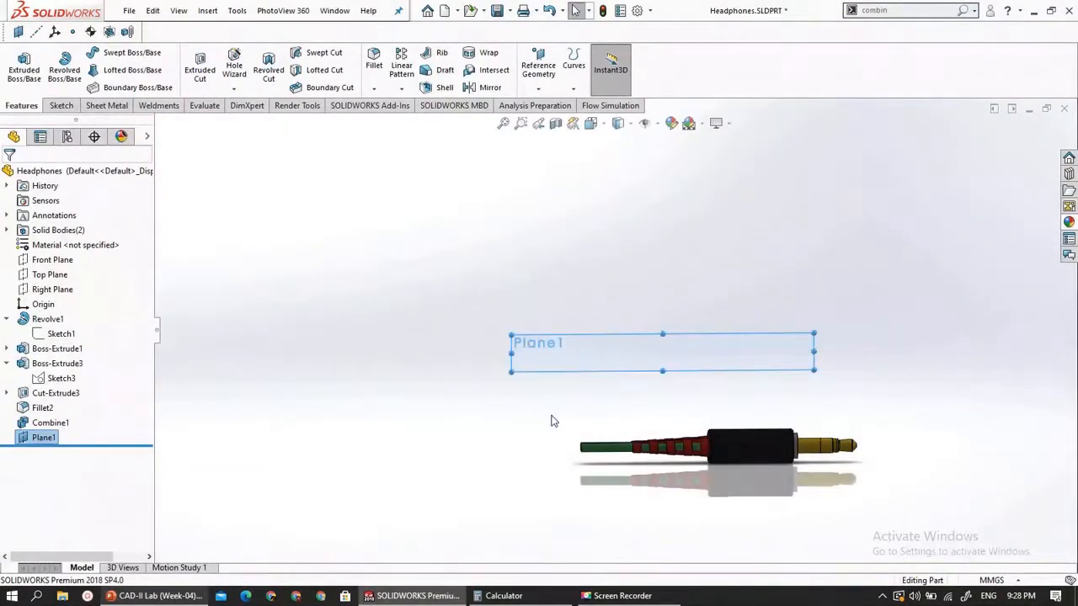
{"action": "scroll", "coordinate": [551, 421], "scroll_direction": "down", "scroll_amount": 3}
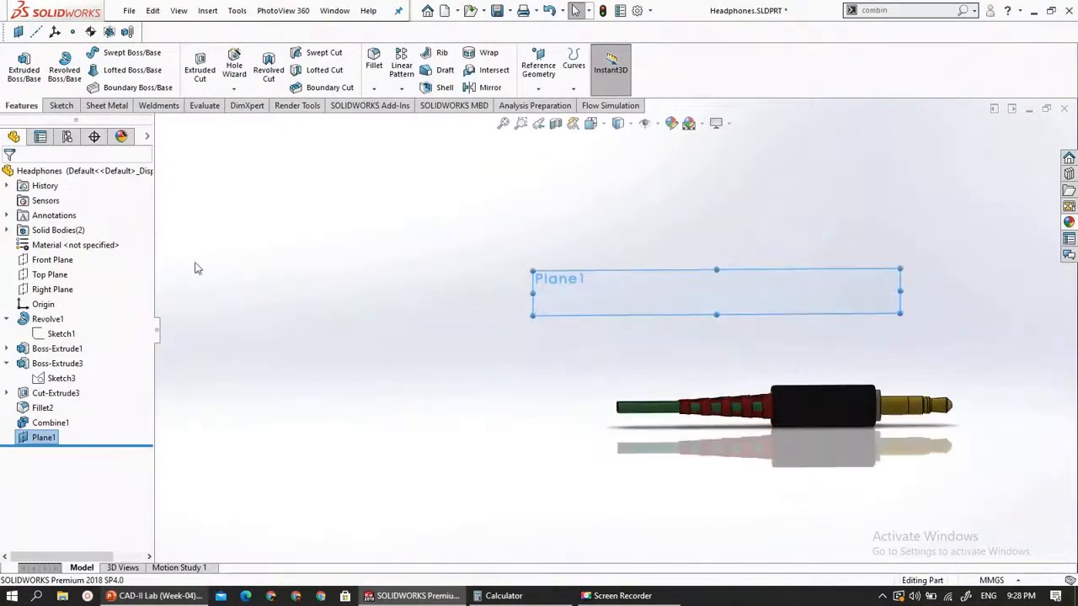
{"action": "left_click", "coordinate": [41, 437]}
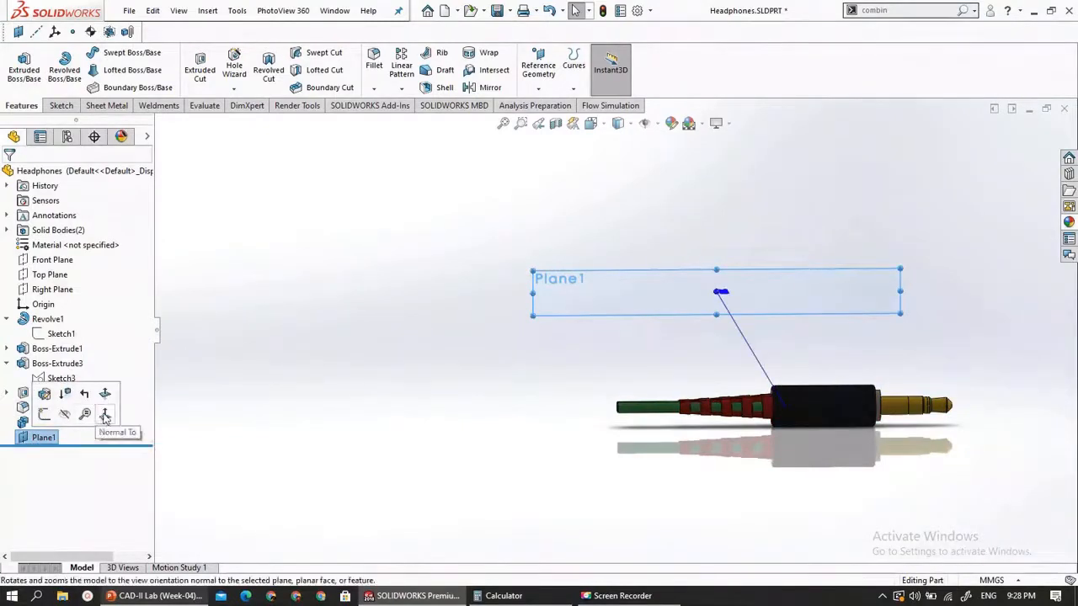
{"action": "left_click", "coordinate": [104, 415]}
{"action": "scroll", "coordinate": [258, 371], "scroll_direction": "down", "scroll_amount": 2}
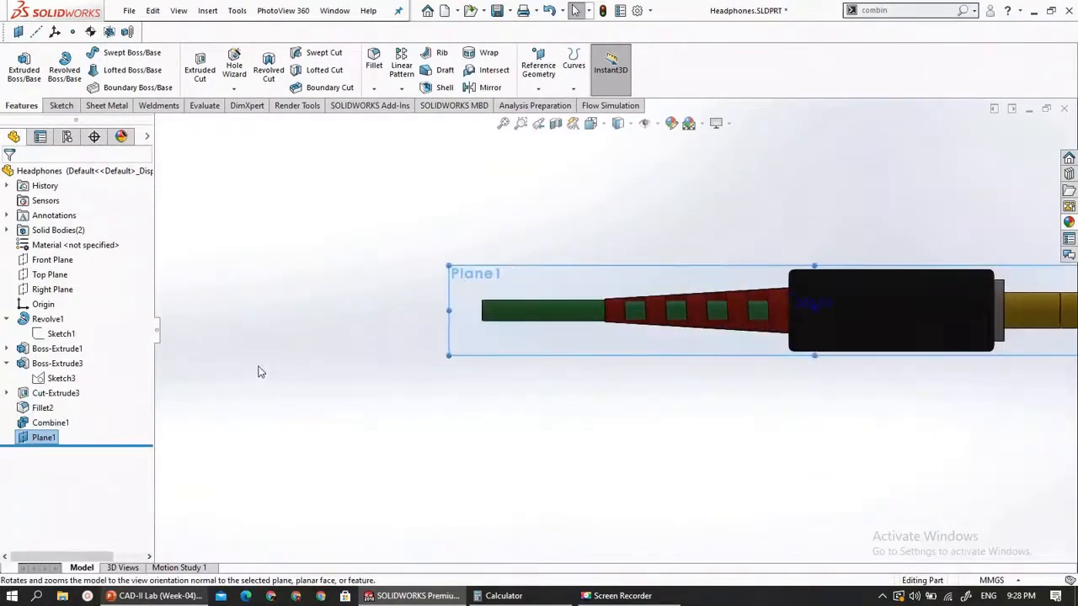
{"action": "scroll", "coordinate": [258, 371], "scroll_direction": "up", "scroll_amount": 4}
{"action": "scroll", "coordinate": [386, 303], "scroll_direction": "down", "scroll_amount": 2}
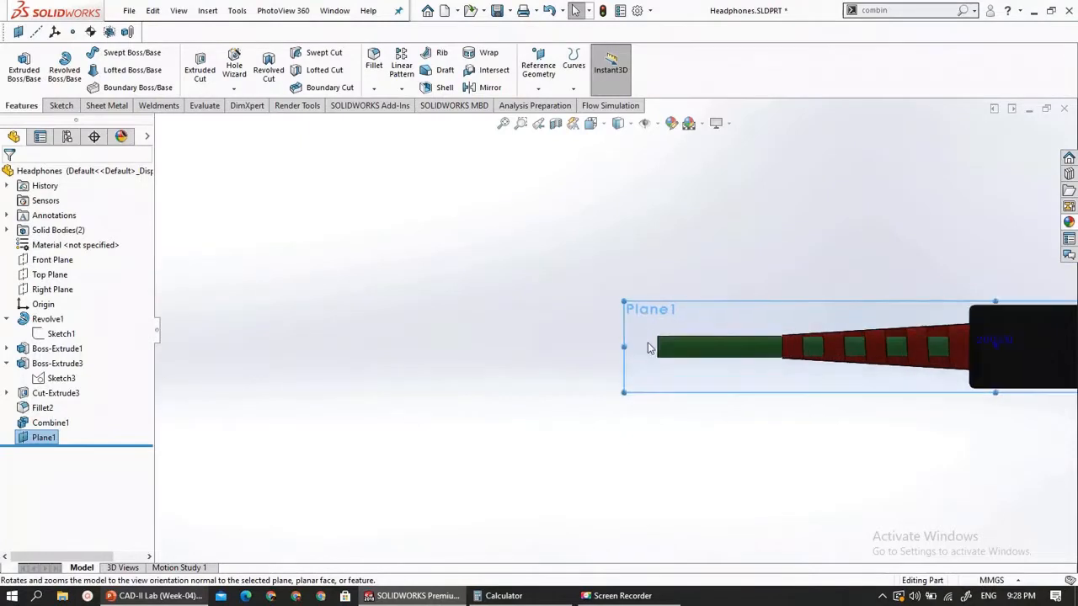
{"action": "scroll", "coordinate": [644, 330], "scroll_direction": "down", "scroll_amount": 3}
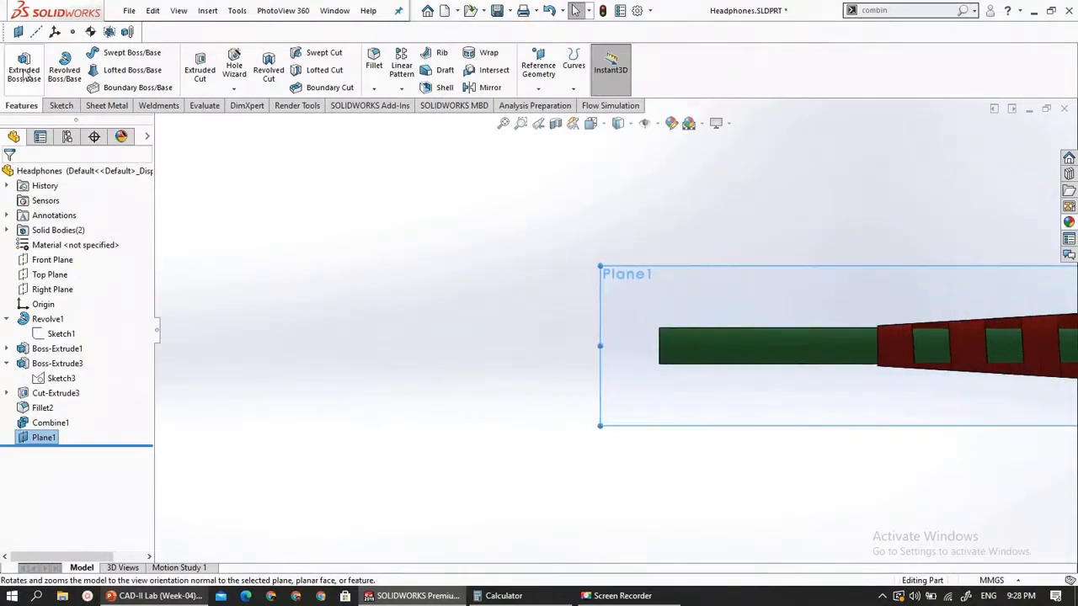
{"action": "left_click", "coordinate": [60, 105]}
{"action": "left_click", "coordinate": [18, 67]}
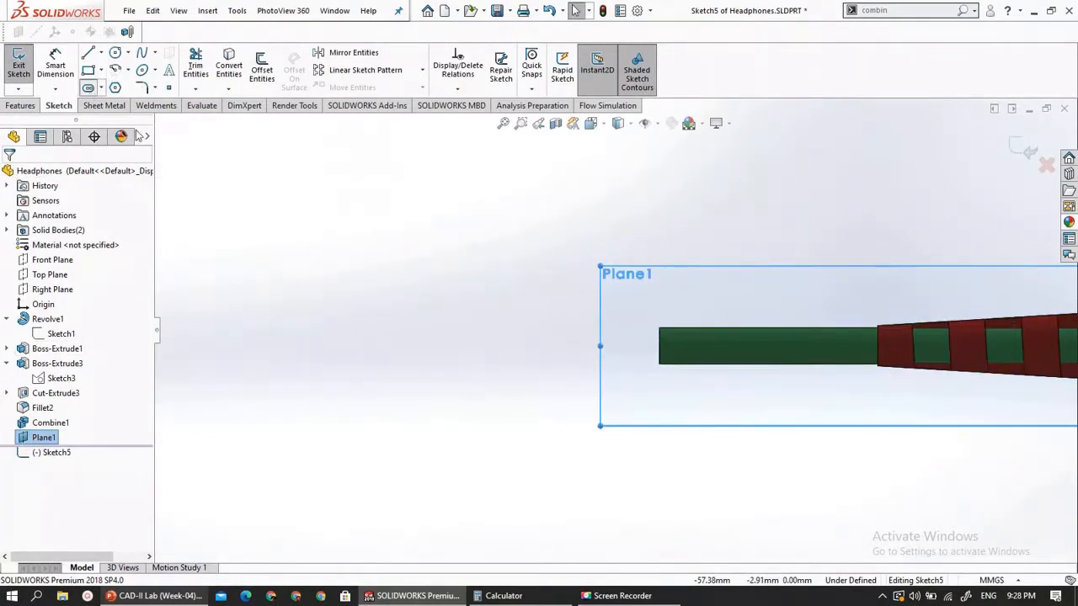
Sketch a horizontal centerpoint straight slot beyond the cable's free end, about 10.9 mm between arc centers and 4.6 mm wide
{"action": "left_click", "coordinate": [88, 88]}
{"action": "left_click", "coordinate": [100, 88]}
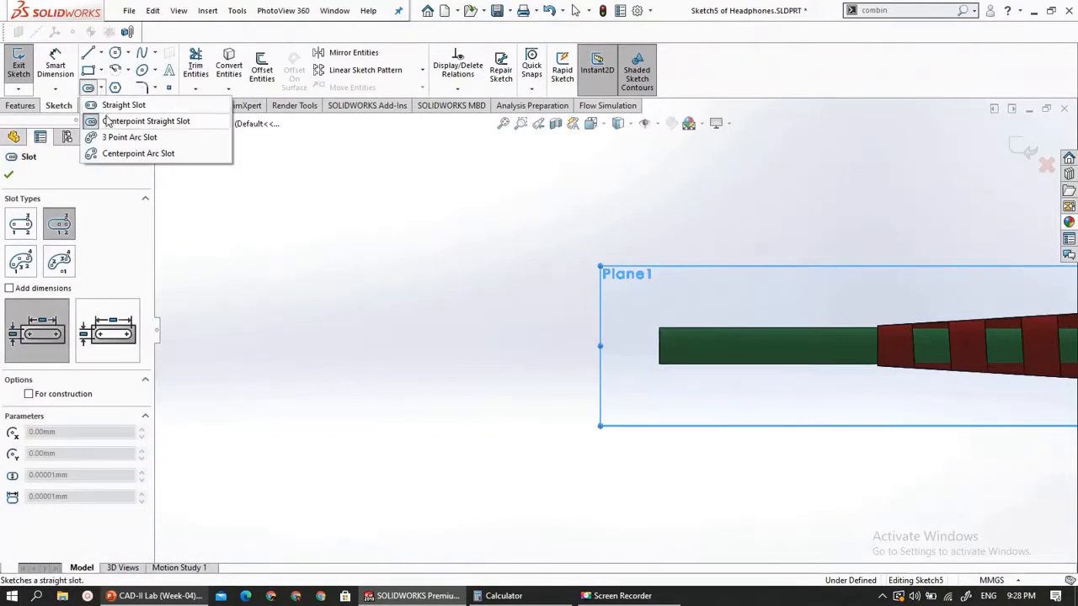
{"action": "left_click", "coordinate": [113, 120]}
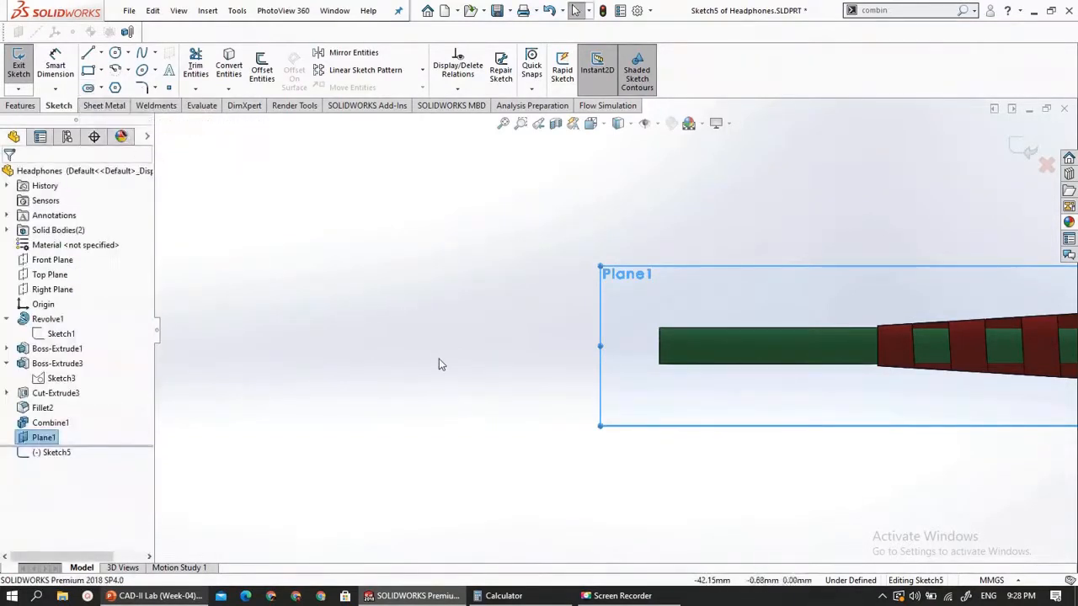
{"action": "left_click", "coordinate": [459, 337]}
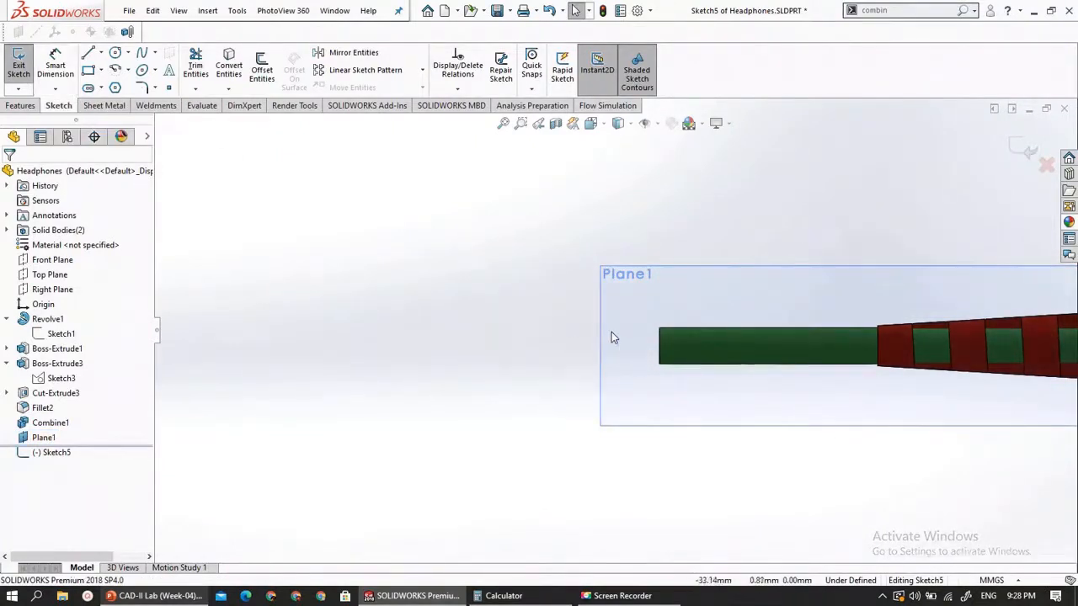
{"action": "left_click", "coordinate": [55, 452]}
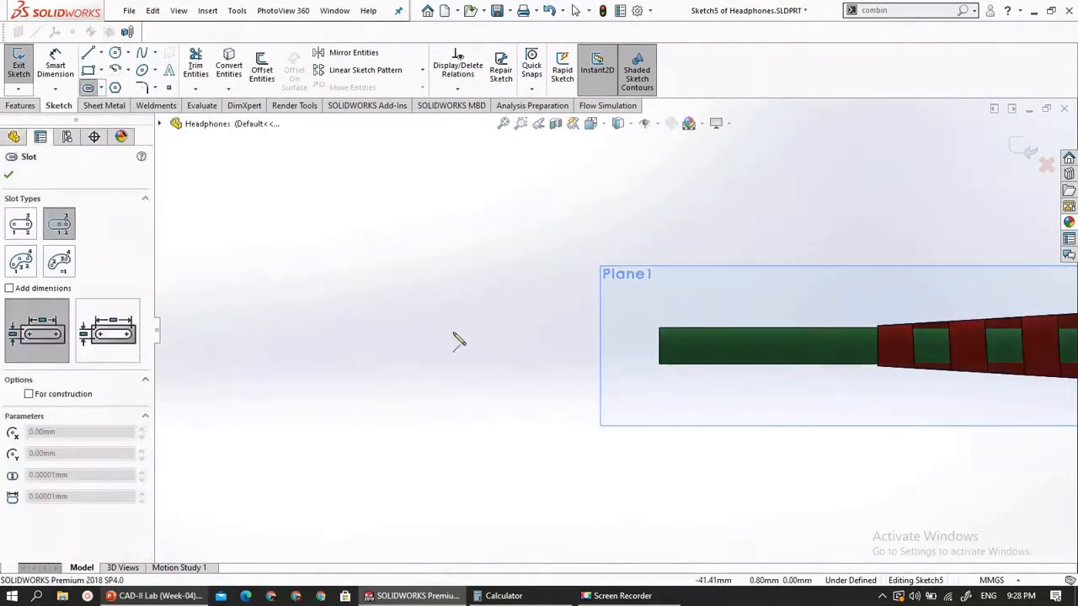
{"action": "left_click", "coordinate": [430, 341]}
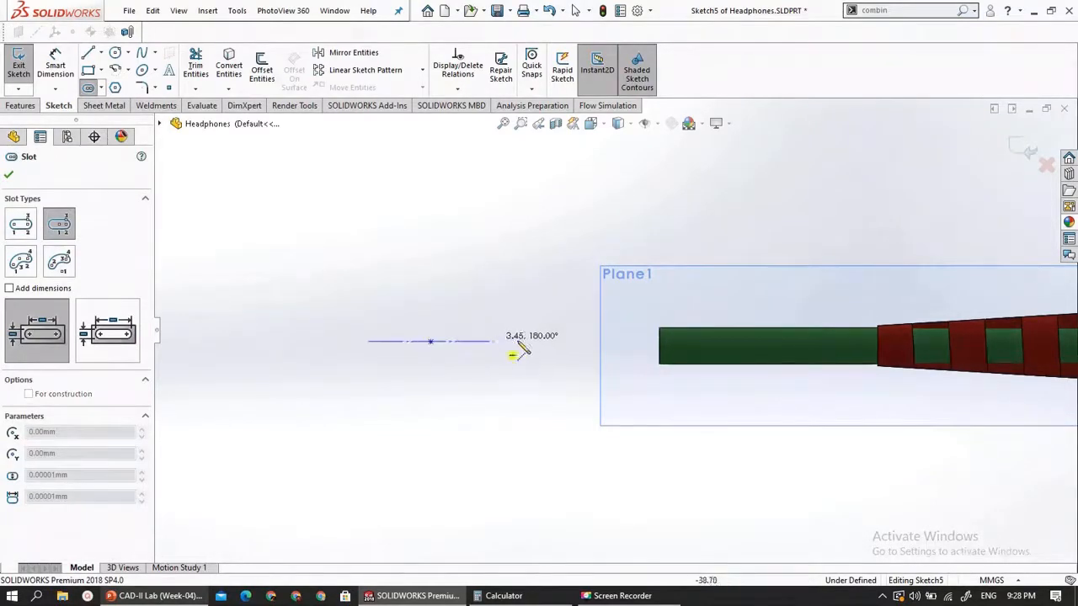
{"action": "left_click", "coordinate": [529, 341]}
{"action": "left_click", "coordinate": [566, 384]}
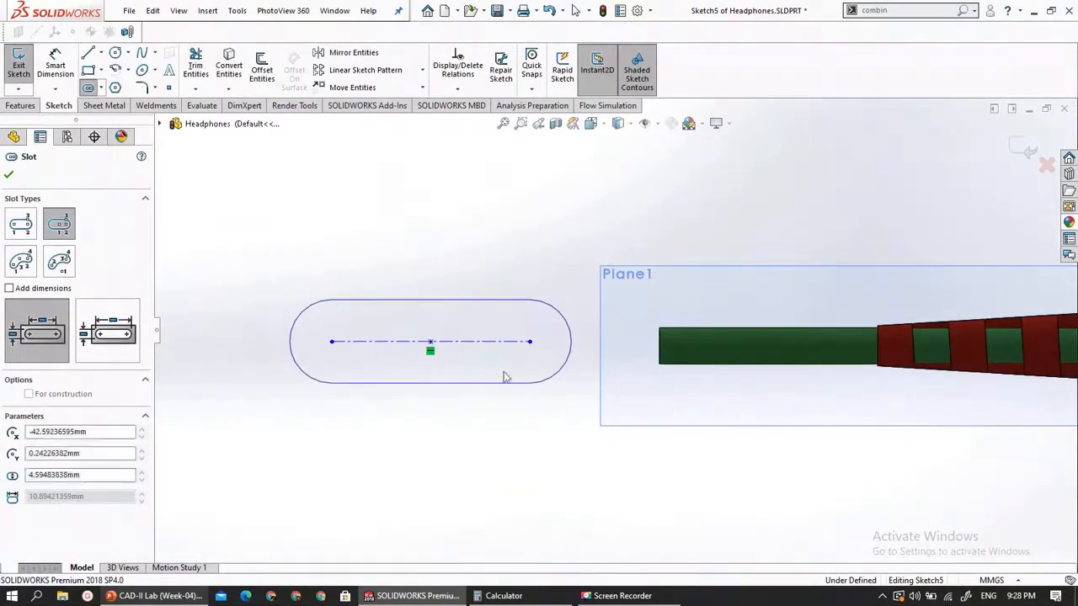
Dimension the radius of the slot's left end arc and set it to 1.6 mm
{"action": "left_click", "coordinate": [59, 69]}
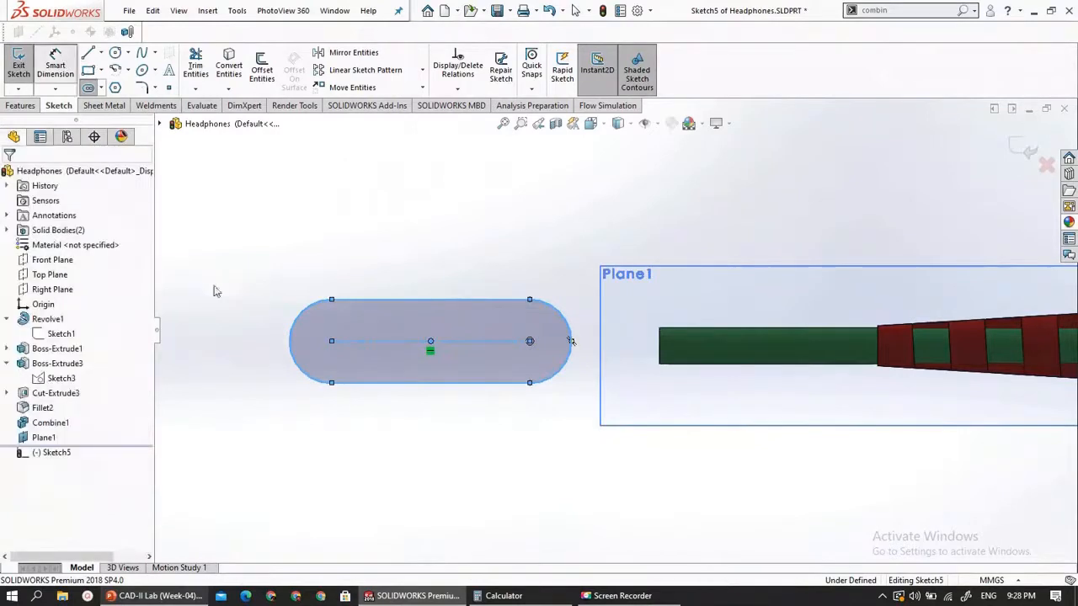
{"action": "left_click", "coordinate": [288, 325]}
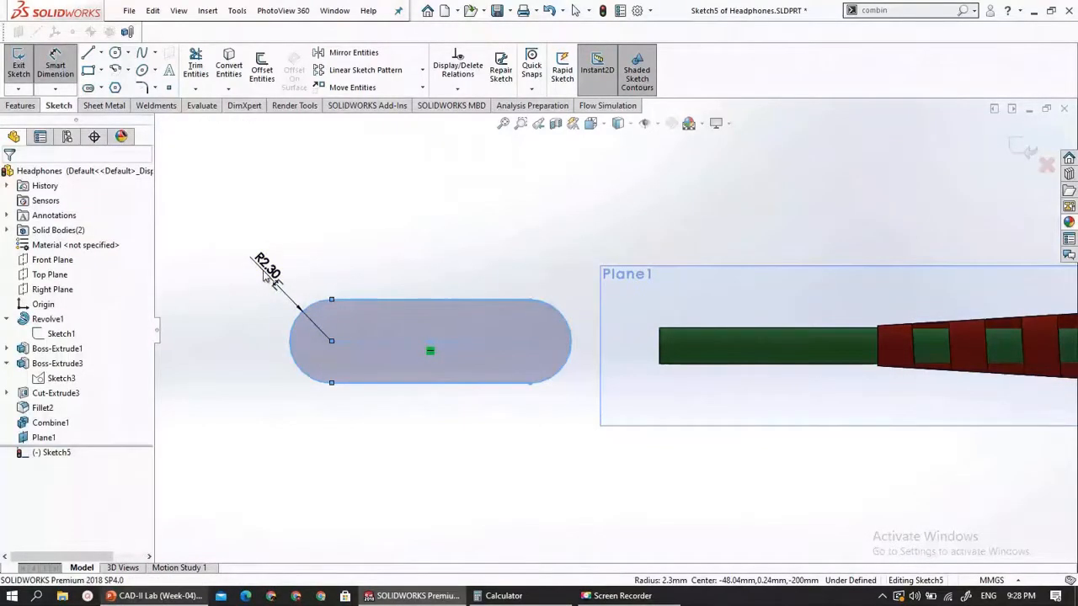
{"action": "left_click", "coordinate": [263, 278]}
{"action": "type", "text": "1.6"}
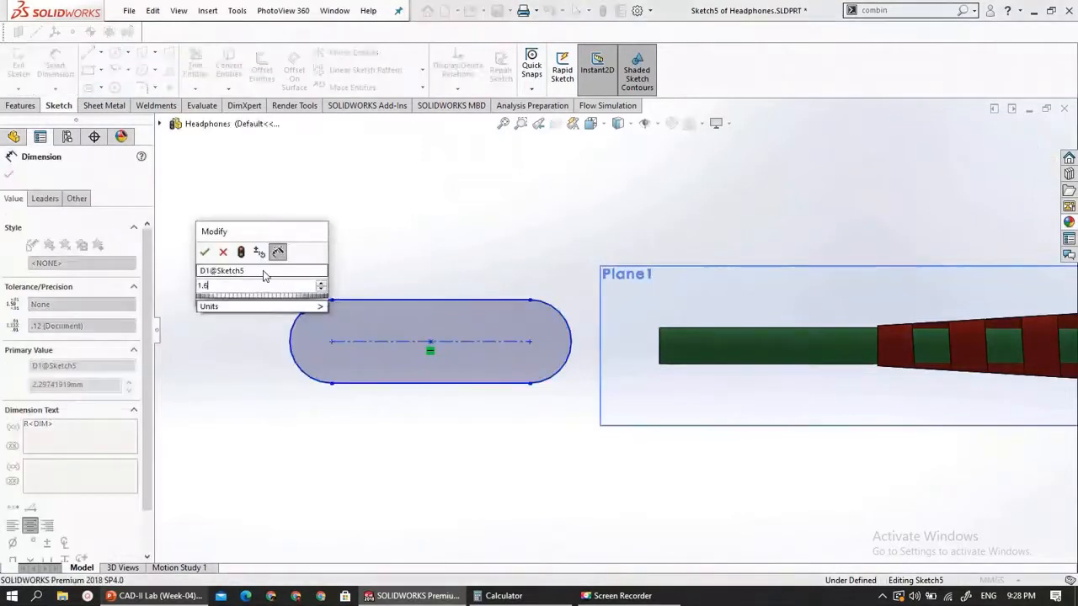
{"action": "key", "text": "Return"}
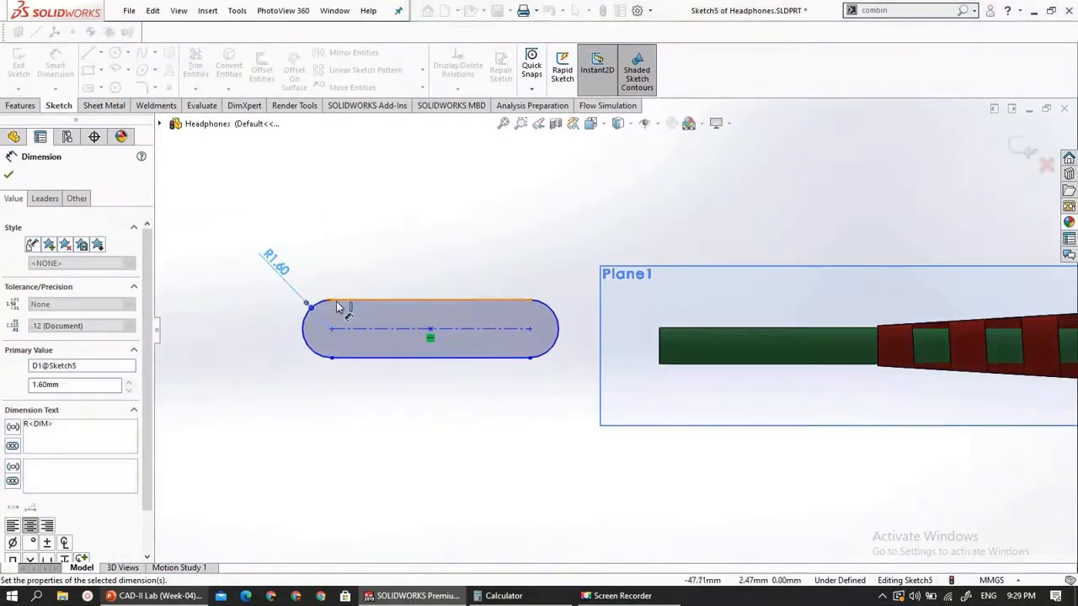
Try to add a driving width dimension across the slot, and undo it together with the last radius change
{"action": "left_click", "coordinate": [335, 363]}
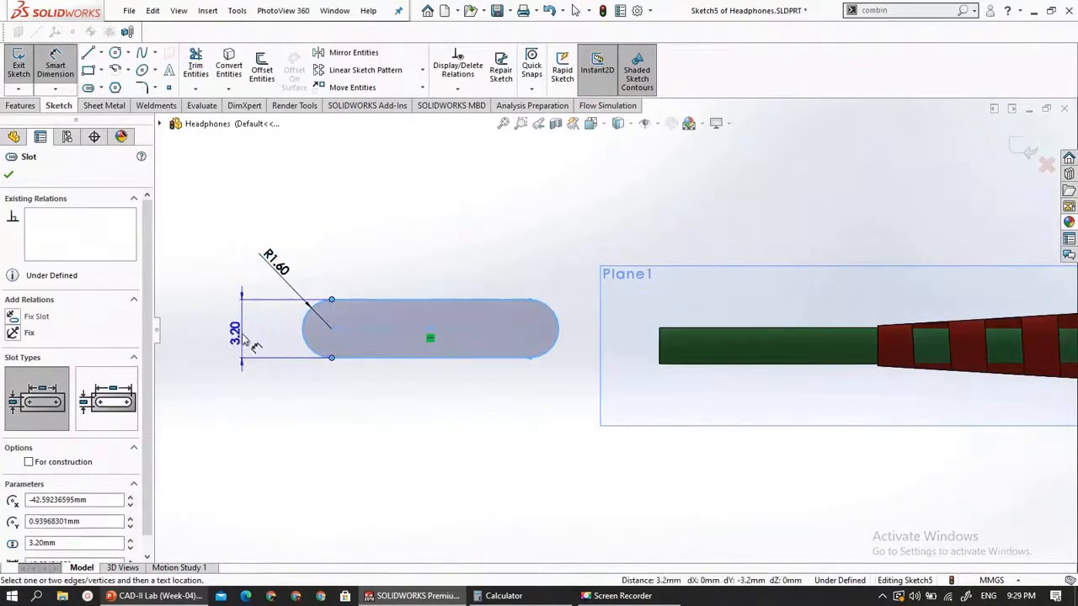
{"action": "left_click", "coordinate": [242, 337]}
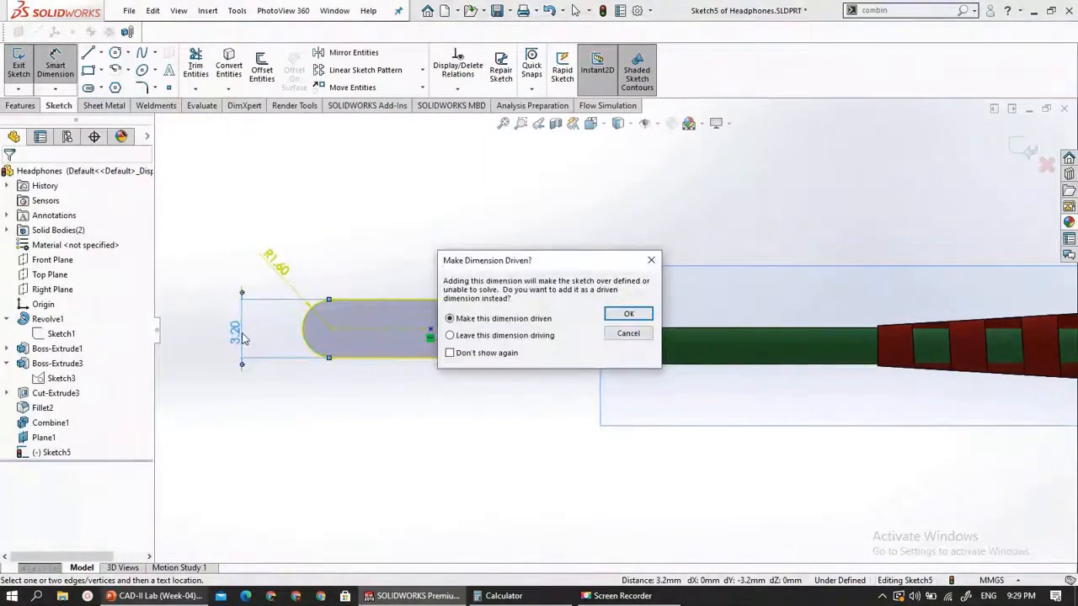
{"action": "left_click", "coordinate": [484, 337]}
{"action": "left_click", "coordinate": [628, 315]}
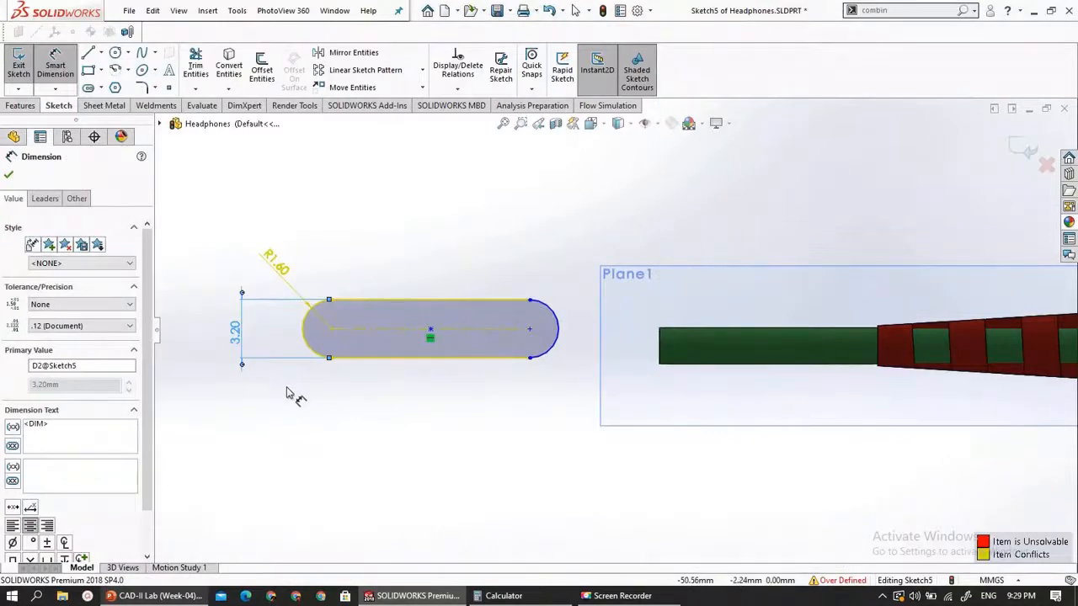
{"action": "key", "text": "ctrl+z"}
{"action": "key", "text": "ctrl+z"}
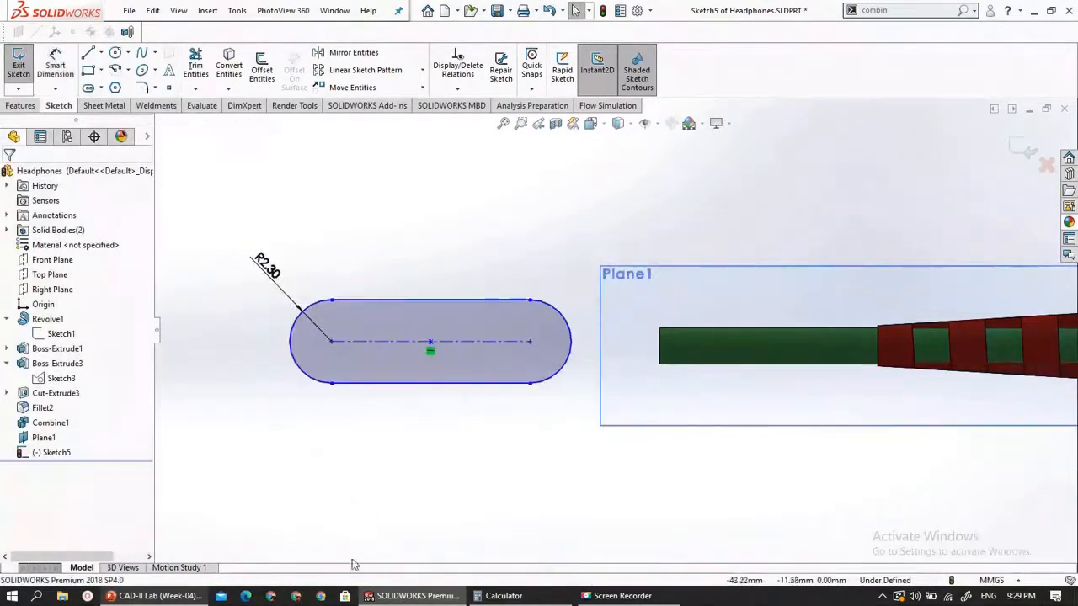
Check the slot dimensions on the PowerPoint slide, and dimension the slot's straight length in SOLIDWORKS as 4 mm
{"action": "left_click", "coordinate": [158, 596]}
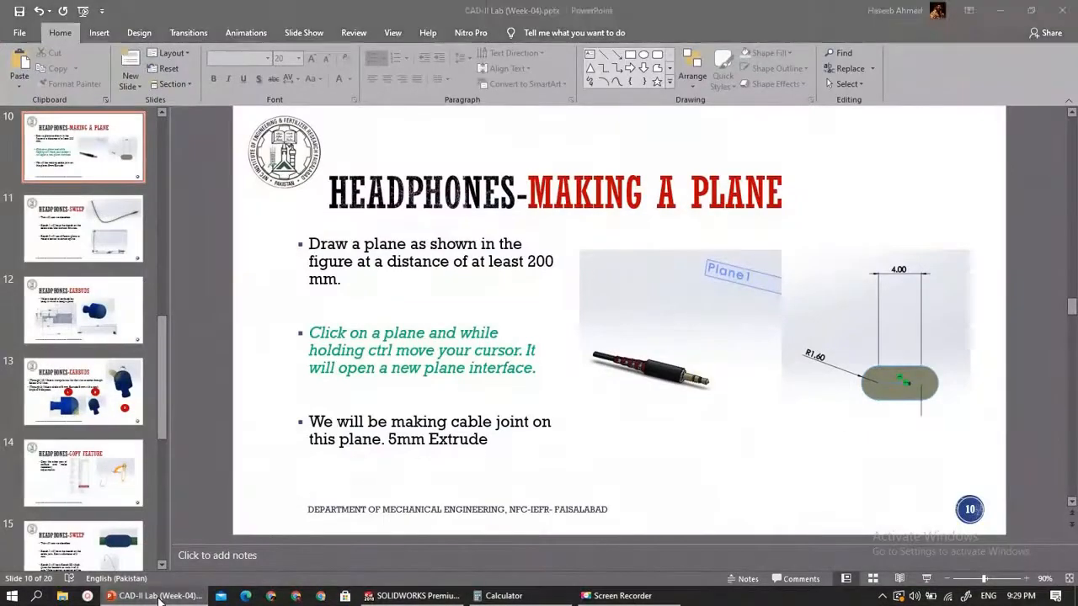
{"action": "left_click", "coordinate": [158, 596]}
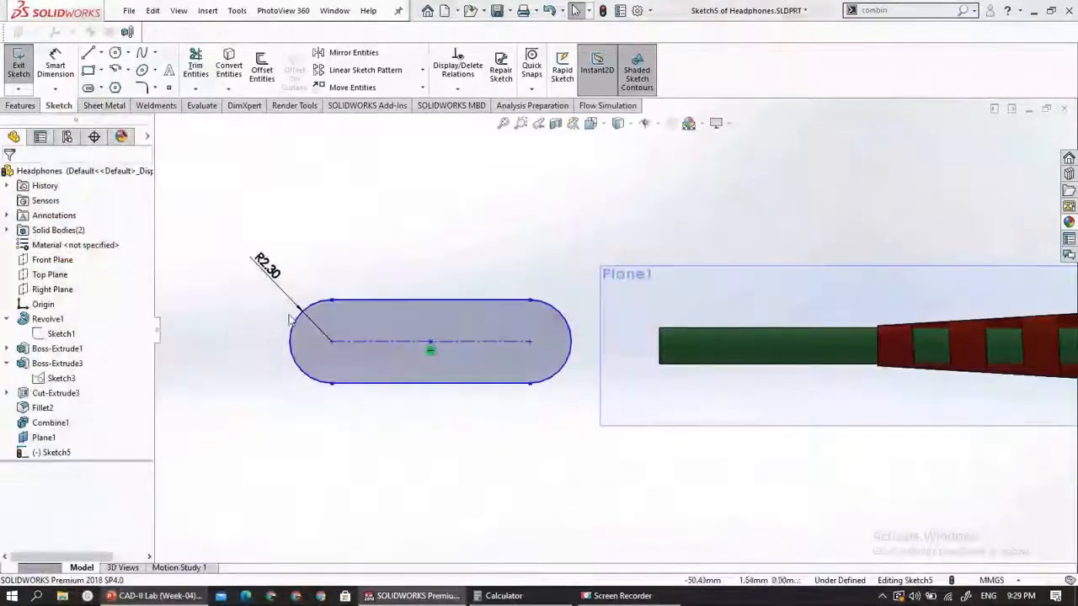
{"action": "left_click", "coordinate": [54, 66]}
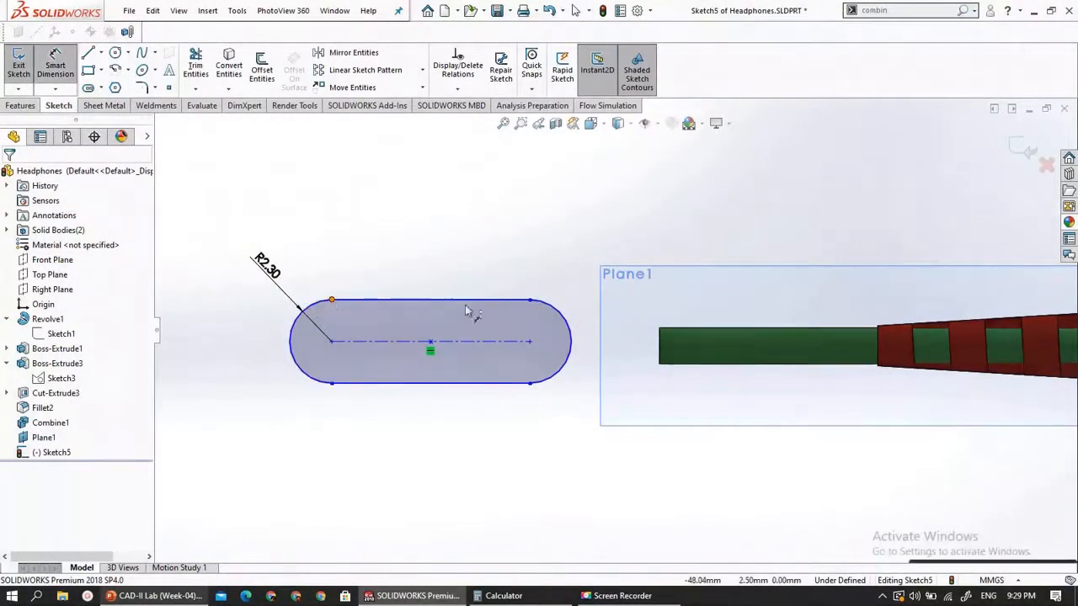
{"action": "left_click", "coordinate": [535, 302]}
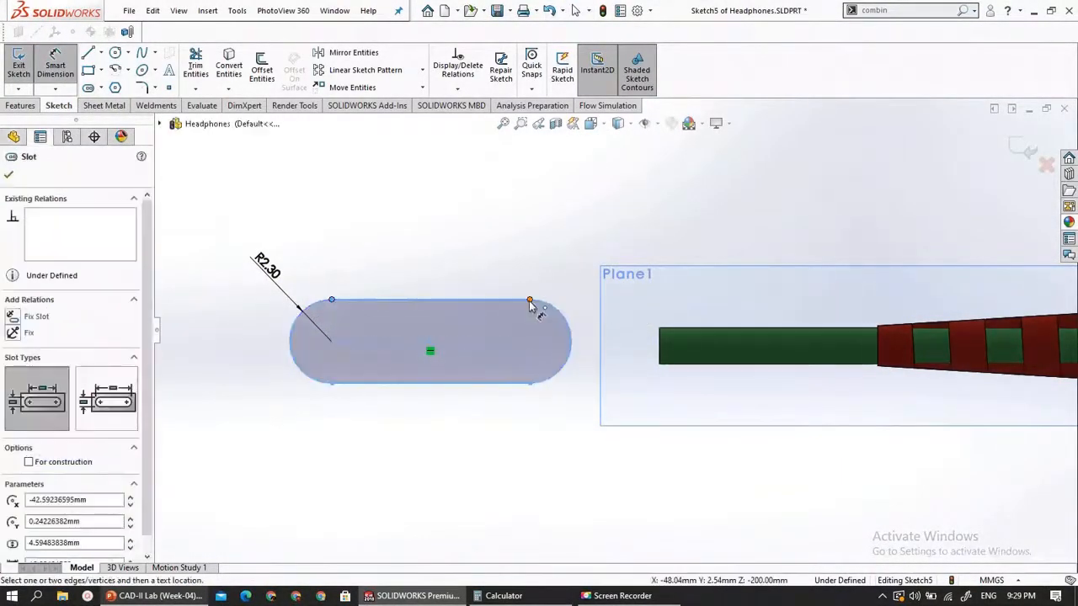
{"action": "left_click", "coordinate": [425, 257]}
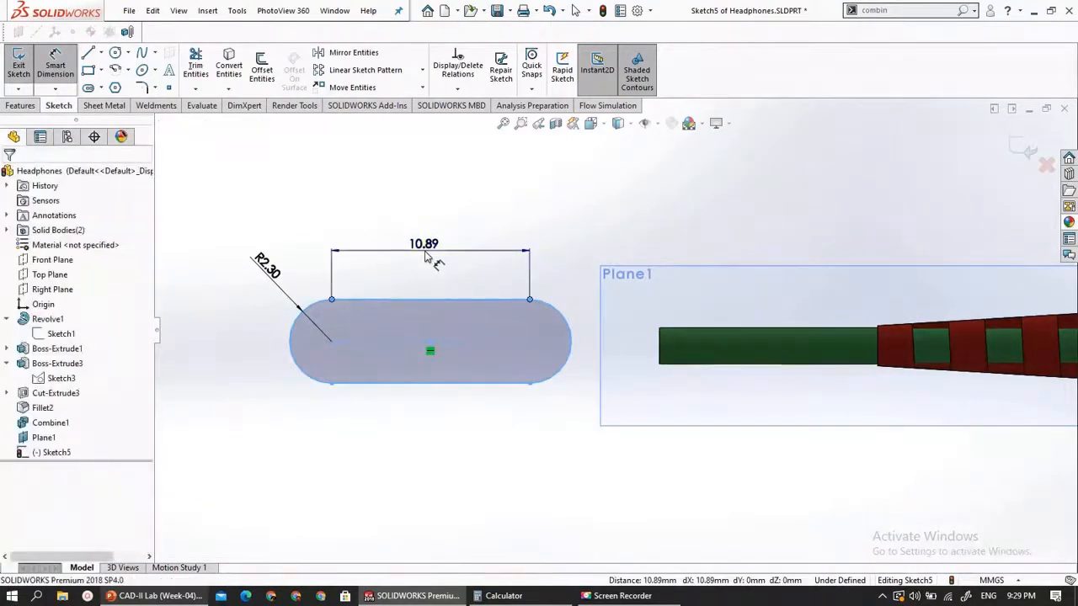
{"action": "type", "text": "4"}
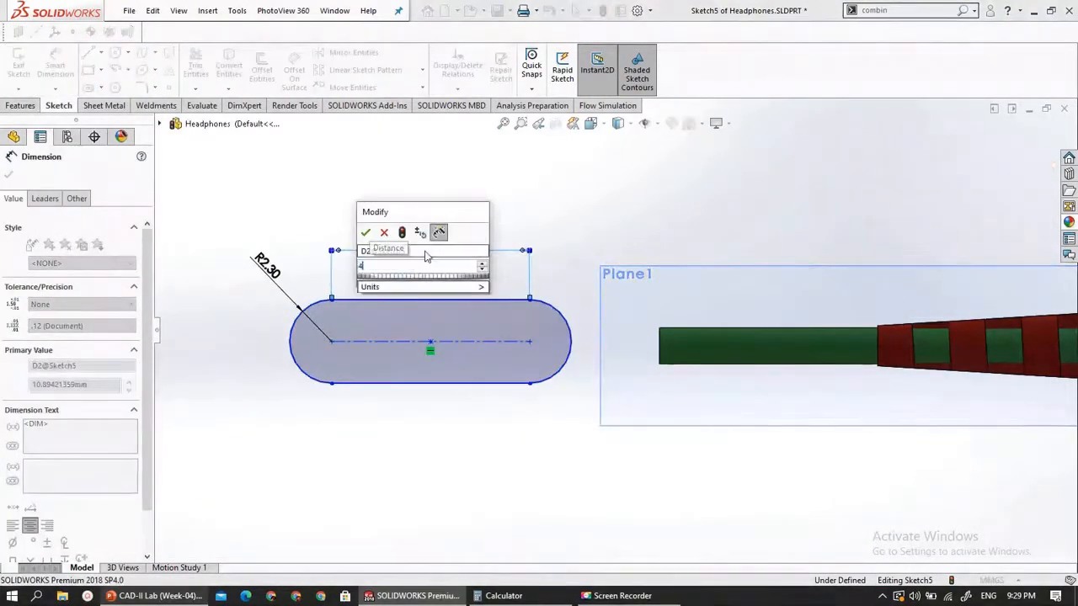
{"action": "key", "text": "Return"}
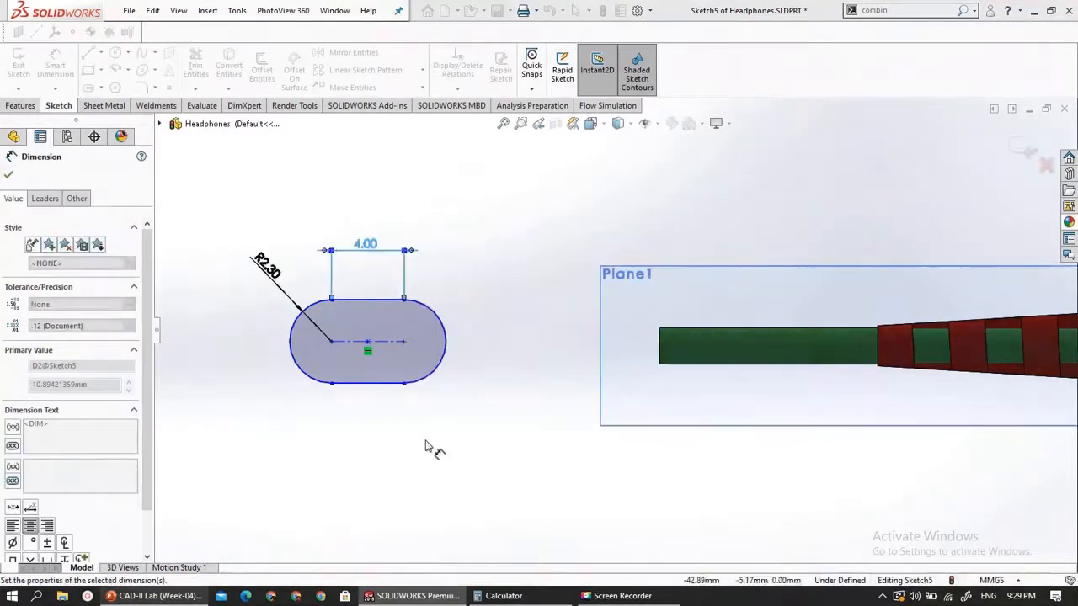
{"action": "scroll", "coordinate": [425, 440], "scroll_direction": "up", "scroll_amount": 1}
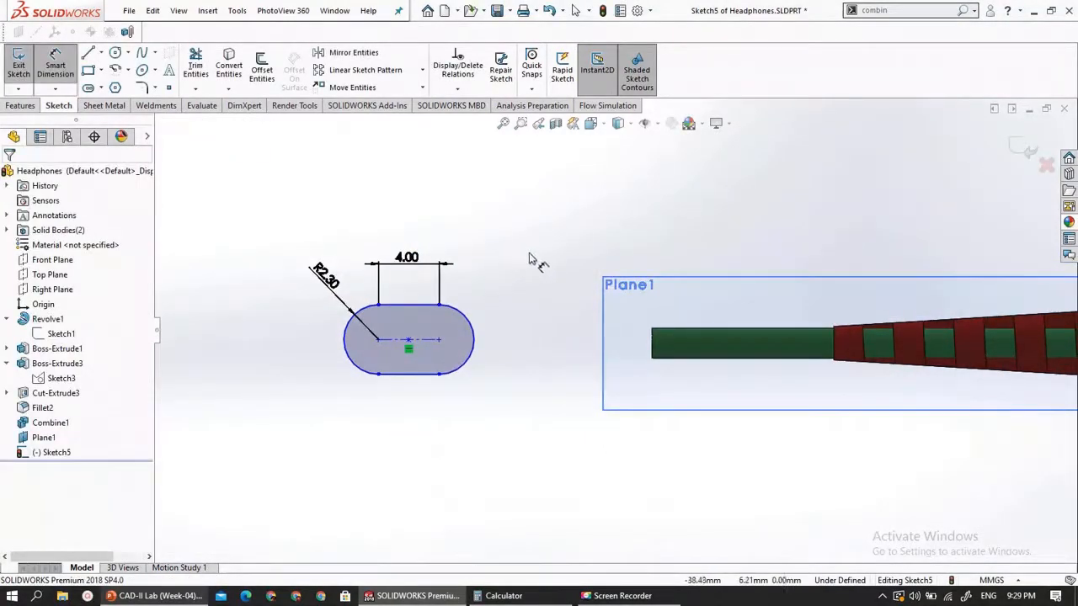
{"action": "key", "text": "Escape"}
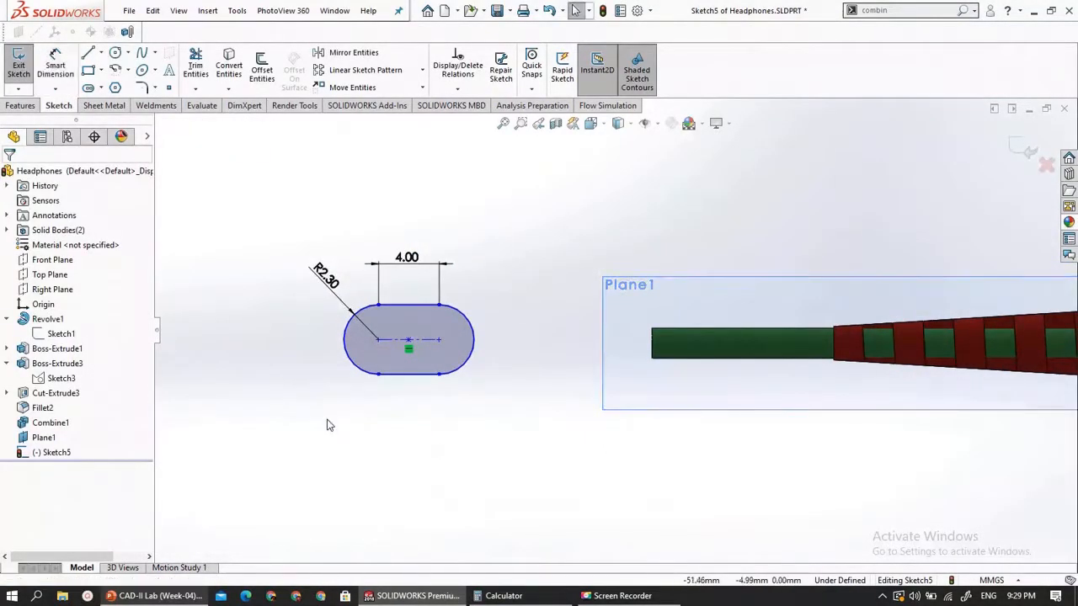
Move the slot with Move Entities from its left arc center, about 4 mm toward the cable and level with the cable's axis
{"action": "mouse_move", "coordinate": [509, 409]}
{"action": "left_mouse_down"}
{"action": "mouse_move", "coordinate": [325, 293]}
{"action": "mouse_move", "coordinate": [269, 226]}
{"action": "left_mouse_up"}
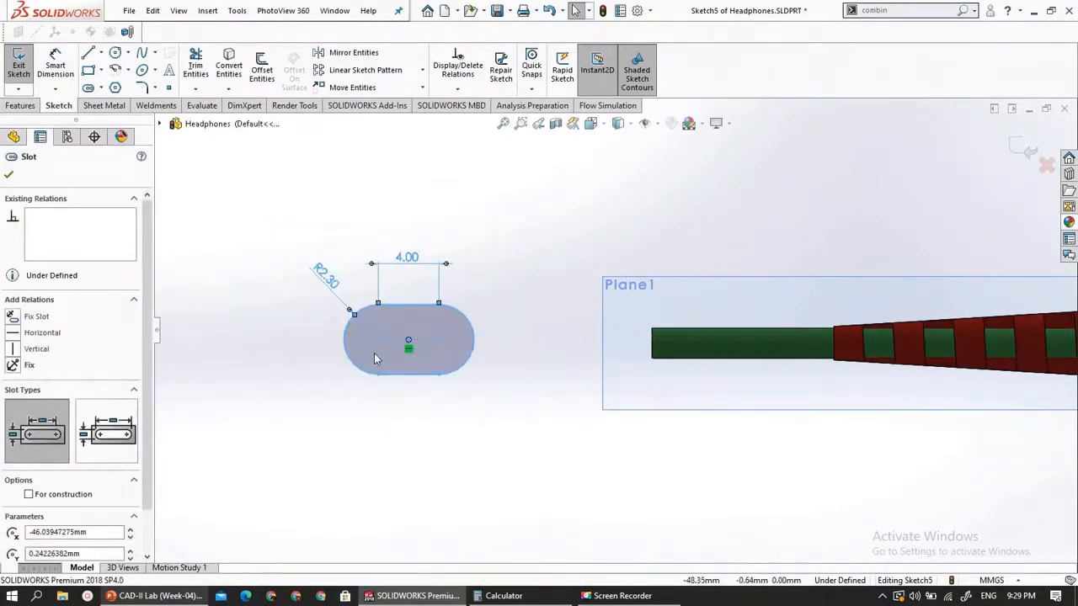
{"action": "left_click", "coordinate": [916, 15]}
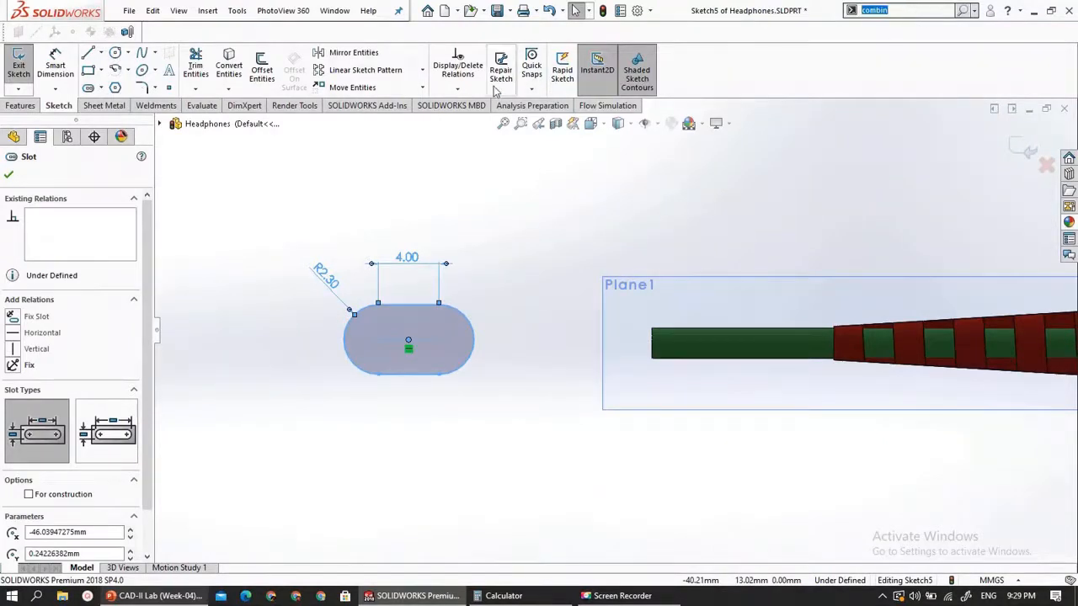
{"action": "left_click", "coordinate": [352, 88]}
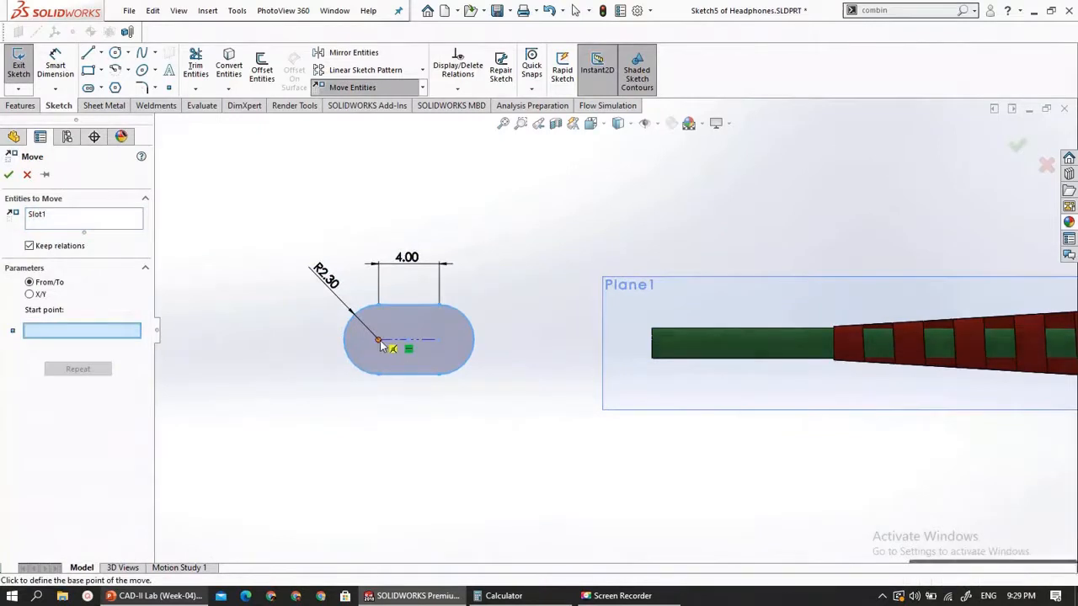
{"action": "left_click", "coordinate": [378, 340]}
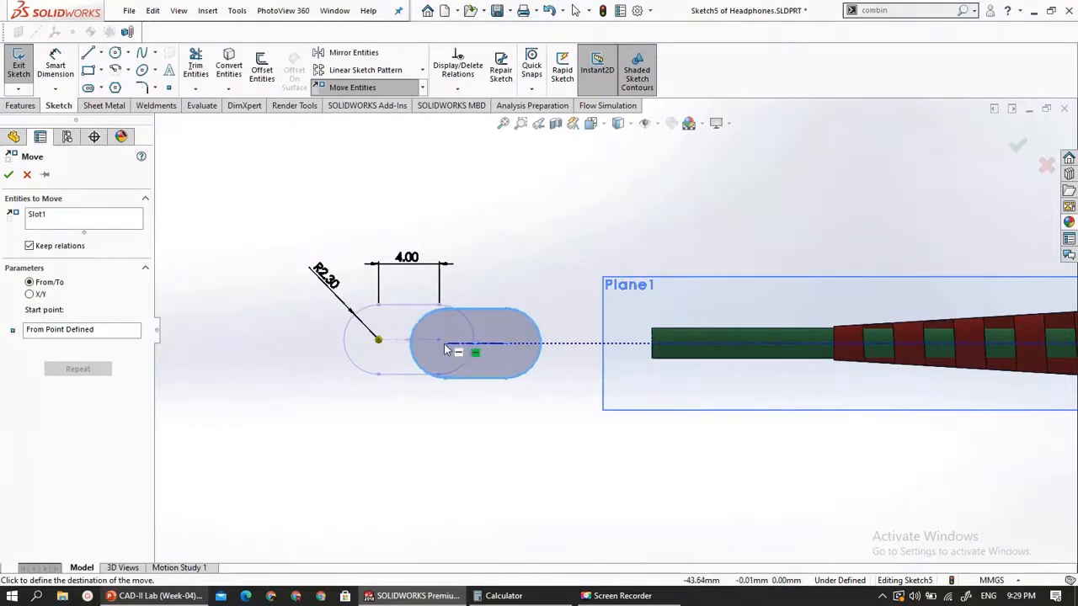
{"action": "left_click", "coordinate": [440, 343]}
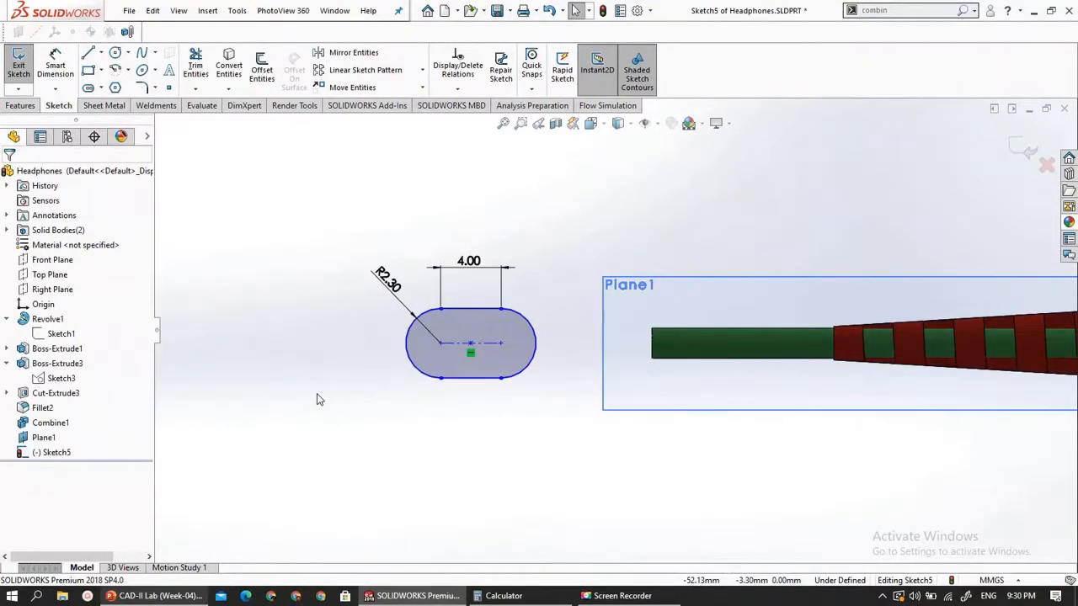
{"action": "mouse_move", "coordinate": [435, 401]}
{"action": "middle_mouse_down"}
{"action": "mouse_move", "coordinate": [457, 398]}
{"action": "mouse_move", "coordinate": [443, 396]}
{"action": "mouse_move", "coordinate": [450, 423]}
{"action": "middle_mouse_up"}
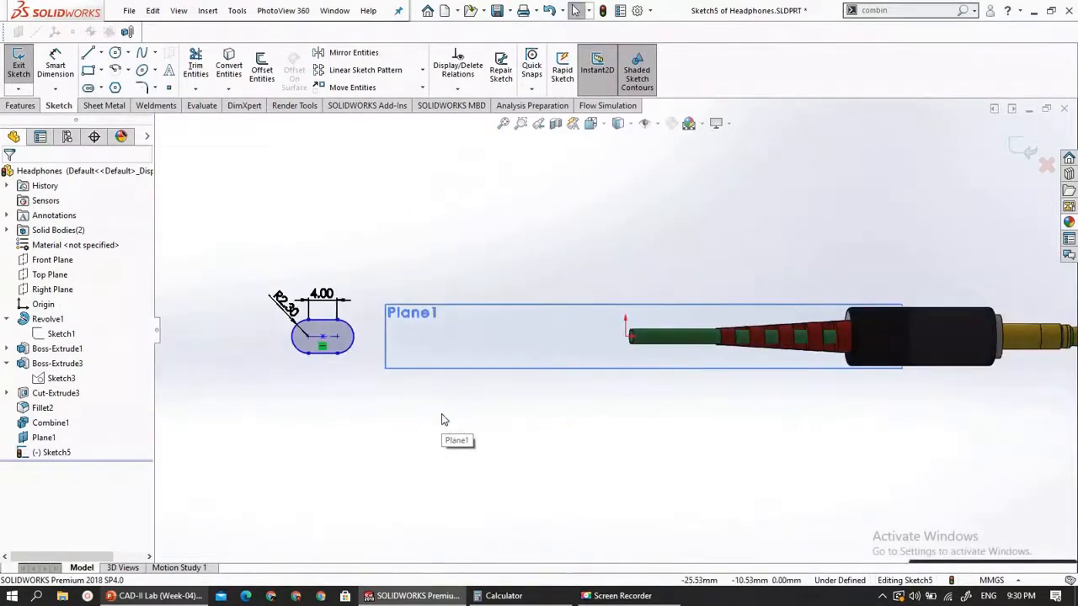
Check the joint's depth on the PowerPoint slide, and extrude the slot sketch in SOLIDWORKS as a 5 mm blind boss in the reversed direction
{"action": "left_click", "coordinate": [158, 597]}
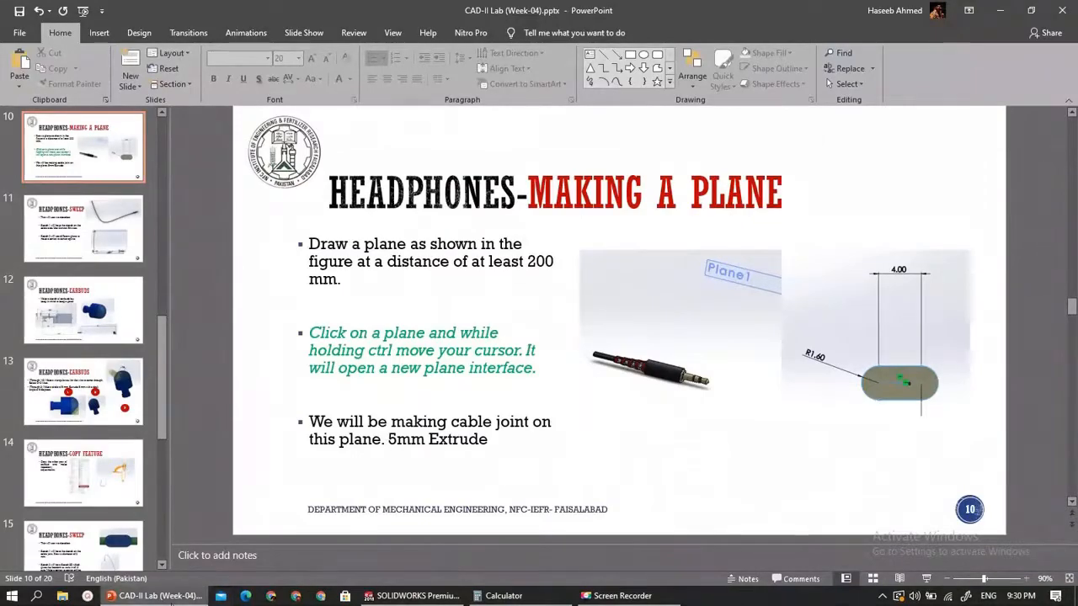
{"action": "left_click", "coordinate": [170, 595]}
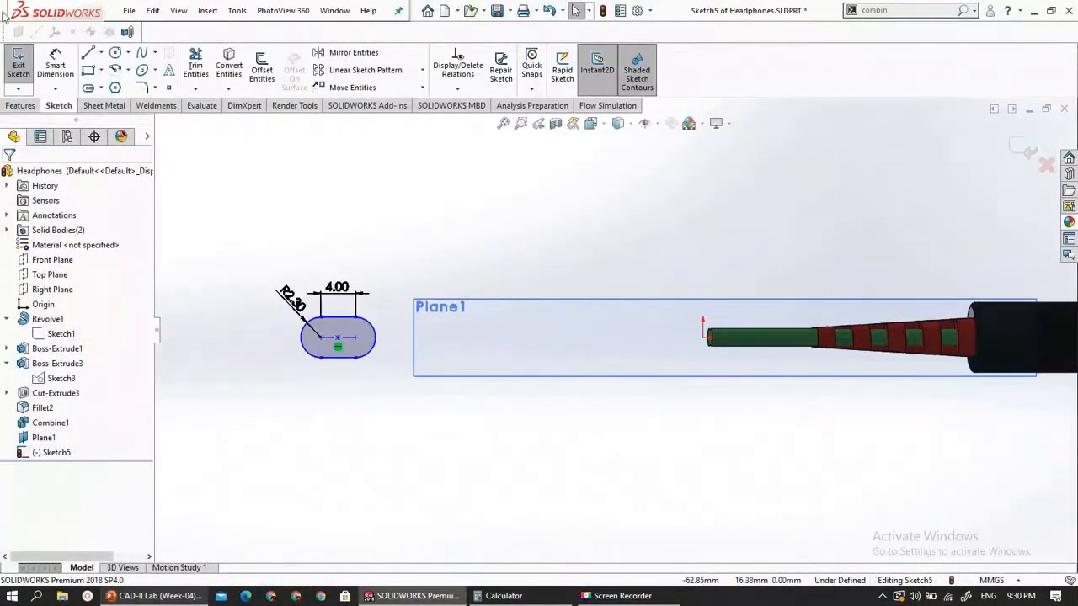
{"action": "left_click", "coordinate": [18, 67]}
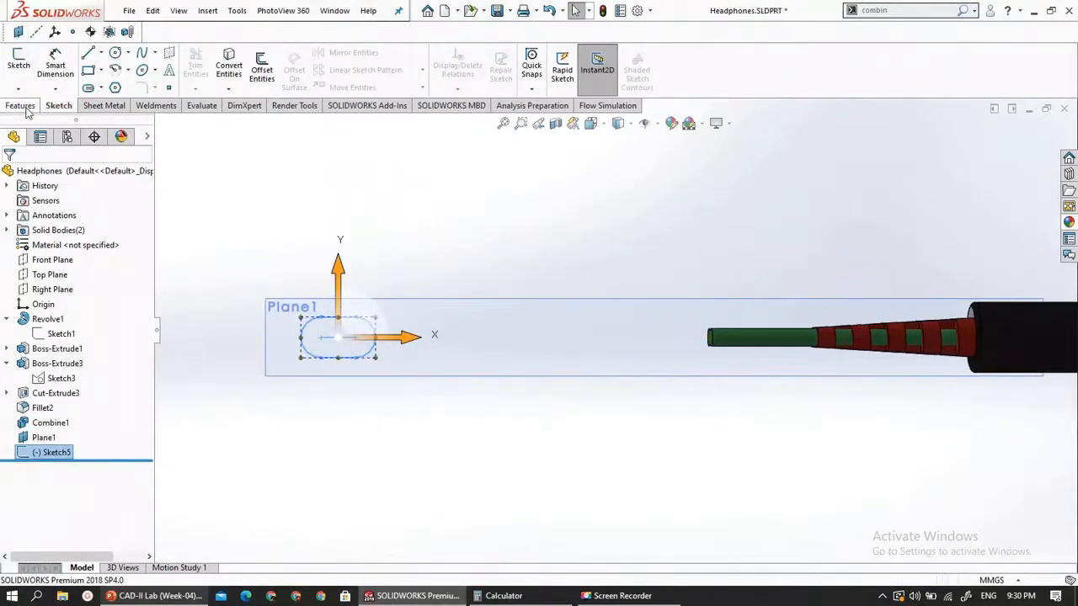
{"action": "left_click", "coordinate": [23, 107]}
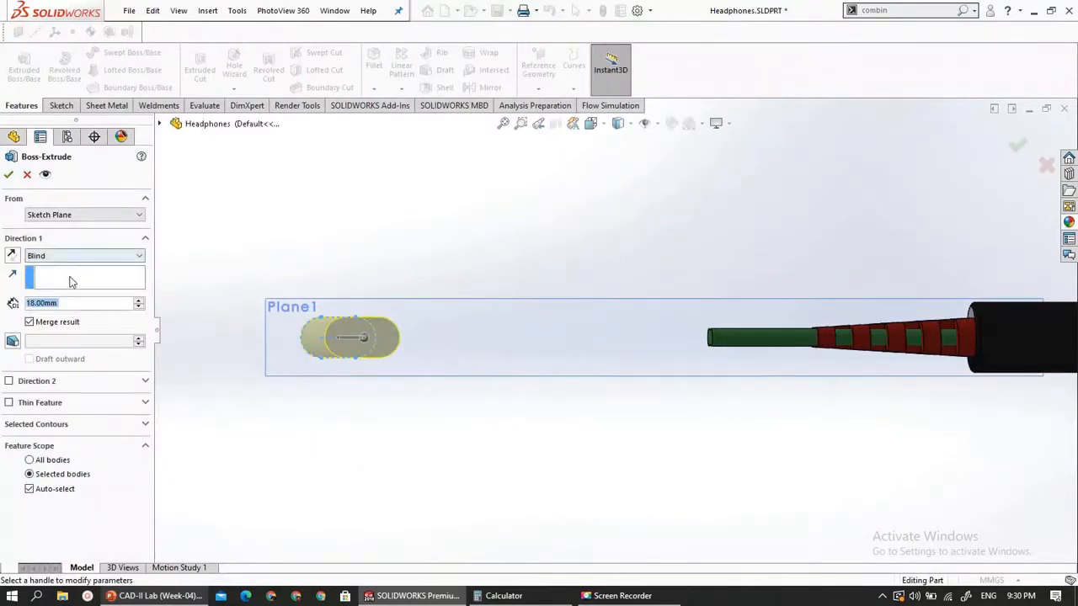
{"action": "middle_click_drag", "start_coordinate": [304, 393], "coordinate": [338, 393]}
{"action": "scroll", "coordinate": [339, 392], "scroll_direction": "up", "scroll_amount": 6}
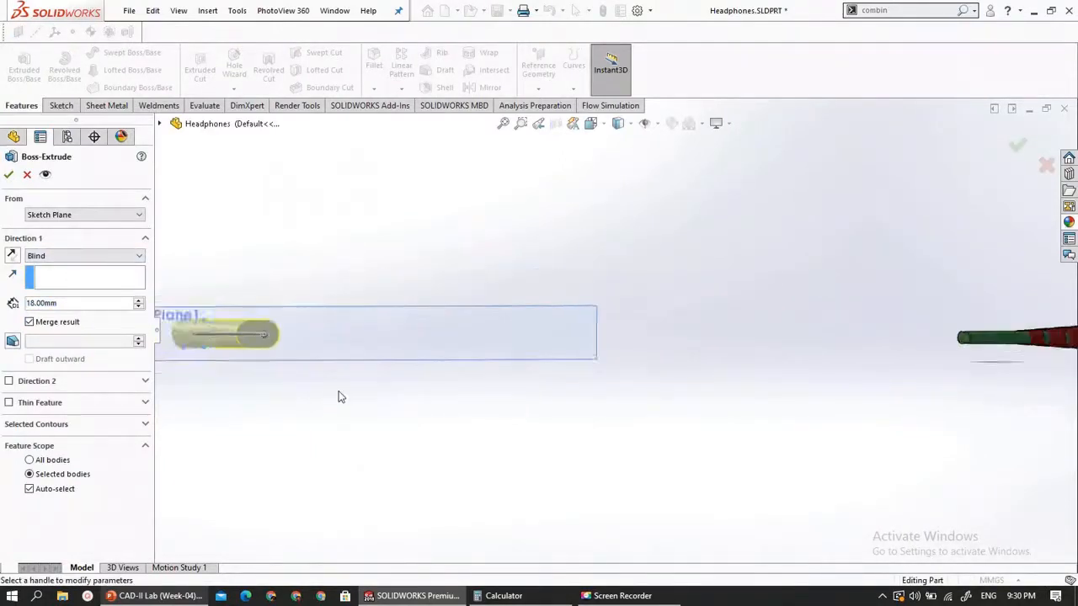
{"action": "scroll", "coordinate": [471, 303], "scroll_direction": "down", "scroll_amount": 3}
{"action": "scroll", "coordinate": [560, 388], "scroll_direction": "down", "scroll_amount": 3}
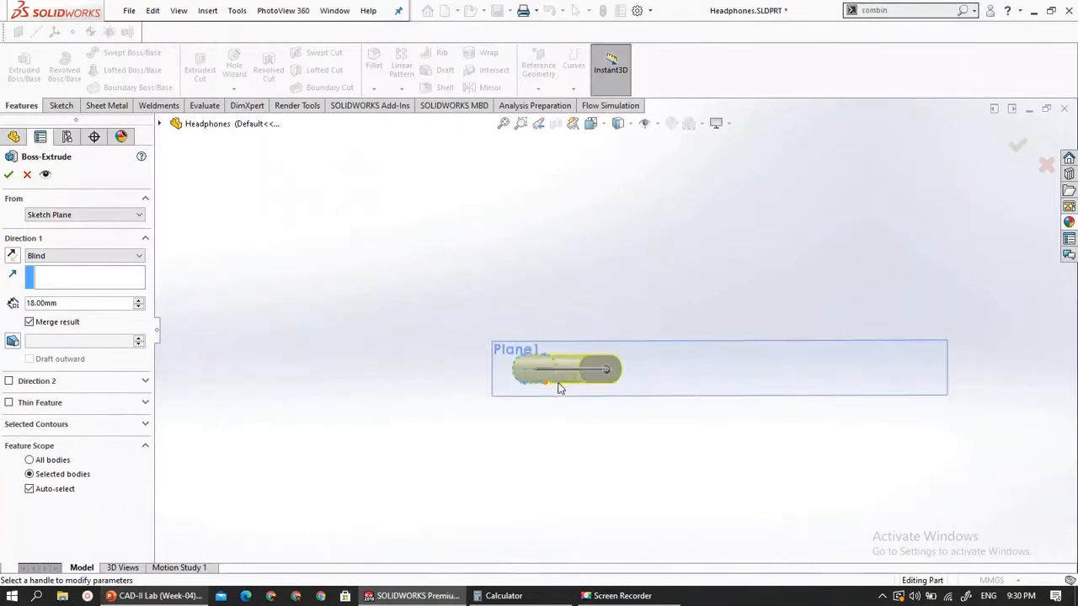
{"action": "left_click", "coordinate": [606, 371]}
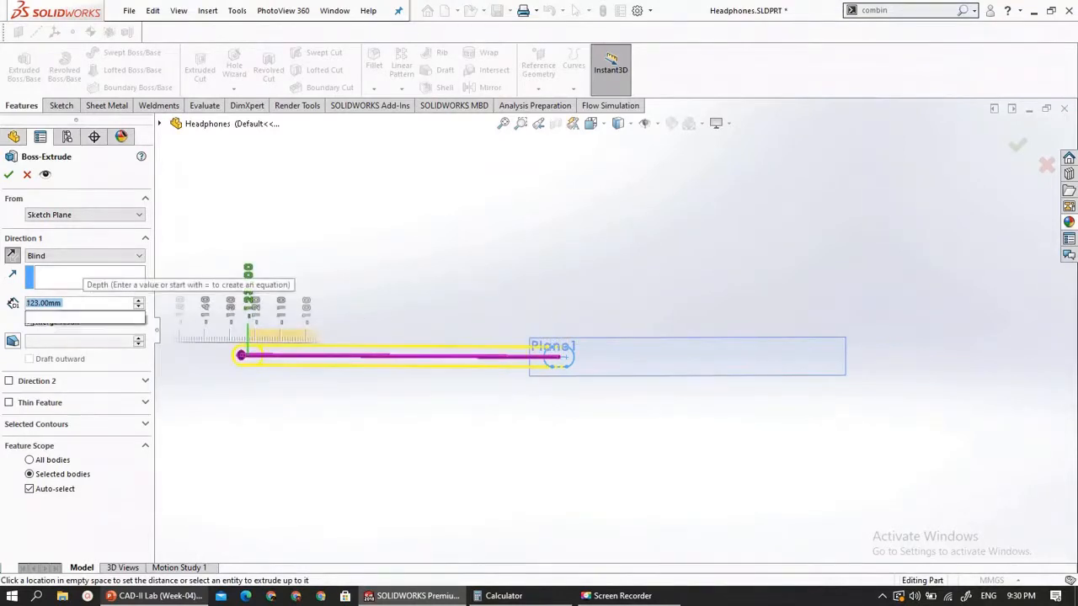
{"action": "type", "text": "5"}
{"action": "key", "text": "Return"}
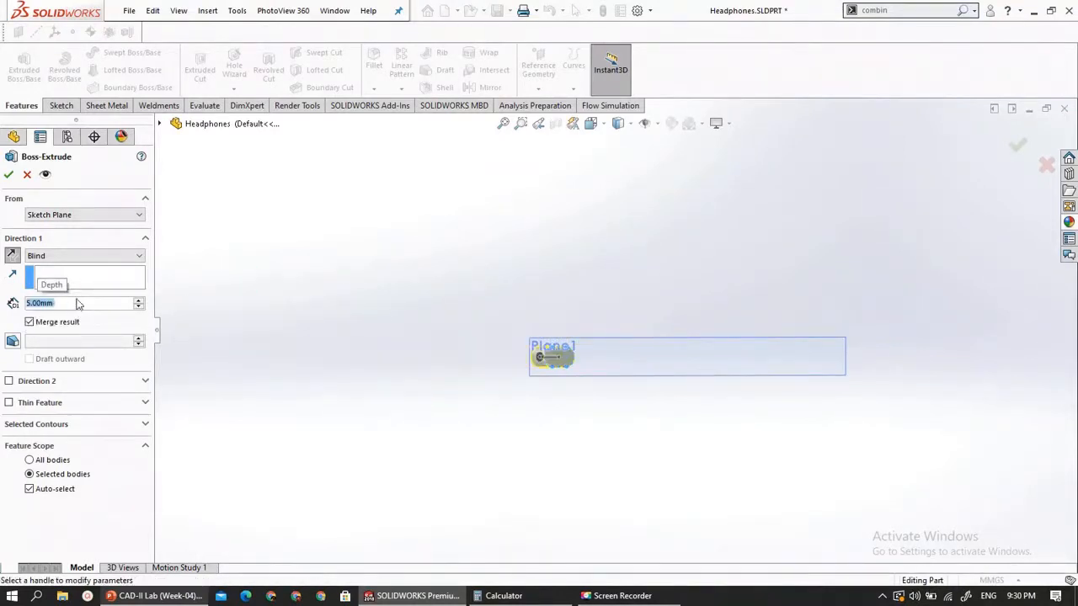
{"action": "key", "text": "Return"}
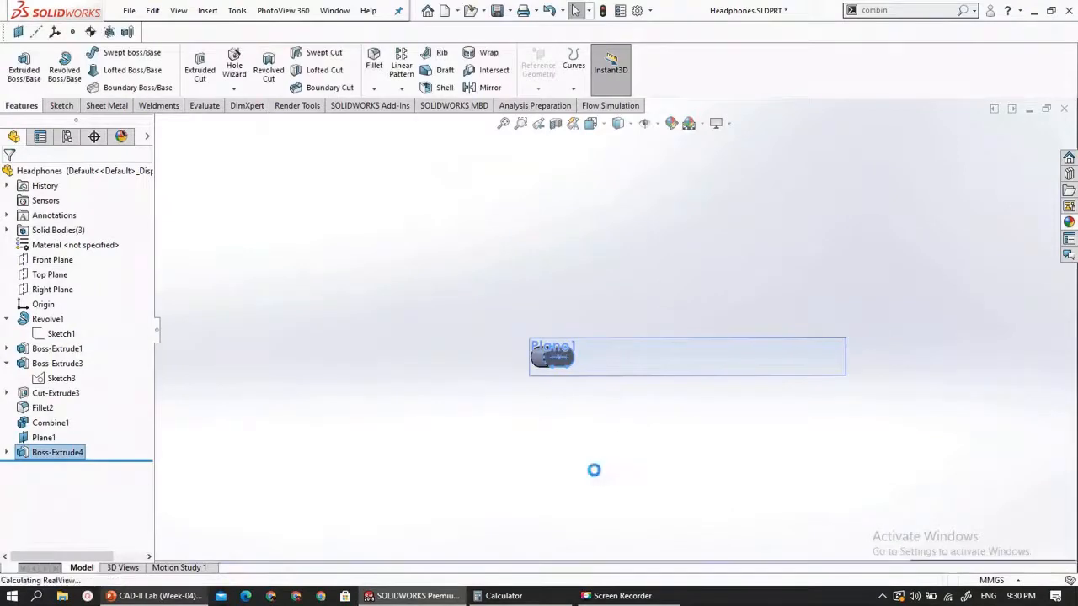
Start a sketch on the flat end face of the double cable and convert the face's outline into sketch entities
{"action": "middle_click_drag", "start_coordinate": [594, 470], "coordinate": [851, 353]}
{"action": "middle_click_drag", "start_coordinate": [824, 342], "coordinate": [870, 362]}
{"action": "scroll", "coordinate": [788, 339], "scroll_direction": "down", "scroll_amount": 10}
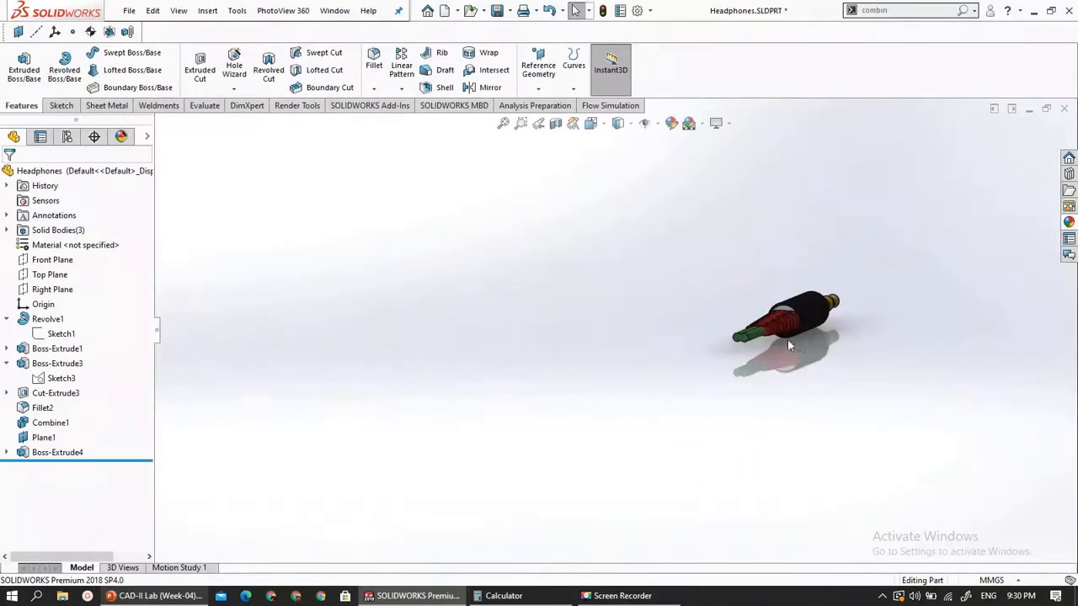
{"action": "scroll", "coordinate": [636, 340], "scroll_direction": "down", "scroll_amount": 3}
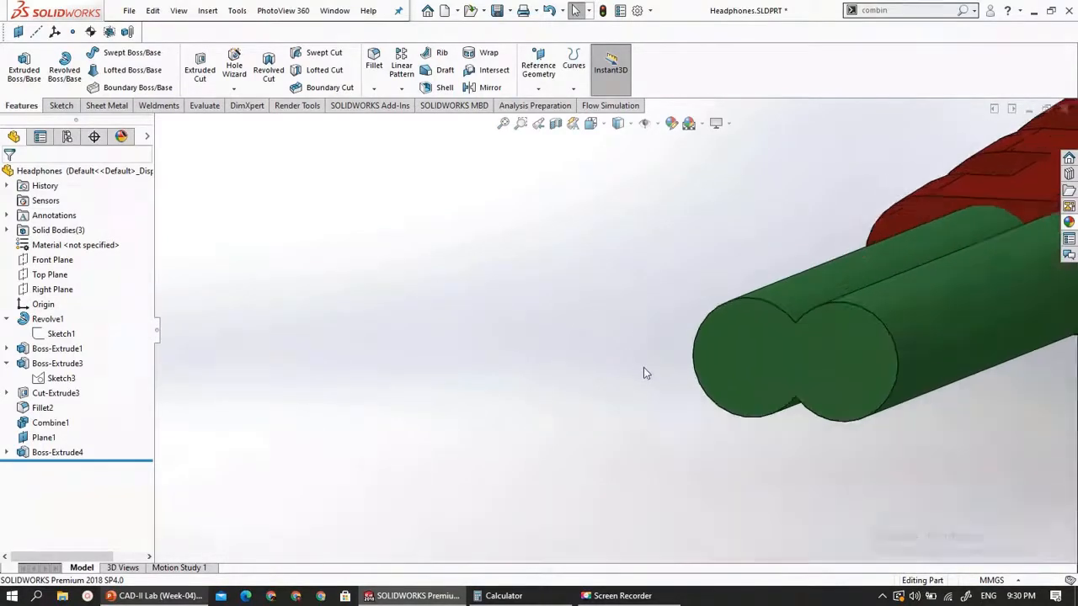
{"action": "scroll", "coordinate": [648, 371], "scroll_direction": "up", "scroll_amount": 3}
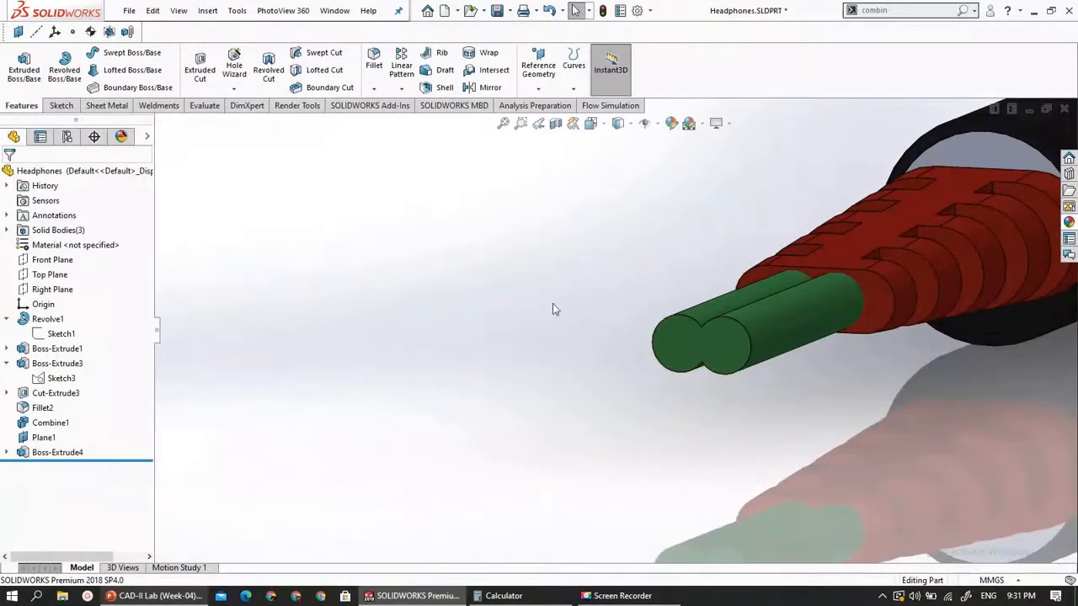
{"action": "left_click", "coordinate": [662, 344]}
{"action": "left_click", "coordinate": [60, 107]}
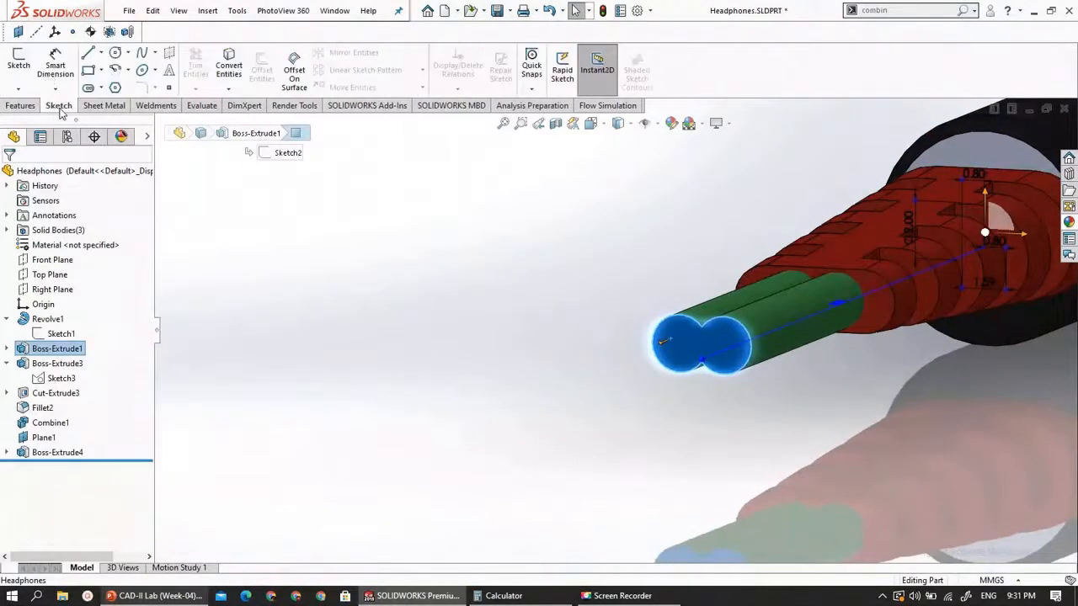
{"action": "left_click", "coordinate": [28, 65]}
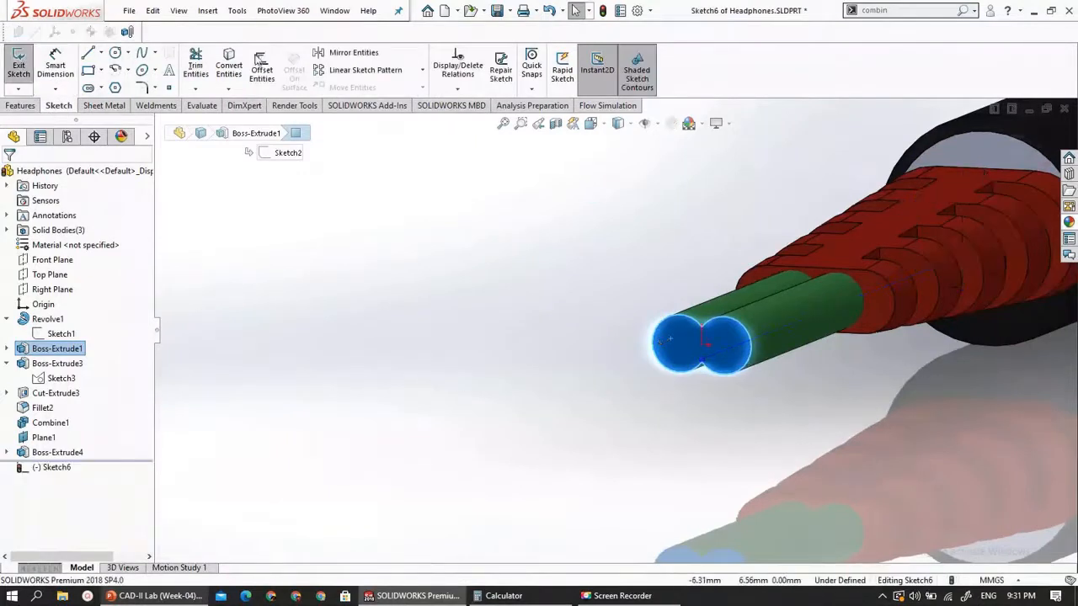
{"action": "left_click", "coordinate": [224, 64]}
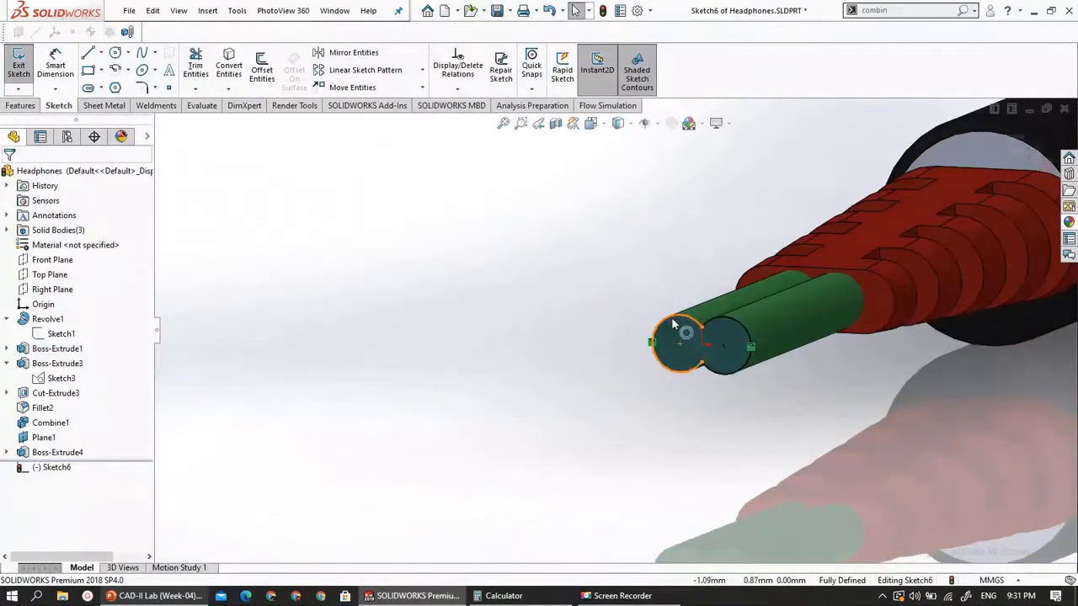
Inspect the two converted arcs of the cable profile one after the other for their relations and geometry
{"action": "left_click", "coordinate": [735, 325]}
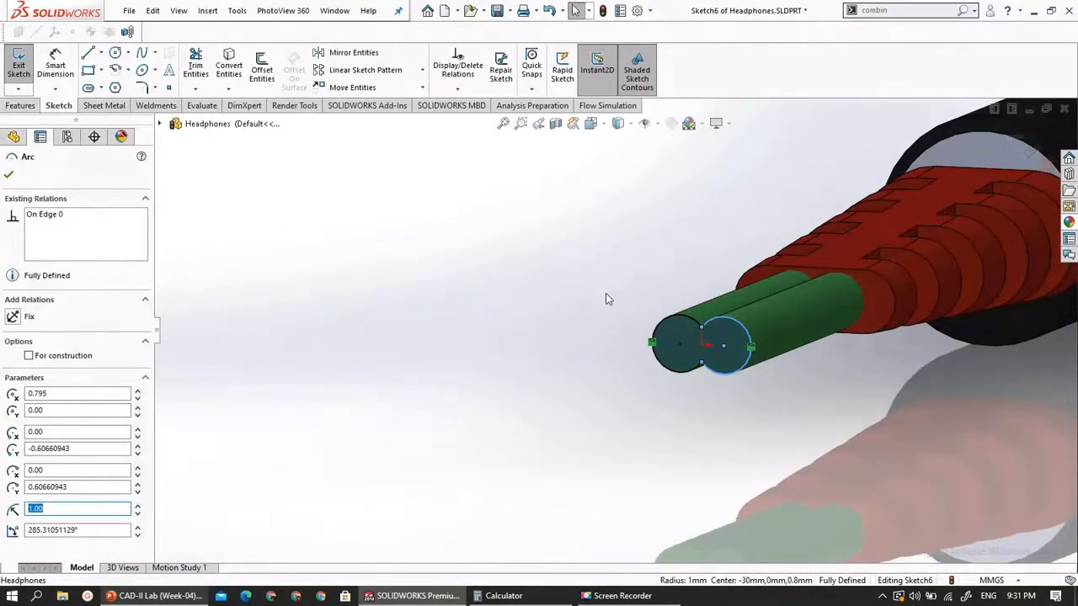
{"action": "left_click", "coordinate": [9, 176]}
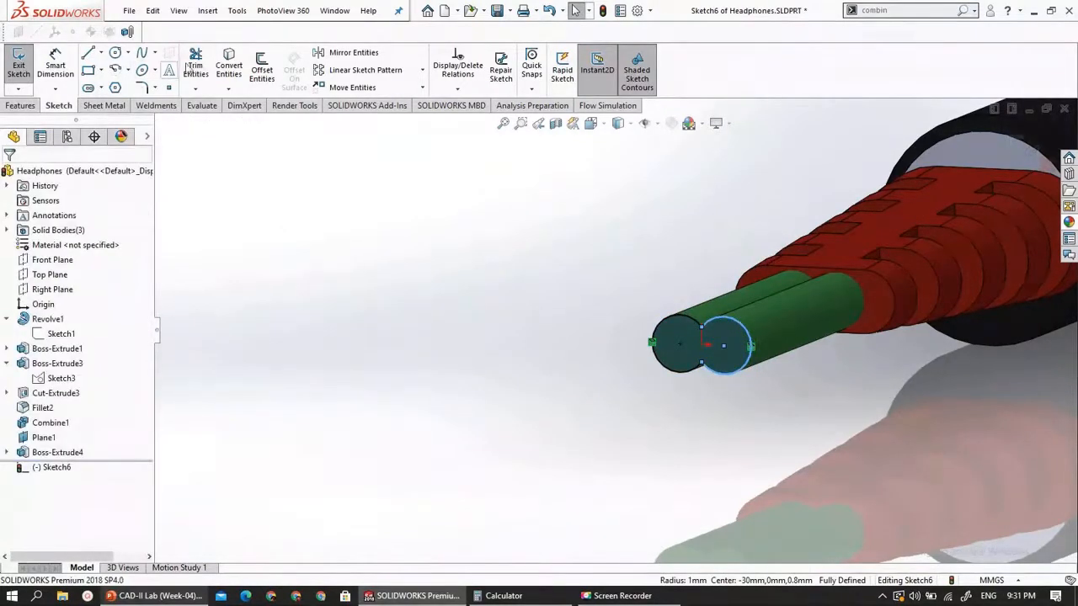
{"action": "left_click", "coordinate": [221, 65]}
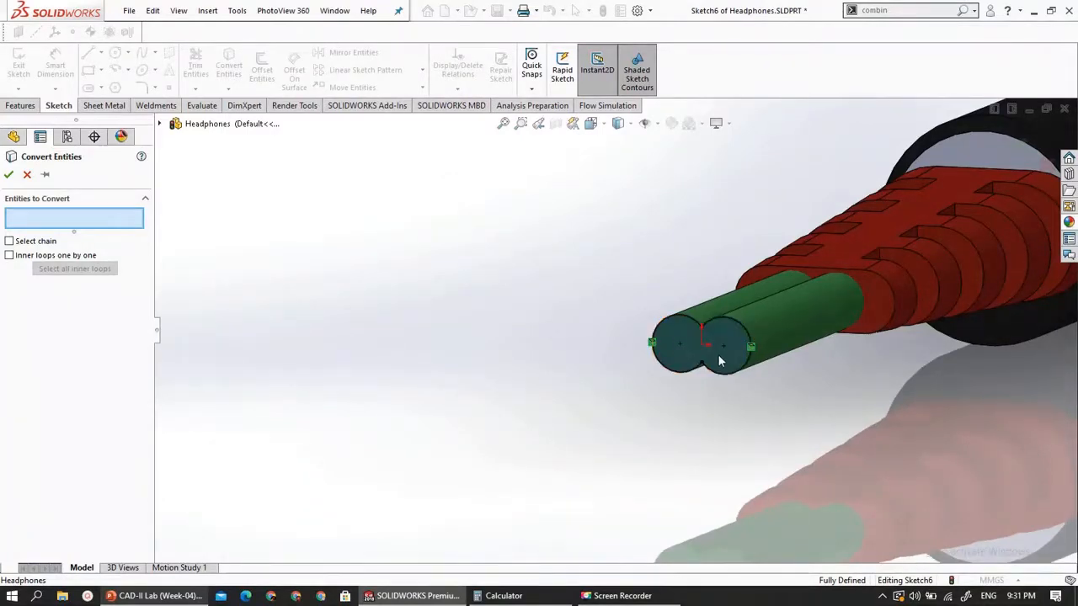
{"action": "middle_click_drag", "start_coordinate": [638, 335], "coordinate": [698, 362]}
{"action": "left_click", "coordinate": [26, 175]}
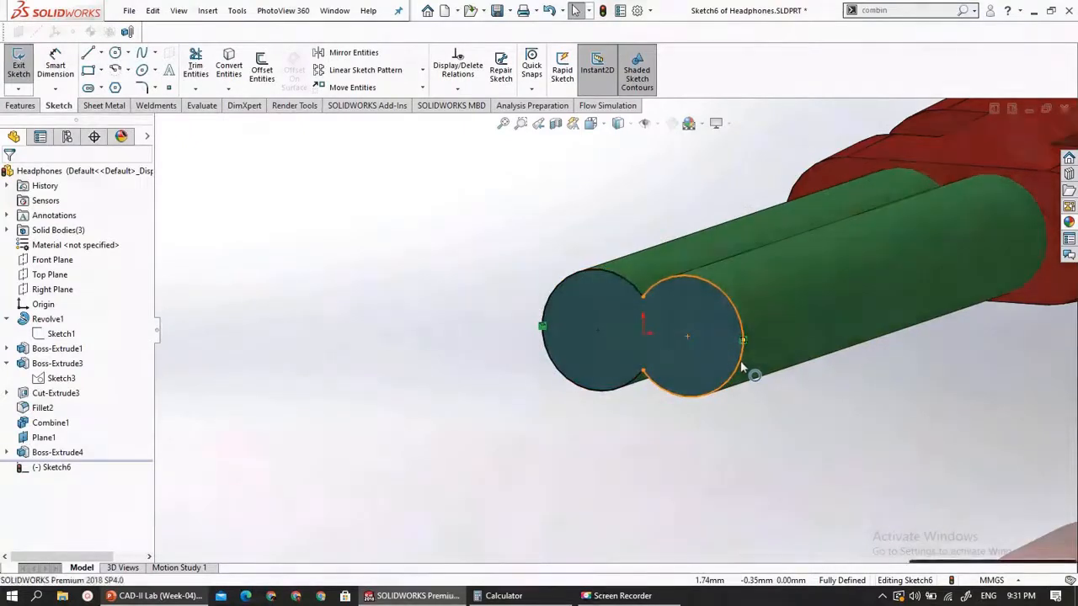
{"action": "left_click", "coordinate": [698, 383]}
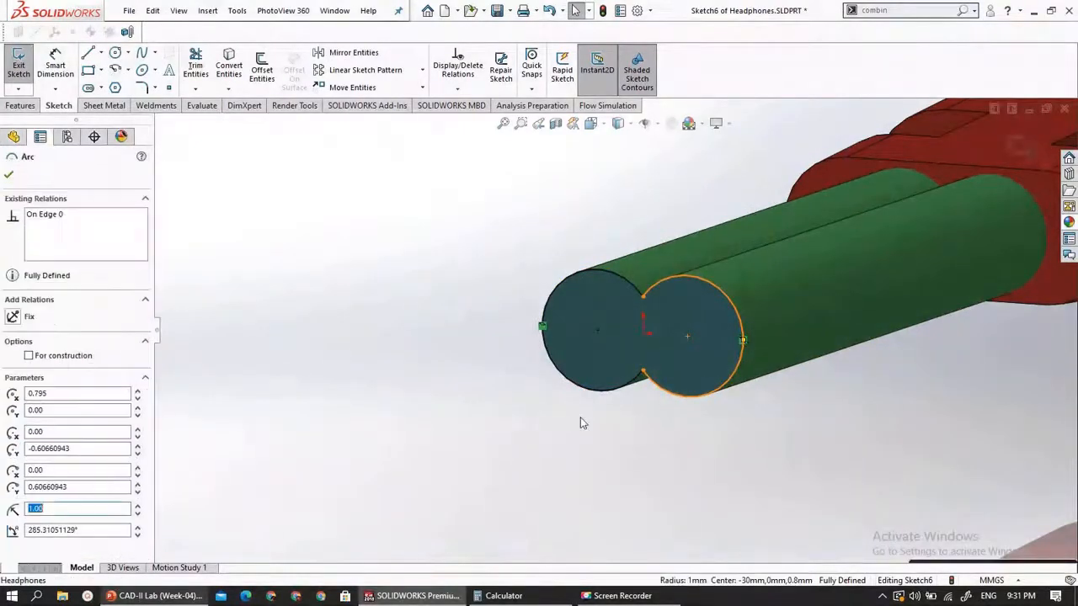
{"action": "left_click", "coordinate": [12, 175]}
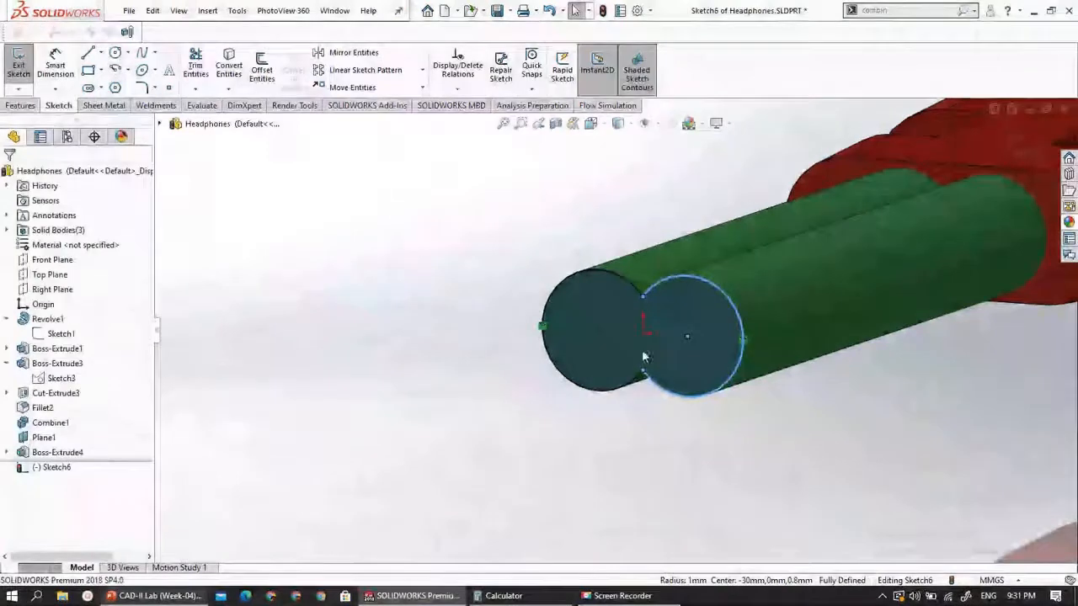
{"action": "left_click", "coordinate": [591, 278]}
{"action": "left_click", "coordinate": [368, 332]}
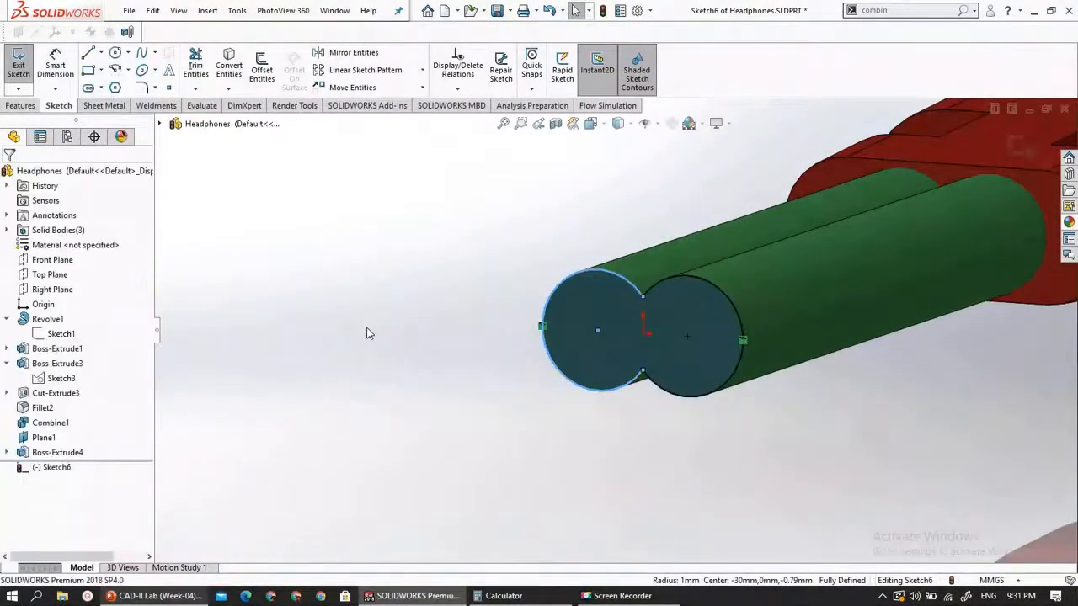
Exit the sketch containing the cable's end profile
{"action": "key", "text": "f"}
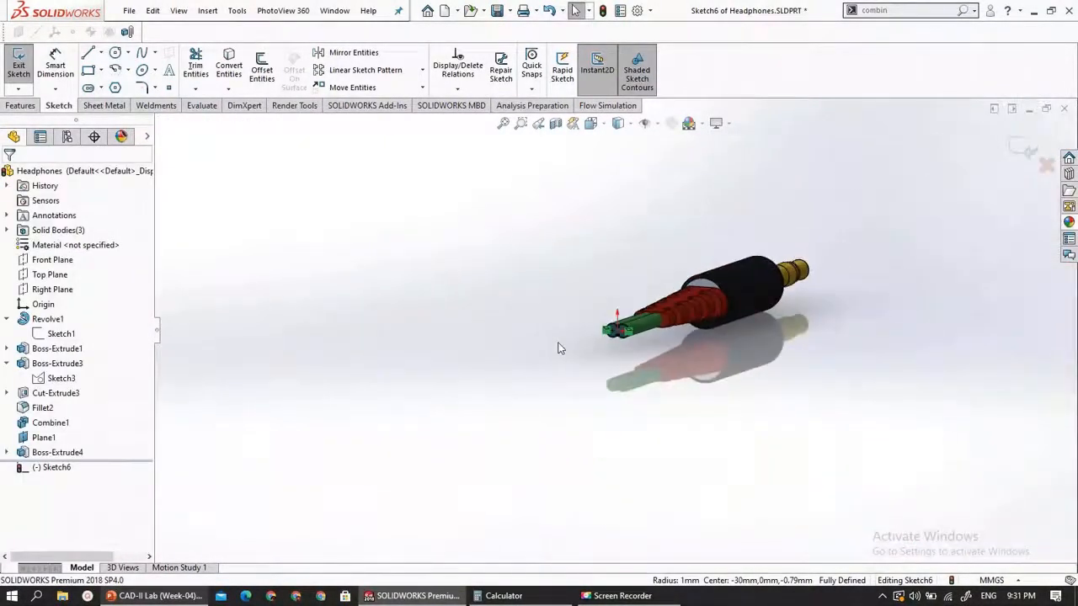
{"action": "scroll", "coordinate": [562, 348], "scroll_direction": "up", "scroll_amount": 2}
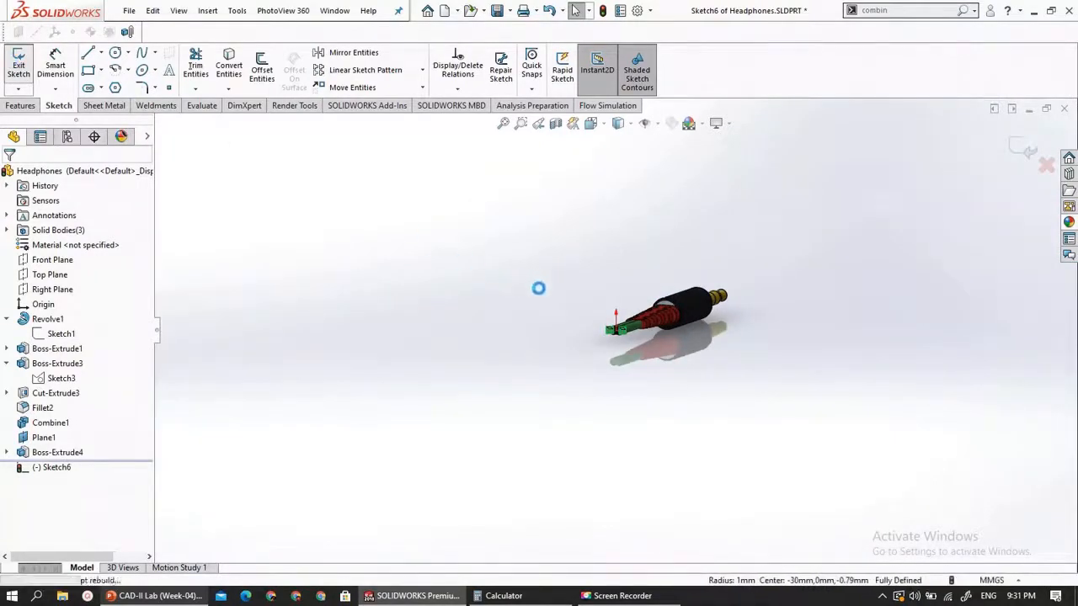
{"action": "left_click", "coordinate": [18, 65]}
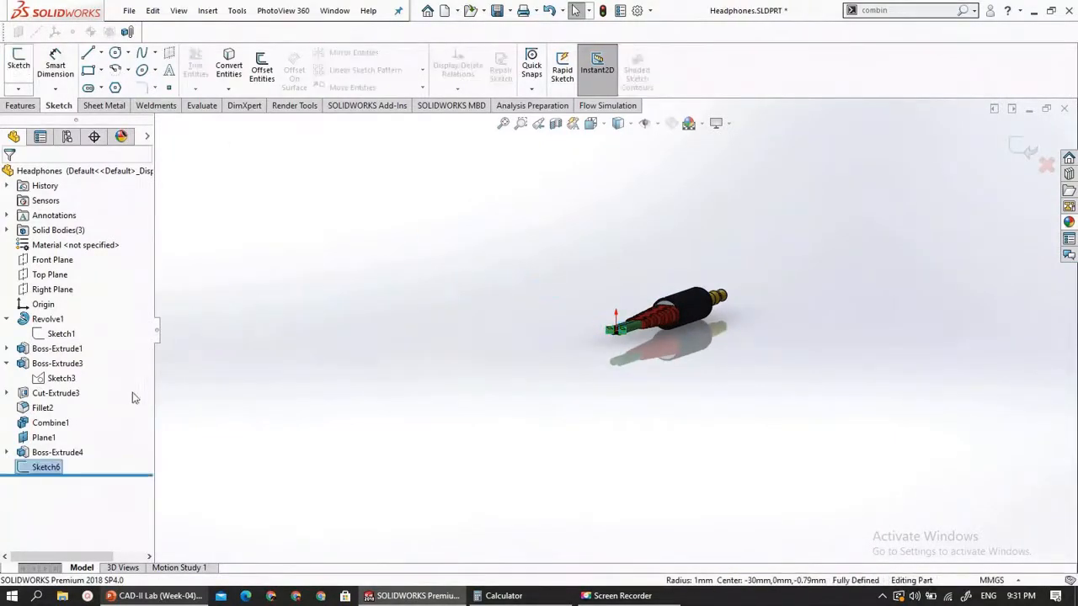
Examine the profile sketch on the cable's end and the gap between the jack and the cable joint
{"action": "scroll", "coordinate": [635, 308], "scroll_direction": "down", "scroll_amount": 6}
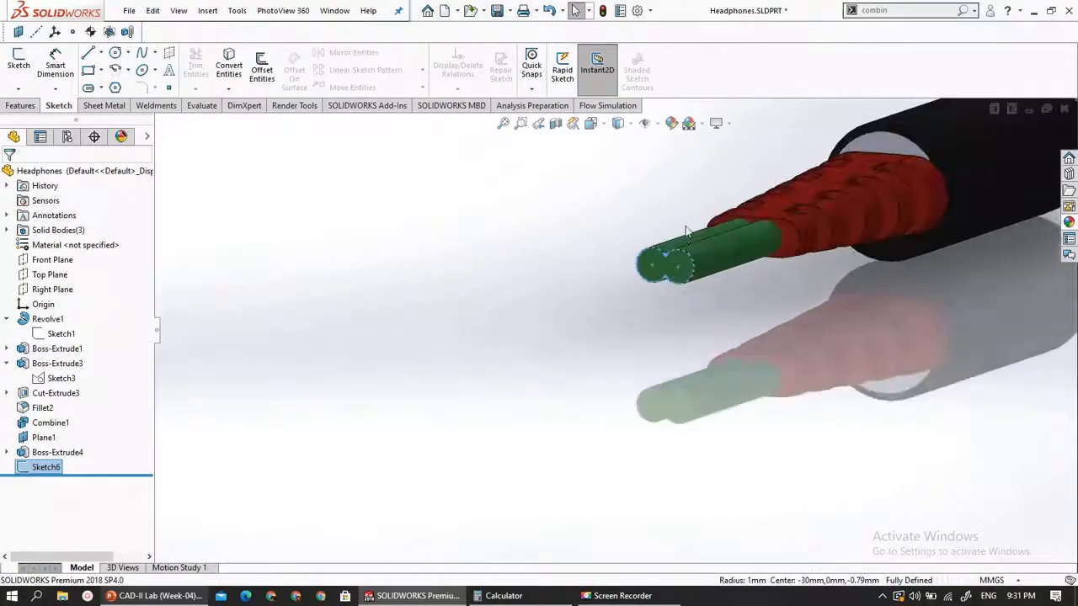
{"action": "scroll", "coordinate": [620, 307], "scroll_direction": "down", "scroll_amount": 3}
{"action": "scroll", "coordinate": [563, 381], "scroll_direction": "down", "scroll_amount": 3}
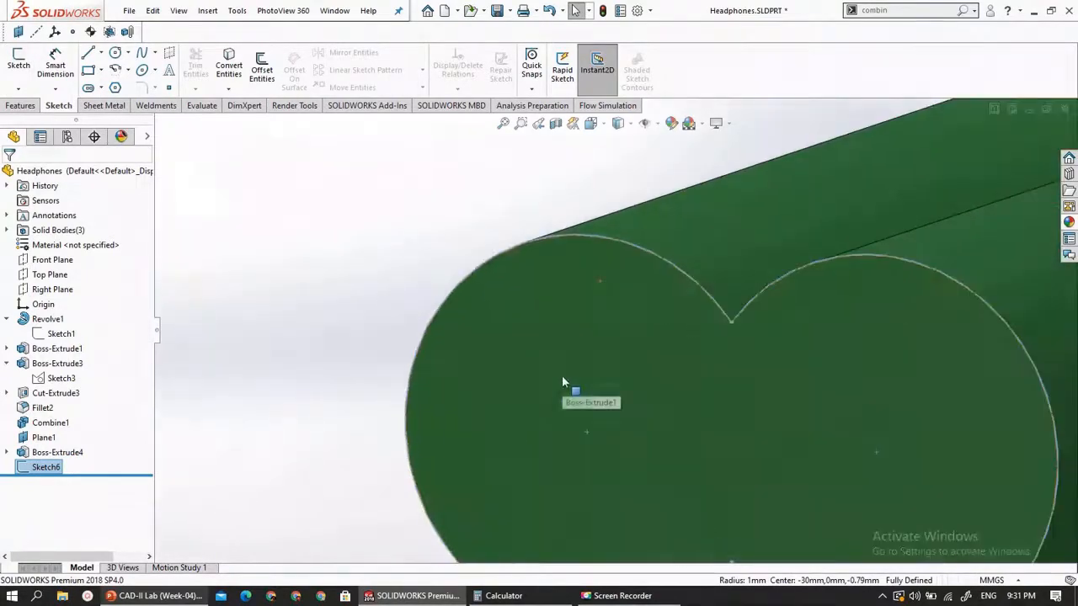
{"action": "scroll", "coordinate": [614, 307], "scroll_direction": "up", "scroll_amount": 3}
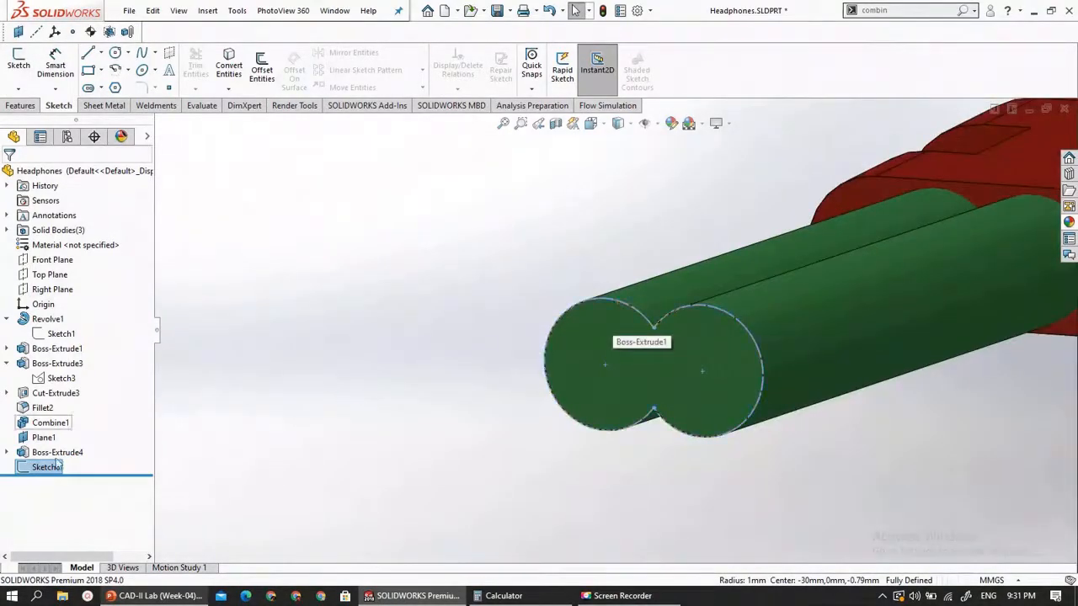
{"action": "scroll", "coordinate": [328, 424], "scroll_direction": "up", "scroll_amount": 5}
{"action": "scroll", "coordinate": [327, 419], "scroll_direction": "up", "scroll_amount": 10}
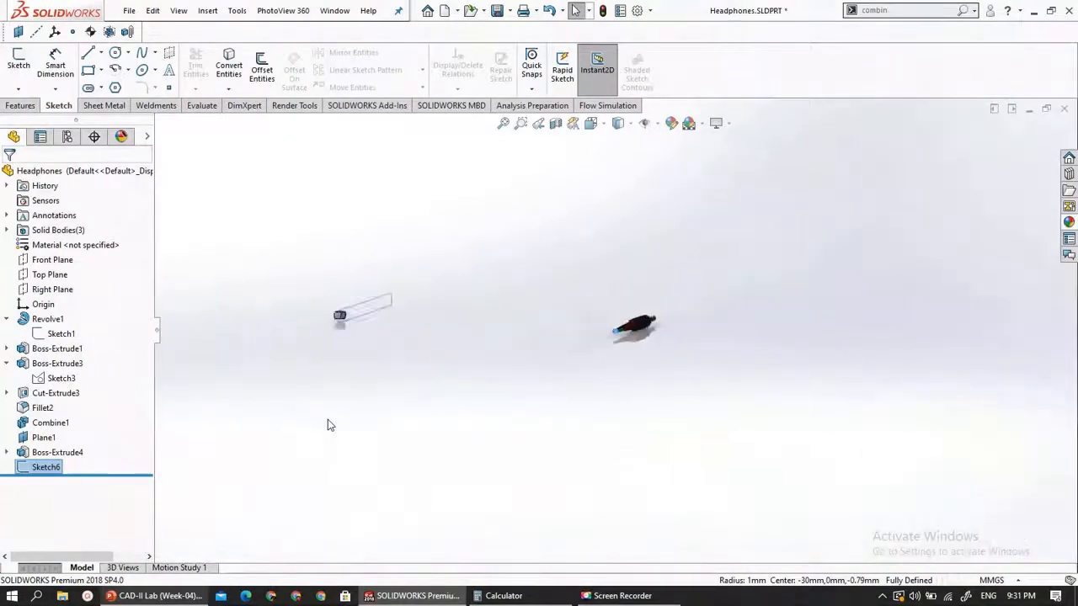
{"action": "scroll", "coordinate": [464, 290], "scroll_direction": "down", "scroll_amount": 2}
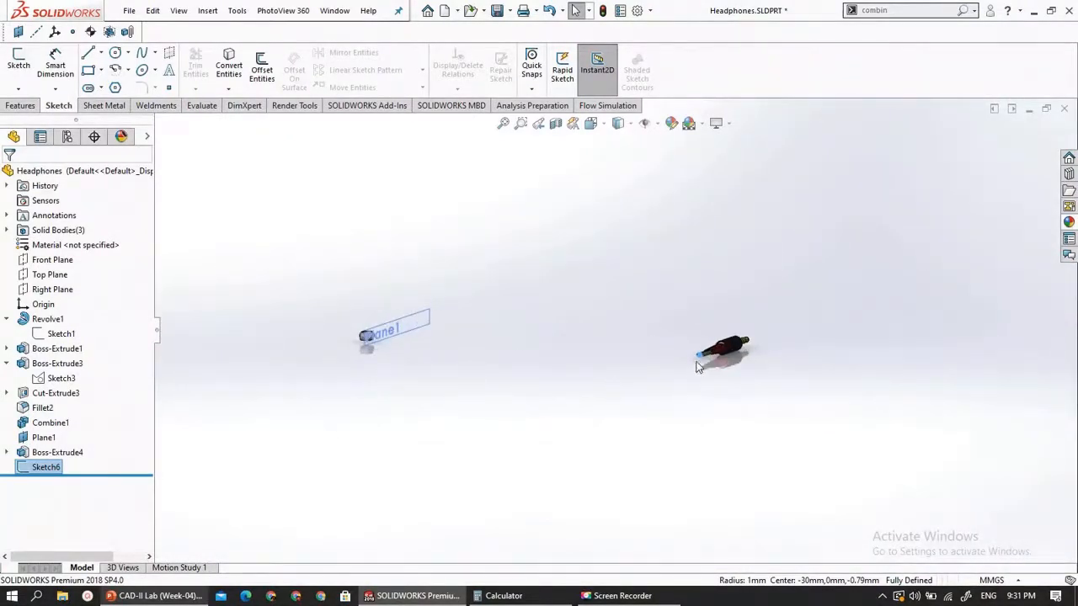
{"action": "scroll", "coordinate": [698, 367], "scroll_direction": "down", "scroll_amount": 5}
{"action": "scroll", "coordinate": [648, 355], "scroll_direction": "up", "scroll_amount": 6}
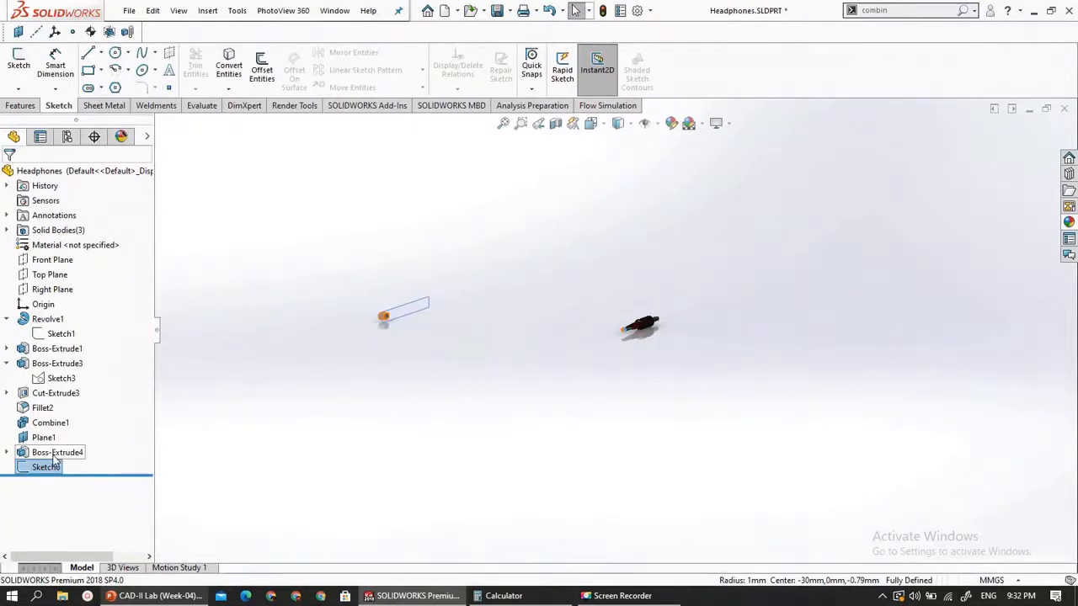
{"action": "scroll", "coordinate": [662, 332], "scroll_direction": "down", "scroll_amount": 1}
{"action": "scroll", "coordinate": [572, 328], "scroll_direction": "down", "scroll_amount": 3}
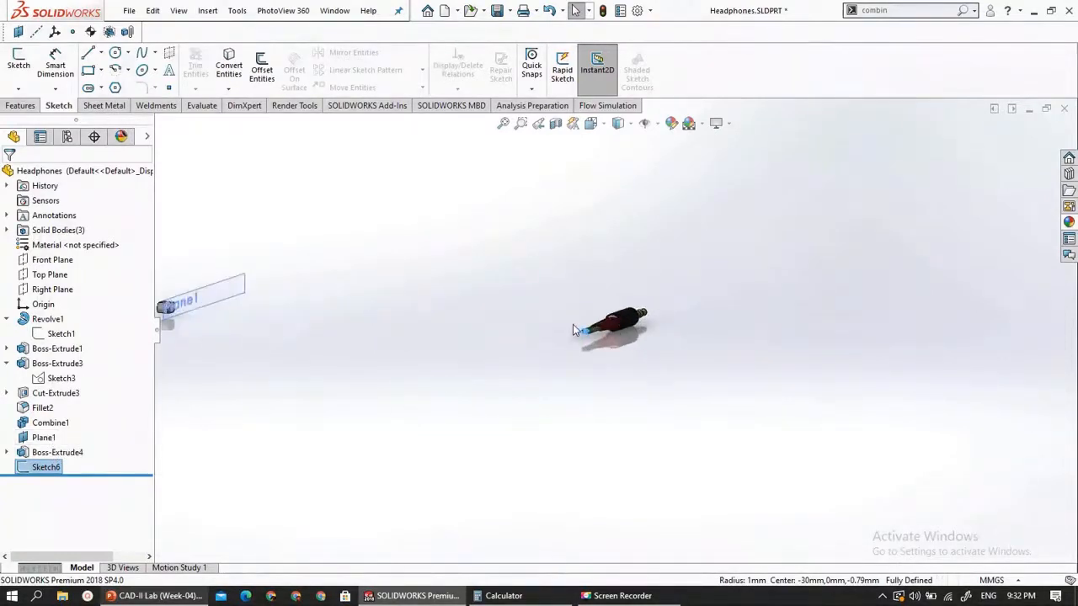
{"action": "scroll", "coordinate": [570, 332], "scroll_direction": "up", "scroll_amount": 3}
{"action": "scroll", "coordinate": [580, 324], "scroll_direction": "down", "scroll_amount": 2}
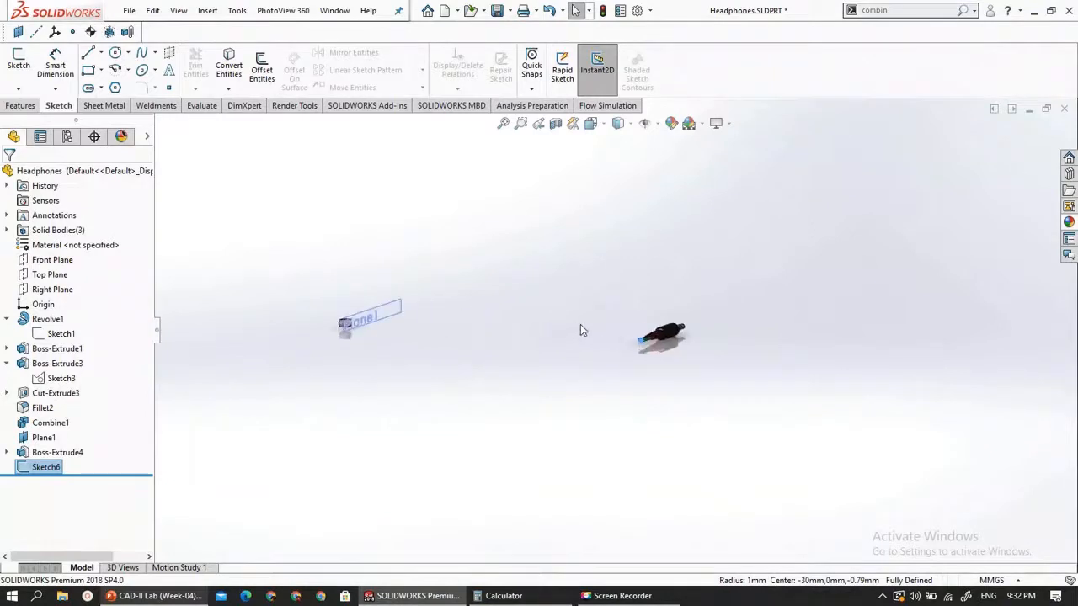
Start a new sketch on the Top Plane for the cable path, viewed normal to the plane
{"action": "left_click", "coordinate": [34, 275]}
{"action": "scroll", "coordinate": [534, 425], "scroll_direction": "down", "scroll_amount": 3}
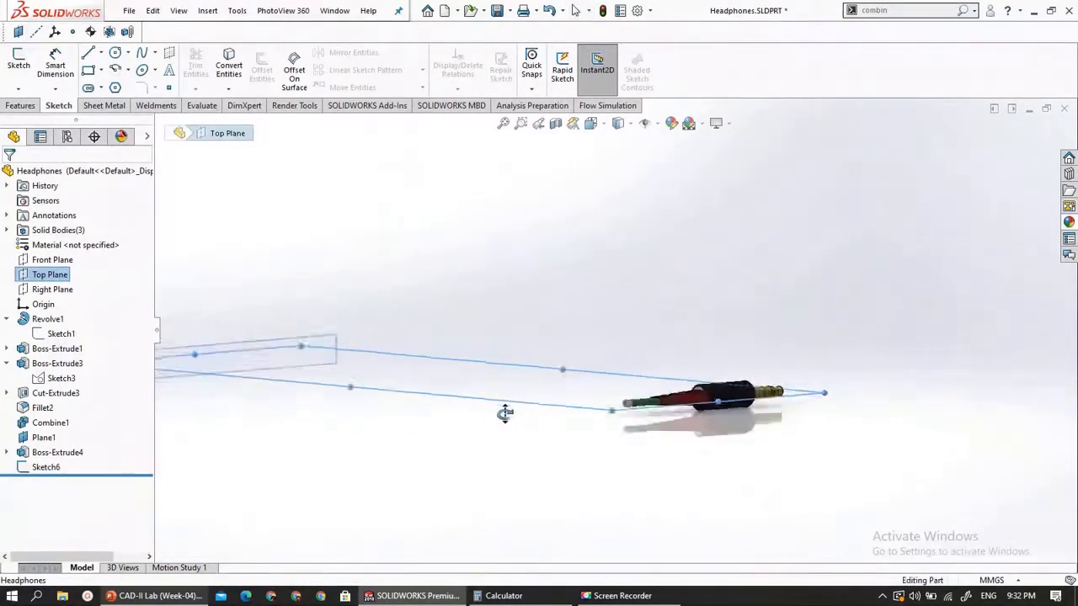
{"action": "middle_click_drag", "start_coordinate": [505, 412], "coordinate": [470, 402]}
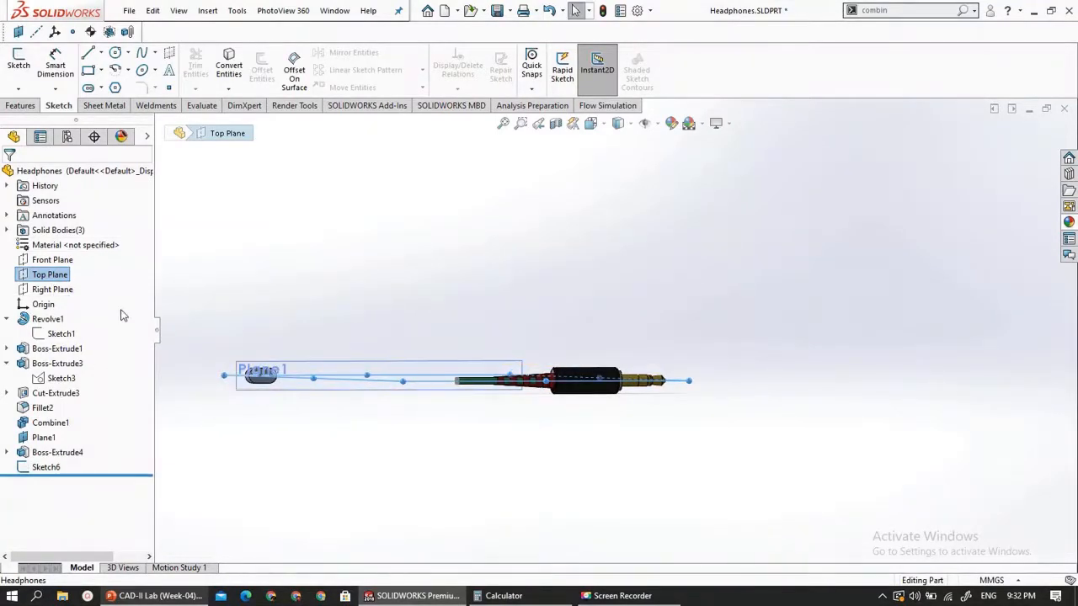
{"action": "left_click", "coordinate": [27, 59]}
{"action": "left_click", "coordinate": [54, 483]}
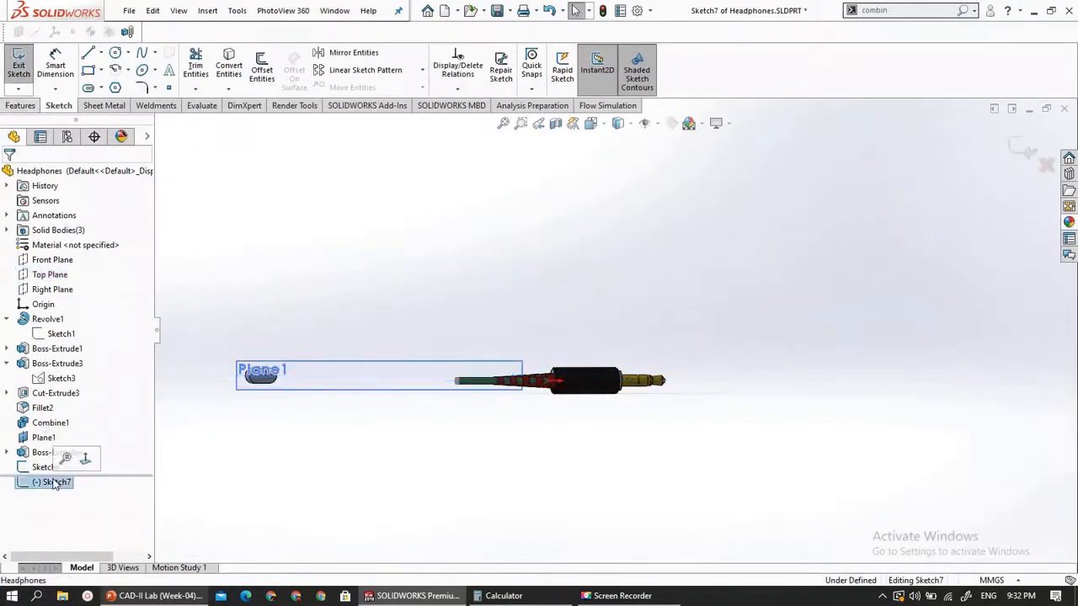
{"action": "left_click", "coordinate": [81, 457]}
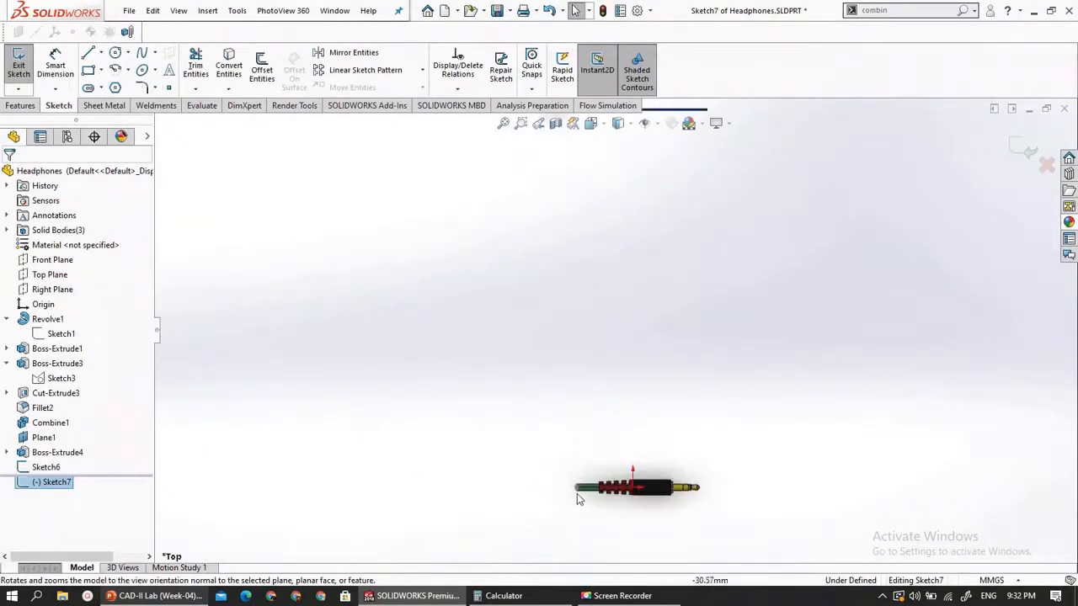
Try starting the cable path spline at the midpoint of the cable's end, with both the jack and the cable joint in view
{"action": "scroll", "coordinate": [576, 408], "scroll_direction": "down", "scroll_amount": 6}
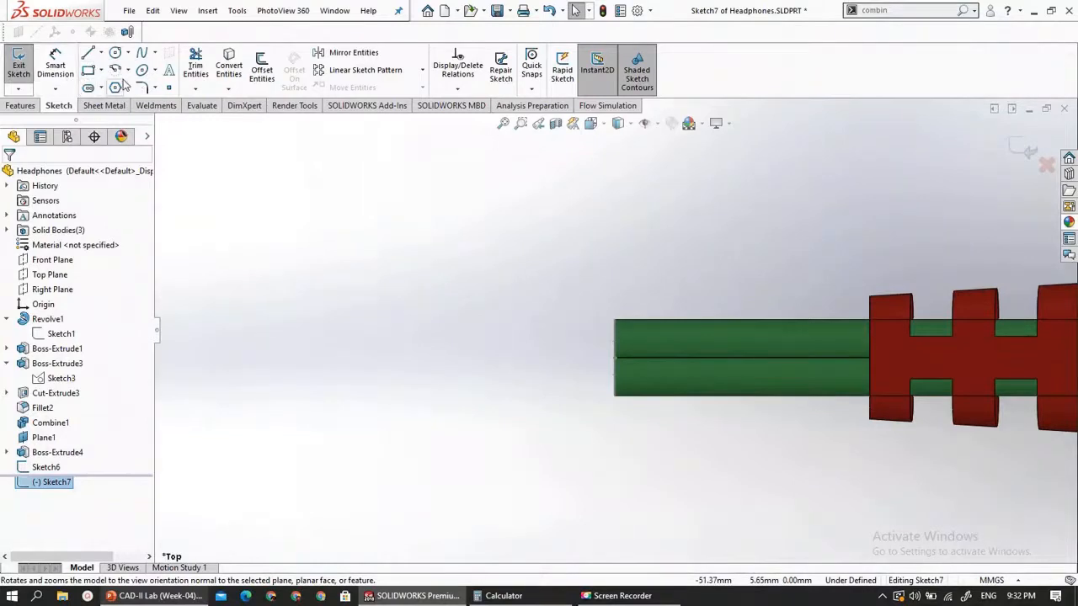
{"action": "left_click", "coordinate": [142, 54]}
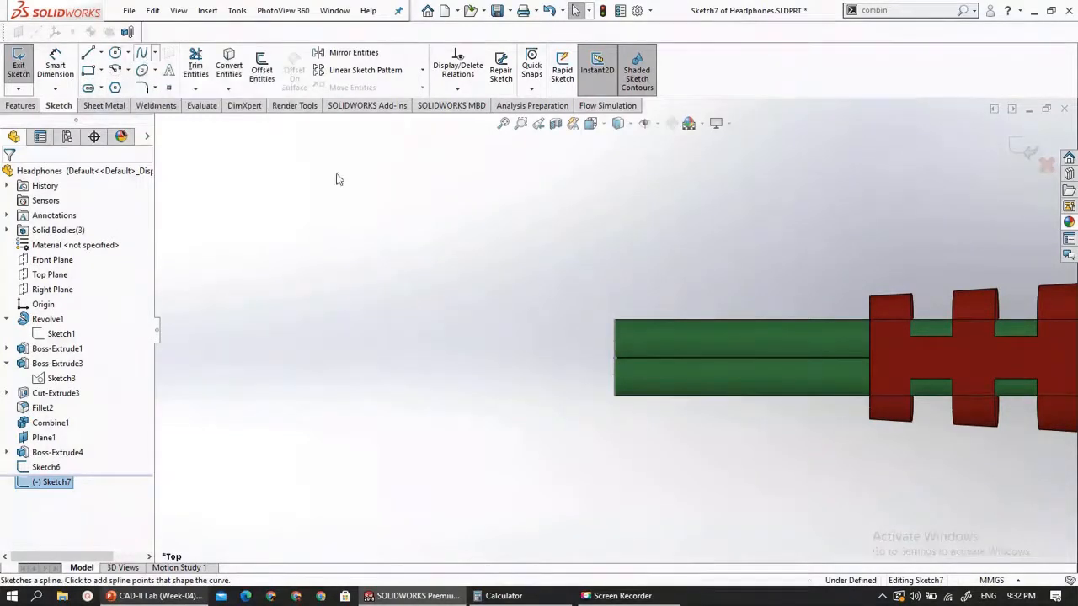
{"action": "left_click", "coordinate": [615, 359]}
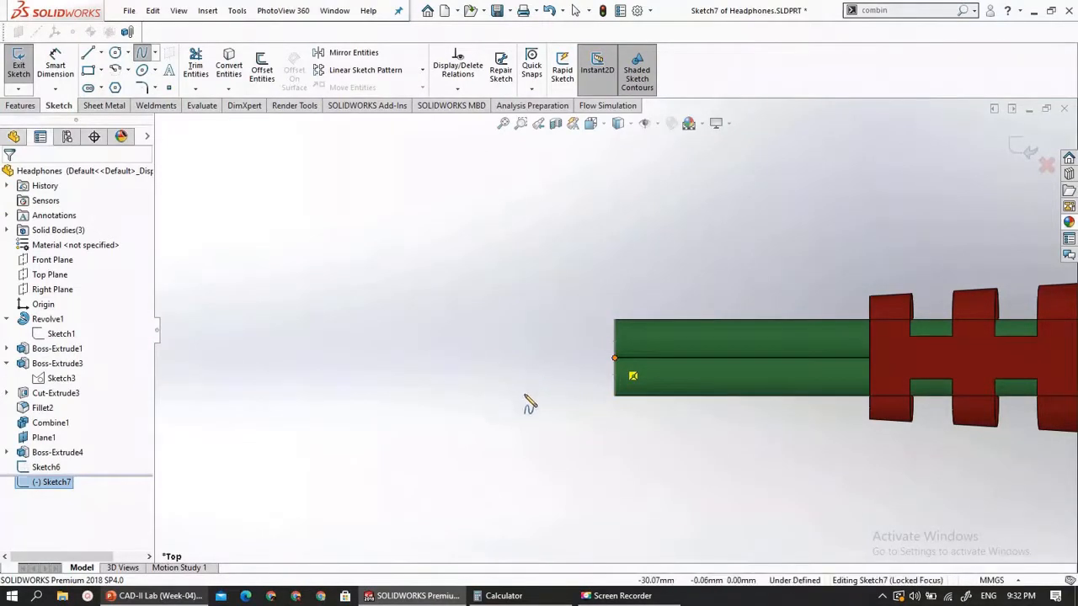
{"action": "scroll", "coordinate": [522, 431], "scroll_direction": "up", "scroll_amount": 3}
{"action": "middle_click_drag", "start_coordinate": [558, 437], "coordinate": [589, 357]}
{"action": "scroll", "coordinate": [587, 364], "scroll_direction": "down", "scroll_amount": 3}
{"action": "scroll", "coordinate": [589, 366], "scroll_direction": "down", "scroll_amount": 4}
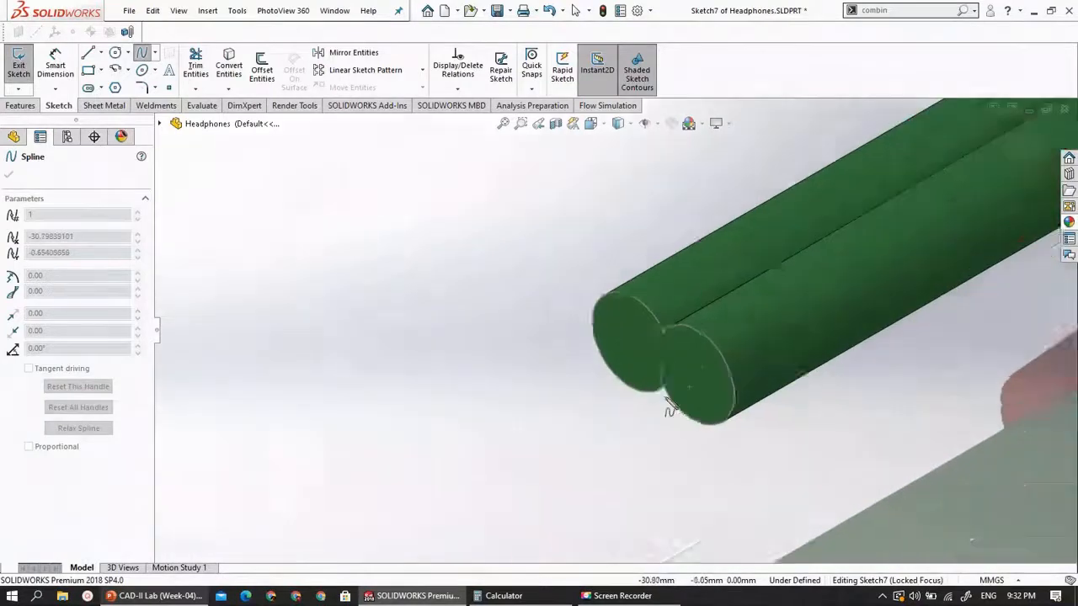
{"action": "scroll", "coordinate": [620, 392], "scroll_direction": "up", "scroll_amount": 3}
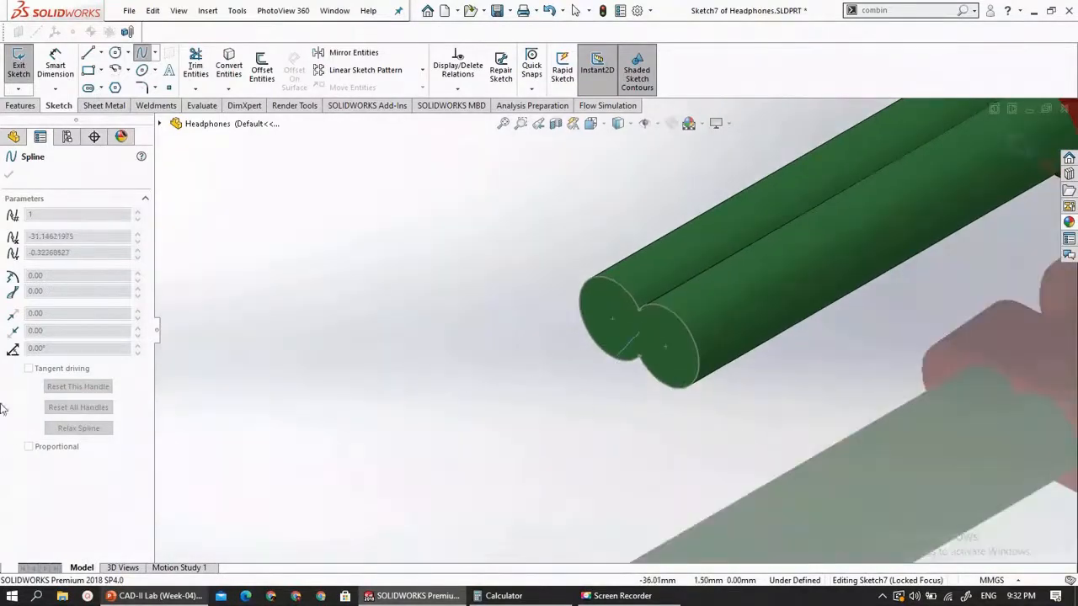
{"action": "scroll", "coordinate": [270, 373], "scroll_direction": "up", "scroll_amount": 6}
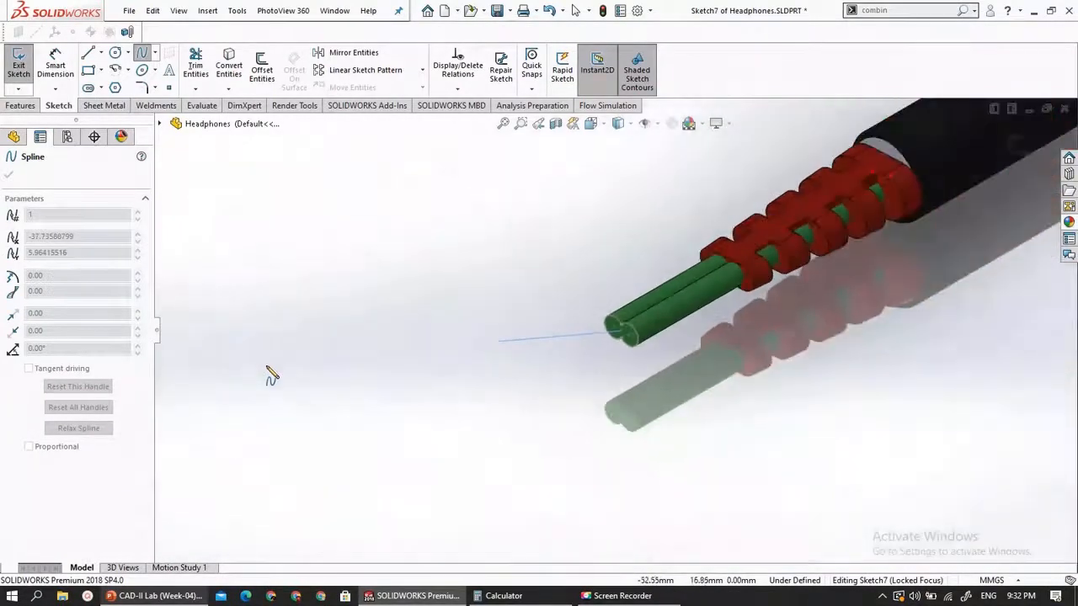
{"action": "scroll", "coordinate": [284, 435], "scroll_direction": "up", "scroll_amount": 5}
{"action": "scroll", "coordinate": [488, 277], "scroll_direction": "down", "scroll_amount": 2}
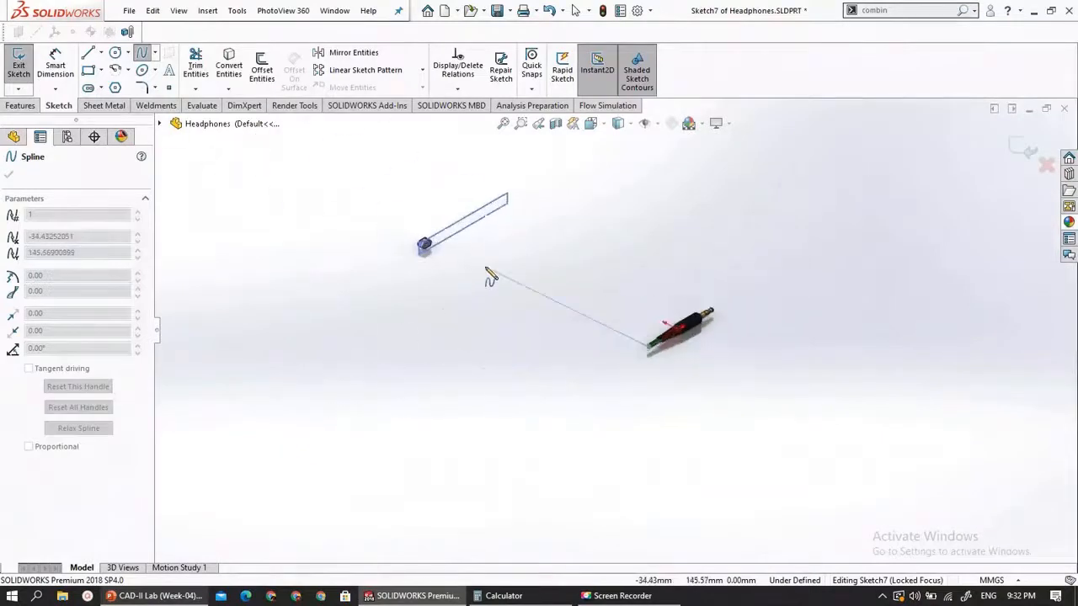
{"action": "scroll", "coordinate": [448, 254], "scroll_direction": "down", "scroll_amount": 3}
{"action": "scroll", "coordinate": [404, 354], "scroll_direction": "up", "scroll_amount": 4}
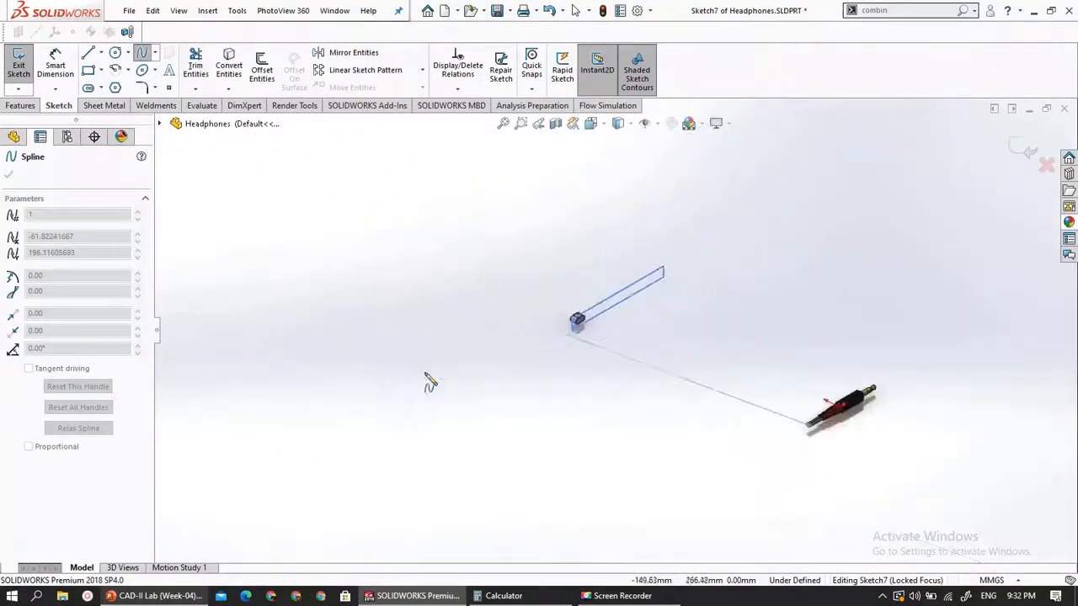
{"action": "middle_click_drag", "start_coordinate": [648, 438], "coordinate": [585, 488]}
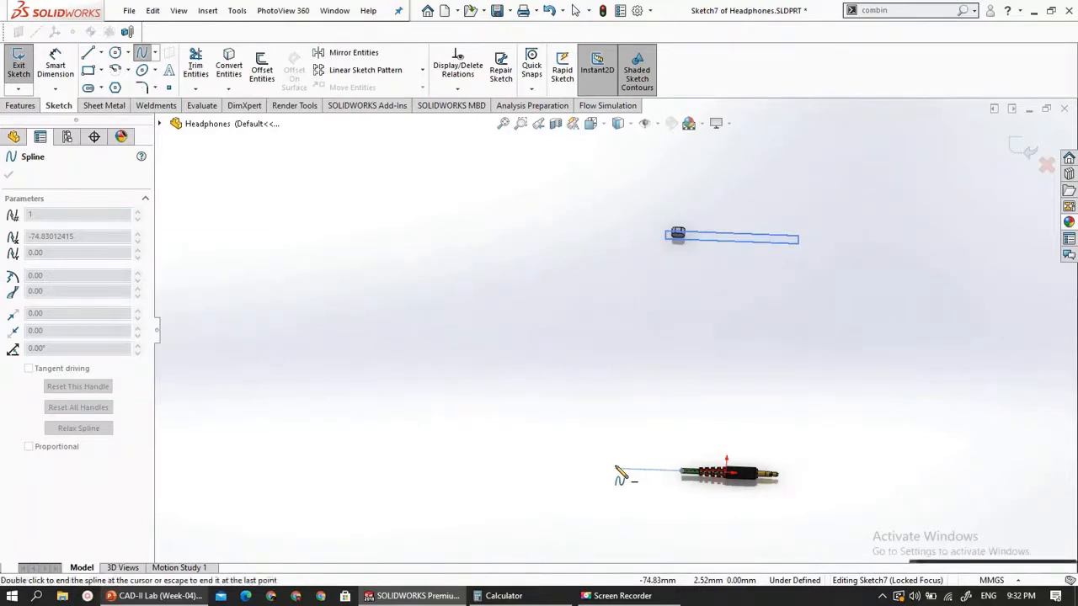
Try to route the spline through two freely placed points from the jack toward the face of the cable joint
{"action": "left_click", "coordinate": [616, 469]}
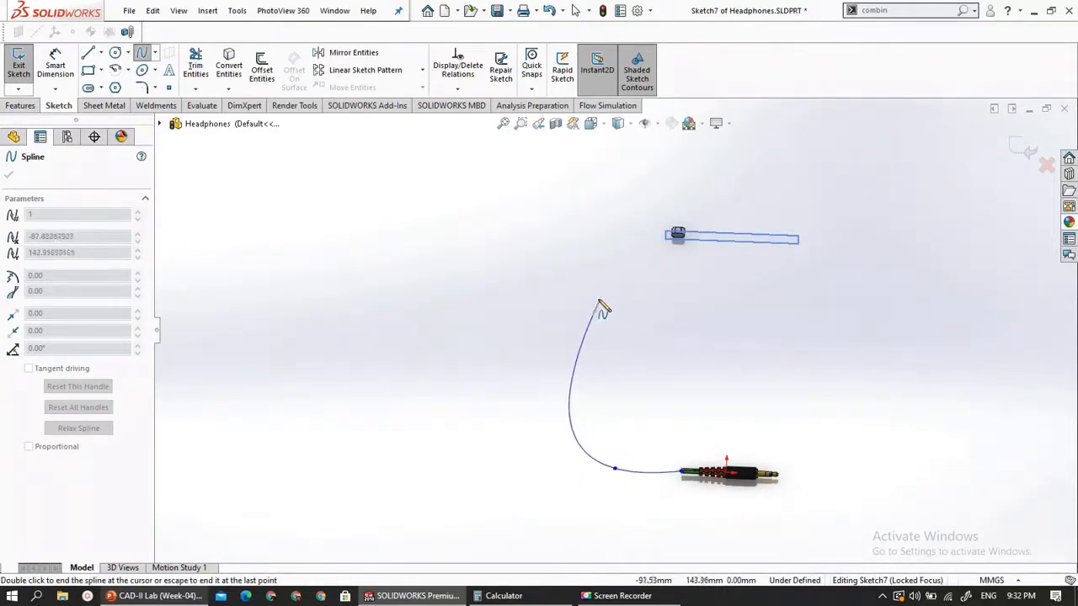
{"action": "left_click", "coordinate": [654, 309]}
{"action": "scroll", "coordinate": [674, 250], "scroll_direction": "up", "scroll_amount": 3}
{"action": "scroll", "coordinate": [649, 272], "scroll_direction": "down", "scroll_amount": 8}
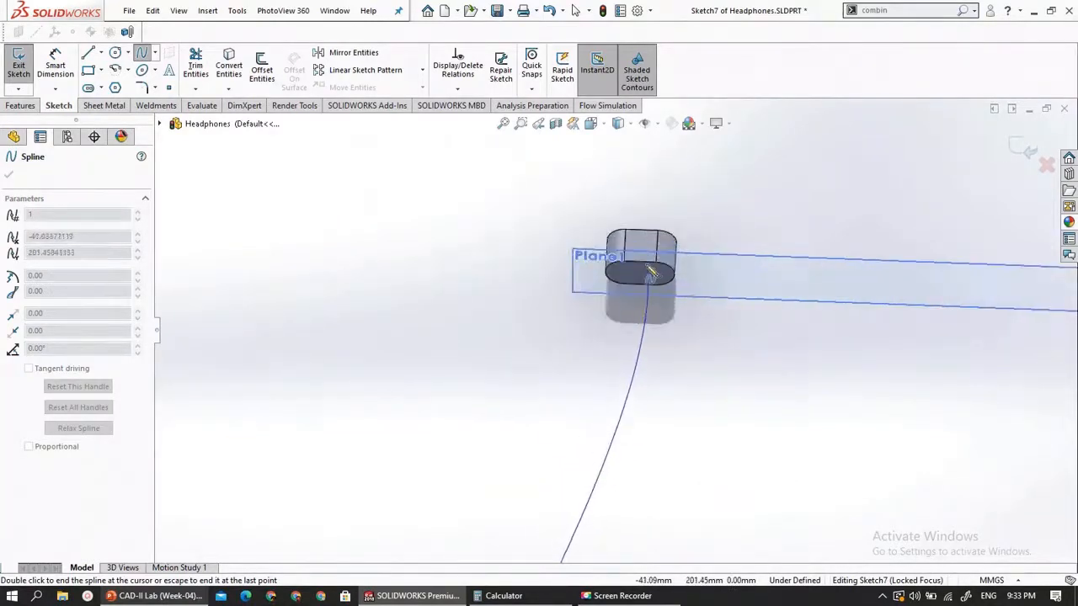
{"action": "mouse_move", "coordinate": [638, 270]}
{"action": "middle_mouse_down"}
{"action": "mouse_move", "coordinate": [611, 337]}
{"action": "mouse_move", "coordinate": [603, 315]}
{"action": "mouse_move", "coordinate": [633, 271]}
{"action": "middle_mouse_up"}
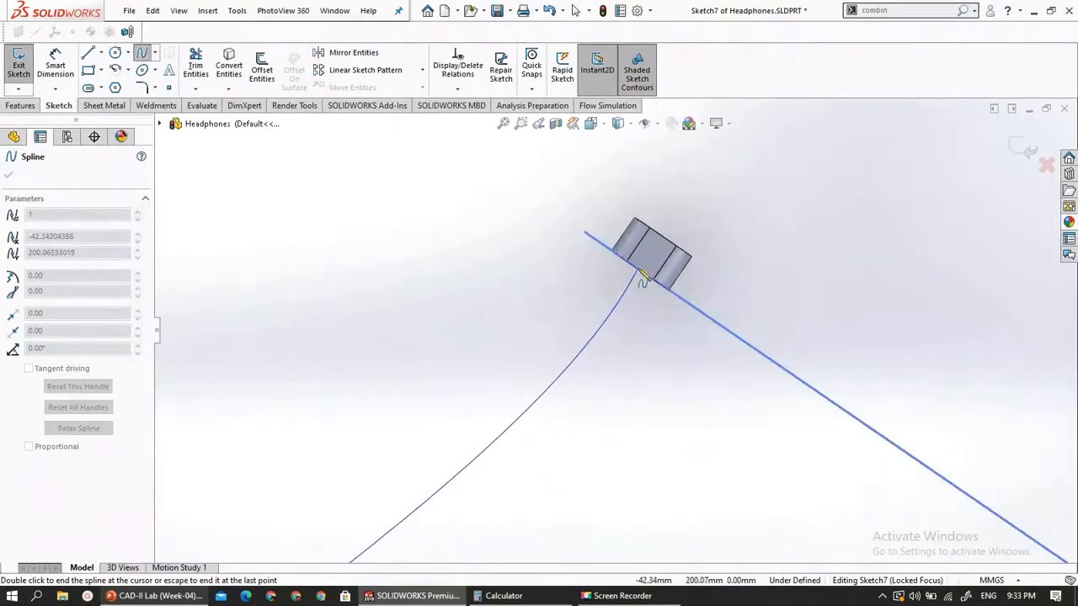
{"action": "scroll", "coordinate": [640, 275], "scroll_direction": "down", "scroll_amount": 8}
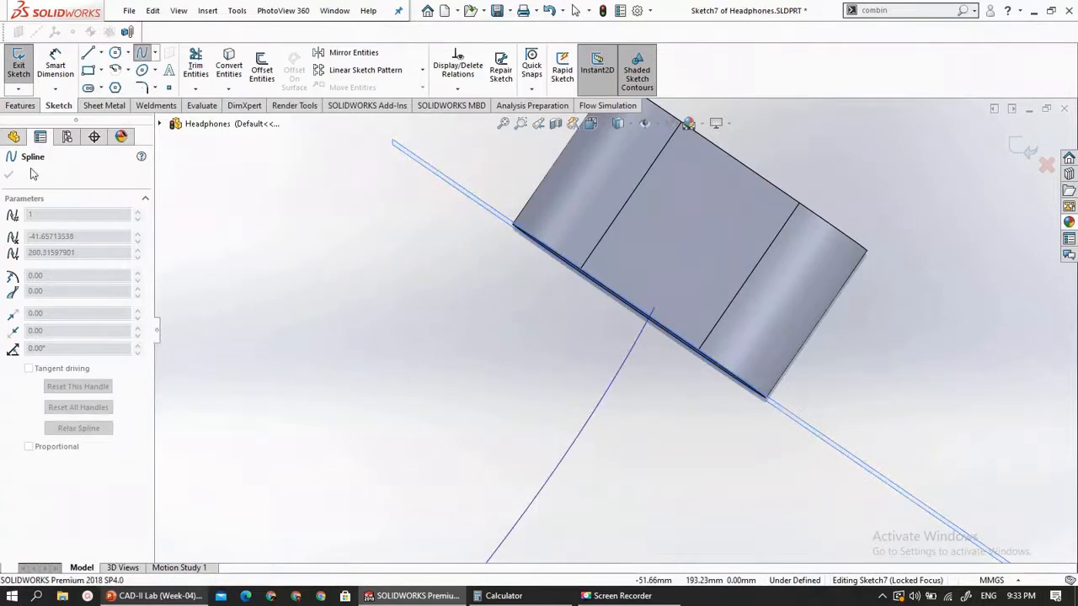
{"action": "key", "text": "Escape"}
{"action": "scroll", "coordinate": [378, 258], "scroll_direction": "up", "scroll_amount": 10}
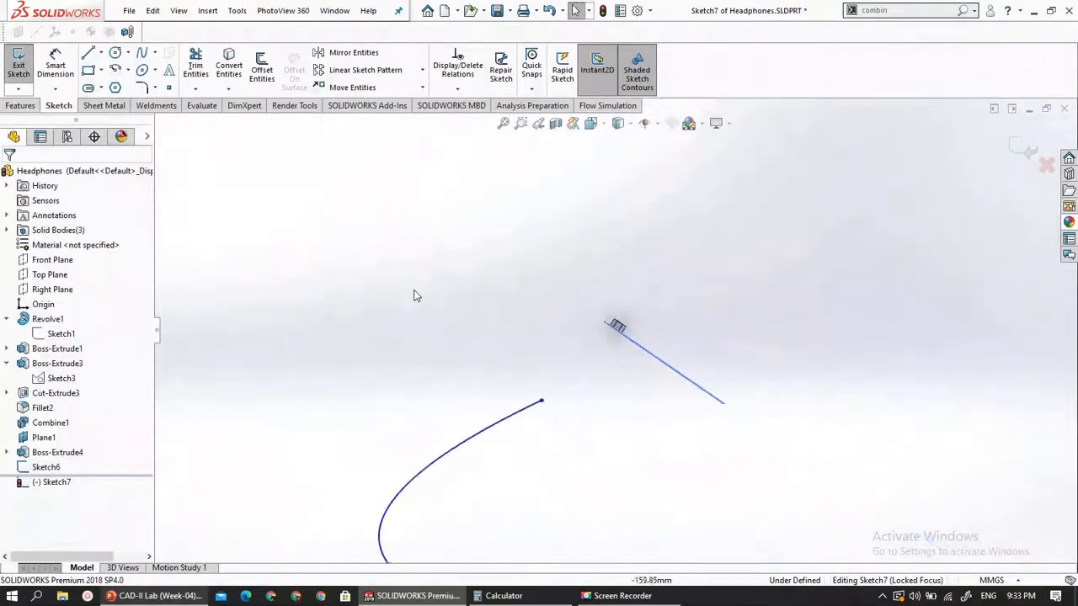
Delete the incomplete spline from the cable path sketch
{"action": "left_click", "coordinate": [515, 421]}
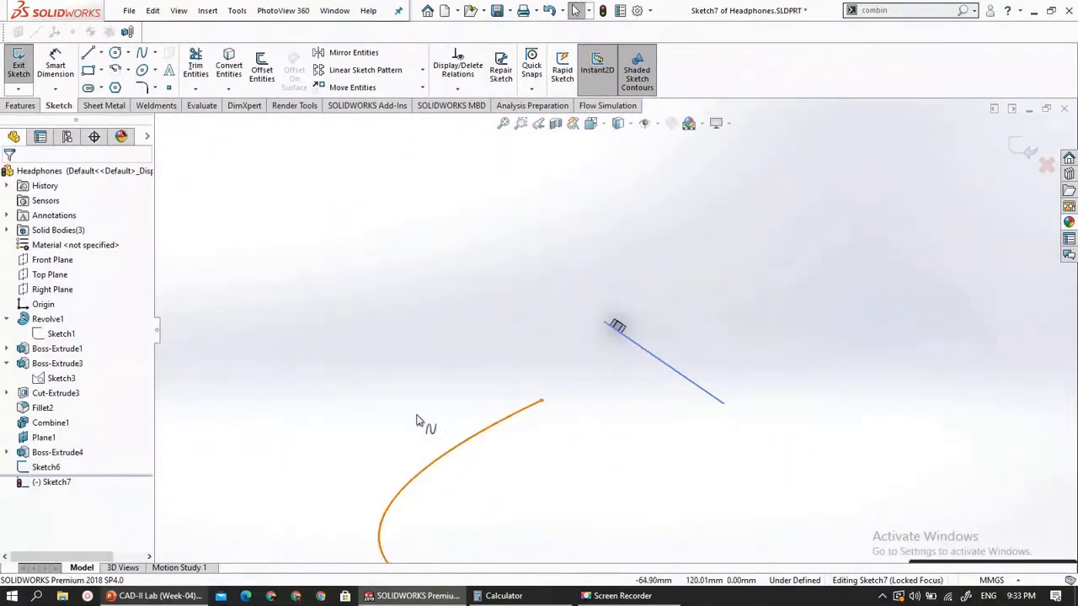
{"action": "key", "text": "Delete"}
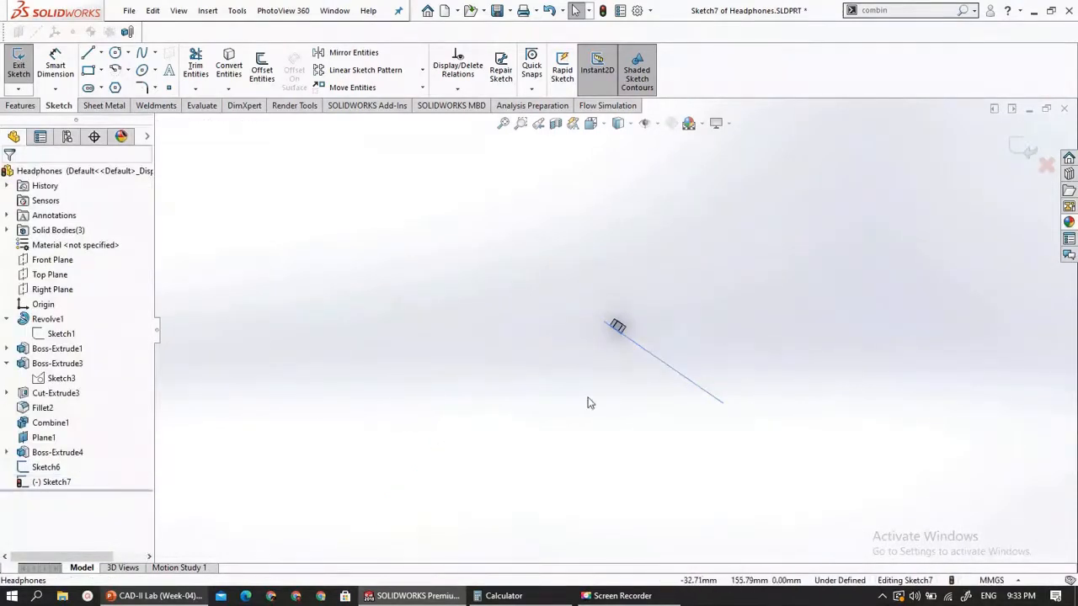
{"action": "scroll", "coordinate": [587, 403], "scroll_direction": "up", "scroll_amount": 3}
{"action": "scroll", "coordinate": [587, 403], "scroll_direction": "up", "scroll_amount": 2}
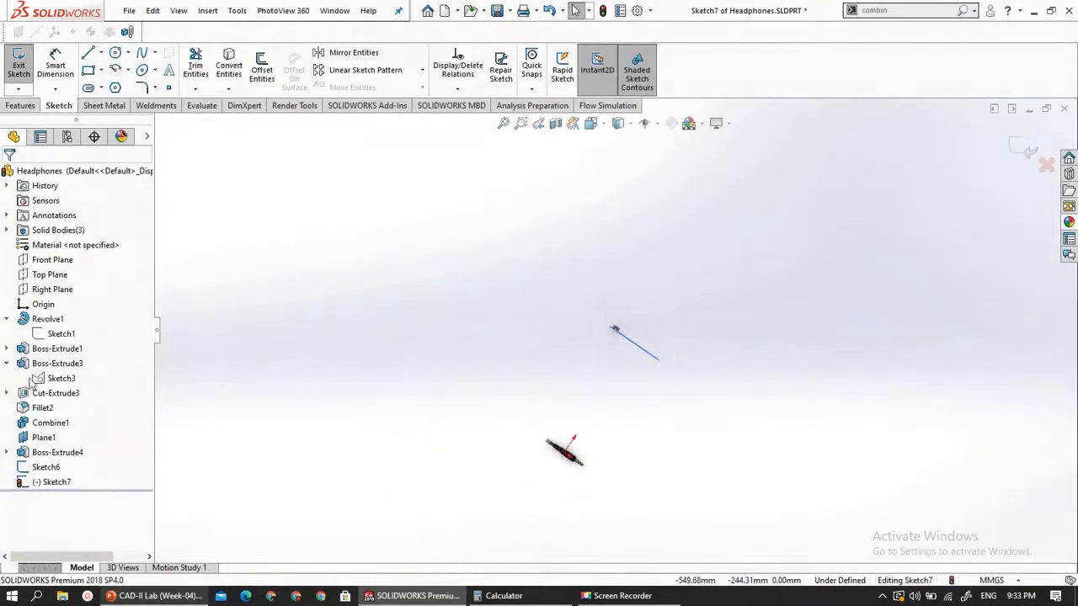
Begin a new spline at the midpoint of the joint's edge farthest from the jack and place its second point straight out toward the jack side
{"action": "left_click", "coordinate": [38, 484]}
{"action": "left_click", "coordinate": [75, 468]}
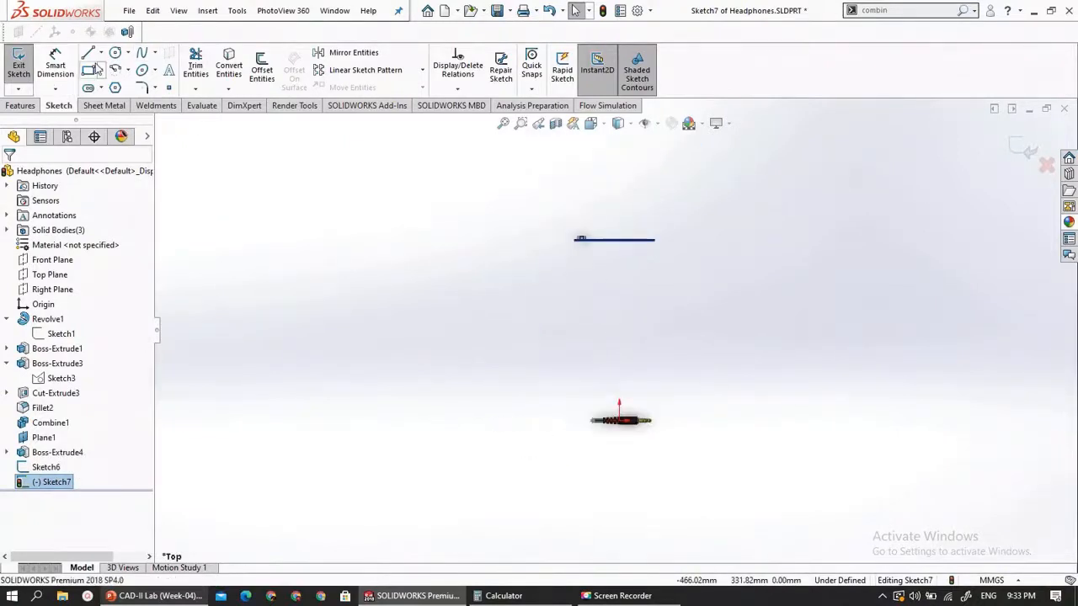
{"action": "left_click", "coordinate": [144, 56]}
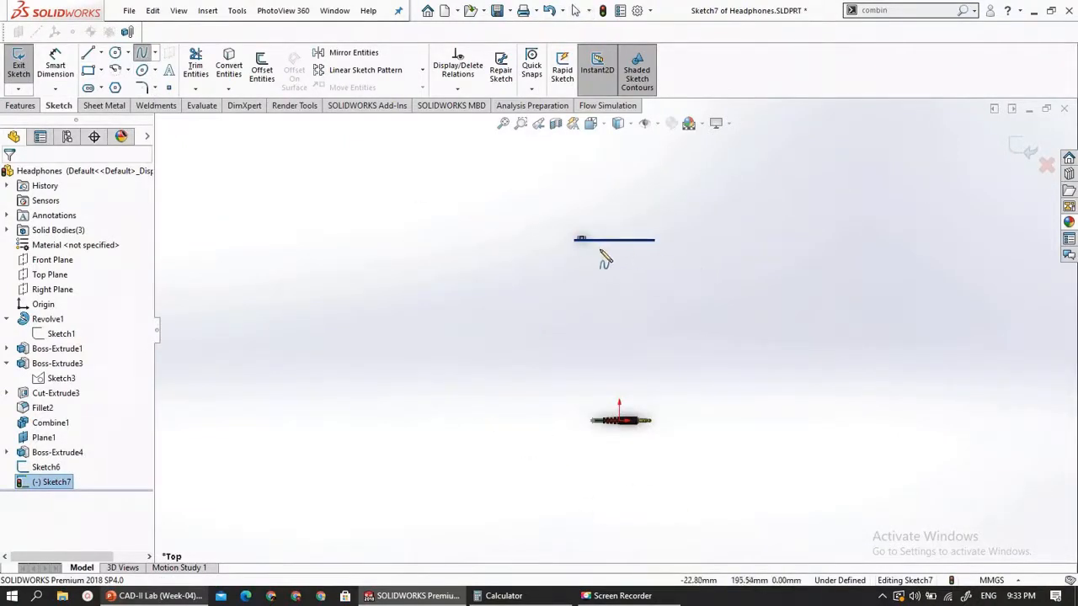
{"action": "scroll", "coordinate": [605, 246], "scroll_direction": "down", "scroll_amount": 4}
{"action": "scroll", "coordinate": [543, 286], "scroll_direction": "down", "scroll_amount": 2}
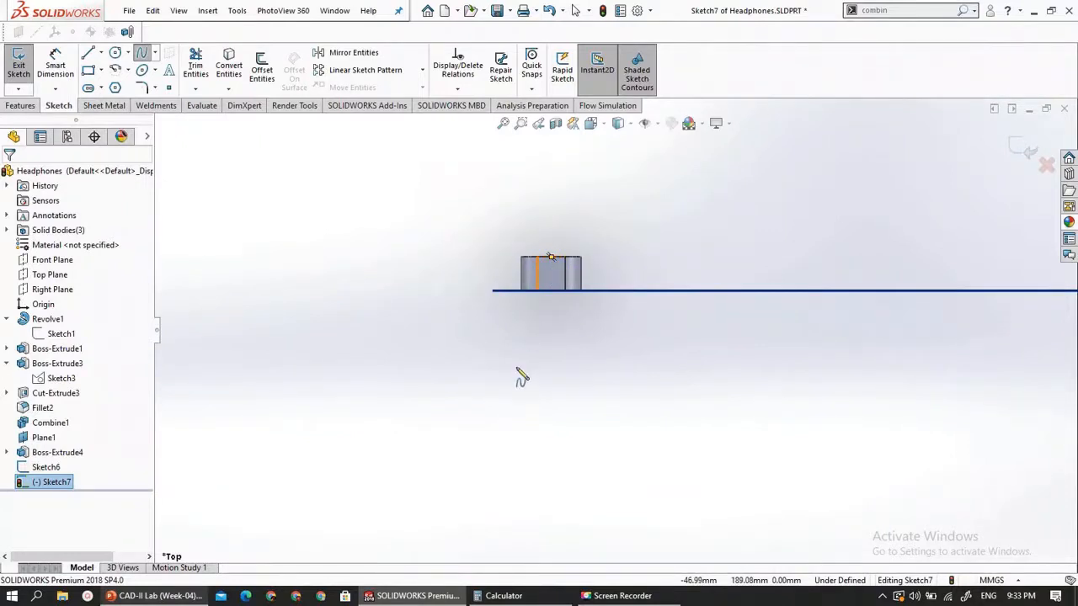
{"action": "key", "text": "Escape"}
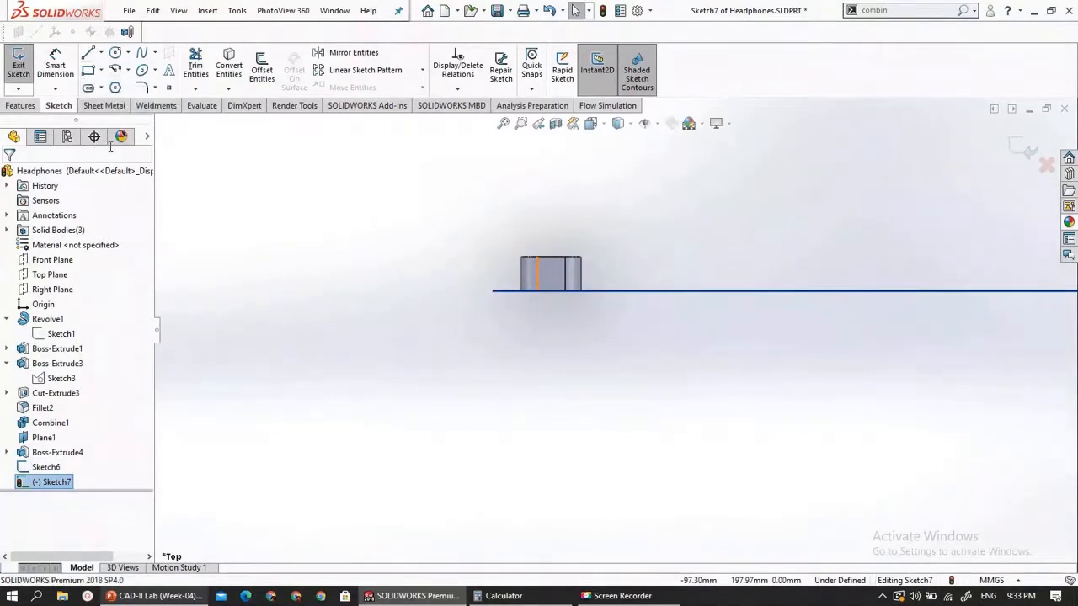
{"action": "left_click", "coordinate": [143, 54]}
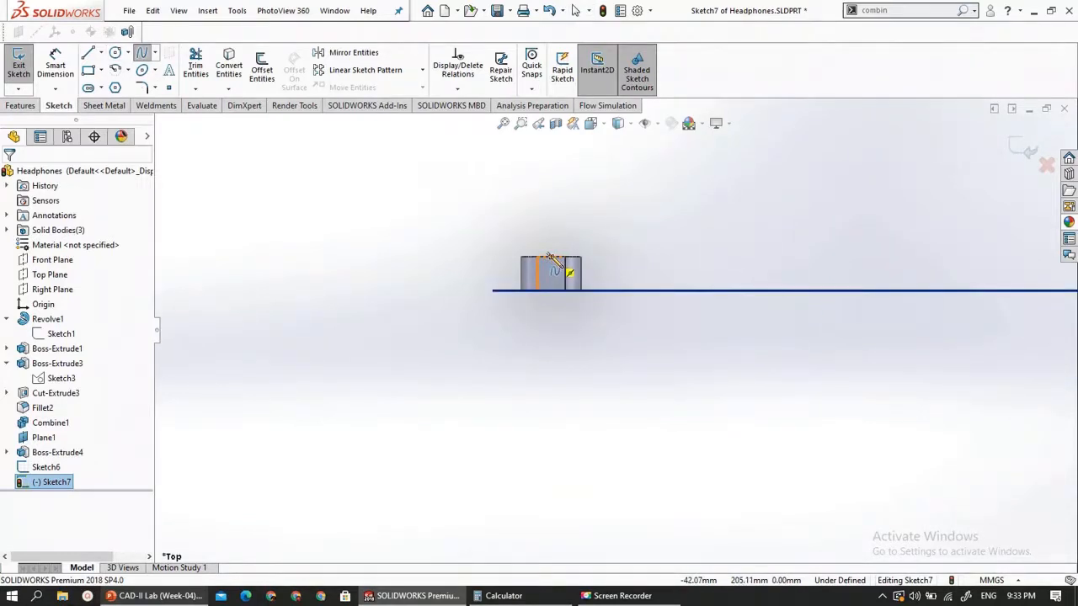
{"action": "left_click", "coordinate": [550, 257]}
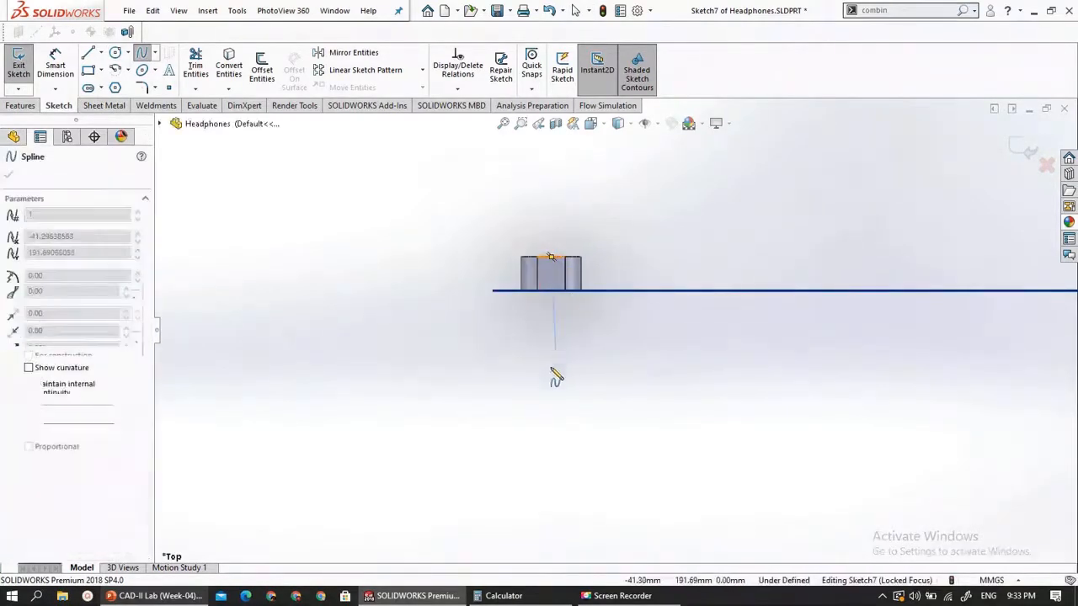
{"action": "left_click", "coordinate": [547, 509]}
{"action": "key", "text": "z"}
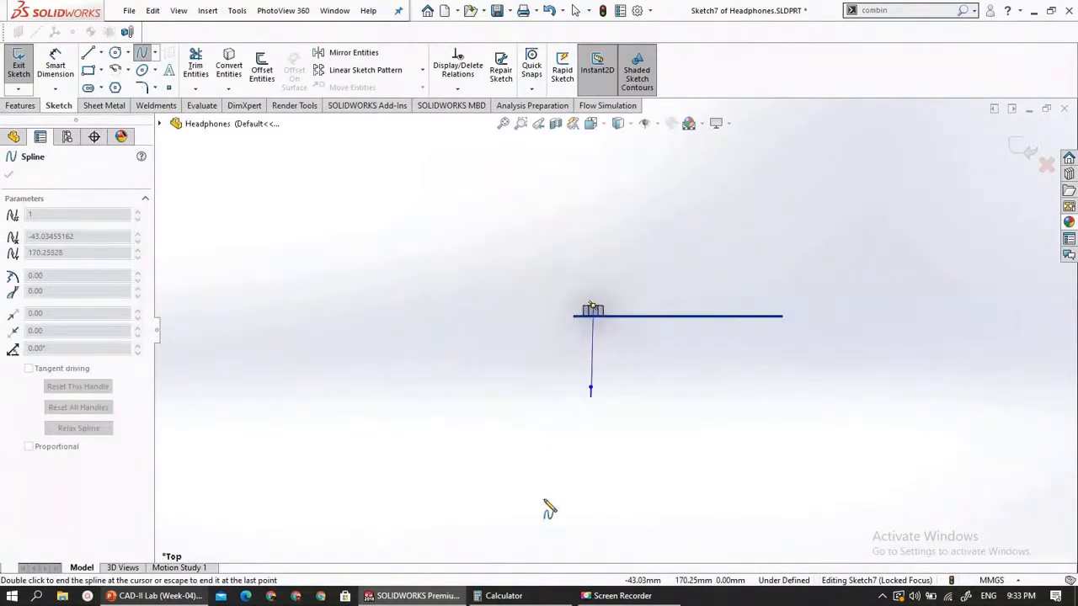
Continue the spline through two points forming the cable's bend and end it at the midpoint of the cable's end on the jack
{"action": "scroll", "coordinate": [502, 484], "scroll_direction": "up", "scroll_amount": 6}
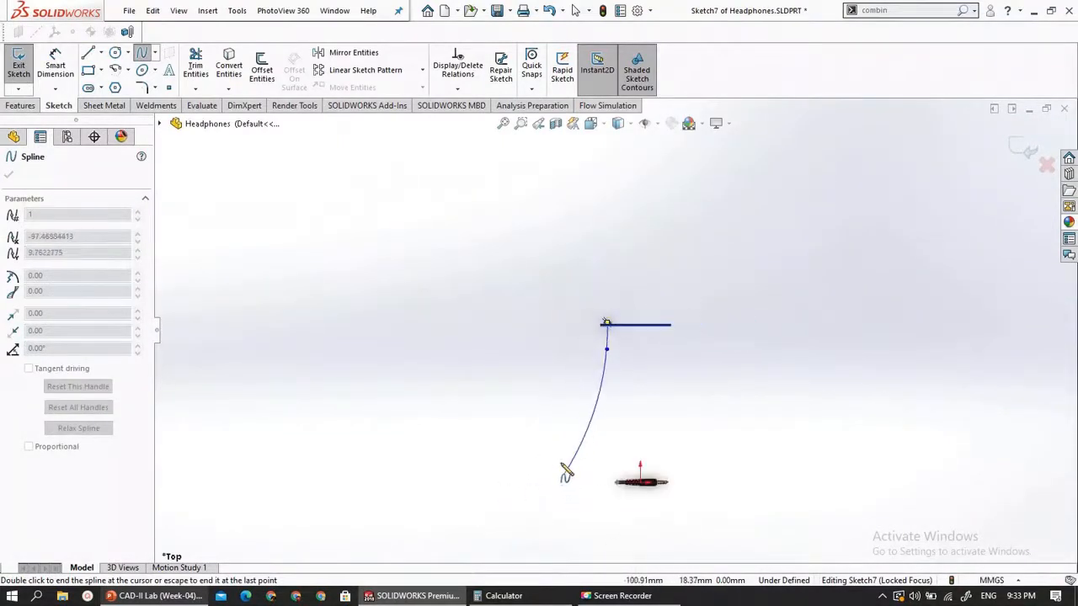
{"action": "left_click", "coordinate": [570, 430]}
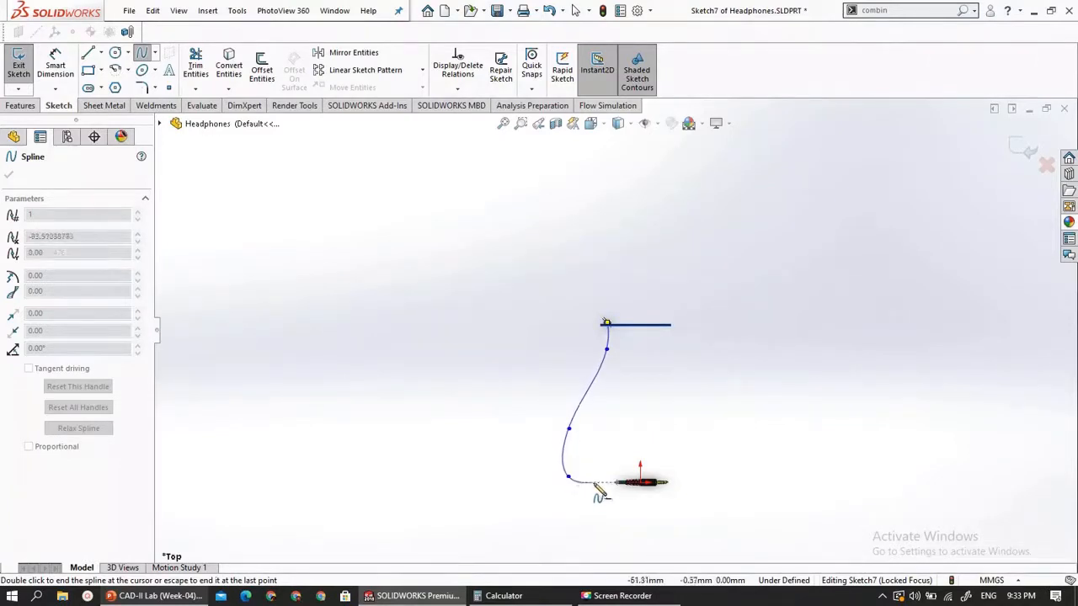
{"action": "scroll", "coordinate": [602, 501], "scroll_direction": "down", "scroll_amount": 5}
{"action": "scroll", "coordinate": [665, 282], "scroll_direction": "down", "scroll_amount": 3}
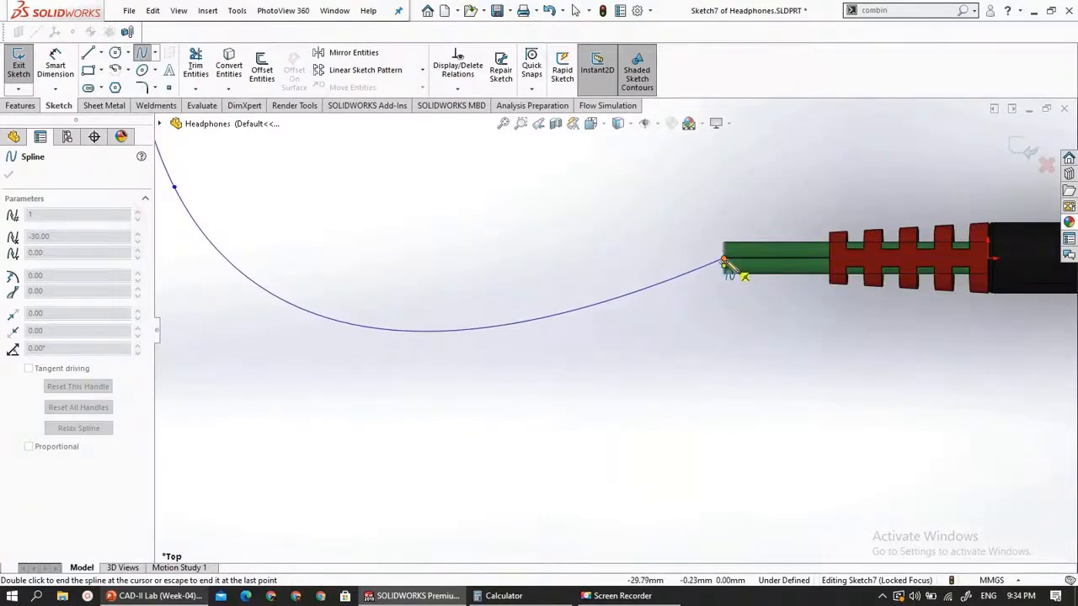
{"action": "left_click", "coordinate": [724, 260]}
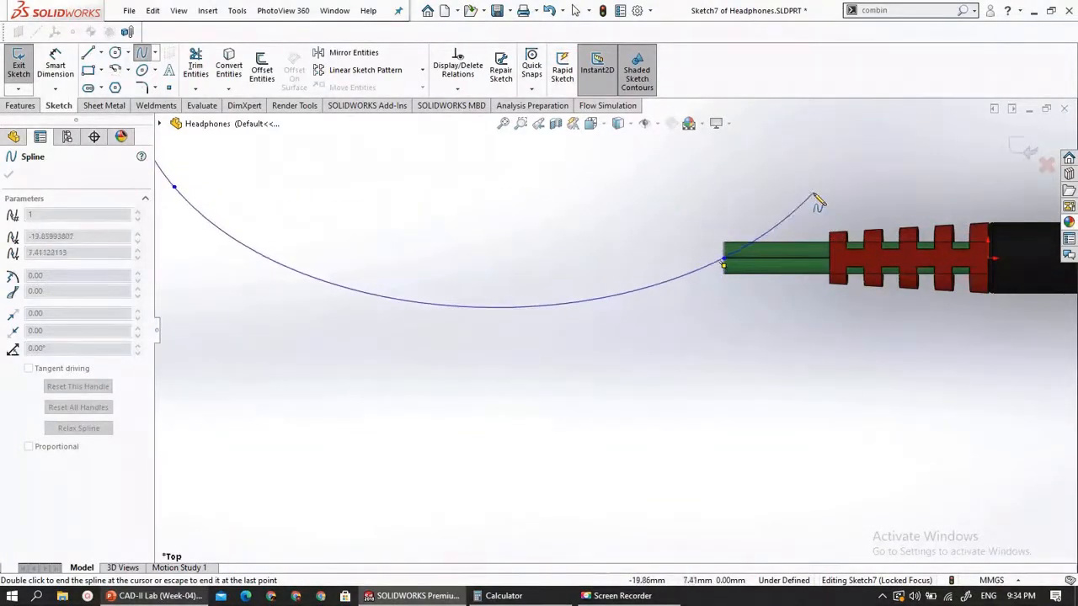
{"action": "key", "text": "Escape"}
Check the whole spline between the jack and the joint and exit the cable path sketch
{"action": "scroll", "coordinate": [644, 346], "scroll_direction": "up", "scroll_amount": 5}
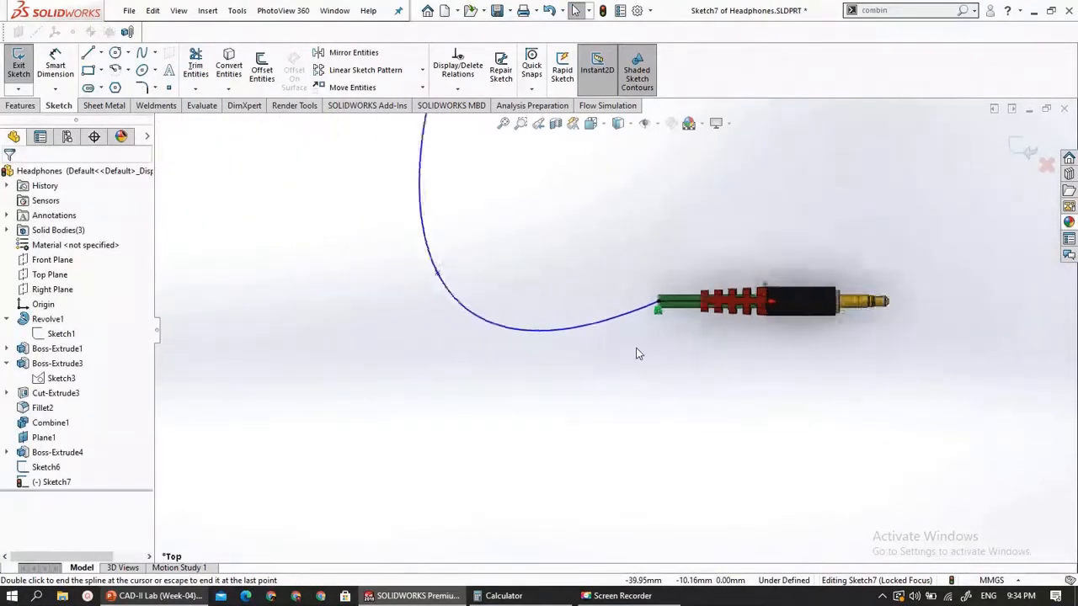
{"action": "scroll", "coordinate": [625, 338], "scroll_direction": "up", "scroll_amount": 2}
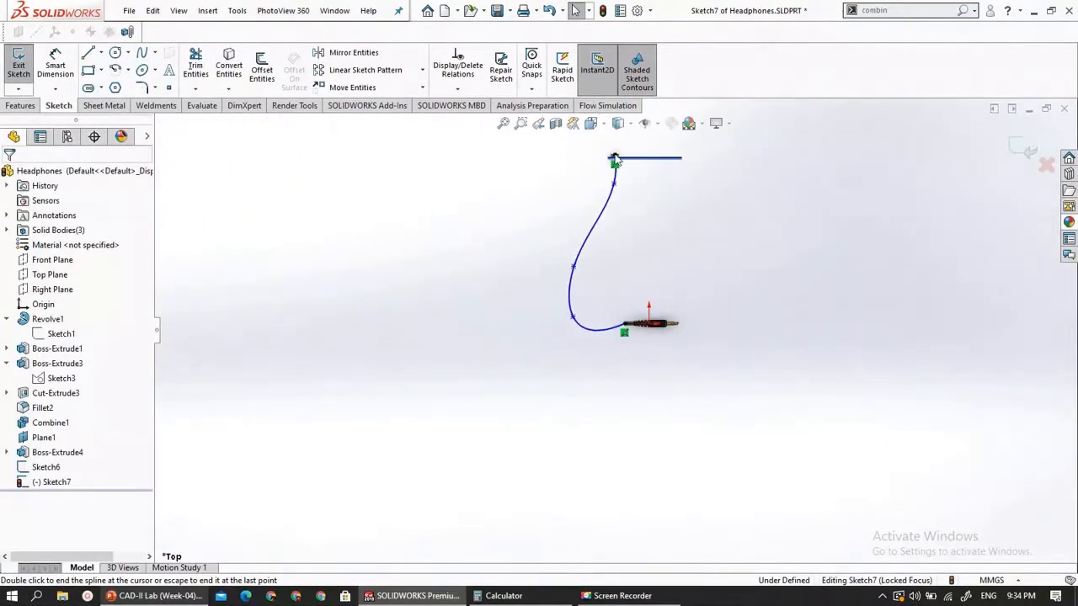
{"action": "scroll", "coordinate": [615, 160], "scroll_direction": "down", "scroll_amount": 6}
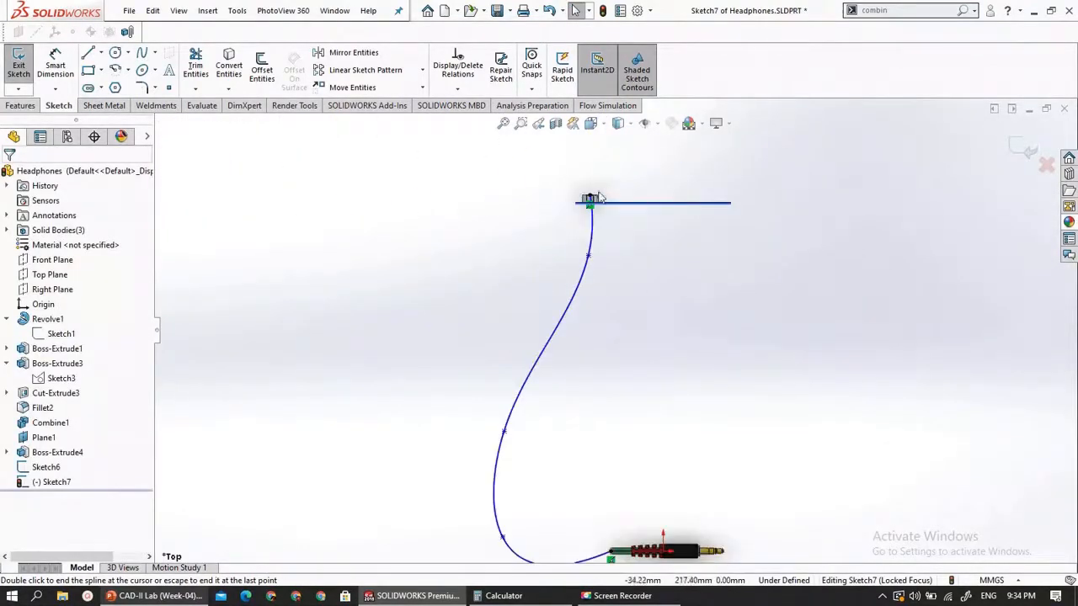
{"action": "left_click", "coordinate": [18, 71]}
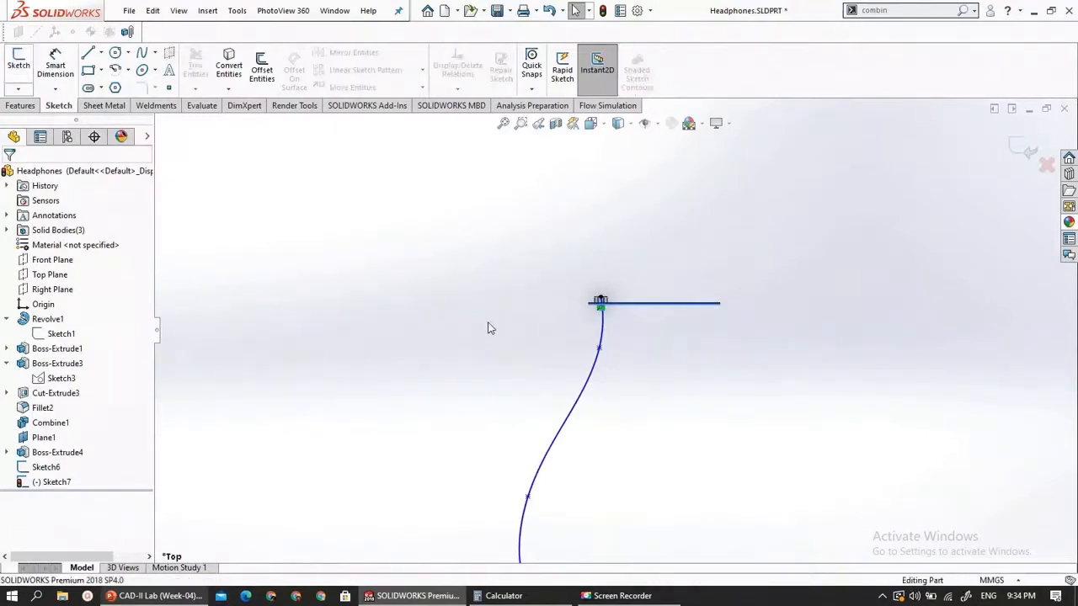
Set up a swept boss using the cable end profile Sketch6 as the profile and the spline Sketch7 as the path
{"action": "middle_click_drag", "start_coordinate": [577, 405], "coordinate": [577, 447]}
{"action": "scroll", "coordinate": [569, 489], "scroll_direction": "down", "scroll_amount": 5}
{"action": "scroll", "coordinate": [664, 233], "scroll_direction": "down", "scroll_amount": 8}
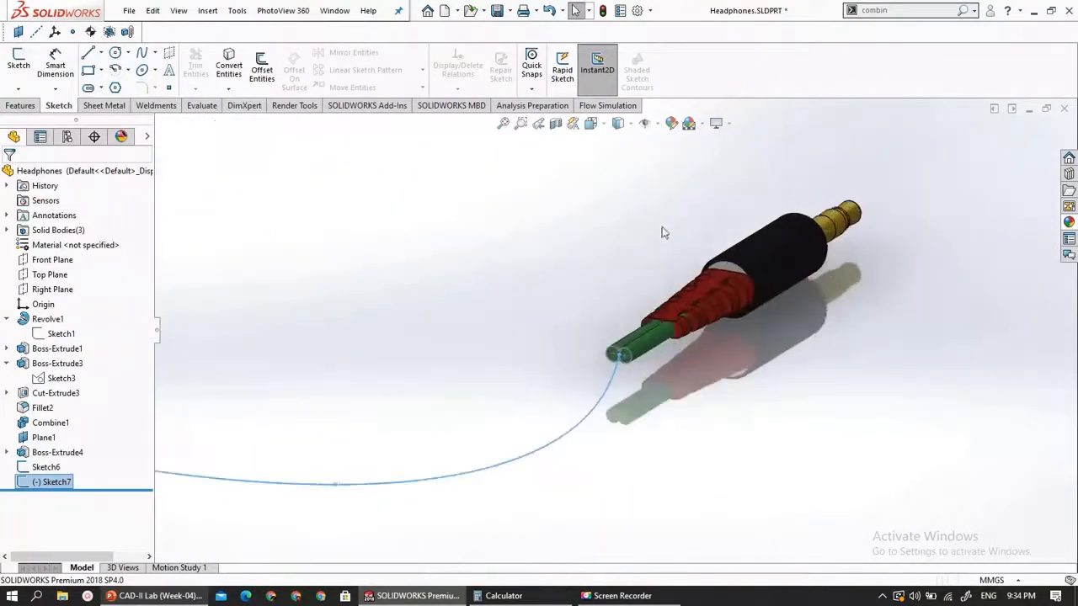
{"action": "scroll", "coordinate": [615, 316], "scroll_direction": "up", "scroll_amount": 6}
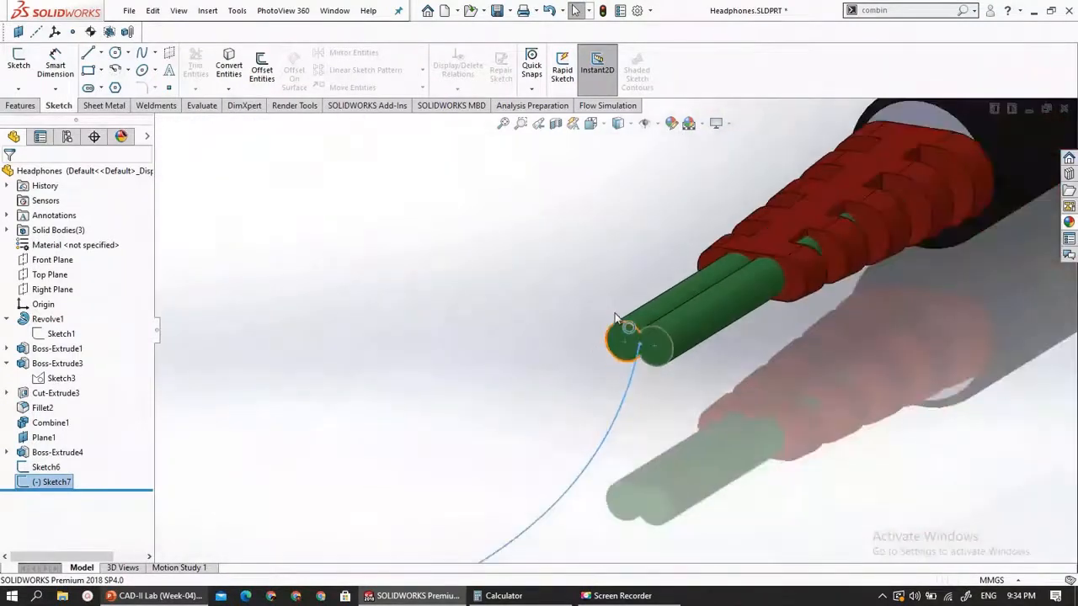
{"action": "left_click", "coordinate": [25, 107]}
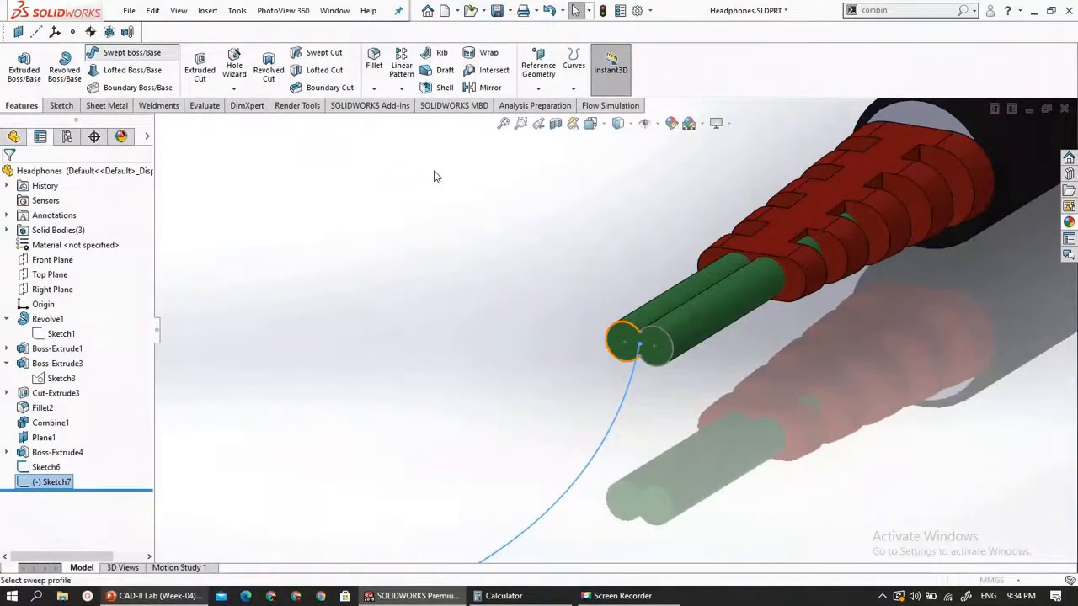
{"action": "left_click", "coordinate": [620, 417]}
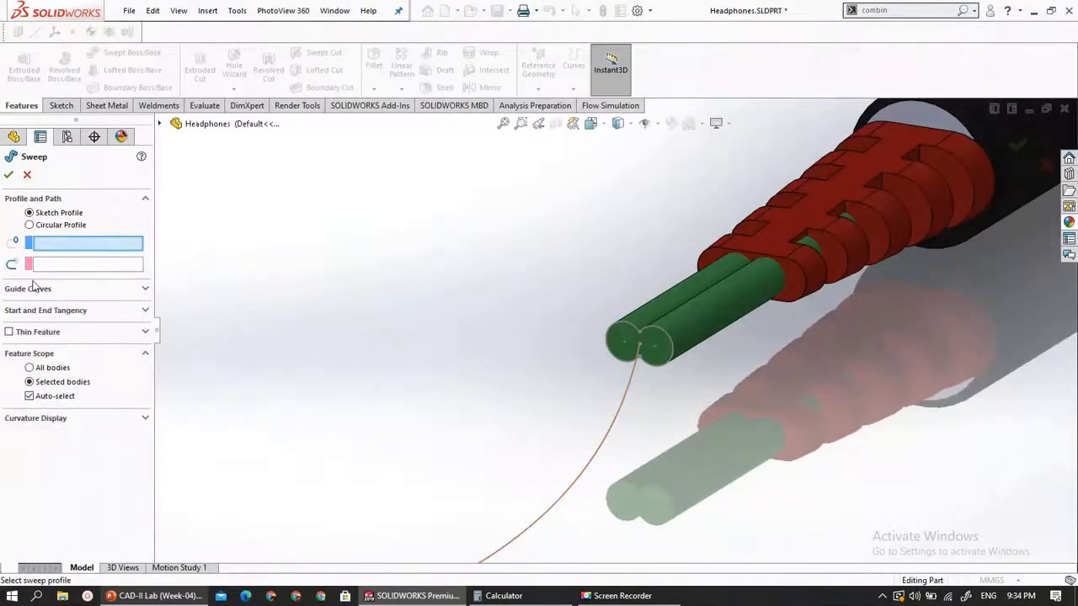
{"action": "left_click", "coordinate": [42, 266]}
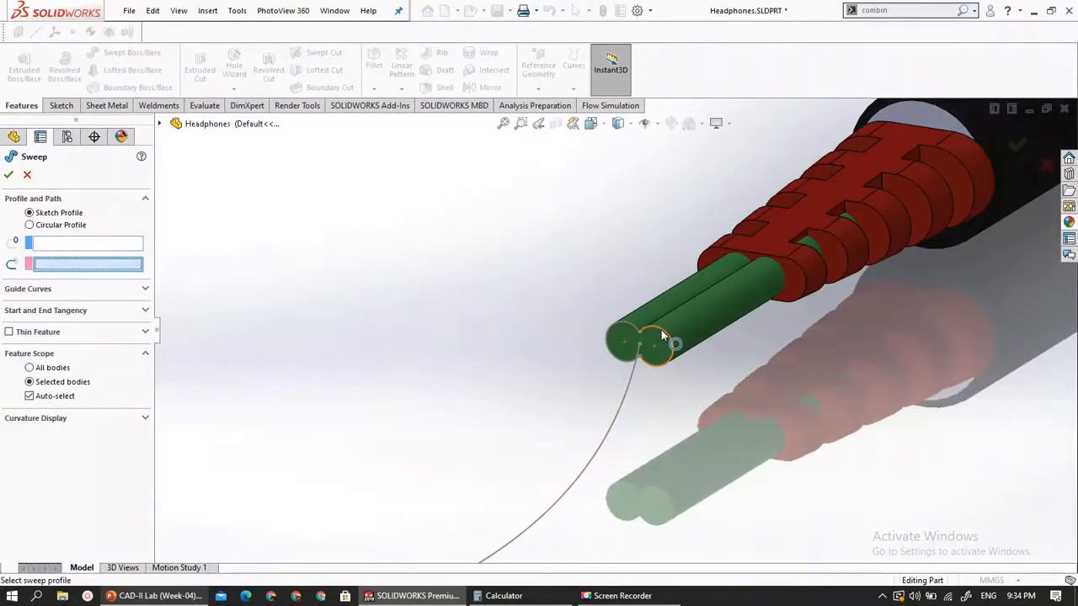
{"action": "left_click", "coordinate": [160, 125]}
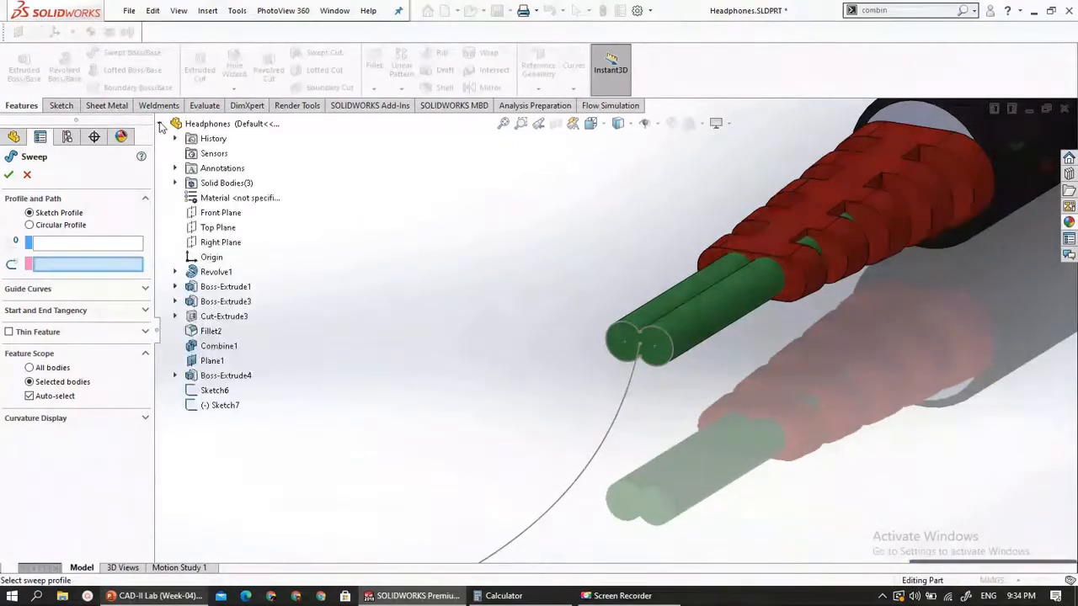
{"action": "left_click", "coordinate": [221, 406]}
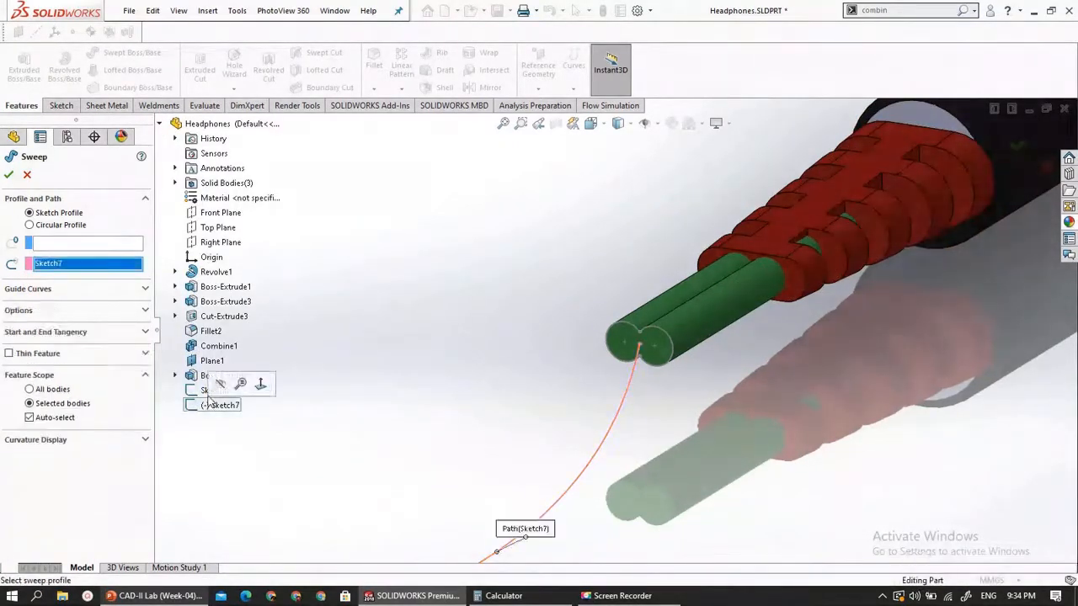
{"action": "left_click", "coordinate": [59, 244]}
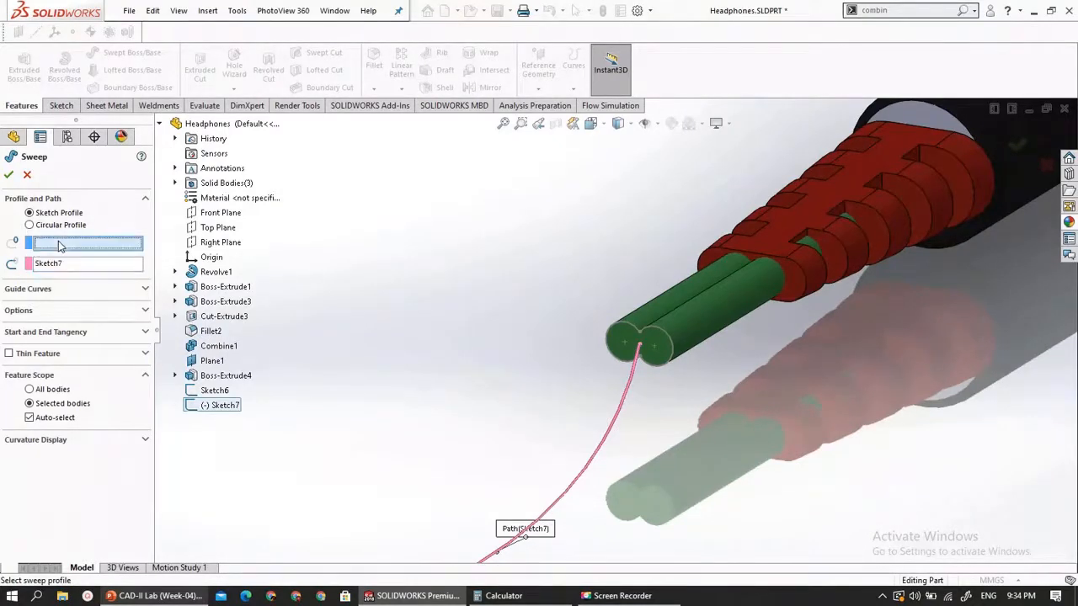
{"action": "left_click", "coordinate": [209, 392]}
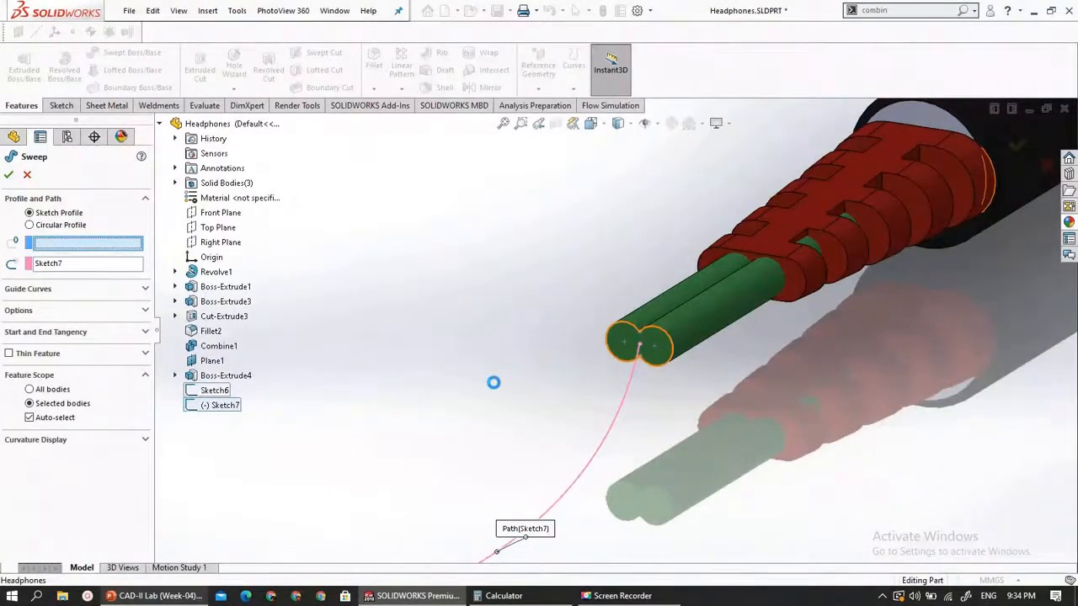
Check the sweep preview along the cable and at the joint, and accept the sweep
{"action": "scroll", "coordinate": [539, 375], "scroll_direction": "up", "scroll_amount": 5}
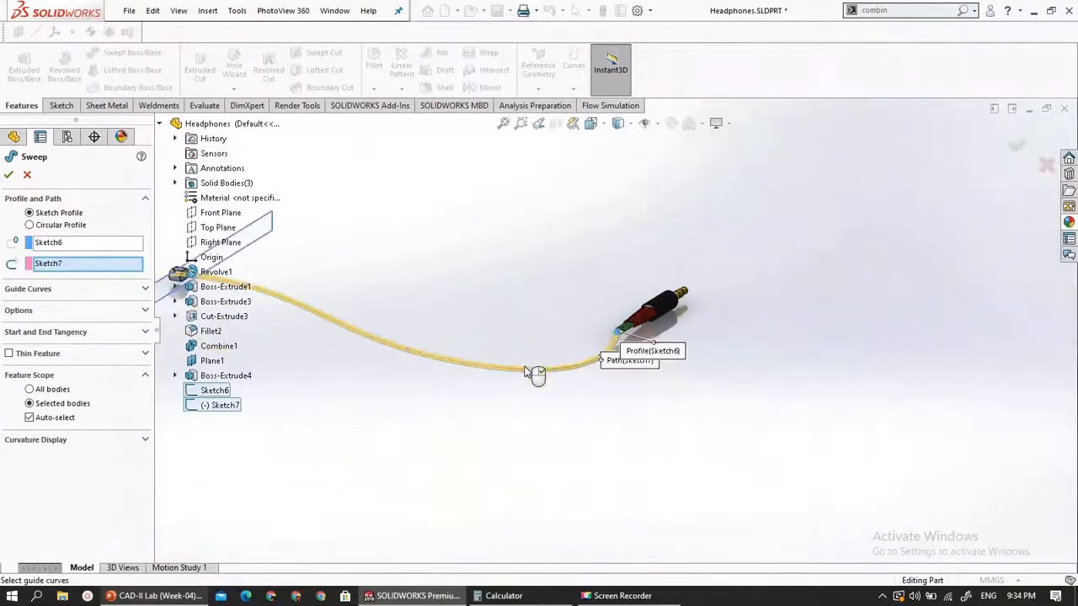
{"action": "scroll", "coordinate": [526, 371], "scroll_direction": "up", "scroll_amount": 3}
{"action": "middle_click_drag", "start_coordinate": [490, 438], "coordinate": [403, 482]}
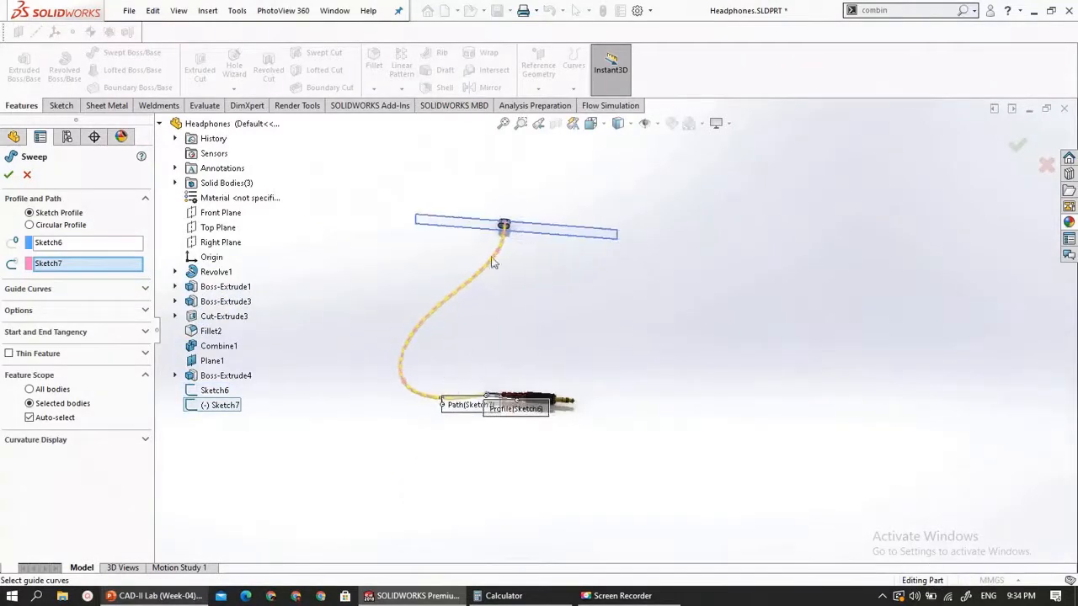
{"action": "scroll", "coordinate": [505, 229], "scroll_direction": "down", "scroll_amount": 8}
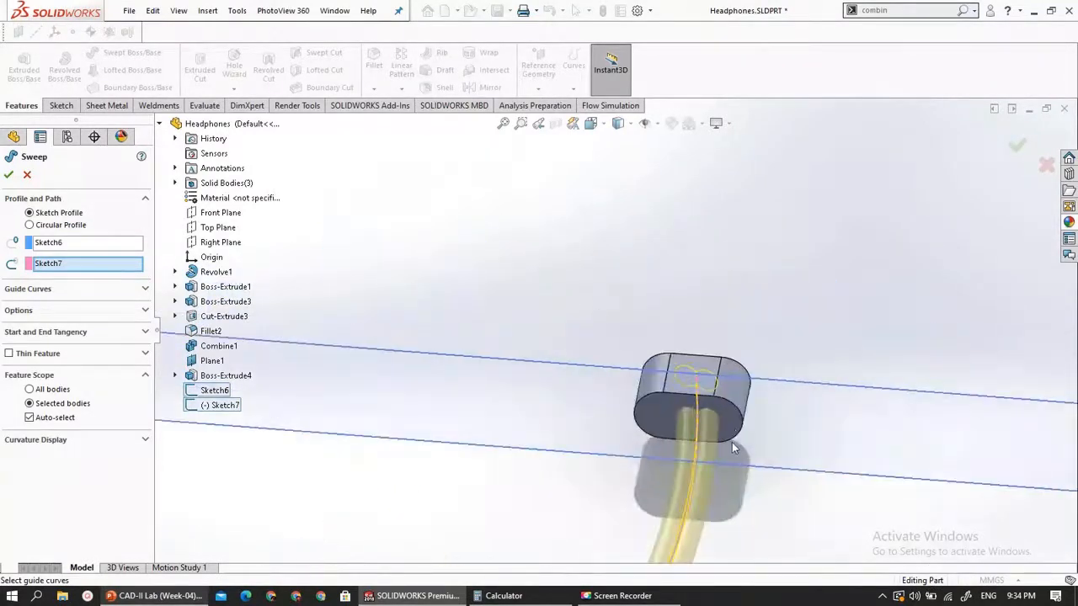
{"action": "middle_click_drag", "start_coordinate": [732, 442], "coordinate": [658, 373]}
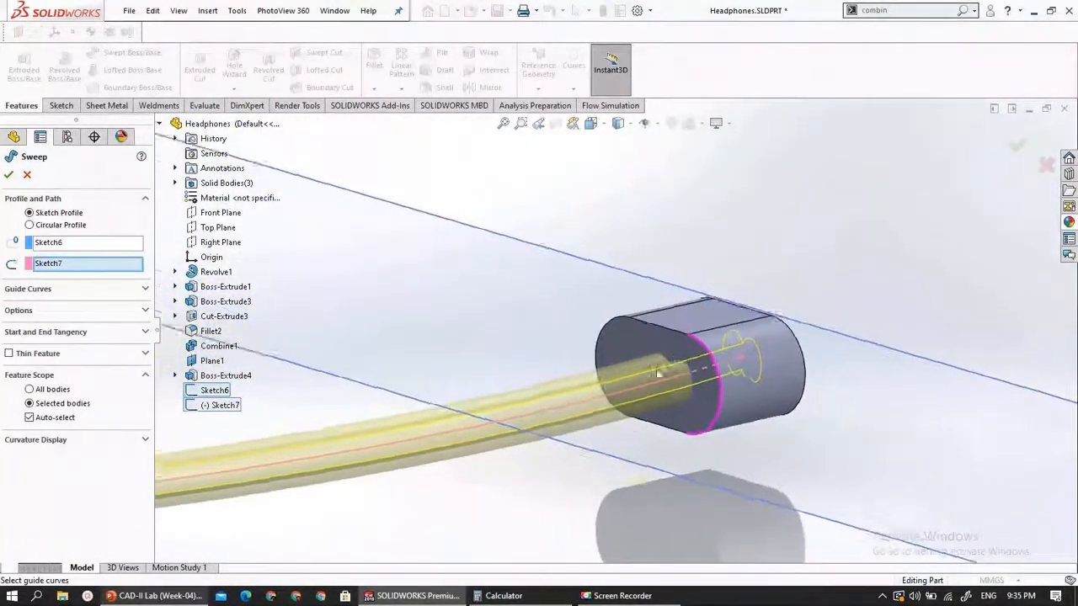
{"action": "scroll", "coordinate": [657, 372], "scroll_direction": "up", "scroll_amount": 5}
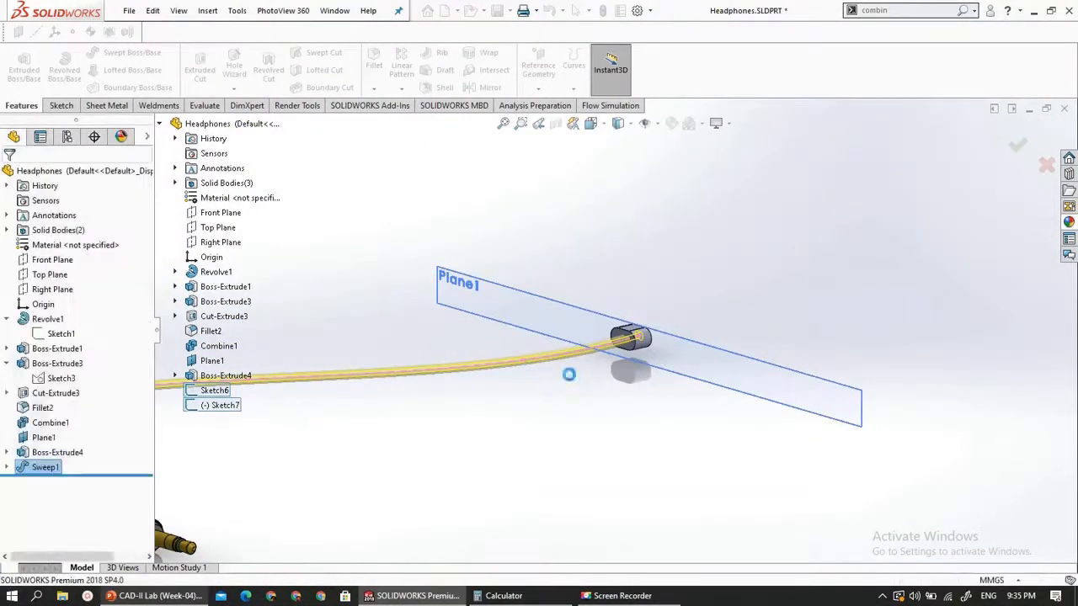
Examine the swept cable where it passes through the joint and where it meets the cable end on the jack
{"action": "scroll", "coordinate": [640, 355], "scroll_direction": "down", "scroll_amount": 5}
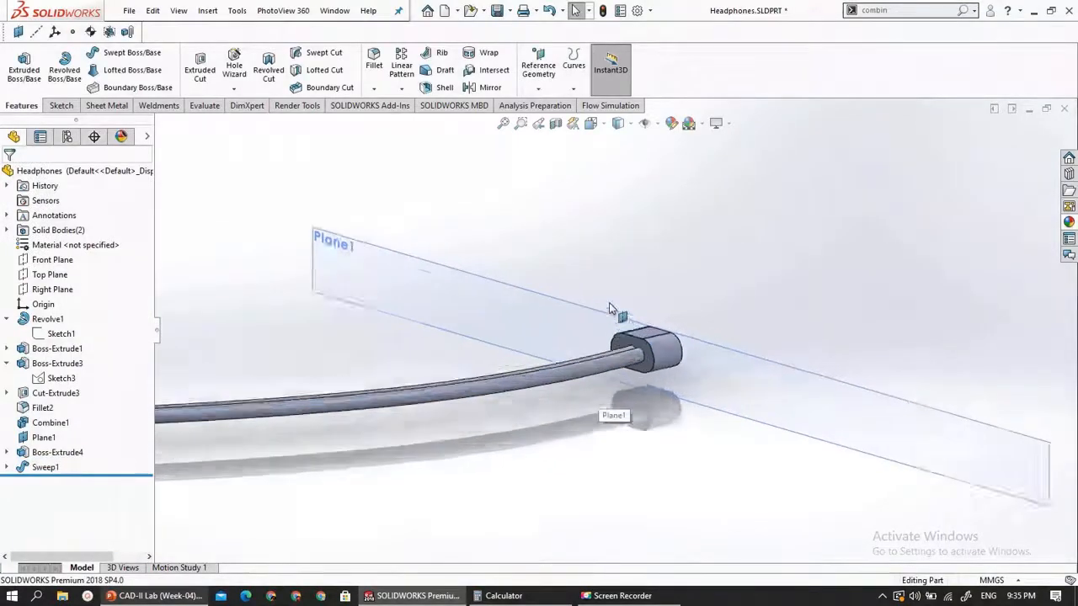
{"action": "middle_click_drag", "start_coordinate": [642, 353], "coordinate": [447, 339]}
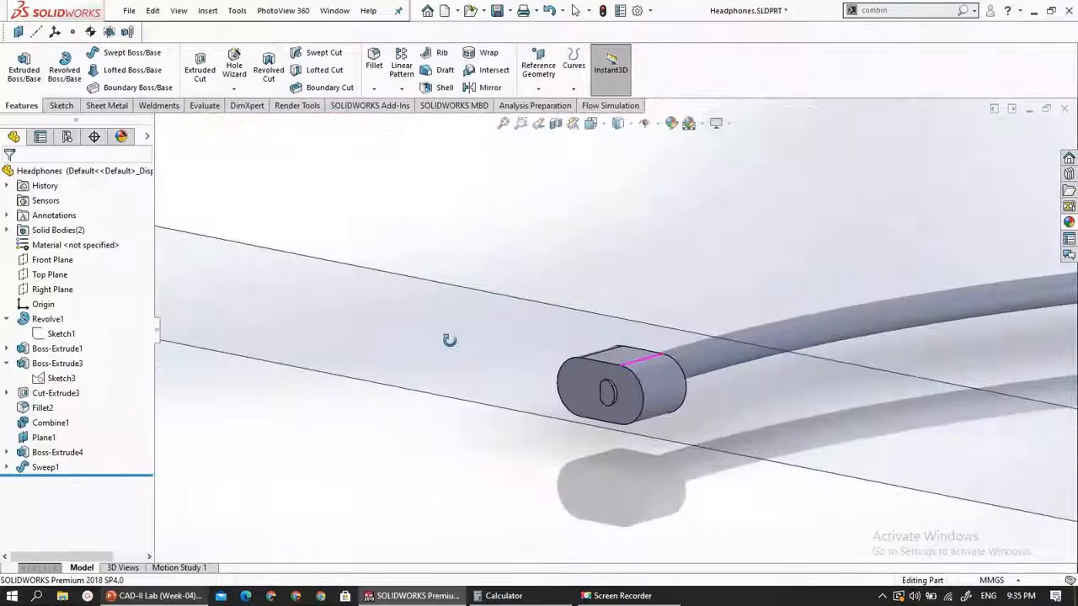
{"action": "left_click", "coordinate": [613, 398]}
{"action": "middle_click_drag", "start_coordinate": [613, 398], "coordinate": [670, 379]}
{"action": "scroll", "coordinate": [675, 384], "scroll_direction": "up", "scroll_amount": 12}
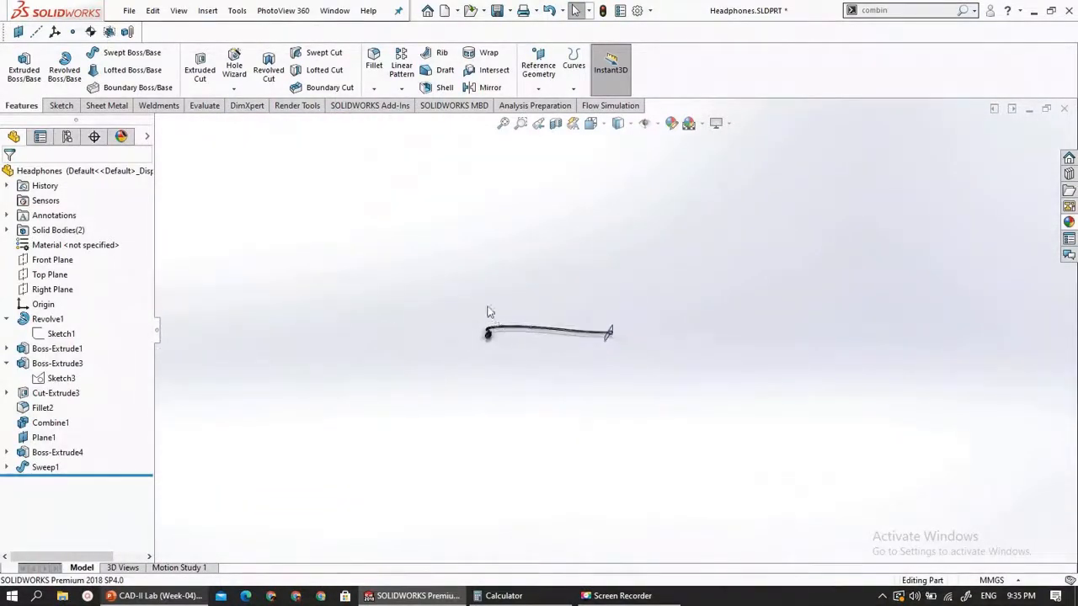
{"action": "scroll", "coordinate": [486, 313], "scroll_direction": "down", "scroll_amount": 5}
{"action": "middle_click_drag", "start_coordinate": [520, 435], "coordinate": [863, 520]}
{"action": "scroll", "coordinate": [863, 519], "scroll_direction": "down", "scroll_amount": 6}
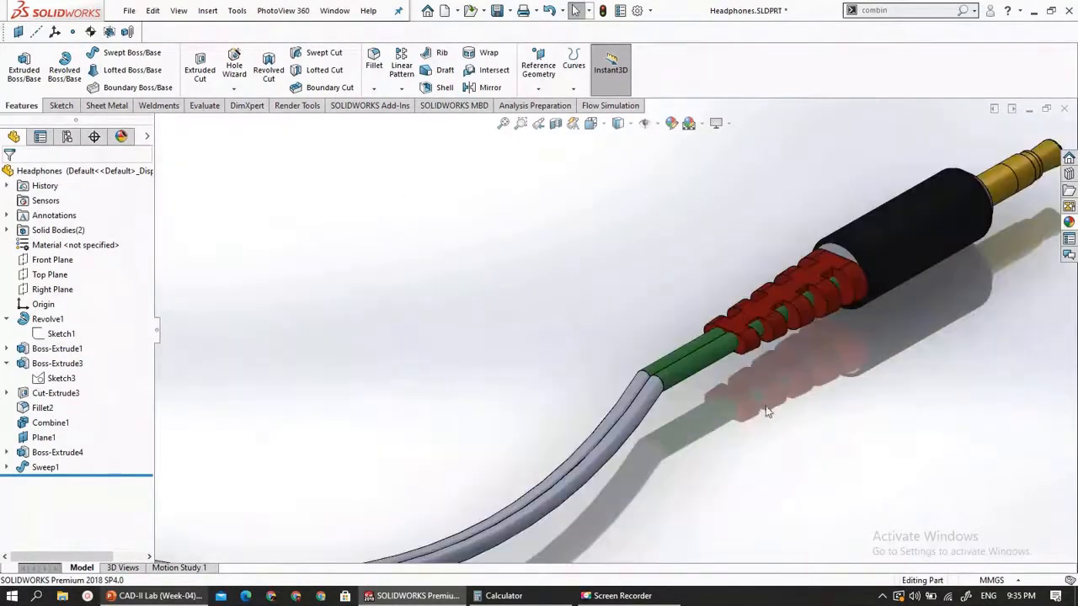
Delete the cable sweep feature while keeping its profile and path sketches
{"action": "left_click", "coordinate": [36, 471]}
{"action": "right_click", "coordinate": [44, 470]}
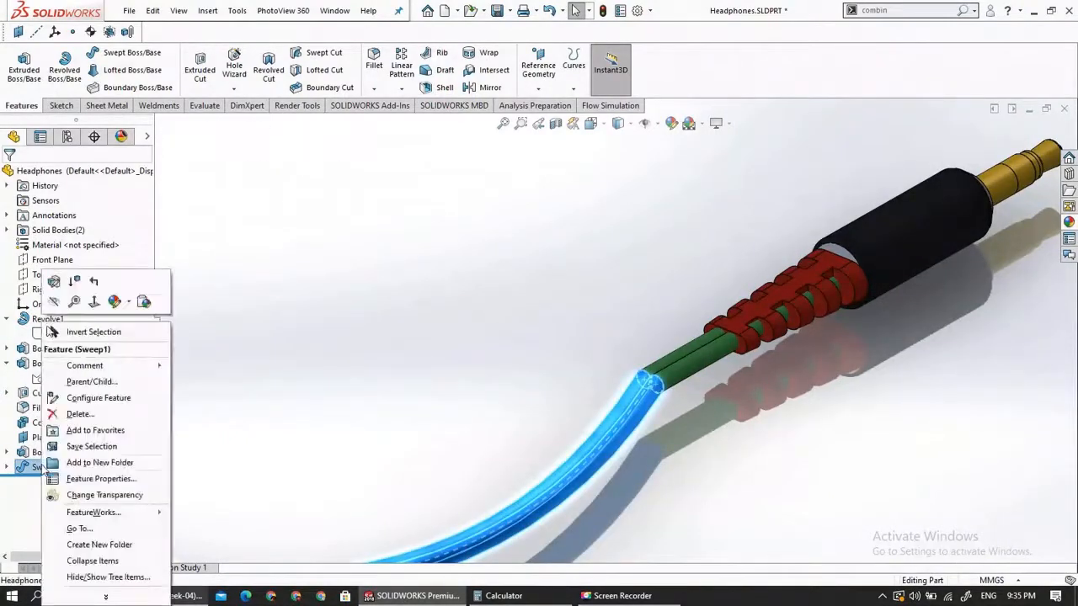
{"action": "left_click", "coordinate": [76, 415]}
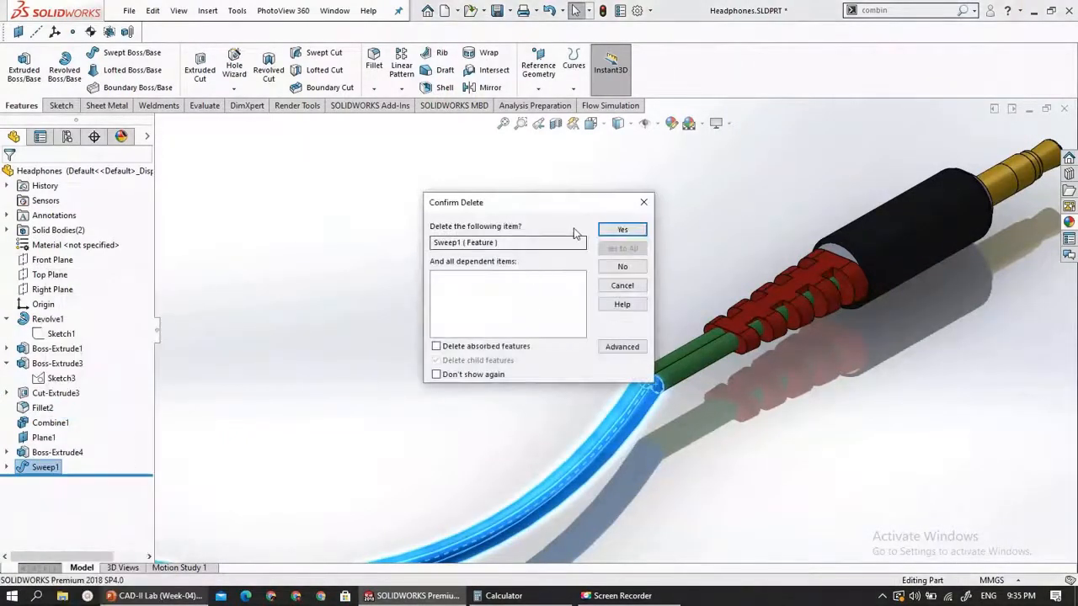
{"action": "left_click", "coordinate": [604, 233]}
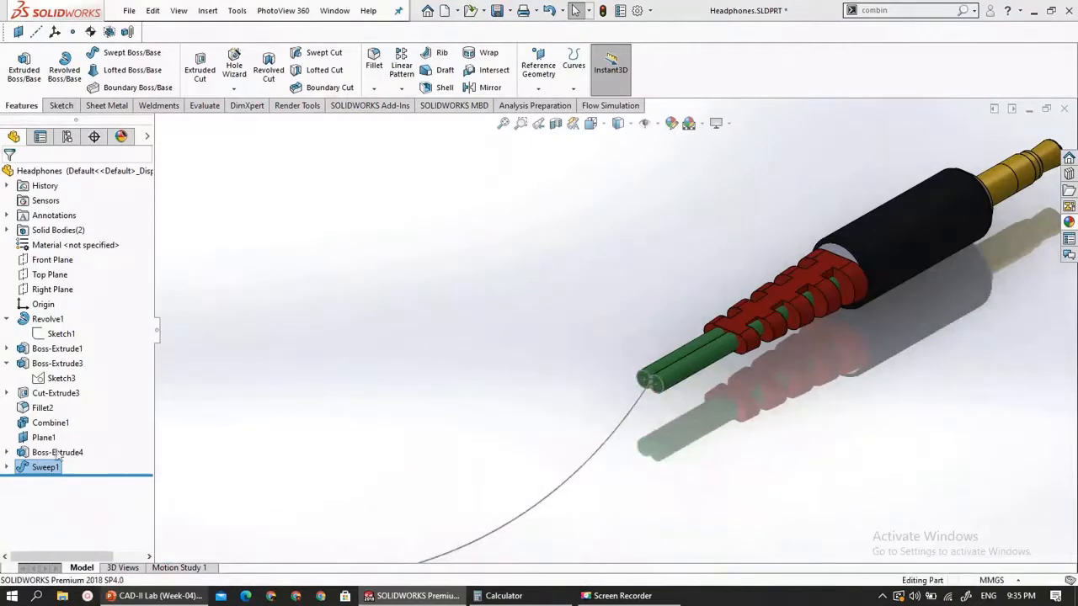
Edit the cable path sketch Sketch7 and draw a horizontal centerline from the spline's jack end, extending away from the jack
{"action": "left_click", "coordinate": [52, 481]}
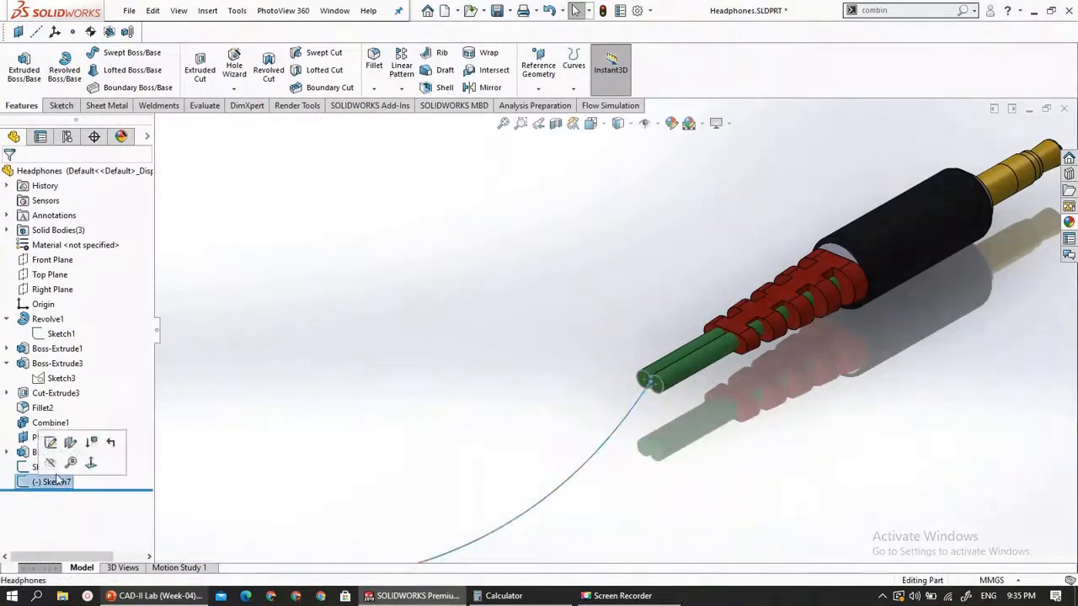
{"action": "left_click", "coordinate": [91, 463]}
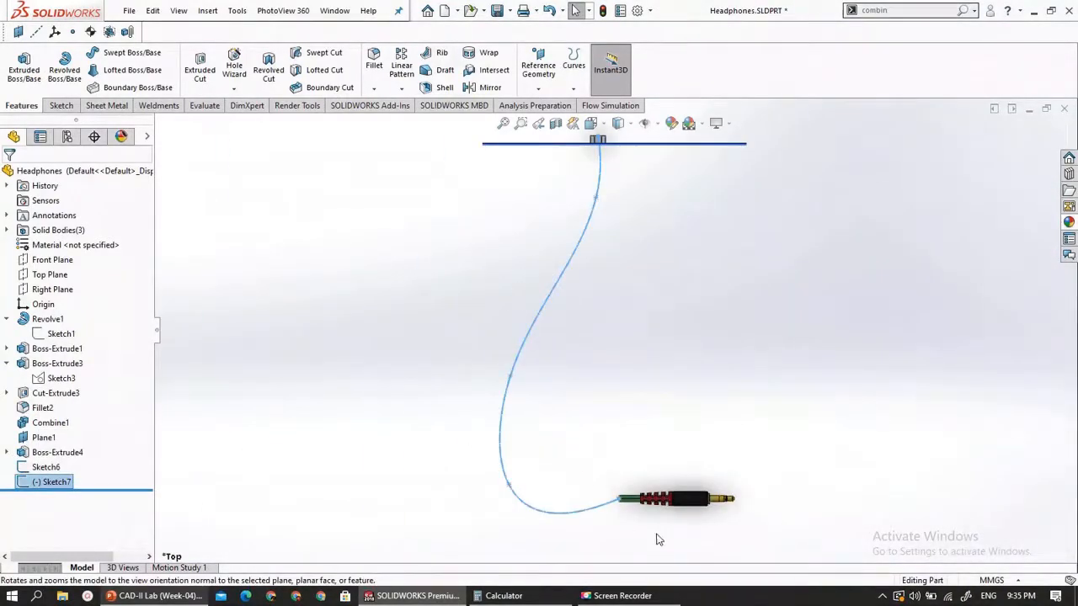
{"action": "scroll", "coordinate": [640, 527], "scroll_direction": "down", "scroll_amount": 8}
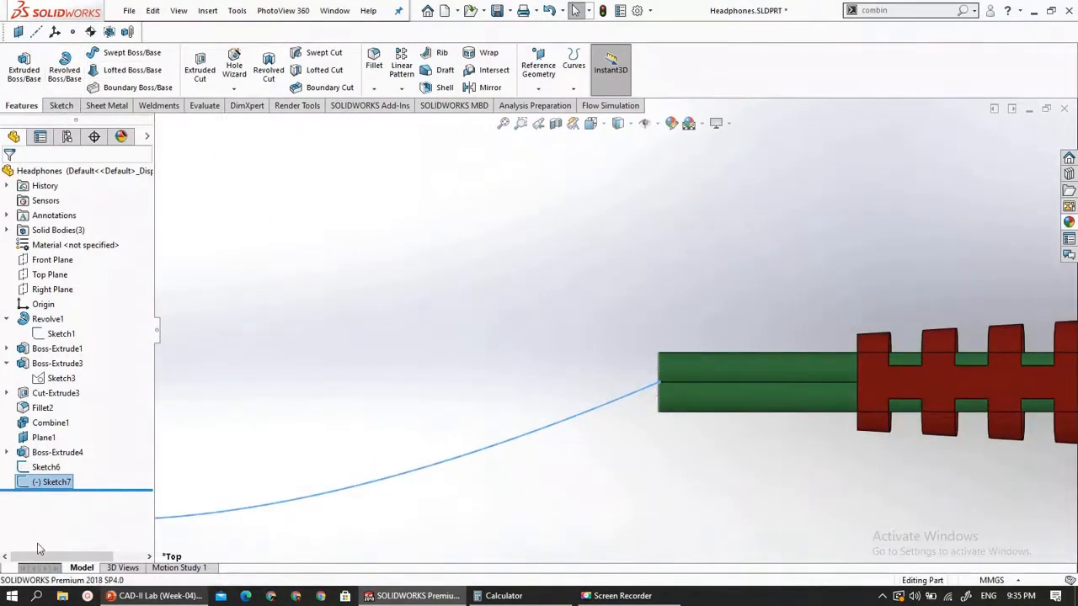
{"action": "right_click", "coordinate": [49, 487]}
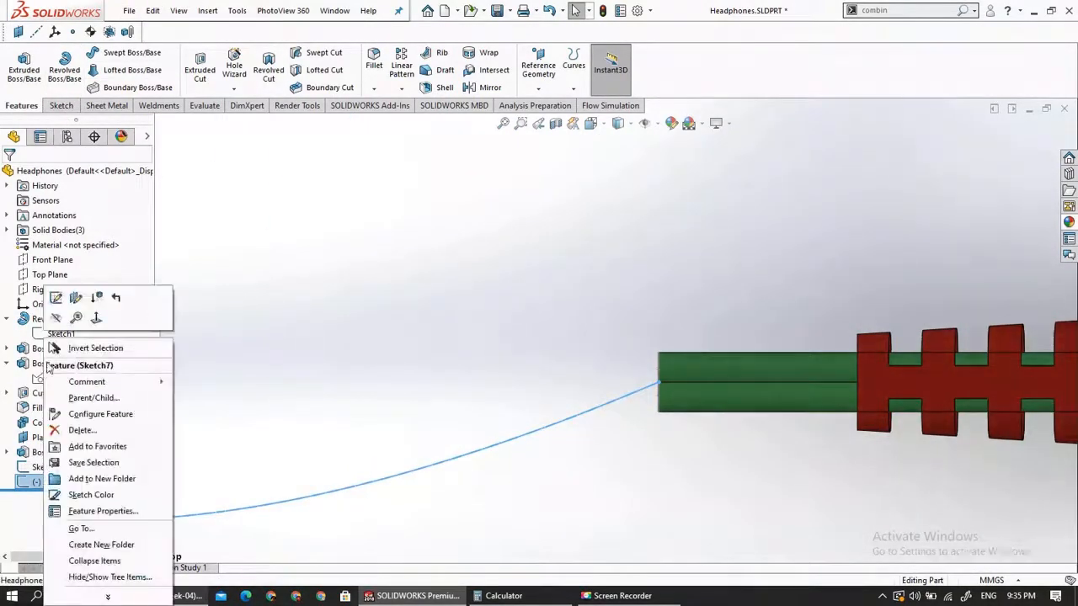
{"action": "left_click", "coordinate": [54, 296]}
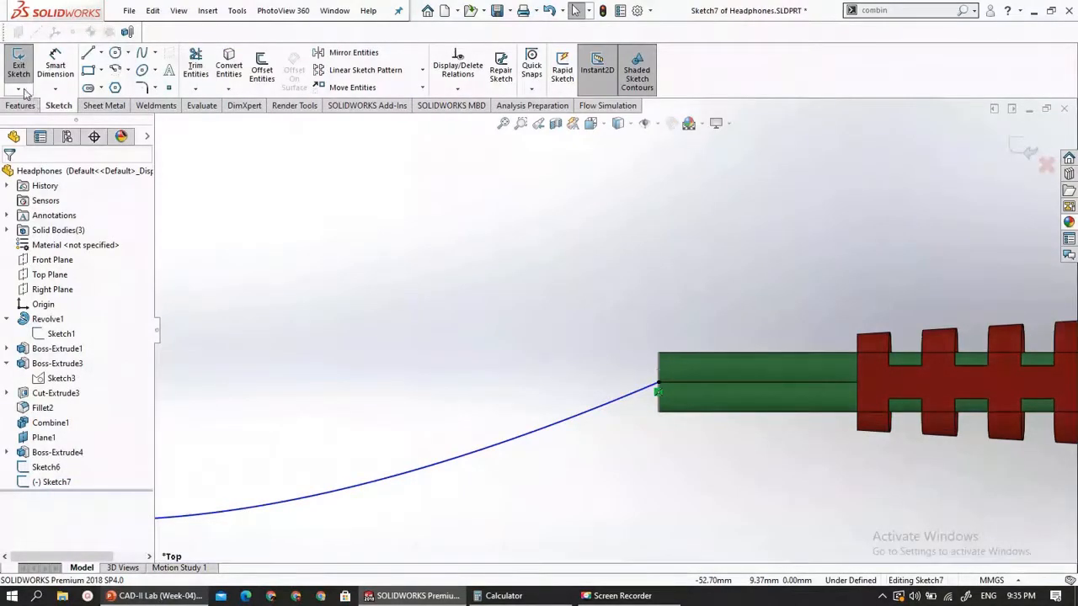
{"action": "left_click", "coordinate": [100, 53]}
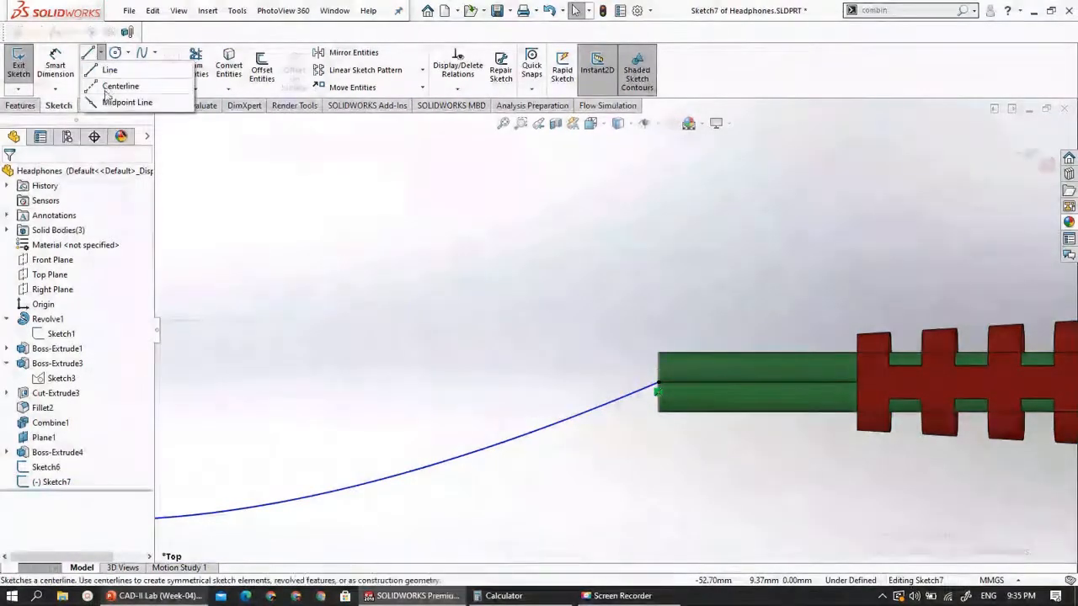
{"action": "left_click", "coordinate": [118, 85]}
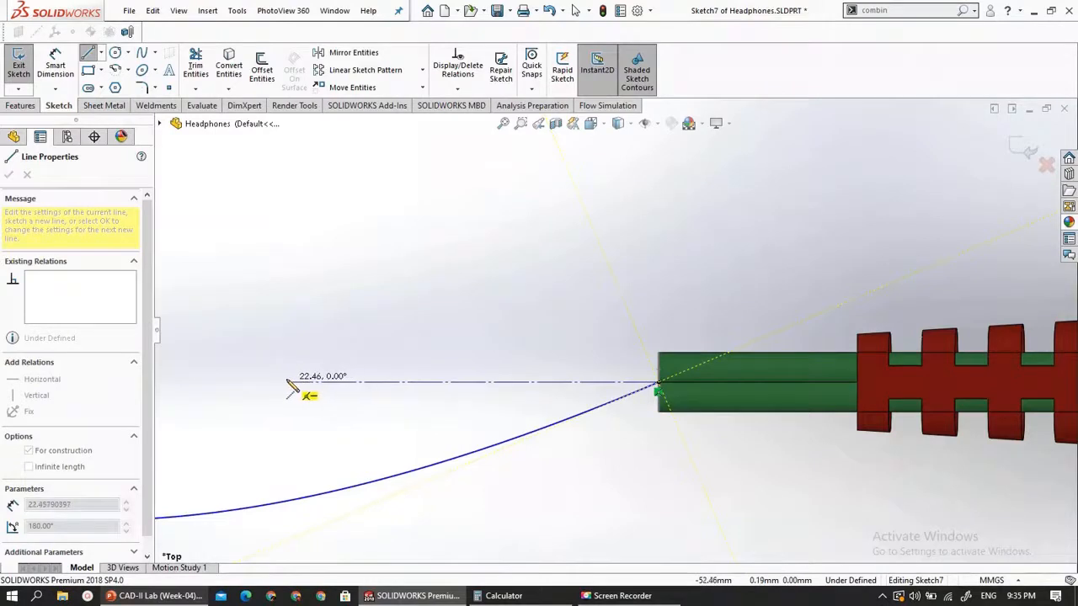
{"action": "left_click", "coordinate": [194, 382]}
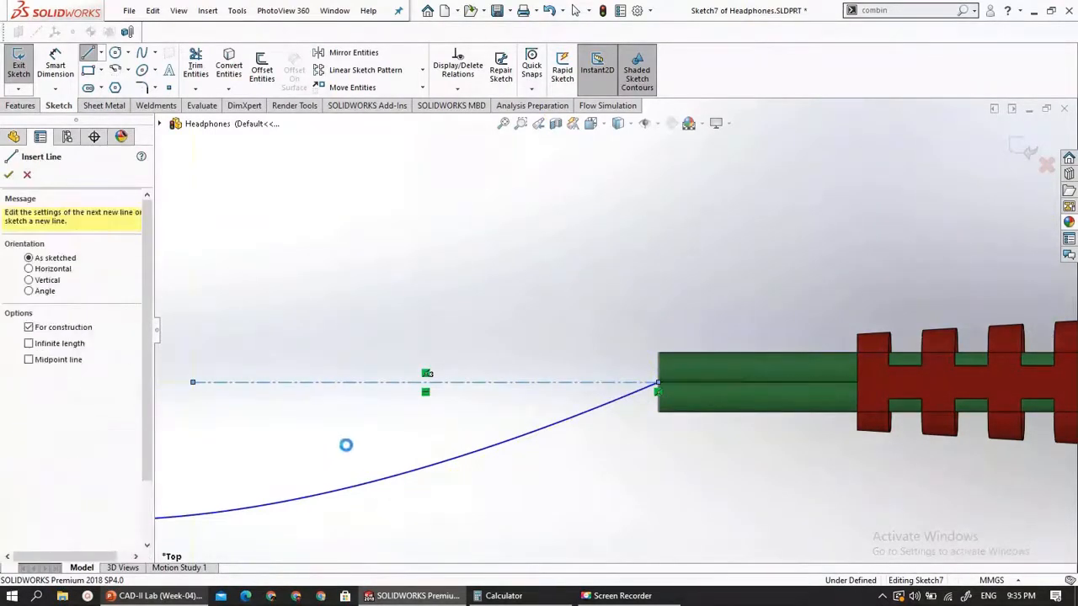
Make the spline tangent to the horizontal centerline and check its shape from the jack to the joint
{"action": "key", "text": "Escape"}
{"action": "left_click", "coordinate": [379, 488]}
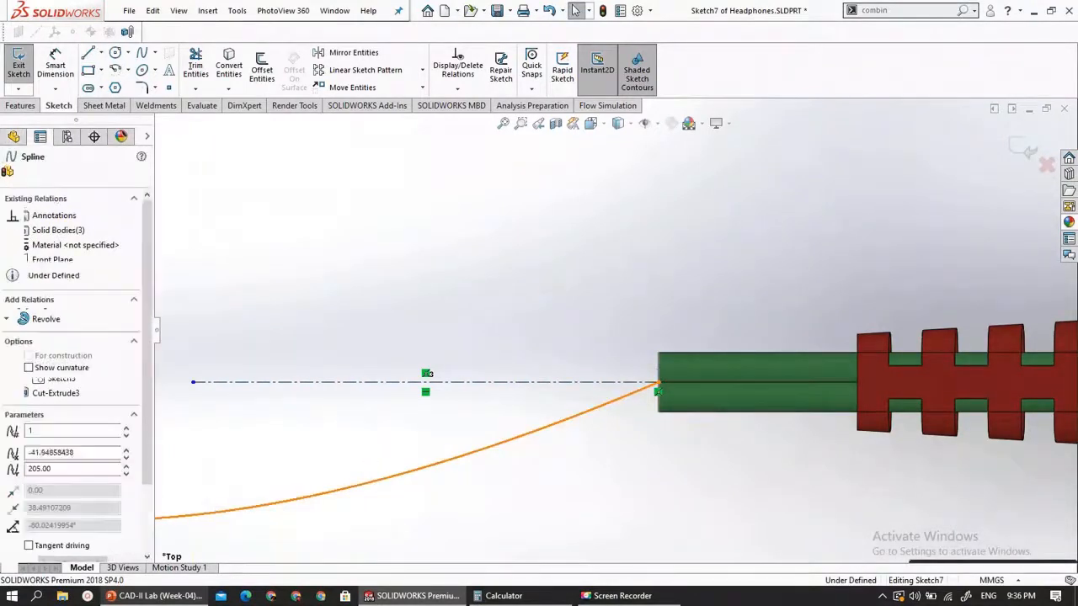
{"action": "left_click", "coordinate": [329, 387], "text": "ctrl"}
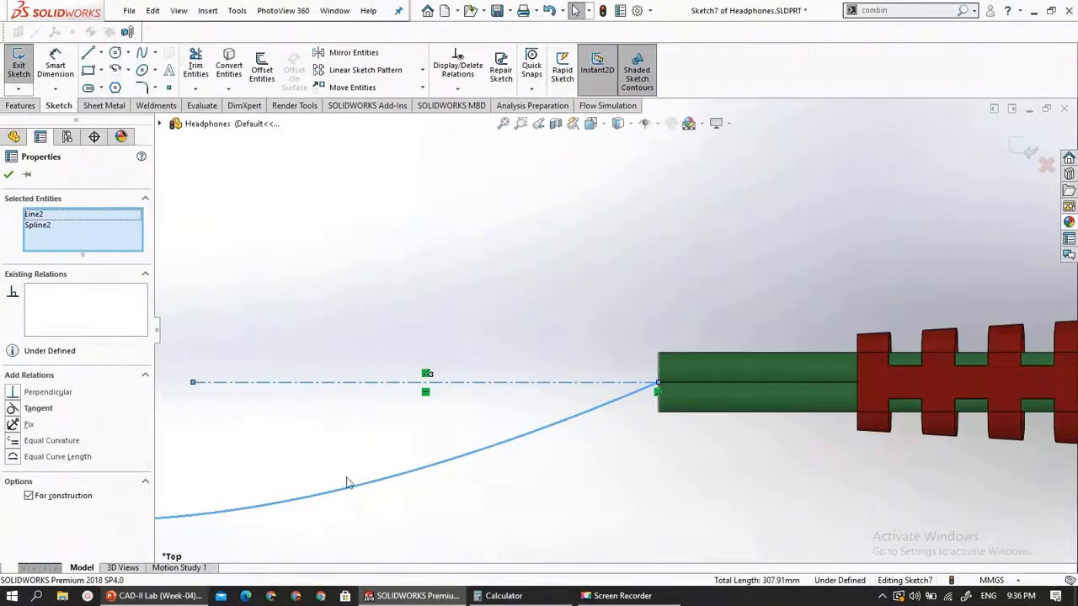
{"action": "left_click", "coordinate": [12, 411]}
{"action": "scroll", "coordinate": [404, 462], "scroll_direction": "up", "scroll_amount": 2}
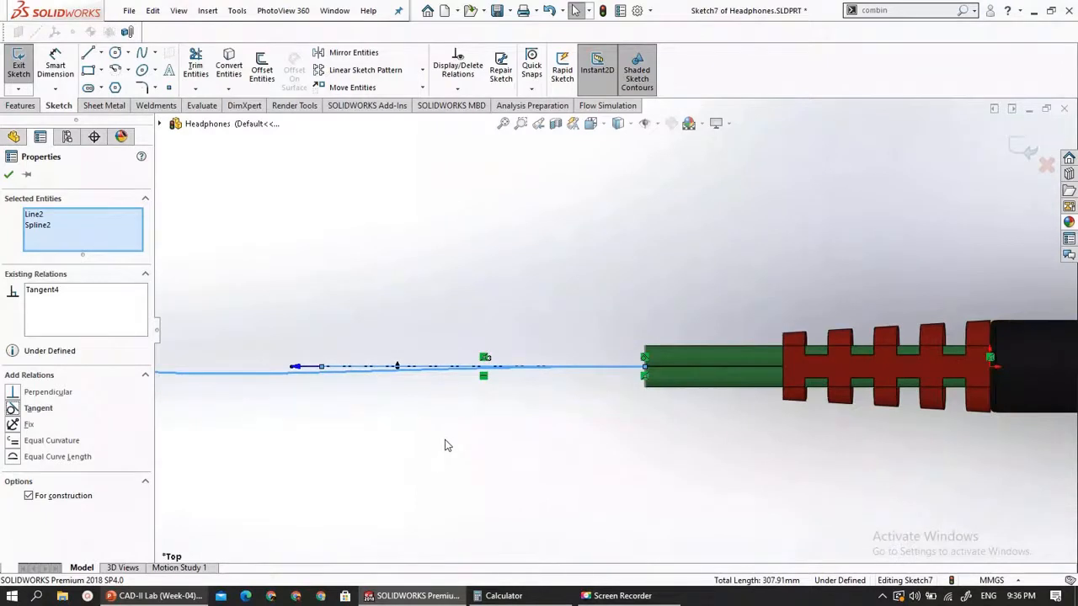
{"action": "scroll", "coordinate": [450, 536], "scroll_direction": "down", "scroll_amount": 2}
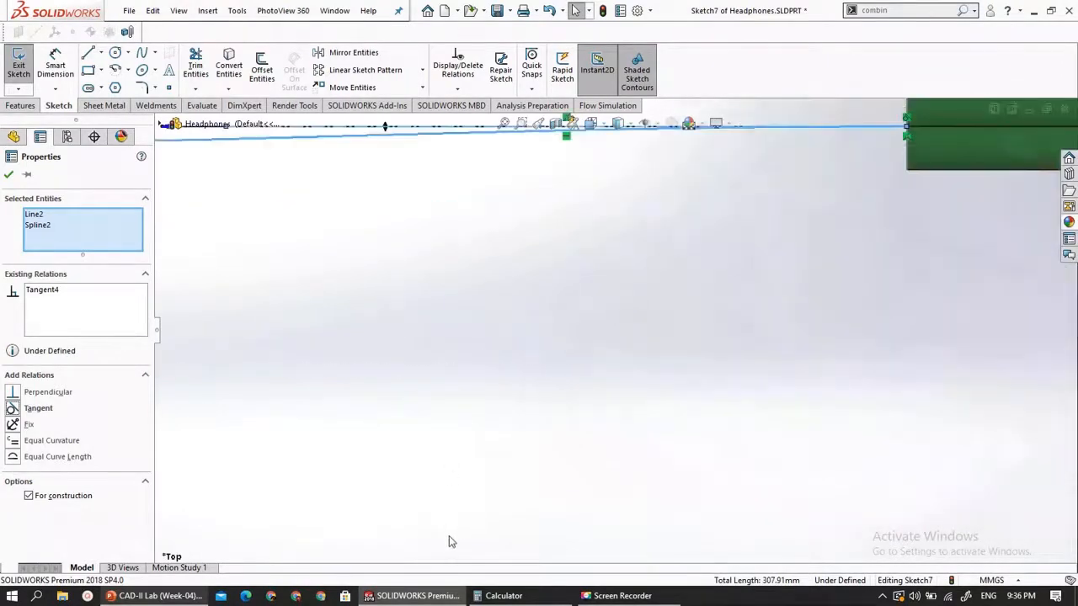
{"action": "scroll", "coordinate": [449, 535], "scroll_direction": "up", "scroll_amount": 6}
{"action": "scroll", "coordinate": [449, 536], "scroll_direction": "up", "scroll_amount": 5}
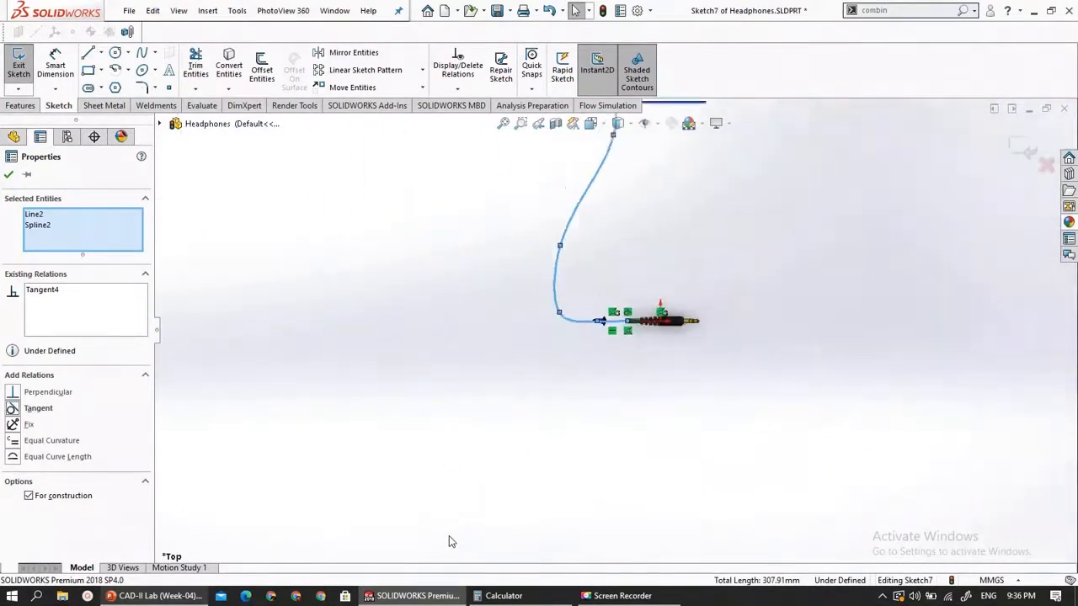
{"action": "scroll", "coordinate": [607, 198], "scroll_direction": "down", "scroll_amount": 8}
{"action": "scroll", "coordinate": [602, 257], "scroll_direction": "down", "scroll_amount": 10}
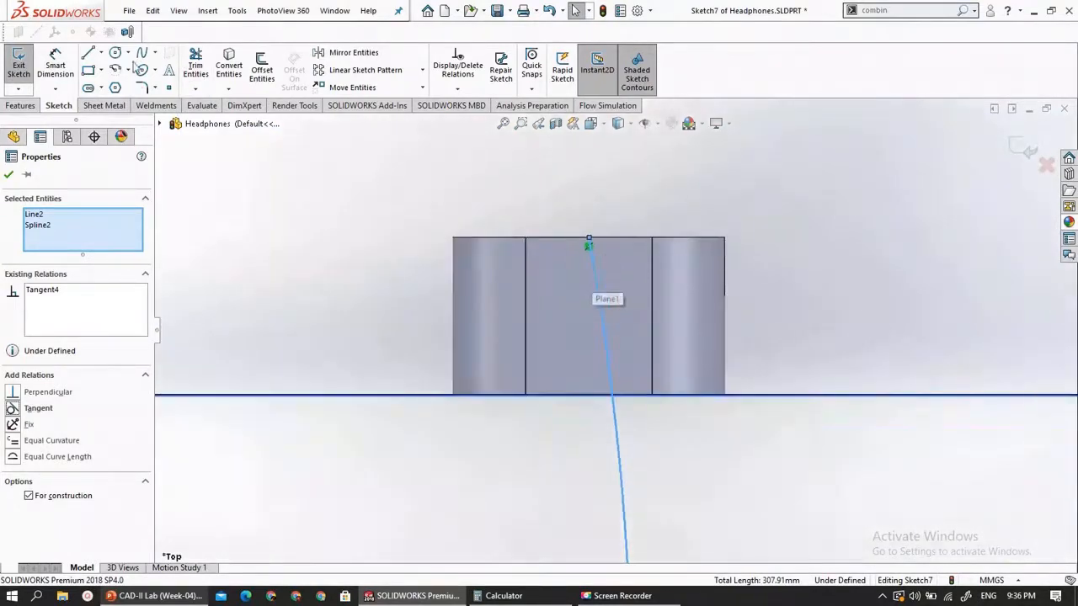
Draw a vertical centerline about 9 mm long from the spline's end at the cable joint, running through the joint toward the cable
{"action": "left_click", "coordinate": [101, 53]}
{"action": "left_click", "coordinate": [109, 87]}
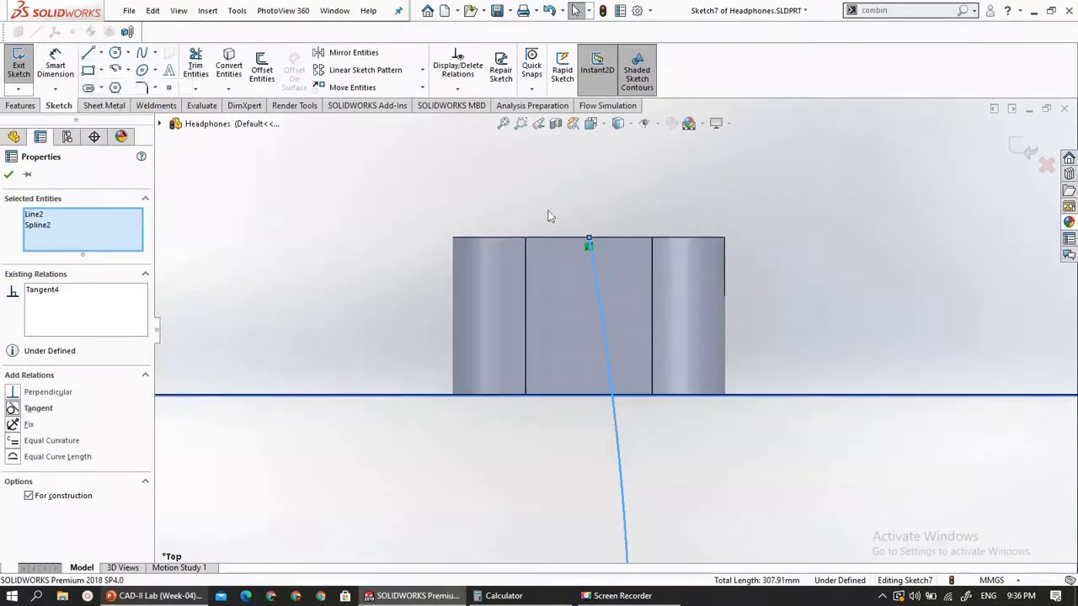
{"action": "left_click", "coordinate": [589, 245]}
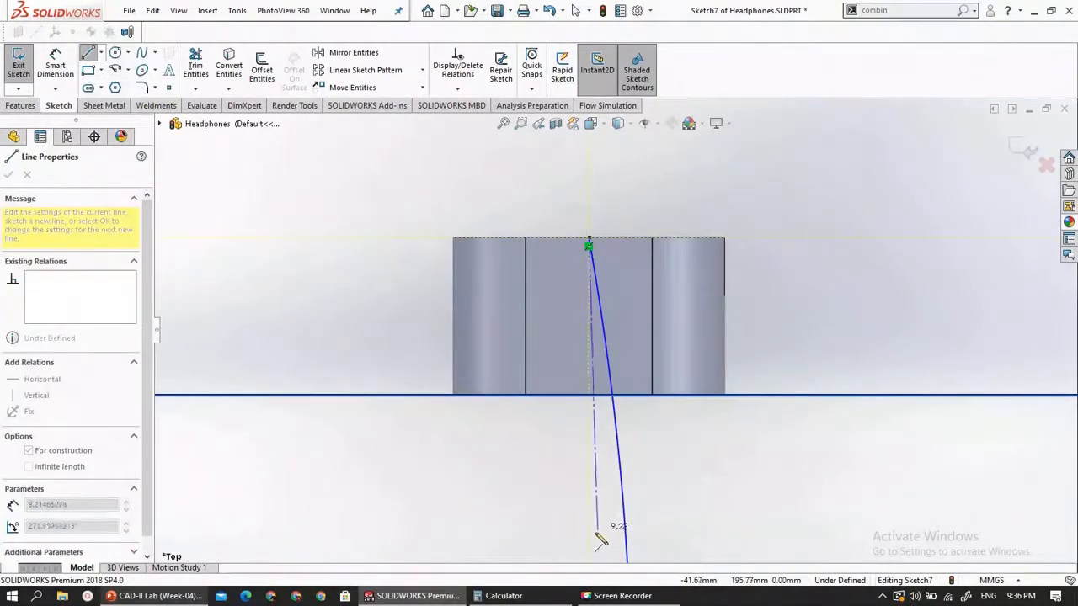
{"action": "left_click", "coordinate": [591, 552]}
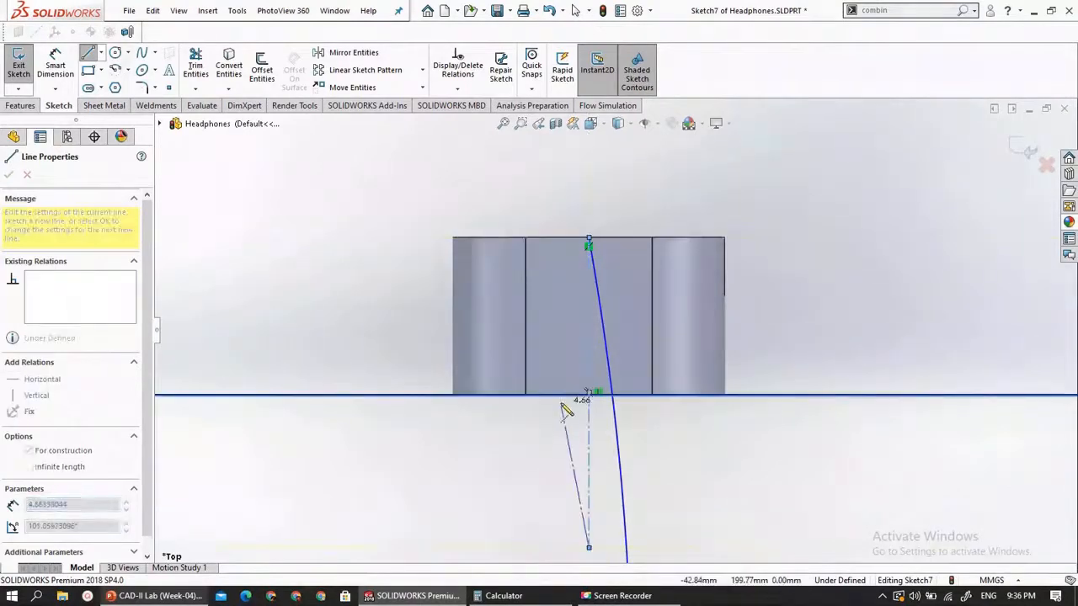
{"action": "scroll", "coordinate": [560, 404], "scroll_direction": "down", "scroll_amount": 4}
{"action": "key", "text": "Escape"}
{"action": "scroll", "coordinate": [563, 409], "scroll_direction": "up", "scroll_amount": 3}
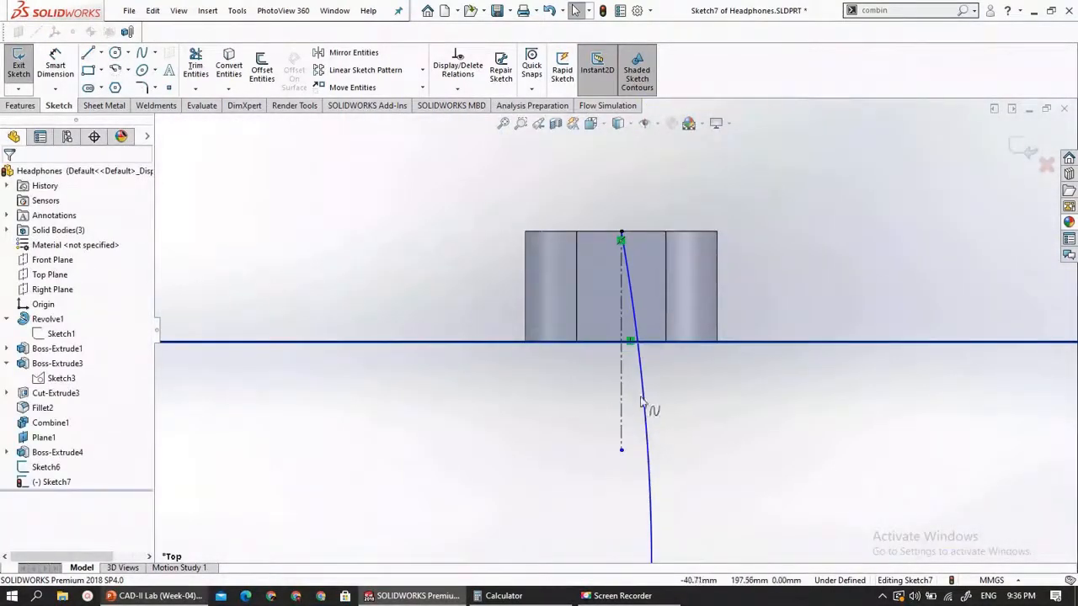
Make the spline tangent to the vertical centerline at the joint and finish editing the path sketch
{"action": "left_click", "coordinate": [646, 412]}
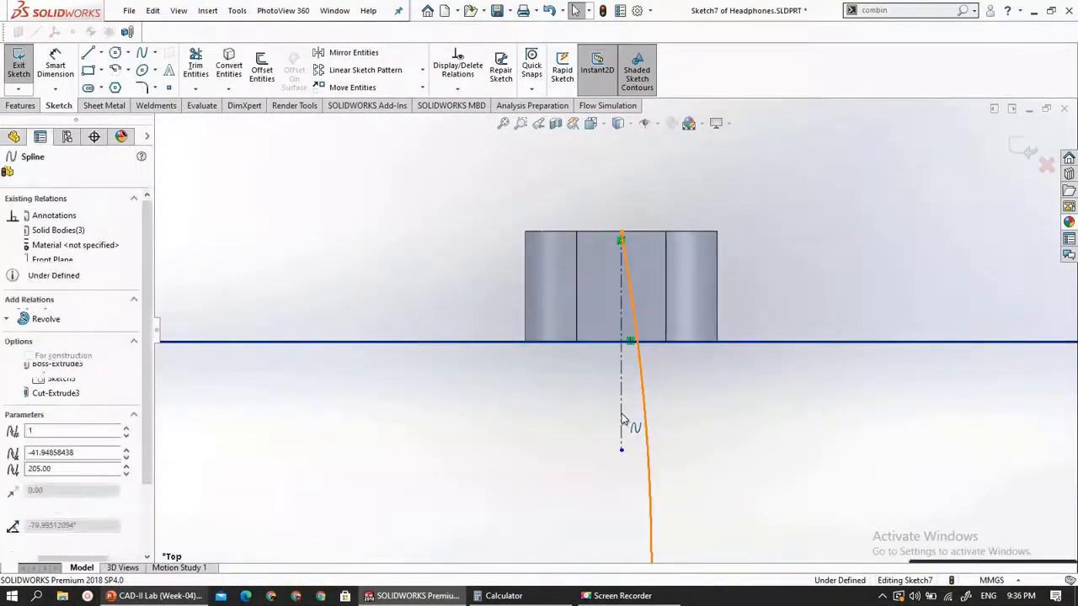
{"action": "left_click", "coordinate": [621, 419]}
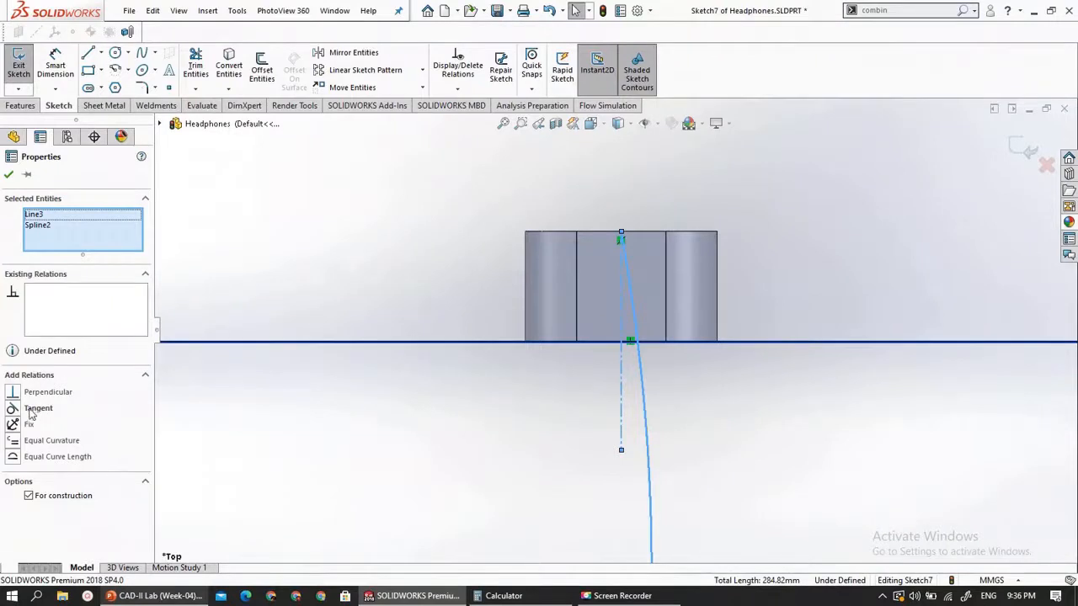
{"action": "left_click", "coordinate": [13, 410]}
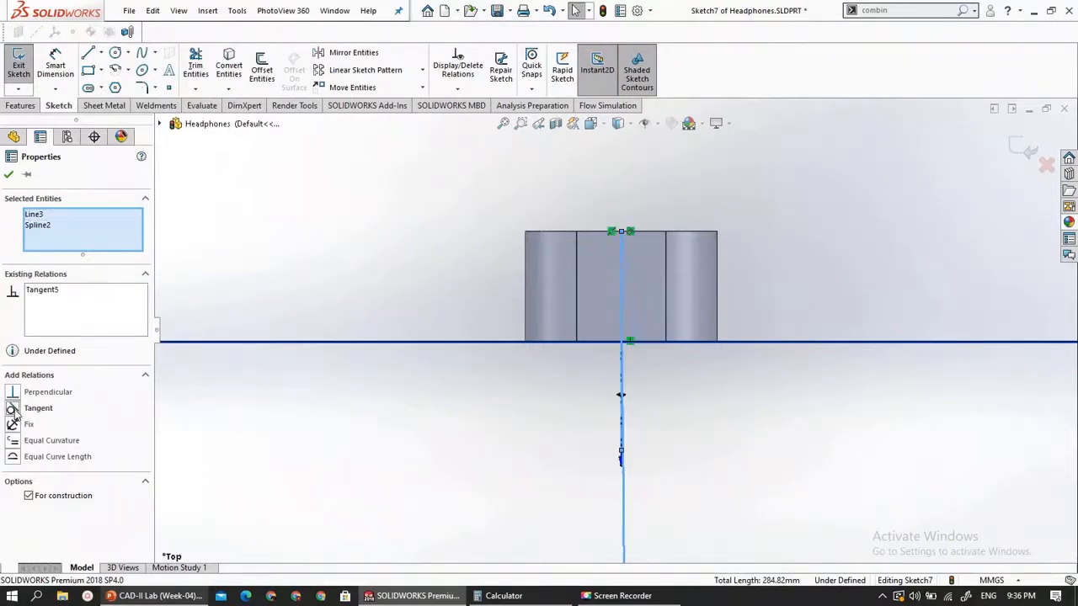
{"action": "left_click", "coordinate": [18, 69]}
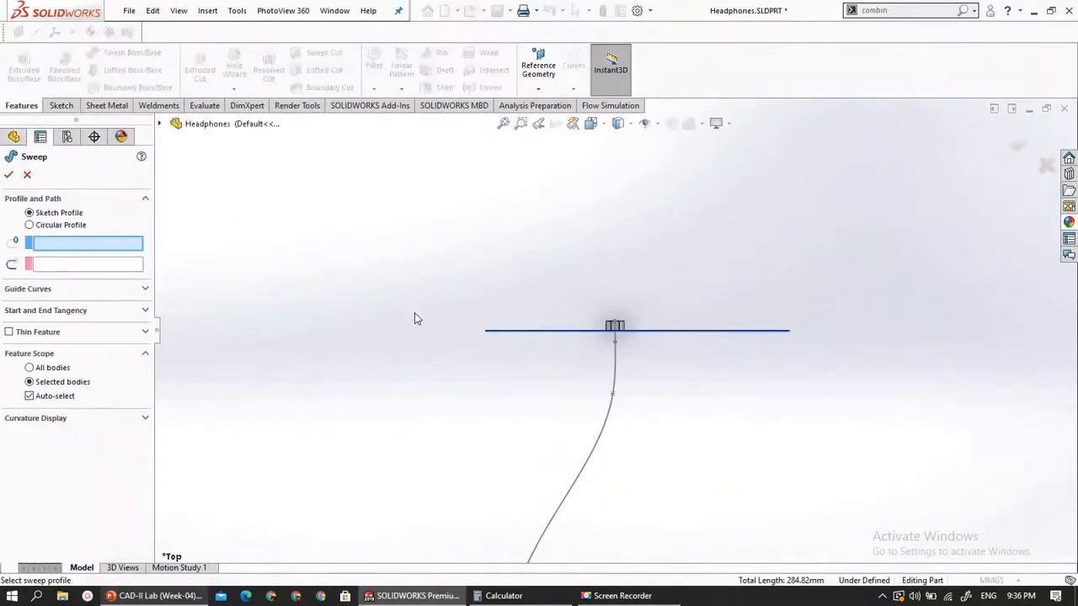
Create a swept boss using Sketch6 as the profile and Sketch7 as the path
{"action": "scroll", "coordinate": [613, 357], "scroll_direction": "down", "scroll_amount": 8}
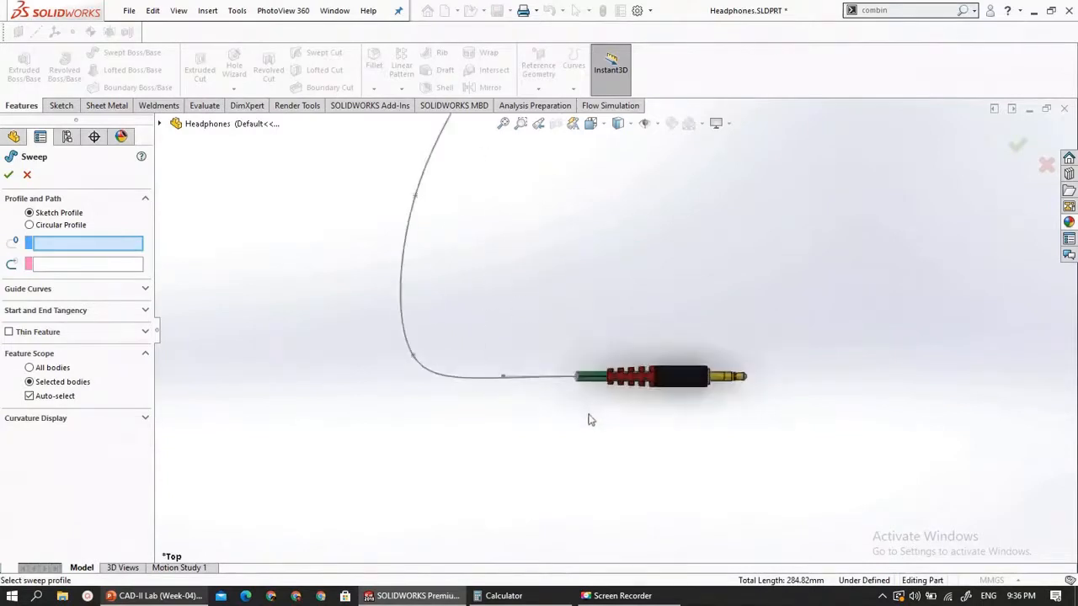
{"action": "scroll", "coordinate": [566, 352], "scroll_direction": "down", "scroll_amount": 3}
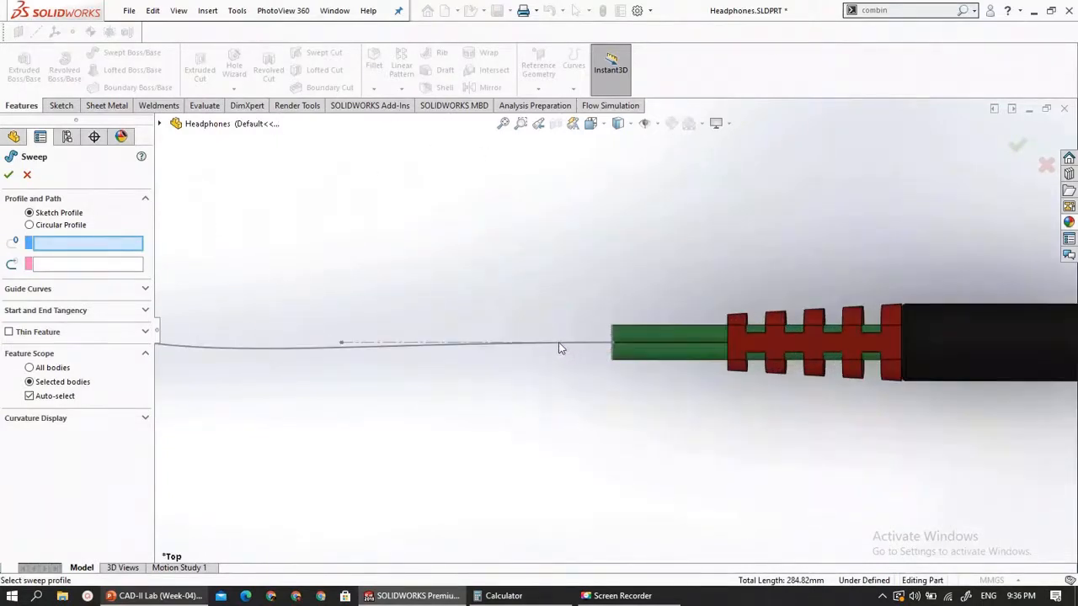
{"action": "left_click", "coordinate": [161, 124]}
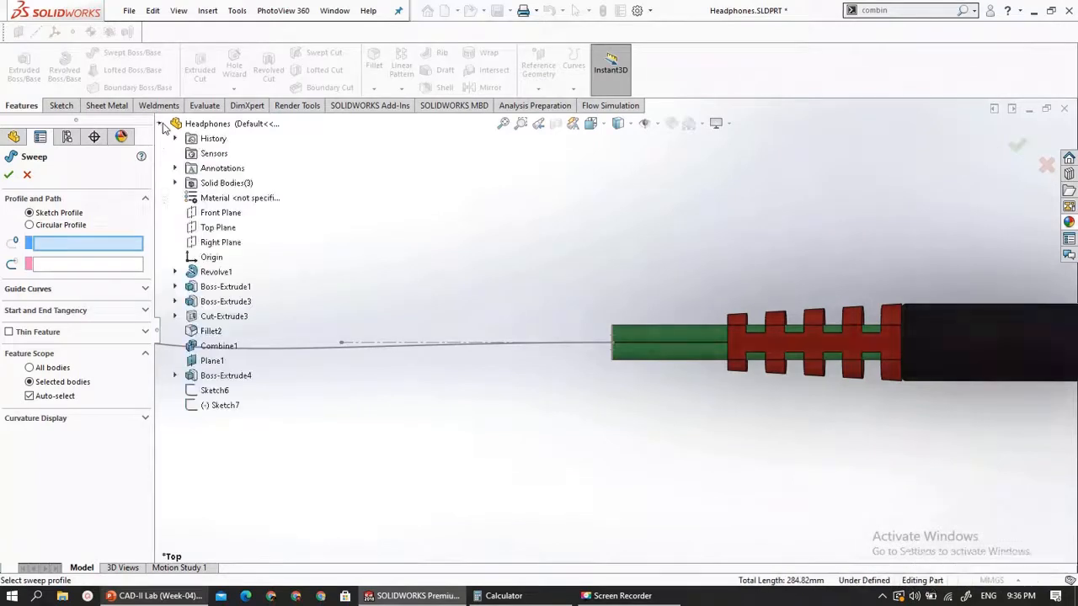
{"action": "left_click", "coordinate": [214, 390]}
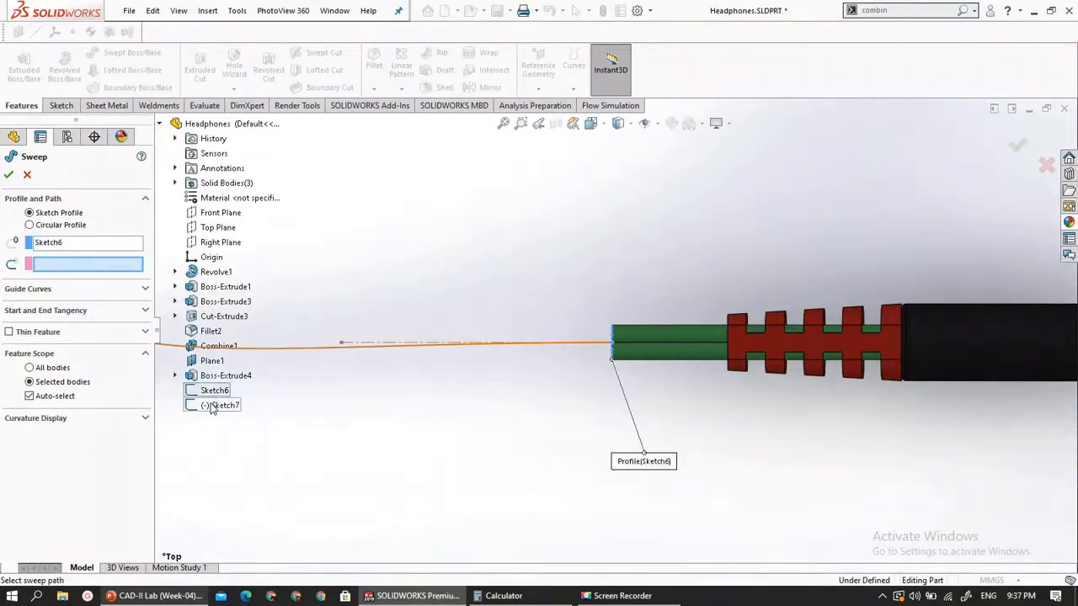
{"action": "scroll", "coordinate": [450, 432], "scroll_direction": "up", "scroll_amount": 10}
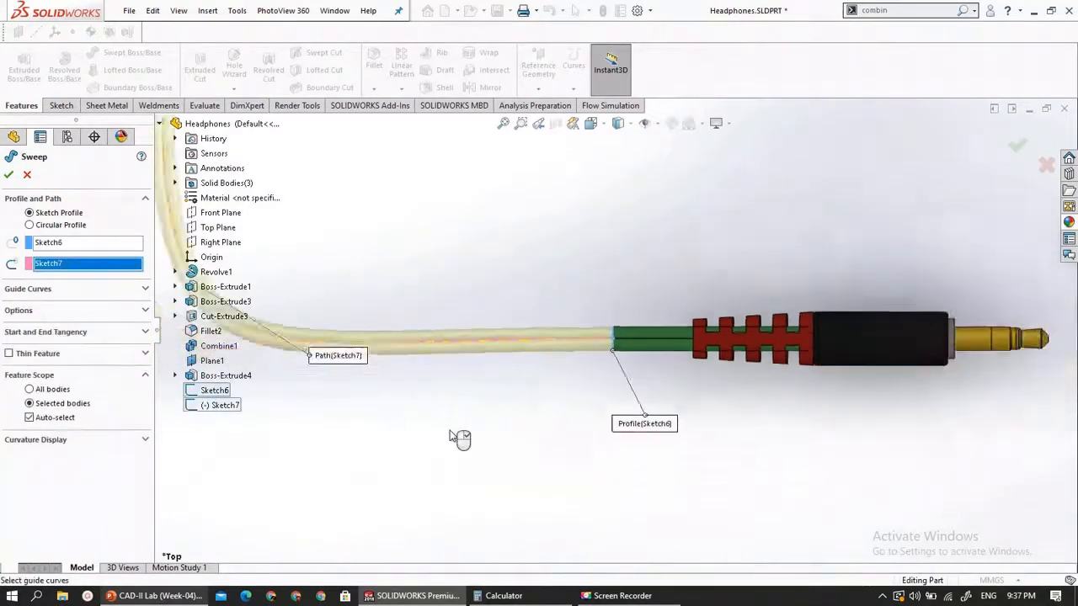
{"action": "scroll", "coordinate": [696, 343], "scroll_direction": "down", "scroll_amount": 6}
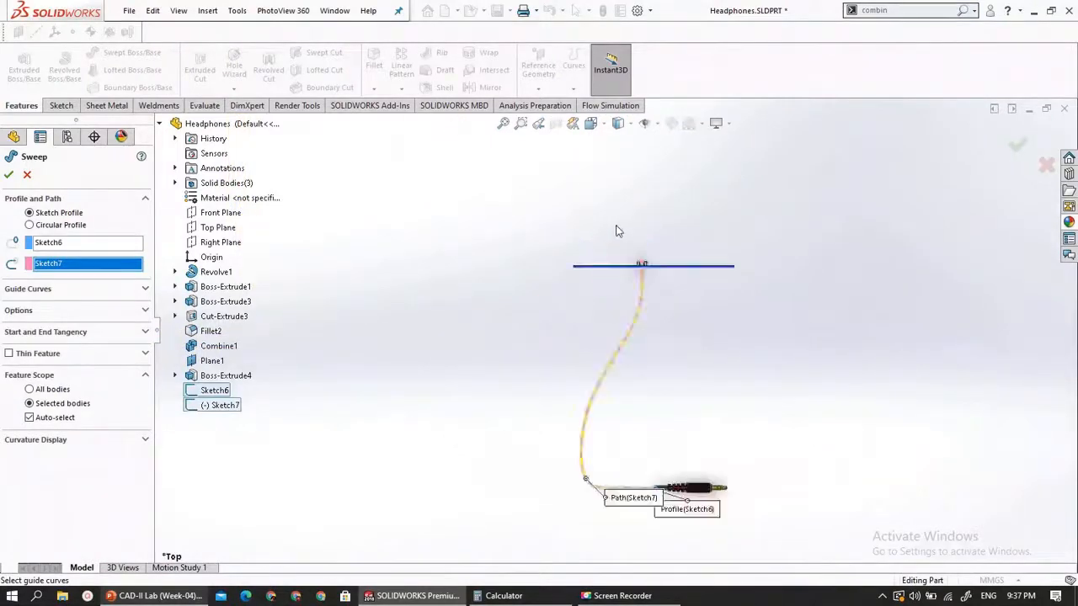
{"action": "scroll", "coordinate": [614, 361], "scroll_direction": "down", "scroll_amount": 2}
{"action": "mouse_move", "coordinate": [615, 325]}
{"action": "middle_mouse_down"}
{"action": "mouse_move", "coordinate": [496, 390]}
{"action": "mouse_move", "coordinate": [404, 315]}
{"action": "mouse_move", "coordinate": [409, 248]}
{"action": "mouse_move", "coordinate": [392, 156]}
{"action": "middle_mouse_up"}
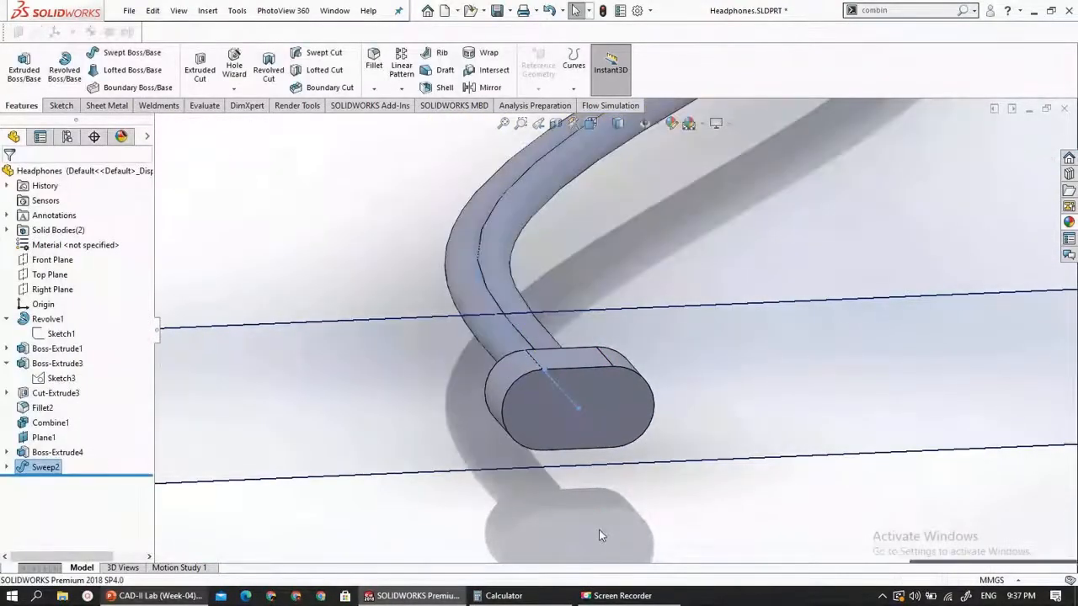
{"action": "left_click", "coordinate": [601, 490]}
Examine the swept cable from several angles, including its exit from the joint and its transition into the cable end on the jack
{"action": "scroll", "coordinate": [574, 490], "scroll_direction": "up", "scroll_amount": 4}
{"action": "scroll", "coordinate": [573, 412], "scroll_direction": "down", "scroll_amount": 5}
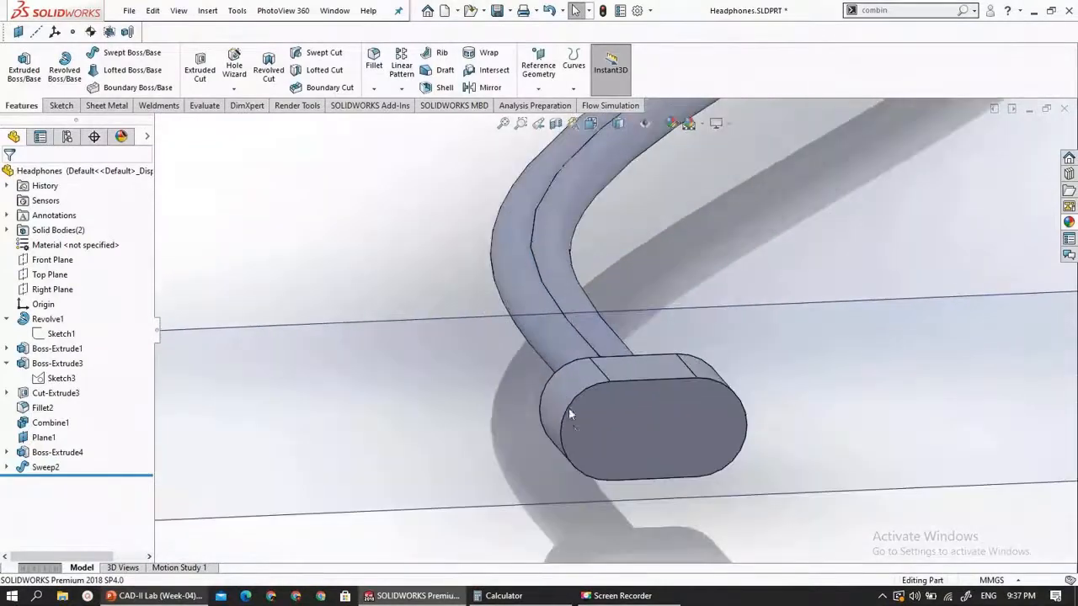
{"action": "middle_click_drag", "start_coordinate": [568, 412], "coordinate": [599, 517]}
{"action": "scroll", "coordinate": [597, 525], "scroll_direction": "up", "scroll_amount": 8}
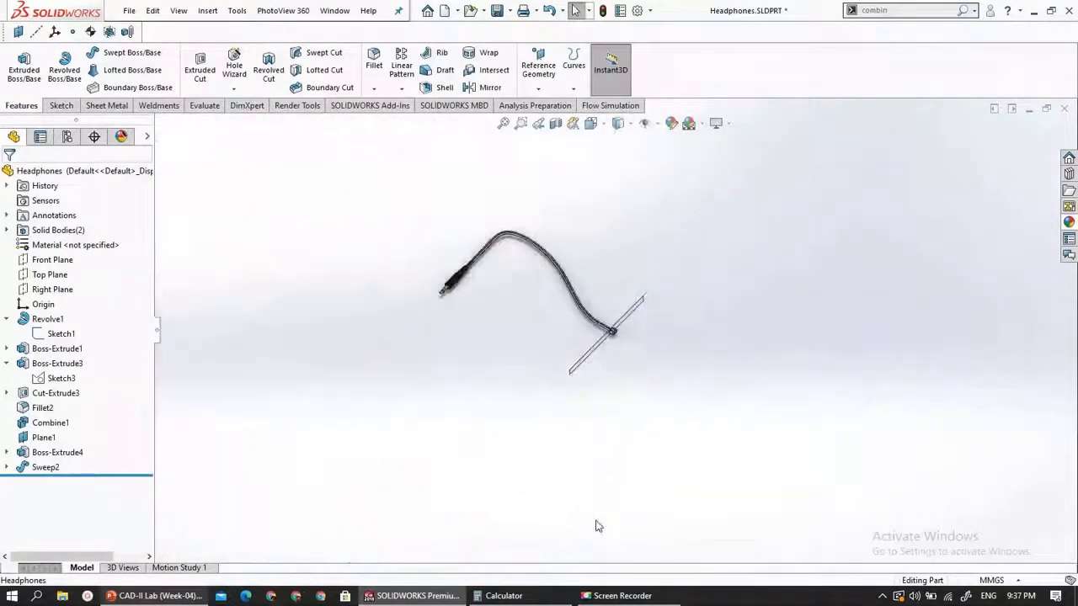
{"action": "scroll", "coordinate": [505, 260], "scroll_direction": "down", "scroll_amount": 7}
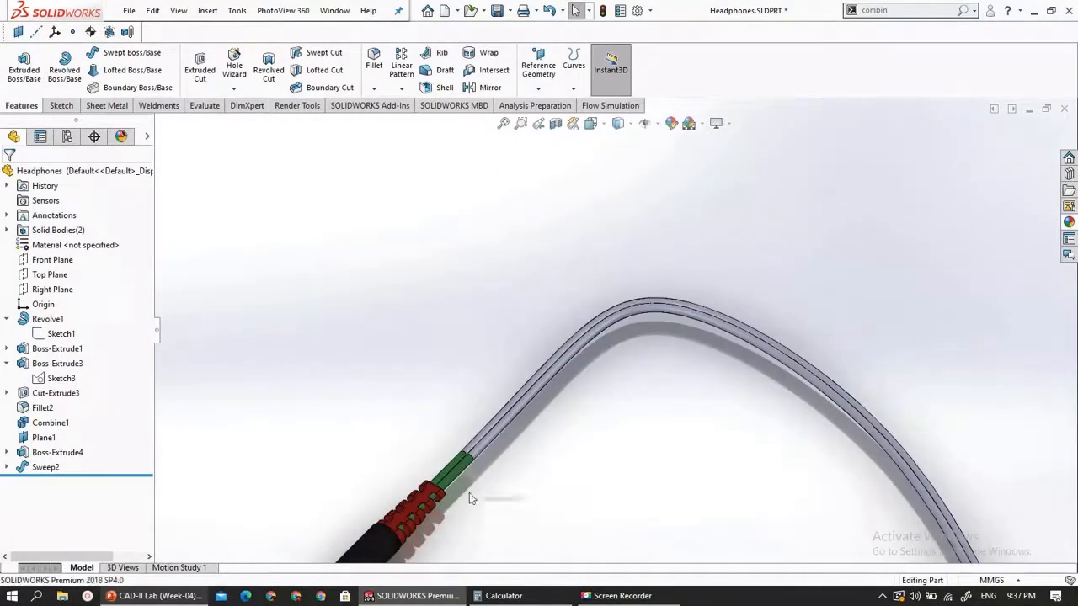
{"action": "middle_click_drag", "start_coordinate": [533, 509], "coordinate": [421, 426]}
{"action": "scroll", "coordinate": [421, 419], "scroll_direction": "up", "scroll_amount": 7}
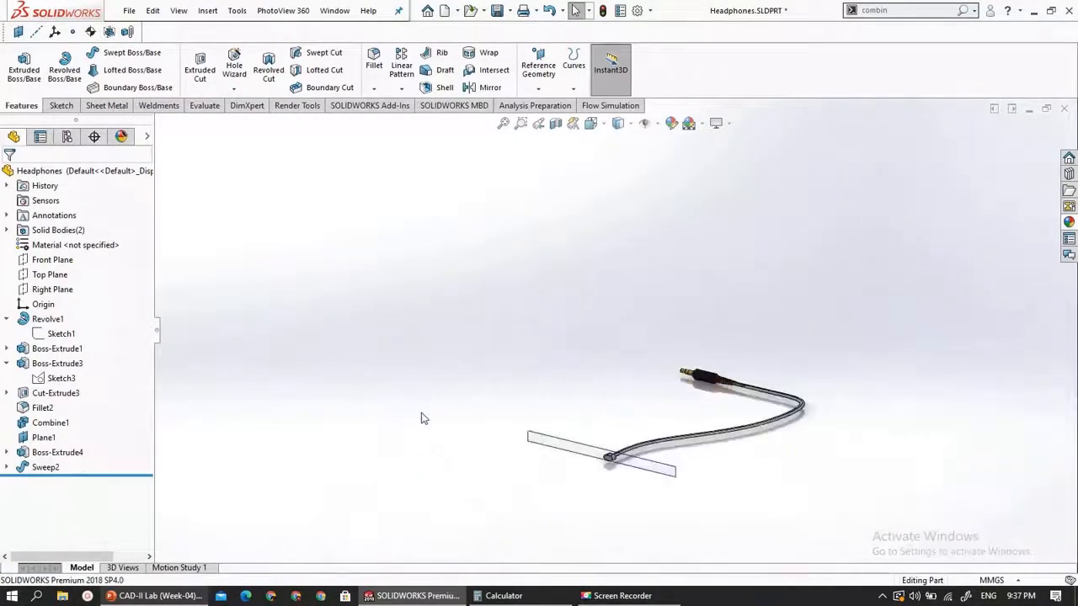
{"action": "scroll", "coordinate": [624, 388], "scroll_direction": "down", "scroll_amount": 3}
{"action": "middle_click_drag", "start_coordinate": [768, 383], "coordinate": [741, 421]}
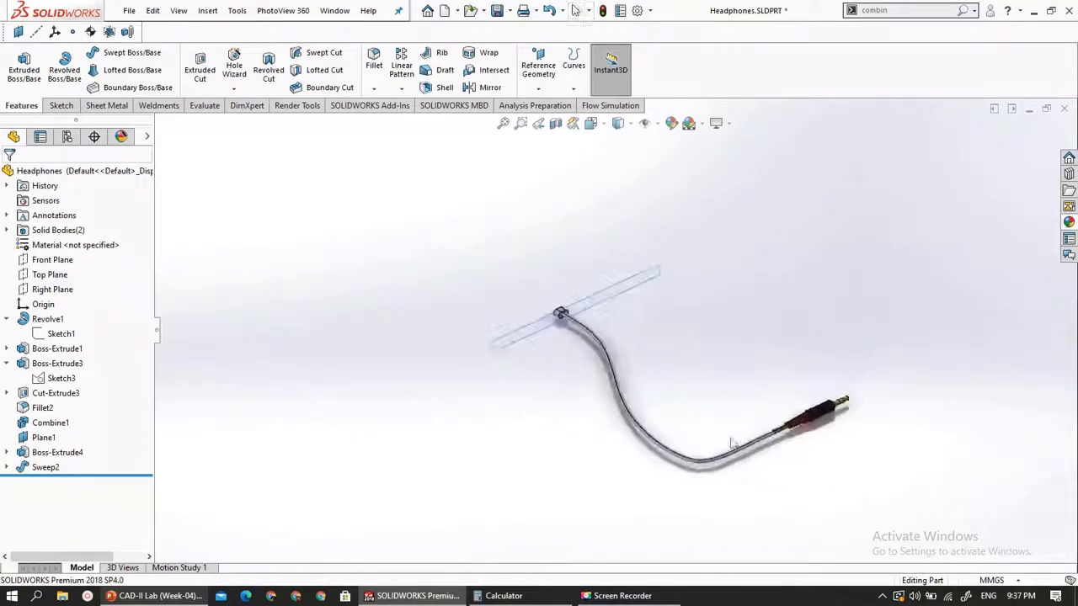
{"action": "scroll", "coordinate": [752, 431], "scroll_direction": "down", "scroll_amount": 6}
{"action": "scroll", "coordinate": [718, 296], "scroll_direction": "down", "scroll_amount": 6}
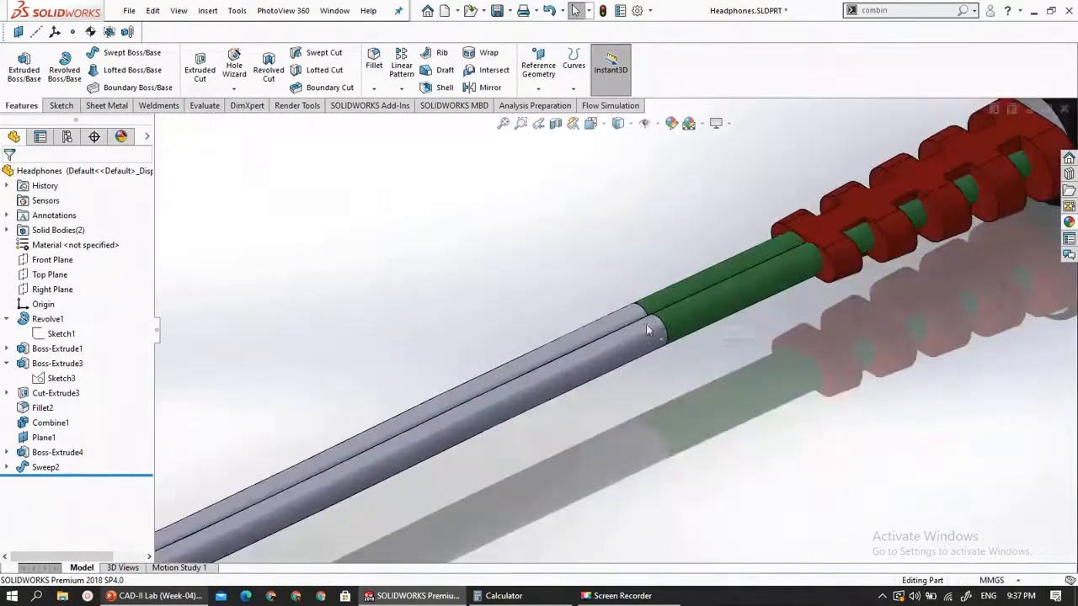
{"action": "scroll", "coordinate": [498, 380], "scroll_direction": "up", "scroll_amount": 6}
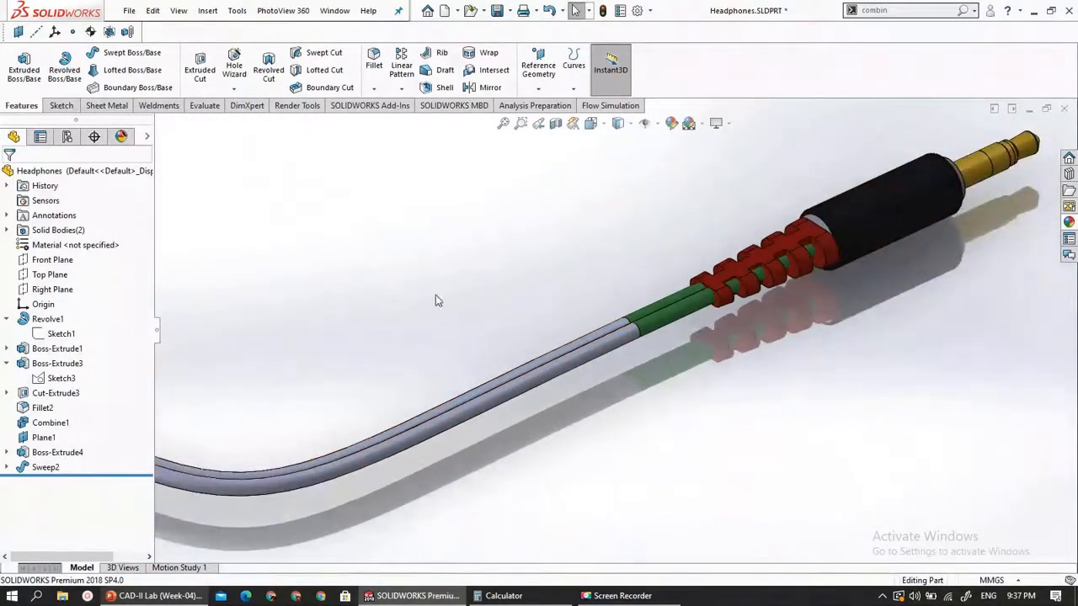
{"action": "scroll", "coordinate": [311, 335], "scroll_direction": "up", "scroll_amount": 4}
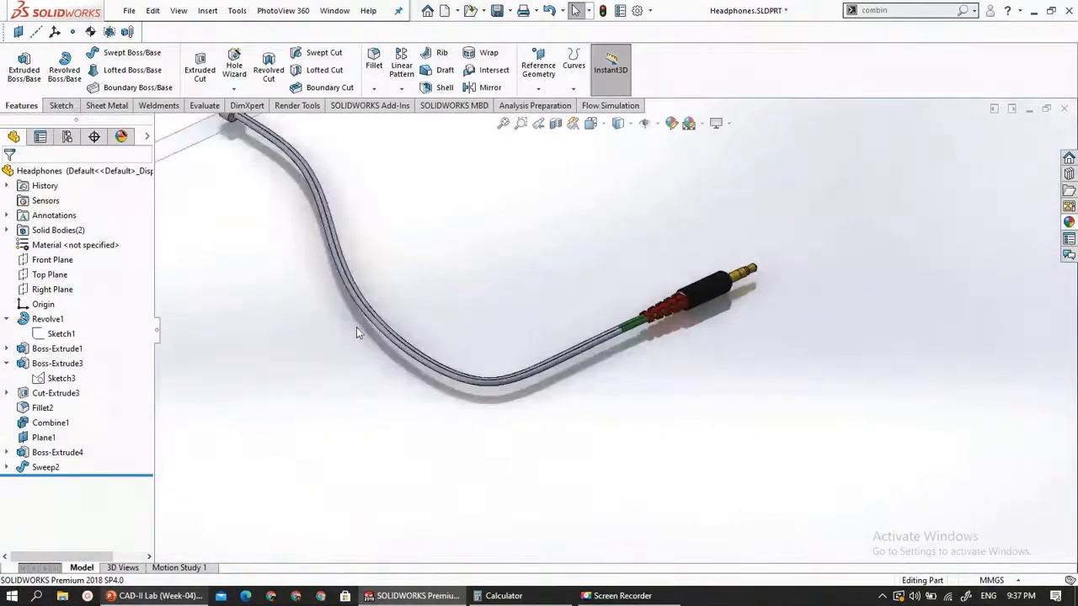
{"action": "key", "text": "f"}
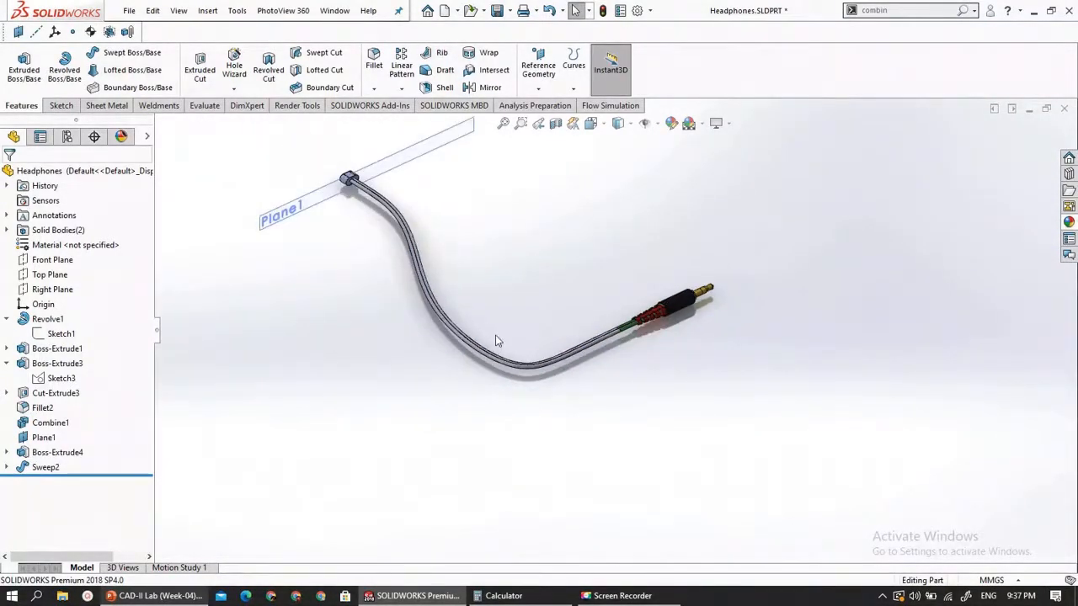
{"action": "middle_click_drag", "start_coordinate": [495, 336], "coordinate": [446, 369]}
{"action": "scroll", "coordinate": [446, 370], "scroll_direction": "up", "scroll_amount": 5}
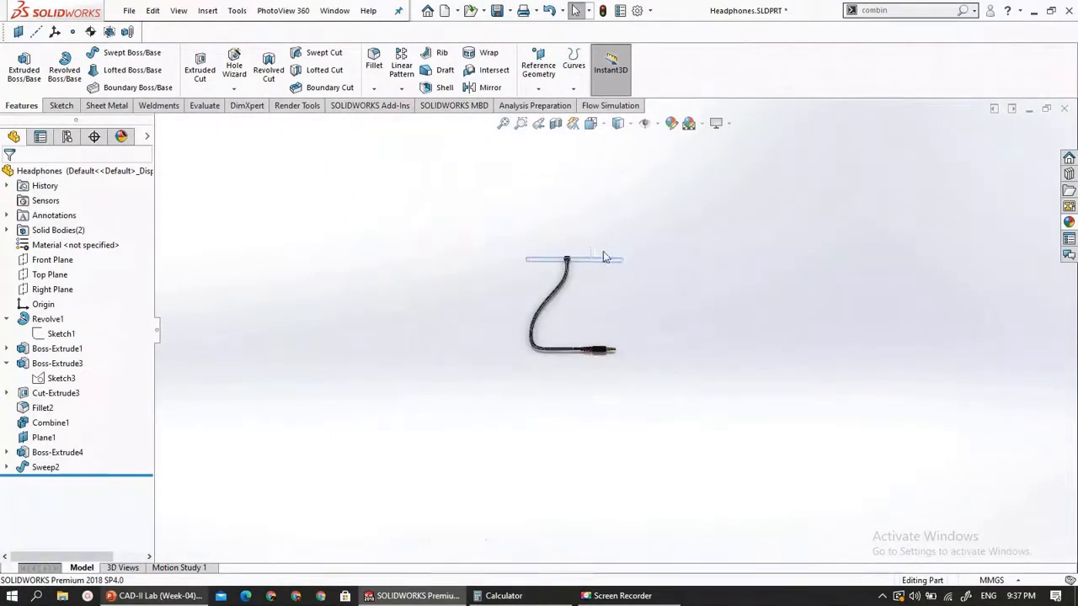
{"action": "scroll", "coordinate": [536, 281], "scroll_direction": "down", "scroll_amount": 8}
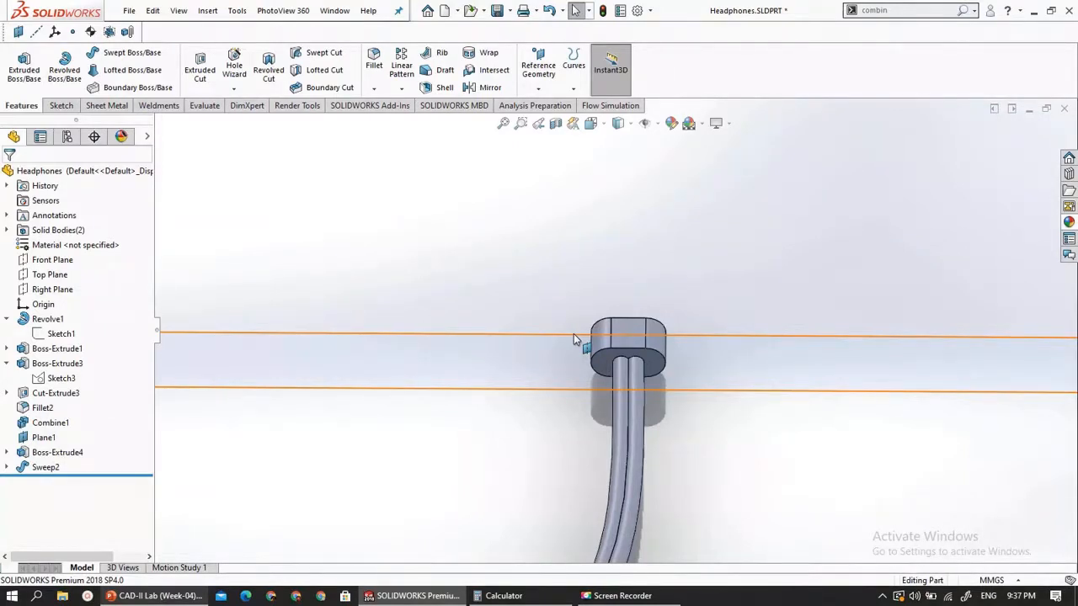
{"action": "scroll", "coordinate": [591, 380], "scroll_direction": "up", "scroll_amount": 6}
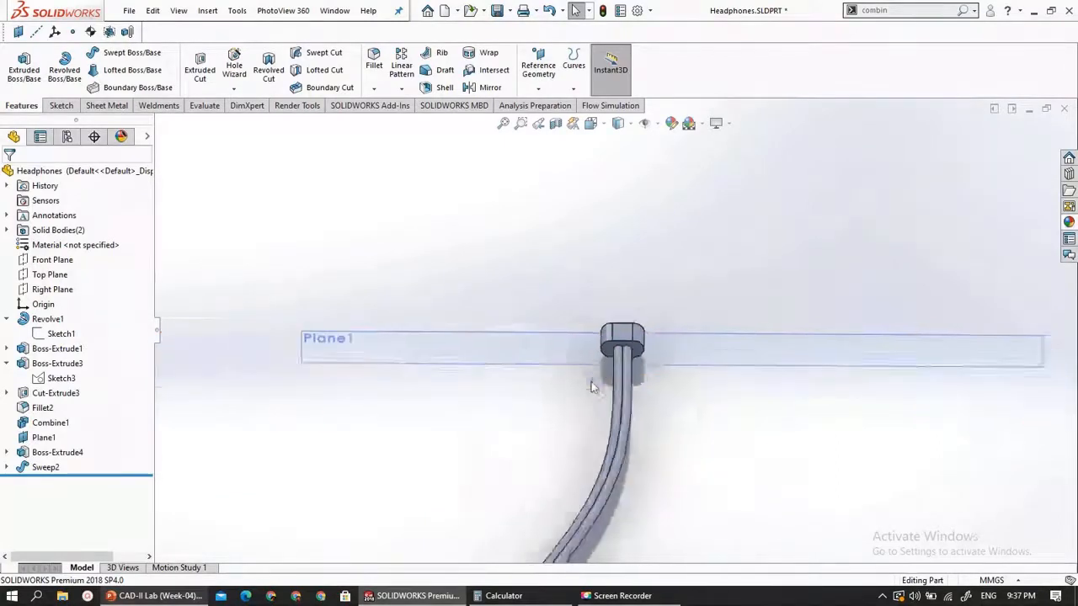
{"action": "scroll", "coordinate": [591, 374], "scroll_direction": "up", "scroll_amount": 4}
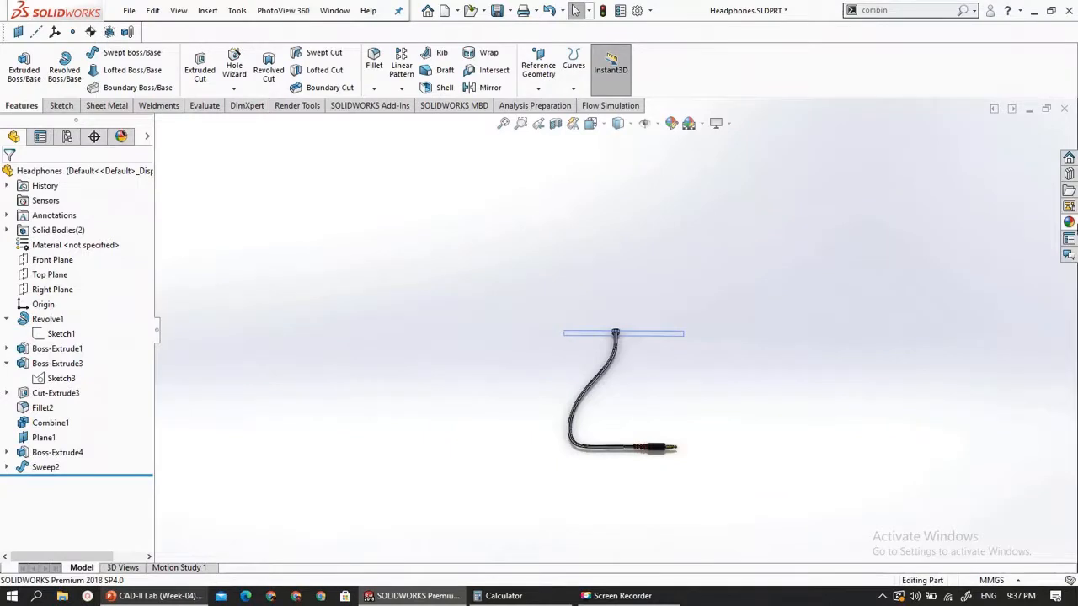
Apply the green Low Gloss plastic appearance to the swept cable and check it at the joint
{"action": "left_click", "coordinate": [1069, 223]}
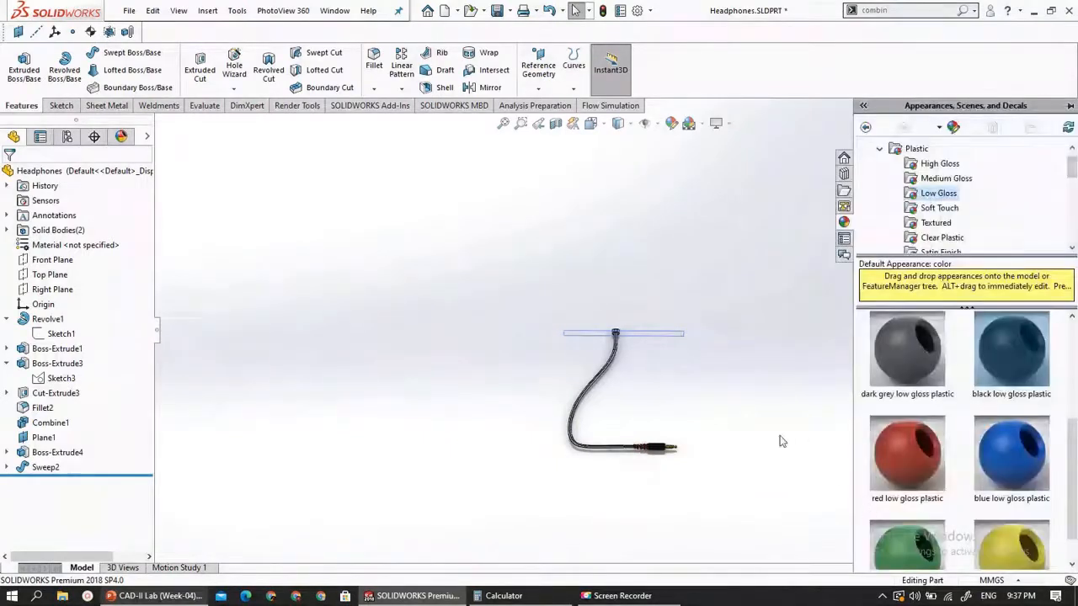
{"action": "scroll", "coordinate": [581, 439], "scroll_direction": "down", "scroll_amount": 5}
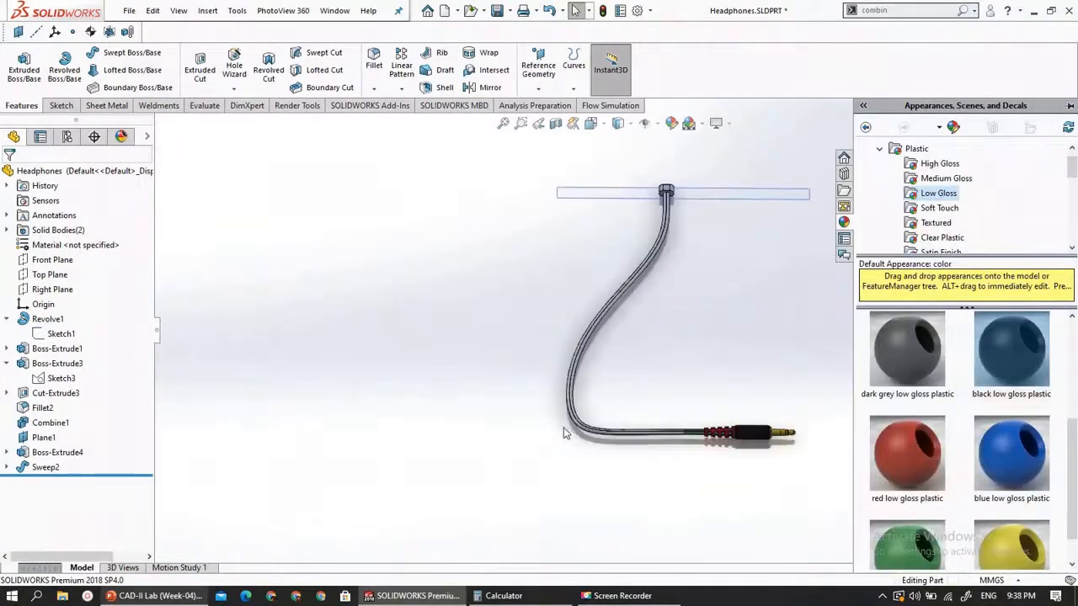
{"action": "left_click", "coordinate": [34, 468]}
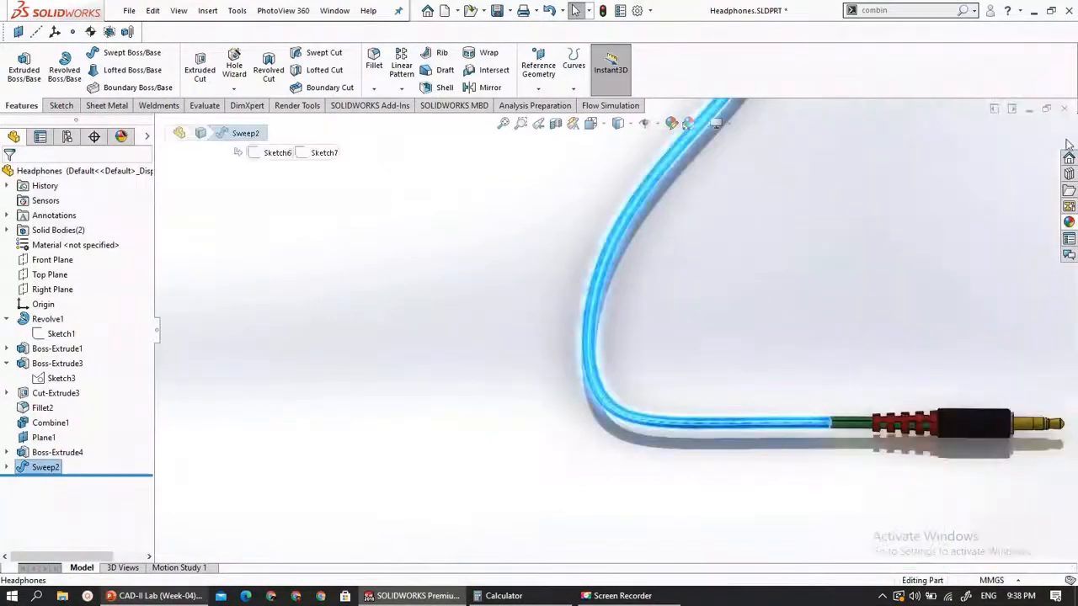
{"action": "left_click", "coordinate": [1068, 223]}
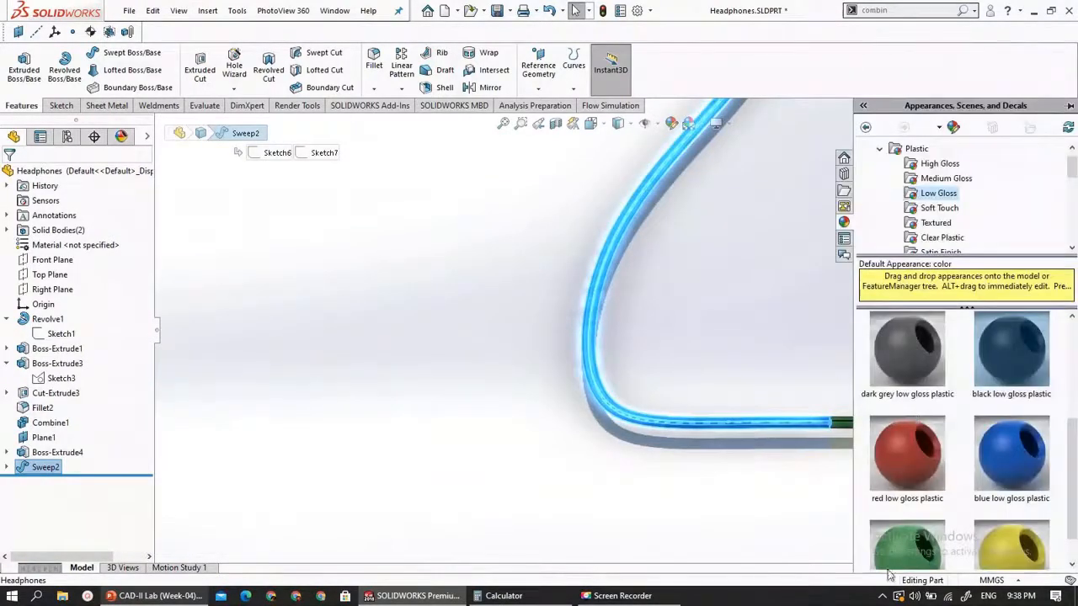
{"action": "left_click", "coordinate": [891, 550]}
{"action": "scroll", "coordinate": [621, 478], "scroll_direction": "up", "scroll_amount": 5}
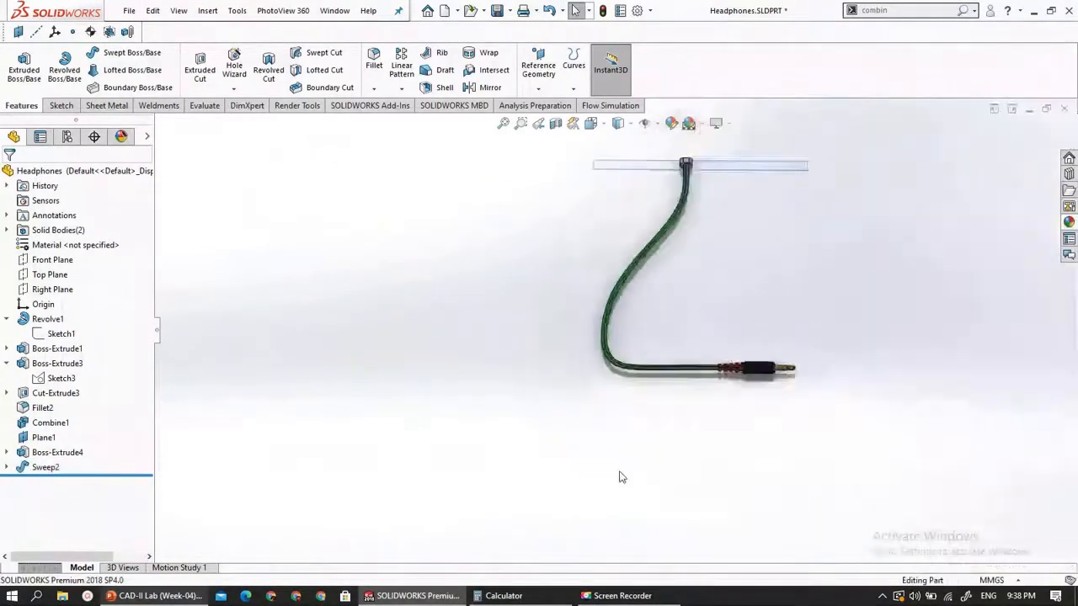
{"action": "scroll", "coordinate": [665, 278], "scroll_direction": "down", "scroll_amount": 5}
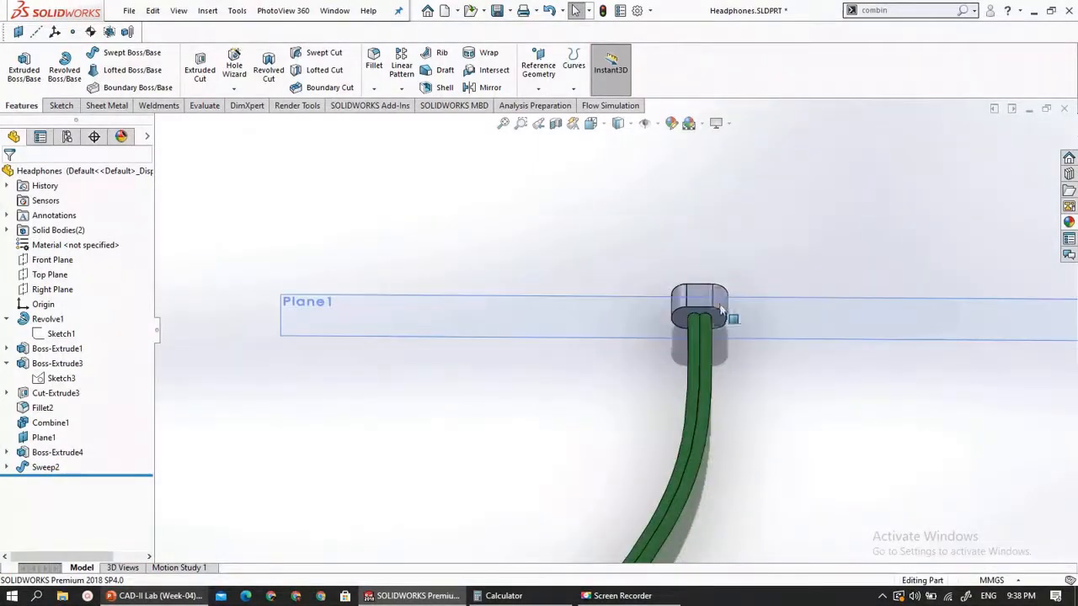
{"action": "scroll", "coordinate": [722, 310], "scroll_direction": "down", "scroll_amount": 3}
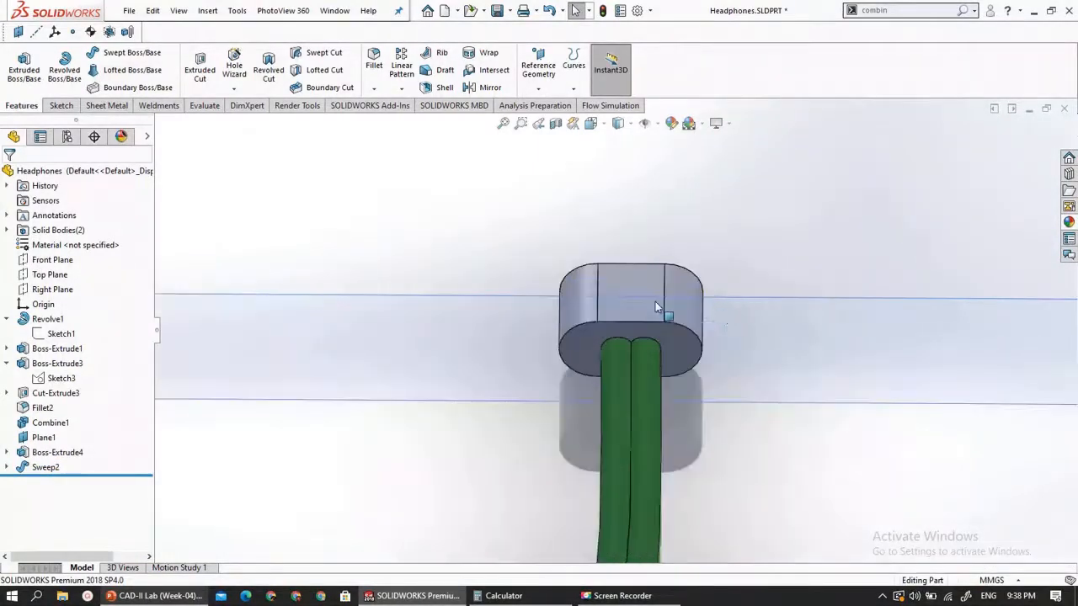
Apply the blue Low Gloss plastic appearance to the cable joint (Boss-Extrude4) and check it against the whole cable
{"action": "left_click", "coordinate": [40, 455]}
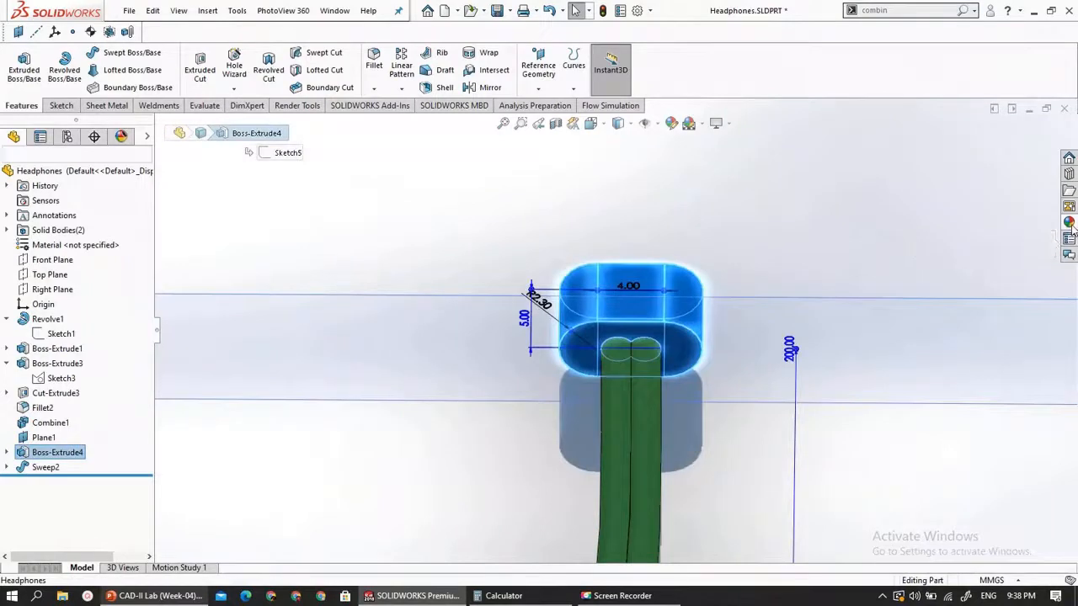
{"action": "left_click", "coordinate": [1068, 222]}
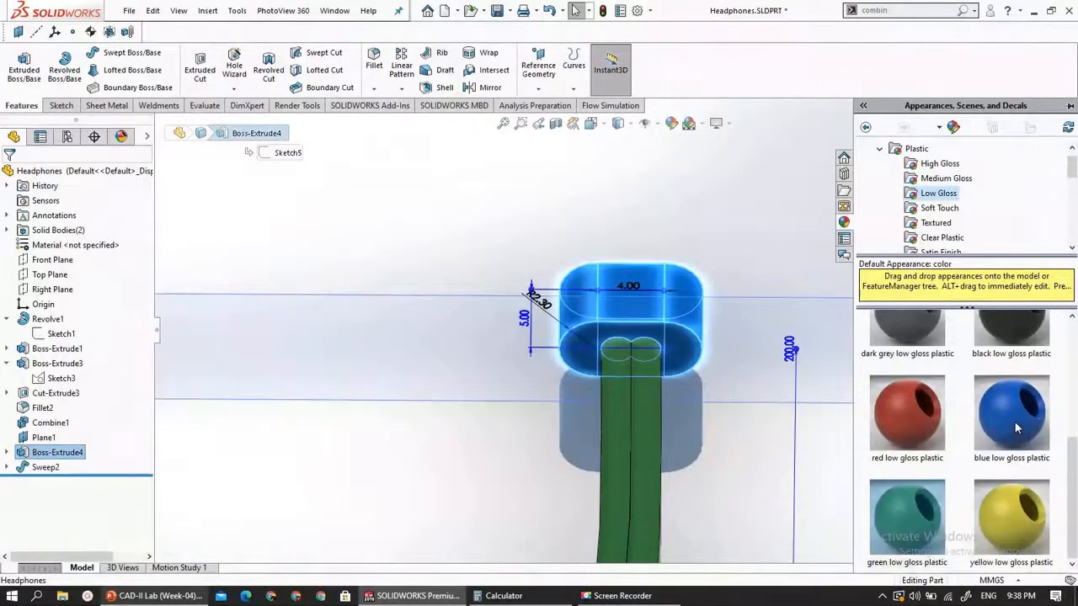
{"action": "double_click", "coordinate": [1015, 422]}
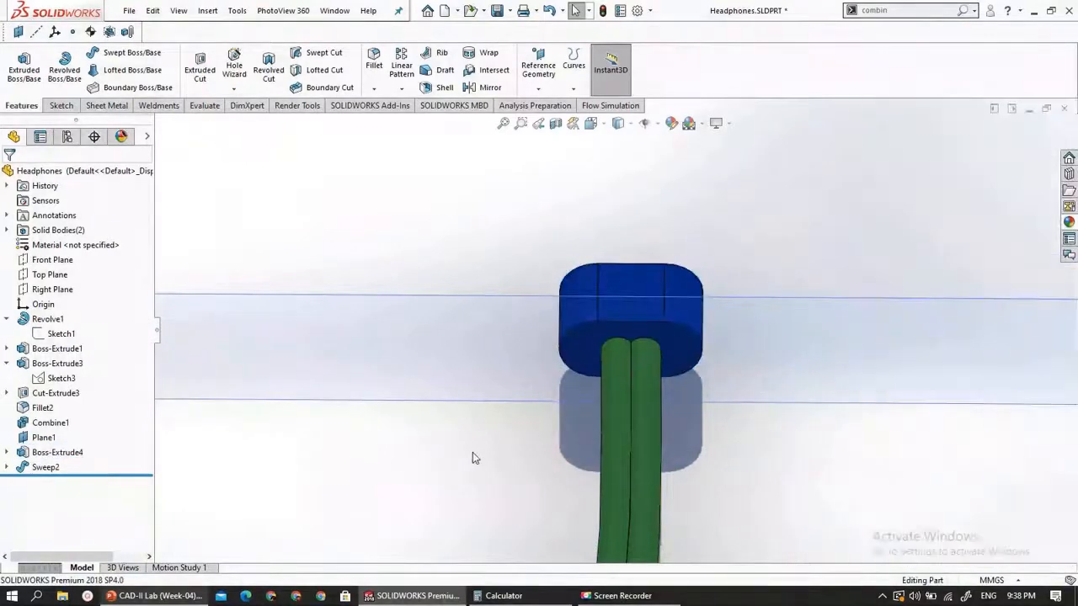
{"action": "scroll", "coordinate": [469, 458], "scroll_direction": "up", "scroll_amount": 5}
{"action": "middle_click_drag", "start_coordinate": [582, 505], "coordinate": [650, 488]}
{"action": "scroll", "coordinate": [617, 469], "scroll_direction": "down", "scroll_amount": 3}
{"action": "scroll", "coordinate": [681, 245], "scroll_direction": "down", "scroll_amount": 2}
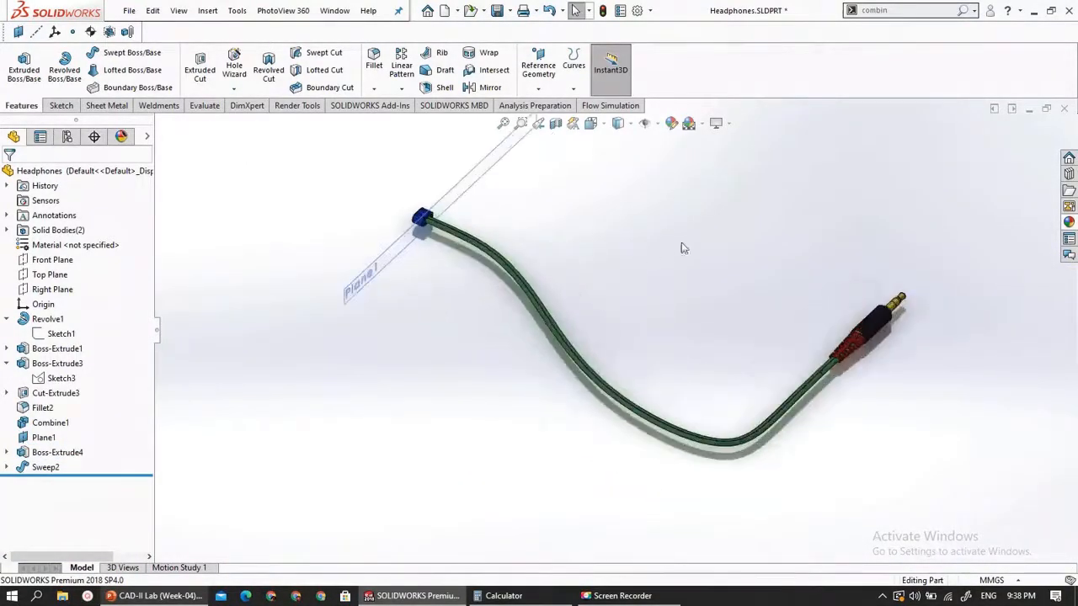
Apply the black Low Gloss plastic appearance to the exposed Revolve1 end face beside the red strain relief, and check the cable and joint
{"action": "scroll", "coordinate": [799, 234], "scroll_direction": "down", "scroll_amount": 2}
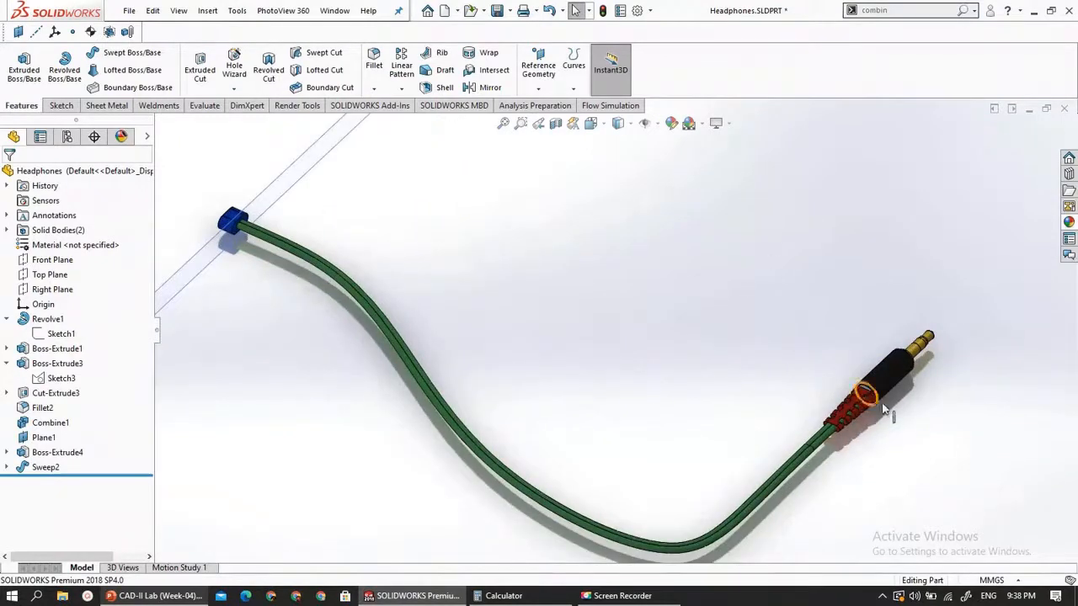
{"action": "scroll", "coordinate": [859, 403], "scroll_direction": "down", "scroll_amount": 2}
{"action": "scroll", "coordinate": [745, 355], "scroll_direction": "down", "scroll_amount": 2}
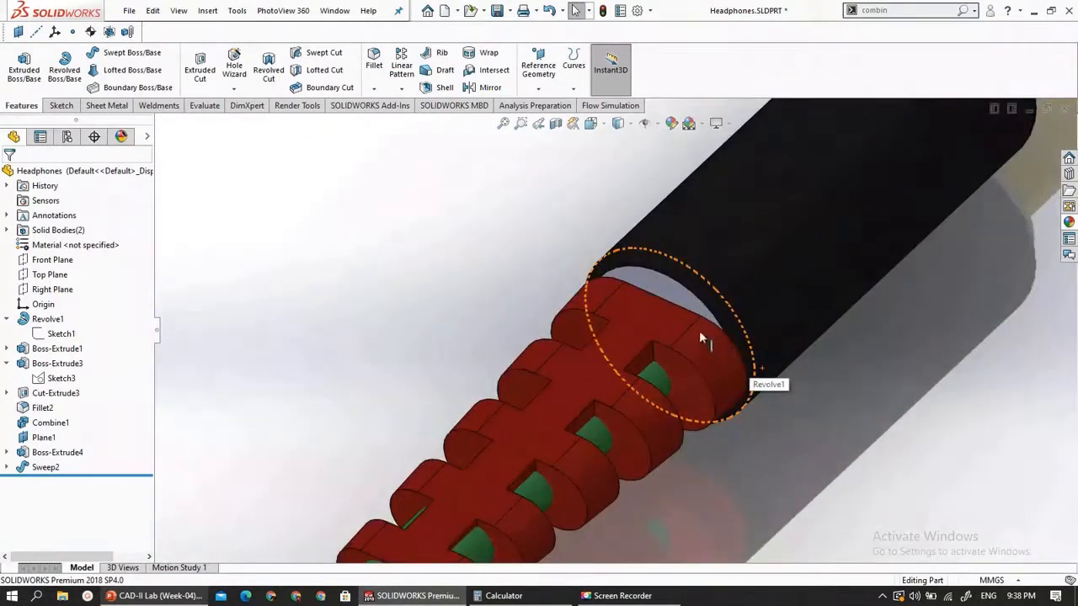
{"action": "left_click", "coordinate": [662, 295]}
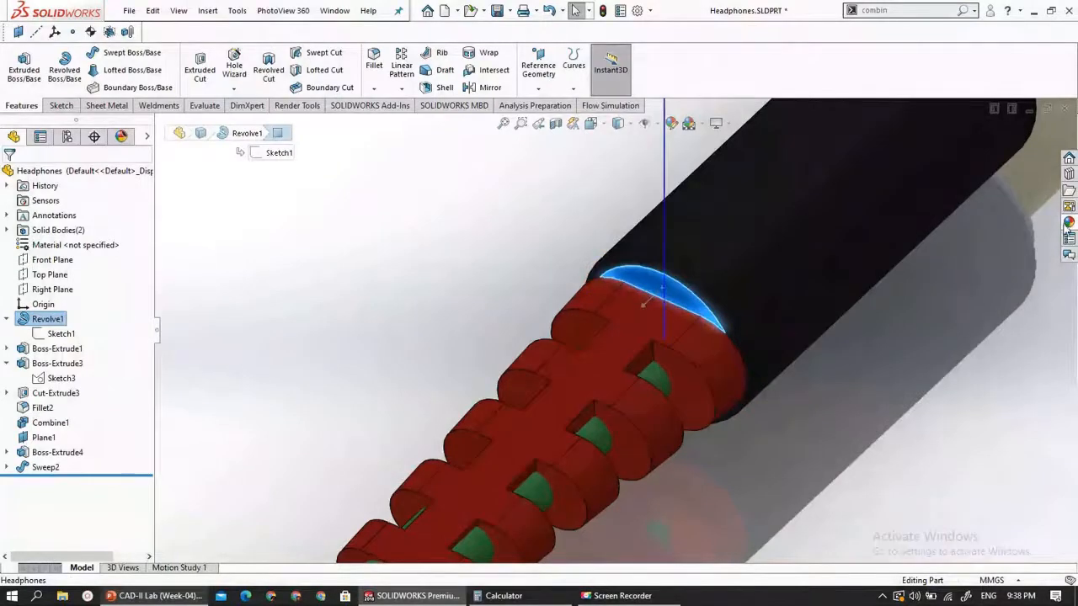
{"action": "left_click", "coordinate": [1067, 223]}
{"action": "double_click", "coordinate": [1001, 332]}
{"action": "left_click", "coordinate": [423, 281]}
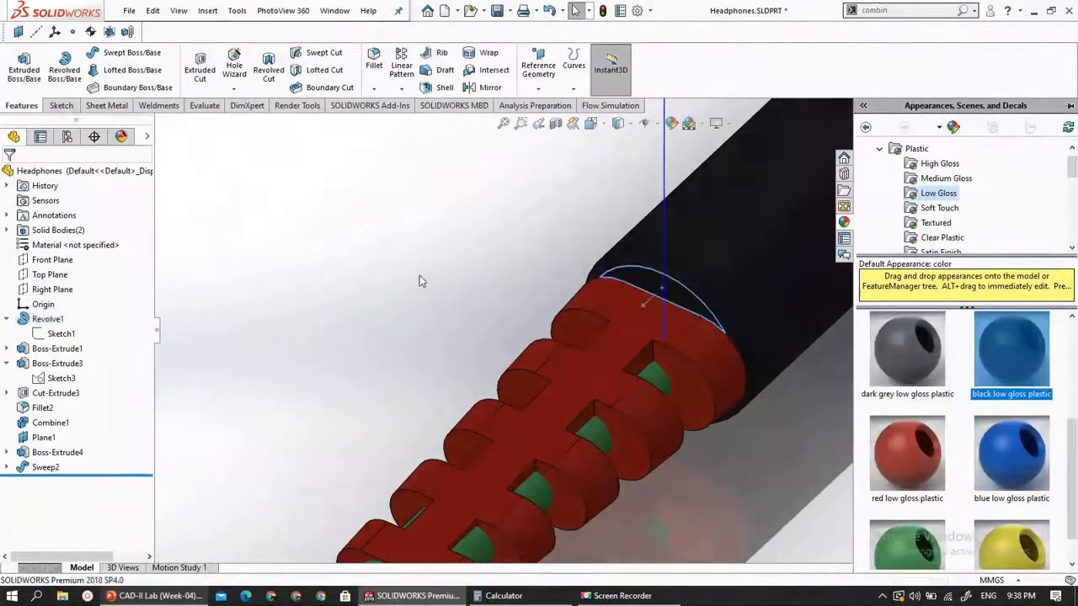
{"action": "scroll", "coordinate": [429, 289], "scroll_direction": "up", "scroll_amount": 1}
{"action": "scroll", "coordinate": [427, 288], "scroll_direction": "up", "scroll_amount": 8}
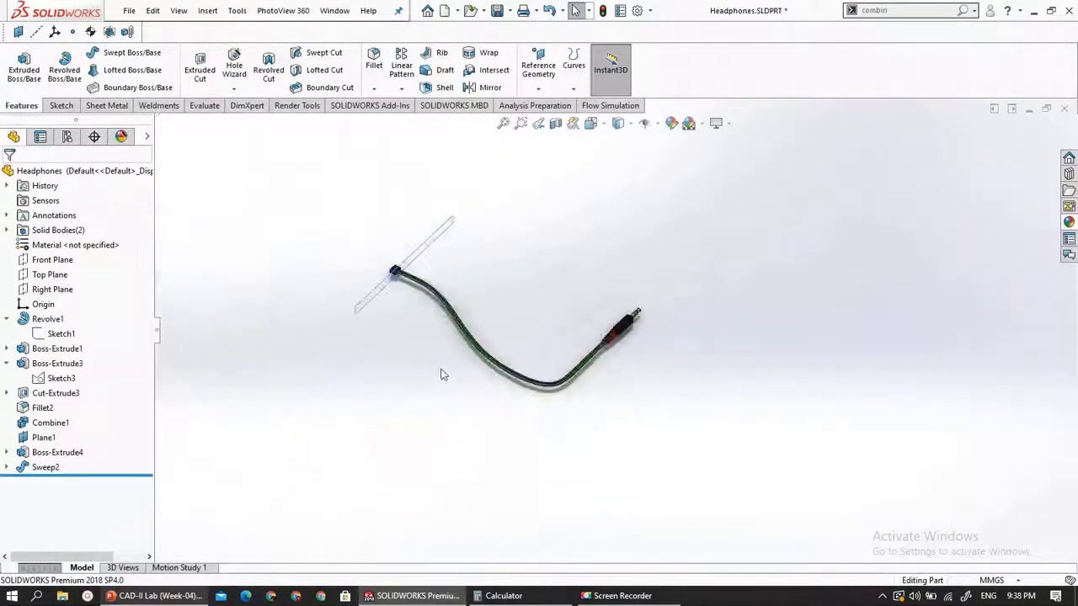
{"action": "scroll", "coordinate": [406, 284], "scroll_direction": "down", "scroll_amount": 3}
{"action": "middle_click_drag", "start_coordinate": [395, 281], "coordinate": [466, 320]}
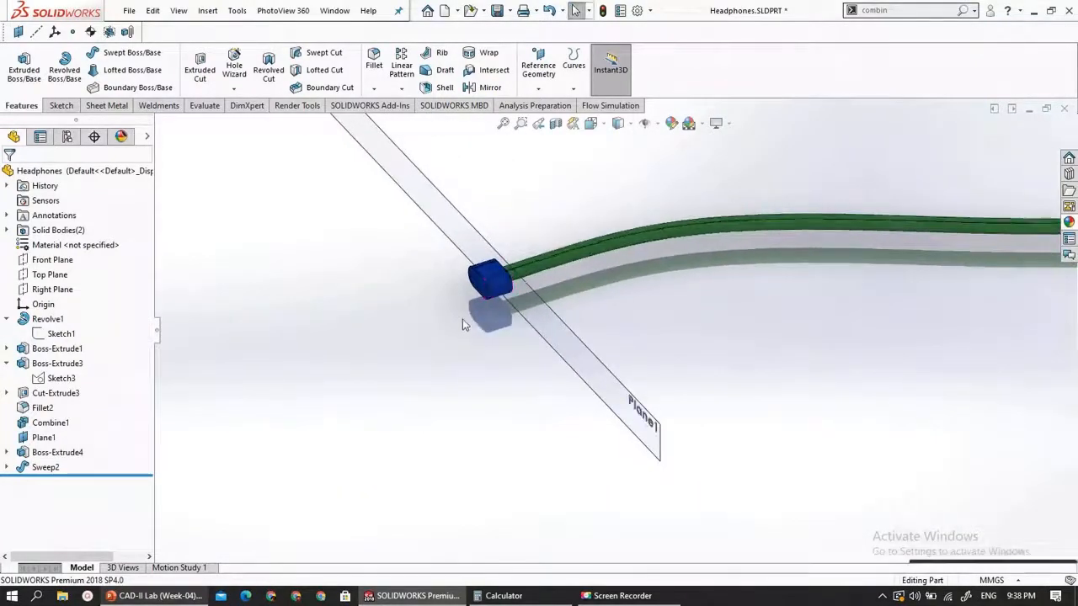
{"action": "scroll", "coordinate": [467, 320], "scroll_direction": "down", "scroll_amount": 2}
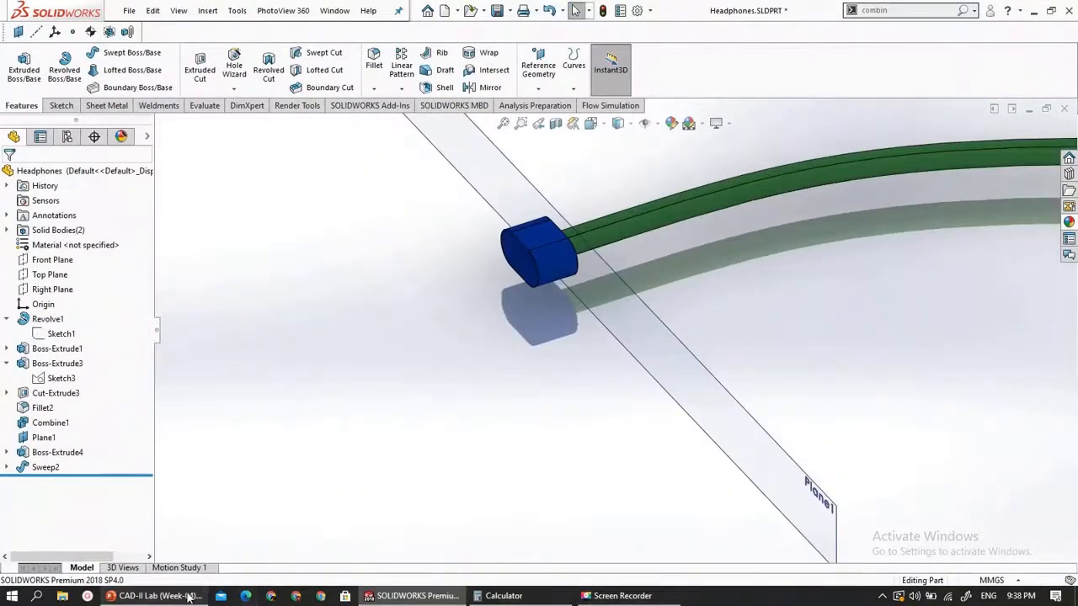
Switch to the PowerPoint lab slides and review the upcoming instructions for the earbuds, copy feature and earbud cable sweeps
{"action": "left_click", "coordinate": [156, 596]}
{"action": "scroll", "coordinate": [644, 255], "scroll_direction": "down", "scroll_amount": 1}
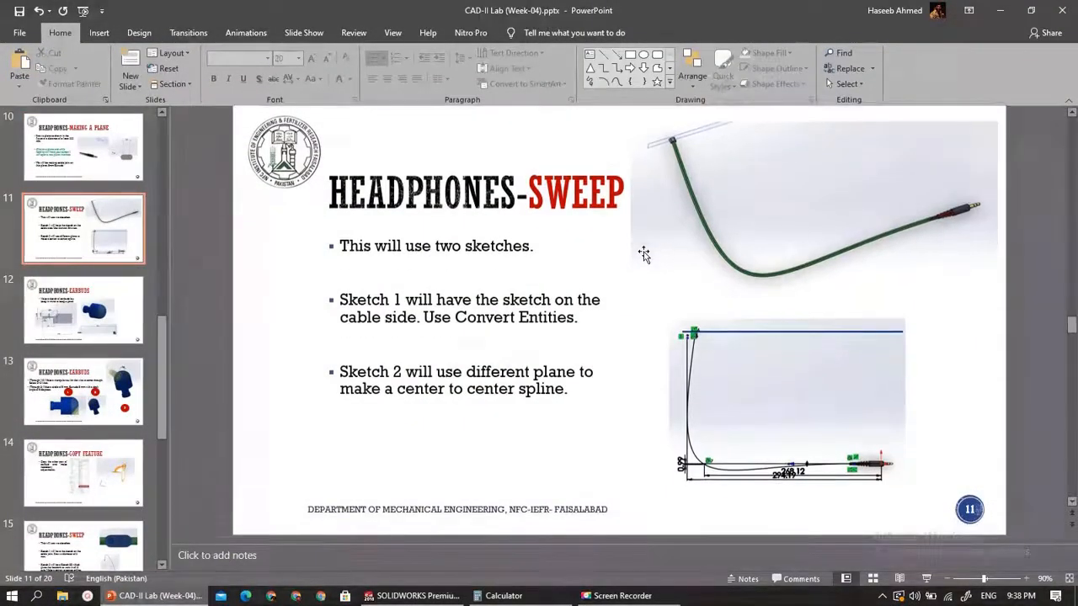
{"action": "scroll", "coordinate": [644, 255], "scroll_direction": "down", "scroll_amount": 1}
{"action": "scroll", "coordinate": [645, 256], "scroll_direction": "up", "scroll_amount": 1}
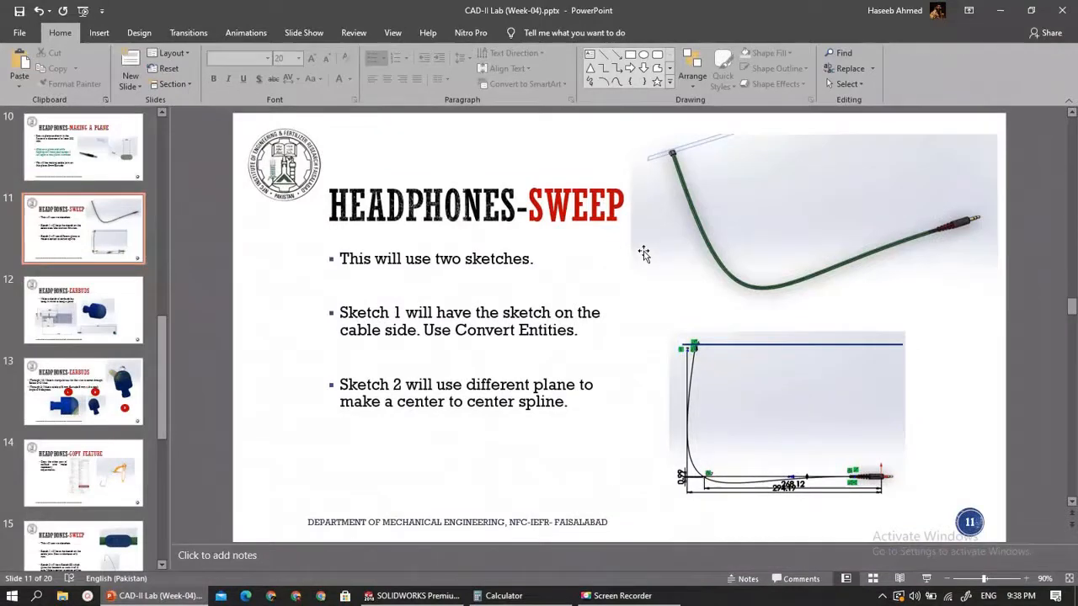
{"action": "scroll", "coordinate": [644, 251], "scroll_direction": "down", "scroll_amount": 1}
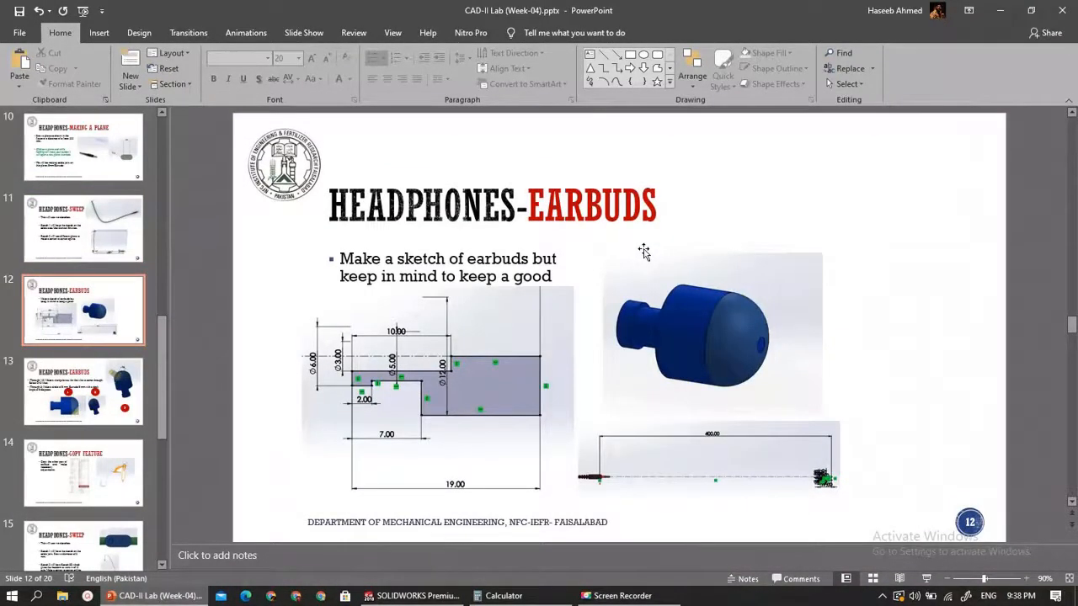
{"action": "scroll", "coordinate": [644, 251], "scroll_direction": "down", "scroll_amount": 1}
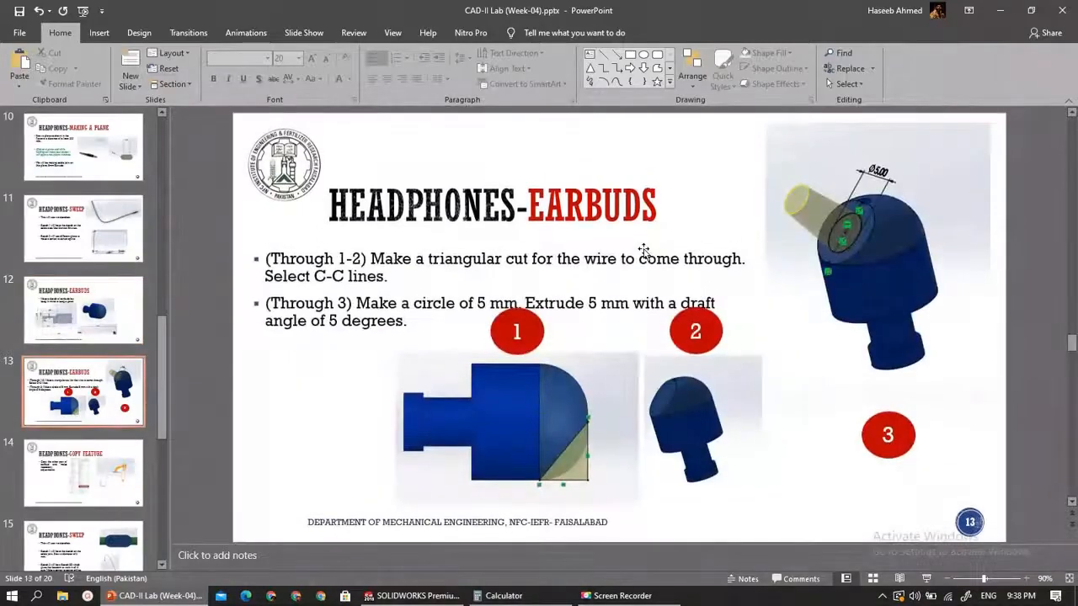
{"action": "scroll", "coordinate": [644, 250], "scroll_direction": "down", "scroll_amount": 1}
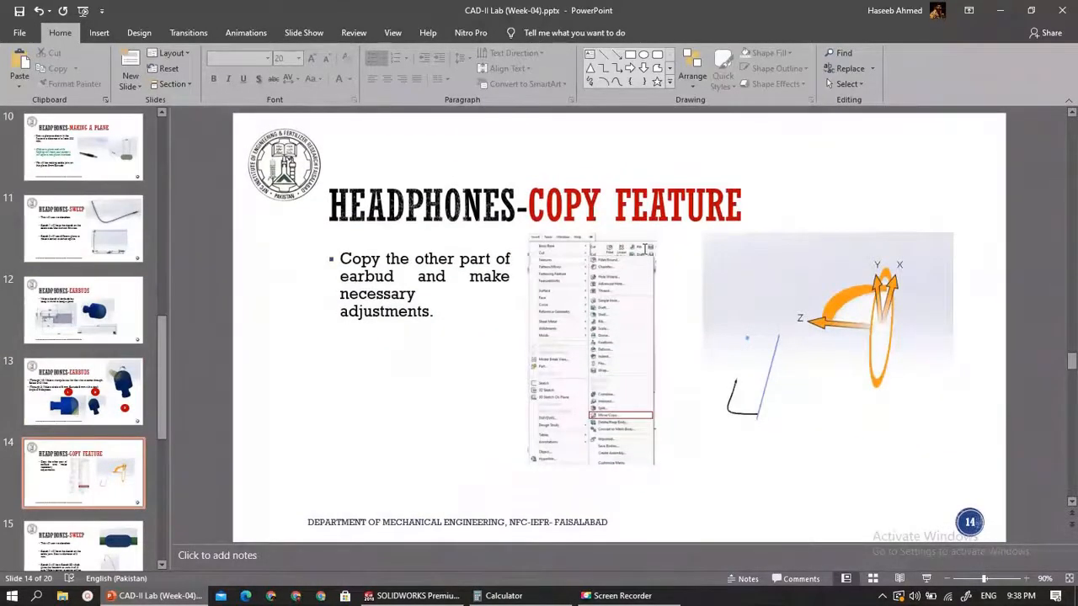
{"action": "scroll", "coordinate": [644, 251], "scroll_direction": "down", "scroll_amount": 1}
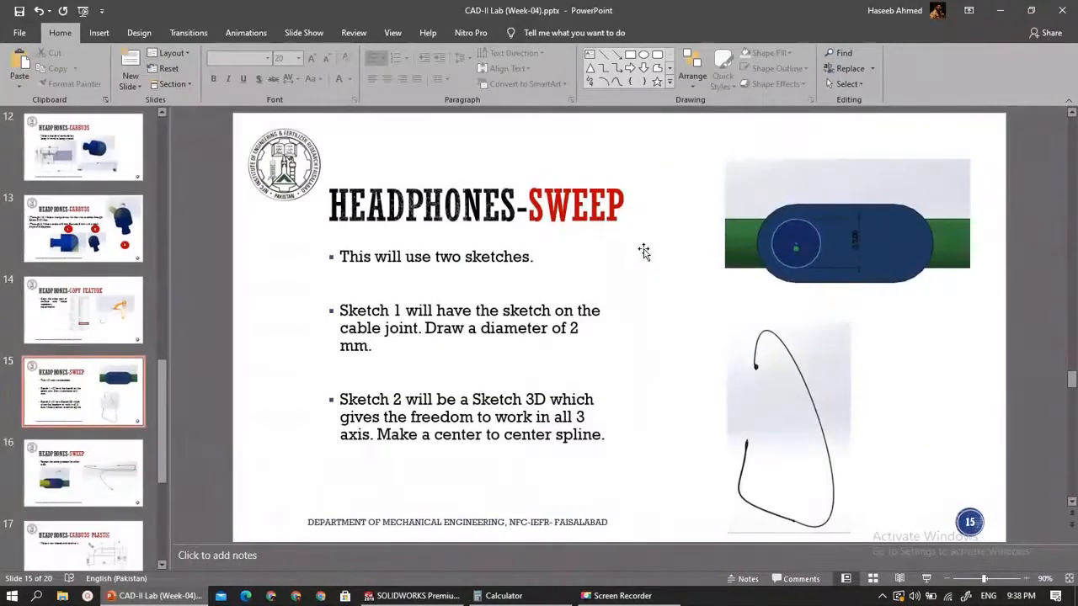
{"action": "scroll", "coordinate": [644, 251], "scroll_direction": "down", "scroll_amount": 1}
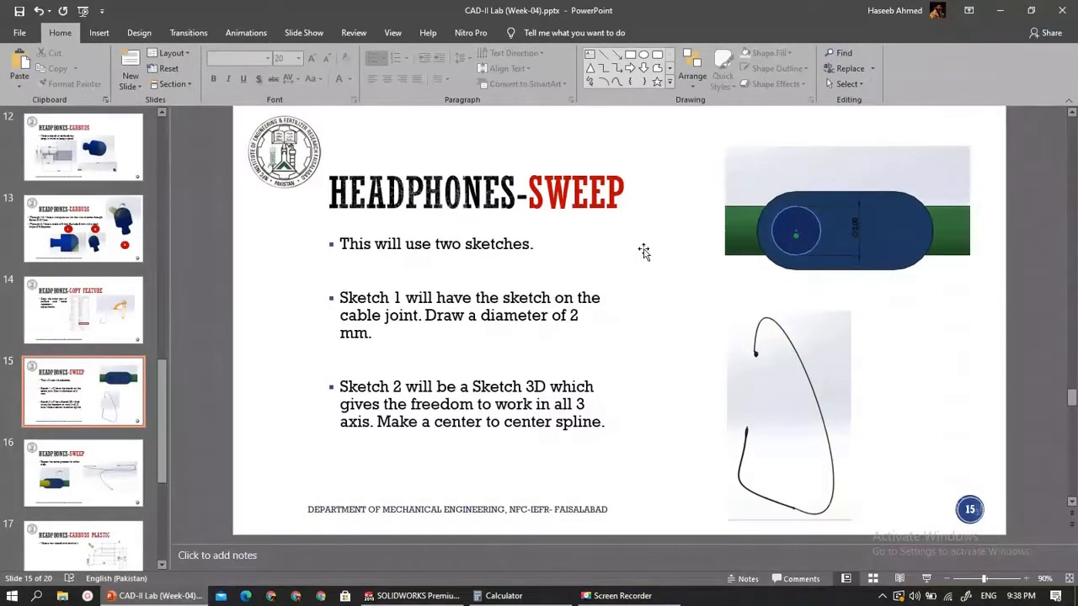
{"action": "scroll", "coordinate": [644, 251], "scroll_direction": "down", "scroll_amount": 1}
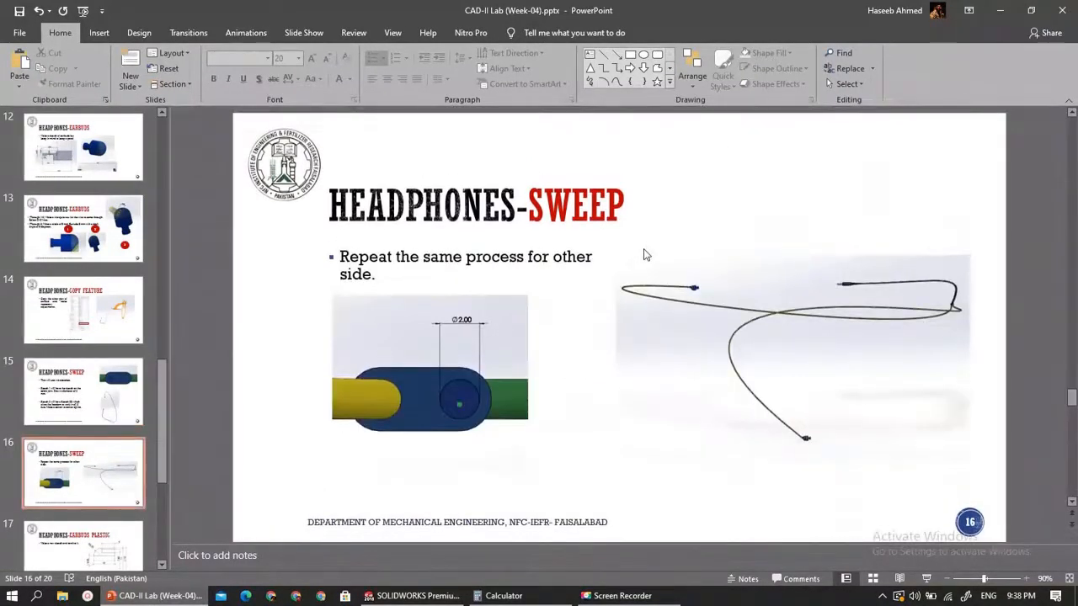